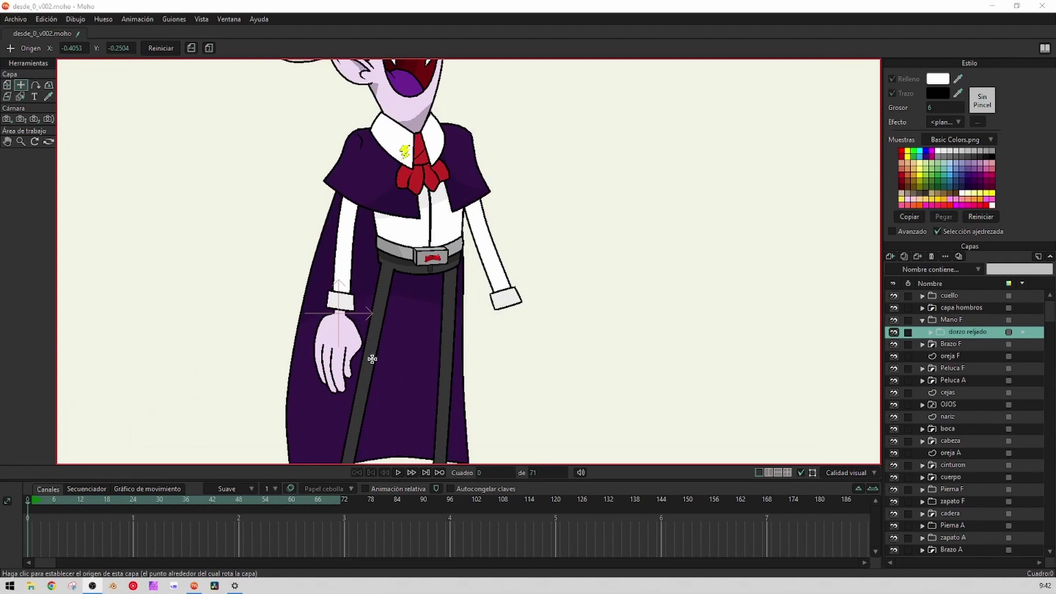
Duplicate the "dorzo reljado" hand layer inside the "Mano F" group
scroll(511, 325, "down", 3)
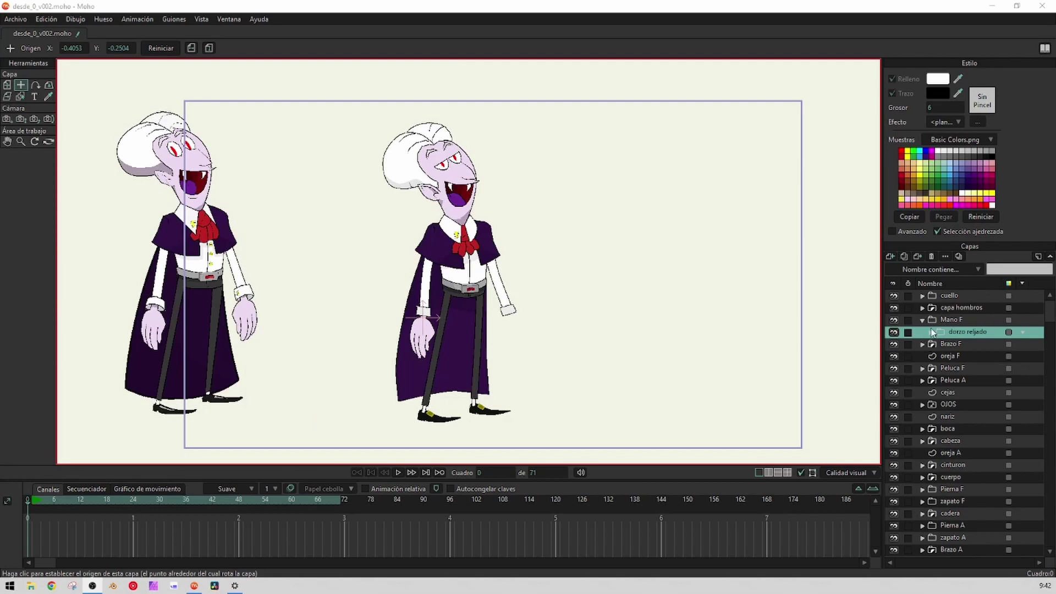
scroll(495, 385, "up", 3)
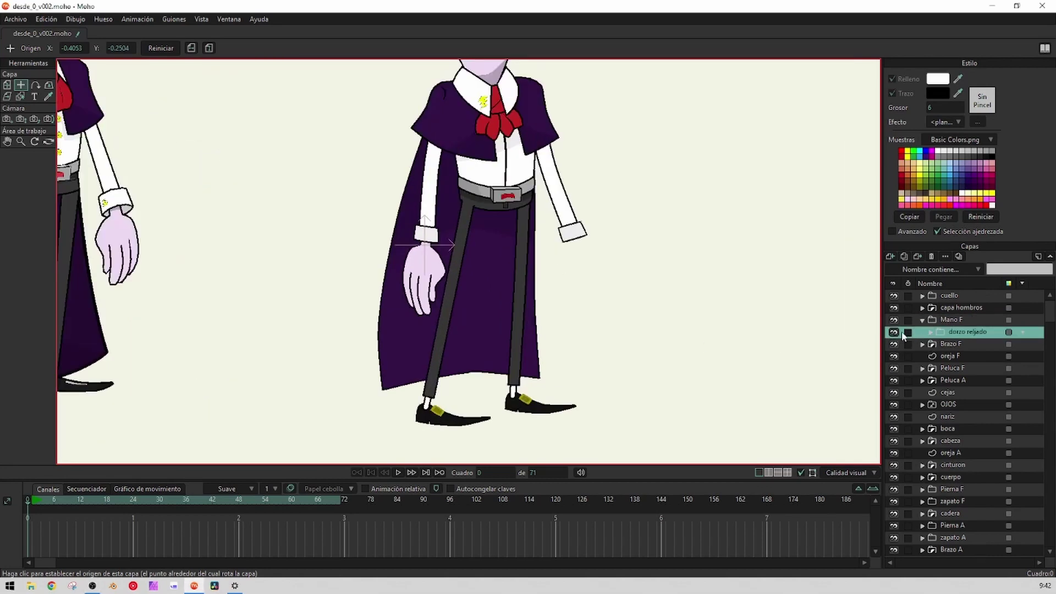
left_click(893, 333)
left_click(893, 332)
left_click(903, 256)
Rename the duplicated hand layer "dorzo puño"
double_click(969, 332)
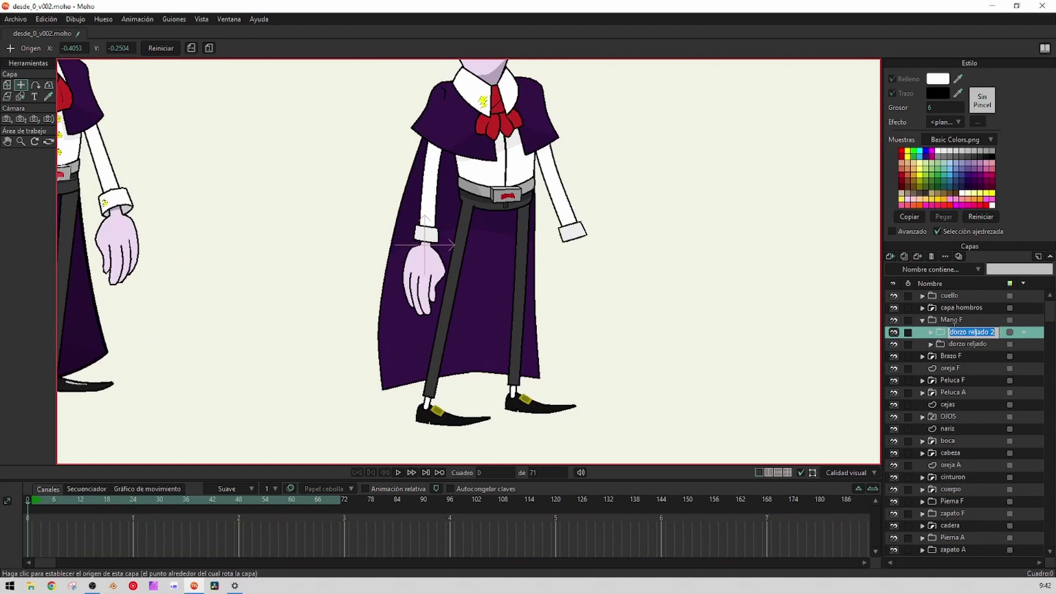
left_click(969, 331)
key("Return")
double_click(969, 332)
key("Right")
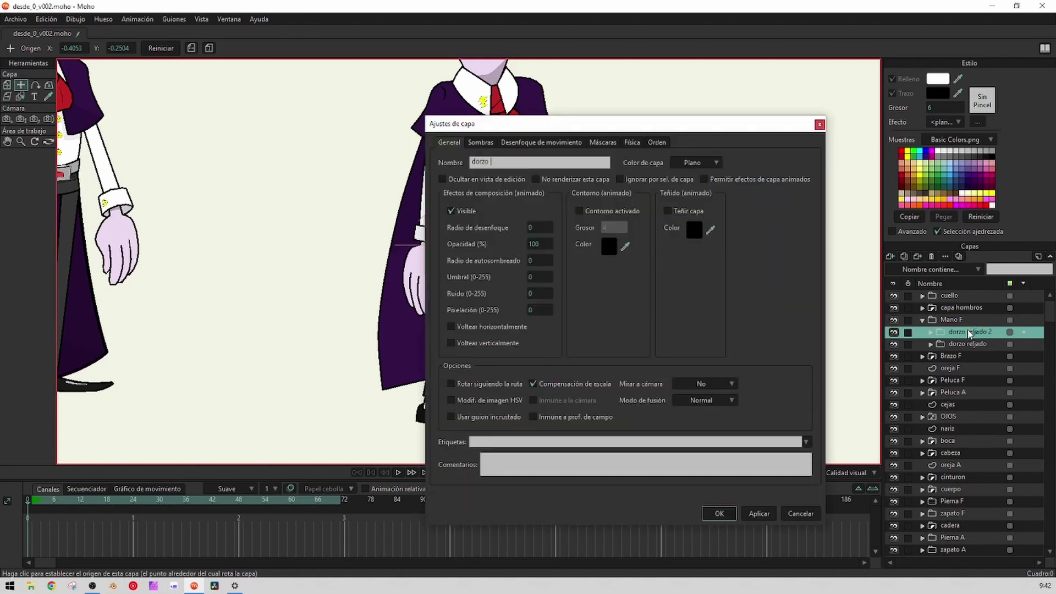
type("puño")
key("Return")
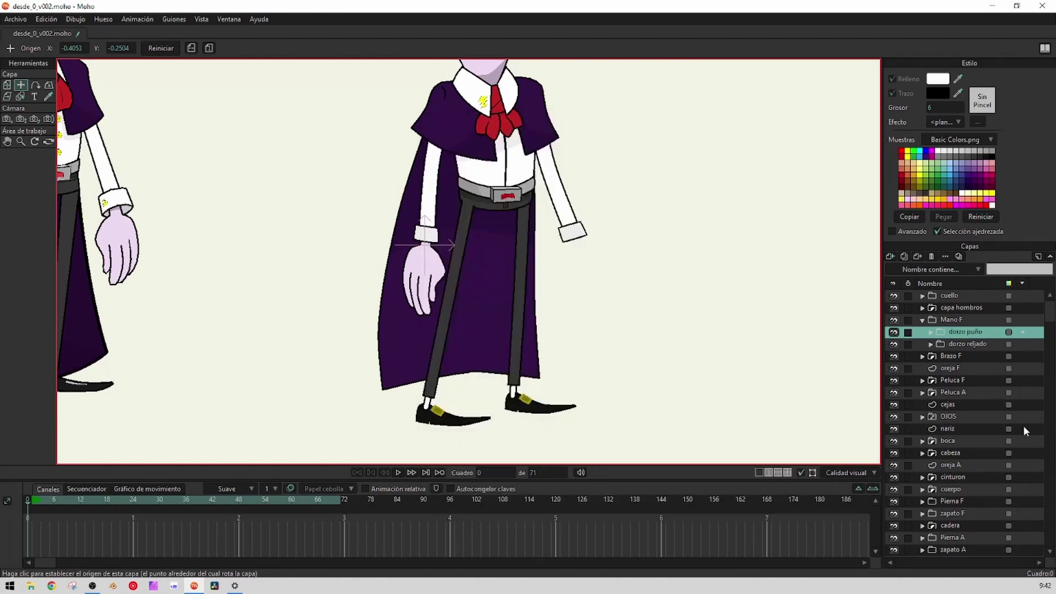
Hide the "dorzo reljado" layer and open "dorzo puño" to select its vector layer, Layer 23
scroll(488, 312, "up", 3)
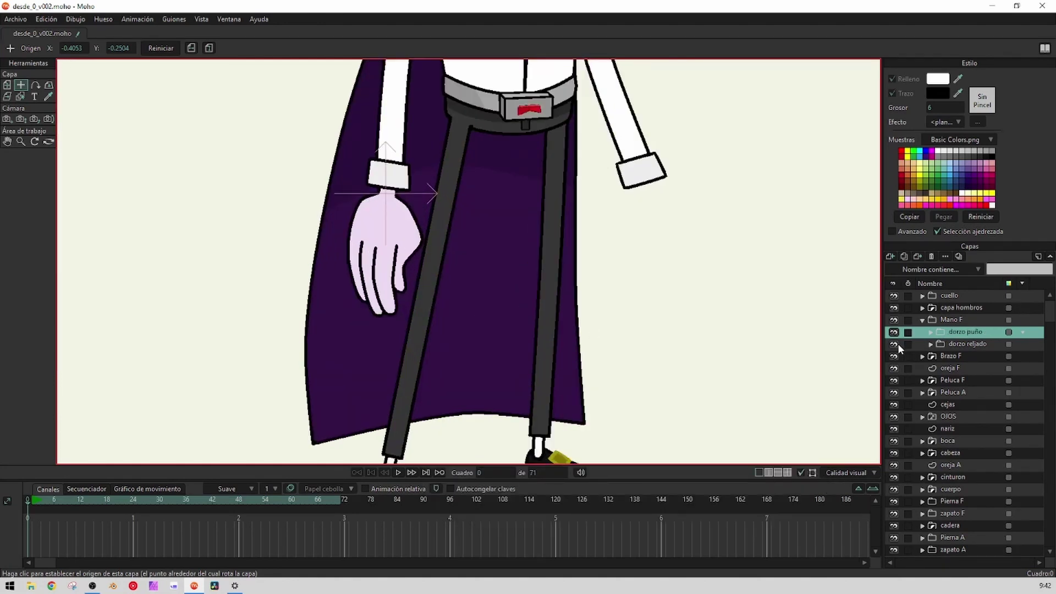
left_click(894, 344)
left_click(931, 332)
left_click(962, 344)
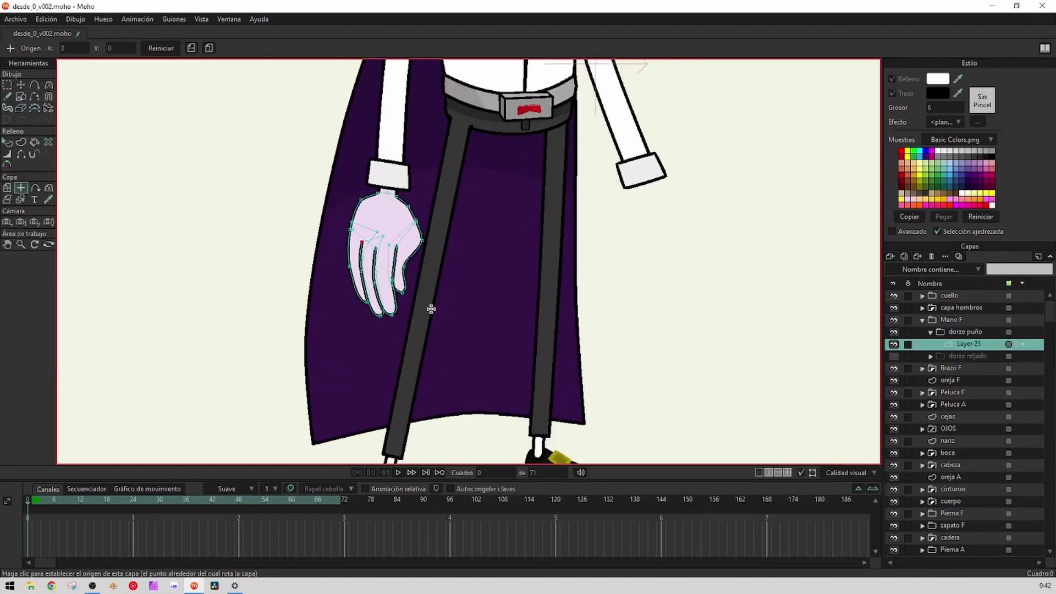
Separate the thumb shape from the hand and move it aside, over the cape between the legs
scroll(415, 269, "up", 5)
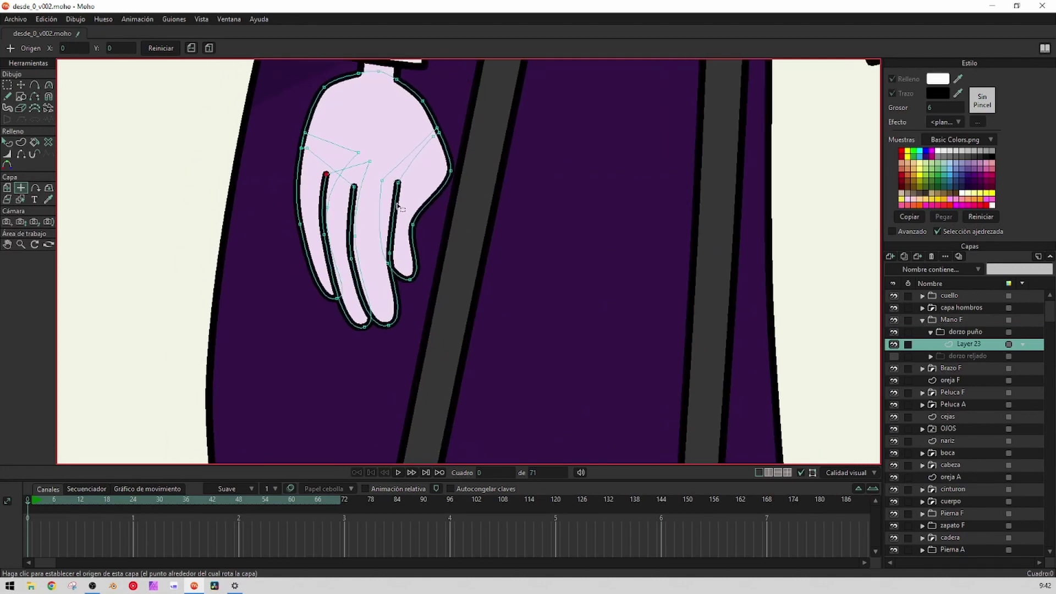
key("g")
left_click(417, 195)
key("t")
left_click_drag(422, 186, 530, 186)
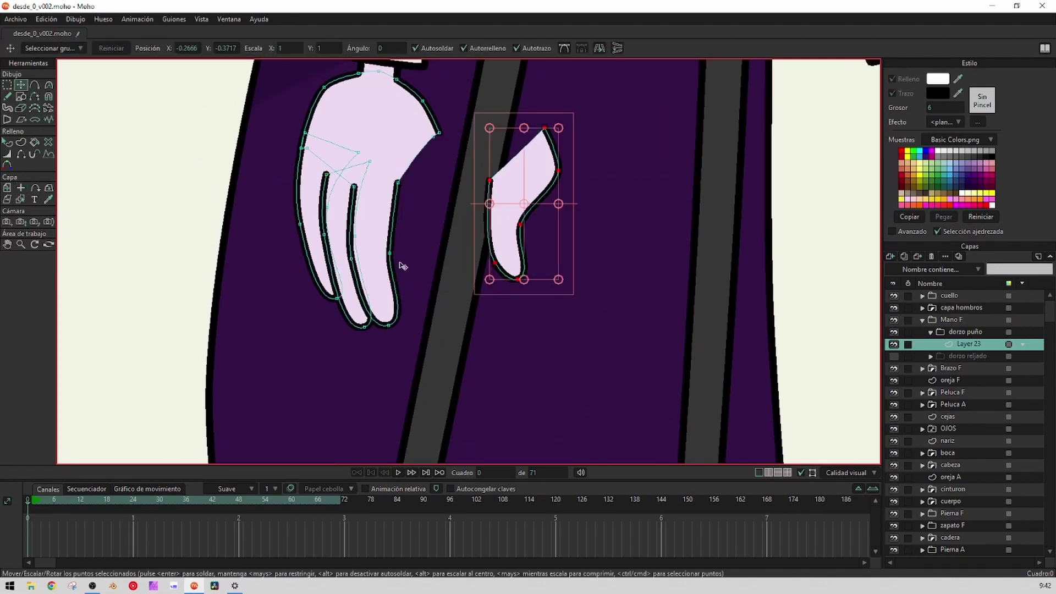
Reshape the index finger into a bent pose by moving its tip, knuckle and side points
left_click_drag(389, 325, 430, 242)
left_click_drag(389, 253, 389, 225)
left_click_drag(352, 259, 377, 270)
left_click_drag(390, 225, 380, 215)
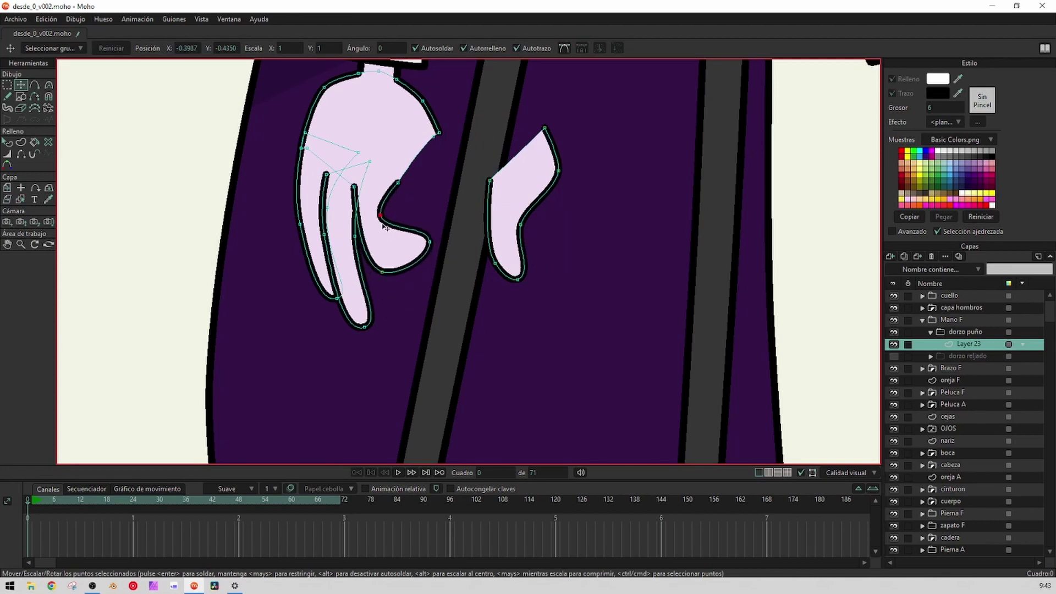
left_click_drag(377, 270, 426, 264)
Sharpen the index finger's inner fold and reposition its points to curl the tip up towards the palm
scroll(356, 253, "up", 2)
key("c")
left_click_drag(392, 199, 252, 213)
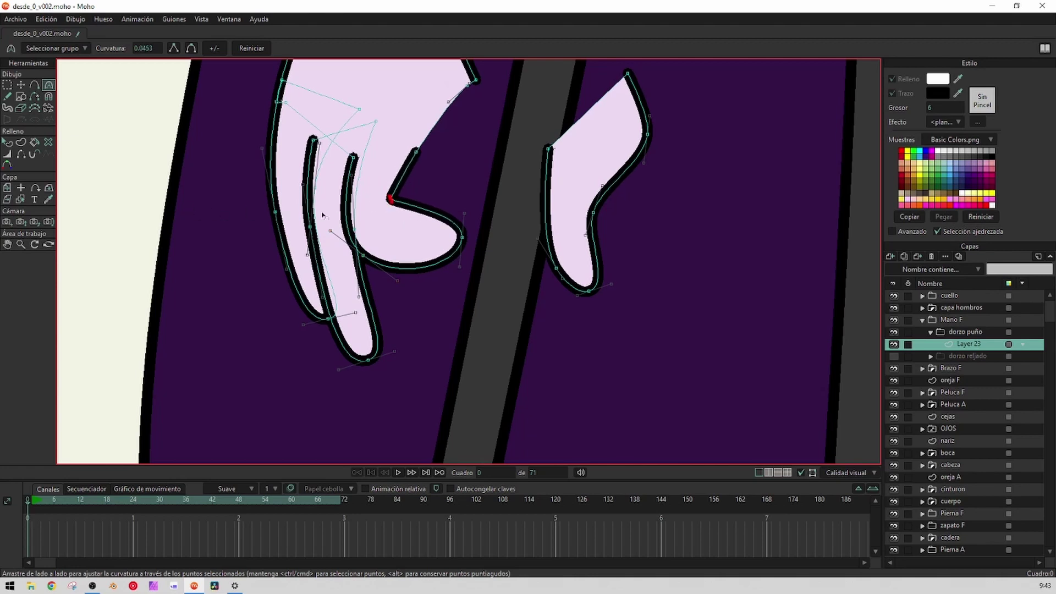
left_click_drag(323, 215, 328, 242)
key("t")
left_click_drag(397, 229, 397, 238)
left_click_drag(468, 266, 434, 192)
left_click_drag(366, 285, 377, 289)
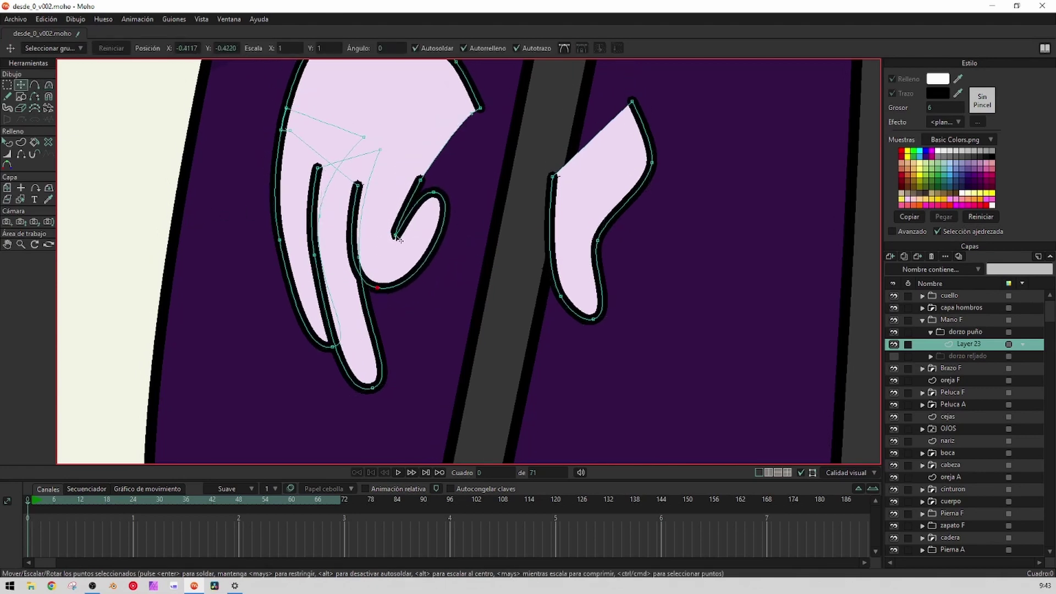
left_click_drag(395, 235, 394, 234)
left_click_drag(434, 192, 427, 189)
scroll(388, 211, "down", 3)
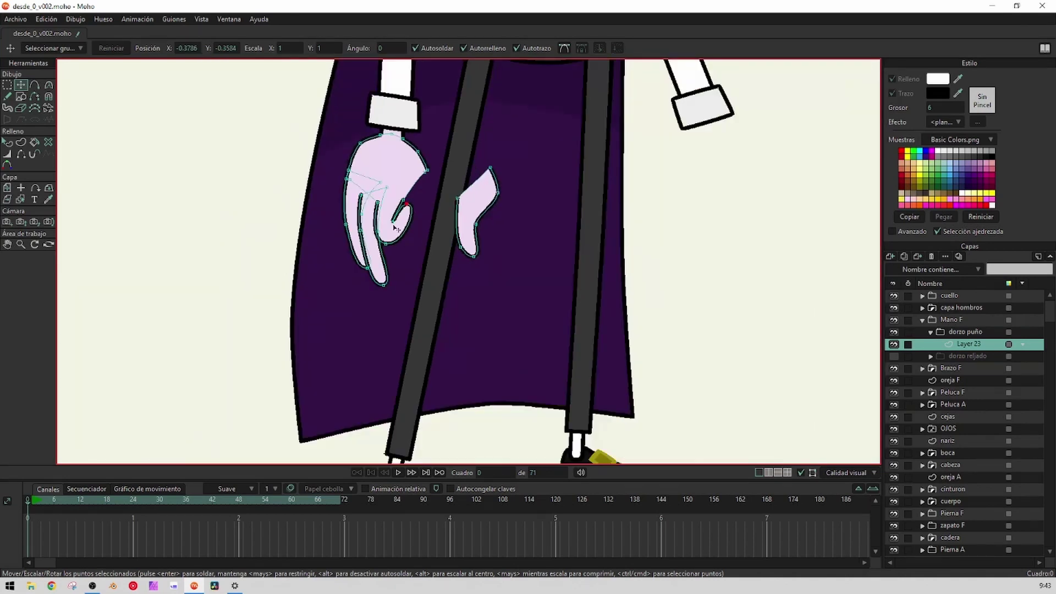
Delete the straight middle and little fingers from the hand
scroll(387, 219, "up", 2)
double_click(354, 243)
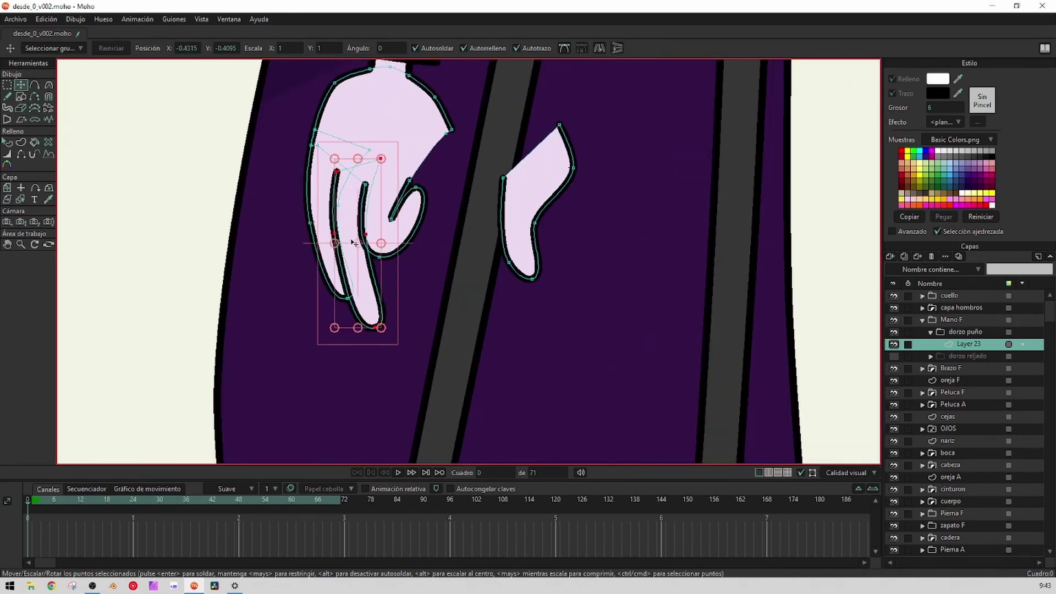
key("Delete")
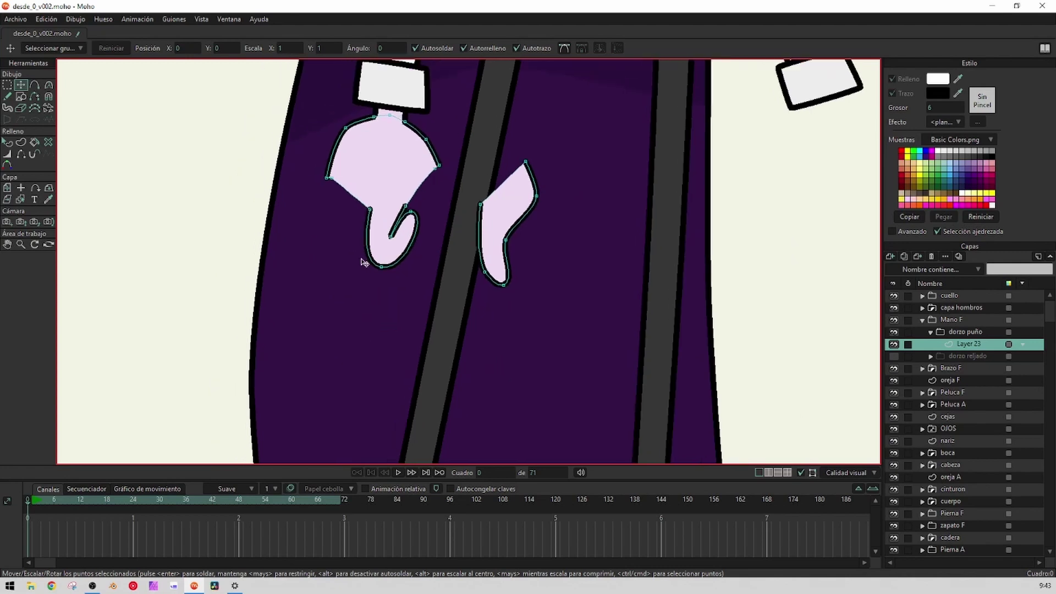
scroll(366, 254, "up", 3)
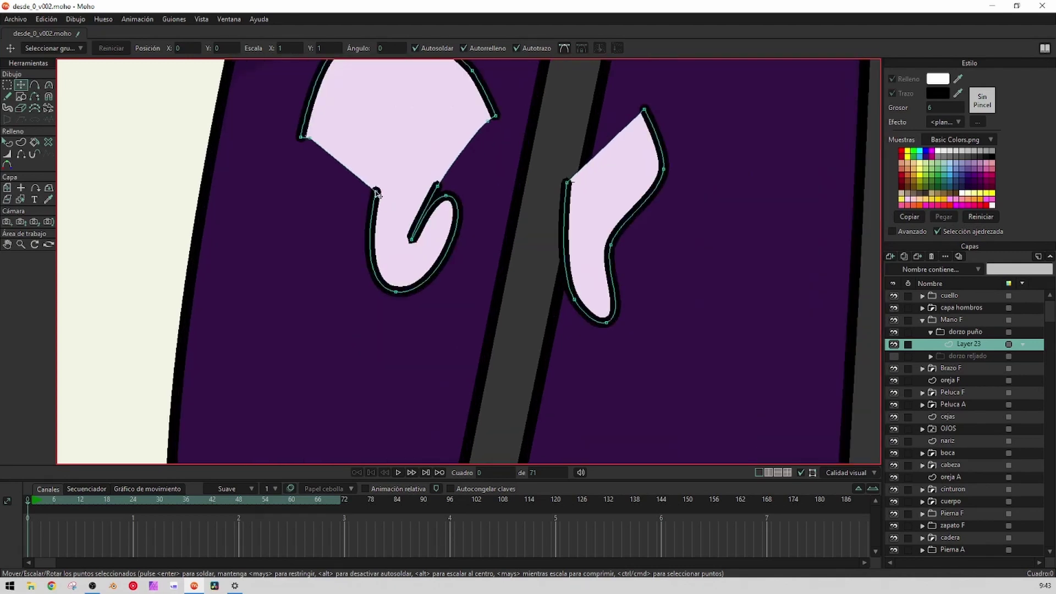
left_click_drag(378, 194, 372, 182)
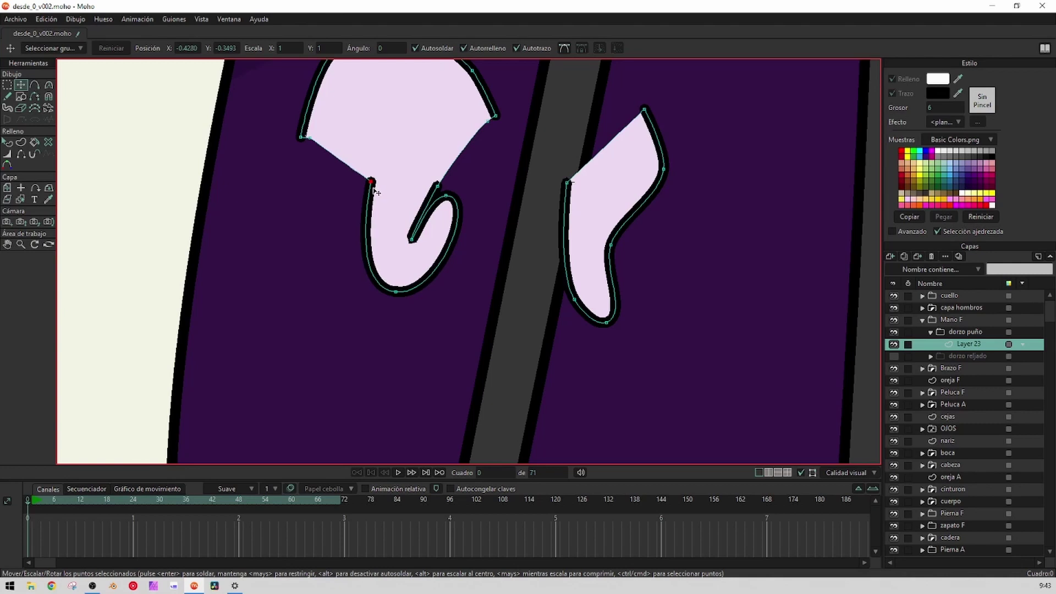
key("ctrl+z")
key("ctrl+z")
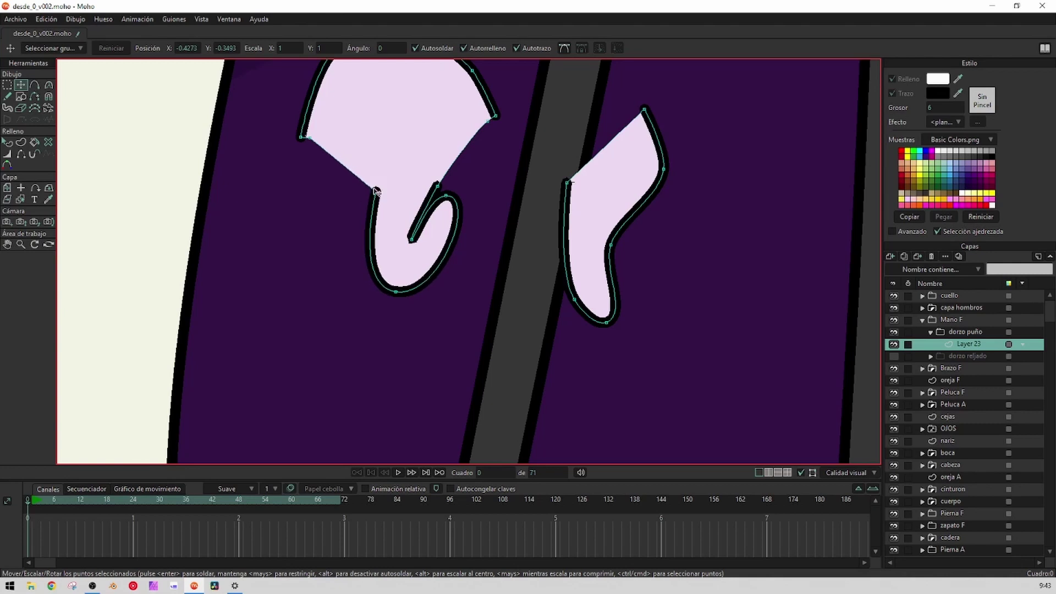
Paste the little finger back and bend its points into a curled shape with a sharp inner fold and rounded knuckle
key("ctrl+v")
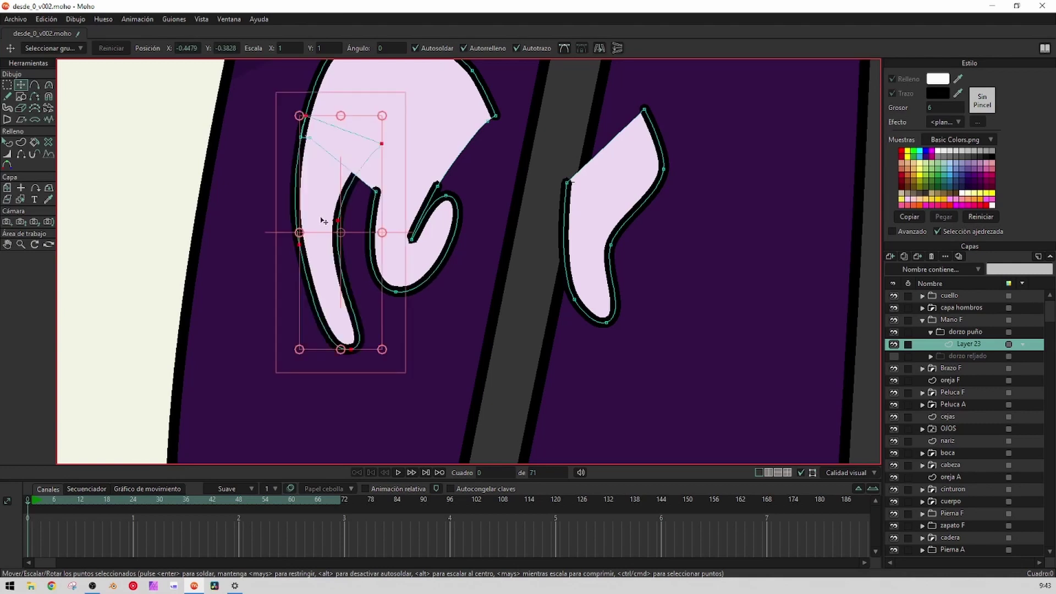
mouse_move(297, 227)
left_mouse_down()
mouse_move(285, 319)
mouse_move(273, 325)
mouse_move(288, 235)
left_mouse_up()
left_click(276, 315)
left_click_drag(305, 446, 346, 260)
left_click_drag(273, 325, 210, 305)
key("c")
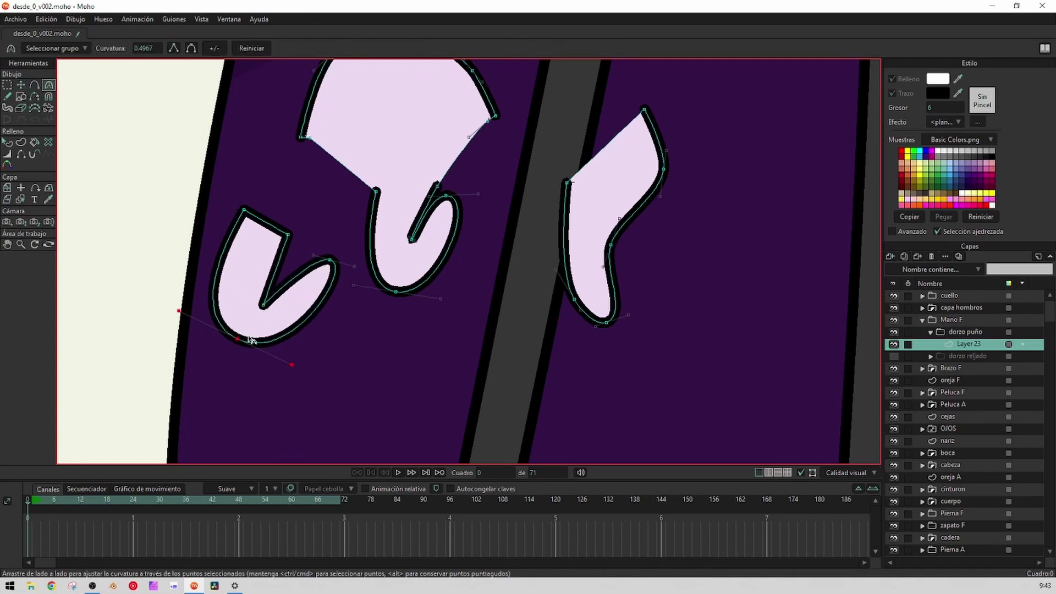
Position curled little and middle fingers against the palm, beside the index finger
key("t")
left_click_drag(268, 309, 351, 279)
key("ctrl+a")
scroll(308, 202, "down", 2)
scroll(286, 244, "up", 2)
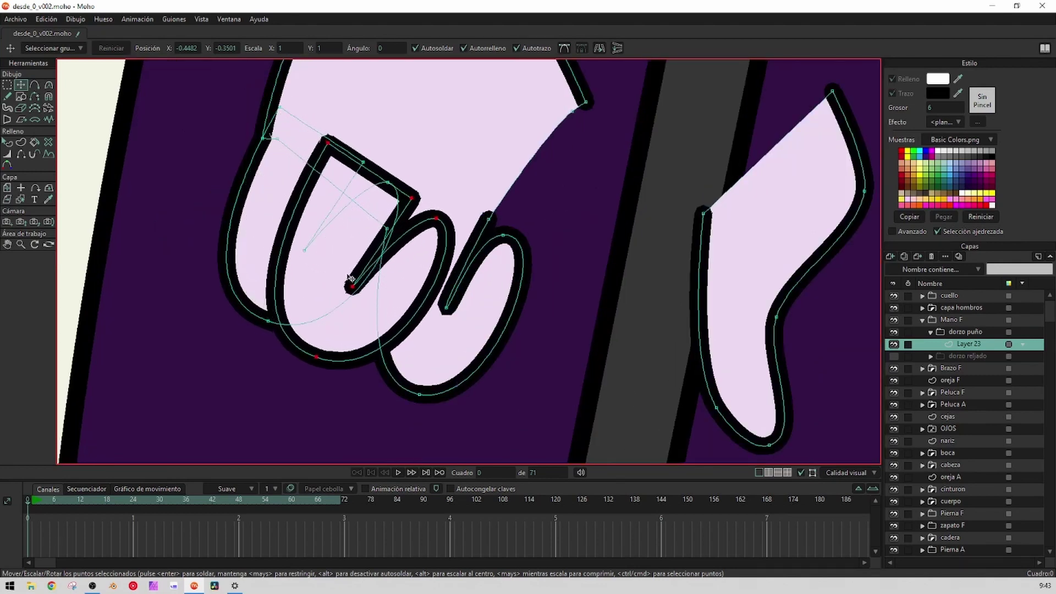
Lower the middle finger's shape in the stacking order, behind the index finger and the palm
key("q")
left_click(357, 322)
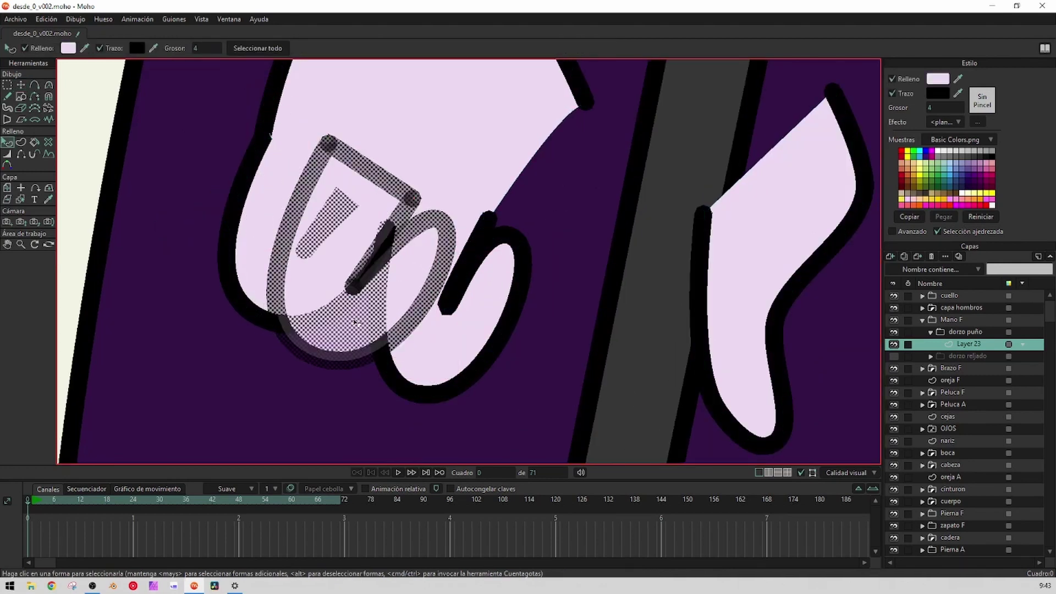
left_click(355, 322)
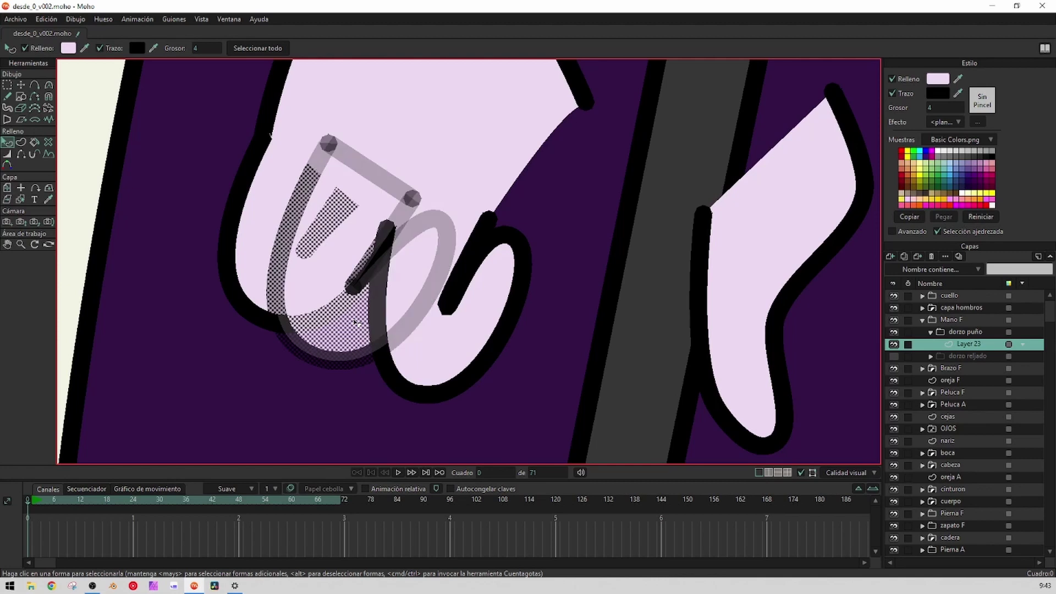
left_click(551, 207)
scroll(479, 237, "down", 5)
scroll(446, 255, "up", 4)
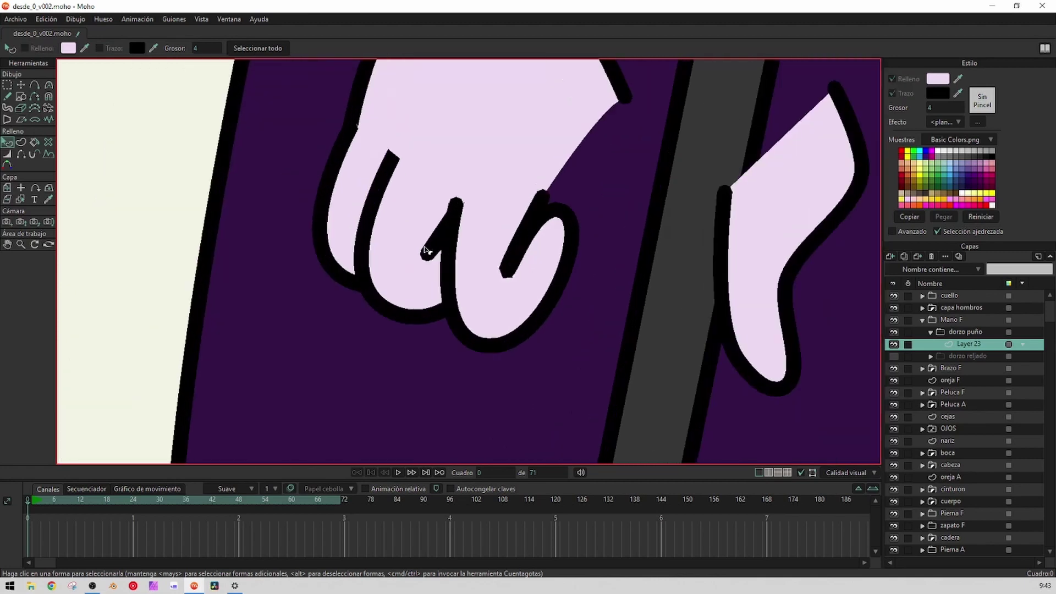
Adjust the middle finger's inner fold and base corner points to fit between the neighbouring fingers
scroll(432, 275, "up", 3)
mouse_move(430, 252)
left_mouse_down()
mouse_move(431, 275)
mouse_move(448, 291)
left_mouse_up()
key("t")
left_click(427, 286)
left_click_drag(513, 157, 495, 147)
left_click_drag(390, 75, 384, 84)
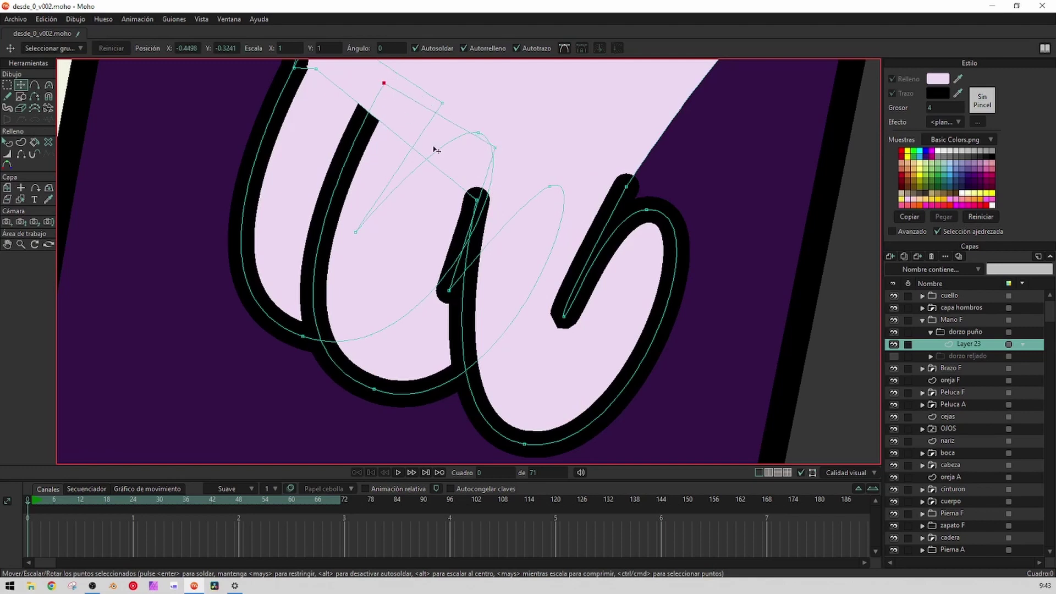
left_click_drag(431, 146, 422, 188)
left_click(481, 187)
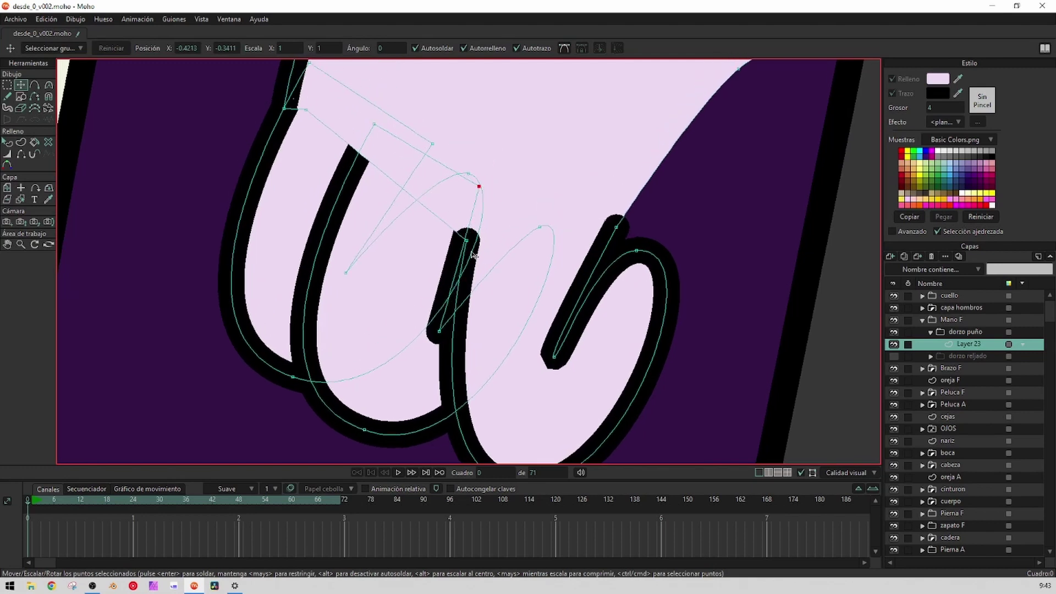
left_click(465, 240)
Add a point to the palm's lower edge and reshape the edge around the middle finger's base corner
scroll(464, 240, "down", 5)
key("q")
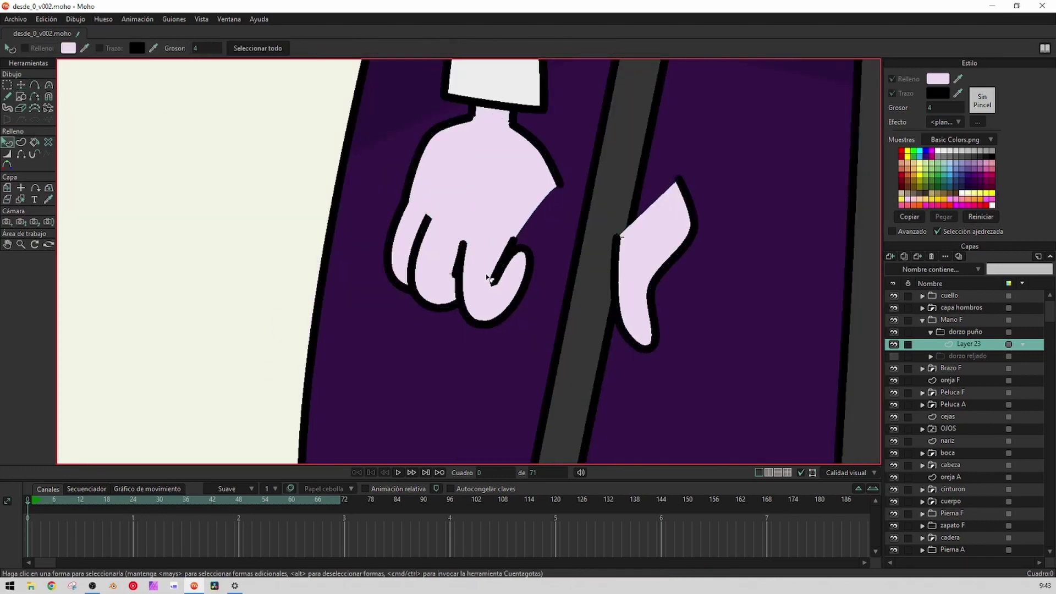
scroll(422, 231, "up", 4)
scroll(448, 212, "up", 3)
key("a")
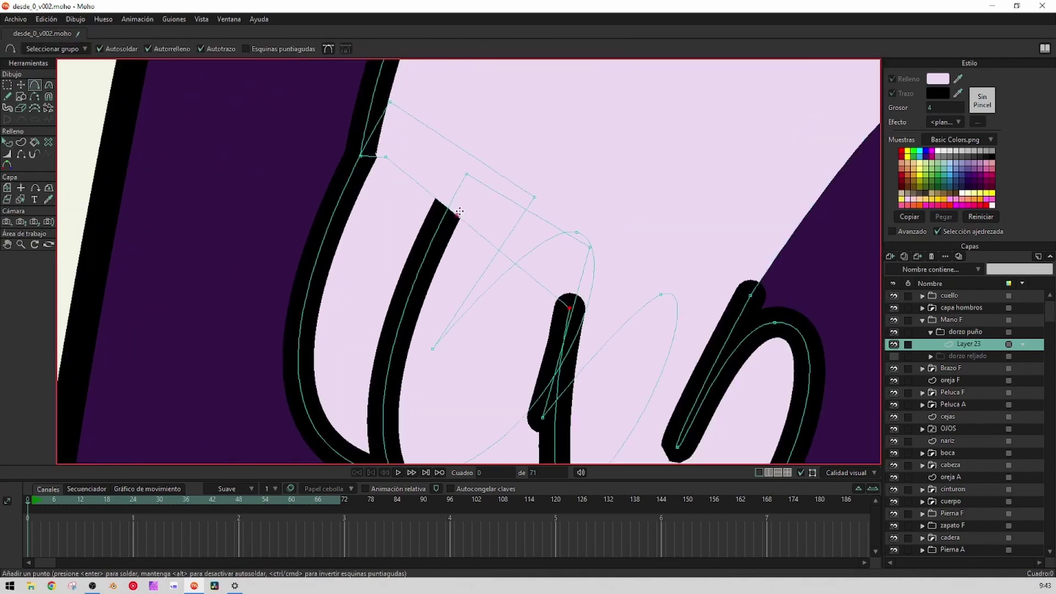
key("t")
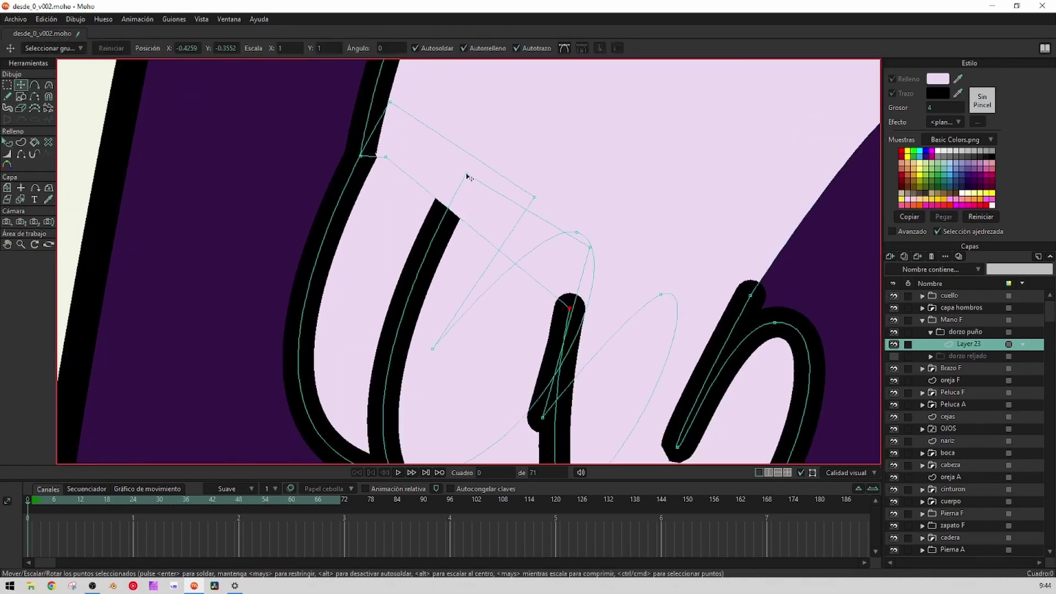
key("a")
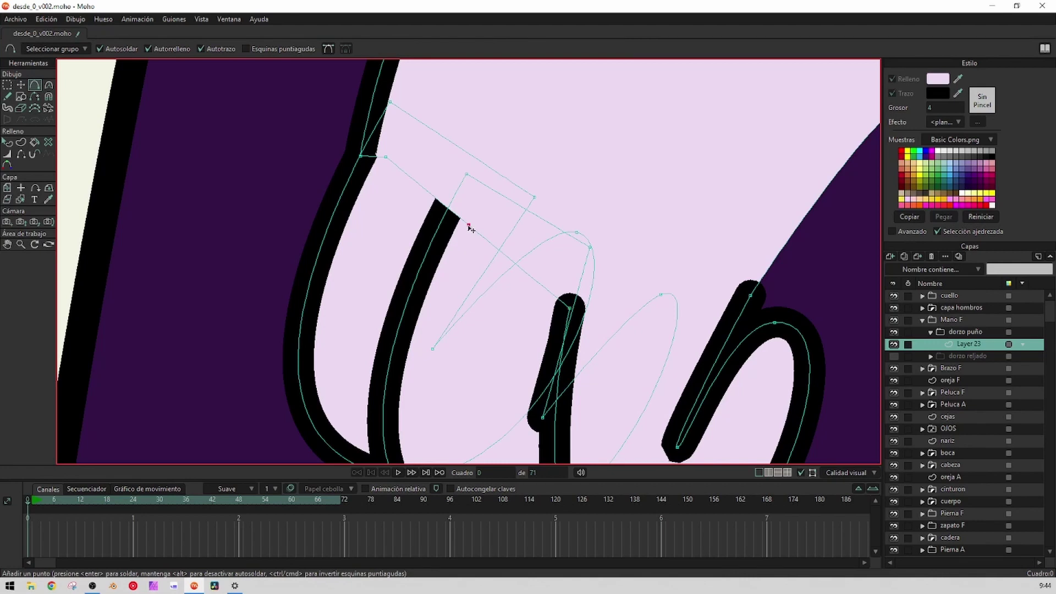
key("t")
mouse_move(469, 226)
left_mouse_down()
mouse_move(474, 203)
mouse_move(453, 208)
left_mouse_up()
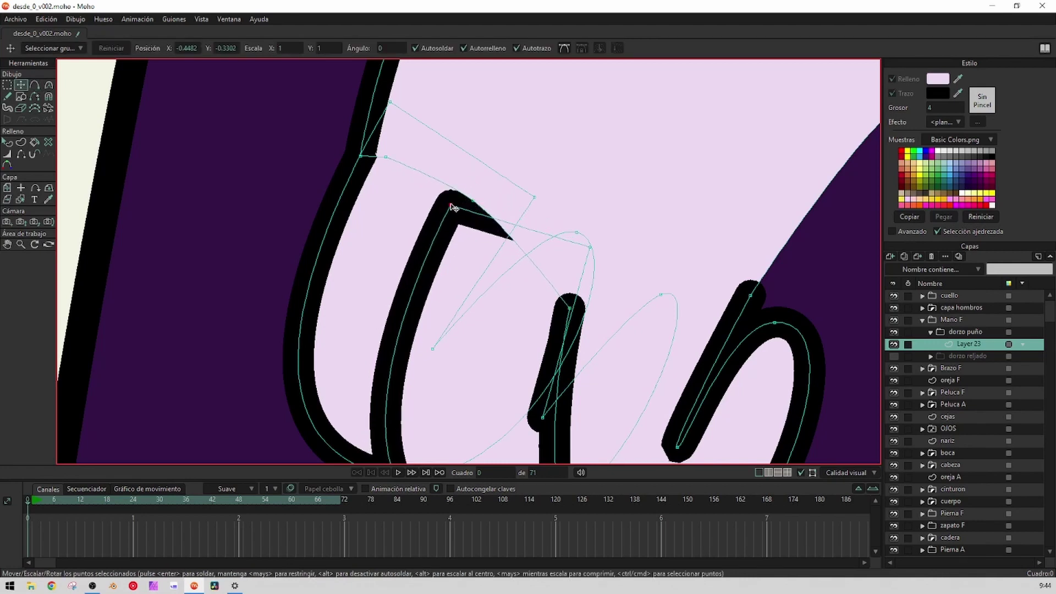
Hide the outline segment across the middle finger's base and shift the finger line's upper end point slightly inward
key("h")
left_click(476, 216)
scroll(451, 221, "down", 4)
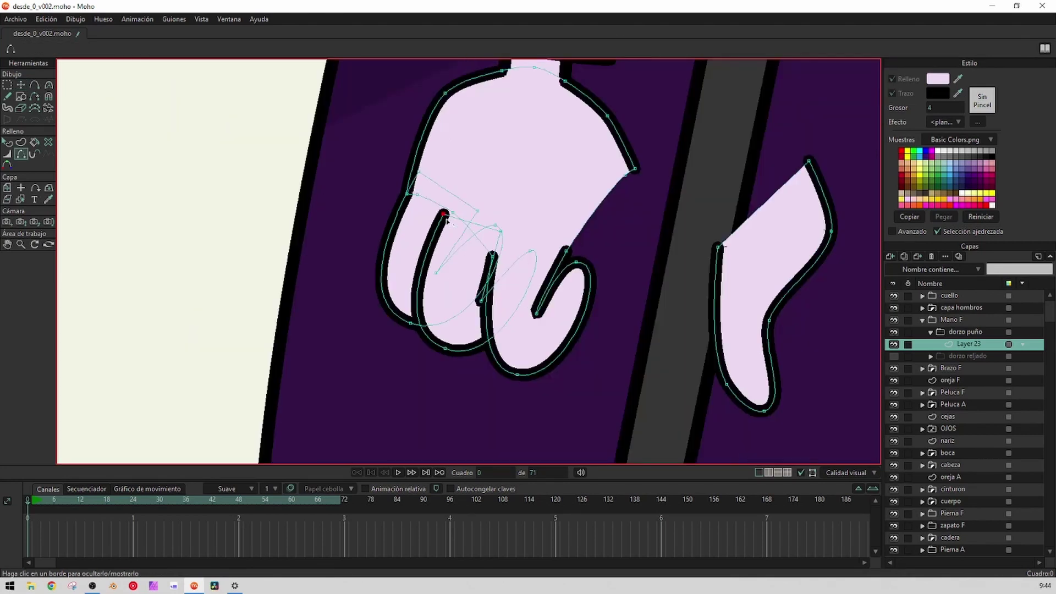
scroll(447, 221, "up", 2)
scroll(446, 218, "up", 2)
left_click(446, 209)
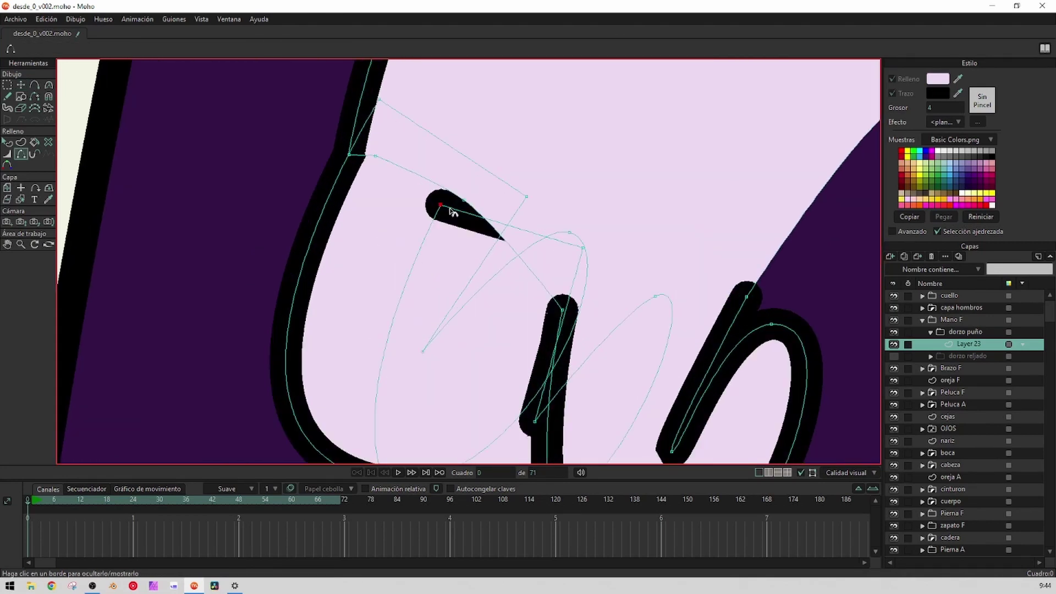
left_click(431, 230)
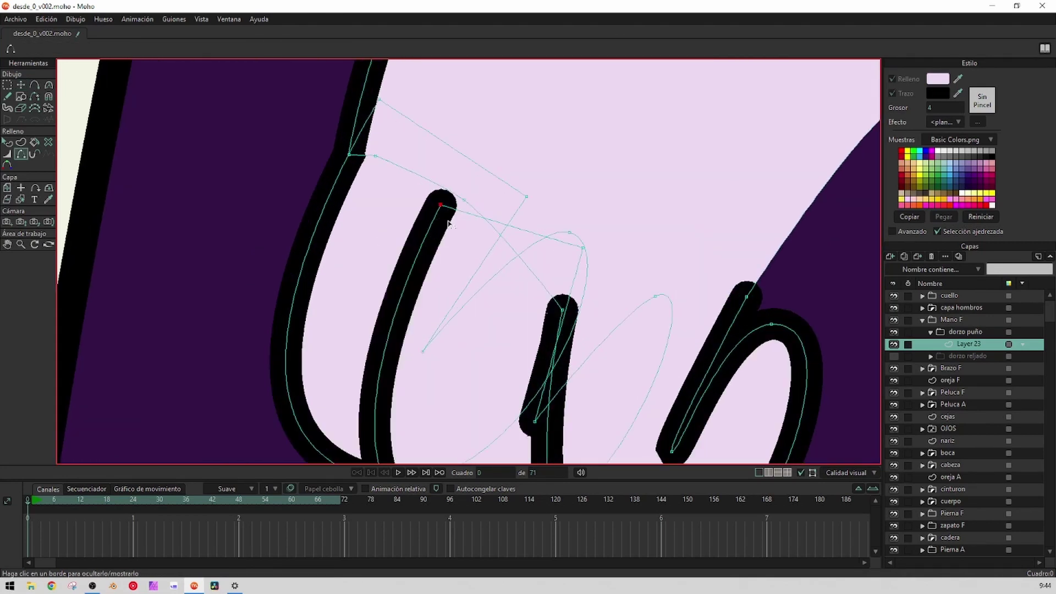
key("t")
left_click_drag(441, 205, 454, 212)
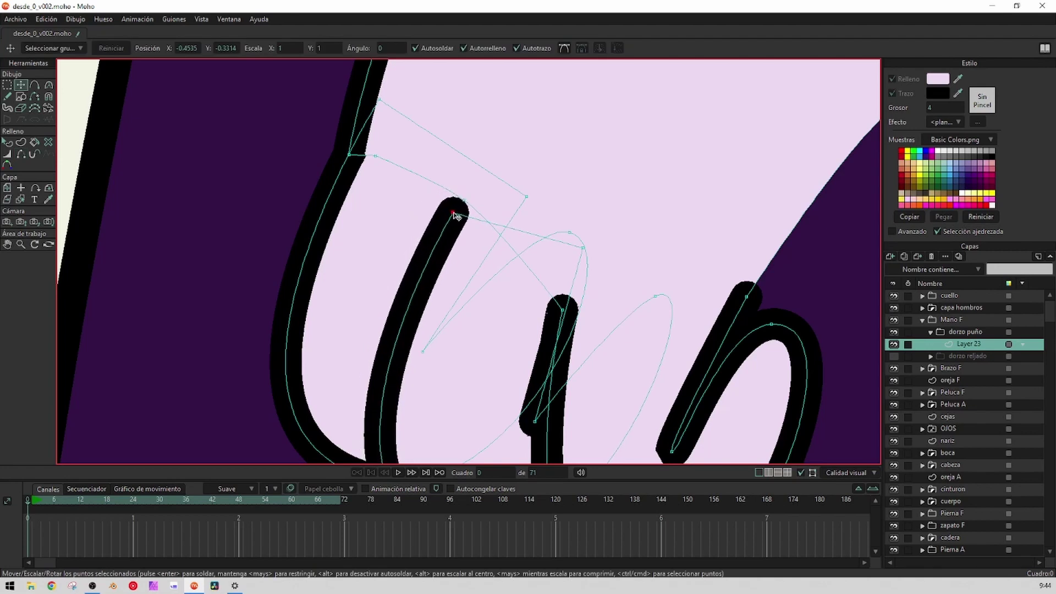
Adjust the lower tip points of the middle and little fingers and the upper end of the line between them
scroll(458, 222, "down", 7)
key("q")
left_click_drag(486, 280, 402, 263)
scroll(402, 265, "up", 5)
key("t")
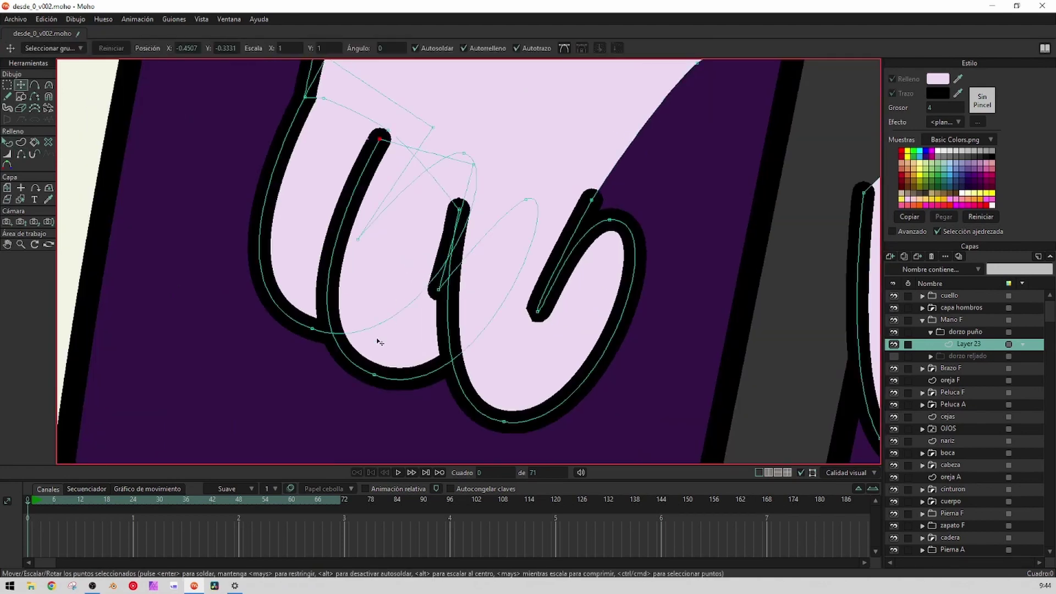
left_click_drag(373, 376, 406, 375)
left_click_drag(312, 329, 345, 312)
left_click_drag(350, 154, 335, 183)
Raise the inner end point of the index finger's fold and adjust the base corner point between the index and middle fingers
left_click_drag(477, 326, 474, 308)
left_click_drag(565, 378, 527, 300)
left_click_drag(522, 350, 519, 344)
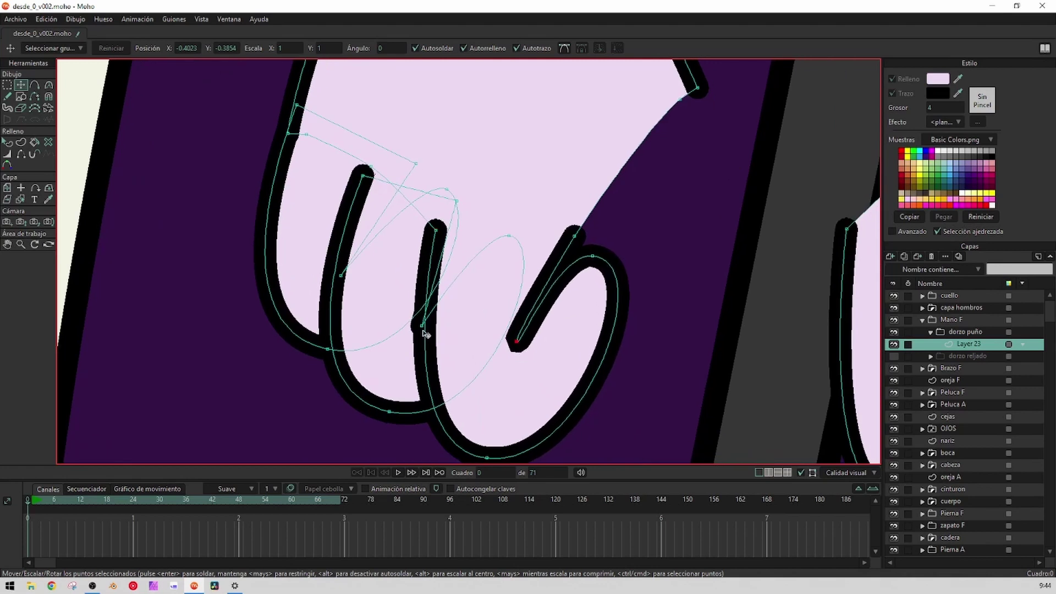
left_click_drag(423, 329, 440, 300)
key("q")
scroll(442, 302, "down", 5)
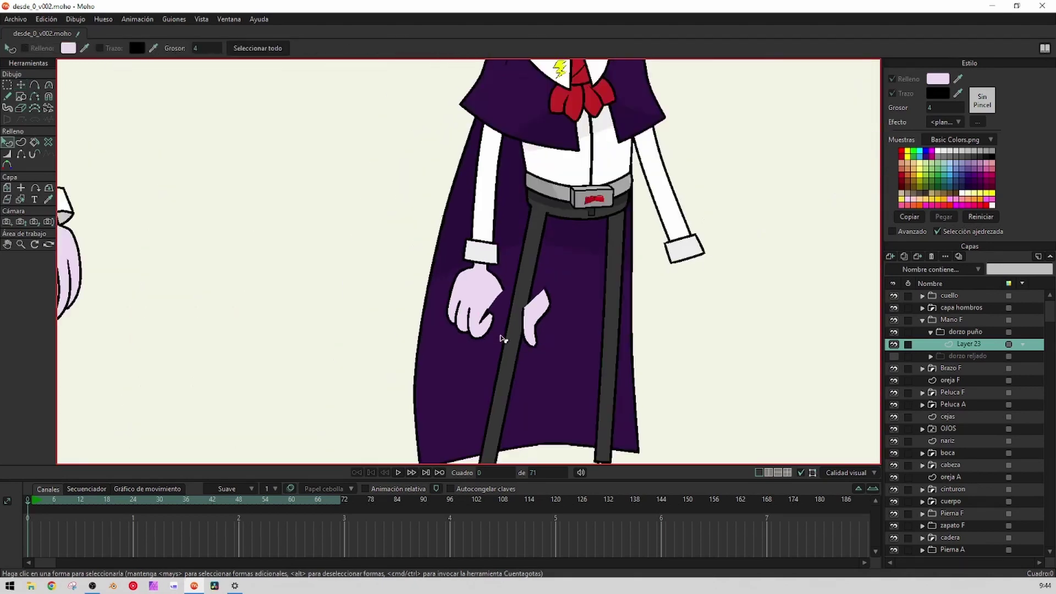
Move the detached thumb shape onto the inner side of the fist, against the palm and behind the index finger
scroll(542, 294, "up", 3)
left_click(572, 294)
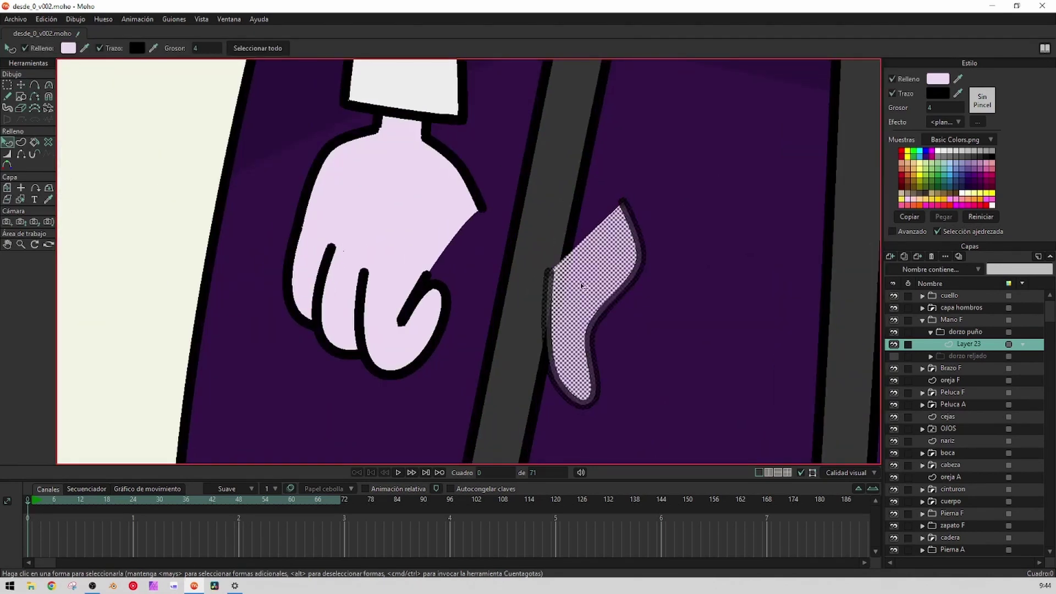
key("t")
left_click_drag(581, 285, 446, 272)
key("g")
left_click(592, 278)
key("t")
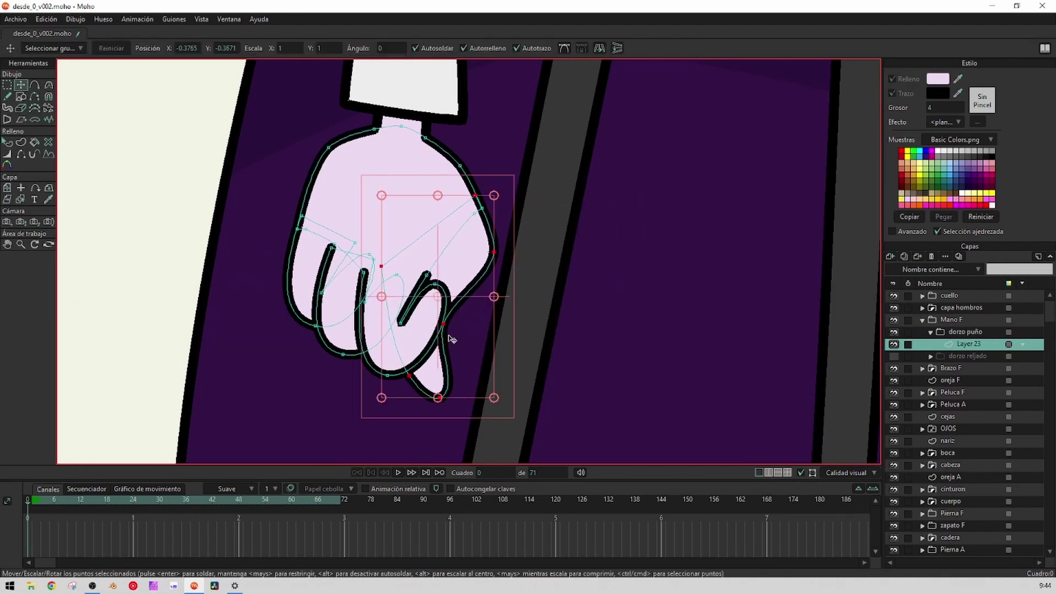
Shorten the thumb by moving its lower points up behind the index finger so its side forms one rounded curve
left_click(445, 326)
left_click_drag(446, 326, 463, 338)
left_click_drag(410, 377, 385, 328)
left_click_drag(443, 399, 443, 347)
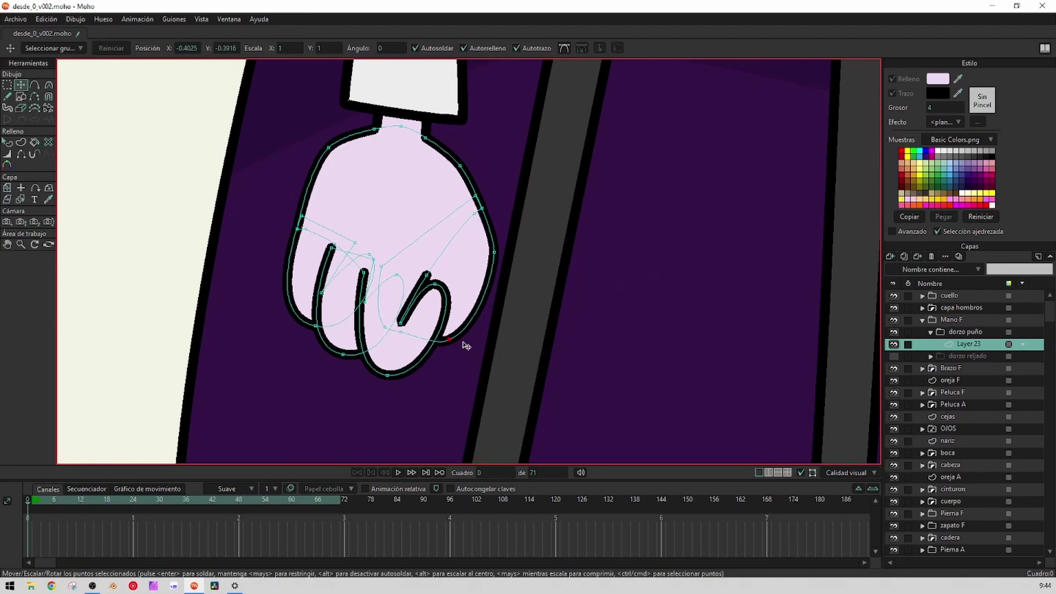
left_click(495, 252)
Add two points to the palm edge above the index fold, show the outline on these segments and curve the line's end outward
scroll(445, 262, "up", 3)
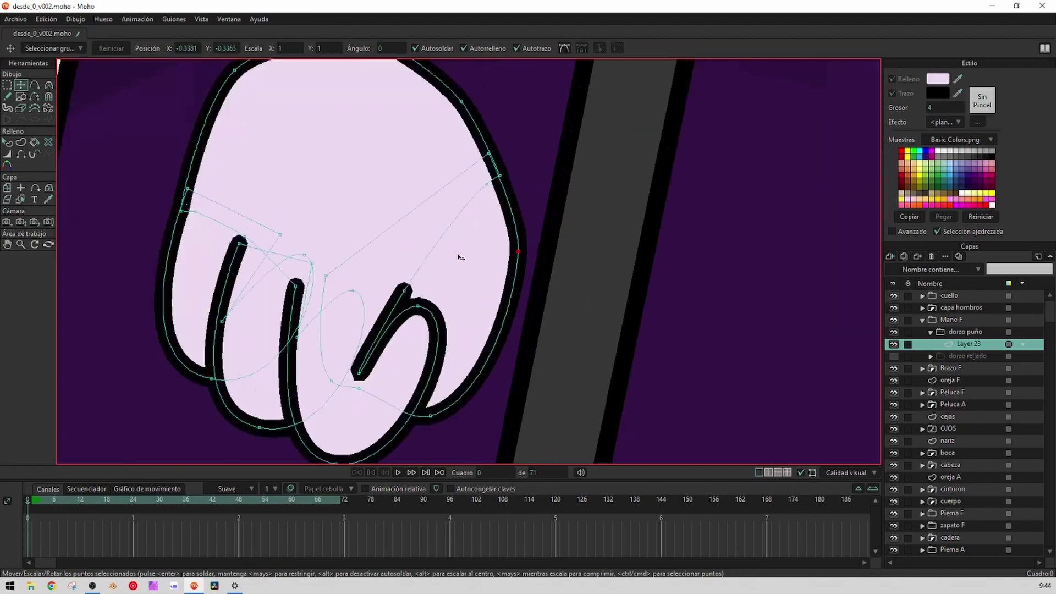
left_click(393, 298)
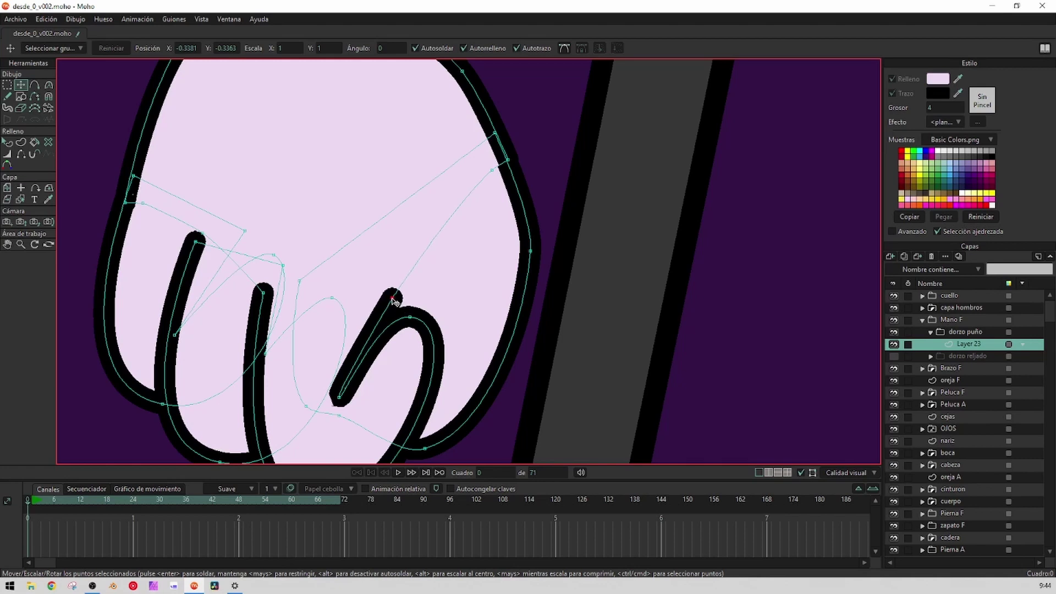
key("a")
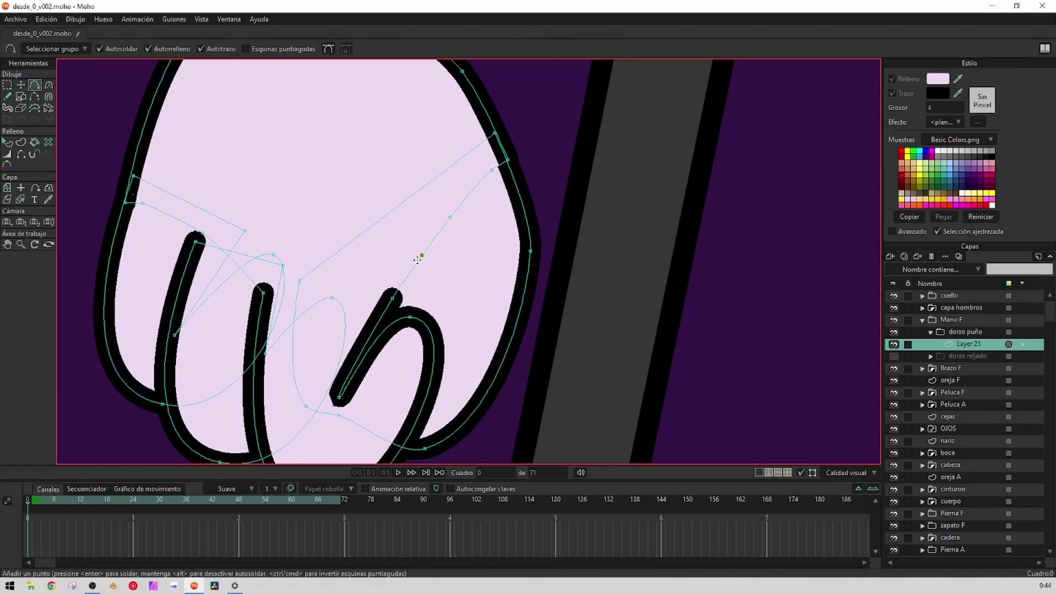
key("h")
left_click(414, 267)
left_click(439, 232)
key("t")
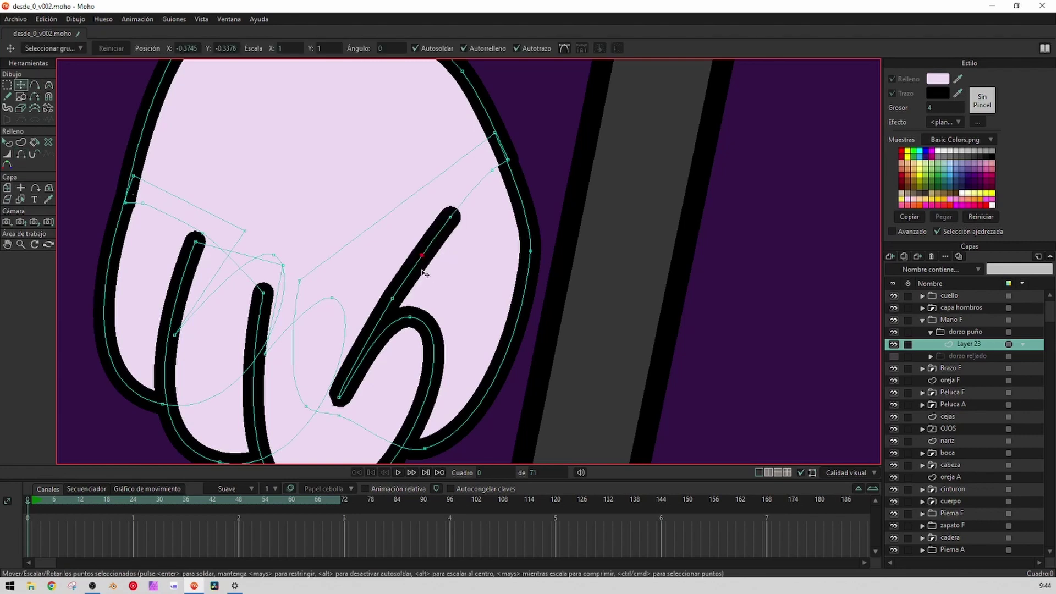
left_click_drag(423, 258, 458, 235)
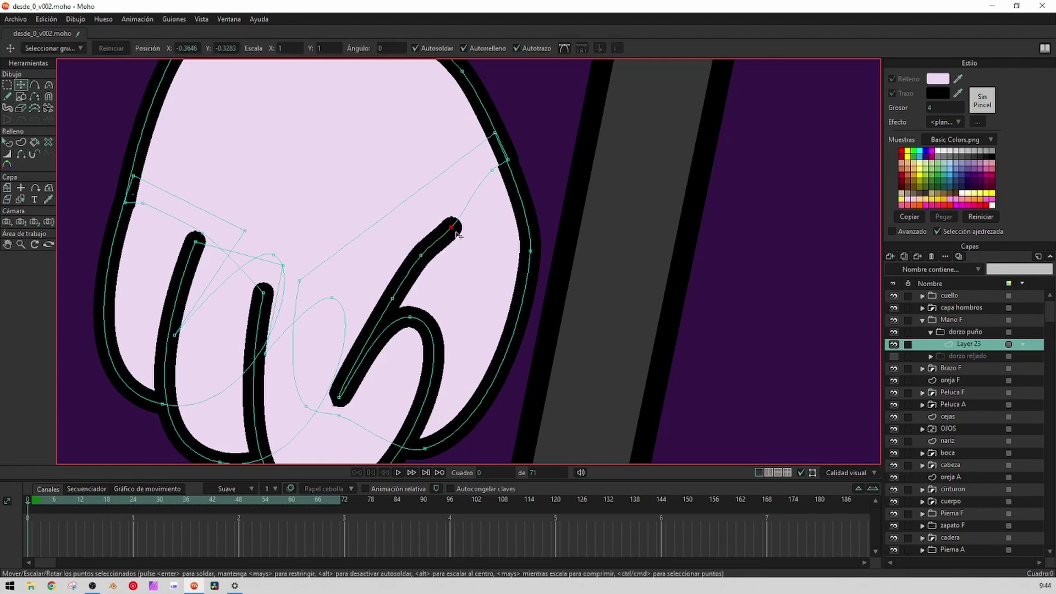
Reduce the line width at the upper end of the palm crease so it tapers to a point
key("w")
left_click_drag(425, 267, 417, 268)
scroll(418, 268, "down", 4)
key("q")
scroll(510, 302, "down", 3)
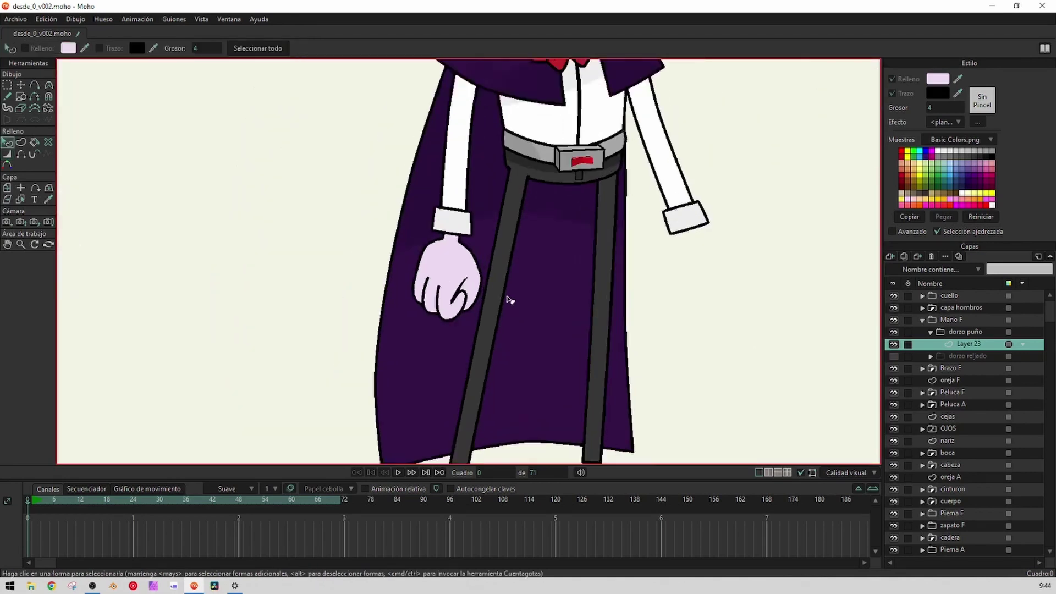
Reshape the tapered palm crease into a smooth curve and move the index fold's inner end closer to the thumb
scroll(486, 301, "up", 6)
scroll(420, 287, "up", 1)
key("t")
left_click(302, 365)
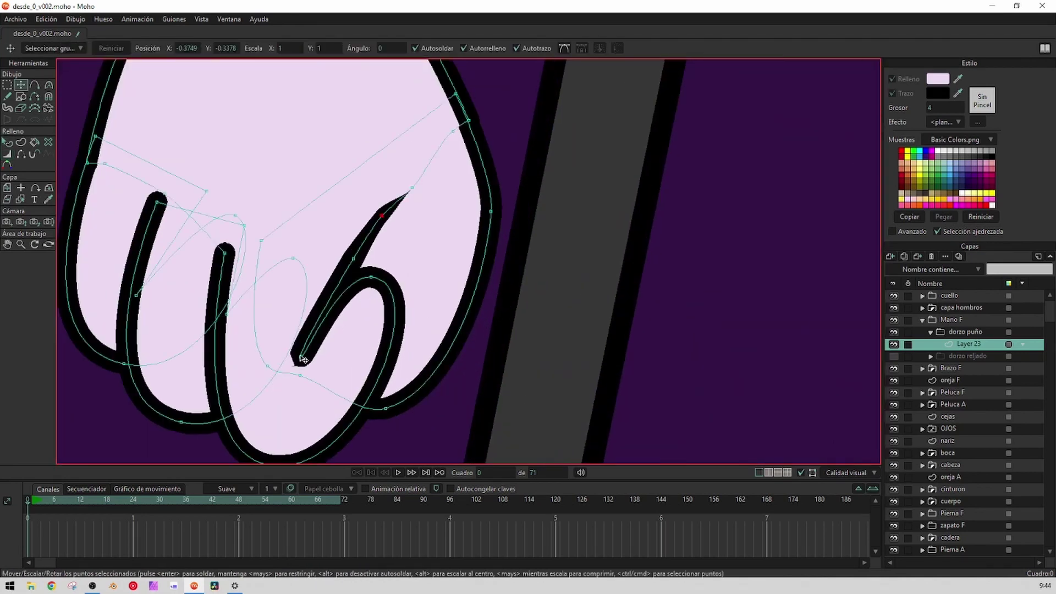
left_click_drag(302, 364, 322, 334)
left_click_drag(351, 259, 342, 272)
left_click_drag(375, 220, 359, 237)
left_click_drag(407, 204, 399, 201)
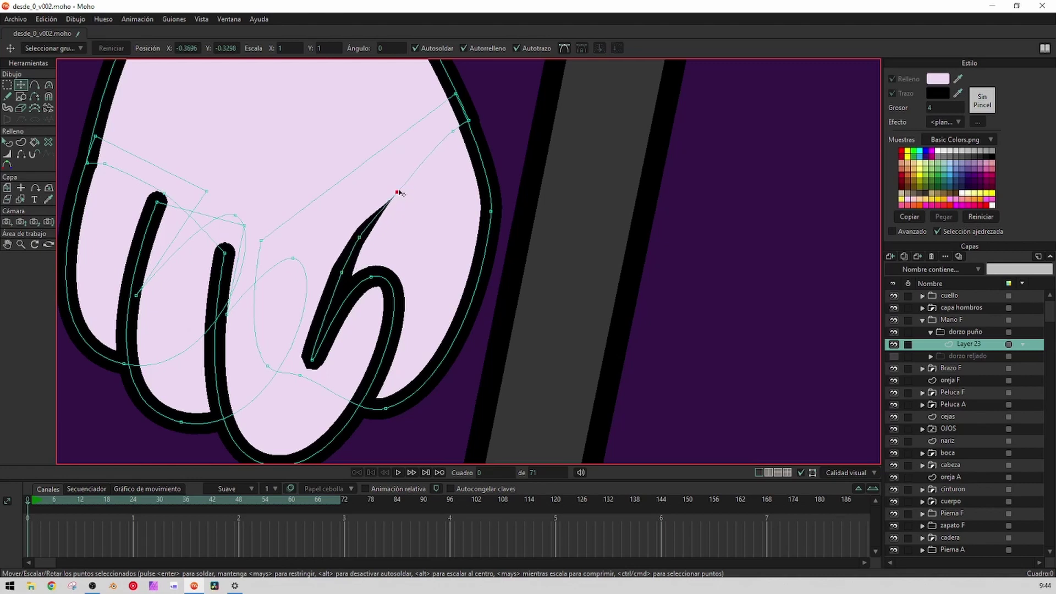
Raise the thumb's lower edge points and align its upper outer corner with the palm outline
key("q")
scroll(482, 304, "down", 4)
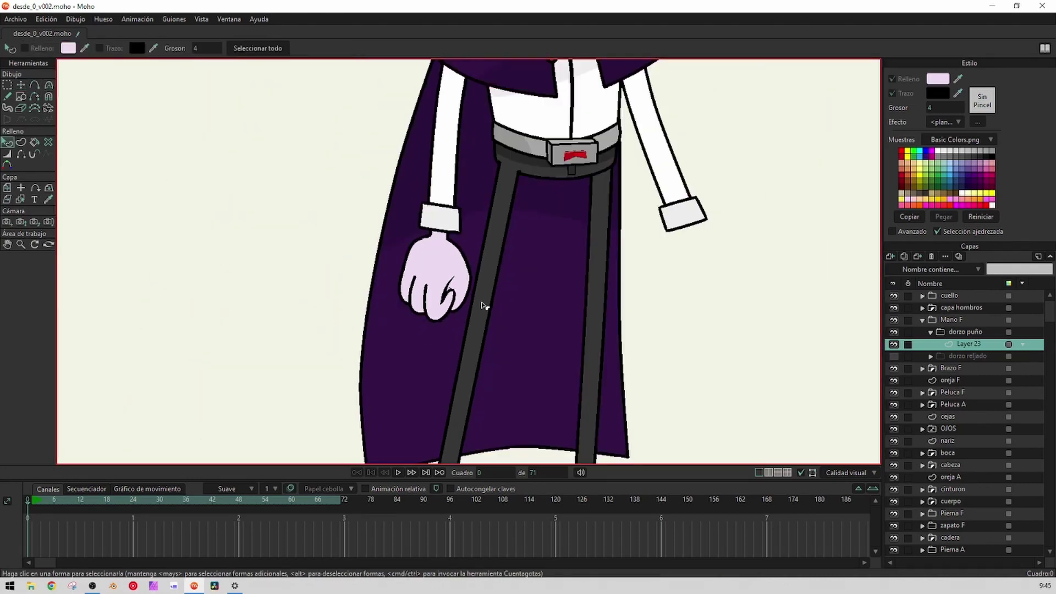
scroll(484, 306, "down", 2)
scroll(434, 275, "up", 9)
scroll(416, 343, "down", 4)
key("t")
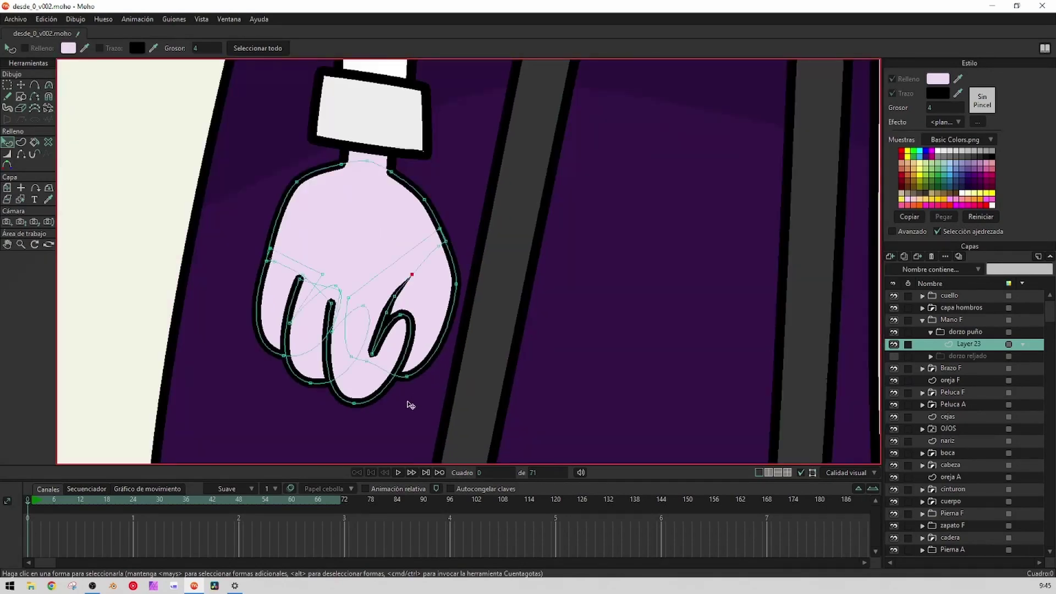
left_click_drag(407, 377, 355, 327)
left_click(366, 361)
left_click_drag(419, 353, 423, 354)
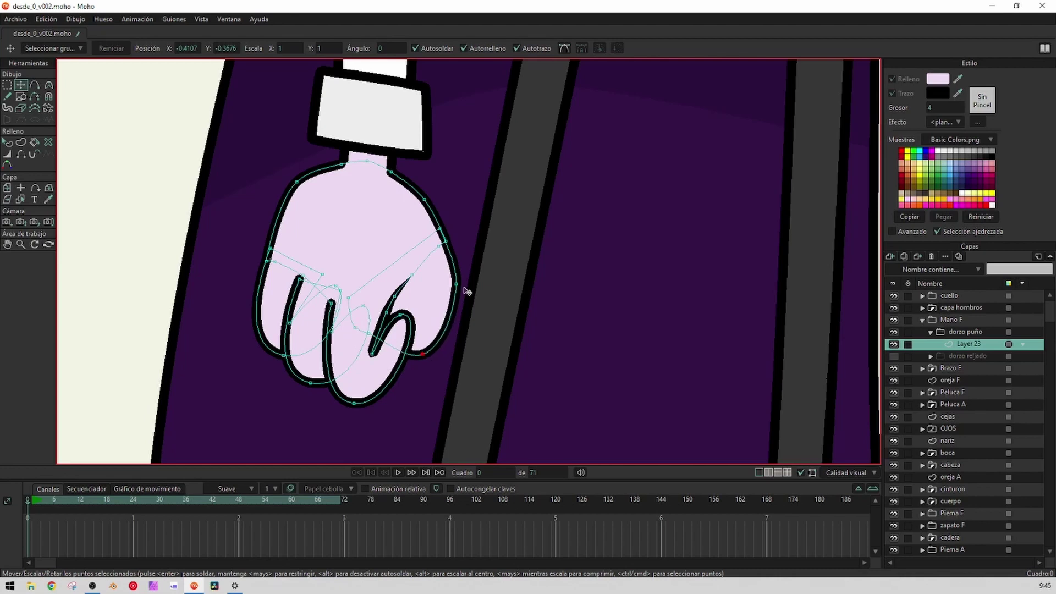
left_click_drag(462, 285, 464, 284)
scroll(439, 250, "up", 6)
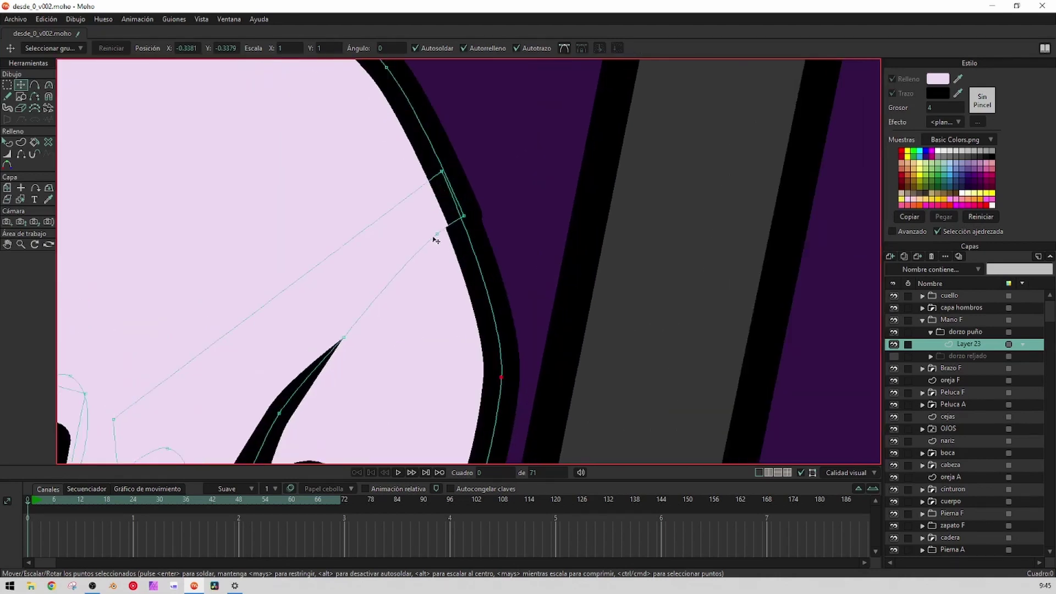
left_click_drag(470, 212, 468, 214)
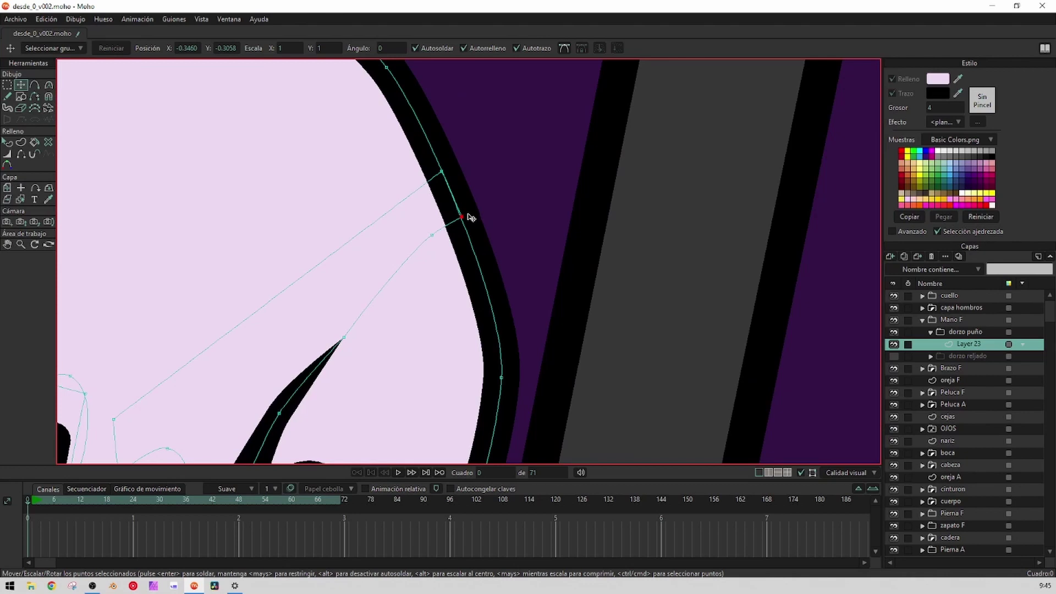
Raise the thumb's lower edge further and tuck its lower corner in against the index finger
scroll(467, 220, "down", 10)
key("q")
scroll(577, 268, "down", 2)
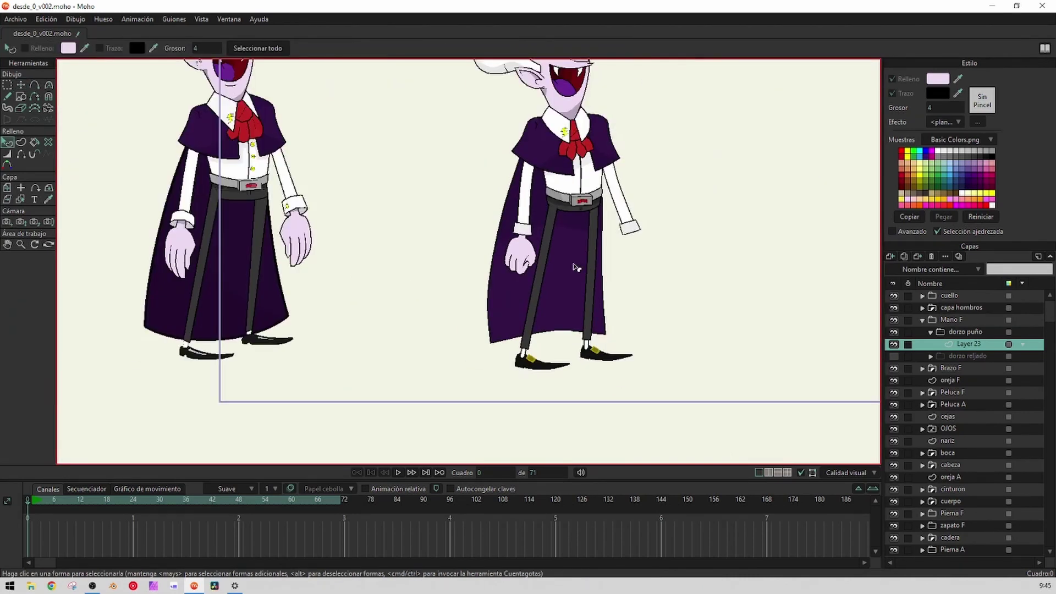
scroll(536, 247, "up", 5)
scroll(506, 275, "down", 4)
scroll(488, 276, "up", 2)
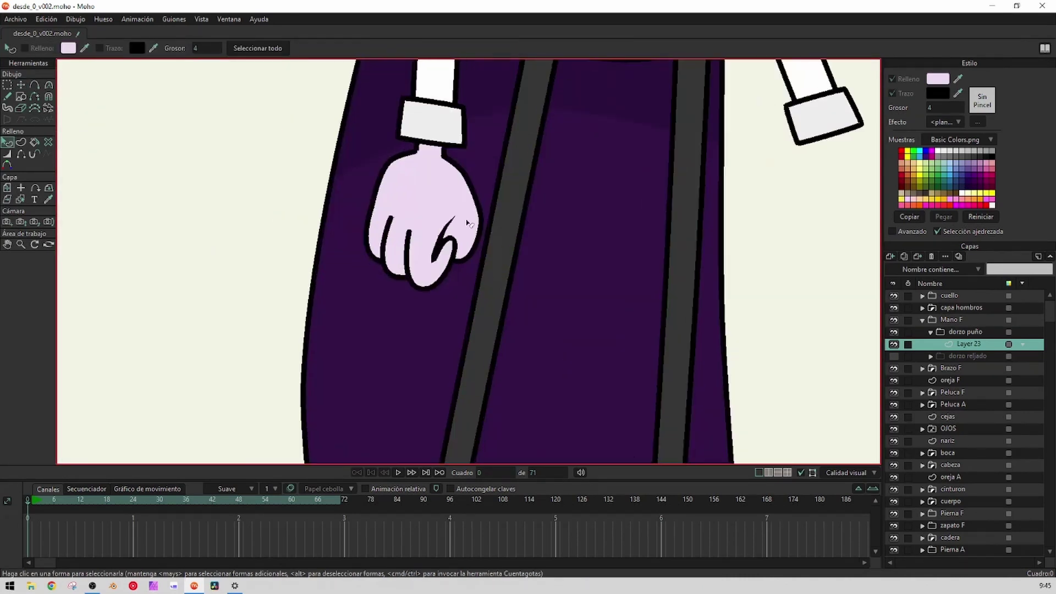
scroll(460, 264, "up", 3)
key("g")
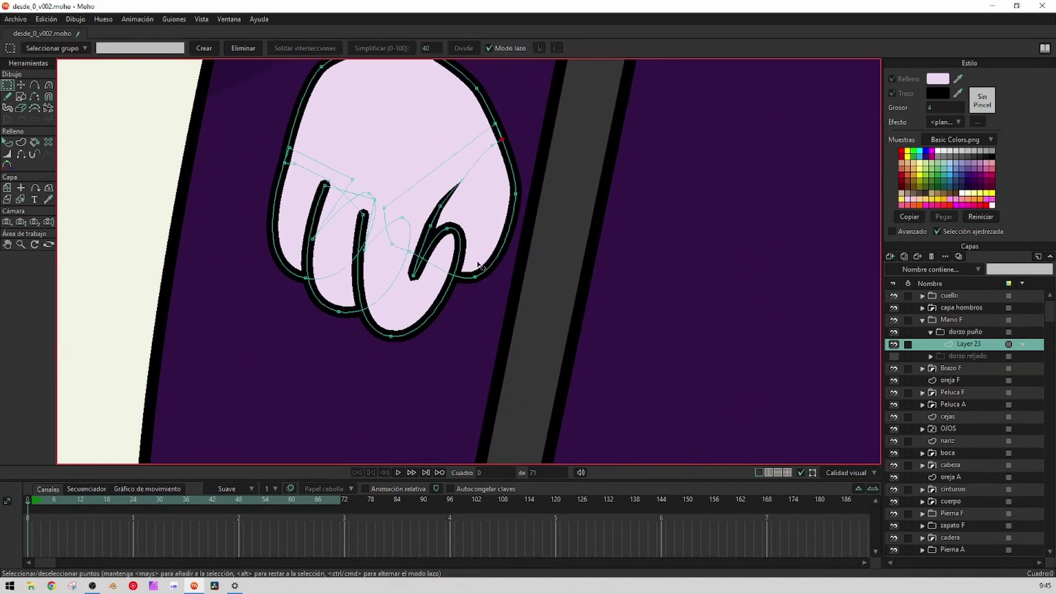
key("t")
left_click(473, 278)
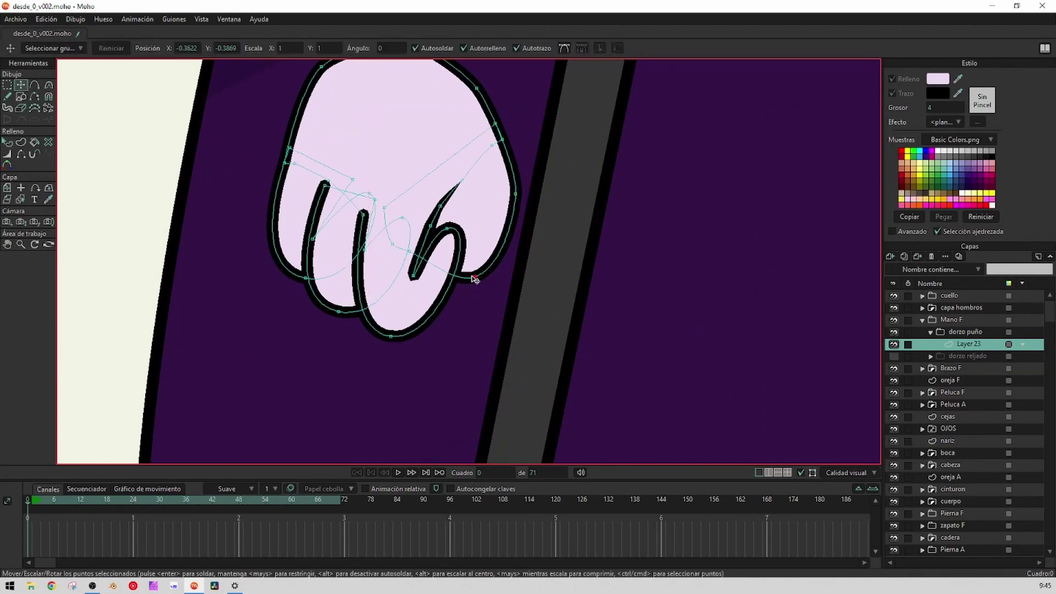
left_click_drag(473, 277, 473, 259)
left_click_drag(411, 252, 393, 232)
left_click_drag(476, 259, 467, 263)
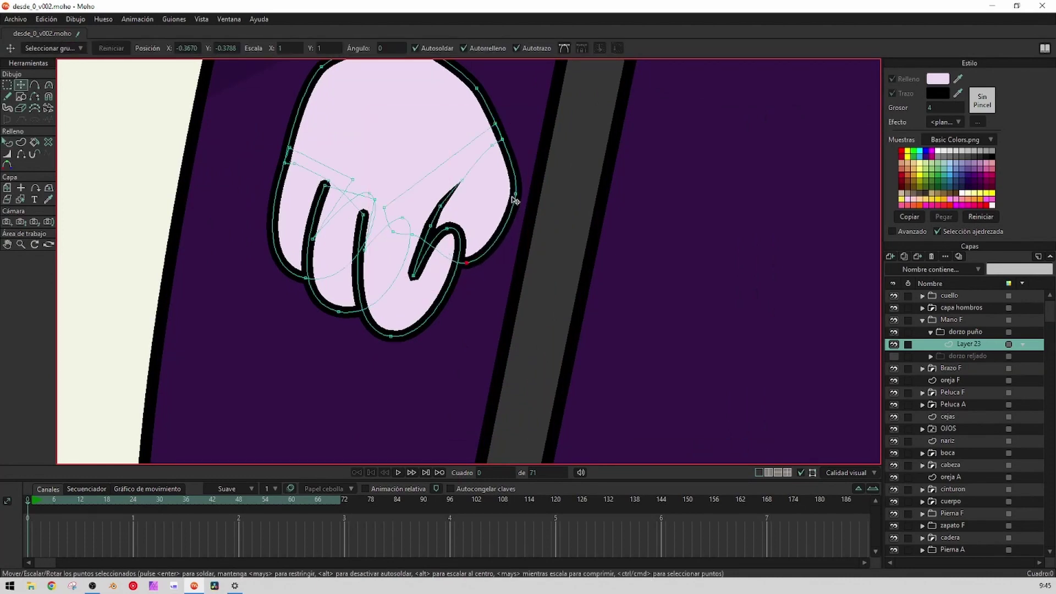
Lower the thumb's outer side point to form a knuckle and nudge the top point of the index finger's curve
left_click_drag(516, 194, 516, 228)
scroll(456, 225, "up", 3)
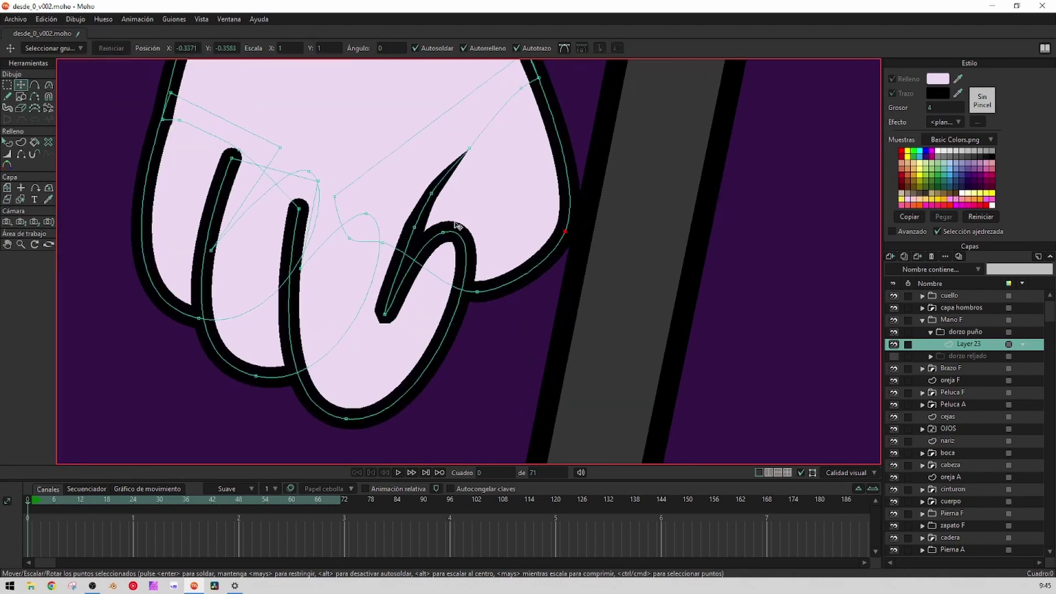
left_click_drag(445, 234, 440, 232)
scroll(442, 234, "down", 8)
key("q")
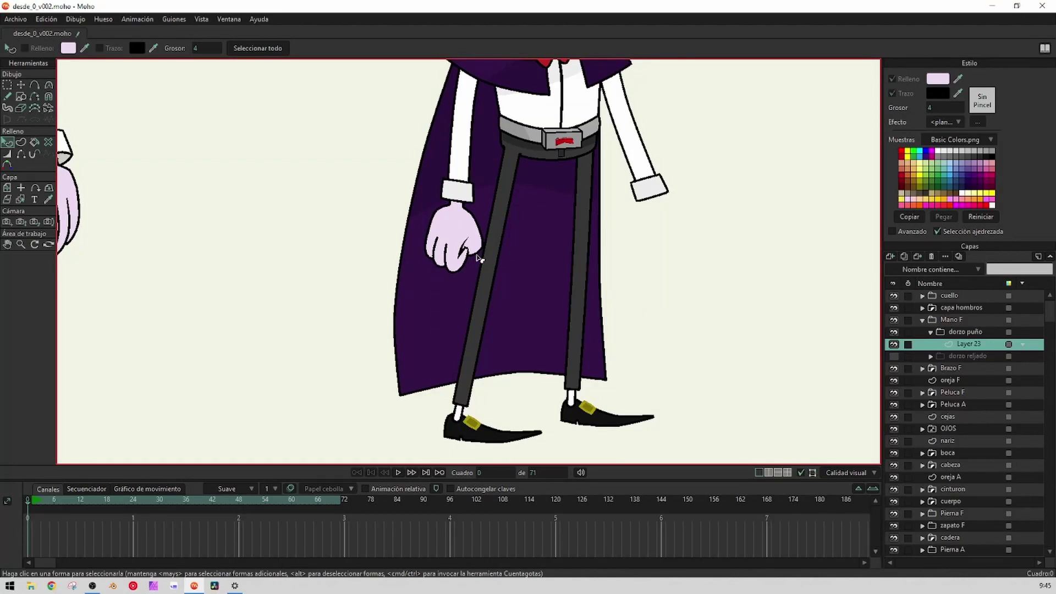
Move the thumb's outer side point slightly inward and adjust the palm edge point where the thumb joins
scroll(478, 258, "up", 7)
key("t")
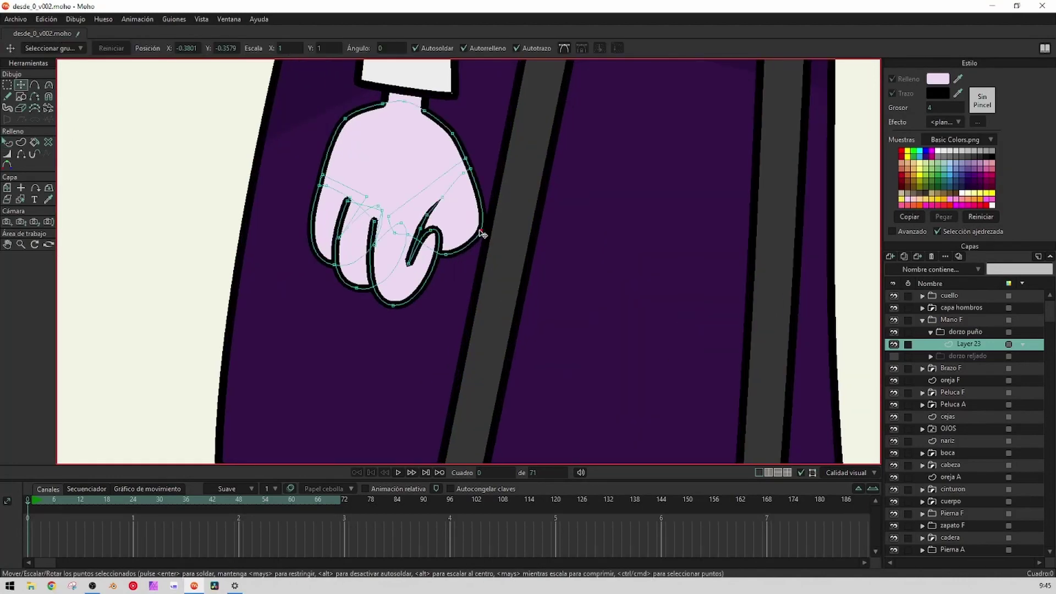
left_click_drag(481, 232, 473, 233)
scroll(463, 167, "up", 4)
left_click_drag(469, 183, 474, 162)
scroll(482, 176, "down", 6)
scroll(491, 182, "up", 4)
scroll(475, 163, "down", 8)
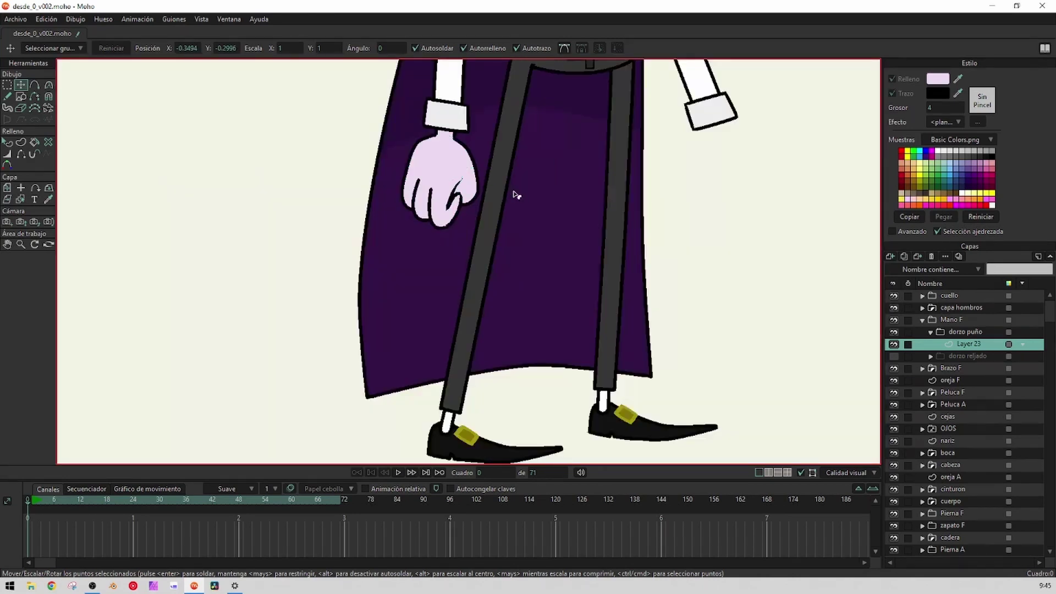
scroll(516, 194, "down", 3)
key("q")
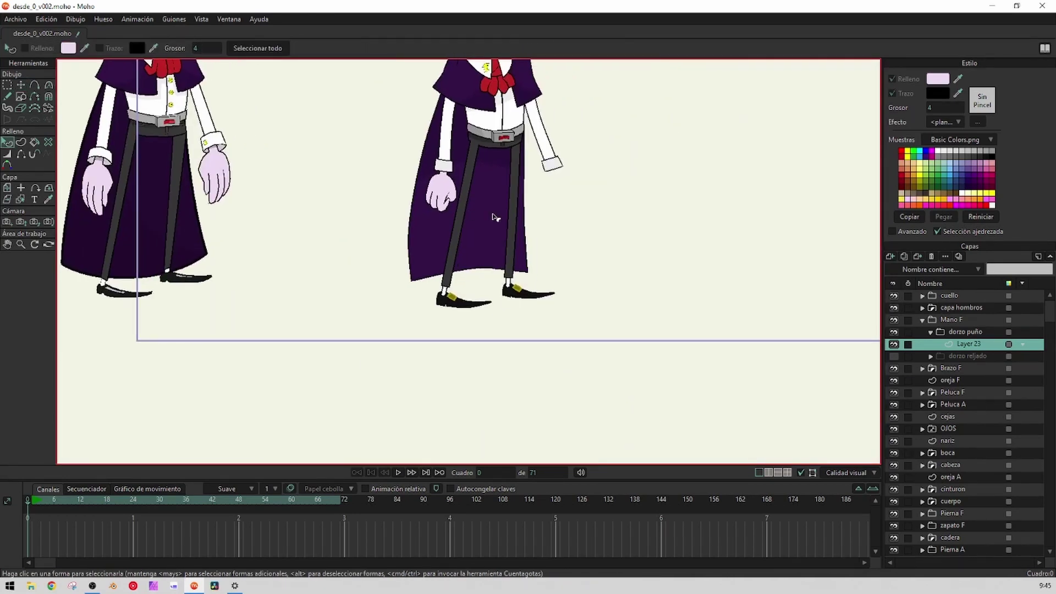
Show the dorzo reljado hand group, then collapse and hide the dorzo puño group
left_click(896, 345)
left_click(896, 345)
left_click(895, 357)
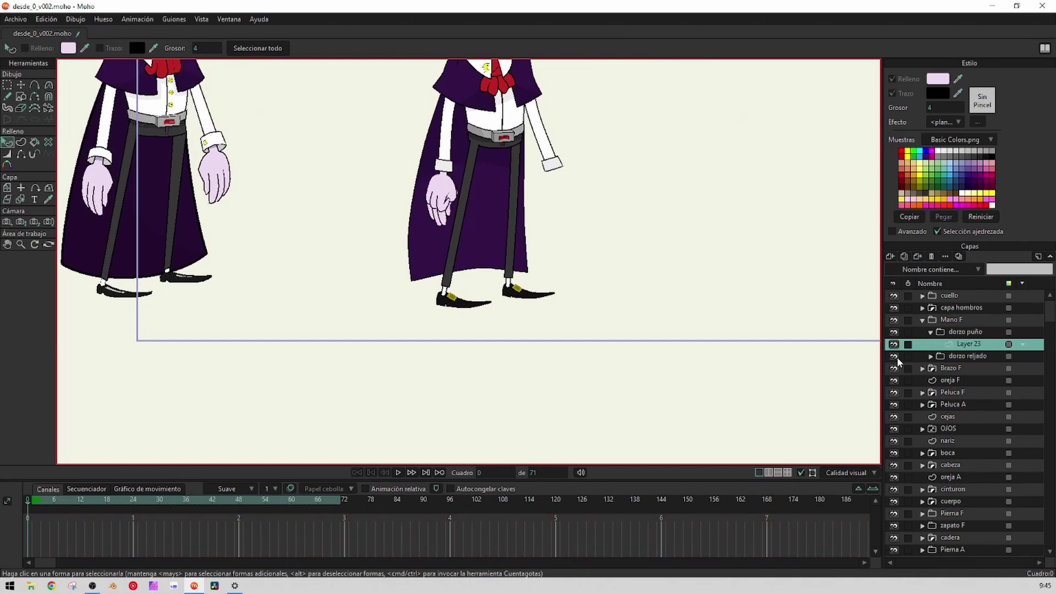
left_click(931, 332)
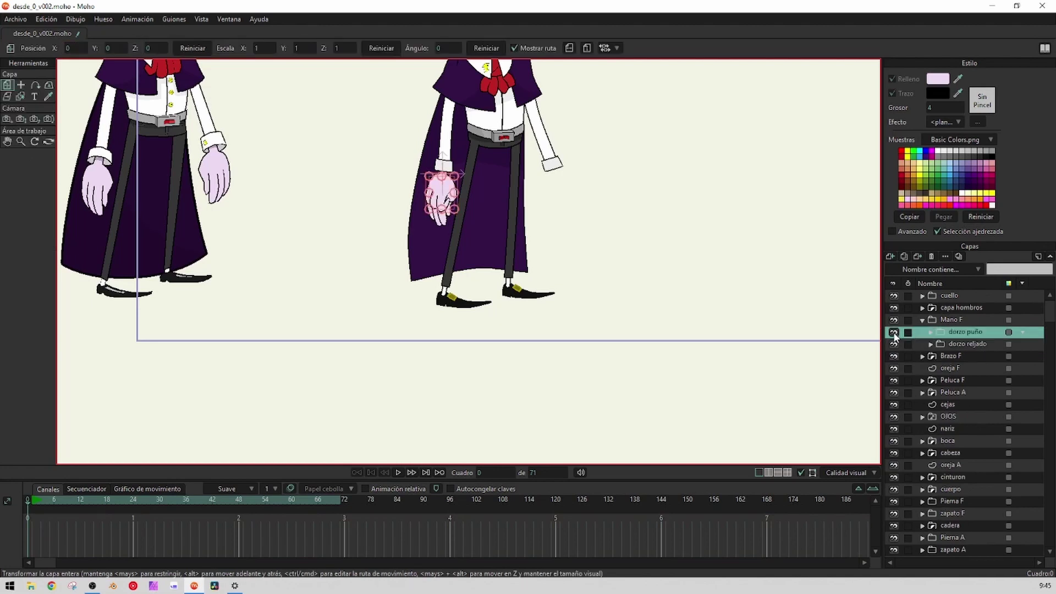
left_click(894, 333)
Duplicate the dorzo reljado group and name the copy pala
left_click(936, 345)
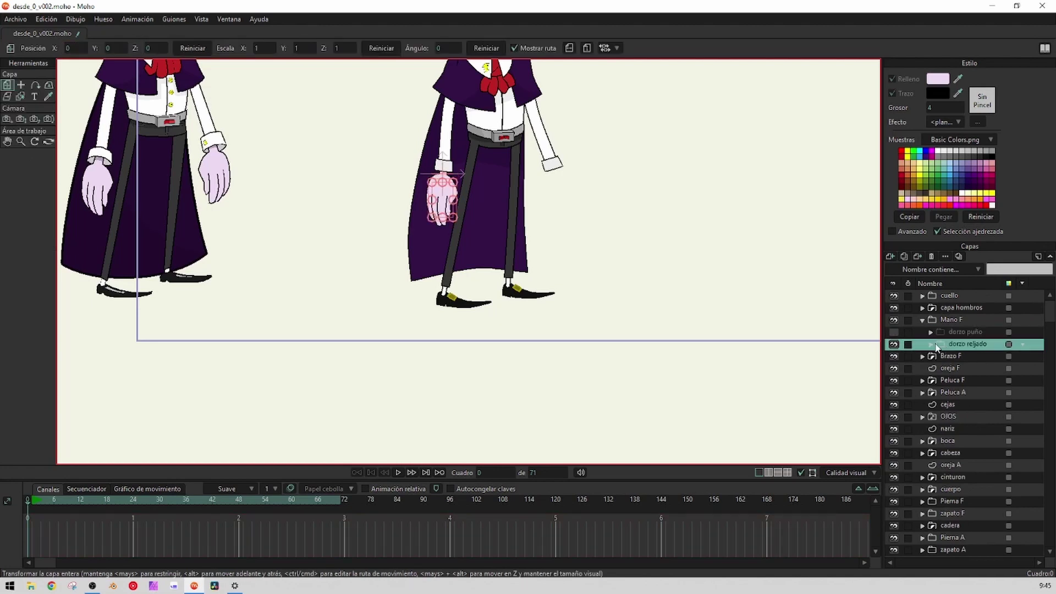
left_click(904, 257)
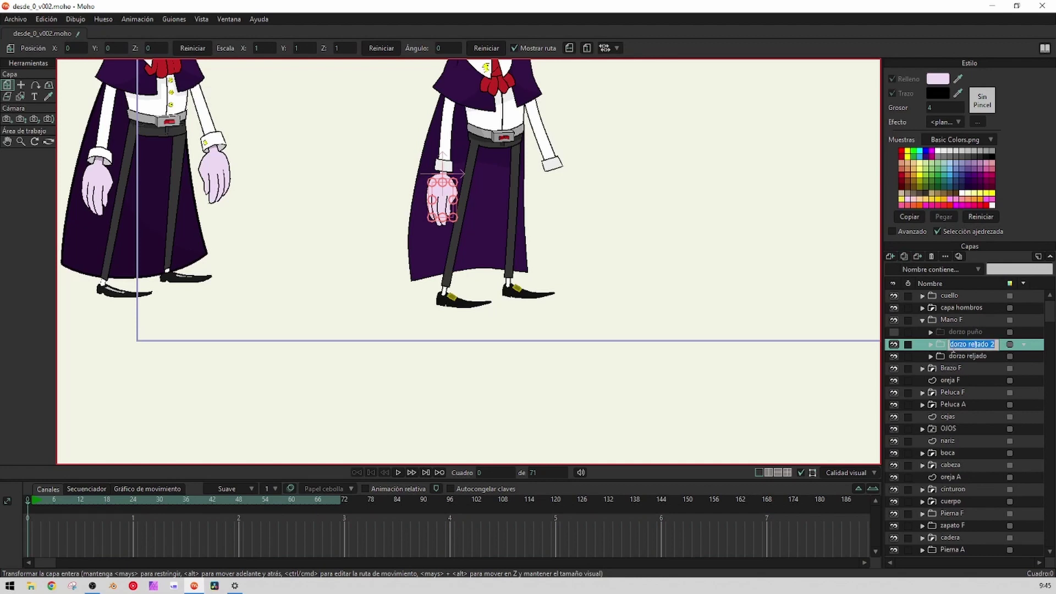
left_click(997, 345)
key("Return")
Expand the pala group, select its Layer 23, mirror all the hand's points horizontally and shift the hand back under the cuff
left_click(931, 345)
left_click(957, 355)
scroll(366, 196, "up", 3)
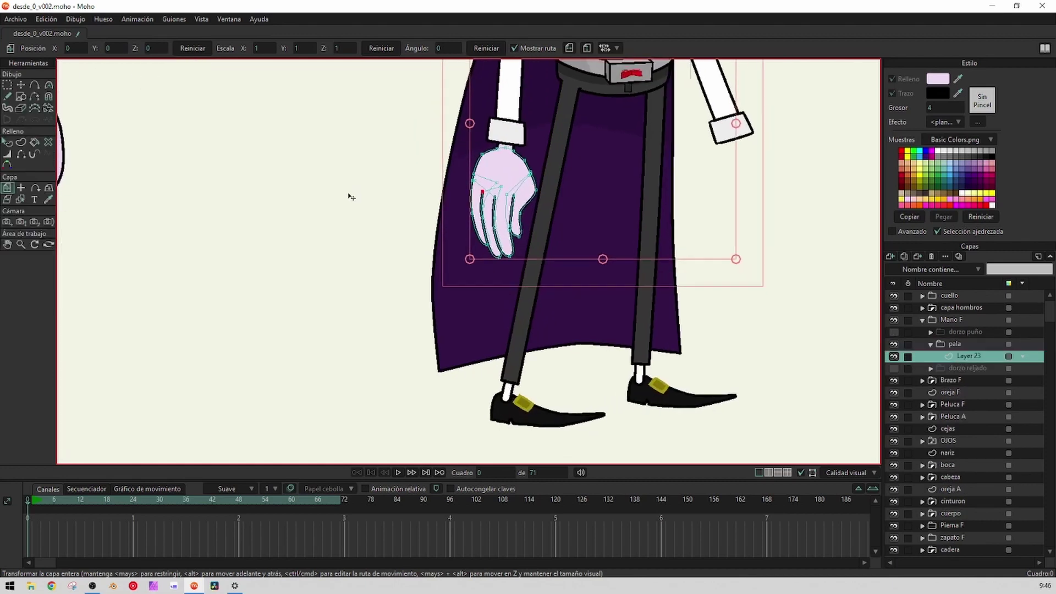
mouse_move(576, 346)
left_mouse_down()
mouse_move(514, 306)
mouse_move(537, 303)
left_mouse_up()
left_click_drag(544, 156, 433, 134)
key("t")
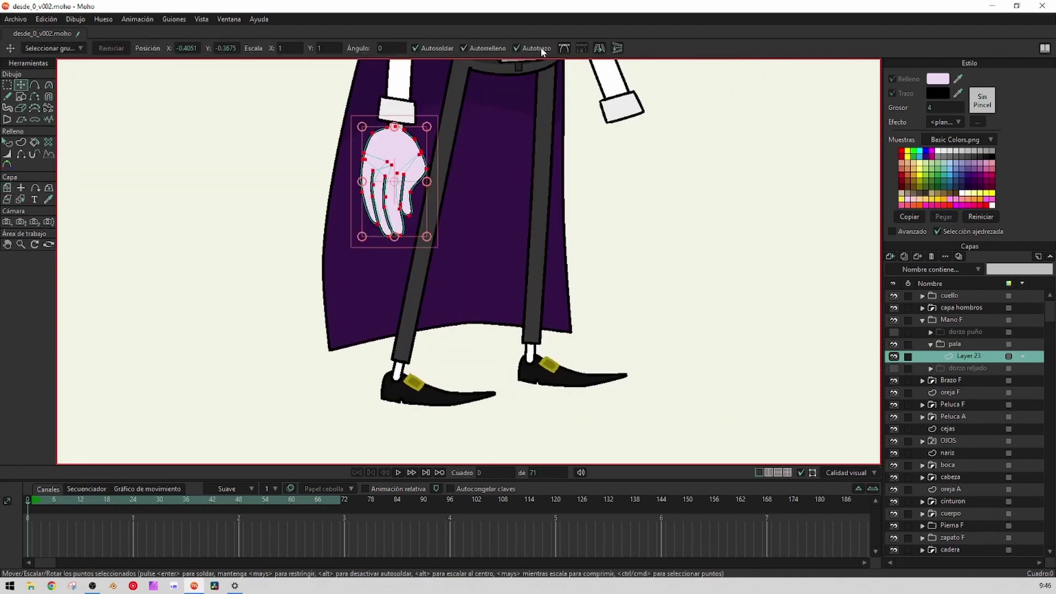
scroll(394, 303, "up", 3)
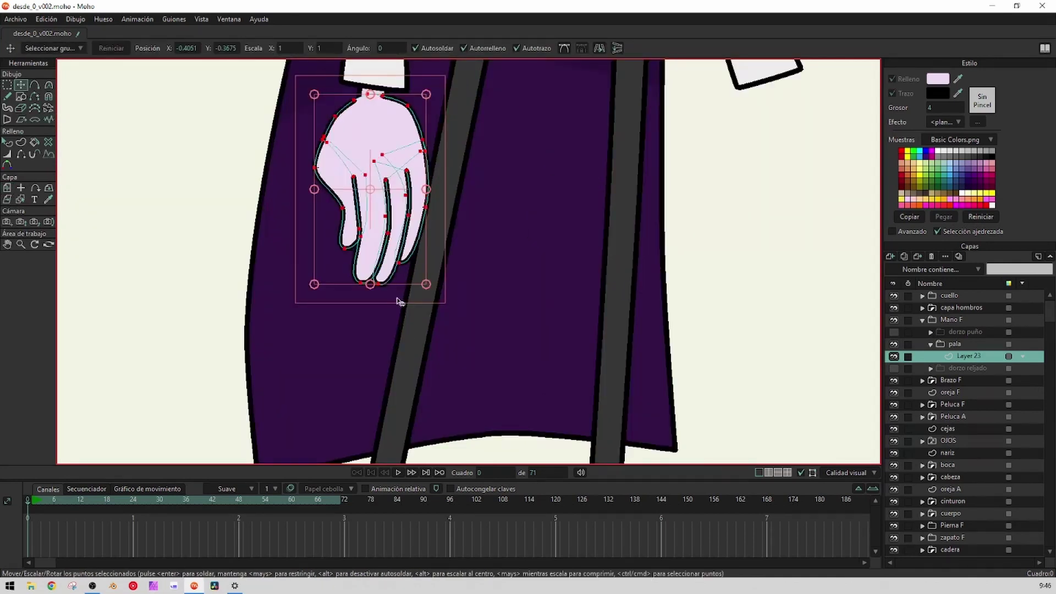
left_click_drag(383, 198, 367, 200)
Select the thumb shape and raise it one level in the stacking order
scroll(368, 199, "up", 3)
key("q")
left_click(286, 152)
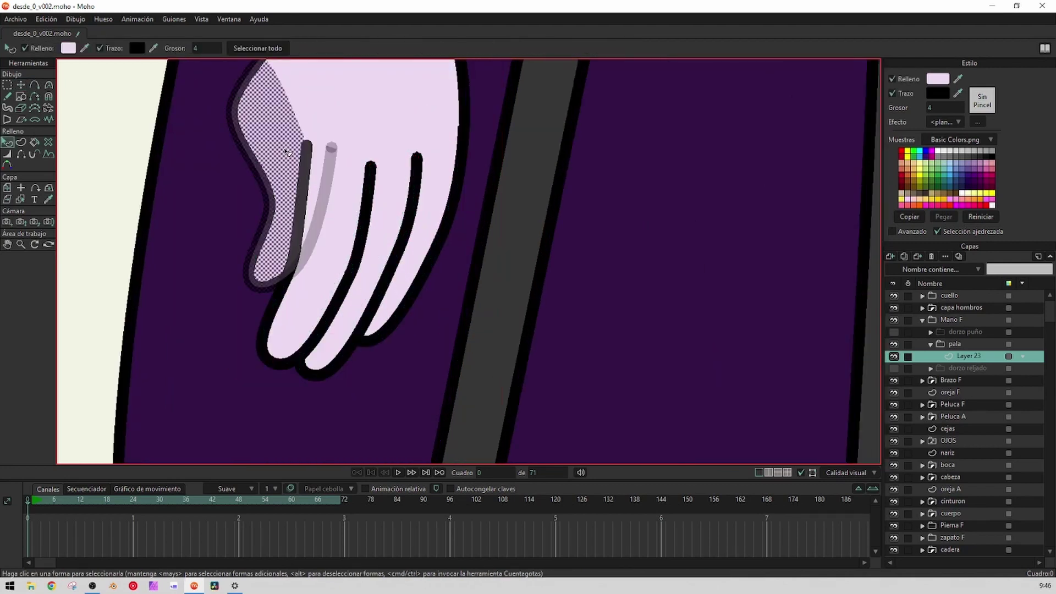
key("Up")
Move all the thumb's points outward so the thumb sits apart from the palm, beside the hand
key("t")
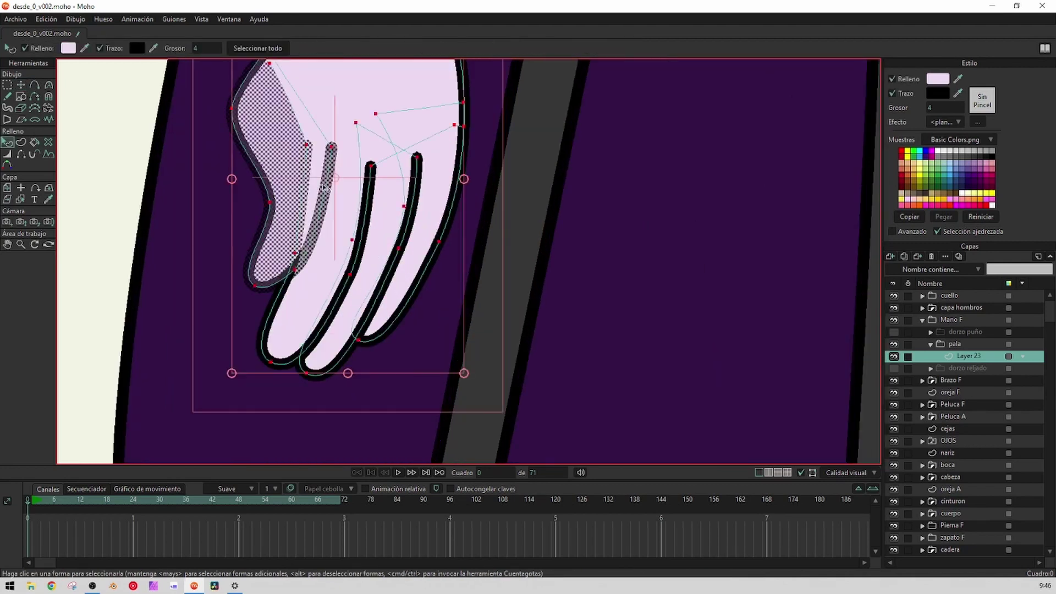
scroll(294, 157, "down", 3)
scroll(330, 195, "down", 2)
scroll(331, 196, "up", 2)
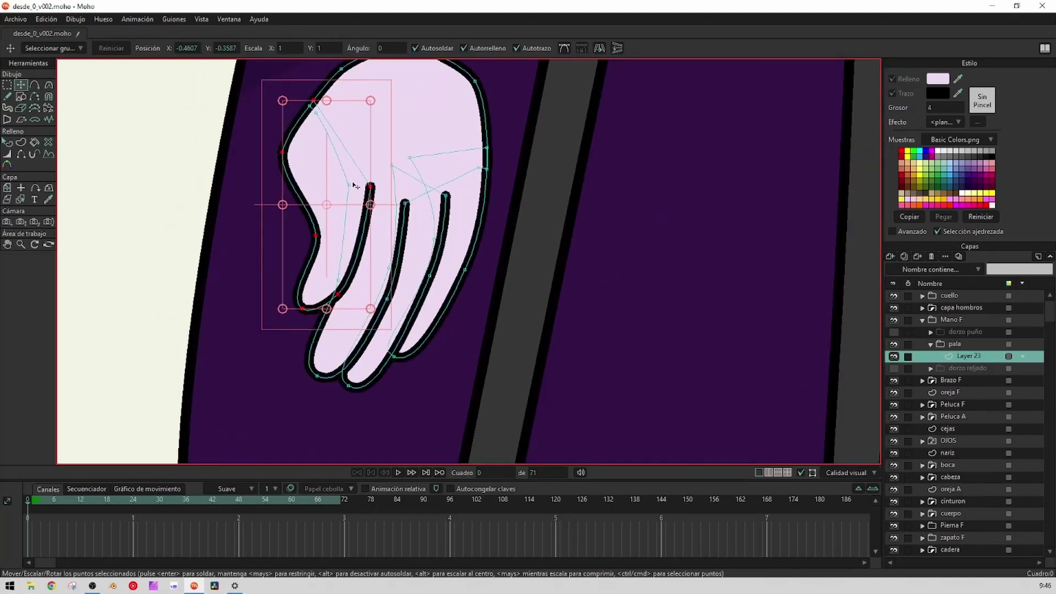
left_click_drag(324, 184, 234, 174)
scroll(254, 170, "down", 2)
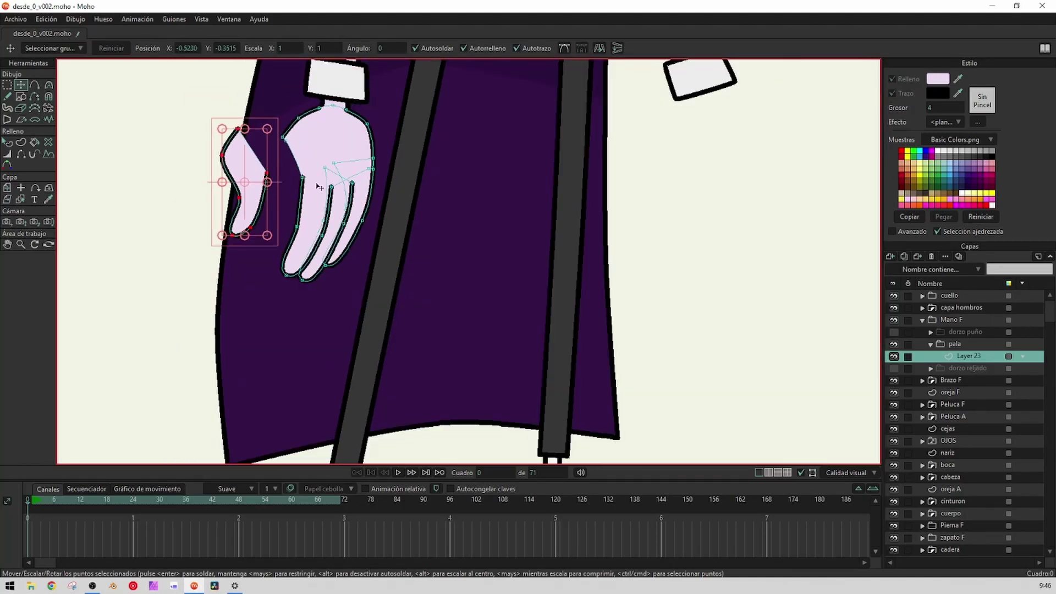
scroll(302, 223, "up", 2)
left_click_drag(297, 230, 284, 228)
left_click_drag(226, 165, 224, 164)
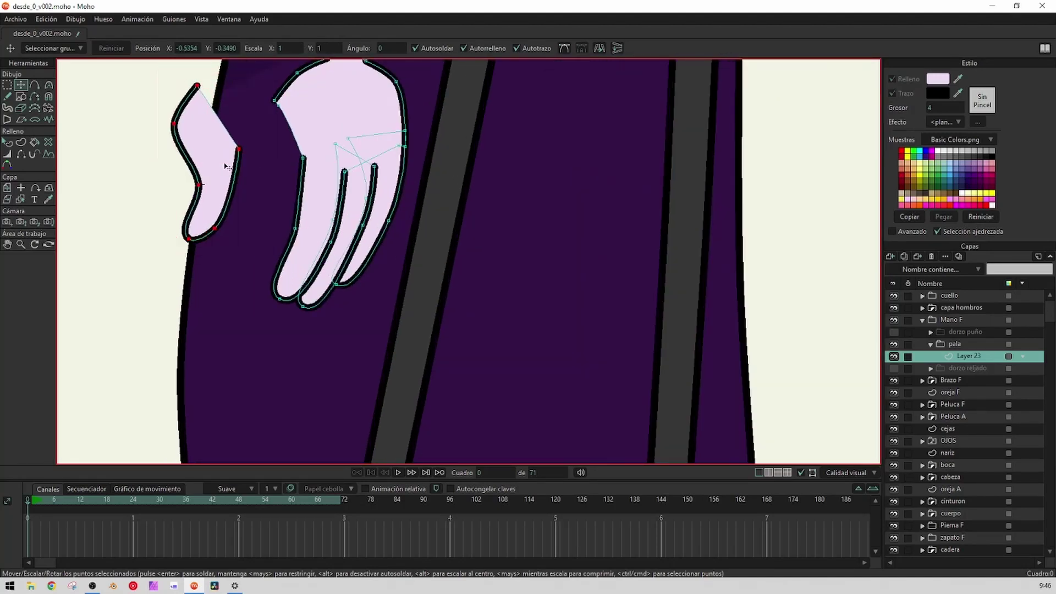
Straighten the little finger by moving its tip, side and inner base points toward the hand's outer edge
left_click_drag(296, 229, 358, 240)
scroll(352, 259, "down", 2)
scroll(323, 266, "up", 2)
left_click_drag(367, 173, 372, 173)
left_click_drag(343, 177, 348, 177)
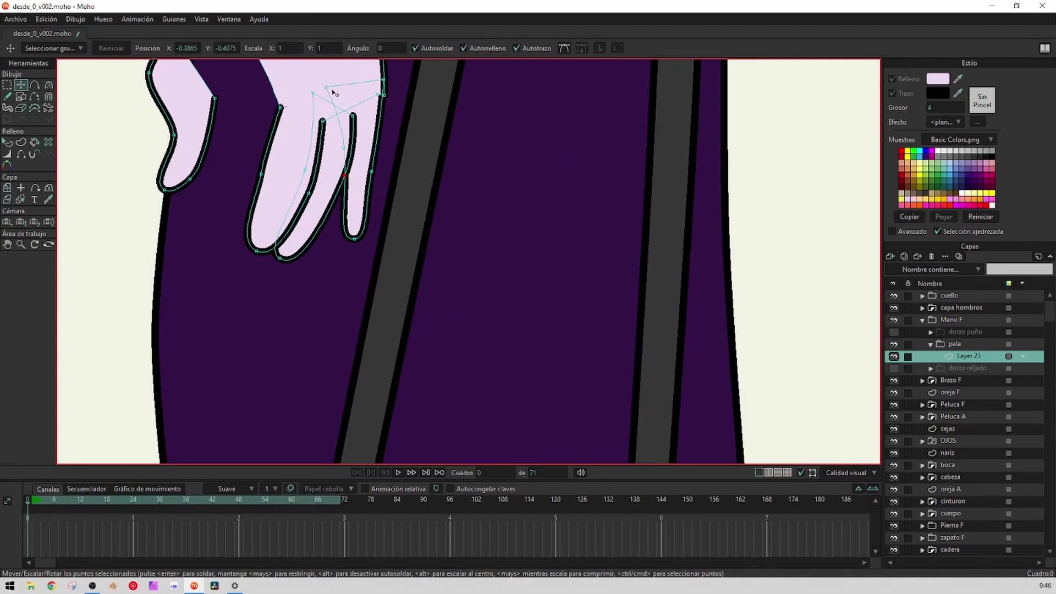
left_click_drag(329, 89, 340, 88)
Straighten the middle finger by moving its tip toward the little finger, adjusting its side points and lengthening the tip
left_click_drag(289, 260, 338, 253)
left_click_drag(346, 174, 355, 172)
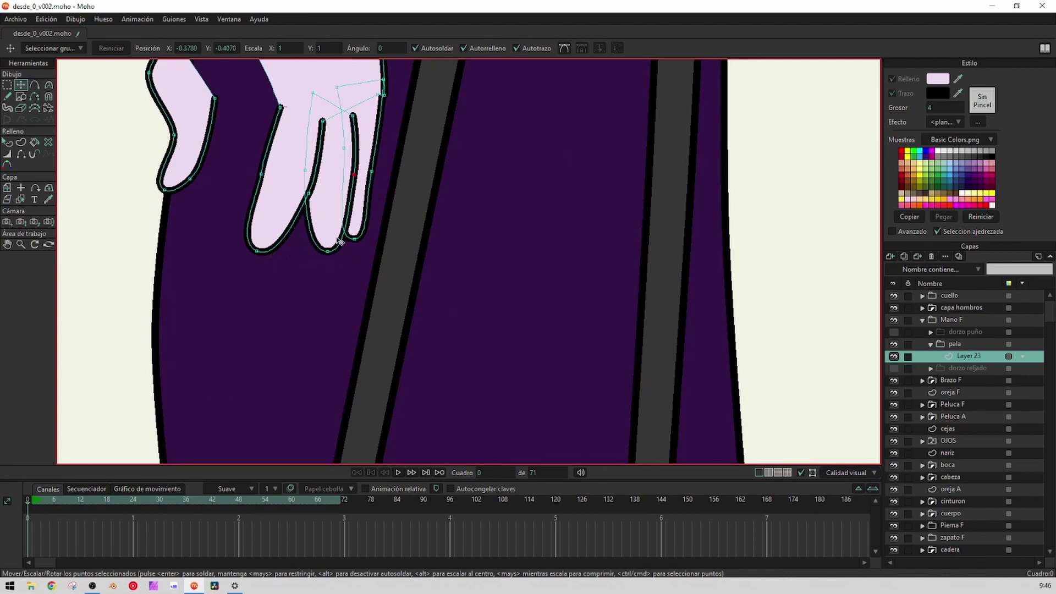
left_click_drag(336, 239, 330, 236)
left_click_drag(302, 170, 315, 171)
left_click_drag(338, 244, 339, 256)
left_click_drag(345, 170, 344, 232)
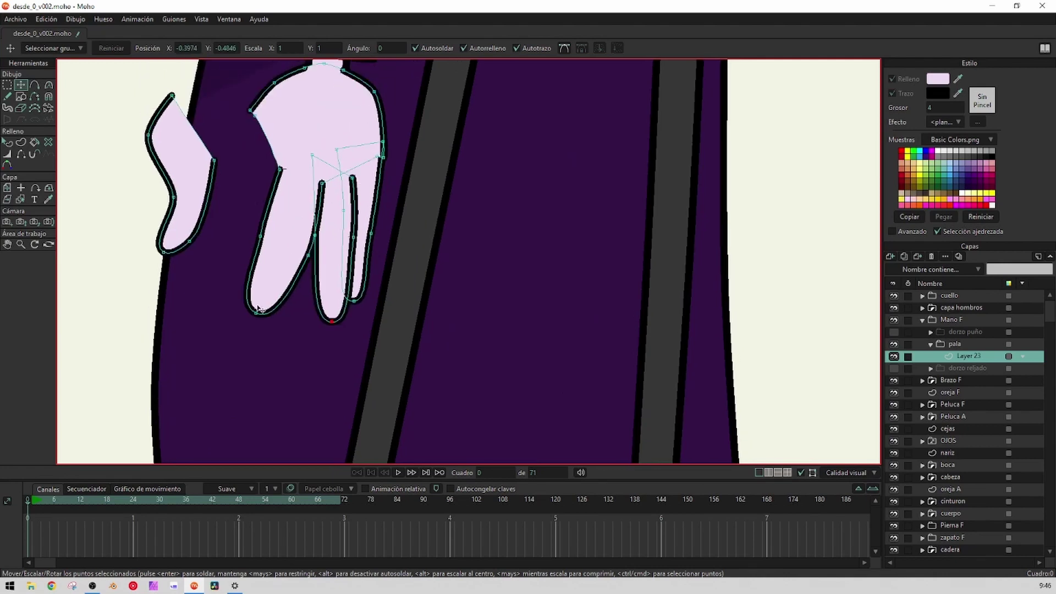
Straighten and lengthen the index finger by moving its tip beside the middle finger and adjusting its side points
left_click_drag(259, 320, 302, 325)
left_click_drag(308, 255, 287, 243)
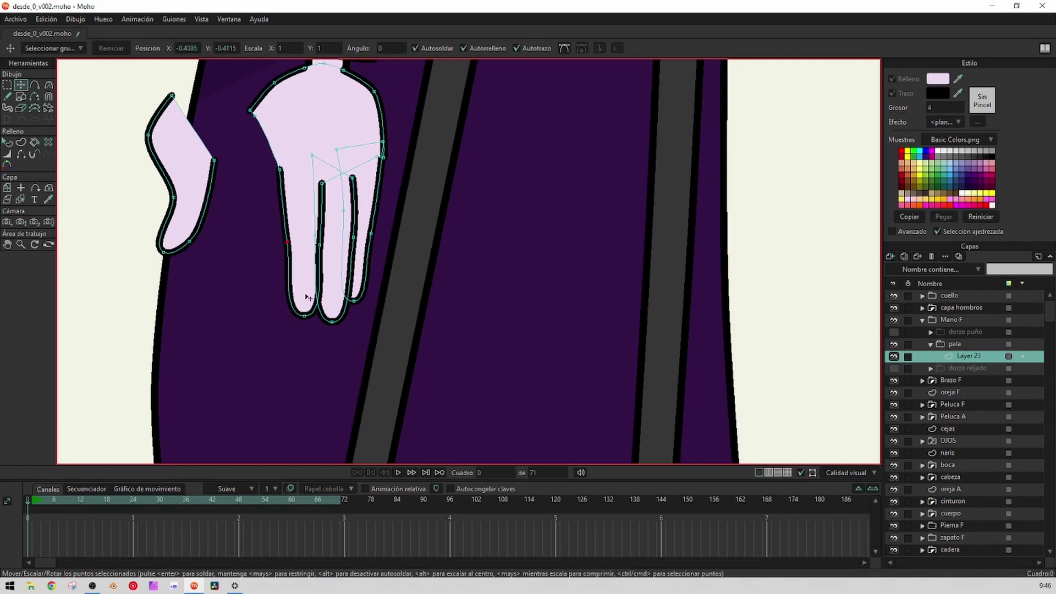
left_click_drag(306, 303, 302, 314)
left_click_drag(298, 244, 328, 252)
left_click_drag(320, 228, 313, 244)
left_click(282, 189)
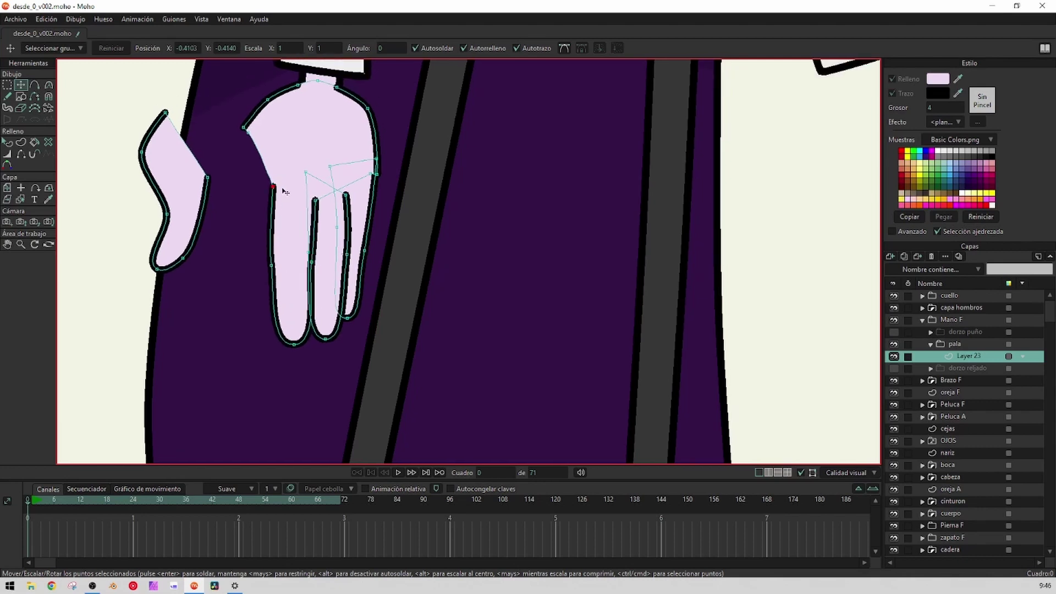
Adjust the upper end and middle points of the separation lines between the fingers to even out the finger widths
left_click_drag(321, 208, 374, 179)
scroll(318, 205, "up", 3)
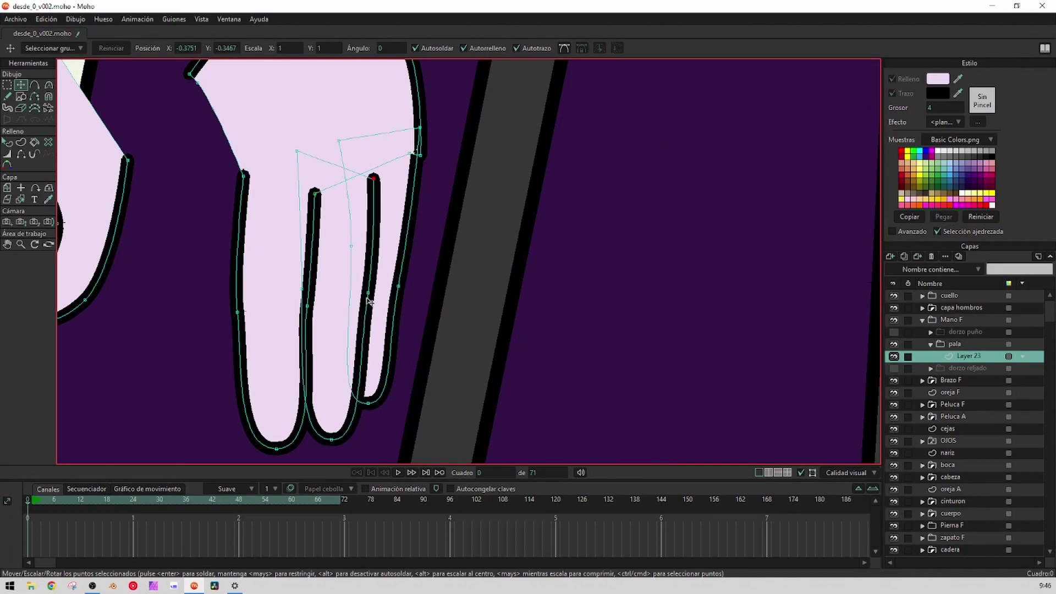
left_click_drag(368, 295, 372, 294)
left_click_drag(307, 307, 312, 306)
key("c")
key("c")
scroll(322, 370, "down", 5)
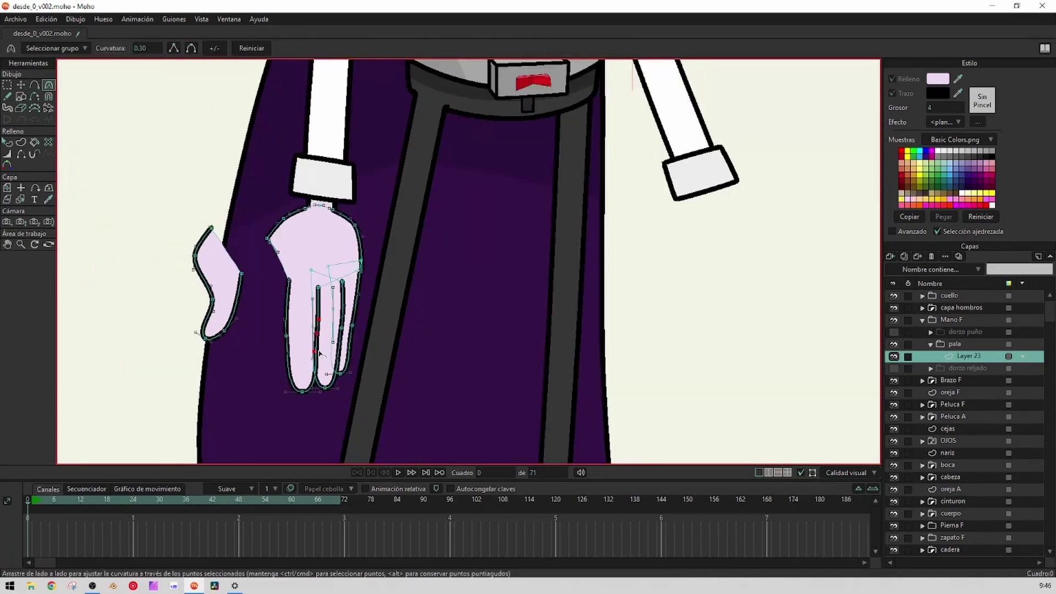
scroll(348, 352, "up", 2)
Select the little finger's points and shift the finger sideways to line it up with the palm's outer edge
key("t")
scroll(363, 385, "up", 1)
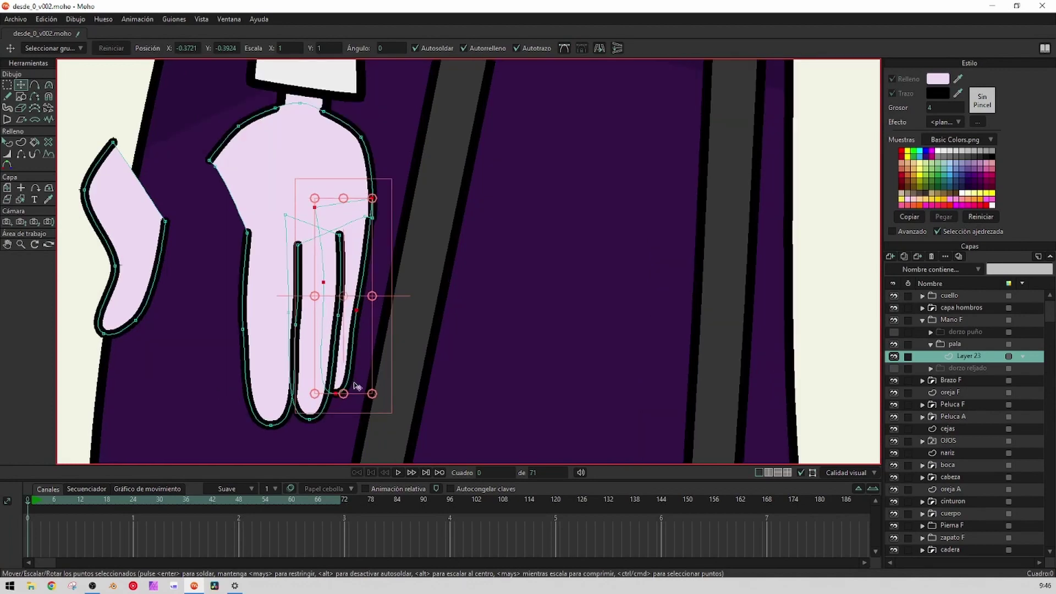
left_click_drag(365, 352, 364, 348)
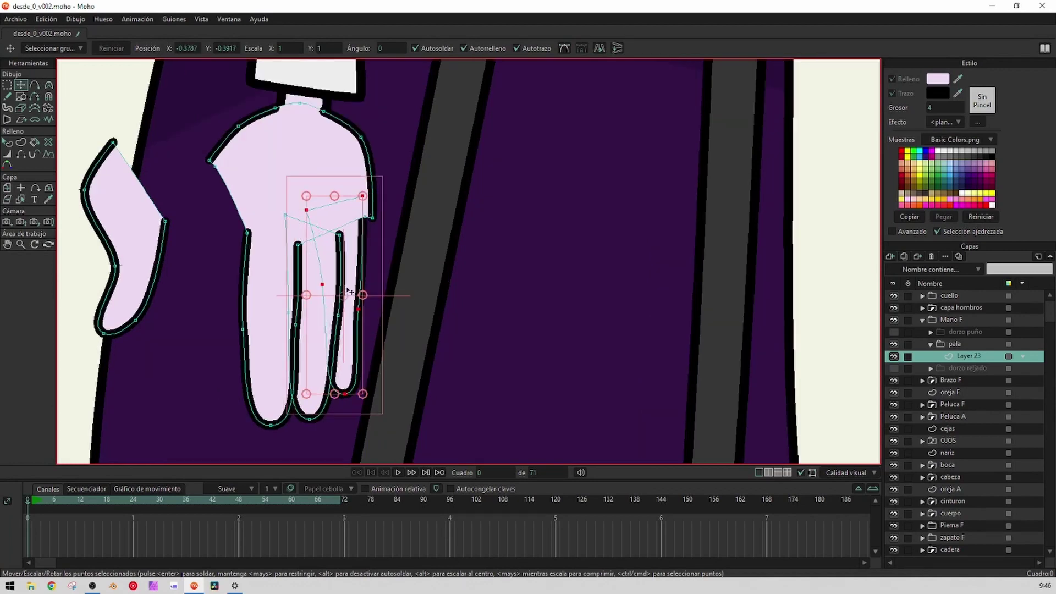
left_click_drag(346, 289, 357, 289)
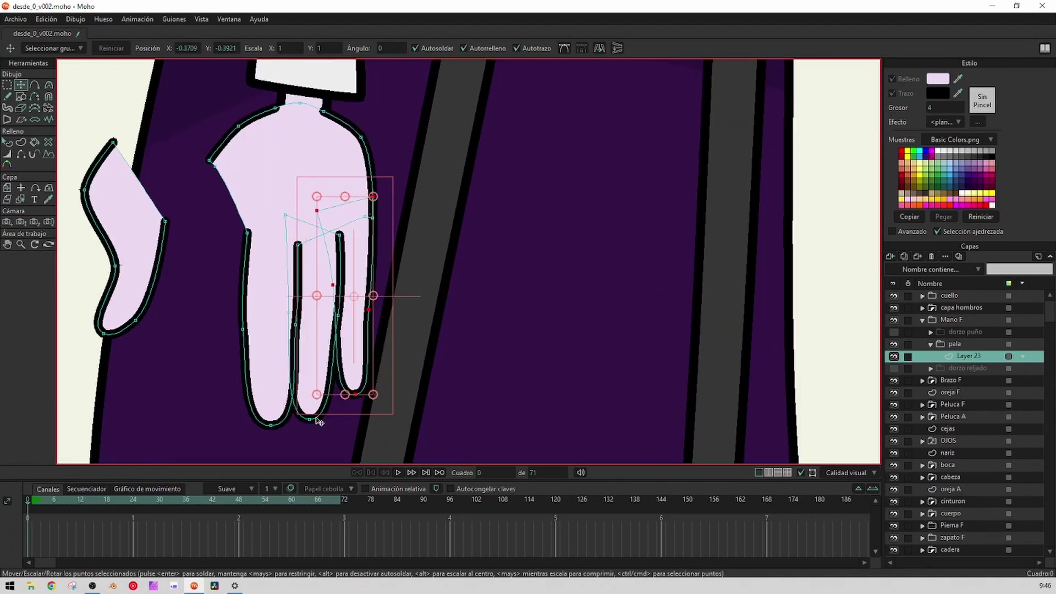
Angle the middle and index fingertips toward the little finger and adjust the side points of both fingers to match
left_click_drag(311, 419, 329, 416)
left_click_drag(338, 315, 345, 315)
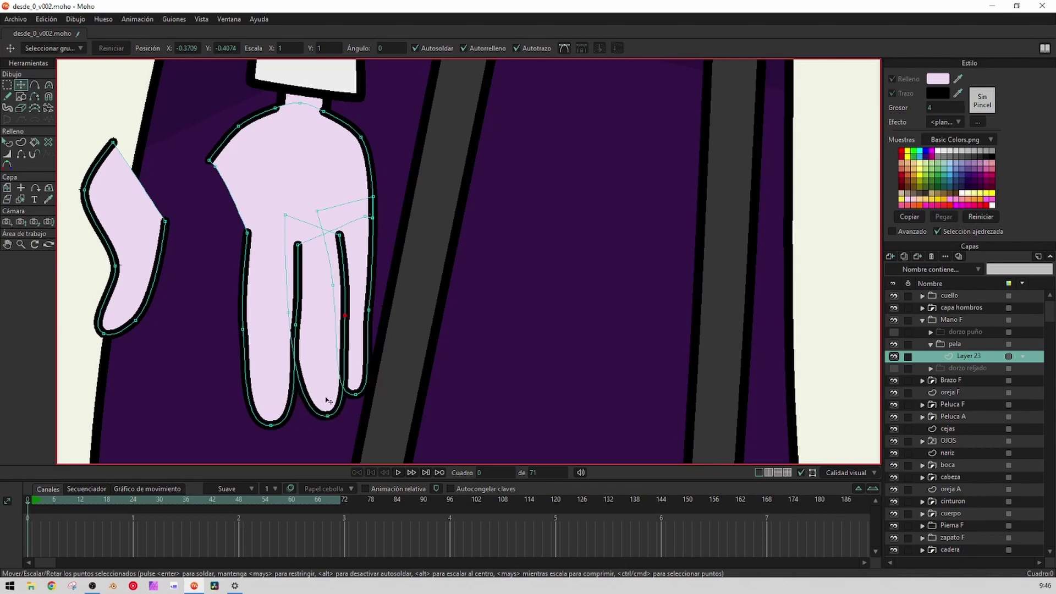
left_click_drag(327, 415, 333, 422)
left_click_drag(345, 315, 342, 317)
left_click_drag(270, 425, 284, 425)
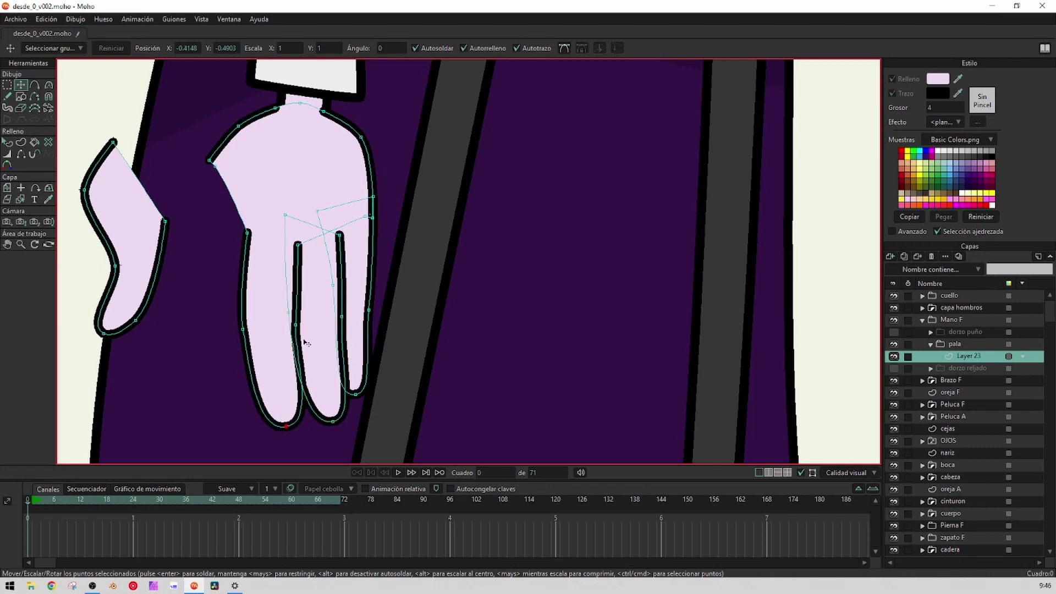
left_click_drag(296, 325, 247, 329)
left_click_drag(283, 426, 288, 427)
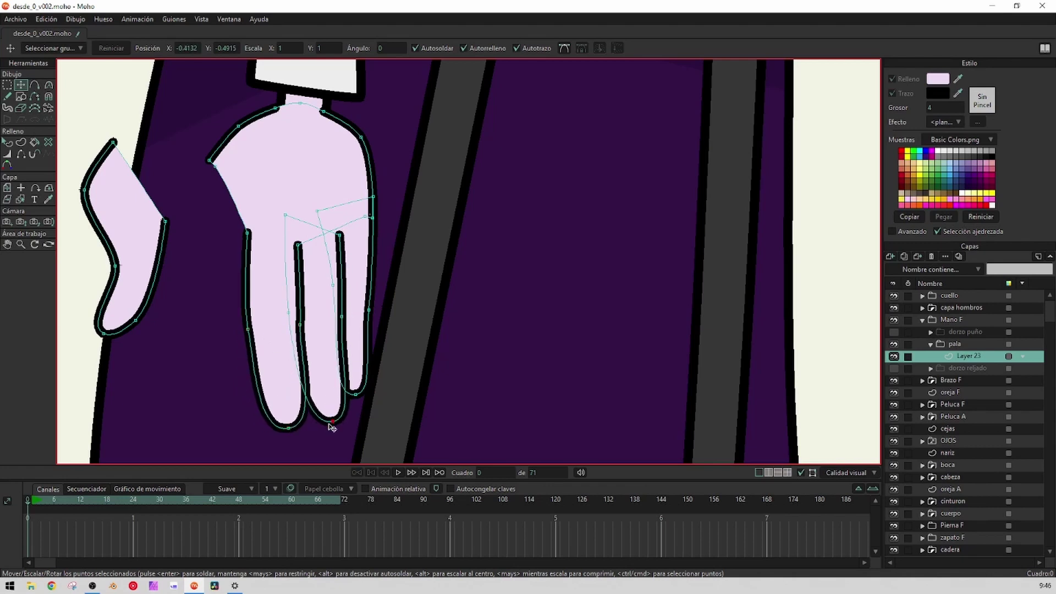
scroll(337, 431, "down", 3)
key("q")
scroll(379, 347, "down", 3)
scroll(425, 303, "up", 5)
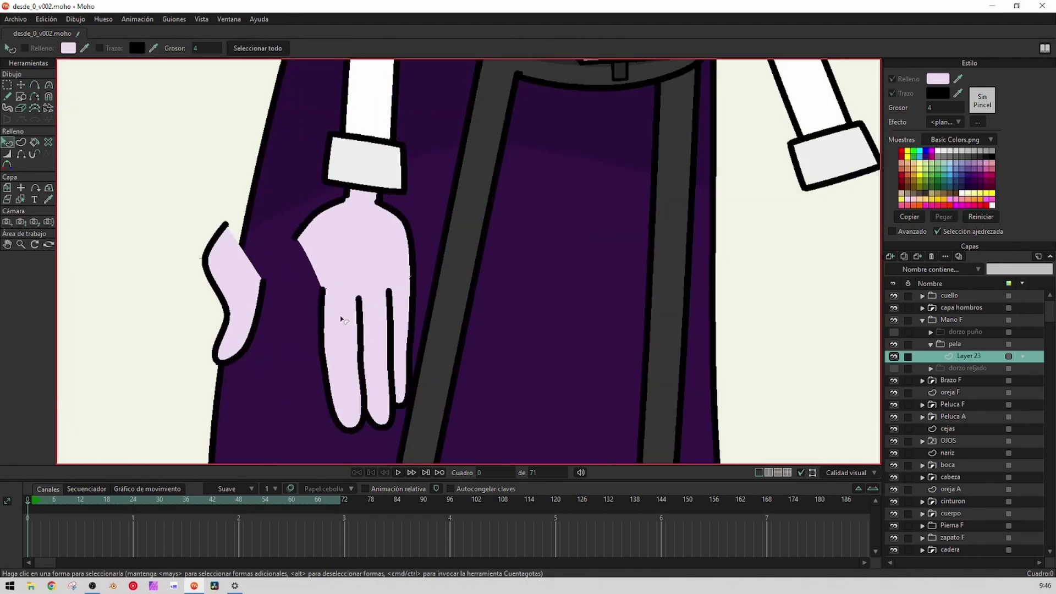
Extend the thumb's inner corner toward the palm, add a corner point on its side and show the new edge's outline
key("t")
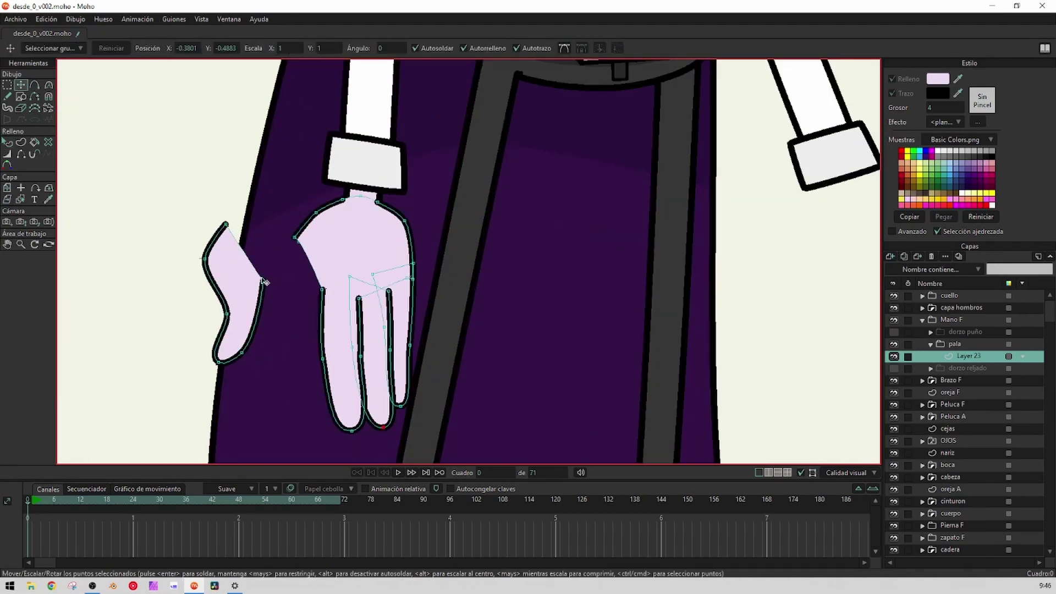
left_click(263, 280)
left_click_drag(262, 281, 320, 254)
scroll(258, 299, "up", 3)
key("a")
key("h")
left_click(286, 280)
scroll(289, 283, "down", 3)
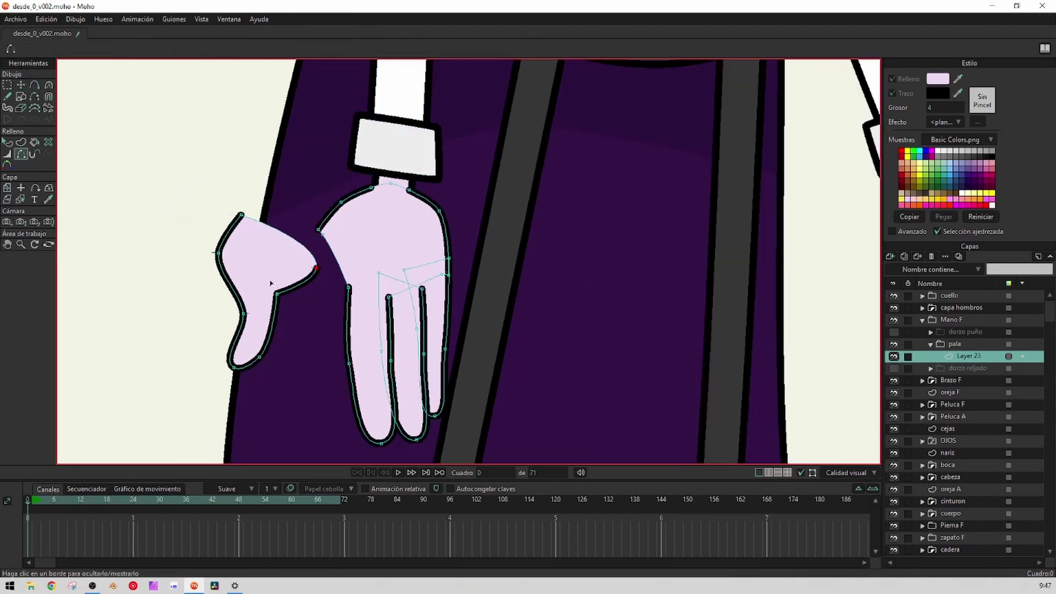
Select the whole thumb piece and move it back onto the palm so its outline joins the hand
key("g")
left_click(245, 268)
scroll(245, 267, "up", 3)
key("t")
left_click_drag(244, 266, 423, 270)
scroll(424, 270, "down", 5)
key("q")
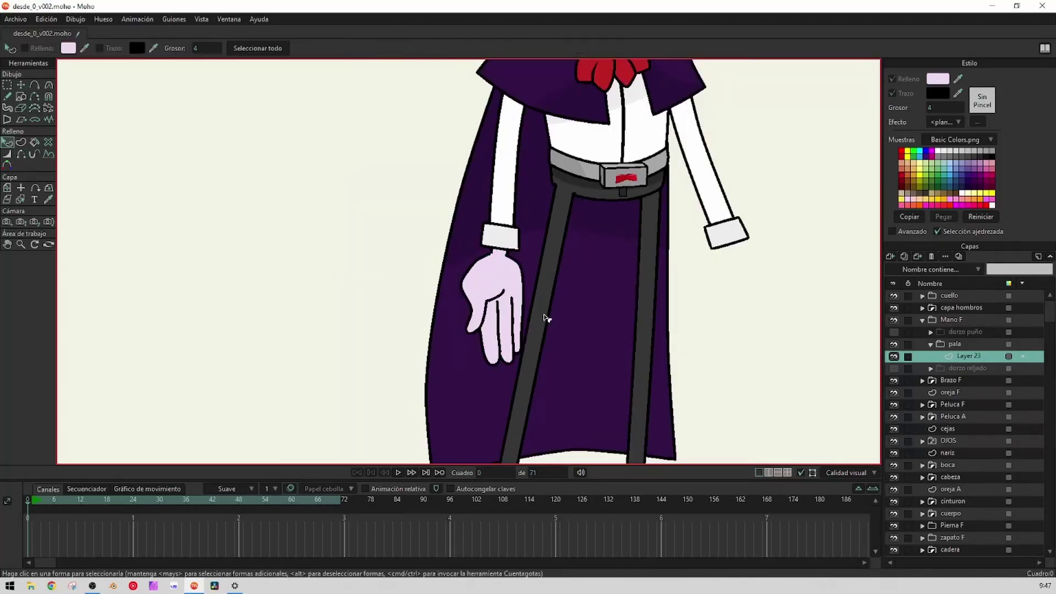
Raise the corner where the thumb meets the palm and move the crease's inner end up toward the palm's centre
scroll(544, 323, "up", 5)
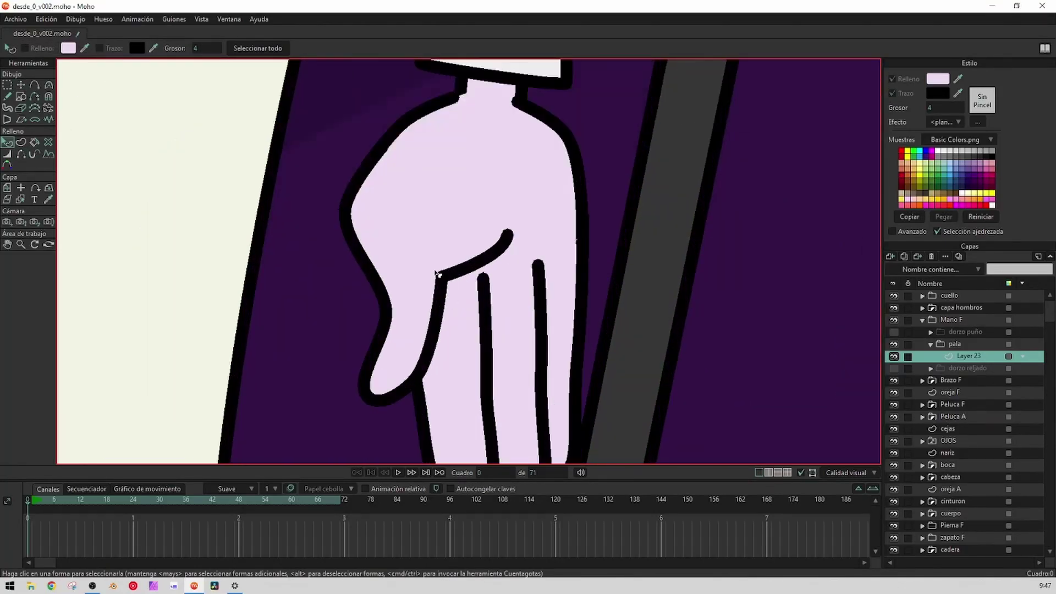
key("t")
left_click(441, 277, "ctrl")
left_click_drag(441, 277, 428, 255)
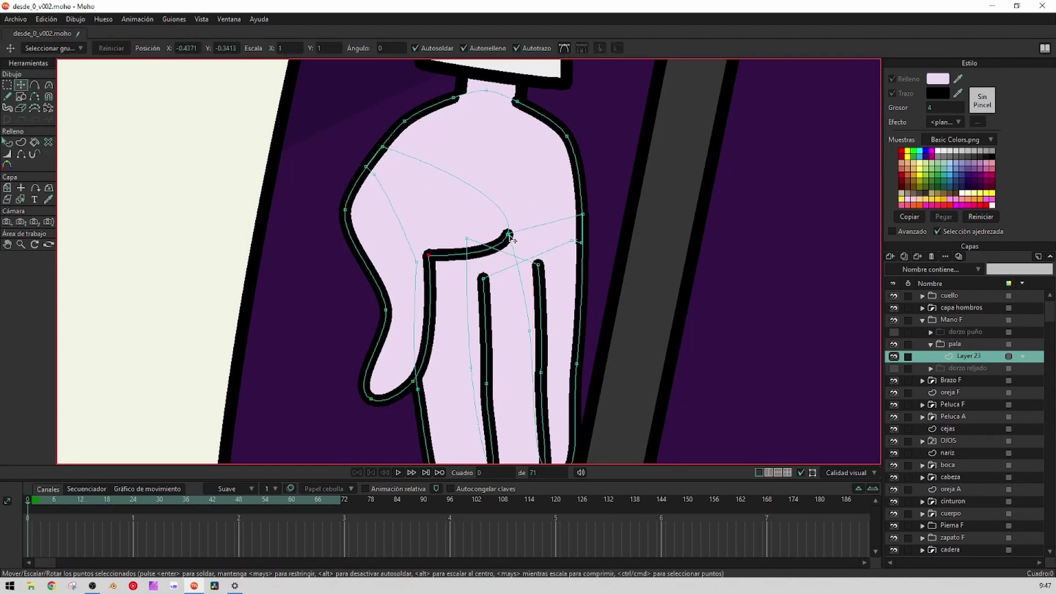
left_click_drag(508, 235, 486, 191)
Reposition the upper ends of the finger separation lines and the hidden points at the base of the fingers
left_click_drag(483, 278, 540, 275)
mouse_move(573, 242)
left_mouse_down()
mouse_move(572, 254)
mouse_move(557, 240)
left_mouse_up()
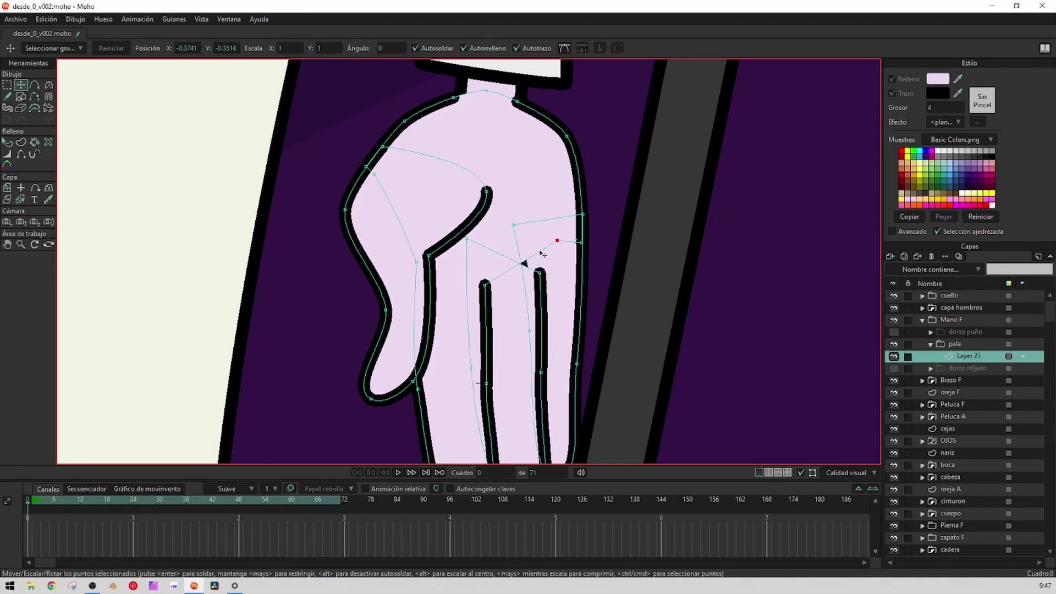
scroll(537, 268, "up", 3)
left_click_drag(542, 278, 536, 268)
left_click_drag(446, 297, 442, 281)
key("a")
key("q")
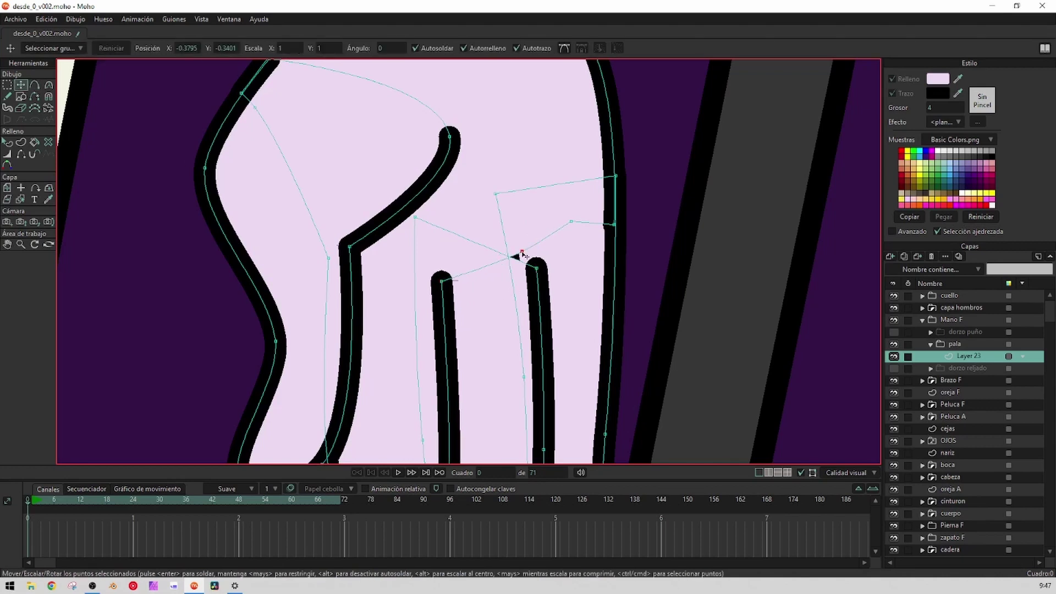
scroll(521, 266, "down", 4)
scroll(488, 281, "up", 3)
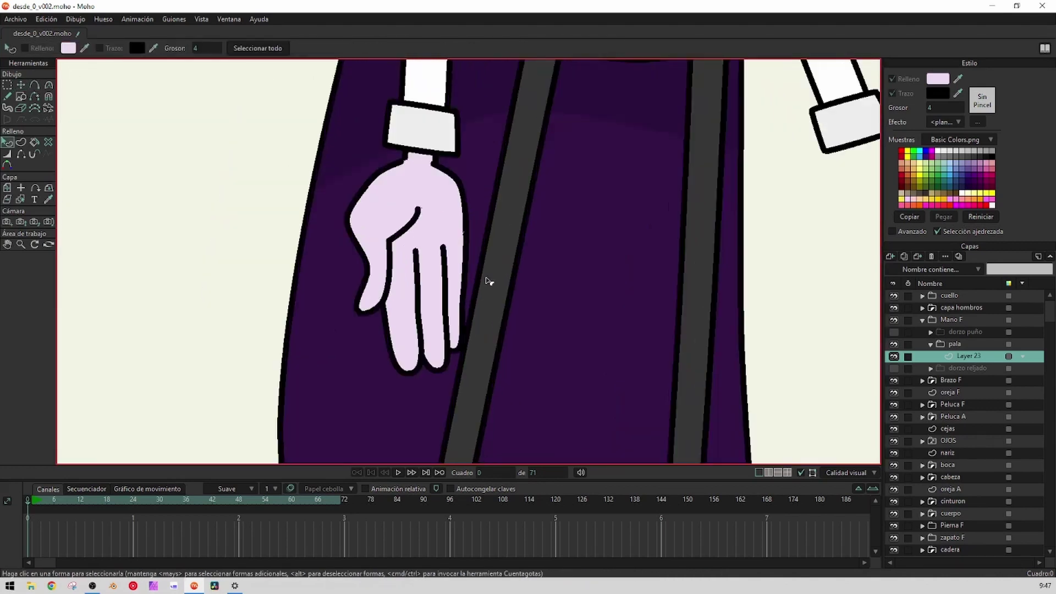
scroll(453, 354, "down", 4)
scroll(443, 364, "up", 3)
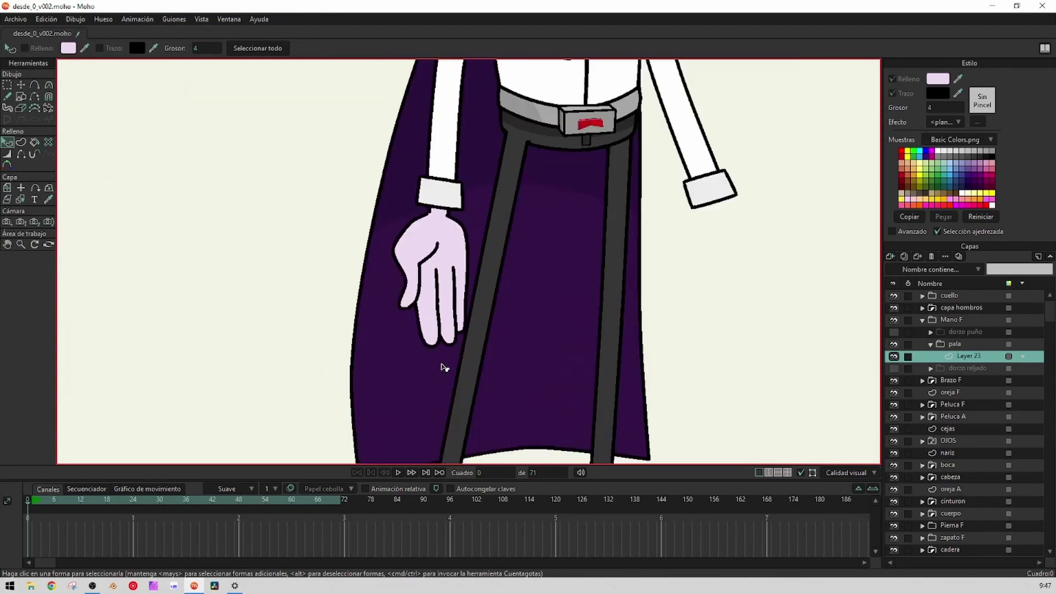
Refine the fingertip points, the little finger's outer side and the points along the palm's outer edge
scroll(441, 350, "up", 3)
key("t")
left_click_drag(422, 348, 482, 314)
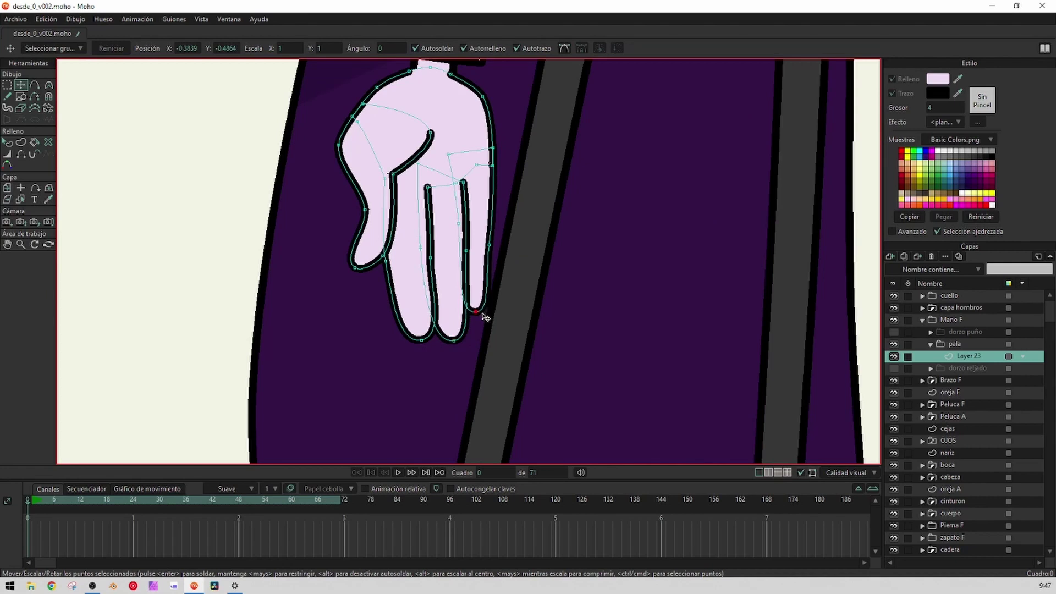
left_click_drag(489, 258, 491, 259)
scroll(501, 187, "up", 5)
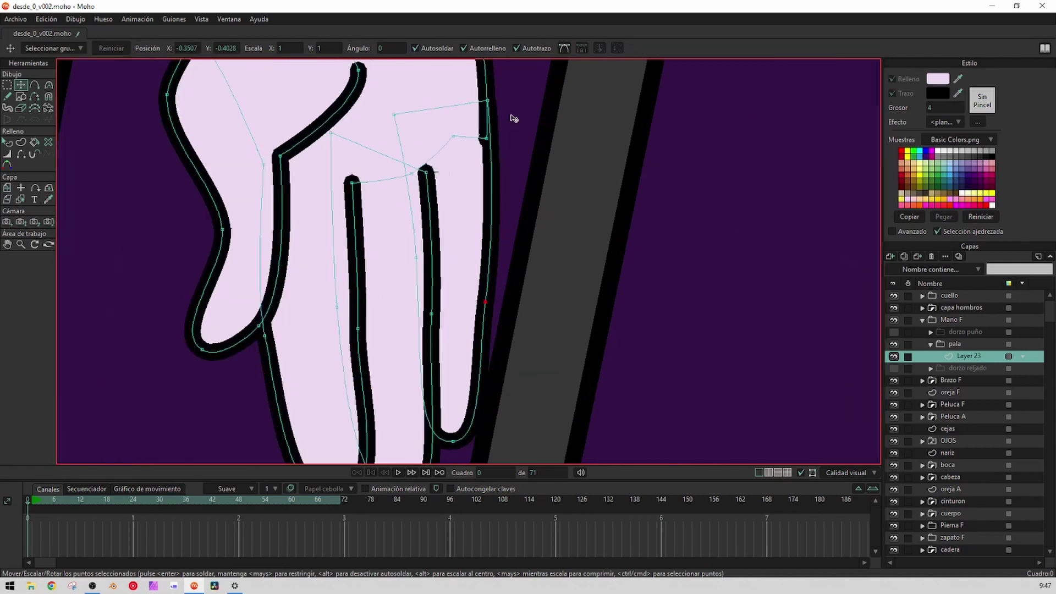
left_click_drag(479, 94, 476, 95)
left_click_drag(475, 147, 480, 148)
scroll(483, 151, "down", 10)
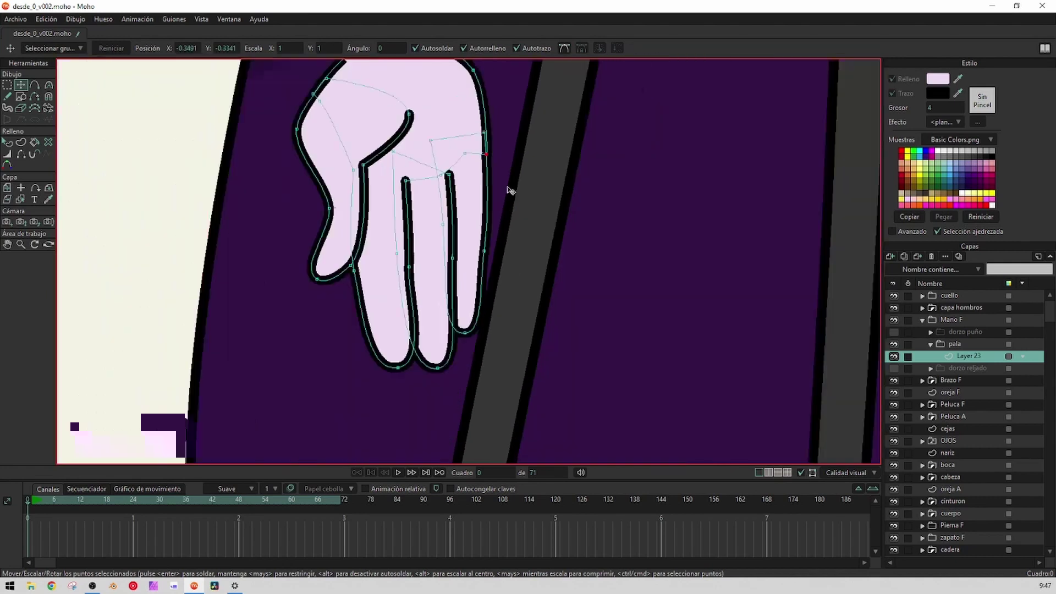
key("q")
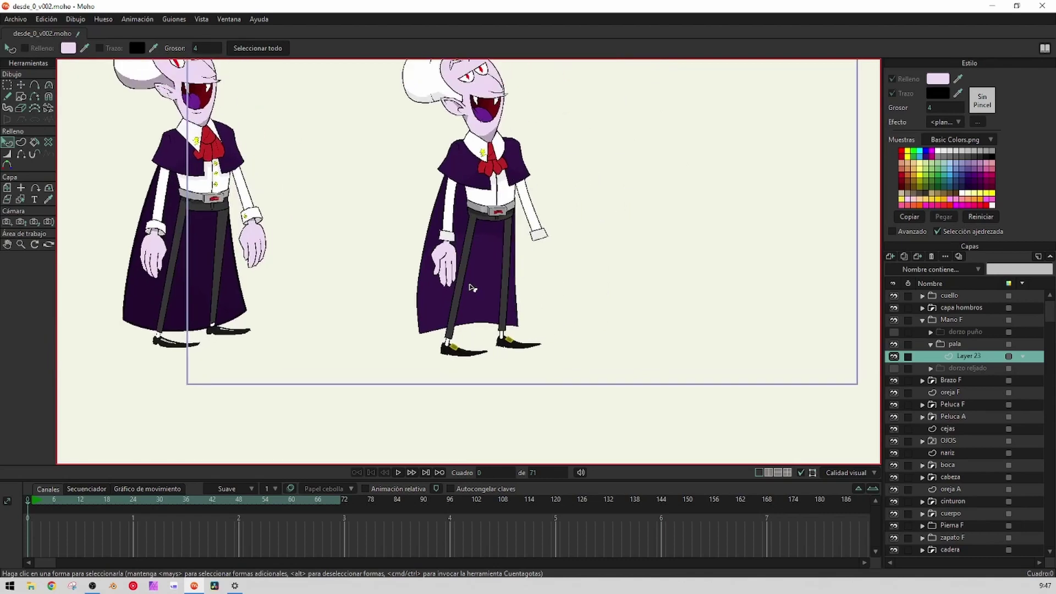
Collapse the pala group and make the dorzo puño, pala and dorzo reljado groups all visible
scroll(472, 287, "down", 3)
scroll(441, 267, "up", 4)
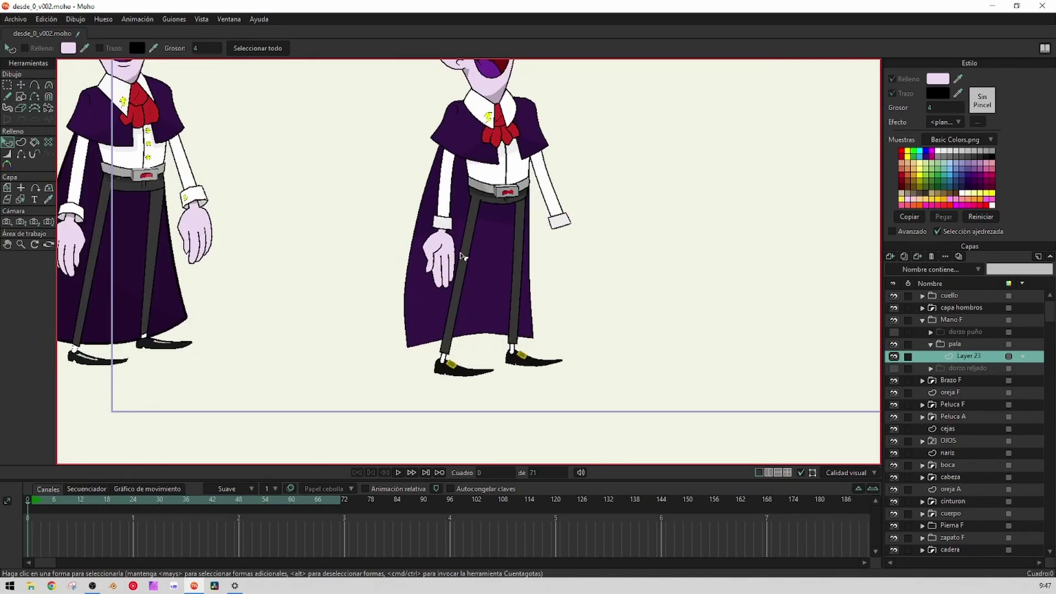
left_click(929, 345)
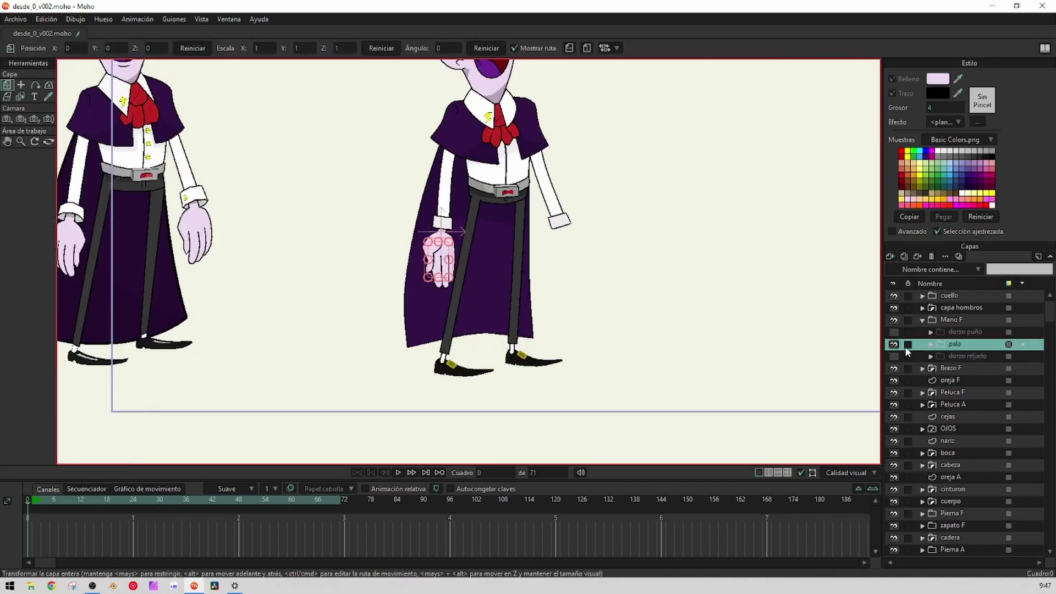
left_click(893, 332)
left_click(893, 356)
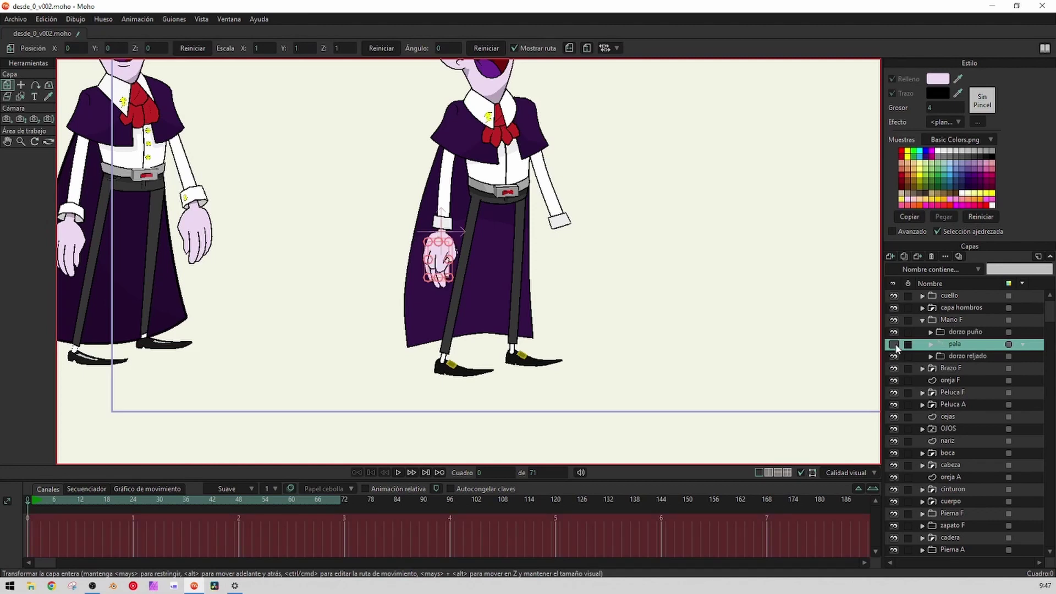
left_click(894, 345)
Convert the Mano F group into a switch layer
left_click(944, 333)
left_click(933, 323)
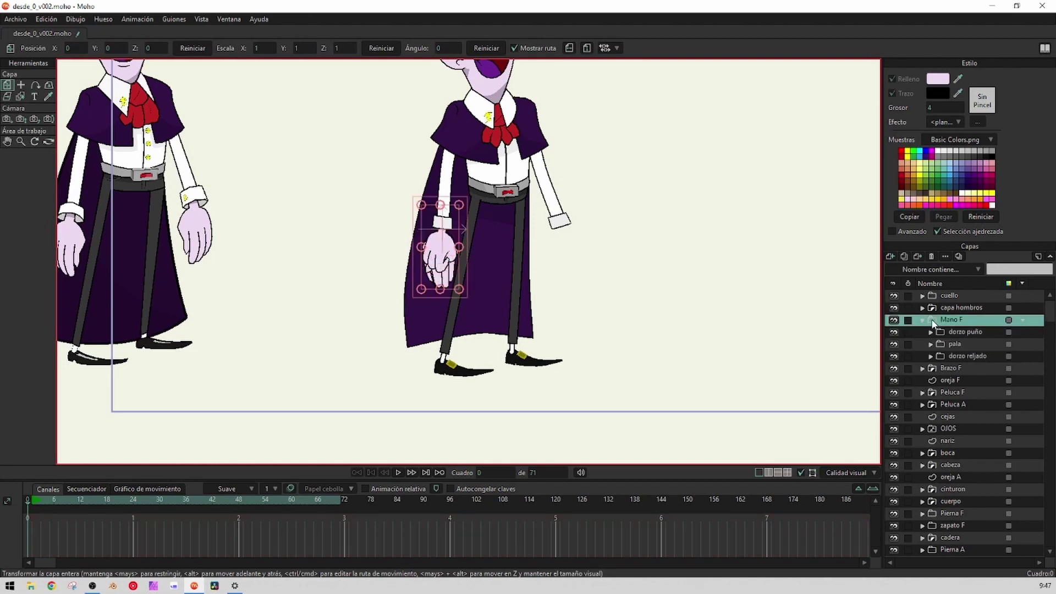
right_click(933, 324)
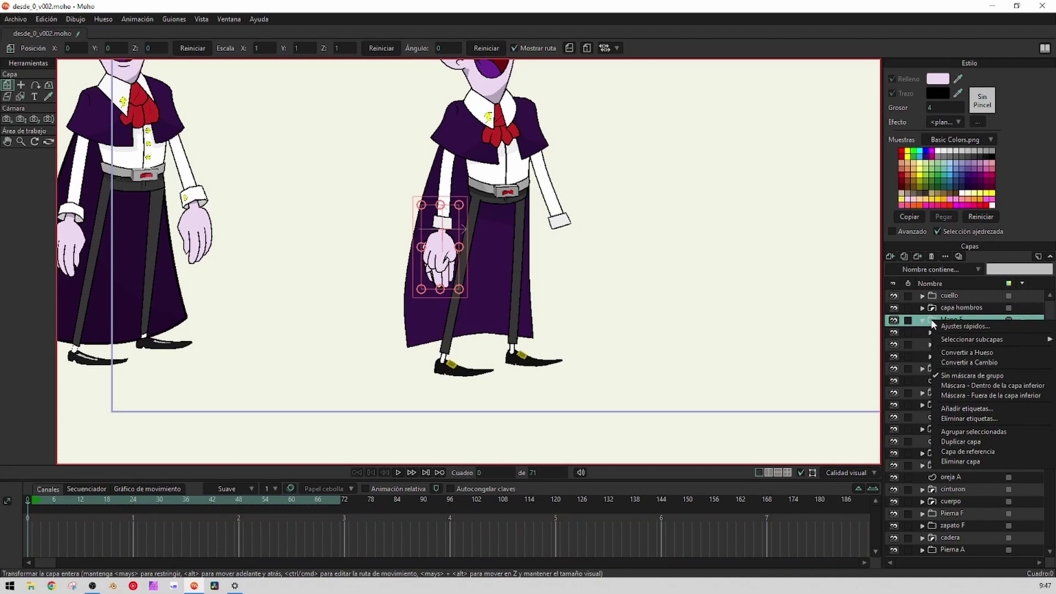
left_click(951, 361)
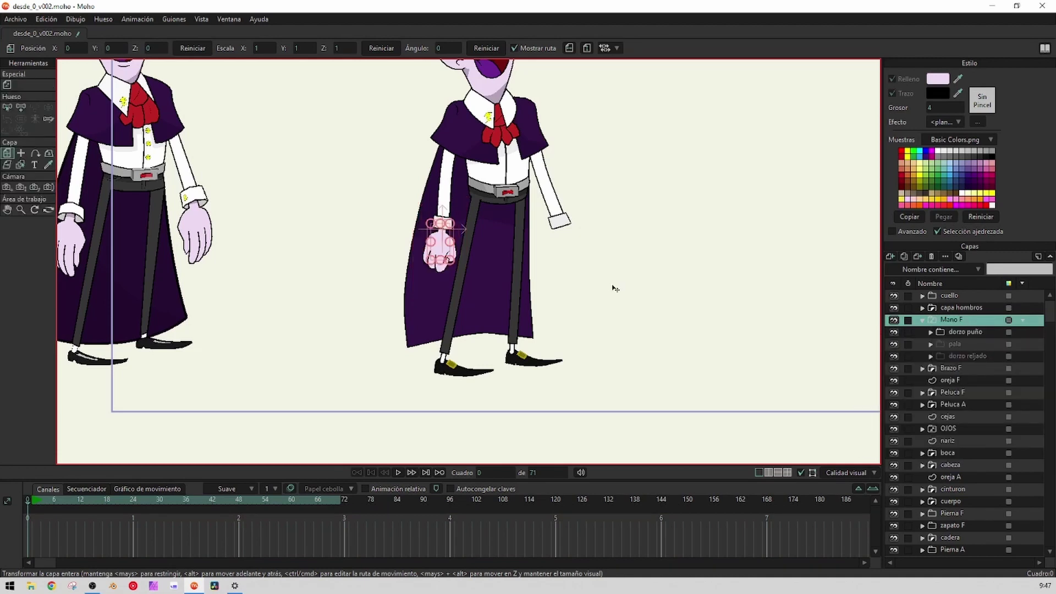
Check the hand versions on the character by switching between dorzo puño, pala and dorzo reljado
scroll(589, 281, "down", 5)
scroll(584, 279, "up", 4)
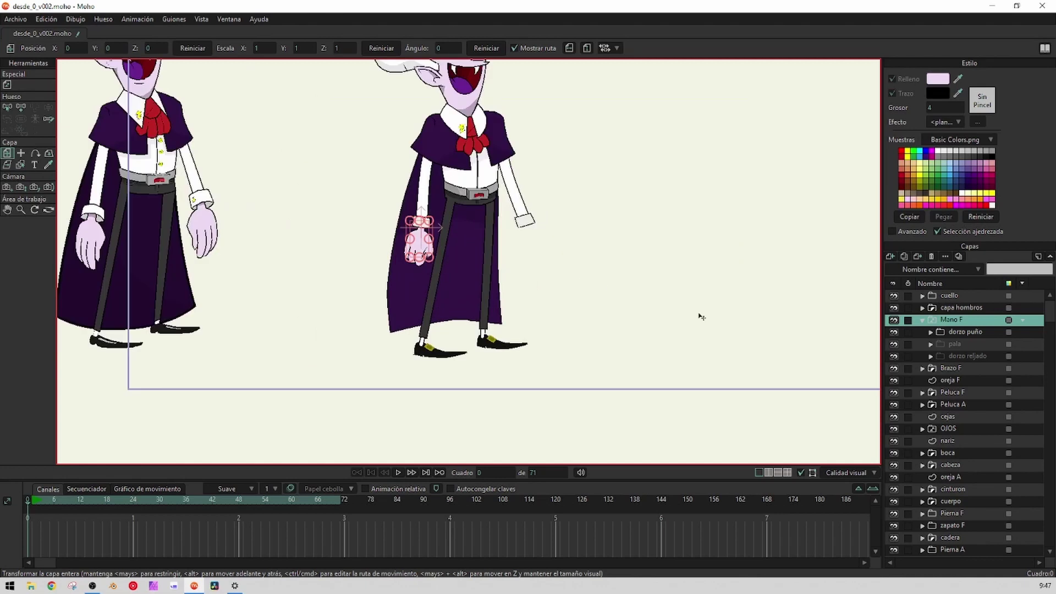
left_click(938, 331)
scroll(457, 257, "up", 5)
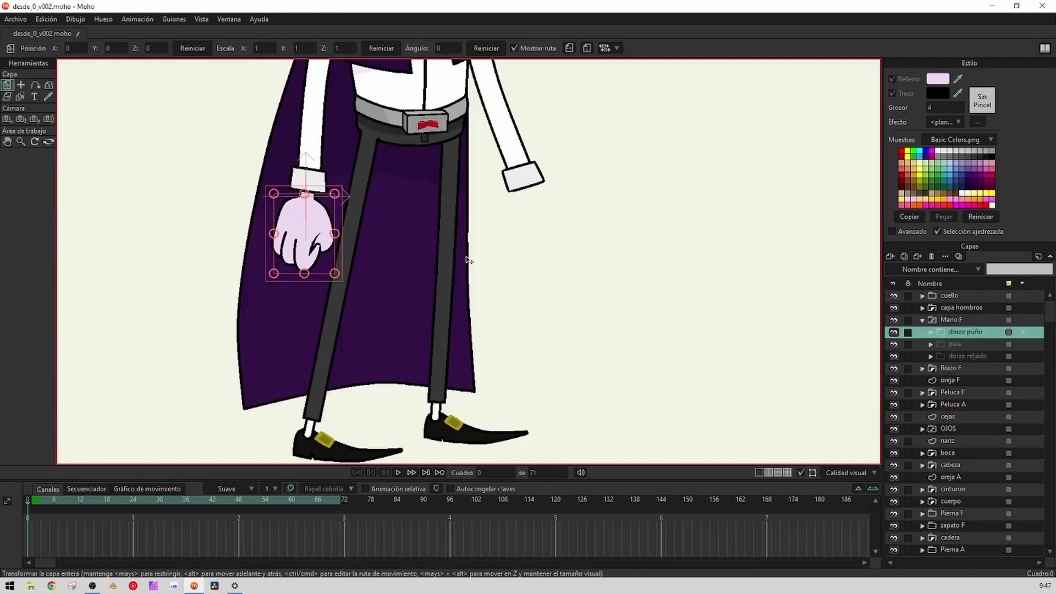
left_click(942, 345)
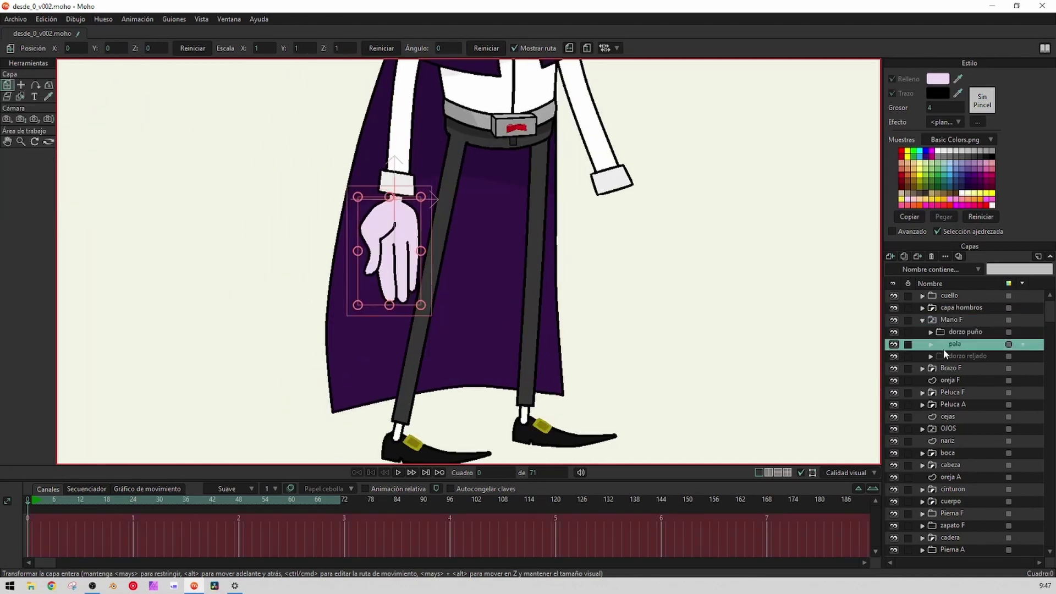
left_click(950, 358)
left_click(948, 345)
Duplicate the dorzo puño group and rename the copy puño frente
left_click(941, 332)
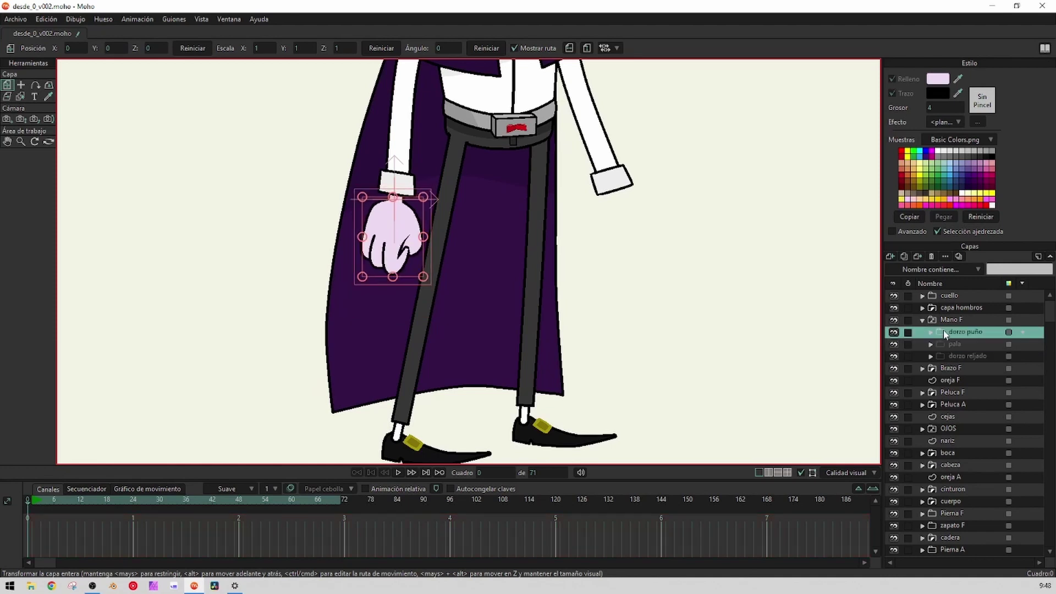
left_click(904, 256)
double_click(963, 332)
left_click(996, 334)
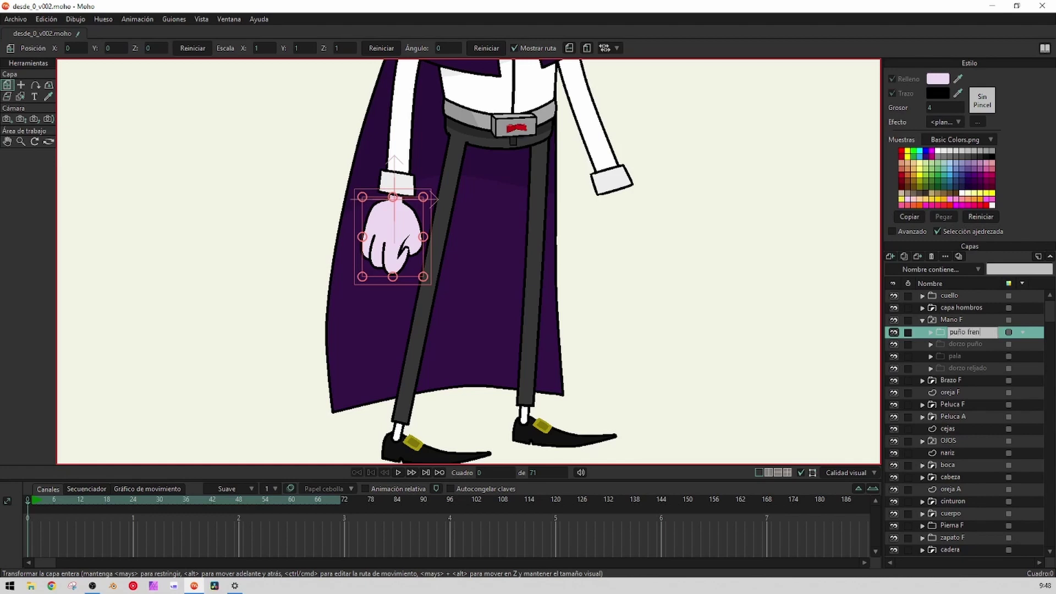
key("Return")
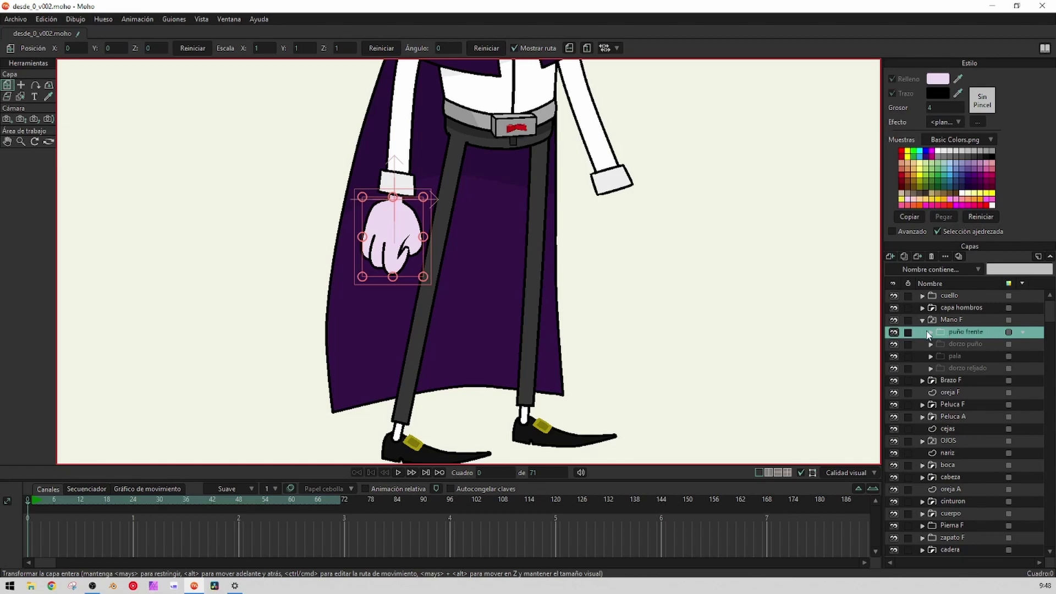
Mirror all points of the fist drawing in puño frente horizontally and position the hand under the cuff
left_click(930, 332)
left_click(962, 343)
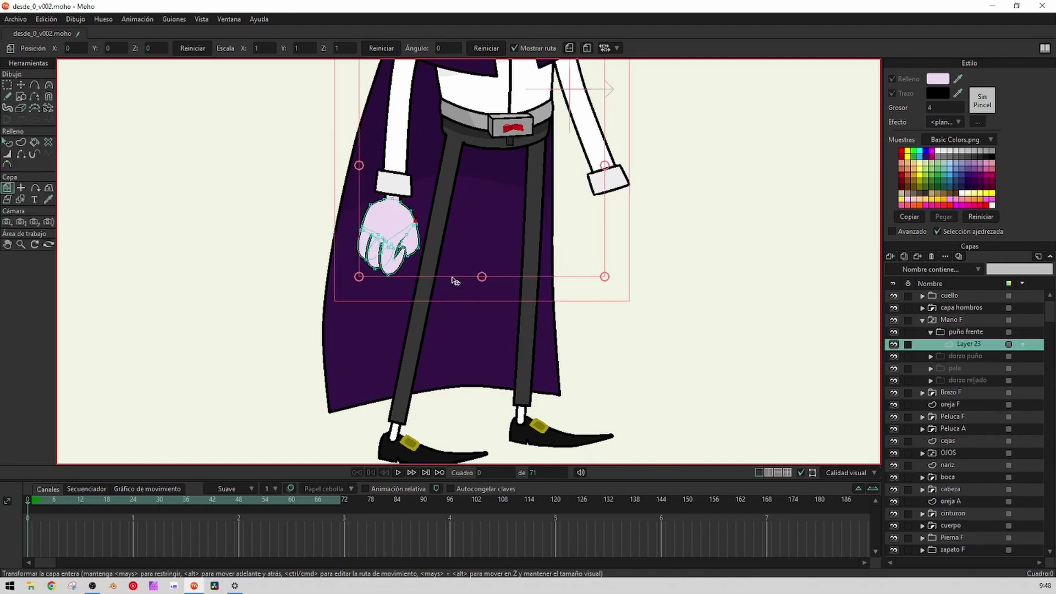
scroll(455, 280, "up", 3)
scroll(462, 251, "down", 2)
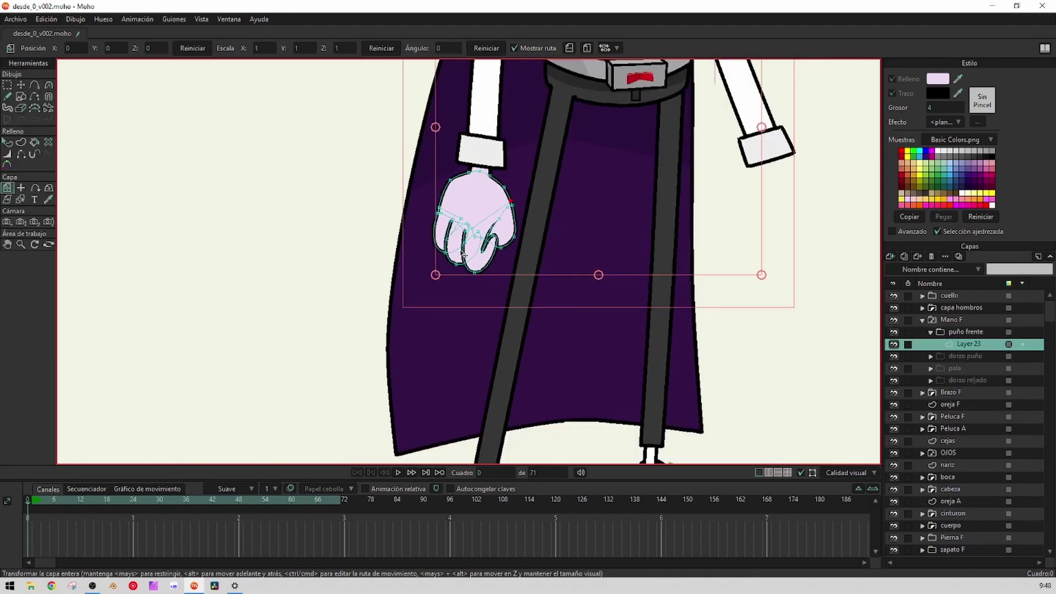
key("g")
left_click_drag(519, 111, 520, 259)
left_click_drag(494, 299, 478, 312)
scroll(489, 293, "down", 4)
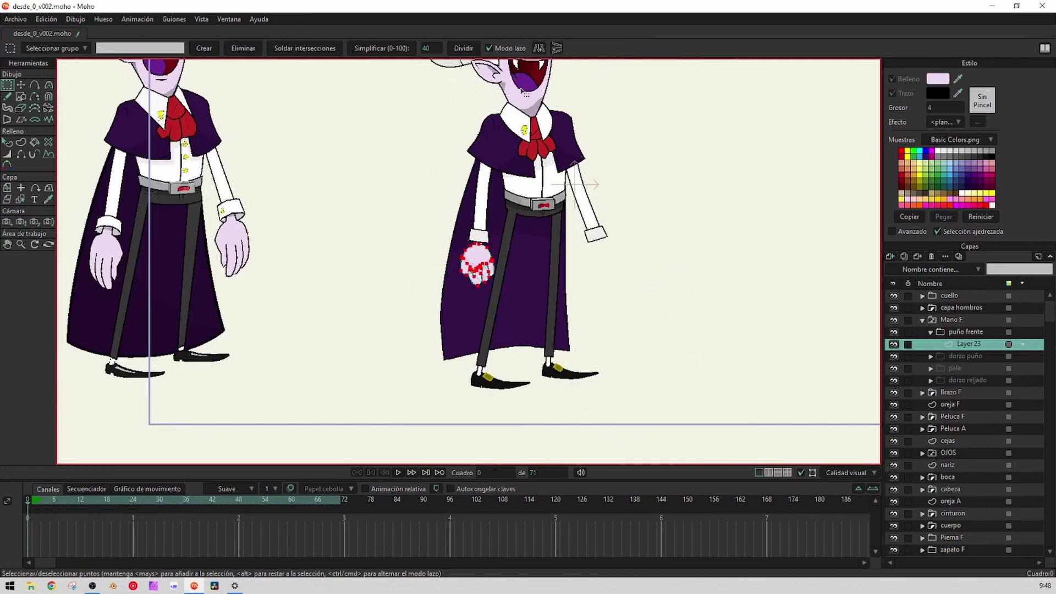
scroll(494, 246, "up", 4)
key("t")
left_click_drag(488, 403, 450, 418)
left_click_drag(474, 341, 460, 340)
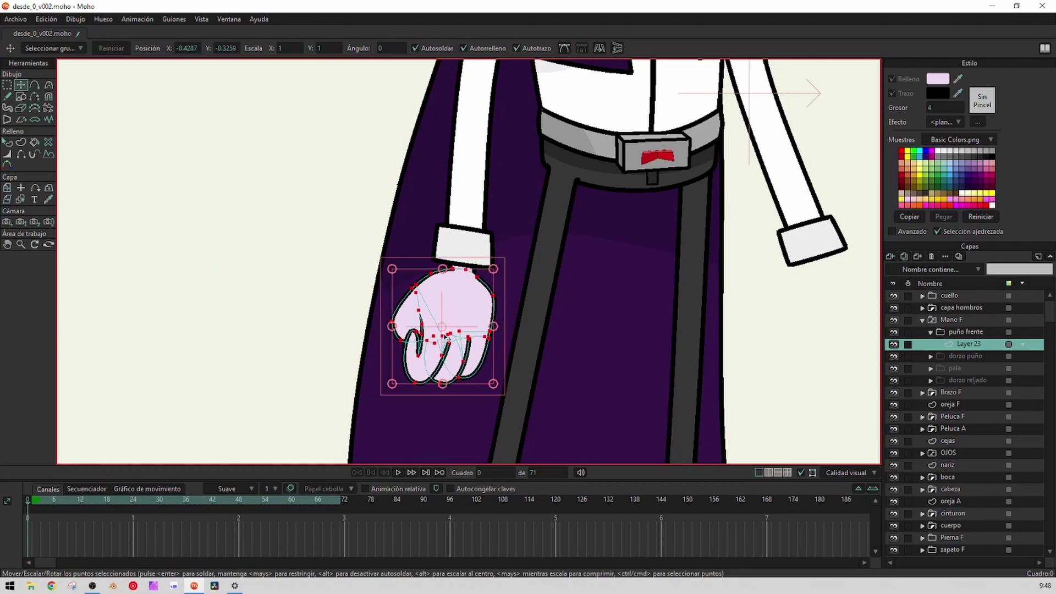
Raise the thumb shape in the stacking order so that it covers the finger tops
key("q")
left_click(410, 322)
key("Up")
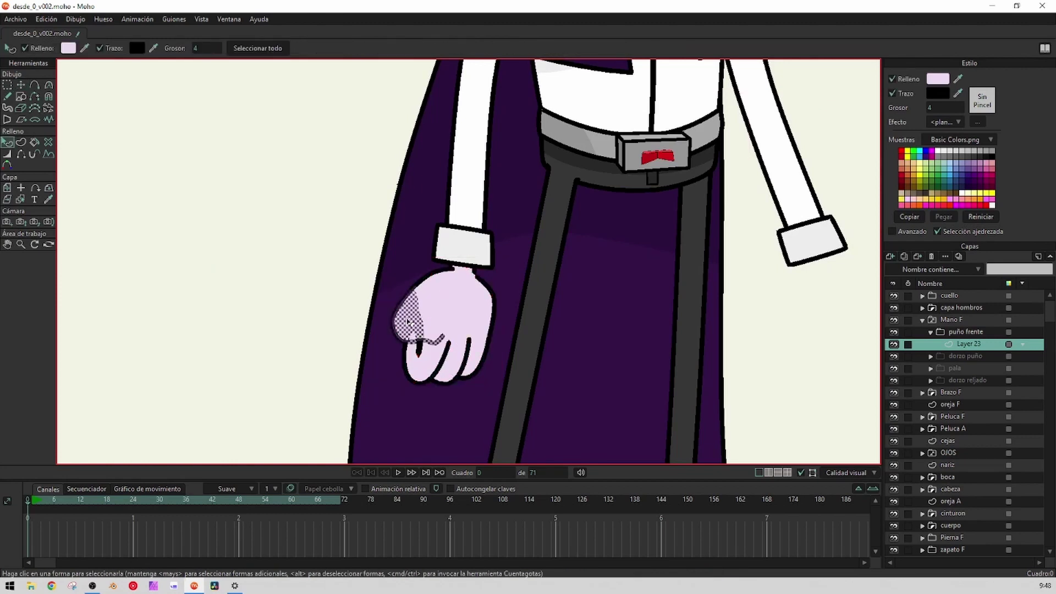
Select the points of the two fingers farthest from the thumb and move them away from the hand
left_click_drag(443, 362, 426, 230)
key("g")
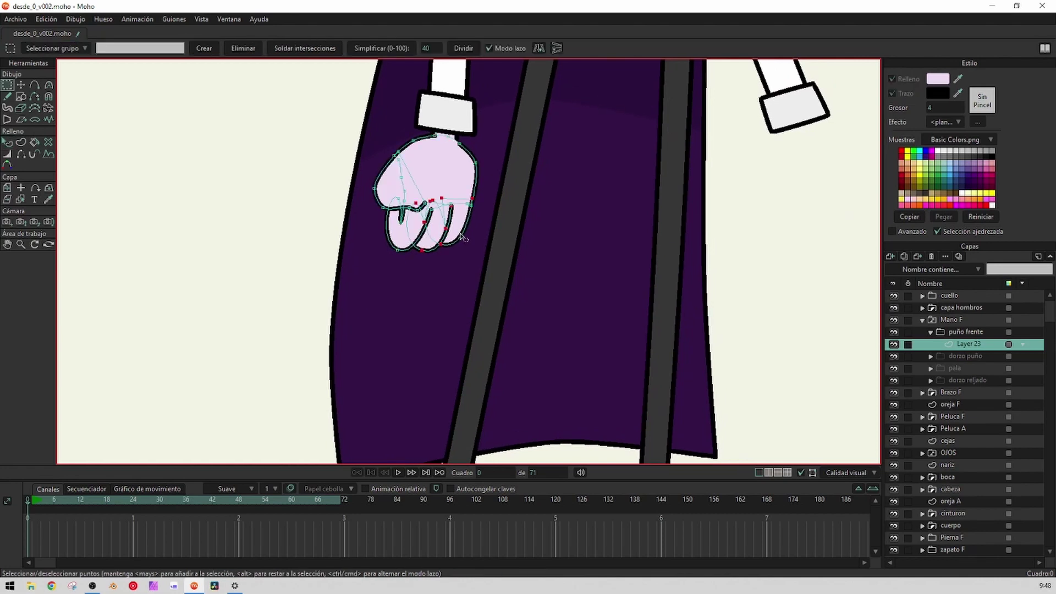
scroll(461, 237, "up", 3)
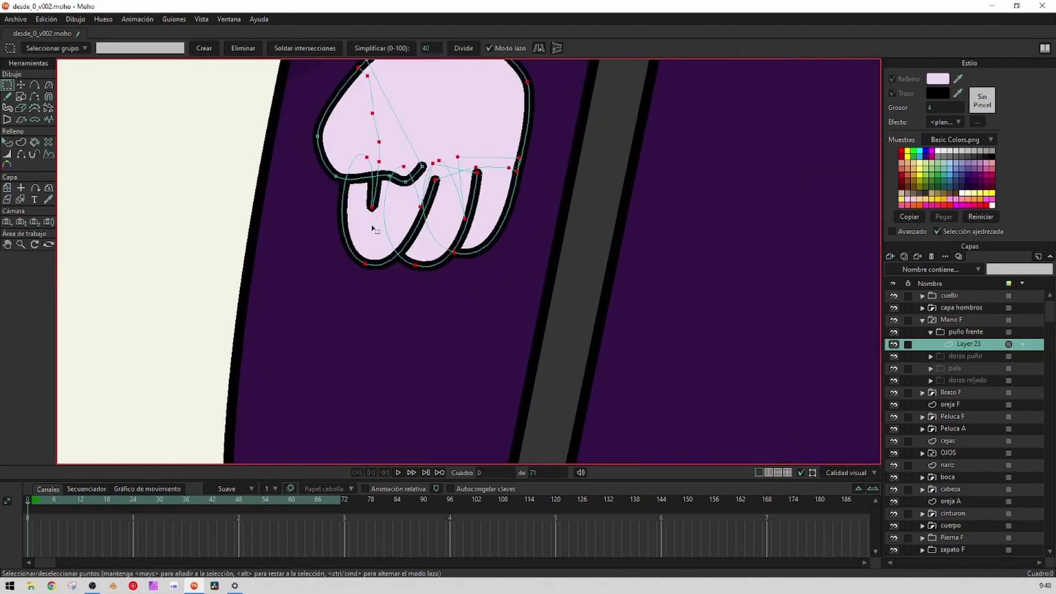
scroll(372, 228, "down", 4)
scroll(372, 228, "up", 2)
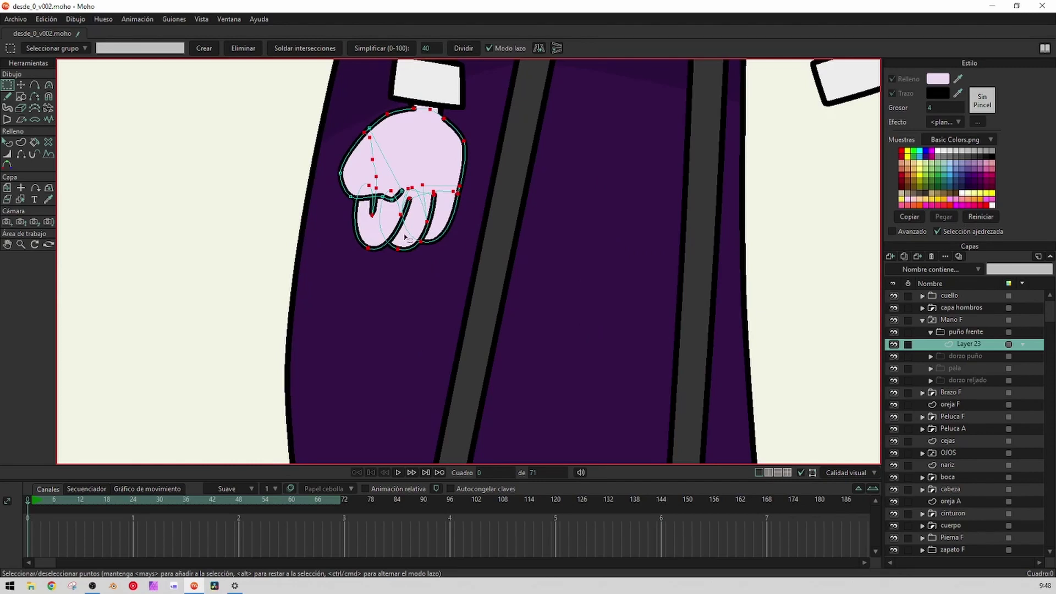
key("t")
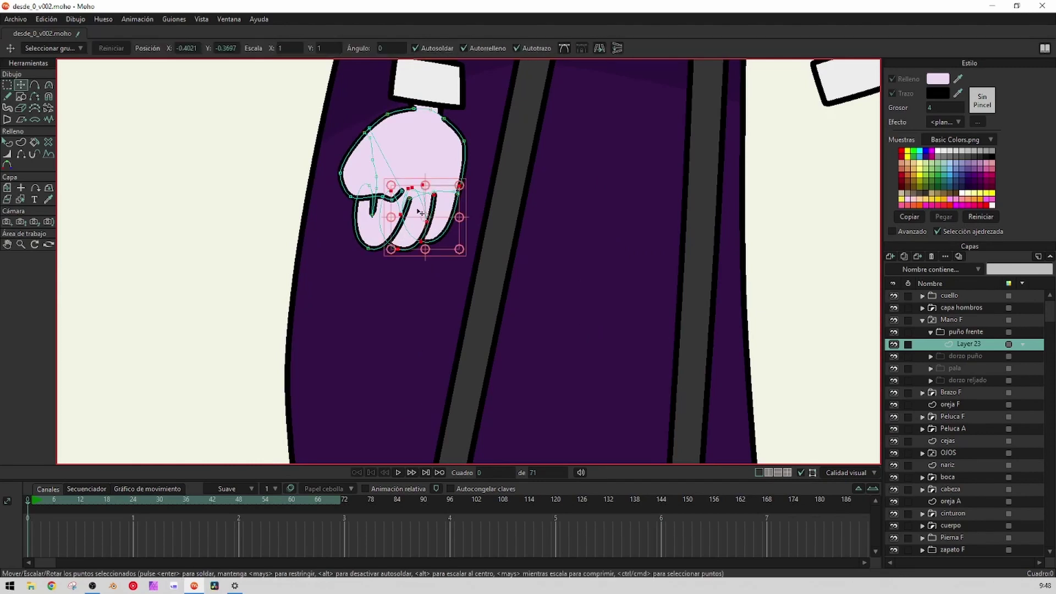
left_click_drag(419, 212, 582, 234)
Pull the separation and hidden points of the finger under the thumb down toward its tip
scroll(366, 231, "up", 4)
left_click(377, 186)
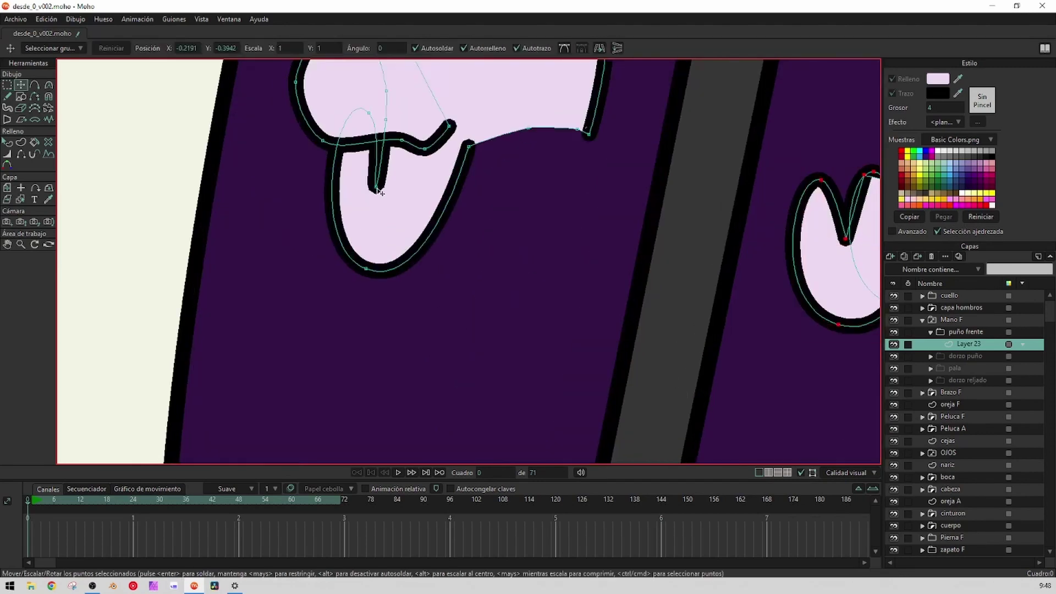
left_click_drag(369, 119, 411, 362)
mouse_move(439, 270)
left_mouse_down()
mouse_move(423, 286)
mouse_move(503, 318)
mouse_move(441, 253)
left_mouse_up()
left_click_drag(422, 301, 394, 353)
left_click_drag(438, 254, 438, 408)
scroll(438, 408, "down", 1)
scroll(438, 409, "down", 1)
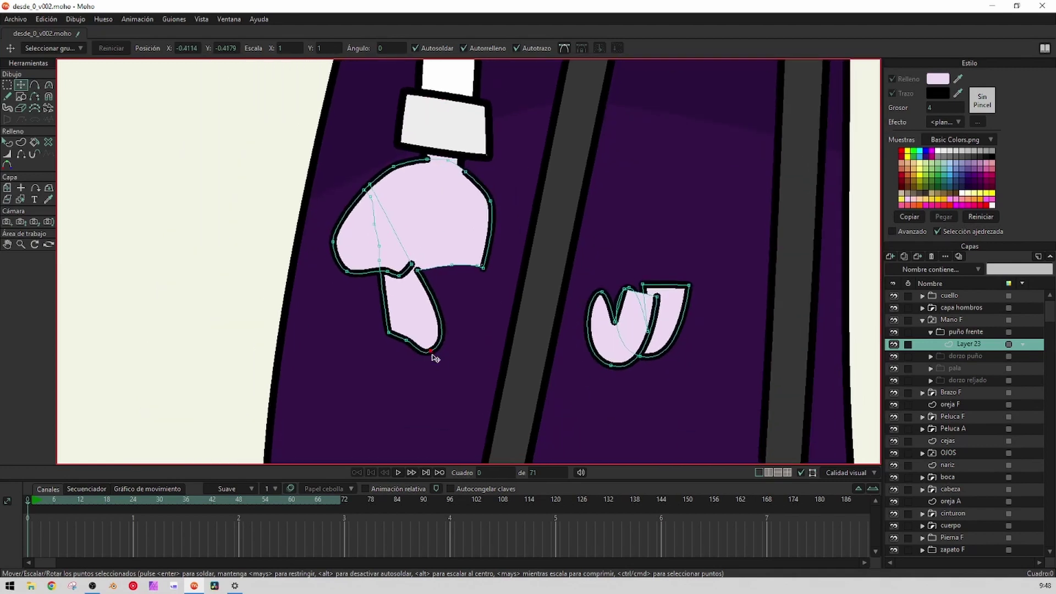
Move the remaining finger's tip point up to the palm's thumb side and shift the thumb piece off the hand
left_click_drag(433, 354, 365, 179)
scroll(405, 343, "up", 4)
scroll(359, 170, "up", 1)
left_click_drag(356, 130, 338, 127)
left_click_drag(344, 123, 192, 191)
Delete the surplus points left by the removed finger along the palm's thumb side
left_click(320, 172)
scroll(323, 175, "down", 4)
scroll(341, 189, "up", 4)
left_click(337, 95)
key("Delete")
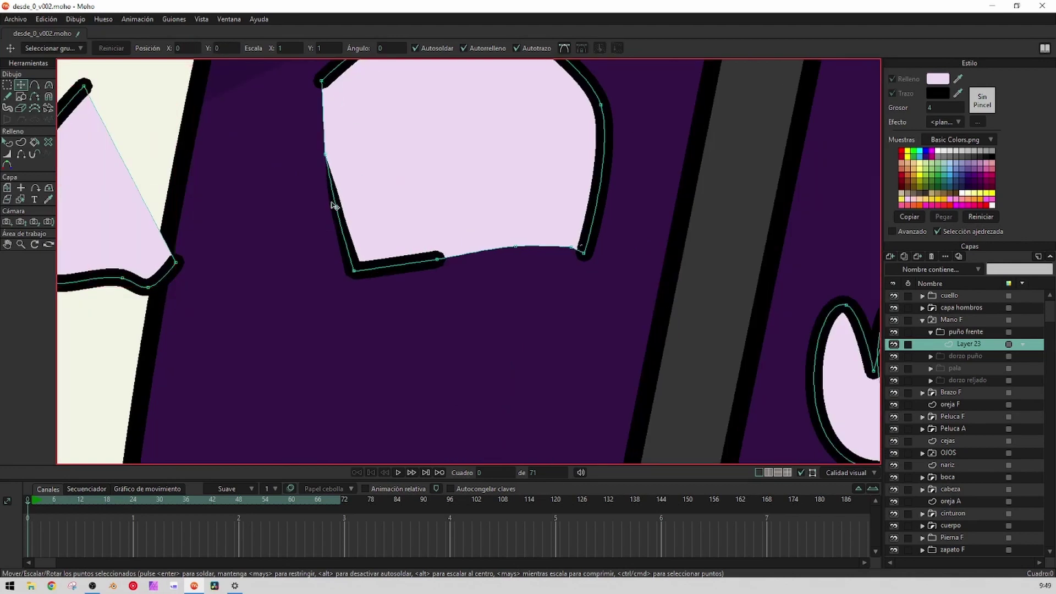
left_click(336, 207)
key("Delete")
left_click(326, 153)
key("Delete")
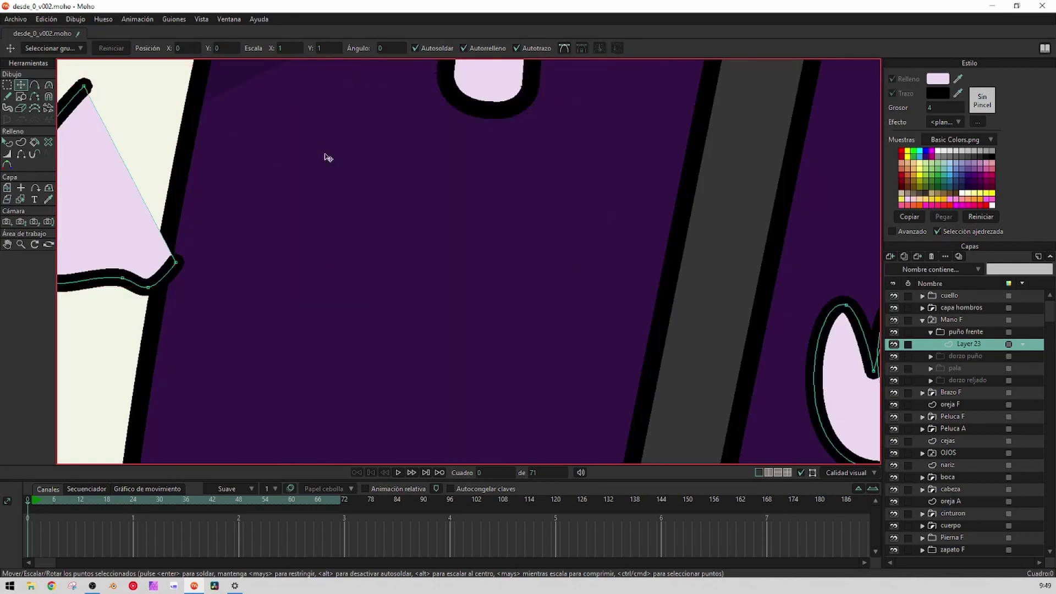
key("ctrl+z")
Show the hidden outline on the palm's thumb side, curve it outward and move the lower corner outward
left_click(327, 155)
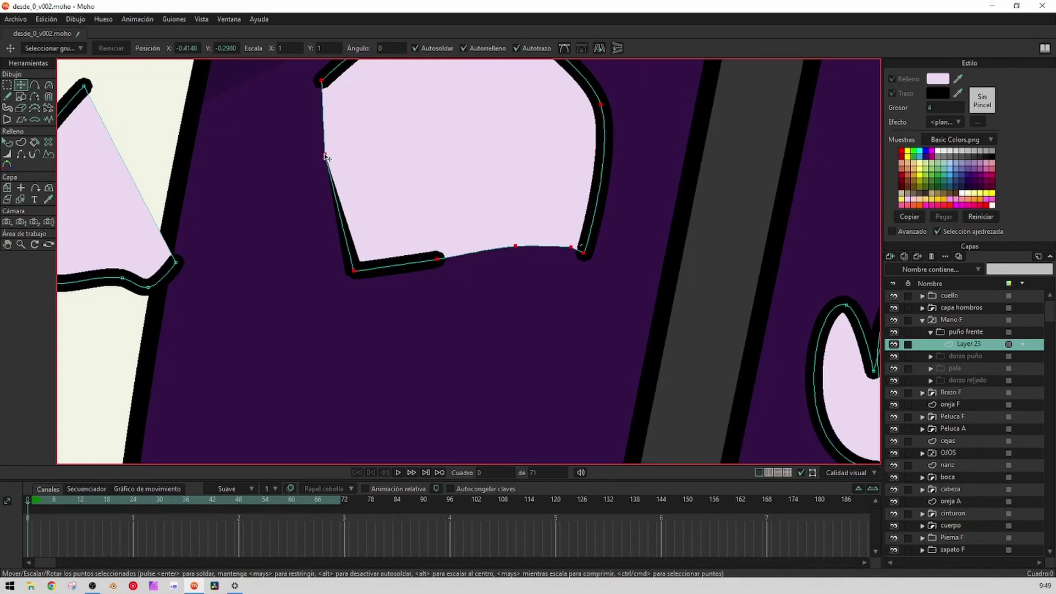
key("h")
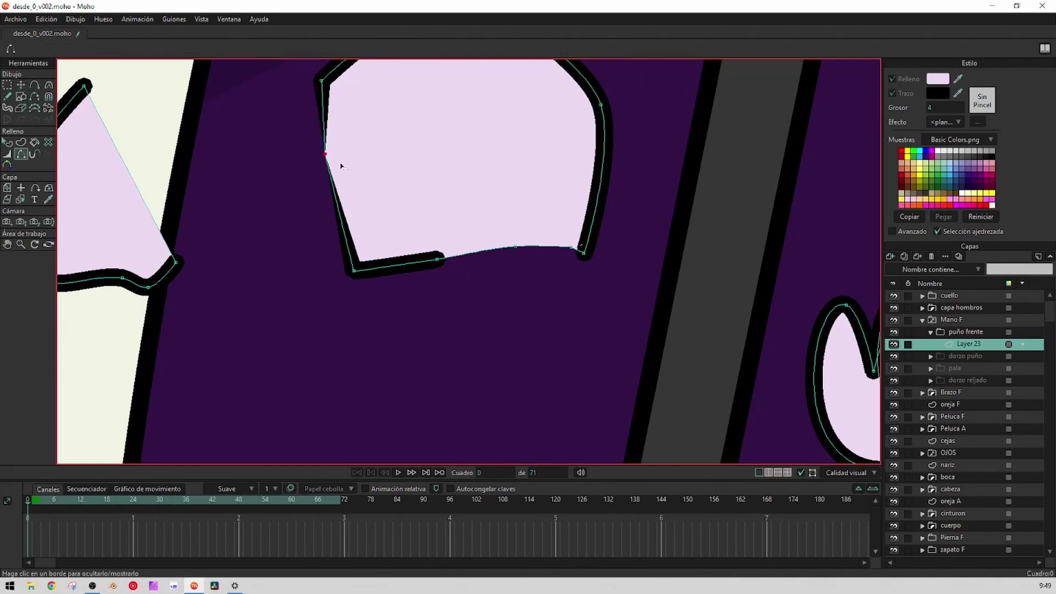
key("t")
left_click_drag(325, 155, 317, 176)
key("c")
key("t")
left_click_drag(349, 266, 332, 254)
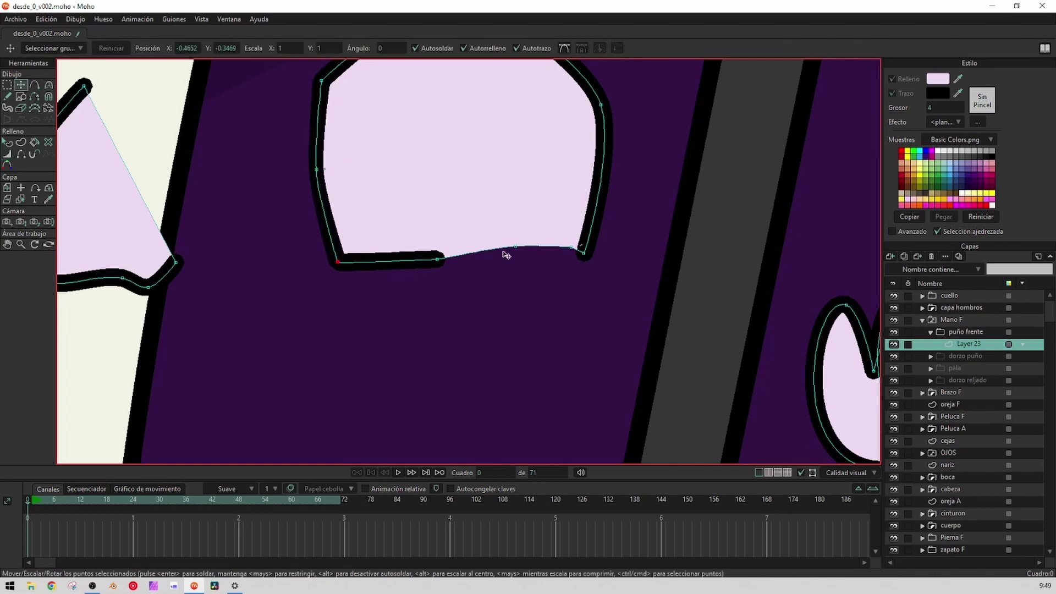
Reposition the points along the palm's lower edge to straighten it
left_click_drag(513, 247, 508, 254)
mouse_move(566, 250)
left_mouse_down()
mouse_move(555, 265)
mouse_move(501, 259)
mouse_move(579, 262)
left_mouse_up()
left_click_drag(561, 263, 526, 260)
Move the first detached finger onto the thumb side of the palm's base and raise its shape above the palm
scroll(523, 259, "down", 3)
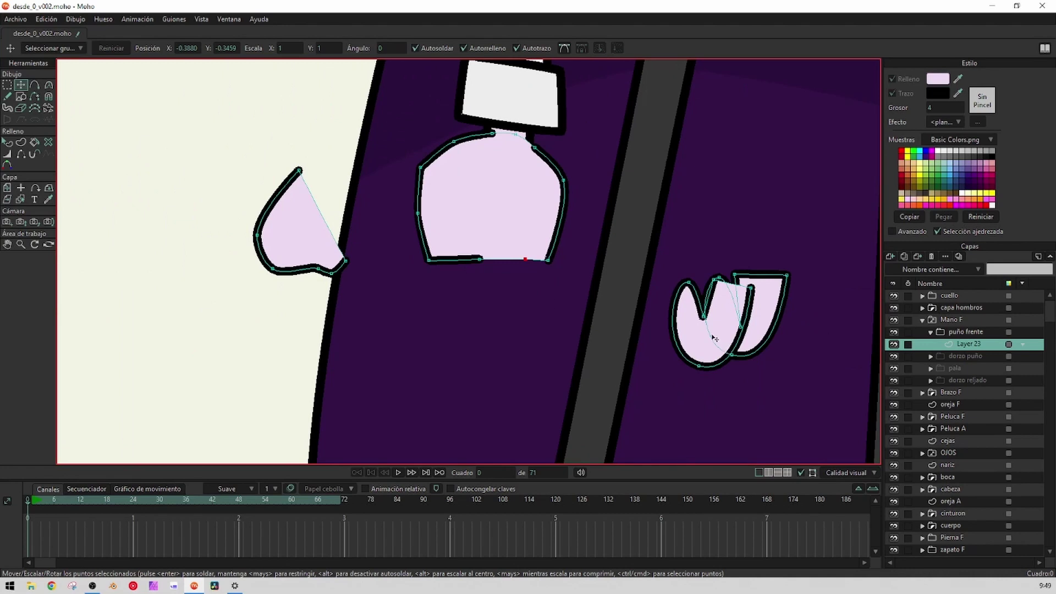
key("g")
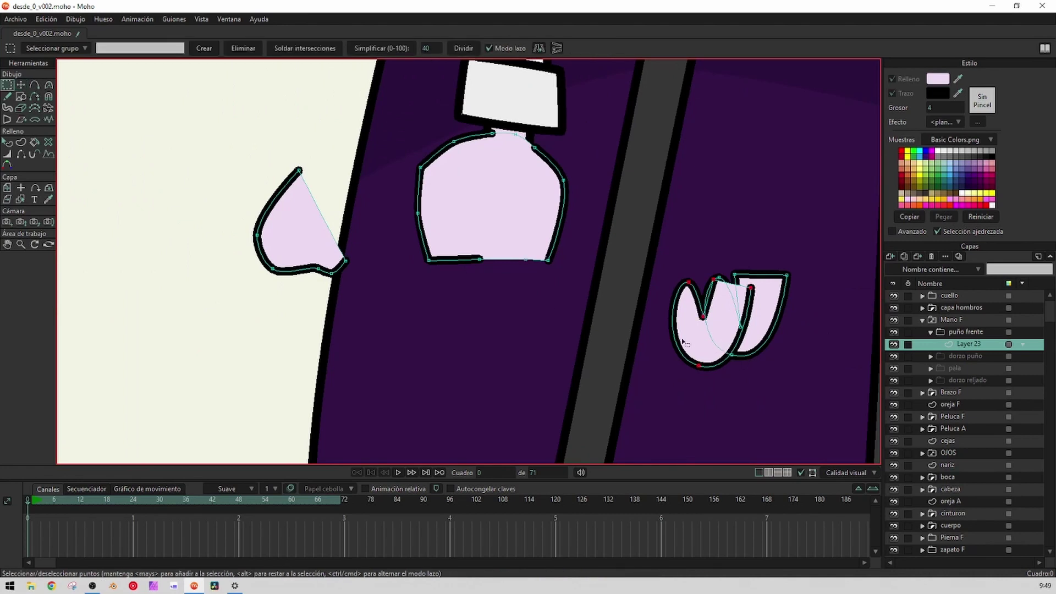
key("t")
left_click_drag(698, 331, 464, 286)
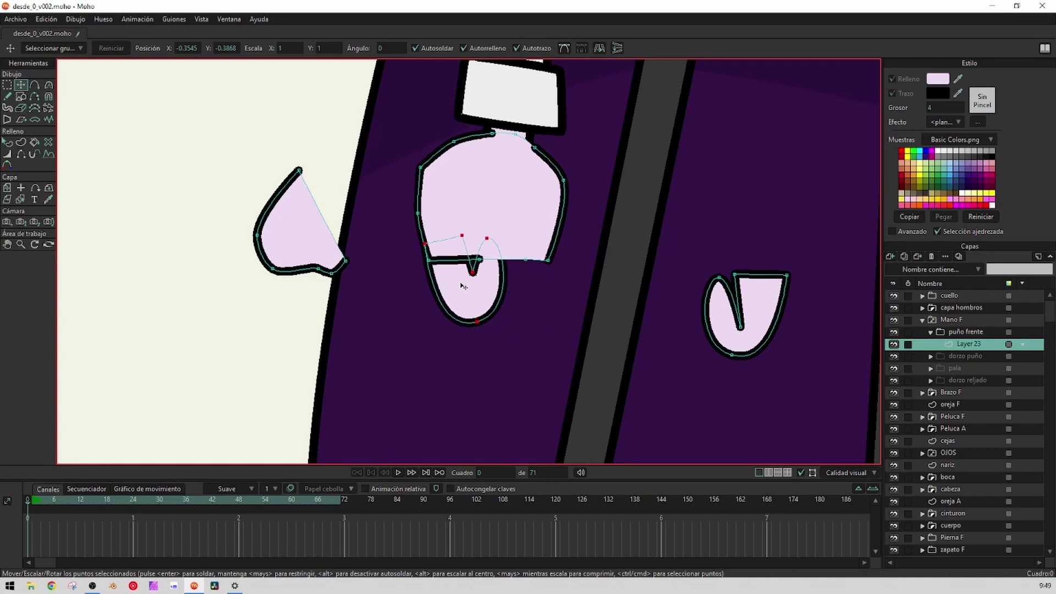
key("q")
left_click(458, 285)
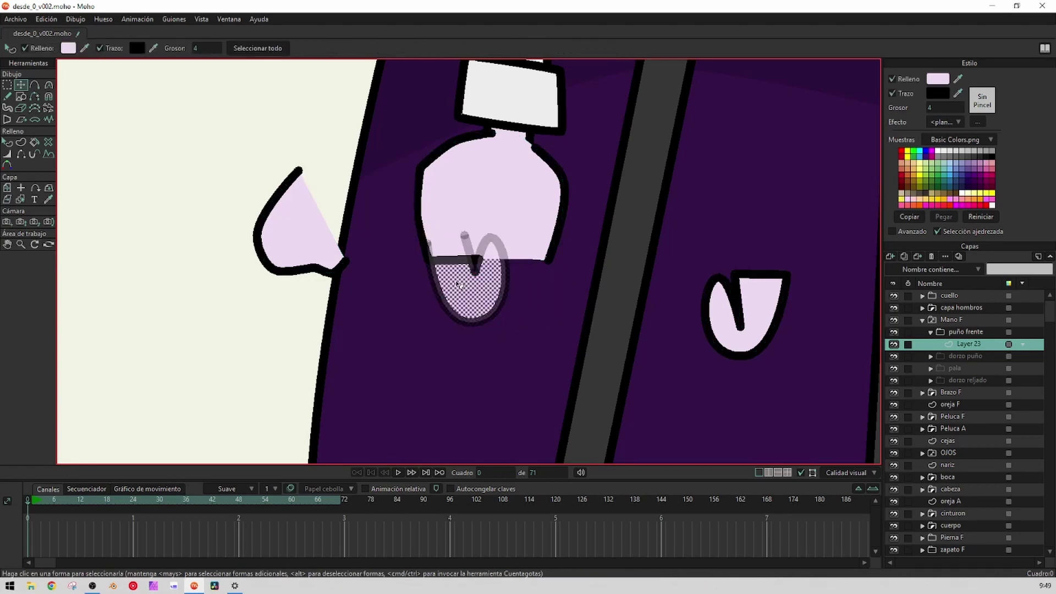
key("Up")
left_click(522, 333)
Reshape the attached finger by adjusting its tip, outer edge, top curve and short separation line
scroll(513, 242, "up", 3)
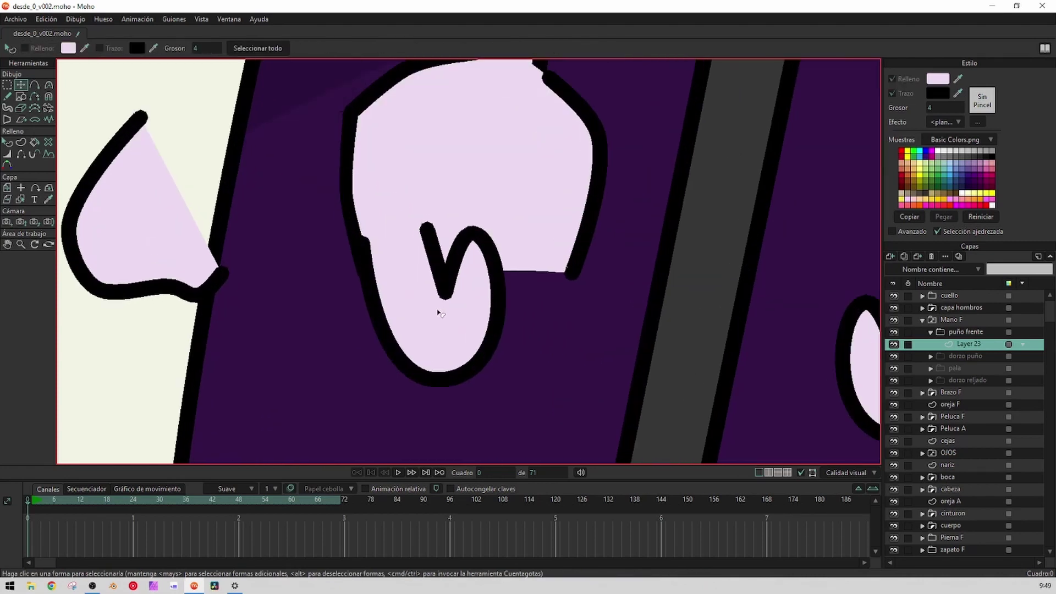
key("t")
left_click(445, 295)
left_click_drag(446, 295, 441, 294)
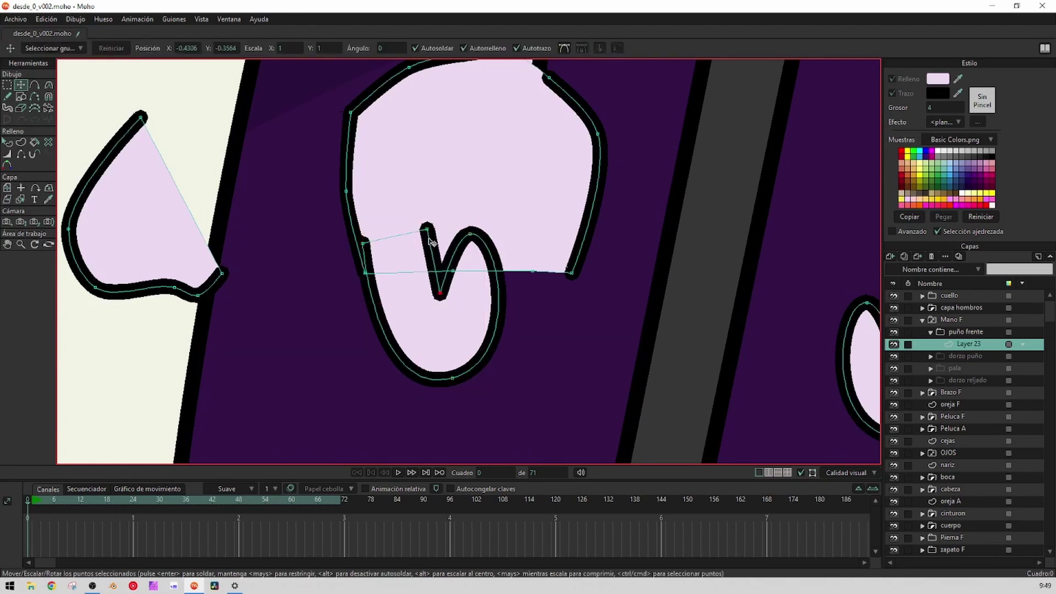
left_click_drag(429, 239, 440, 288)
left_click_drag(471, 234, 462, 216)
left_click_drag(453, 364, 456, 347)
left_click_drag(427, 257, 361, 243)
mouse_move(451, 362)
left_mouse_down()
mouse_move(427, 366)
mouse_move(442, 368)
left_mouse_up()
left_click_drag(439, 289, 435, 286)
left_click_drag(430, 257, 429, 254)
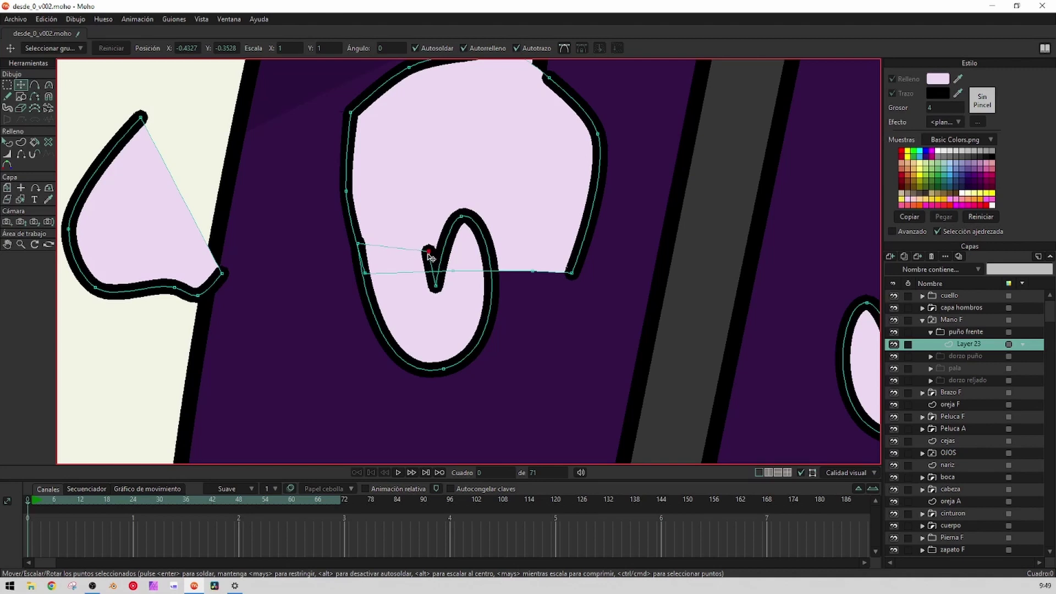
Duplicate the attached first finger toward the palm's outer side and place the copy behind the original
left_click(444, 368)
scroll(444, 366, "down", 3)
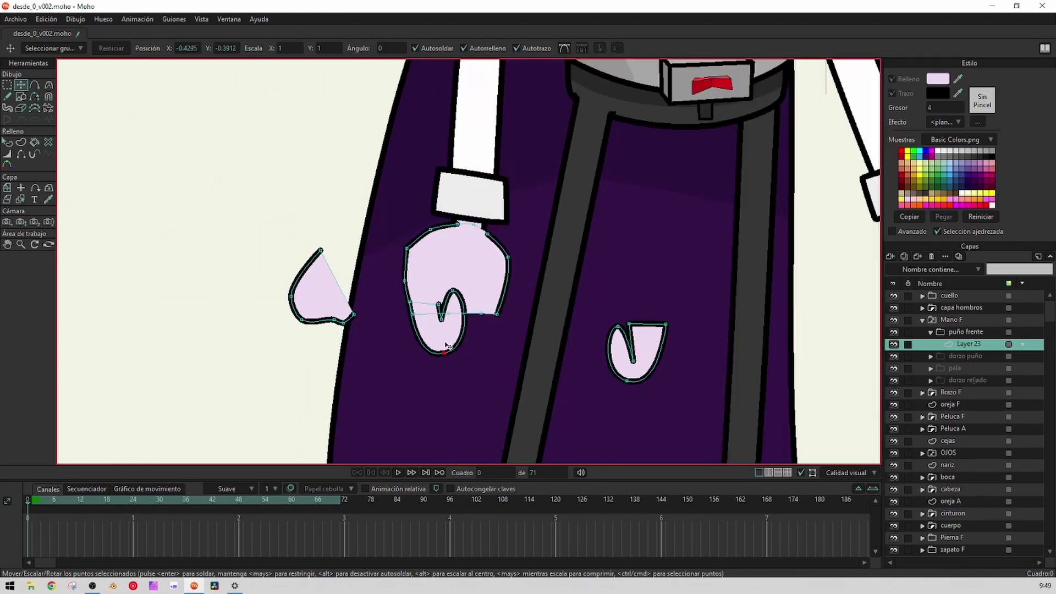
left_click(445, 337)
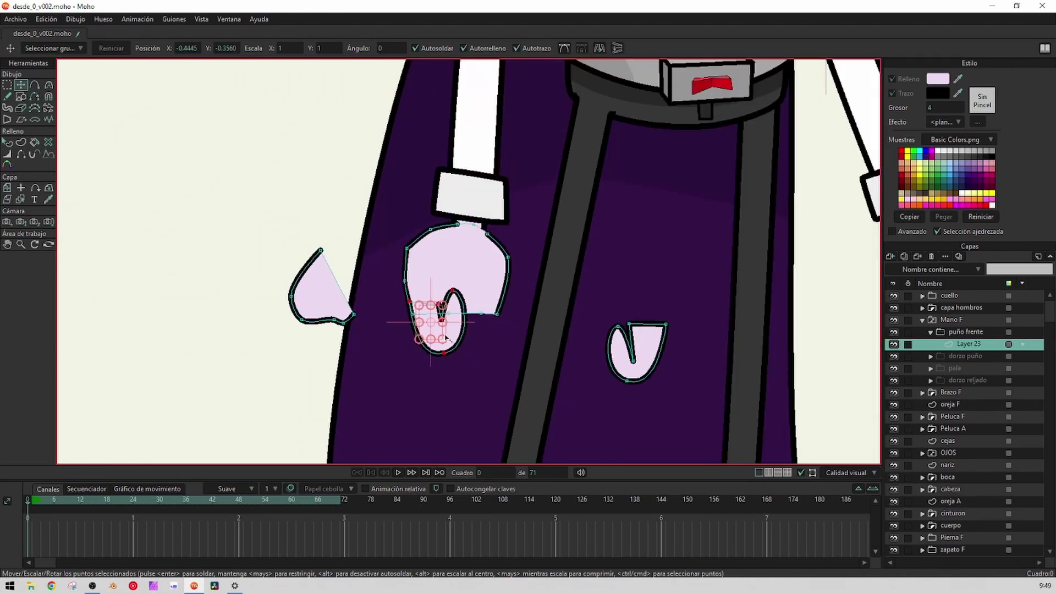
scroll(447, 337, "up", 3)
left_click_drag(448, 335, 487, 363)
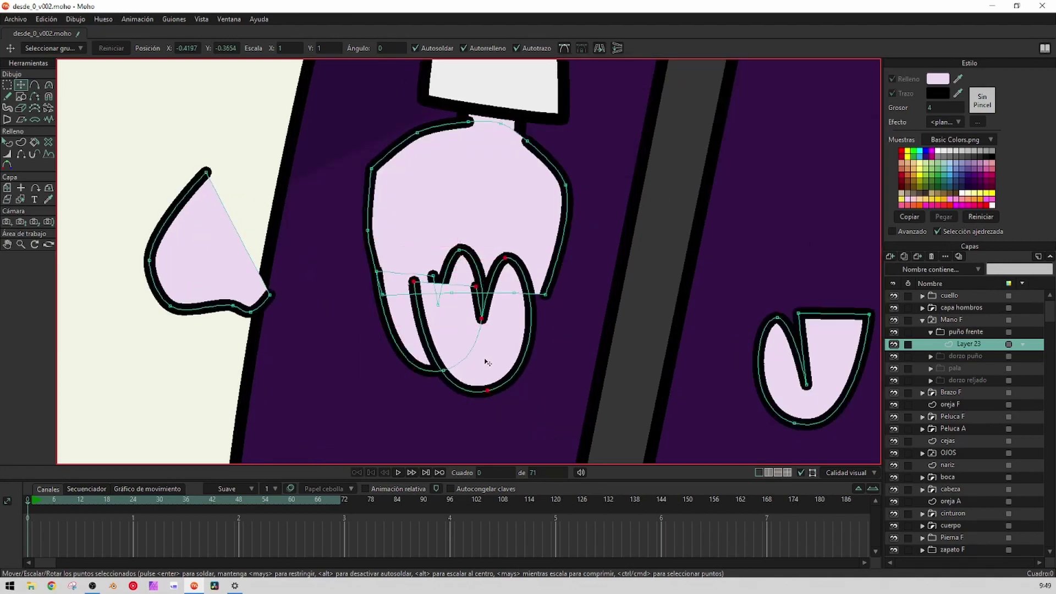
key("q")
left_click(487, 356)
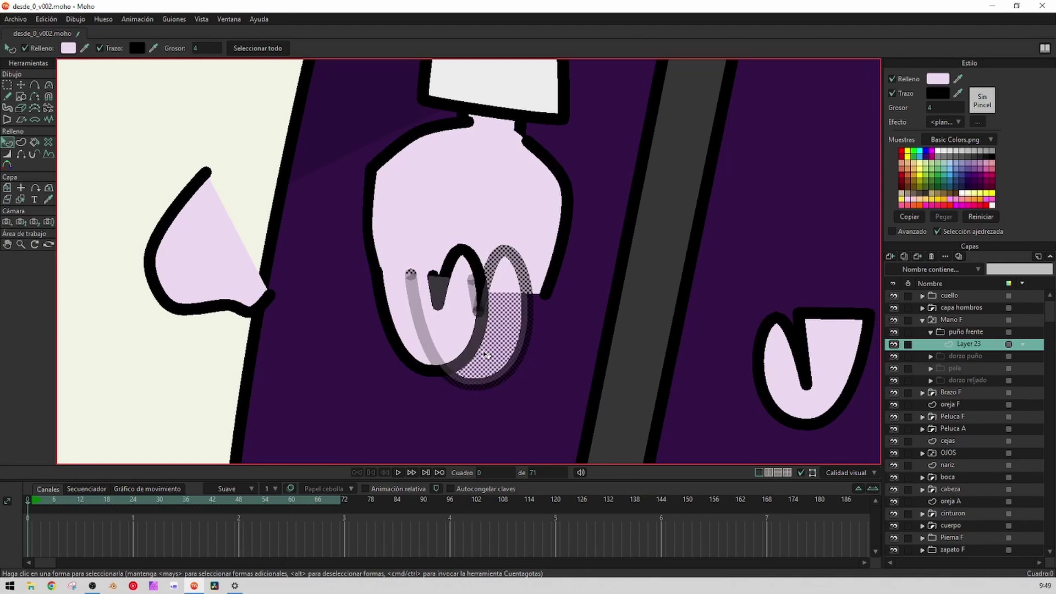
left_click(569, 371)
Reshape the second finger by raising its top curve and tucking its separation line behind the first finger
scroll(497, 325, "up", 3)
key("t")
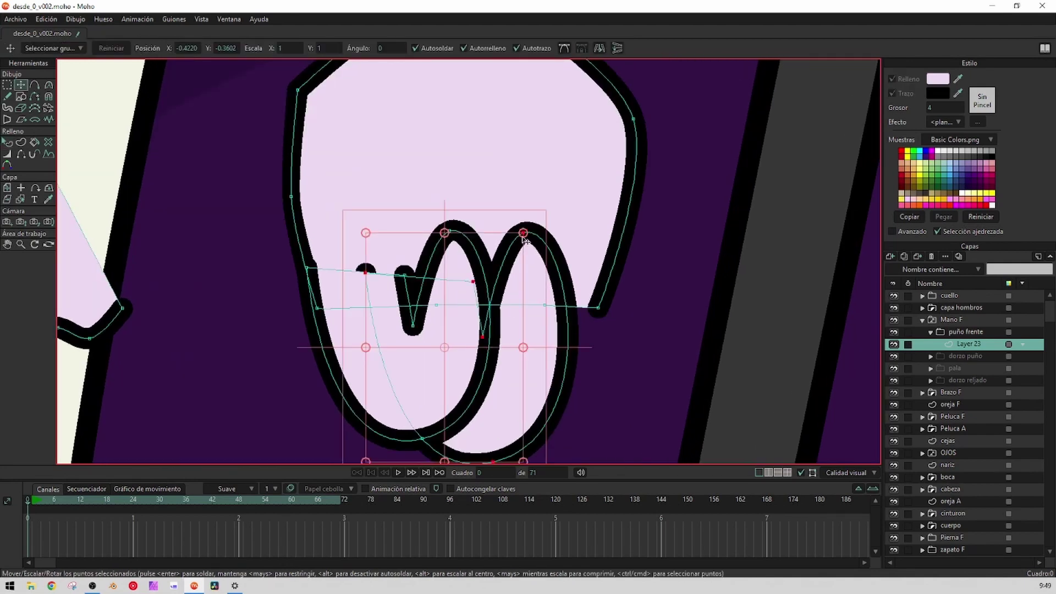
left_click(524, 238)
left_click_drag(525, 238, 511, 211)
left_click(465, 273)
left_click_drag(481, 336, 467, 322)
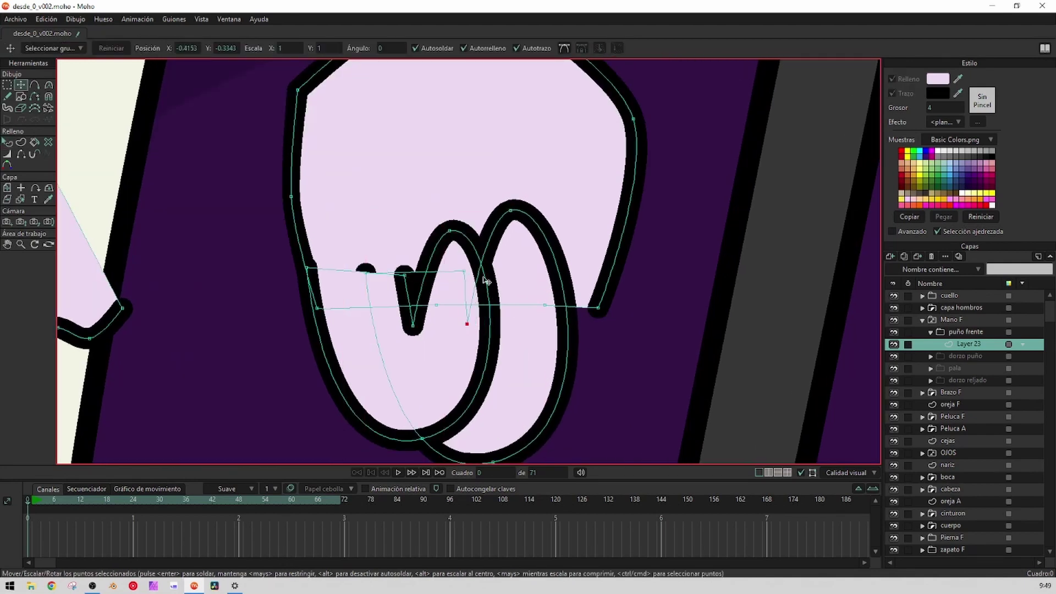
left_click_drag(509, 211, 502, 210)
scroll(510, 249, "down", 3)
Flip the remaining detached finger horizontally, move it to the palm's outer side and layer it above the palm but behind the second finger
double_click(758, 344)
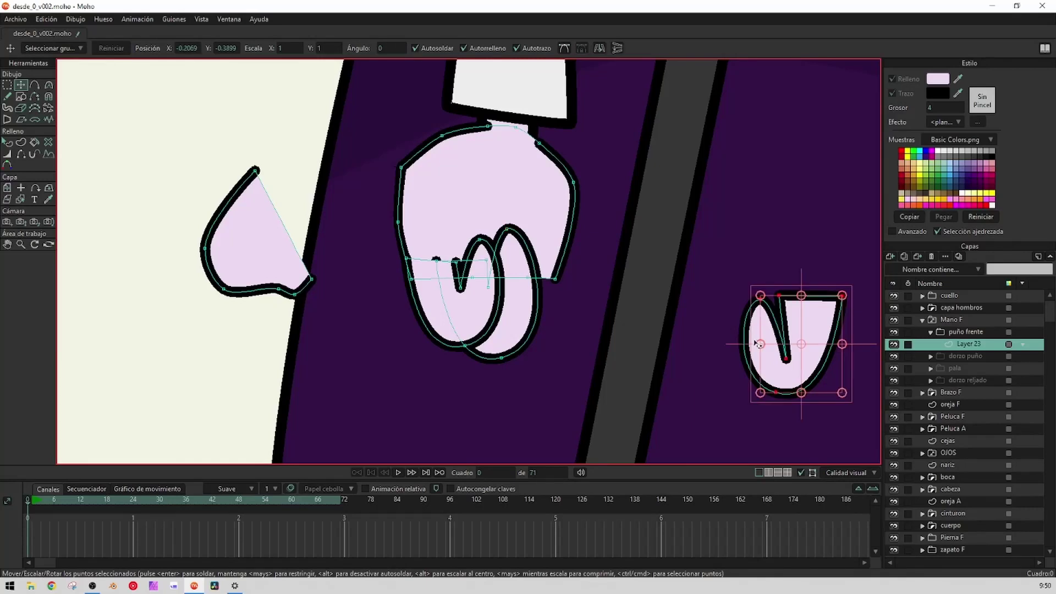
left_click(600, 48)
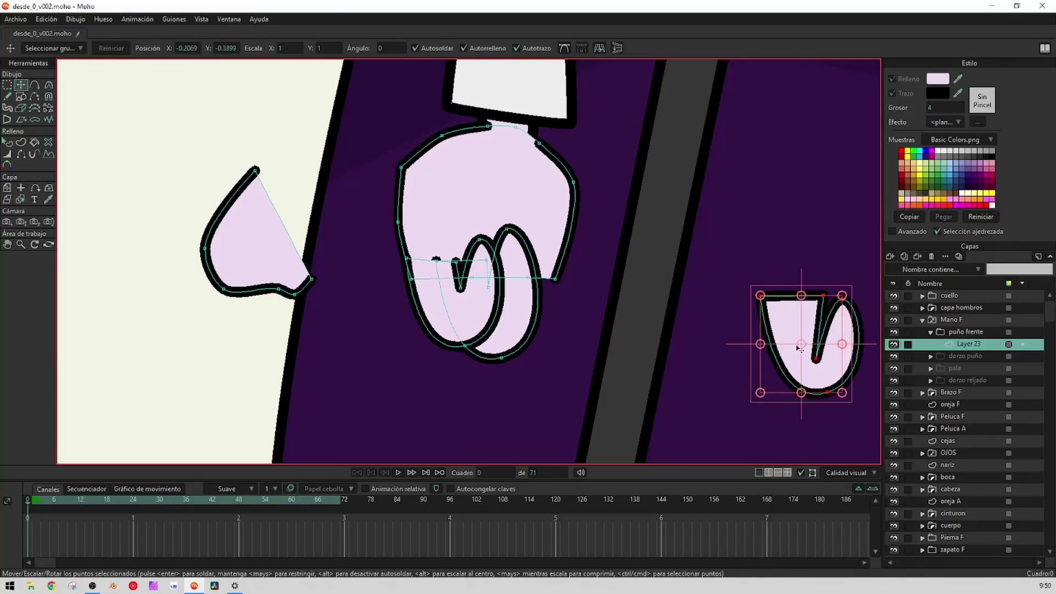
mouse_move(802, 346)
left_mouse_down()
mouse_move(510, 314)
mouse_move(794, 355)
mouse_move(801, 345)
left_mouse_up()
left_click_drag(792, 320, 512, 281)
key("q")
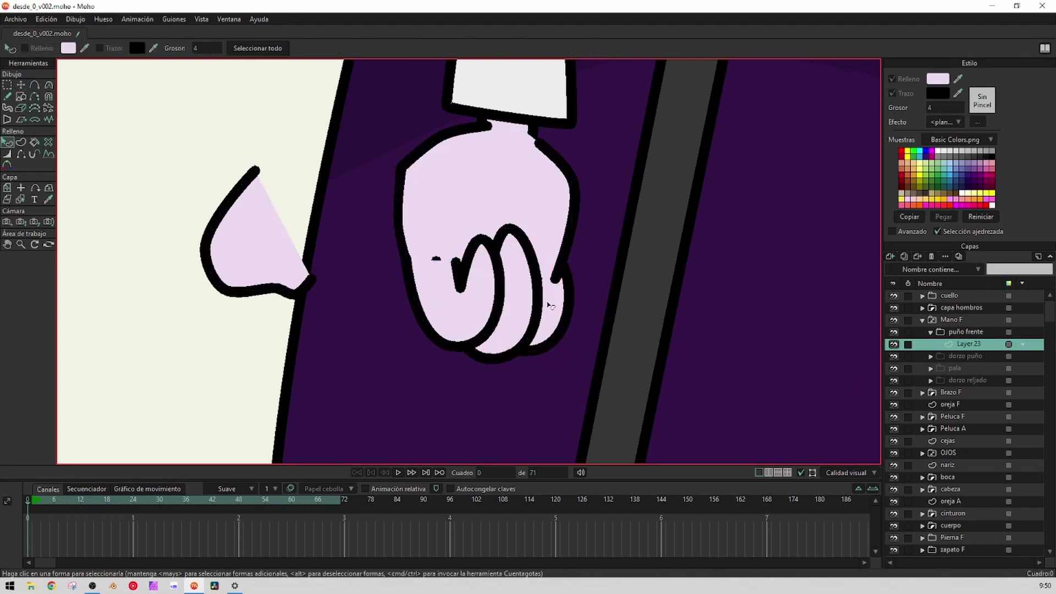
left_click(557, 307)
key("Up")
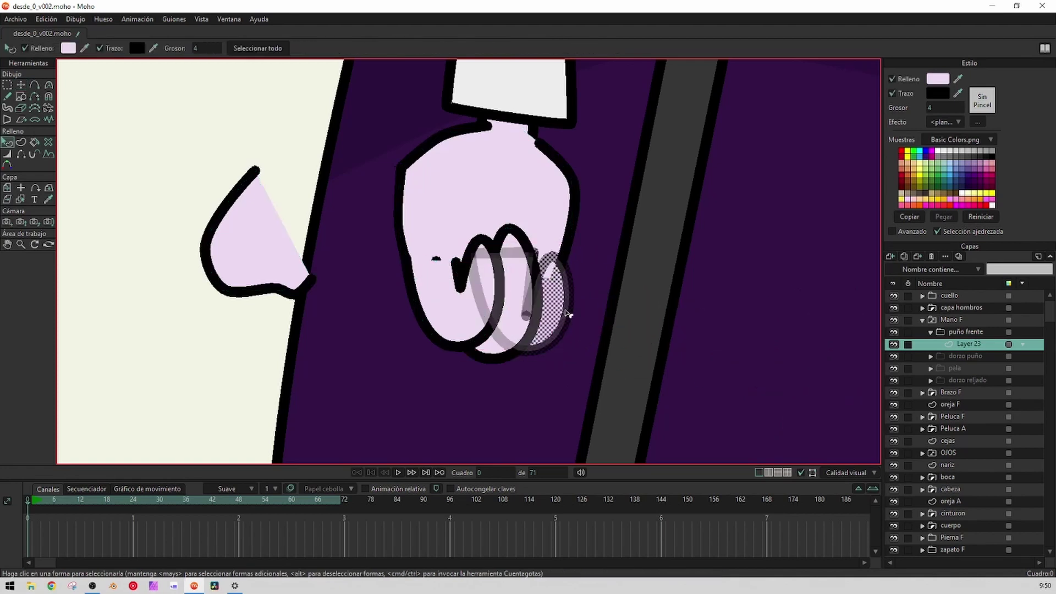
left_click(634, 287)
Reshape the third finger by raising its top and bottom and hiding its separation line, and nudge the second finger's top outward
scroll(550, 304, "up", 3)
left_click_drag(550, 304, 551, 330)
key("t")
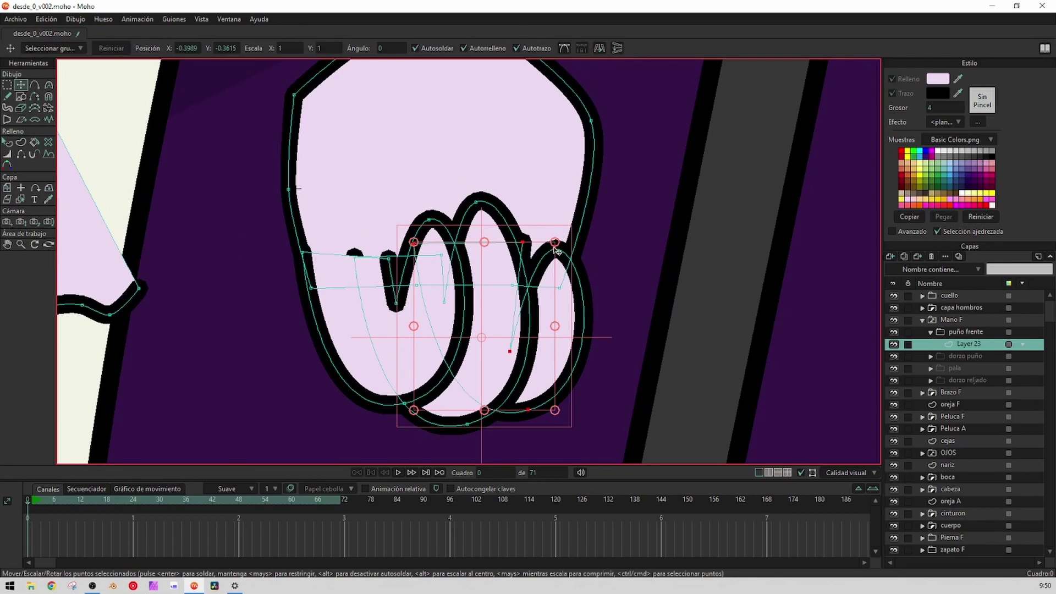
key("Return")
left_click_drag(555, 248, 544, 219)
left_click_drag(511, 351, 525, 321)
left_click_drag(517, 247, 497, 247)
left_click_drag(531, 321, 516, 305)
left_click_drag(542, 219, 538, 214)
left_click_drag(538, 407, 554, 383)
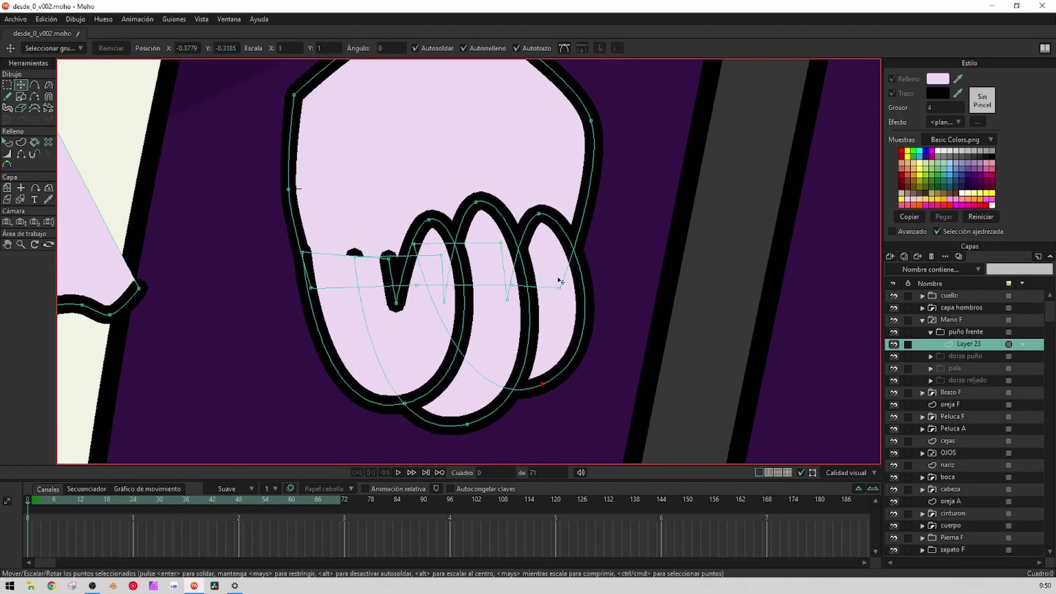
left_click_drag(538, 215, 551, 218)
left_click_drag(488, 202, 502, 203)
Pull the palm's outer edge inward and round the thumb-side outline with a curvature of about 0.45
scroll(538, 182, "down", 3)
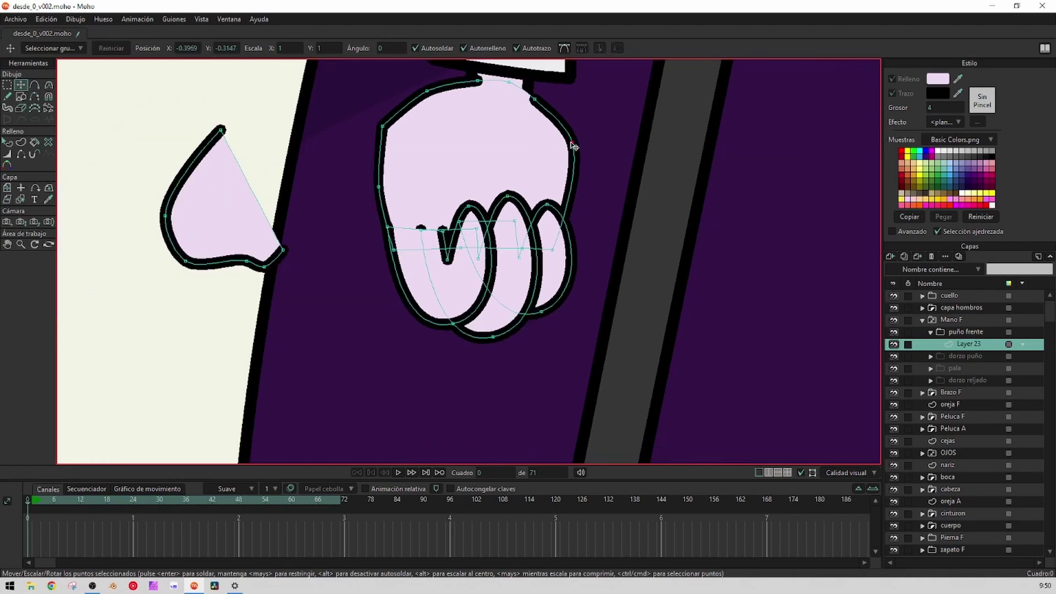
left_click_drag(572, 146, 559, 133)
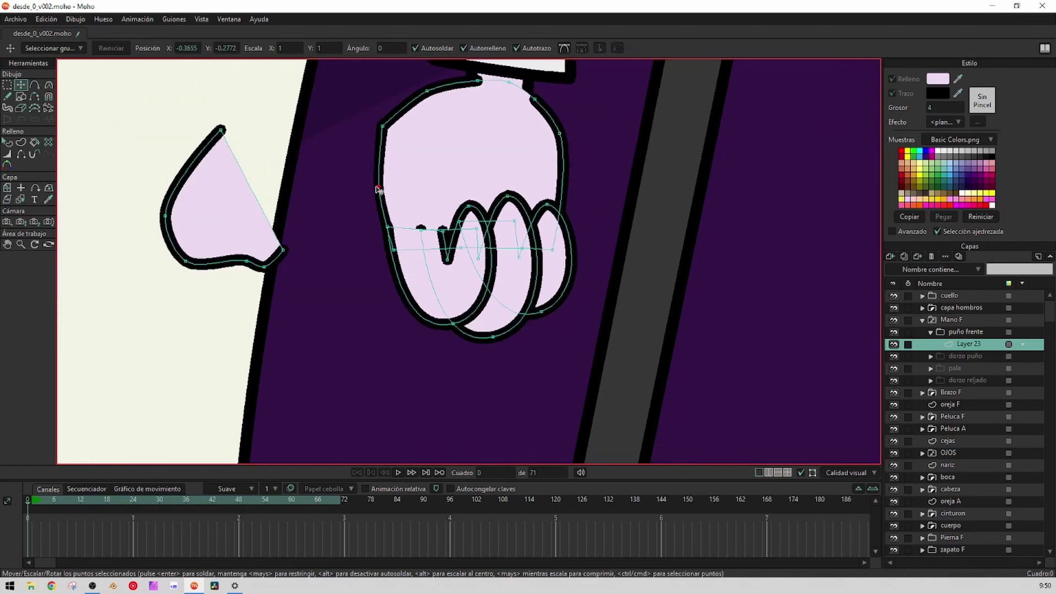
left_click_drag(378, 190, 767, 203)
key("c")
scroll(409, 253, "down", 3)
scroll(374, 251, "down", 2)
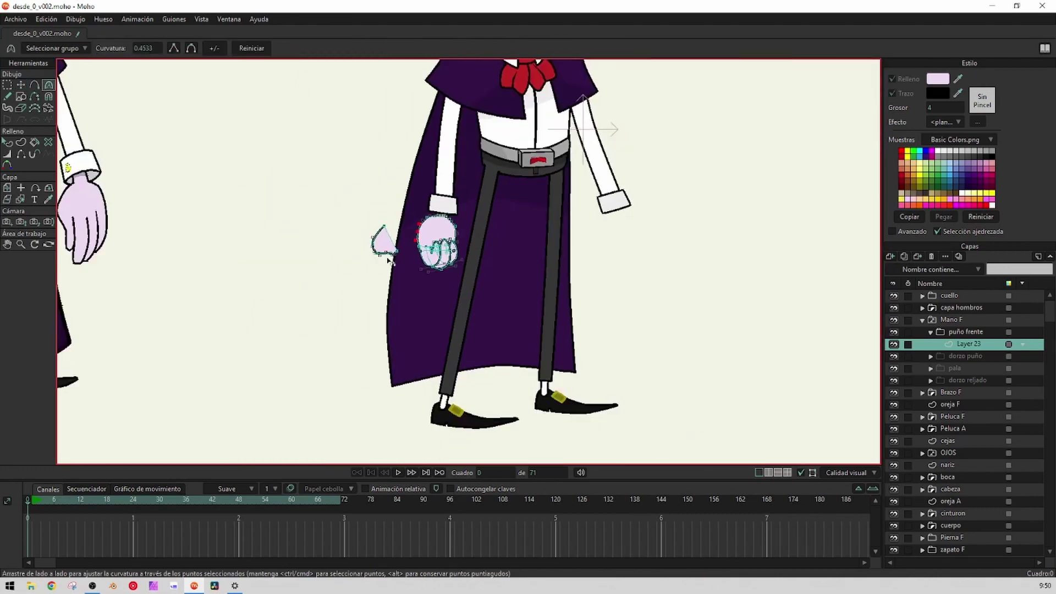
scroll(376, 243, "up", 4)
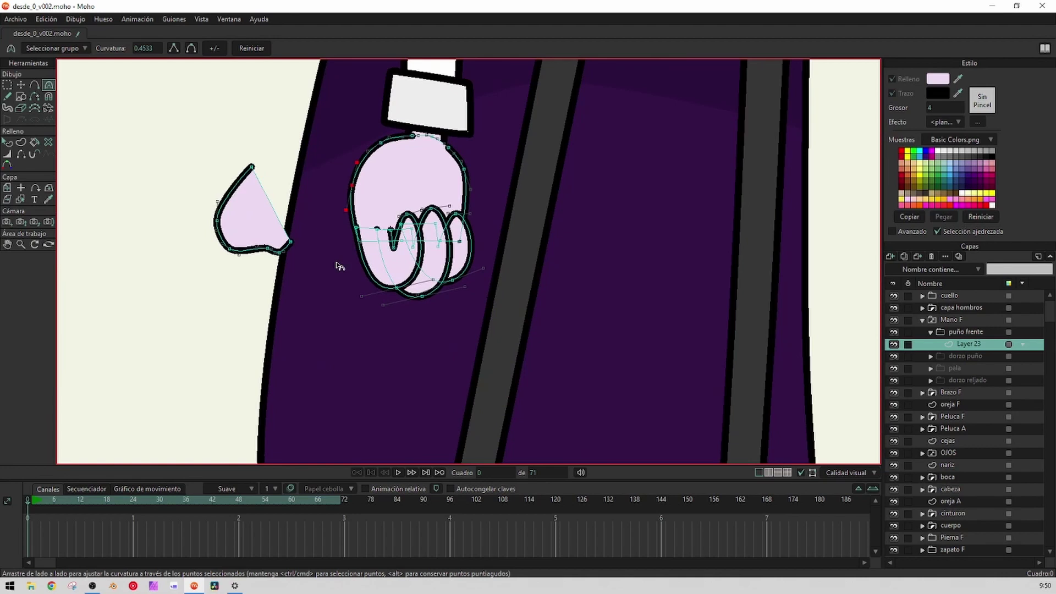
scroll(302, 236, "up", 4)
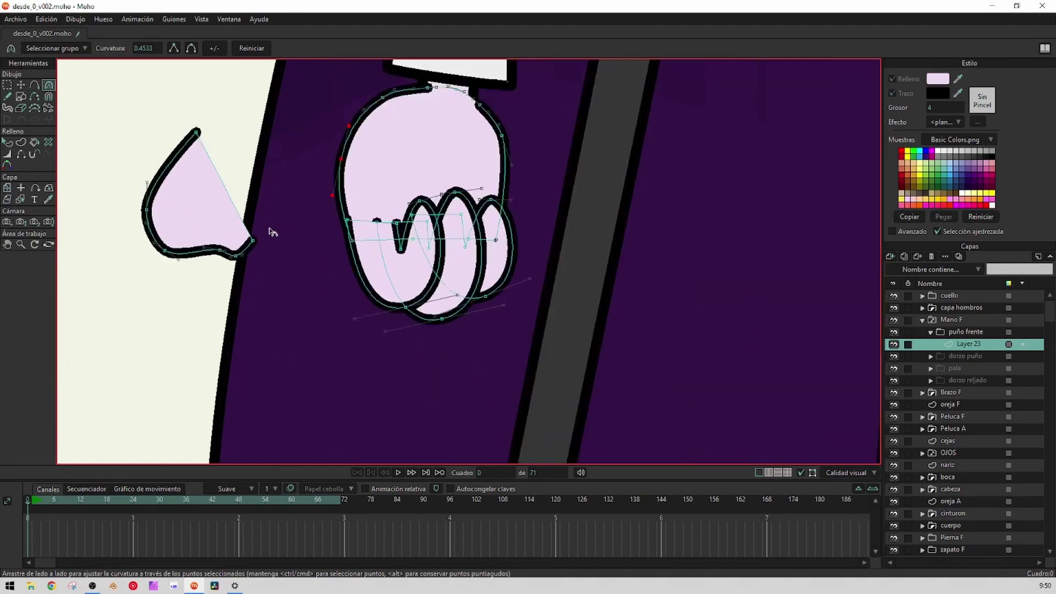
Hide the second finger's stray stroke end behind the first finger and move the first finger's upper corner outward to meet the palm edge
key("t")
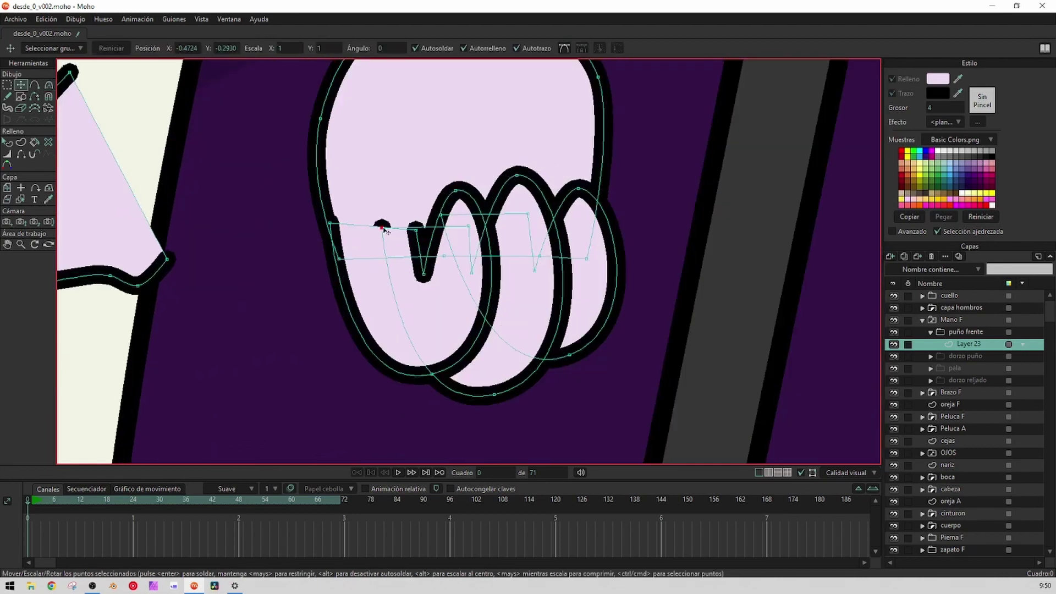
mouse_move(383, 230)
left_mouse_down()
mouse_move(386, 248)
mouse_move(416, 225)
left_mouse_up()
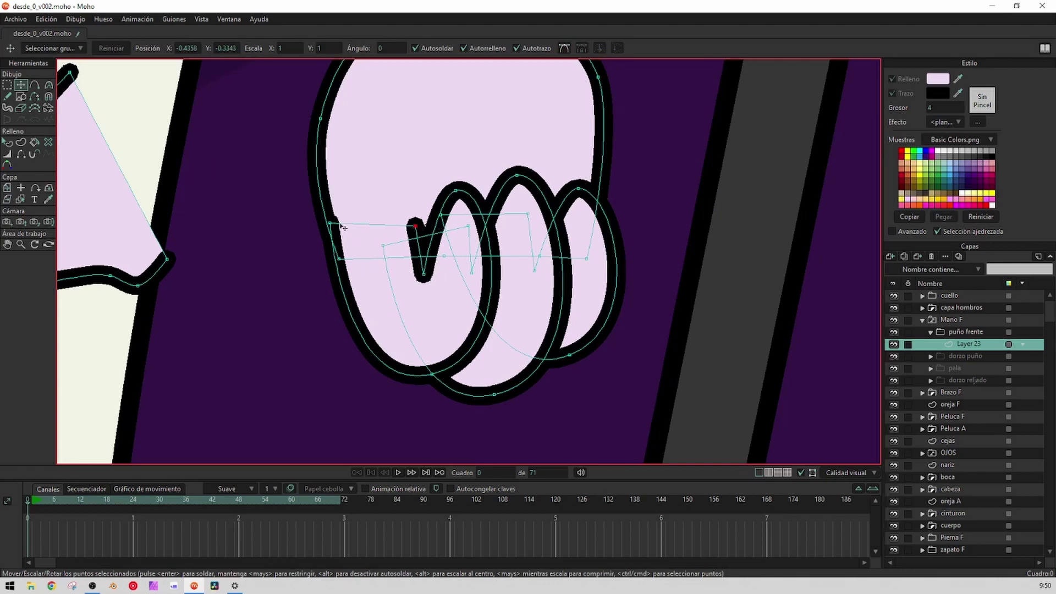
left_click_drag(337, 223, 322, 224)
scroll(184, 219, "down", 3)
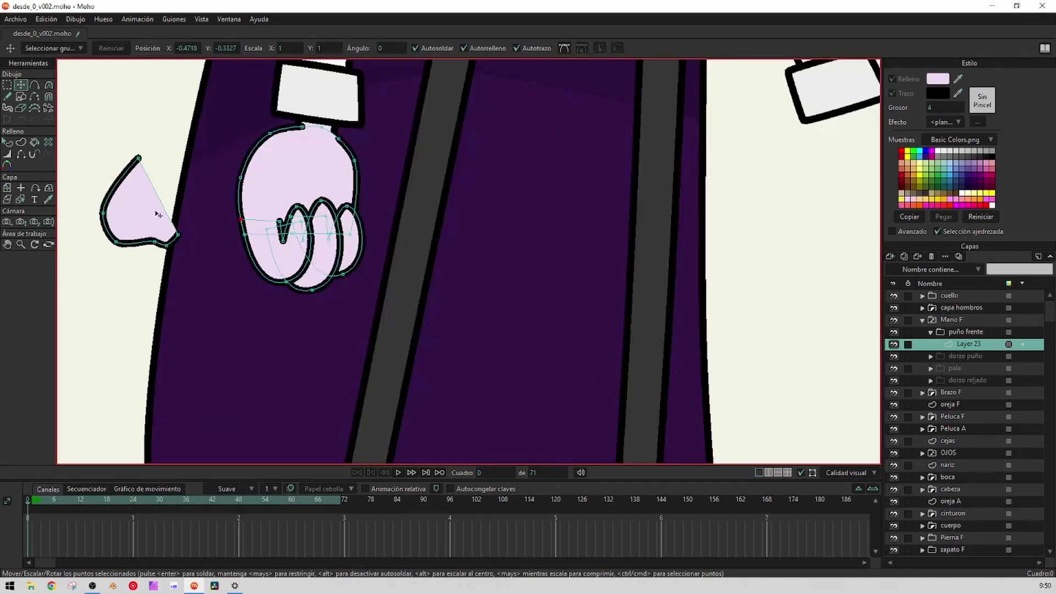
Reshape the detached thumb by extending its tip toward the fist and pulling its inner edge in to form a corner
left_click(169, 229)
left_click_drag(159, 246, 217, 267)
scroll(217, 266, "up", 4)
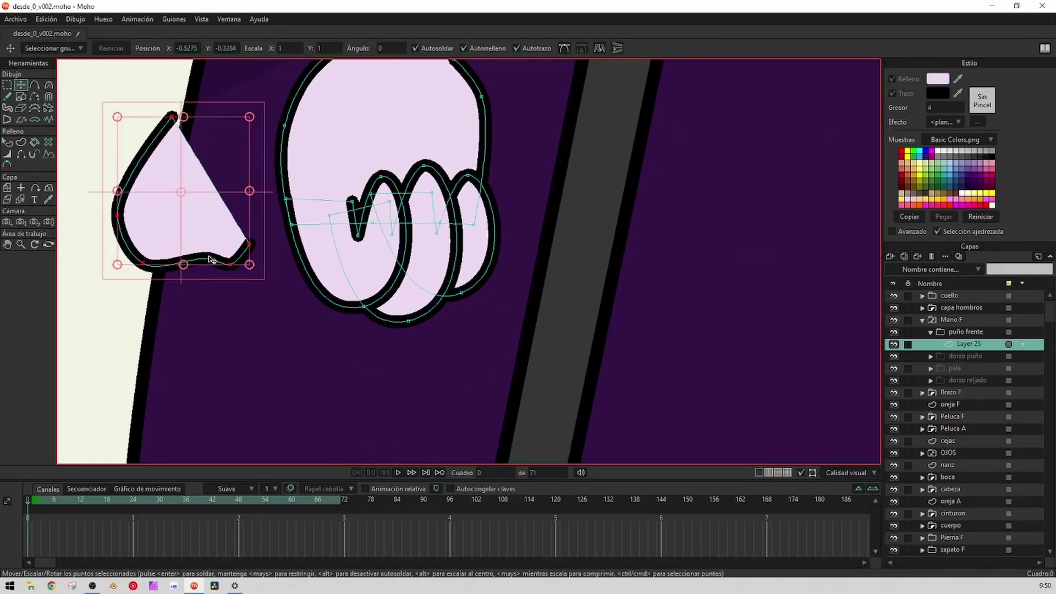
scroll(184, 229, "down", 4)
left_click(198, 244)
left_click_drag(201, 248, 205, 226)
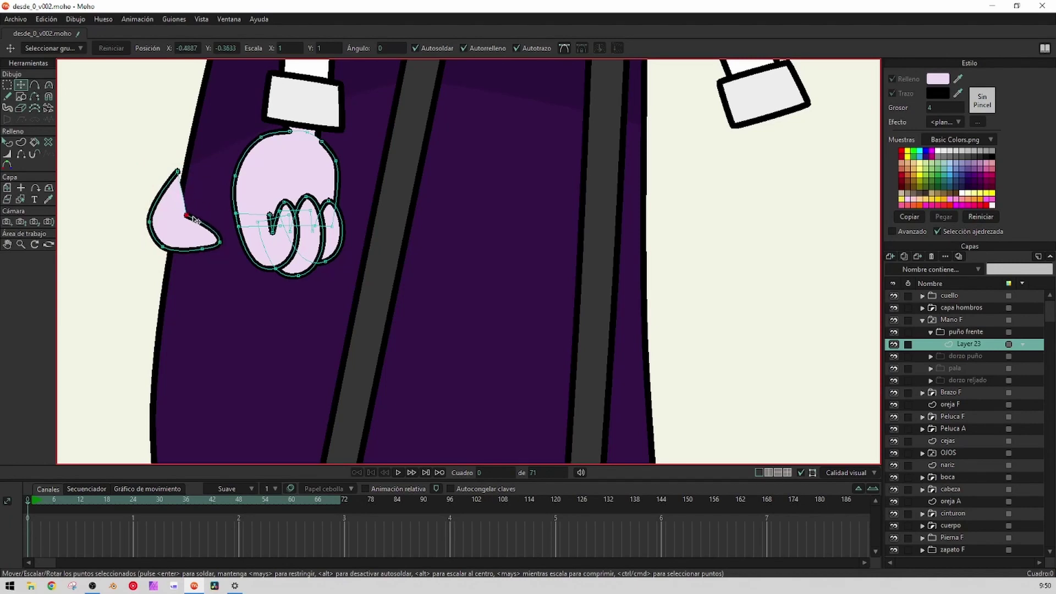
Add a point on the thumb's upper inner edge, hide the closing outline and taper the stroke there to 0 width
scroll(204, 224, "up", 3)
key("a")
left_click_drag(177, 183, 208, 161)
key("h")
key("w")
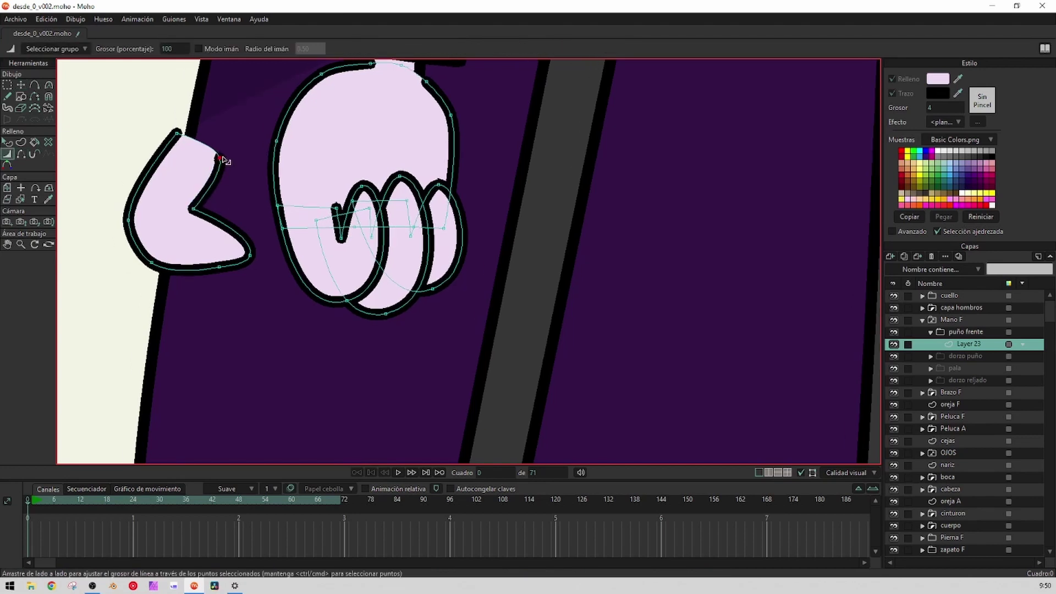
scroll(174, 204, "up", 1)
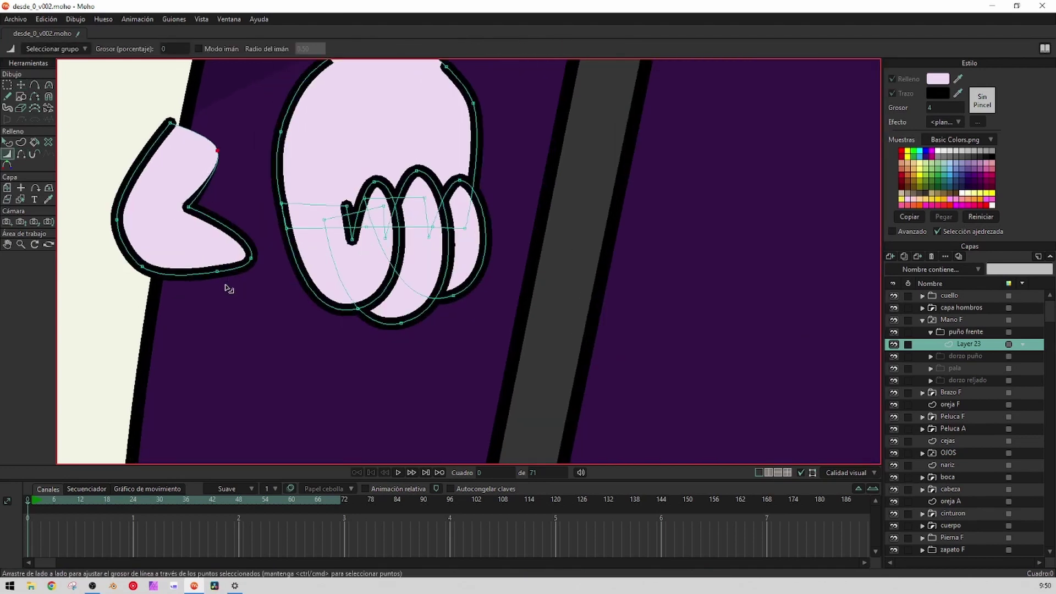
Refine the thumb by raising its tip and adjusting its lower edge, inner corner and tapered upper point
key("t")
left_click_drag(251, 259, 259, 241)
left_click_drag(219, 268, 211, 253)
left_click_drag(190, 207, 187, 214)
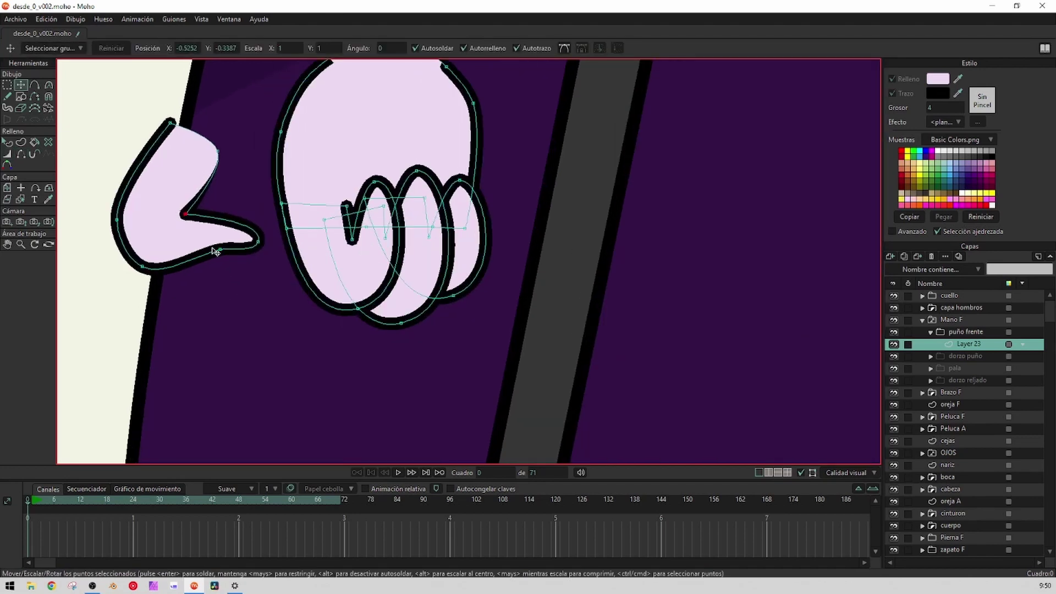
left_click_drag(215, 250, 221, 257)
left_click_drag(242, 244, 221, 261)
left_click_drag(218, 152, 236, 167)
Move the thumb onto the palm and bring its shape in front of the fingers
left_click_drag(178, 195, 309, 134)
key("q")
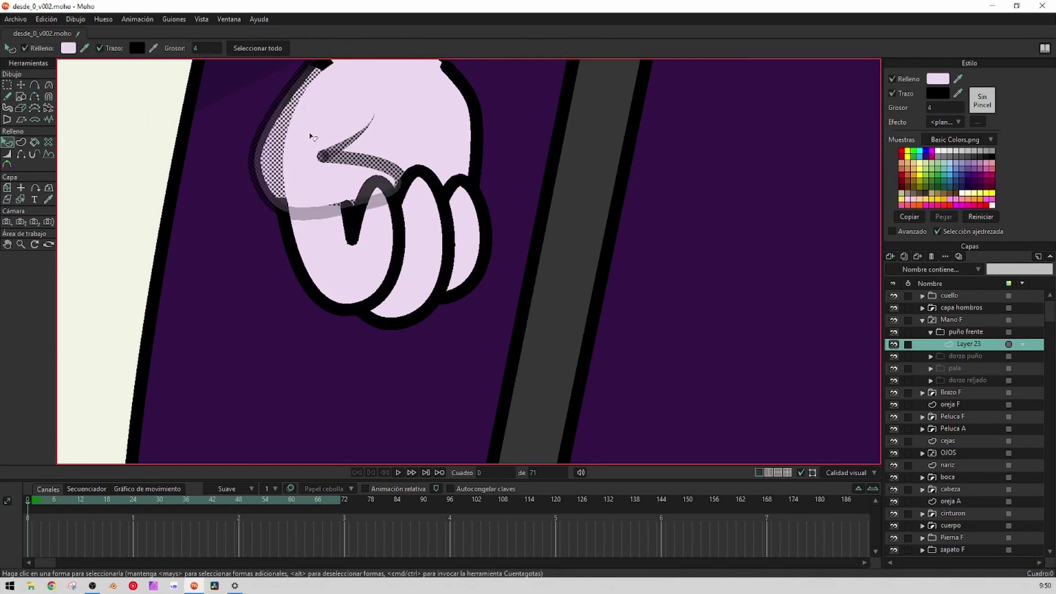
key("Up")
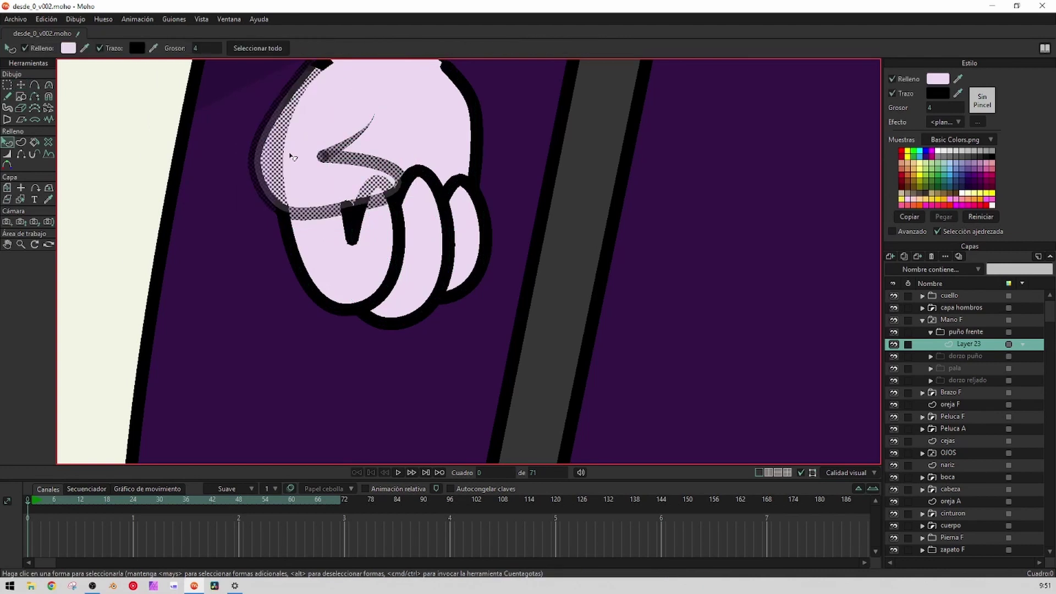
left_click(209, 194)
scroll(215, 221, "down", 4)
scroll(226, 212, "up", 6)
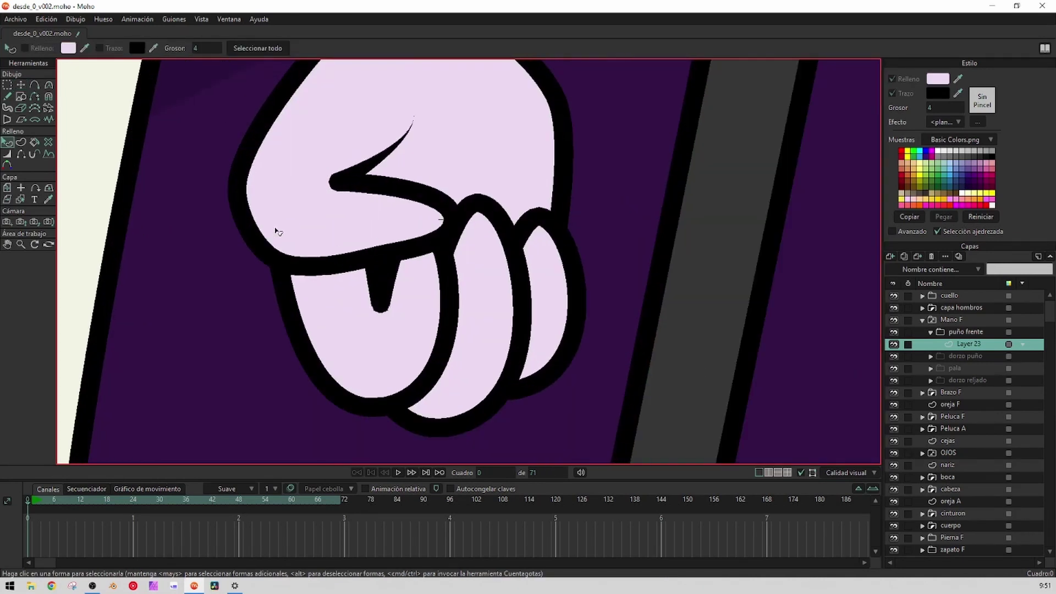
Join the thumb's upper end to the palm outline and push its outer edge and base outward
key("t")
left_click_drag(317, 88, 315, 176)
left_click_drag(317, 137, 343, 128)
left_click_drag(234, 279, 218, 271)
left_click_drag(271, 347, 266, 351)
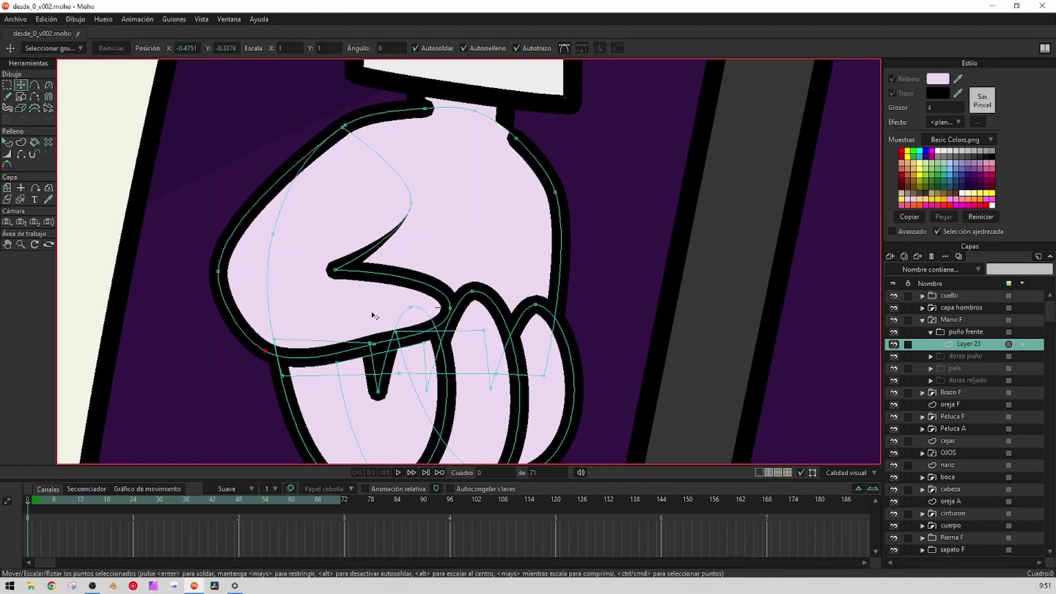
Adjust the thumb's tip and inner corner, and the curve of its tapered crease line
left_click_drag(450, 309, 448, 317)
left_click_drag(335, 270, 343, 273)
left_click_drag(411, 202, 559, 241)
key("c")
scroll(560, 241, "down", 4)
scroll(559, 242, "down", 4)
key("q")
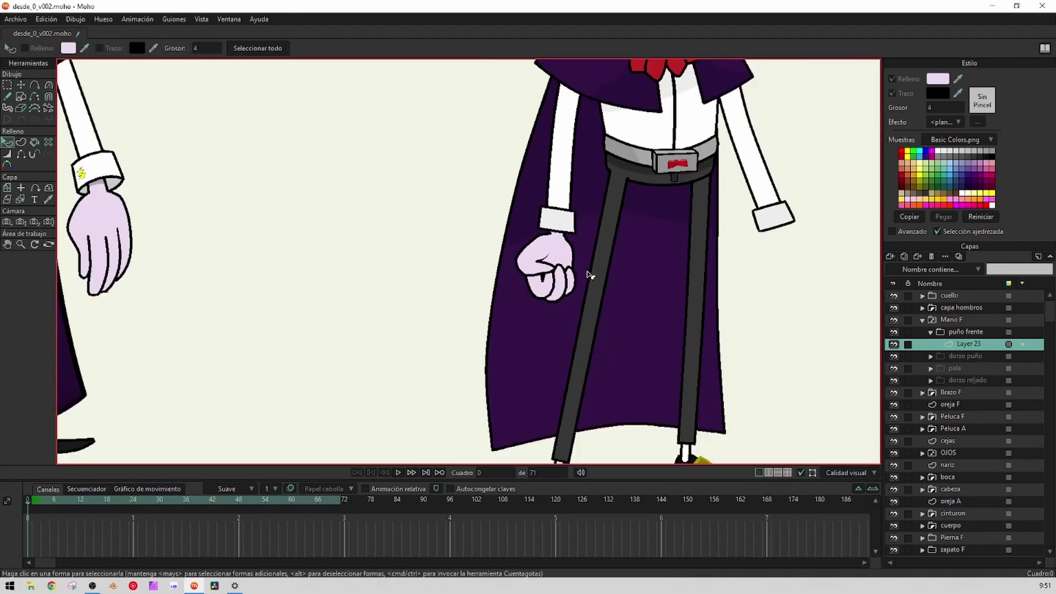
Shift the first finger's tip and separation line toward the thumb side and raise its hidden upper points beneath the thumb
scroll(590, 275, "up", 8)
key("t")
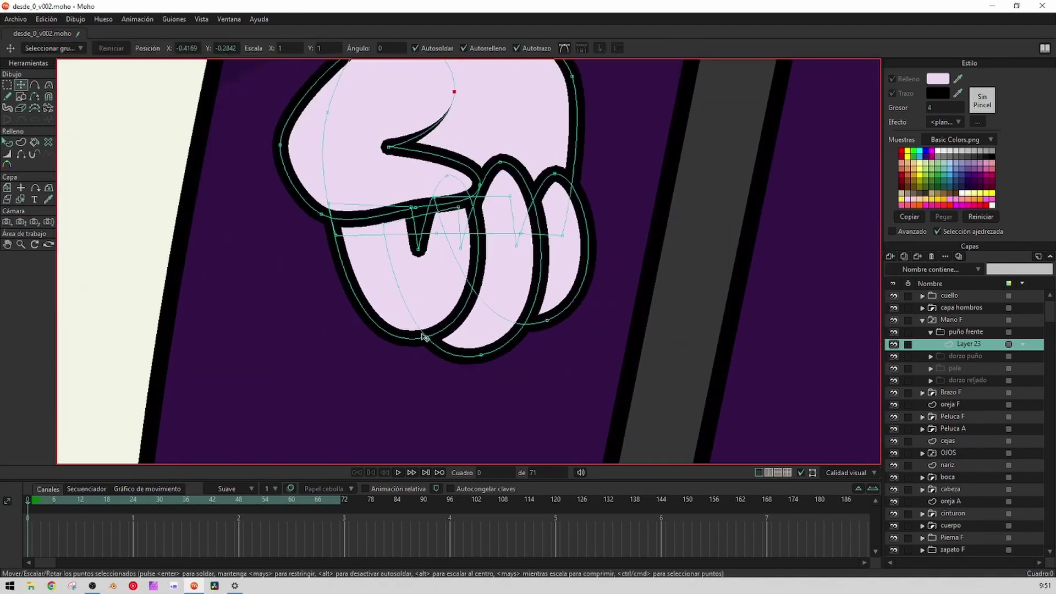
left_click_drag(428, 341, 408, 246)
left_click(411, 211)
left_click_drag(332, 203, 328, 190)
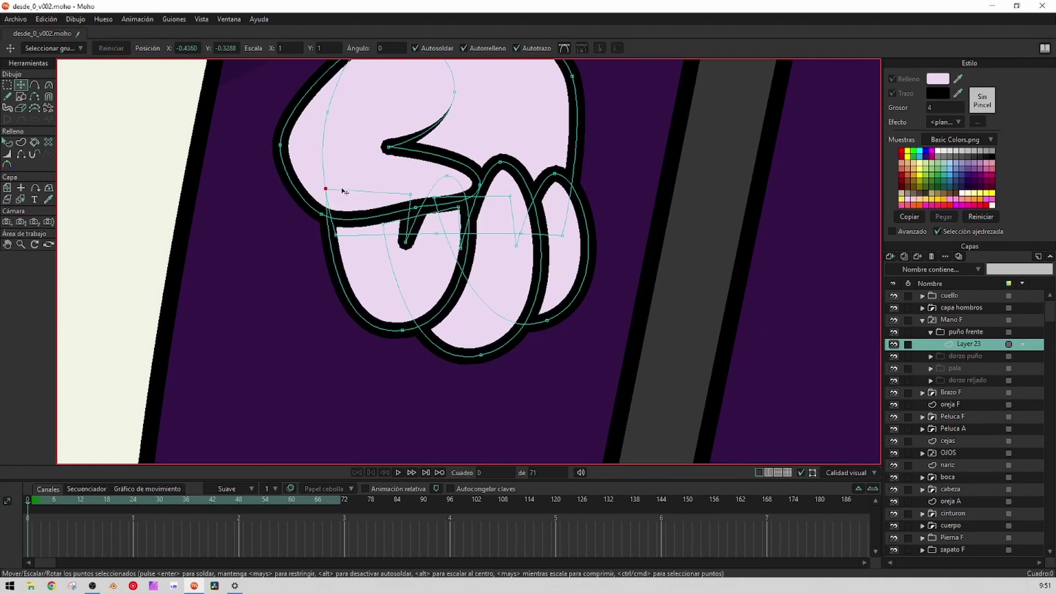
left_click_drag(415, 195, 418, 184)
left_click_drag(446, 176, 439, 174)
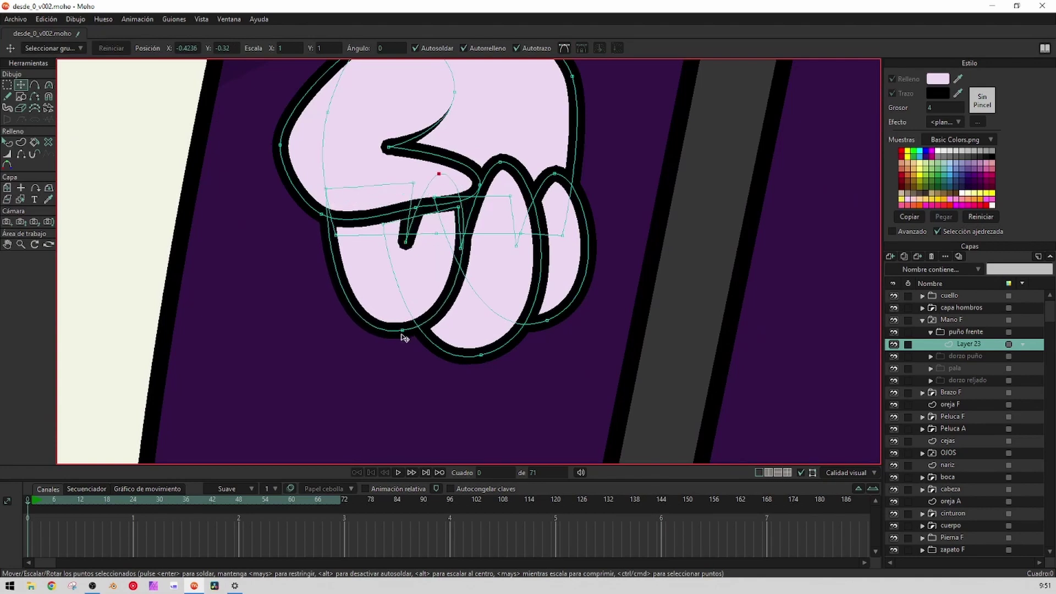
Nudge the first finger's tip and adjust the curvature at that tip and at the second finger's top
left_click_drag(402, 331, 398, 333)
key("c")
left_click_drag(467, 324, 498, 326)
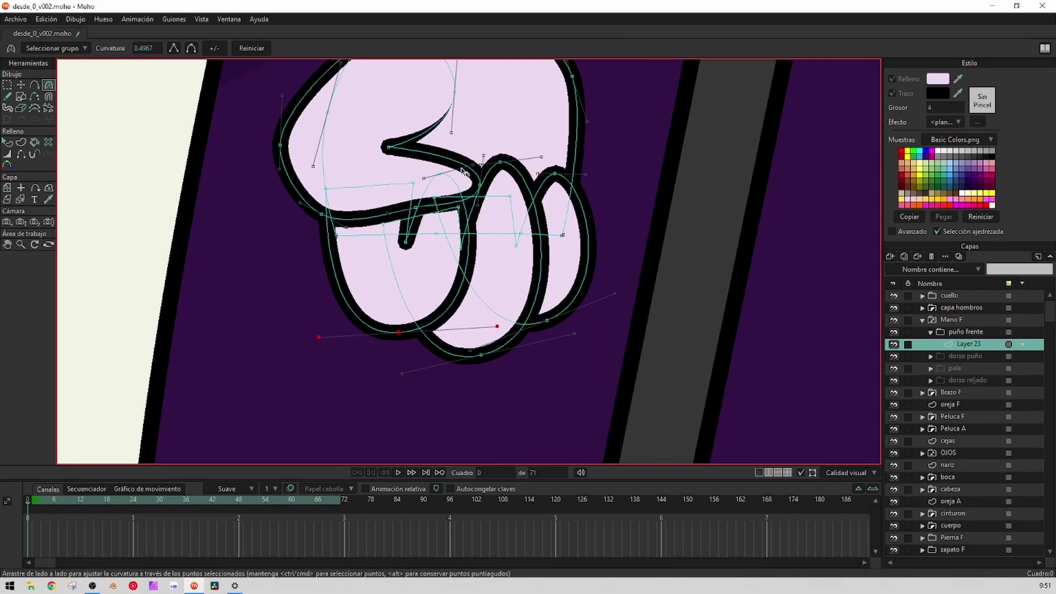
left_click_drag(472, 165, 471, 166)
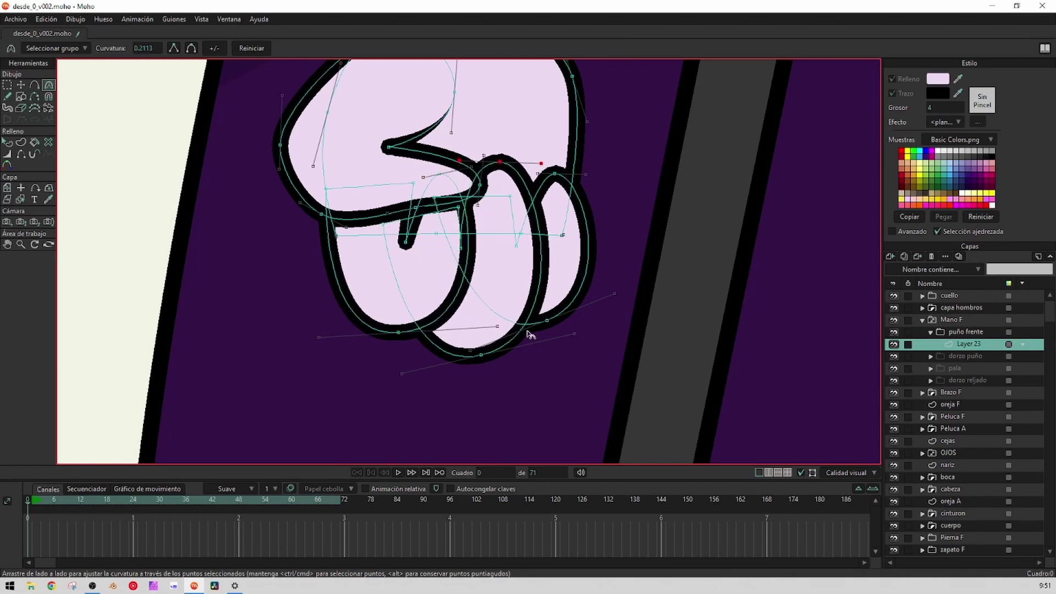
Move the third finger's lower outline point outward to refine the rounded bottom of the front fist
scroll(557, 259, "down", 3)
scroll(558, 260, "up", 3)
key("t")
scroll(572, 253, "up", 2)
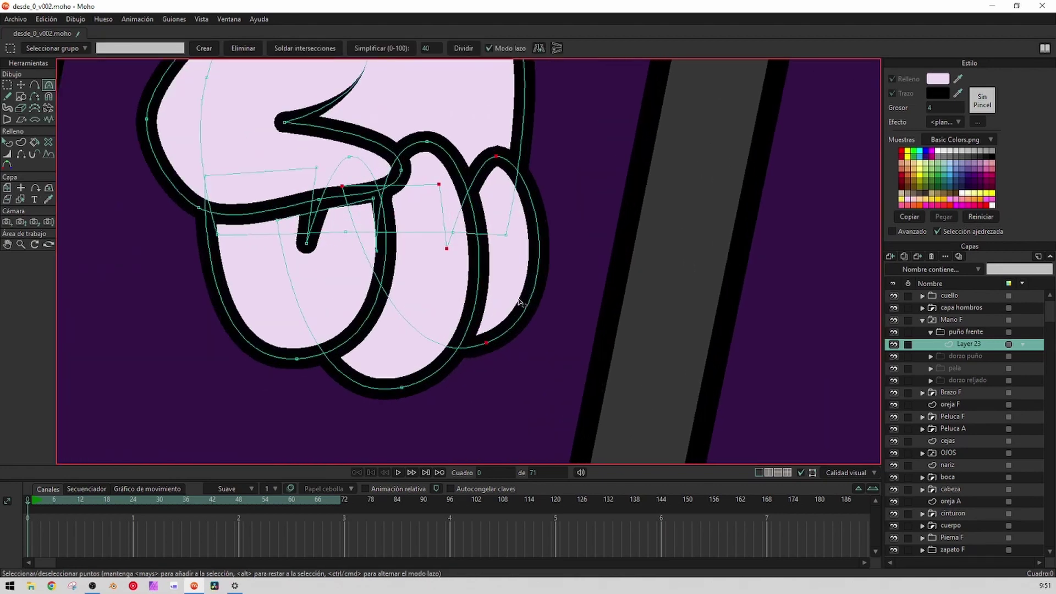
left_click_drag(498, 361, 520, 331)
key("q")
scroll(620, 334, "down", 5)
scroll(616, 330, "up", 4)
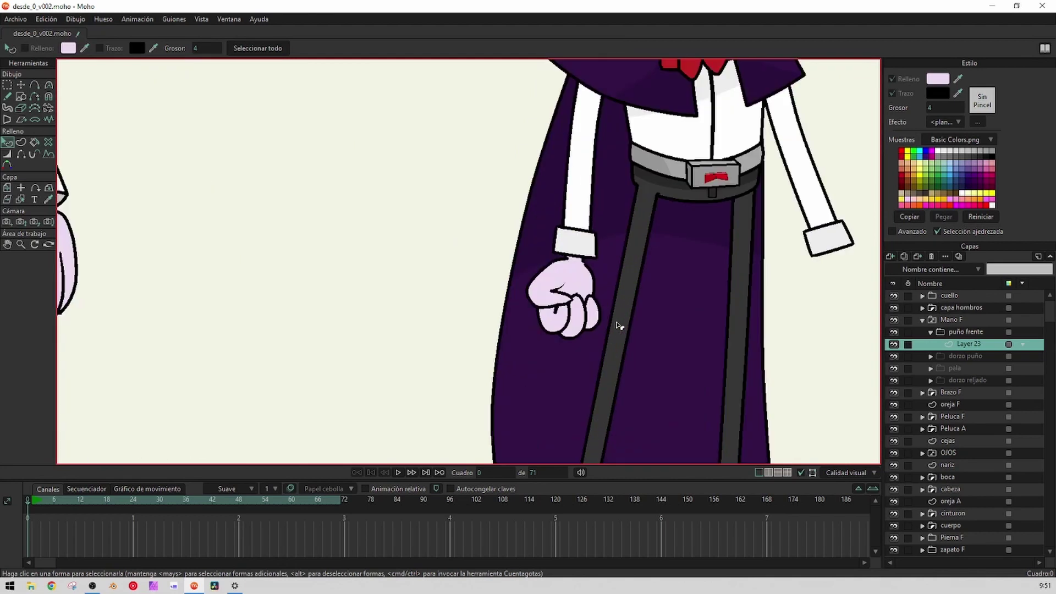
scroll(620, 326, "down", 3)
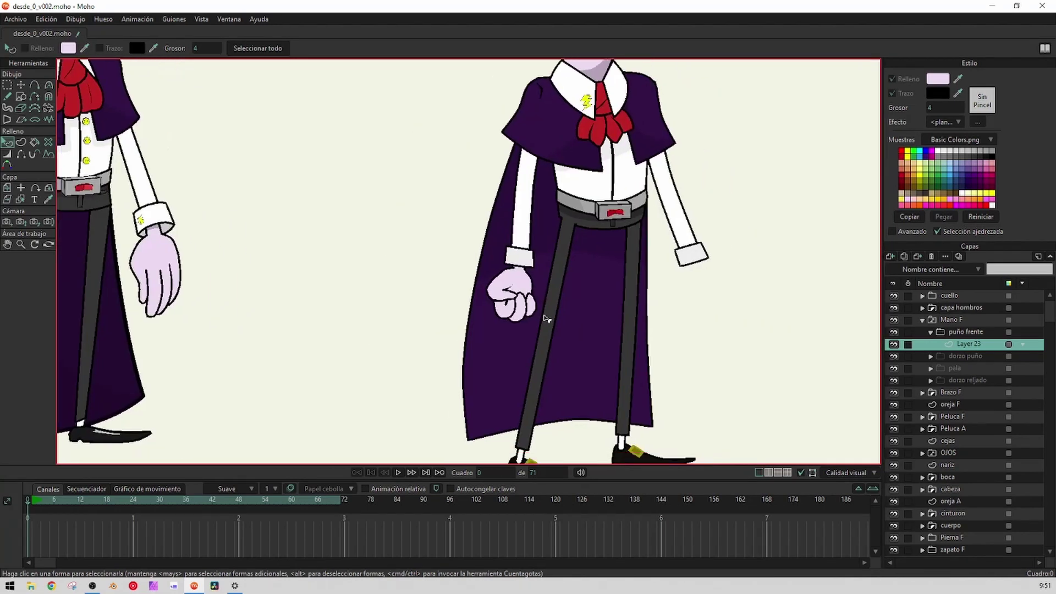
Collapse the puño frente and Mano F groups and duplicate the whole Mano F hand group
left_click(930, 332)
left_click(923, 320)
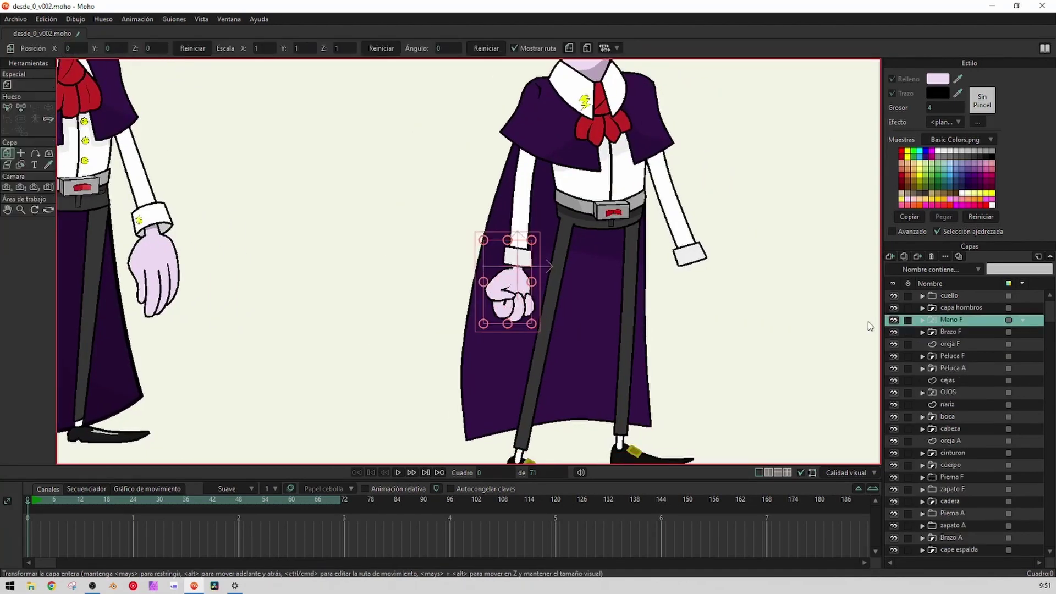
left_click_drag(686, 312, 601, 280)
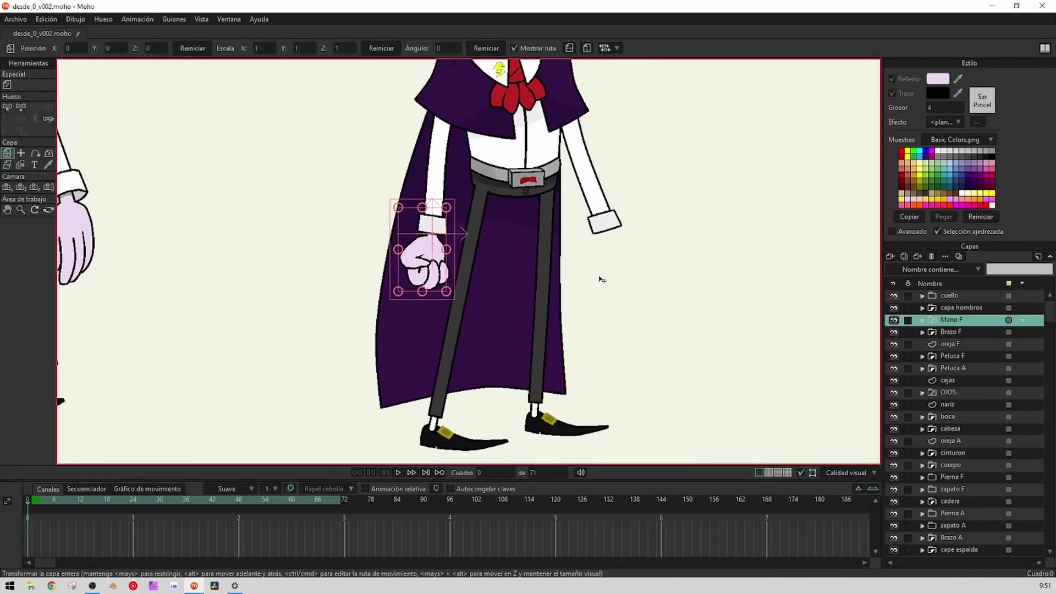
left_click(904, 256)
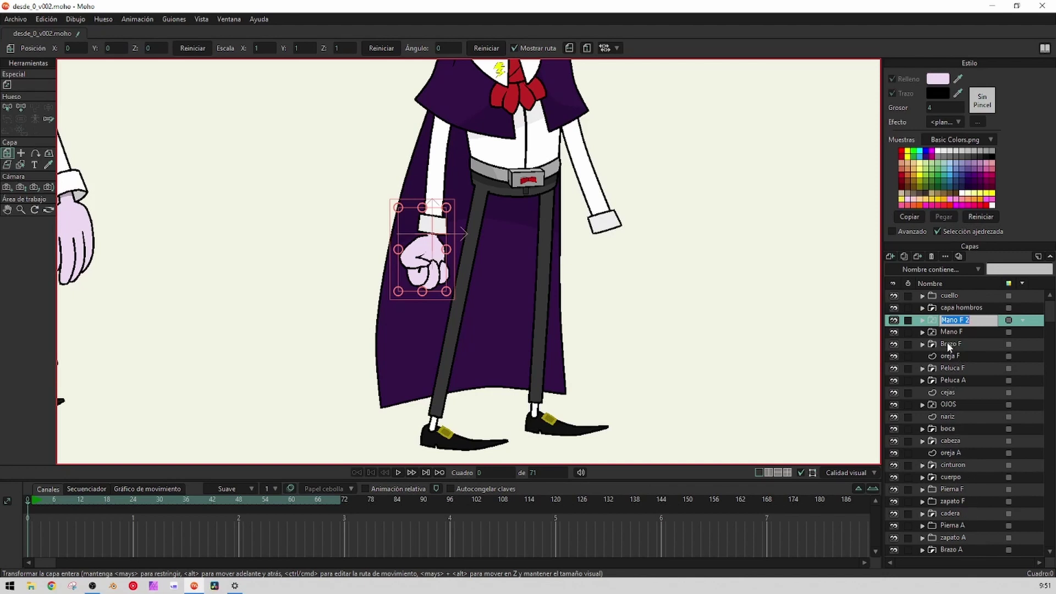
key("Return")
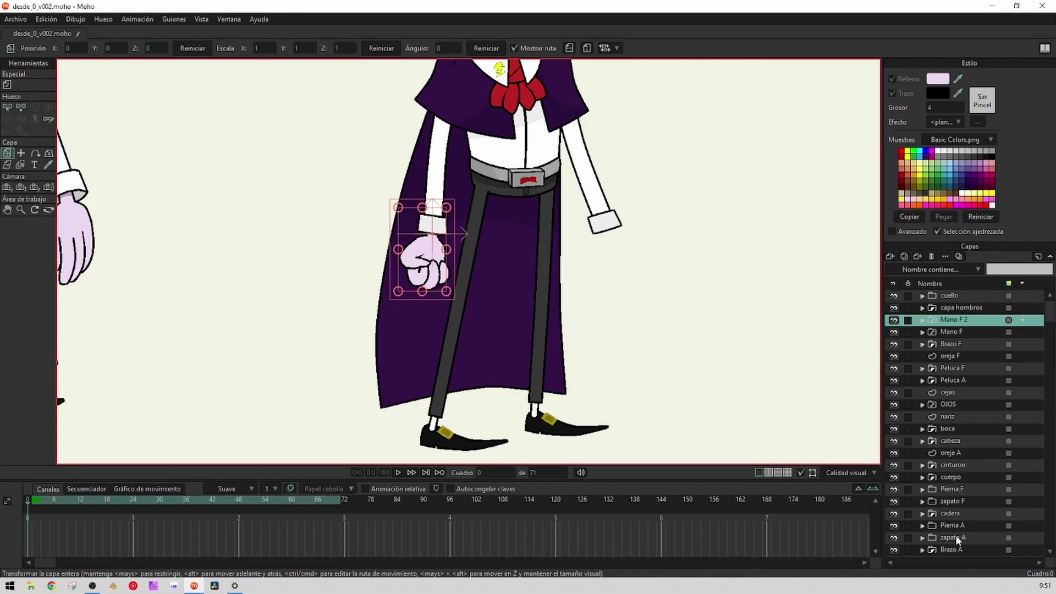
Rename the duplicated hand group as Mano A and place it directly beneath Brazo A in the layer order
scroll(958, 540, "down", 1)
left_click(958, 515)
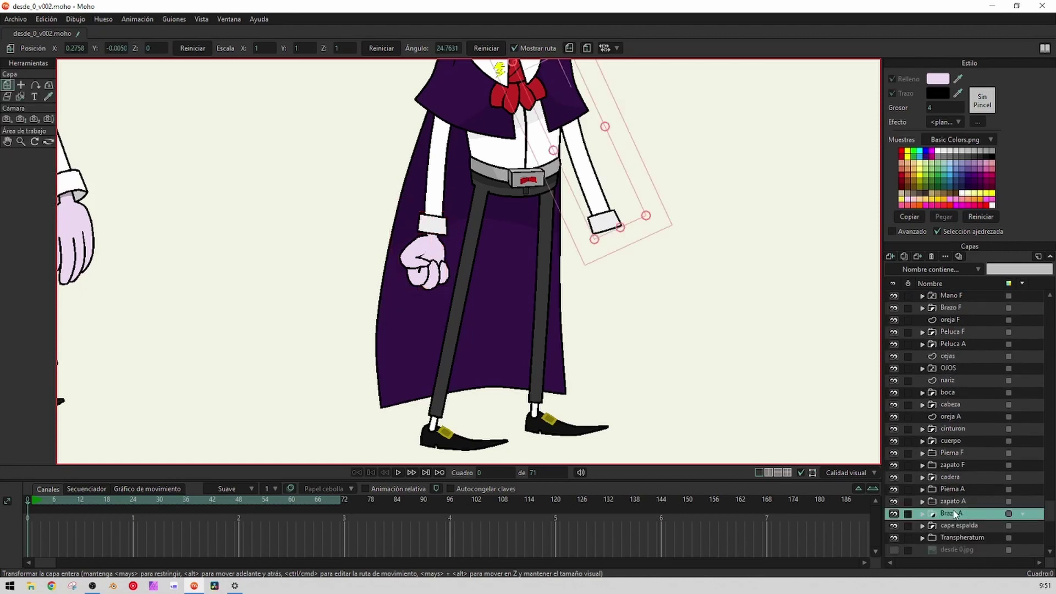
scroll(960, 355, "up", 1)
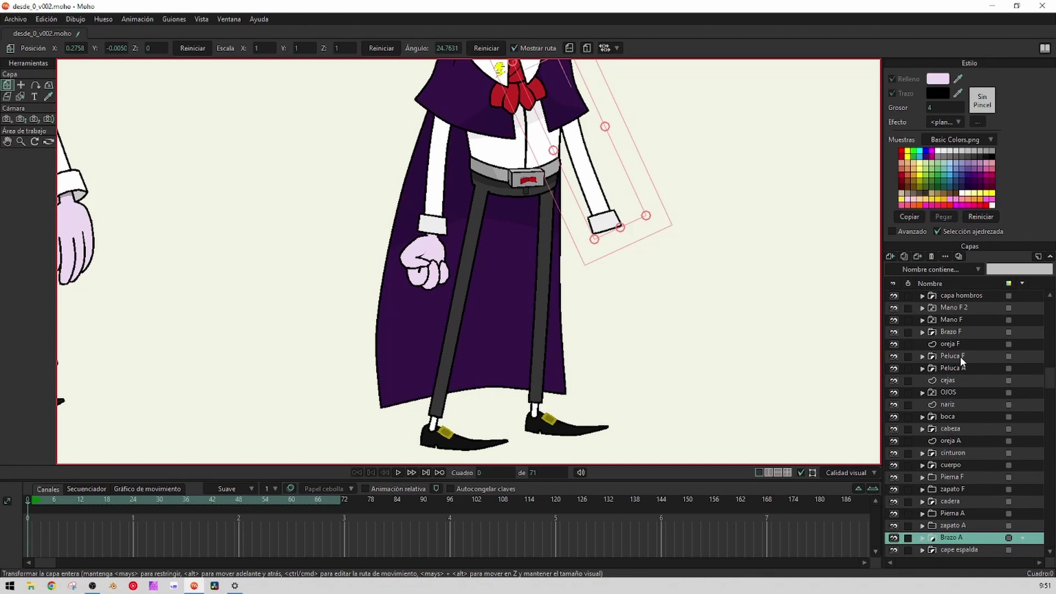
double_click(953, 307)
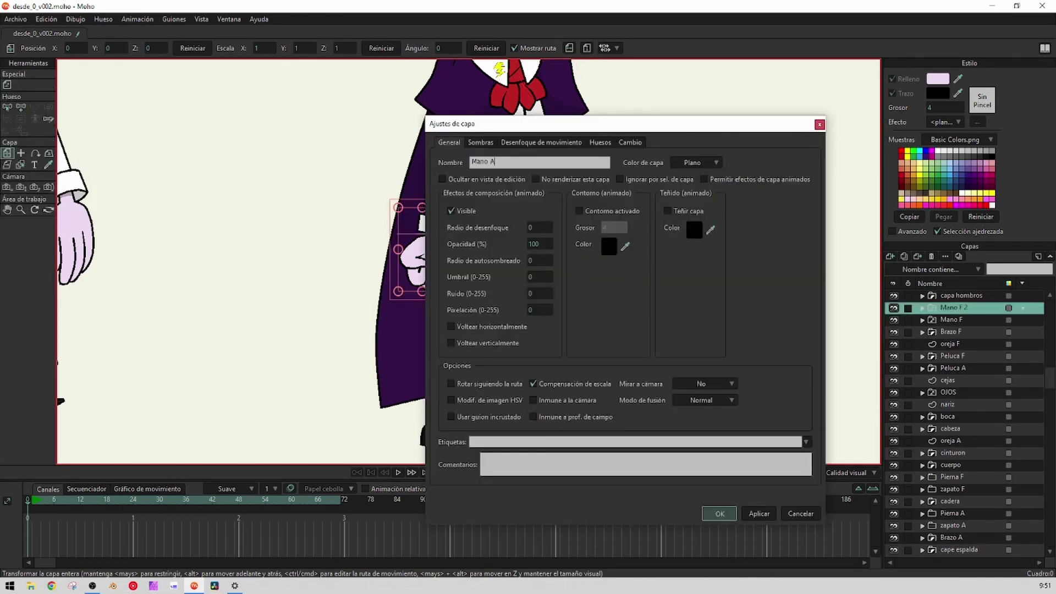
key("Return")
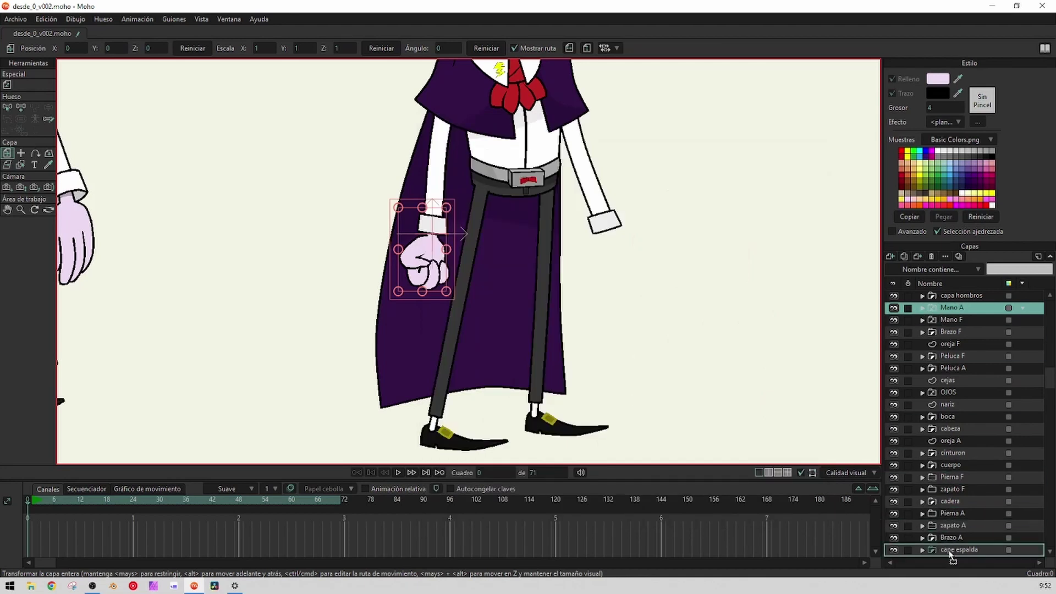
left_click_drag(954, 542, 956, 546)
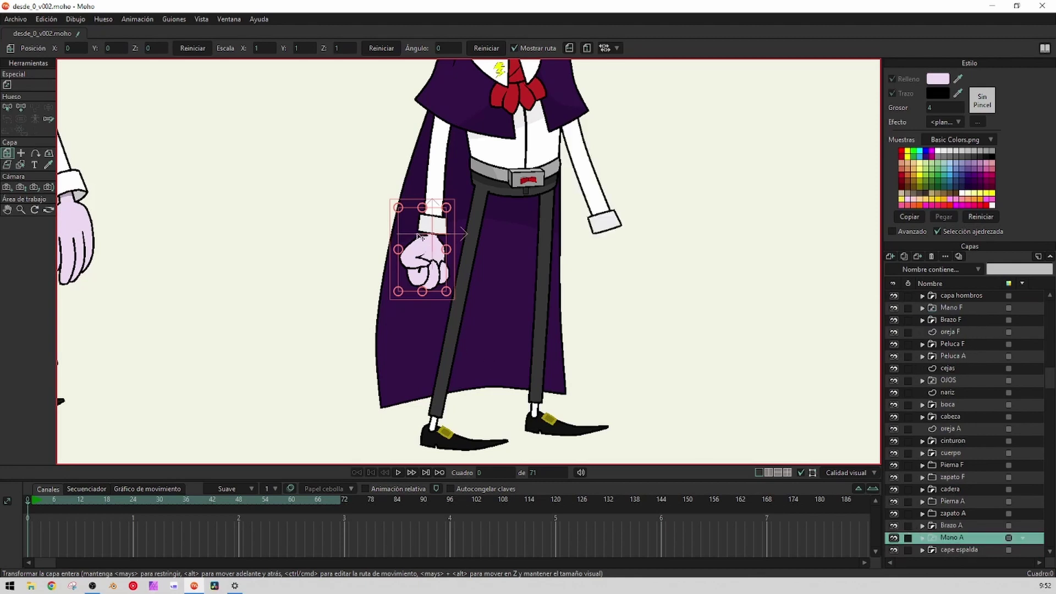
Mirror Mano A horizontally and position it under the back arm's cuff, rotated to about 4.9 degrees
left_click_drag(421, 250, 599, 251)
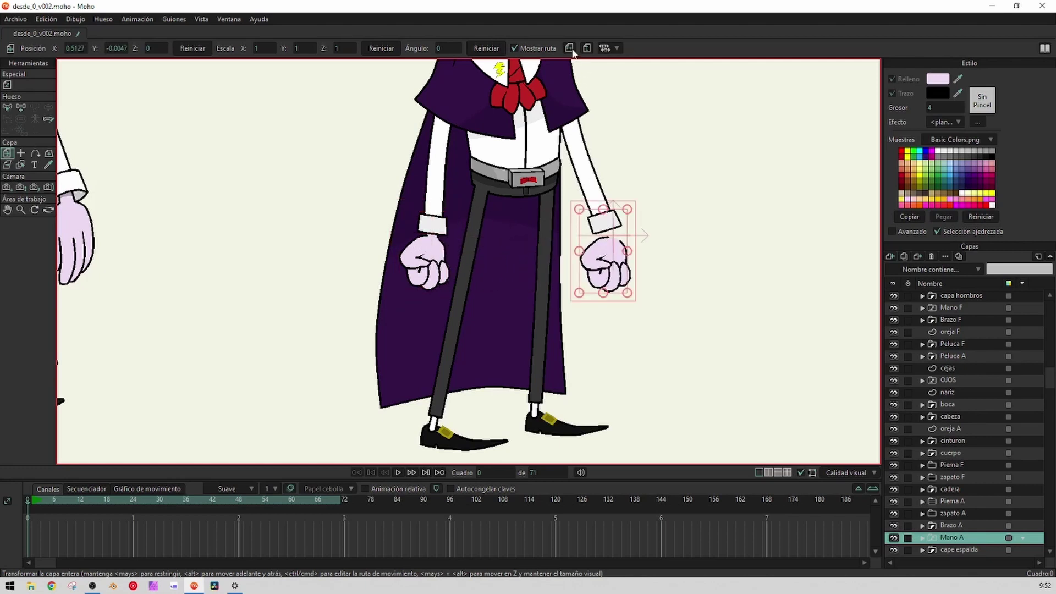
scroll(639, 287, "up", 2)
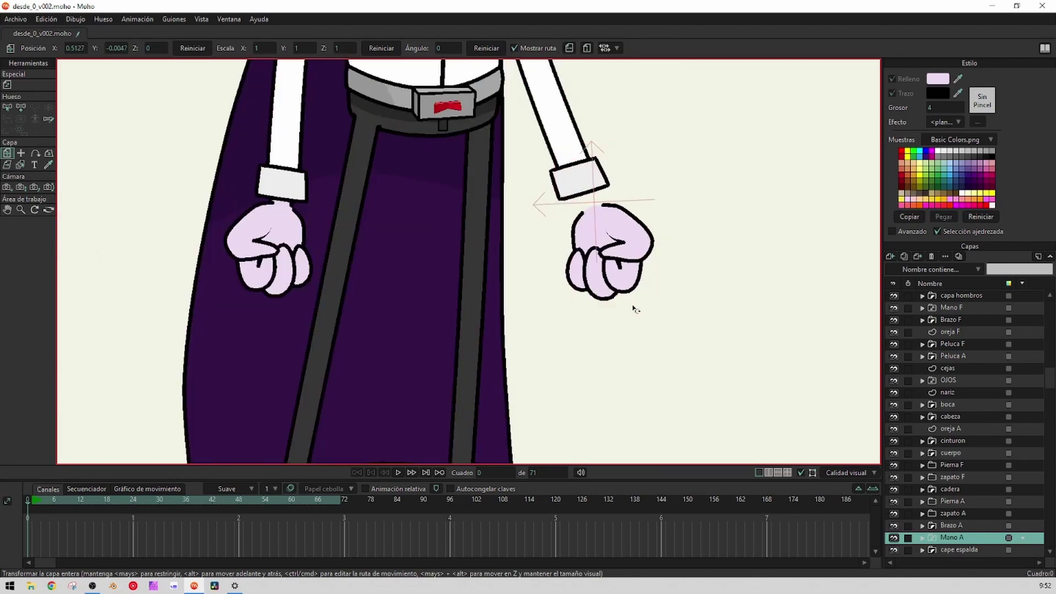
left_click_drag(636, 309, 583, 186)
left_click_drag(612, 233, 575, 203)
Move the Mano A group directly above Brazo A in the layer order
left_click(947, 525)
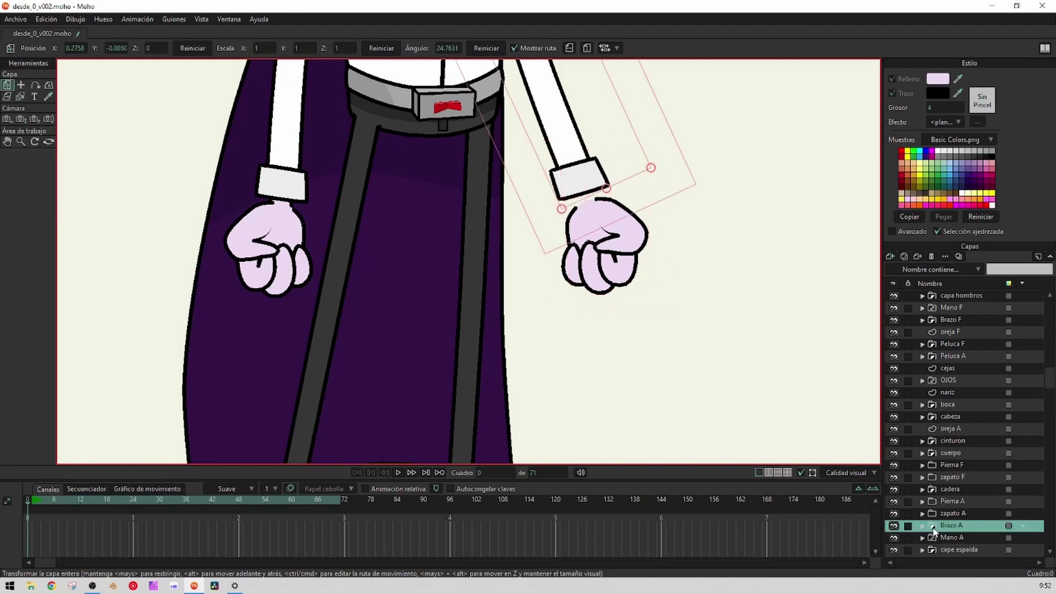
left_click(923, 526)
left_click(924, 526)
left_click(942, 539)
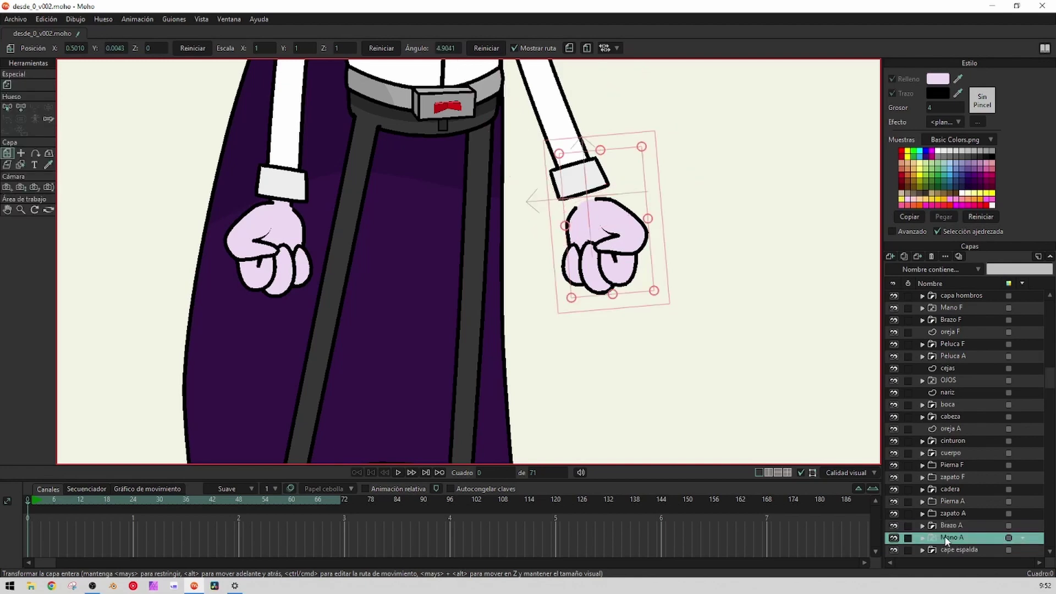
left_click_drag(947, 541, 959, 525)
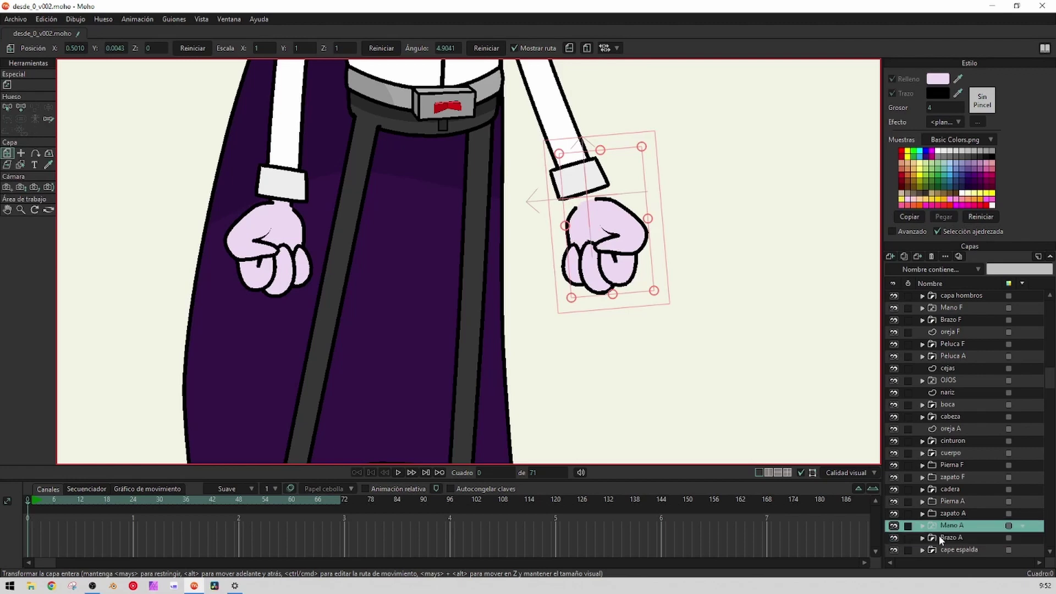
On Brazo A's puño layer, draw a four-sided wrist shape with pale pink fill and black outline between cuff and hand
left_click(939, 538)
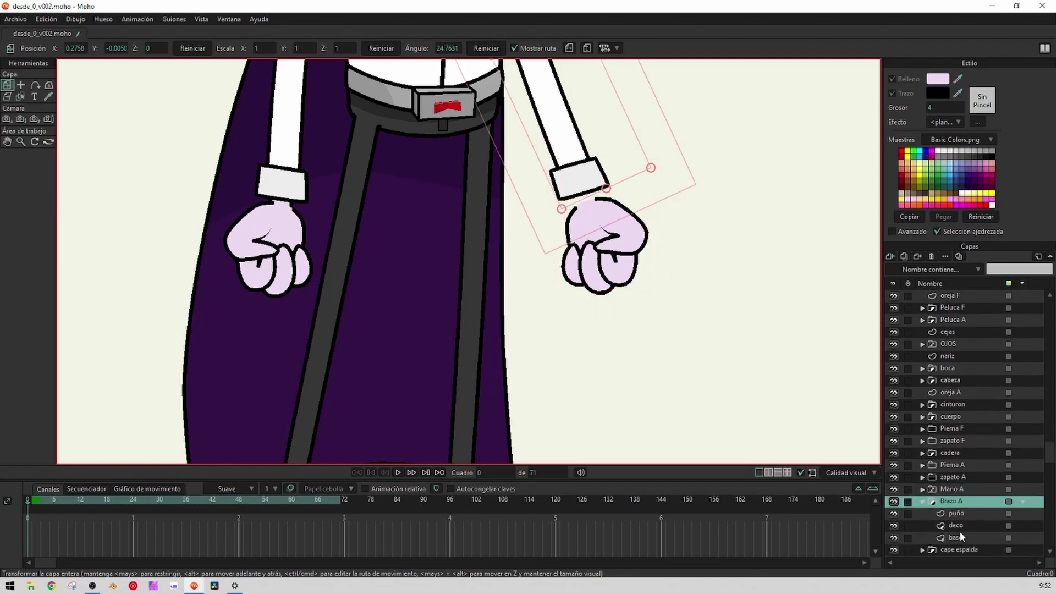
left_click(959, 536)
left_click(963, 528)
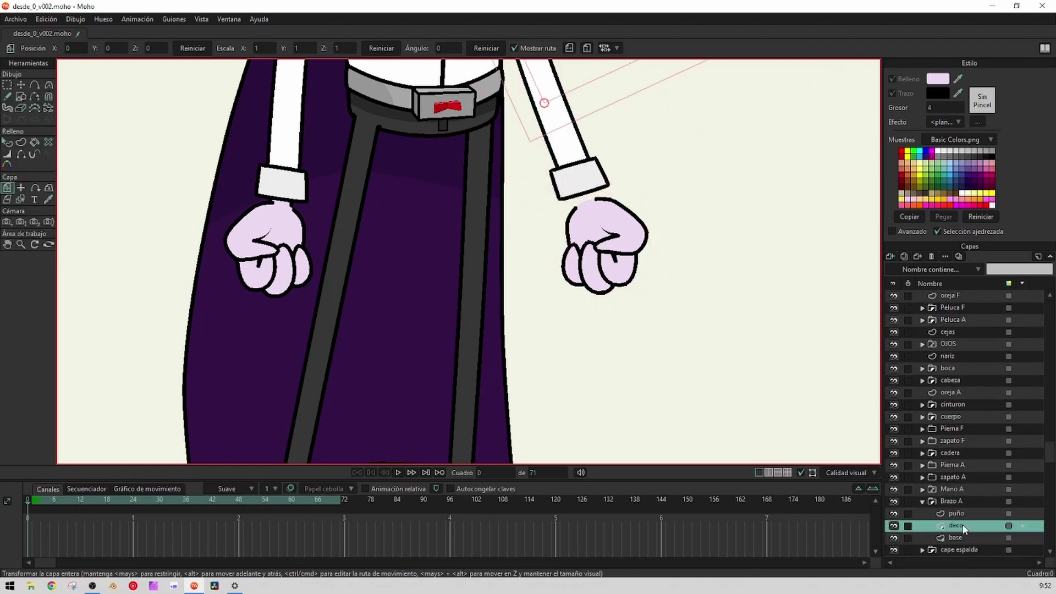
left_click(958, 514)
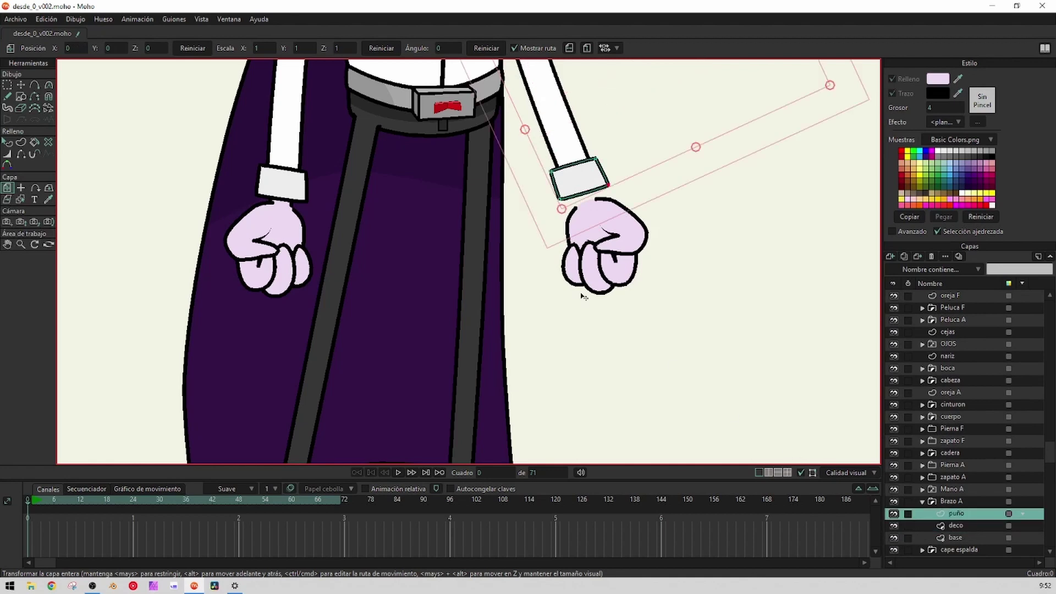
scroll(613, 251, "up", 2)
left_click_drag(609, 196, 486, 262)
key("a")
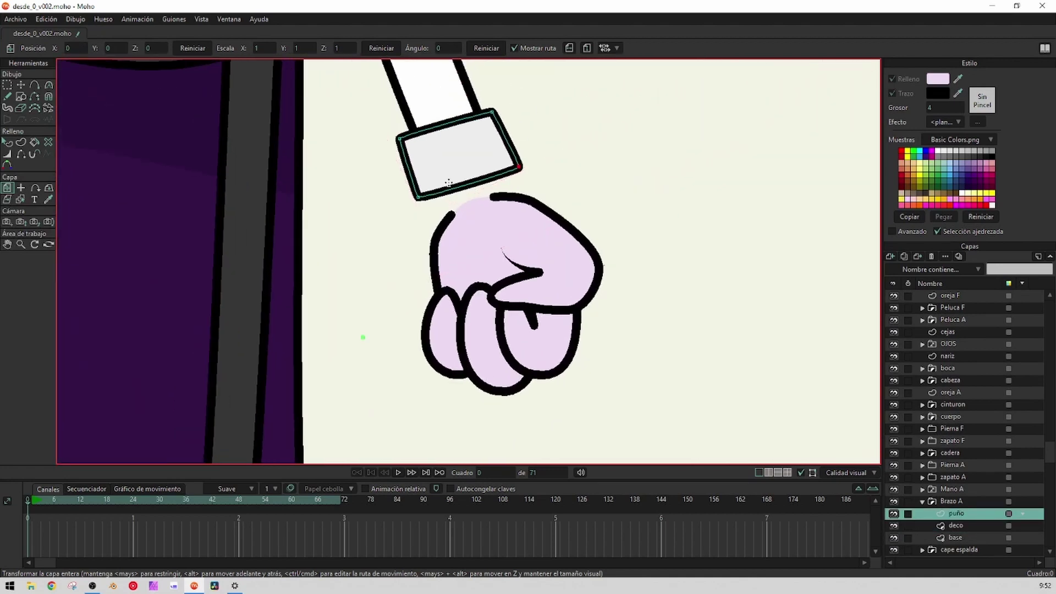
left_click_drag(443, 177, 507, 216)
left_click_drag(506, 216, 440, 177)
key("q")
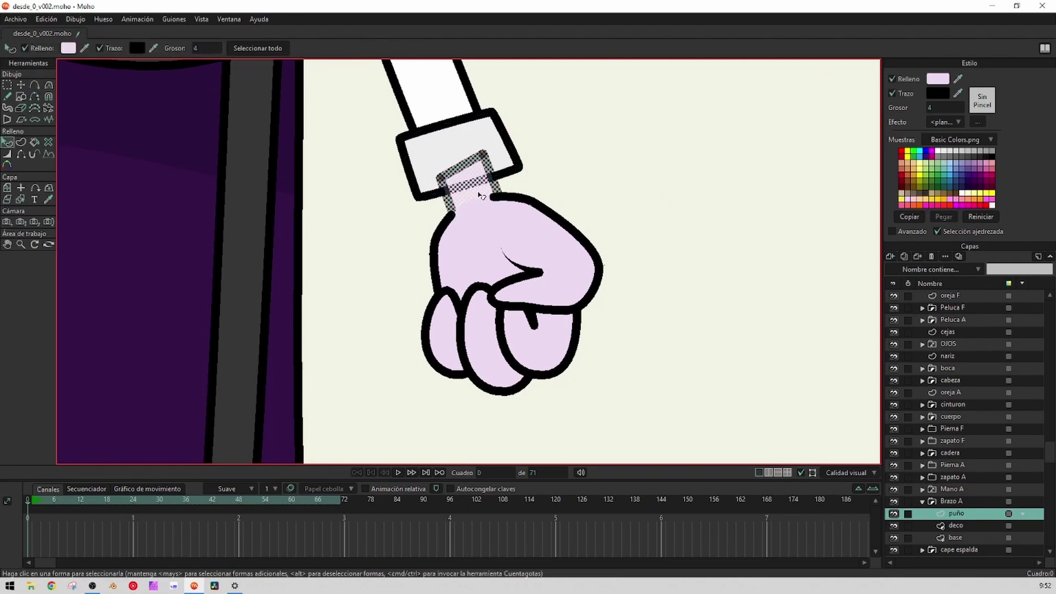
Send the pink wrist shape behind the cuff shape on the puño layer
left_click(487, 138)
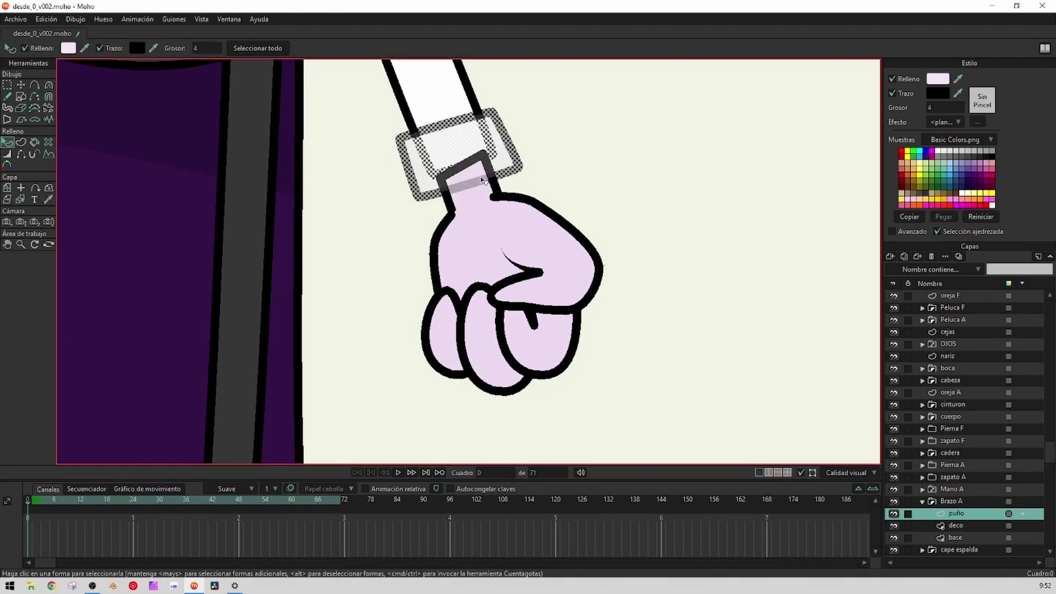
left_click(482, 178)
key("Down")
left_click(562, 184)
scroll(565, 186, "down", 3)
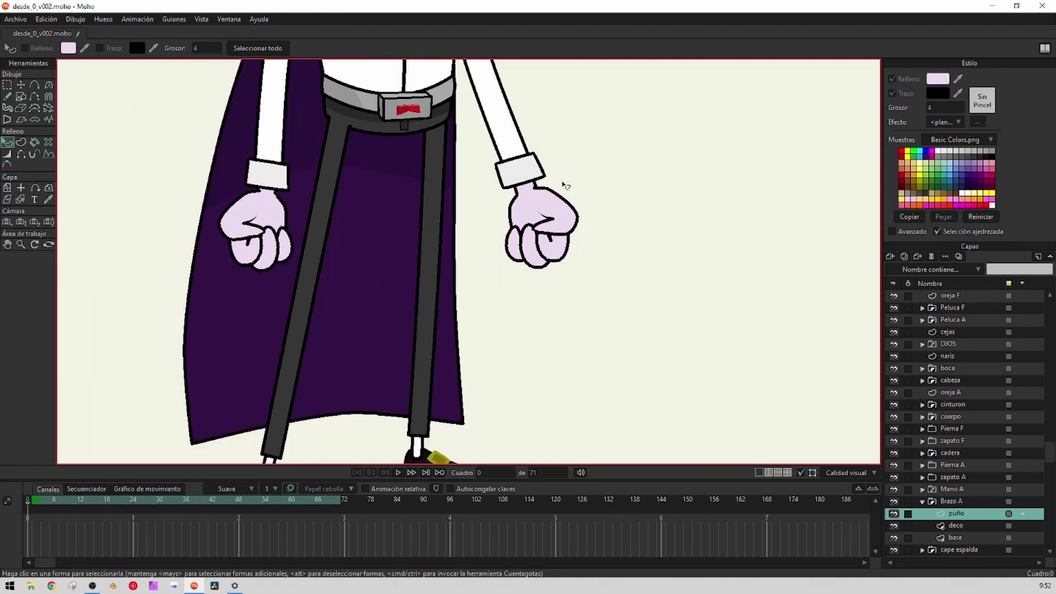
scroll(565, 185, "down", 3)
scroll(565, 186, "up", 5)
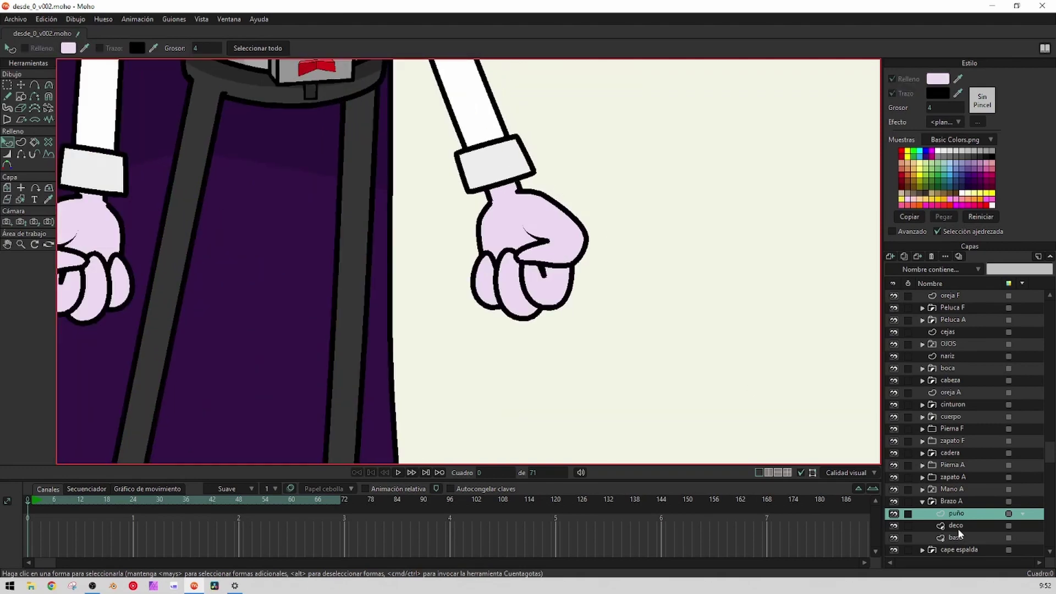
Collapse Brazo A and nudge the Mano A fist slightly closer to the back arm's wrist
left_click(924, 502)
scroll(552, 237, "up", 2)
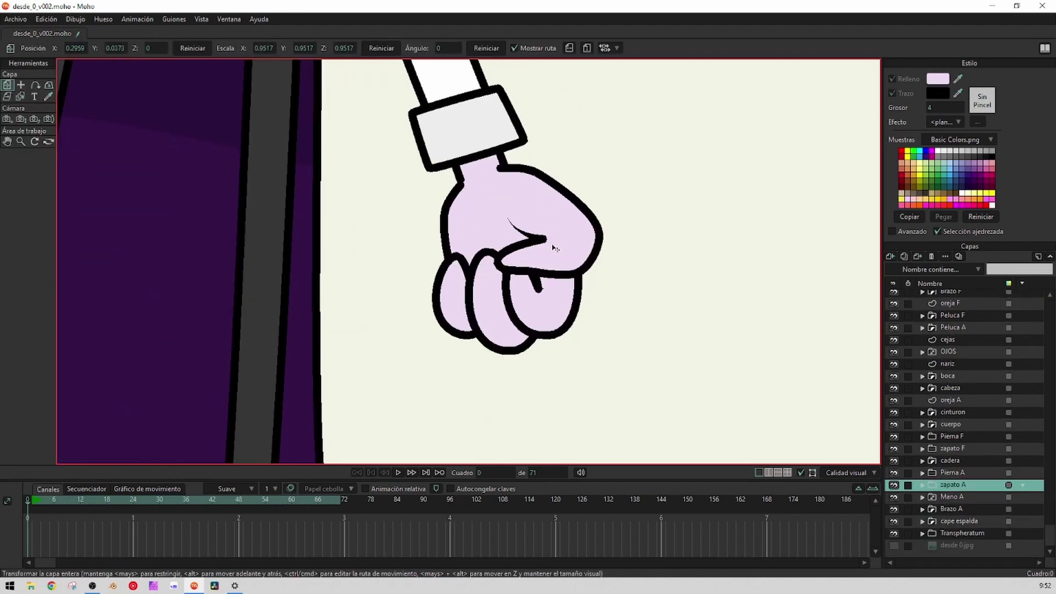
left_click(931, 498)
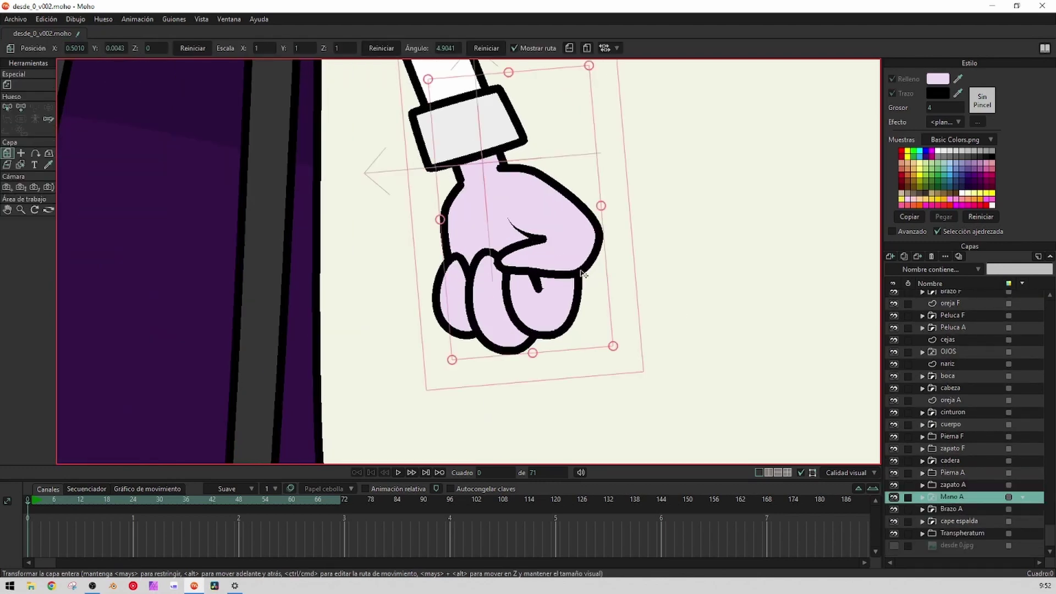
left_click_drag(585, 274, 576, 267)
scroll(577, 267, "down", 4)
scroll(594, 266, "down", 4)
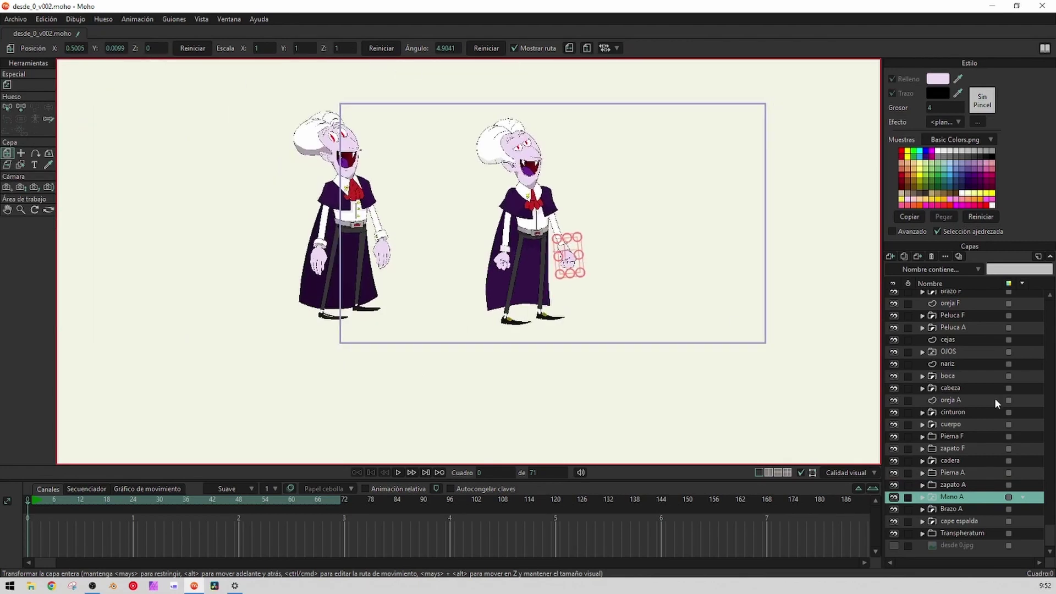
Shift the Mano A fist up and inward over the cuff, to about X 0.467 and Y 0.043
scroll(634, 279, "up", 6)
scroll(633, 363, "down", 4)
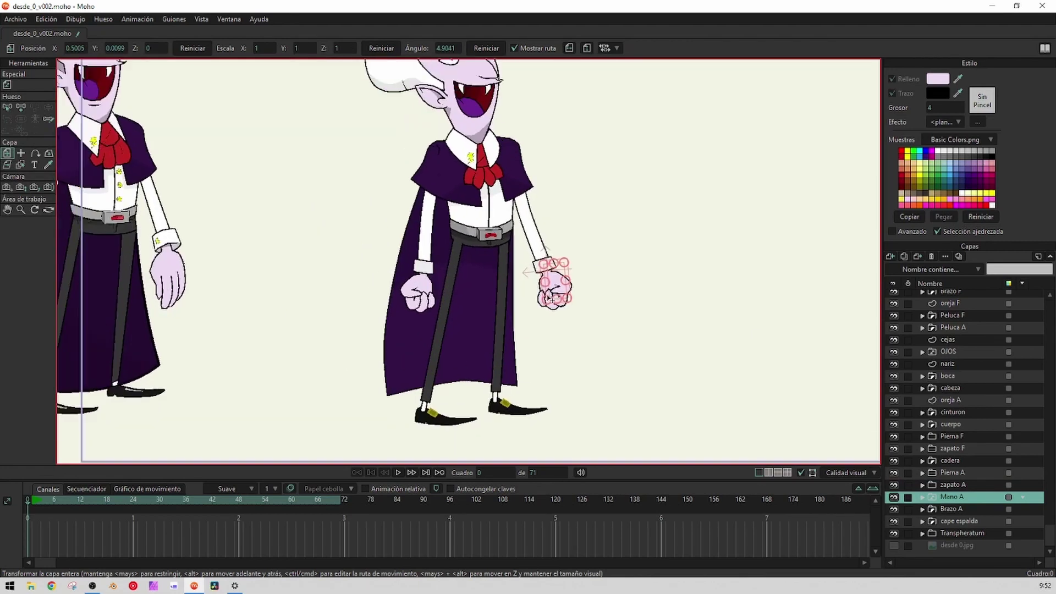
scroll(552, 327, "up", 2)
scroll(552, 328, "up", 2)
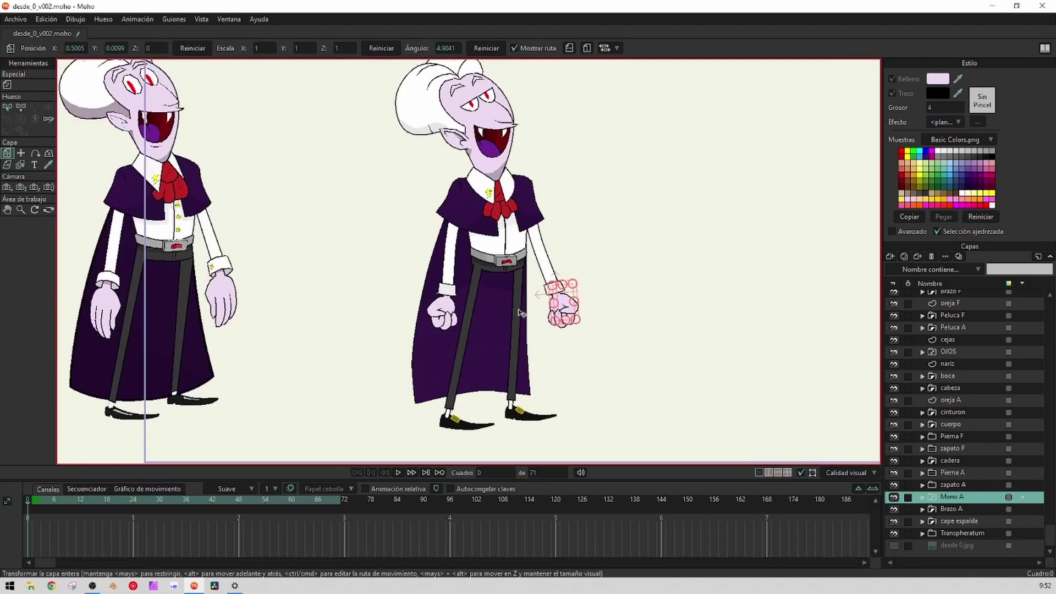
scroll(560, 314, "up", 3)
left_click_drag(572, 308, 555, 294)
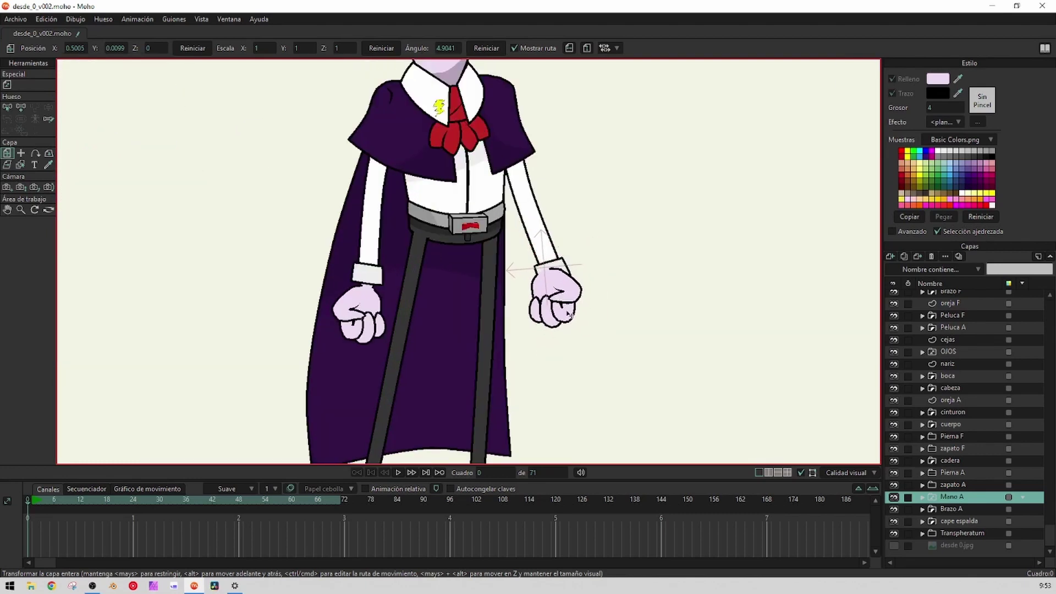
Shorten the back arm by moving the lower end points of Brazo A's base layer up and inward
left_click(923, 510)
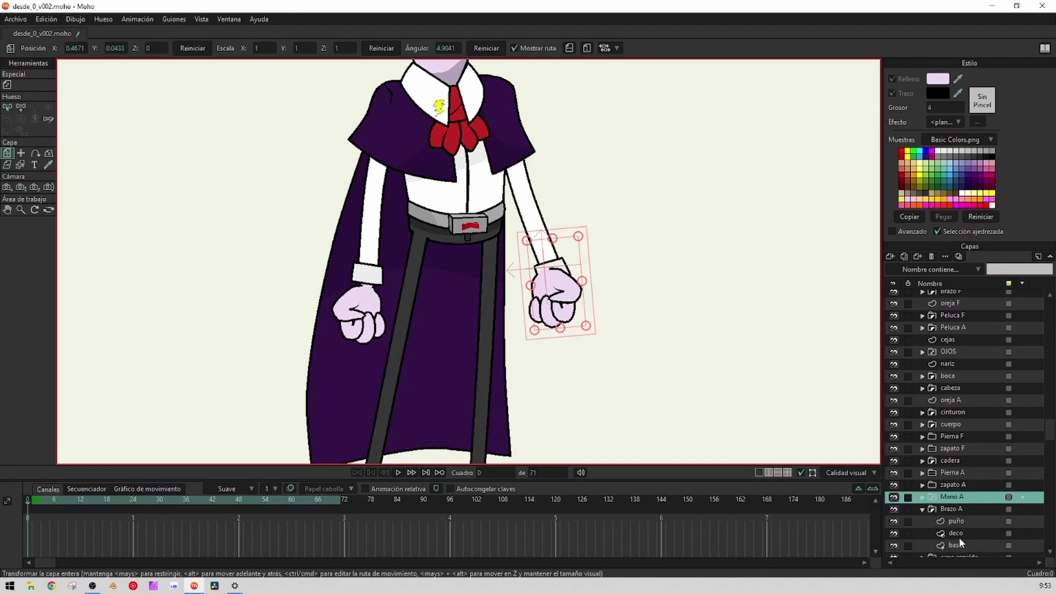
left_click(955, 545)
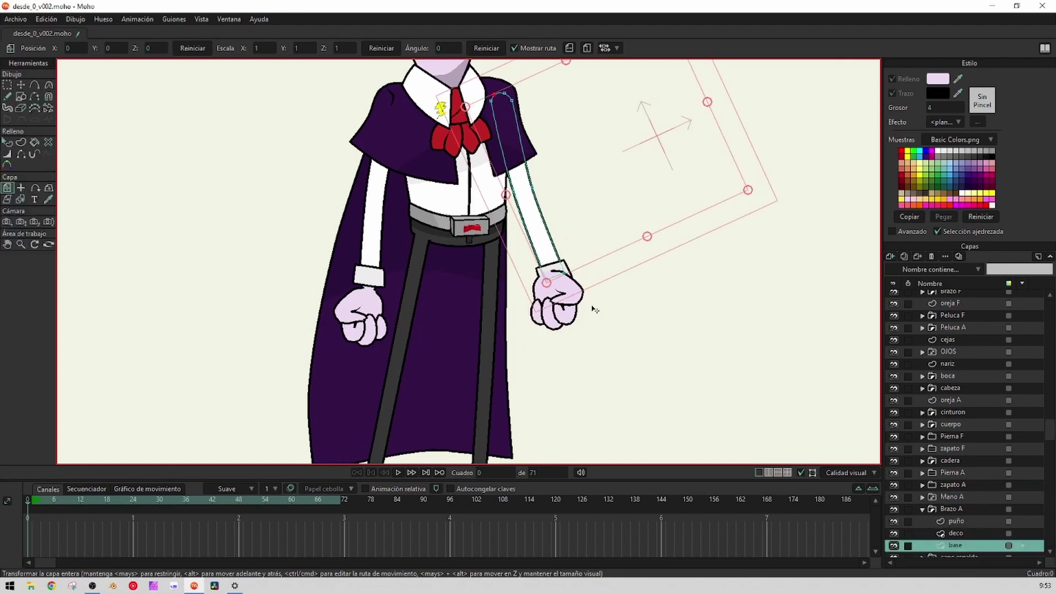
key("g")
left_click_drag(628, 271, 603, 322)
scroll(603, 321, "up", 3)
key("t")
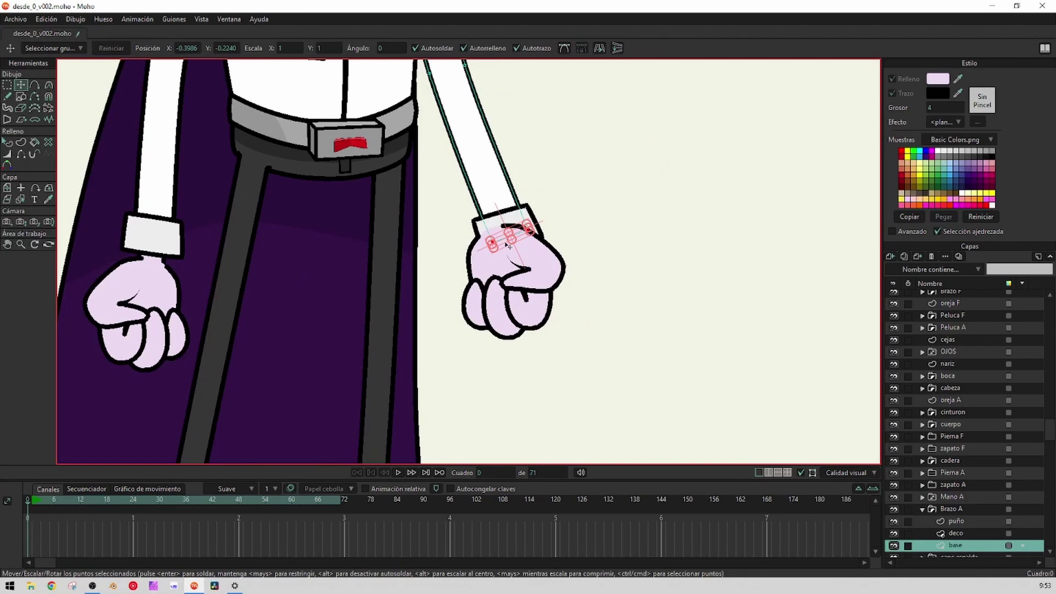
left_click_drag(509, 246, 485, 211)
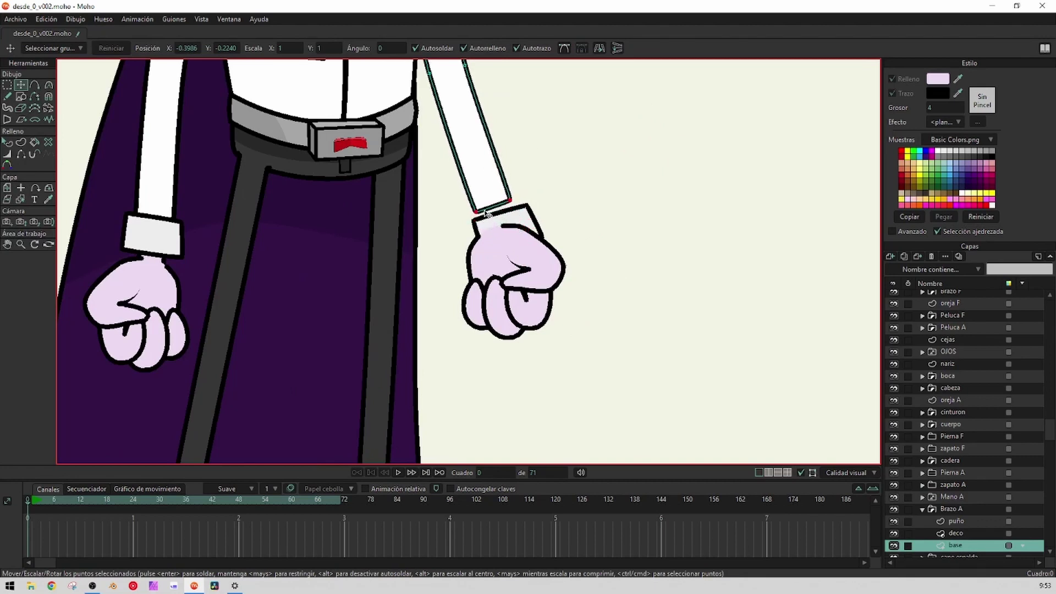
Move the cuff shape on Brazo A's puño layer up and inward over the shortened sleeve end, collapse Brazo A and select Mano A
scroll(537, 357, "down", 3)
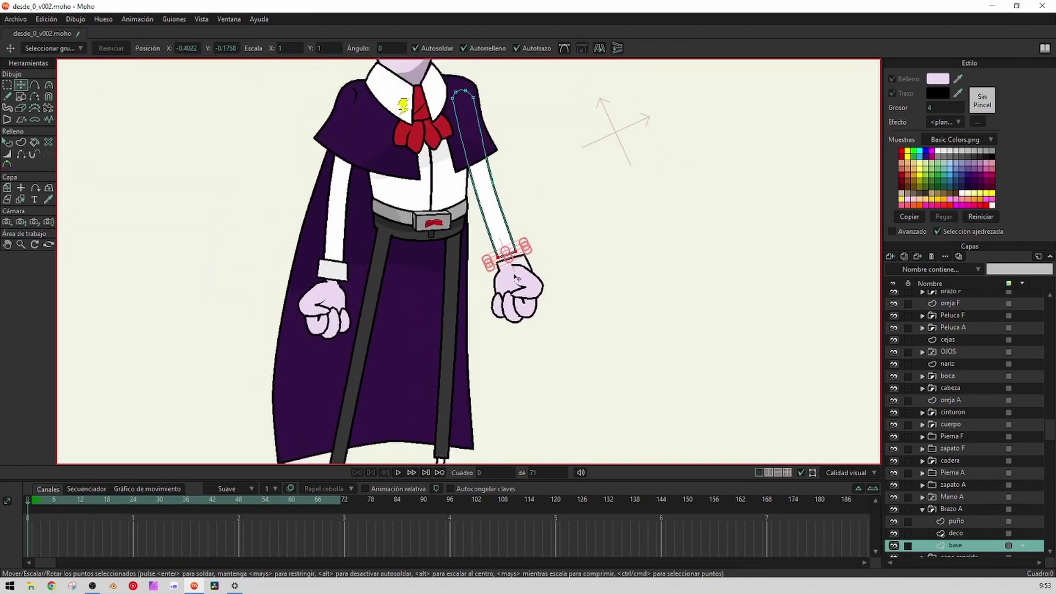
left_click(957, 521)
scroll(518, 297, "up", 3)
key("g")
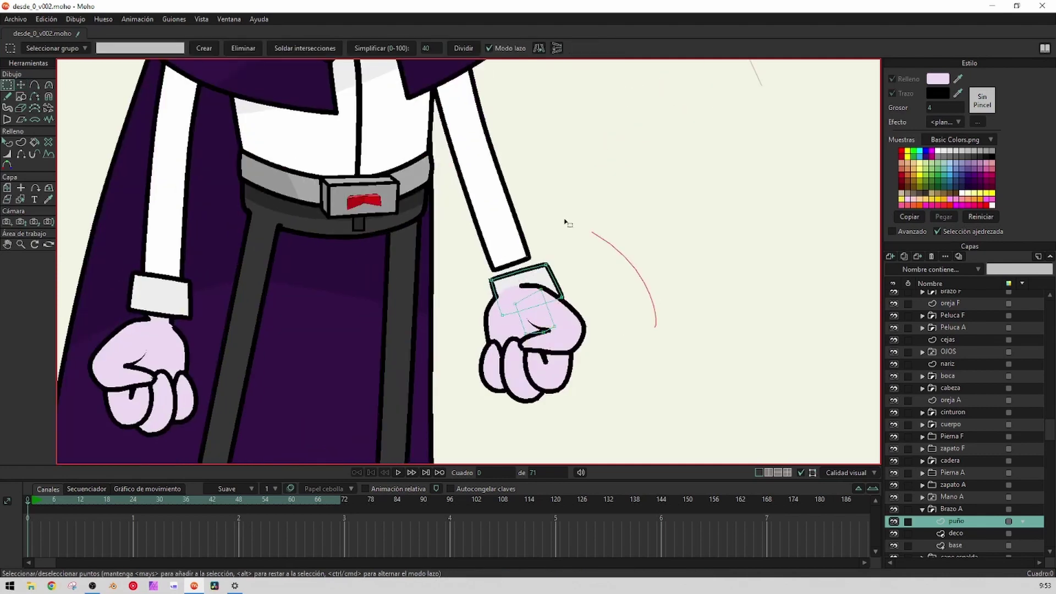
left_click_drag(564, 222, 478, 379)
scroll(537, 289, "up", 1)
key("t")
left_click_drag(524, 286, 507, 249)
left_click(952, 534)
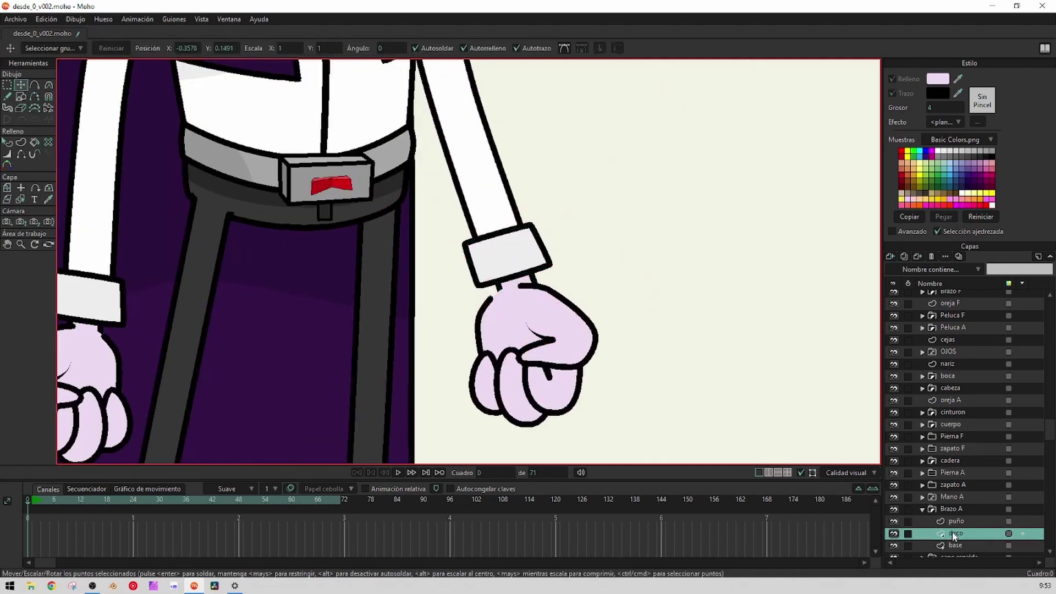
left_click(958, 548)
left_click(923, 510)
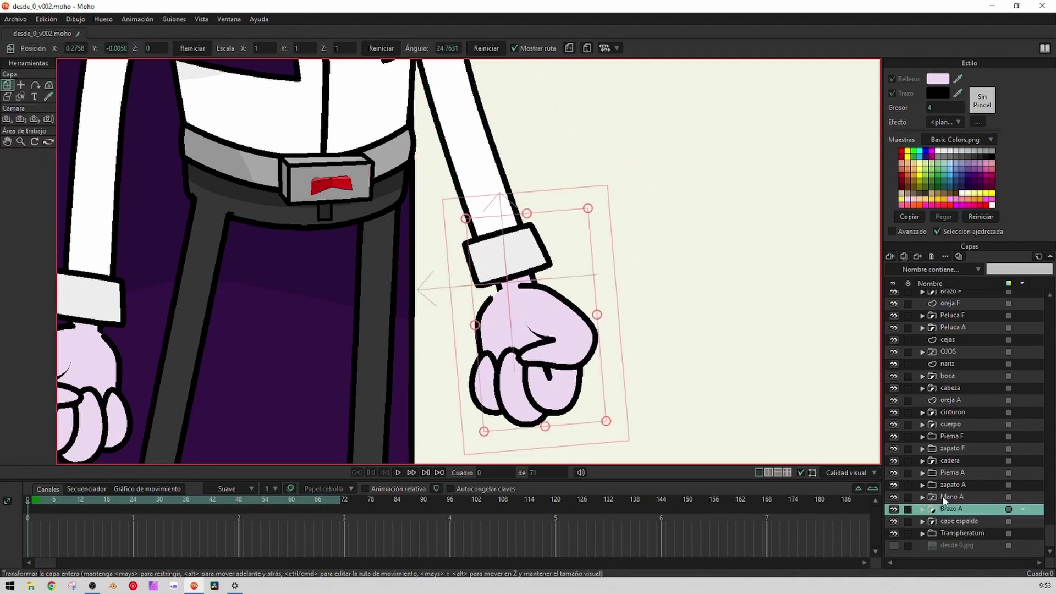
left_click(952, 497)
Save the project
scroll(469, 263, "down", 5)
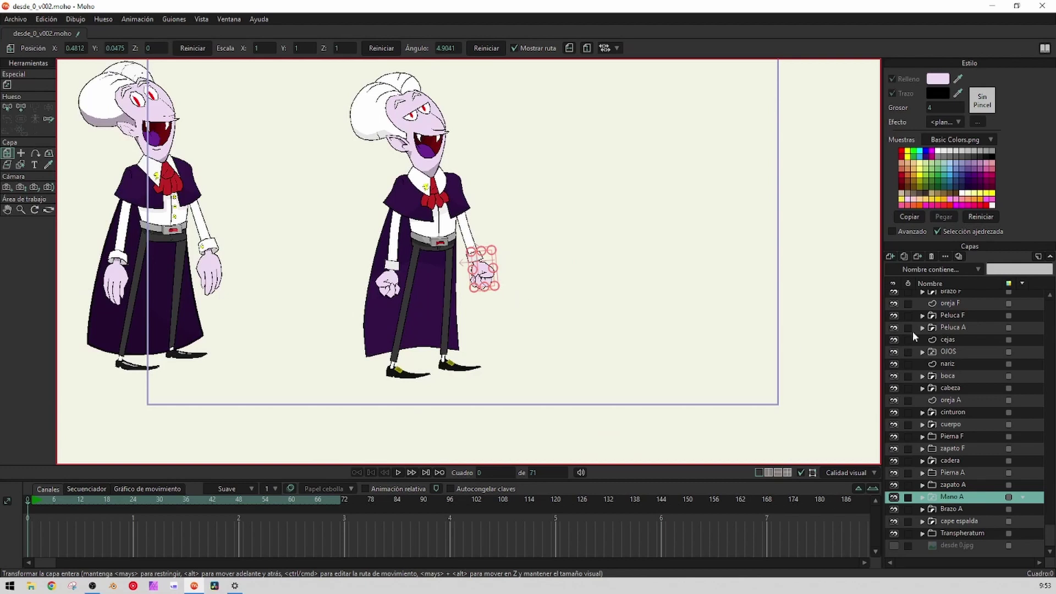
scroll(483, 269, "up", 3)
left_click(16, 18)
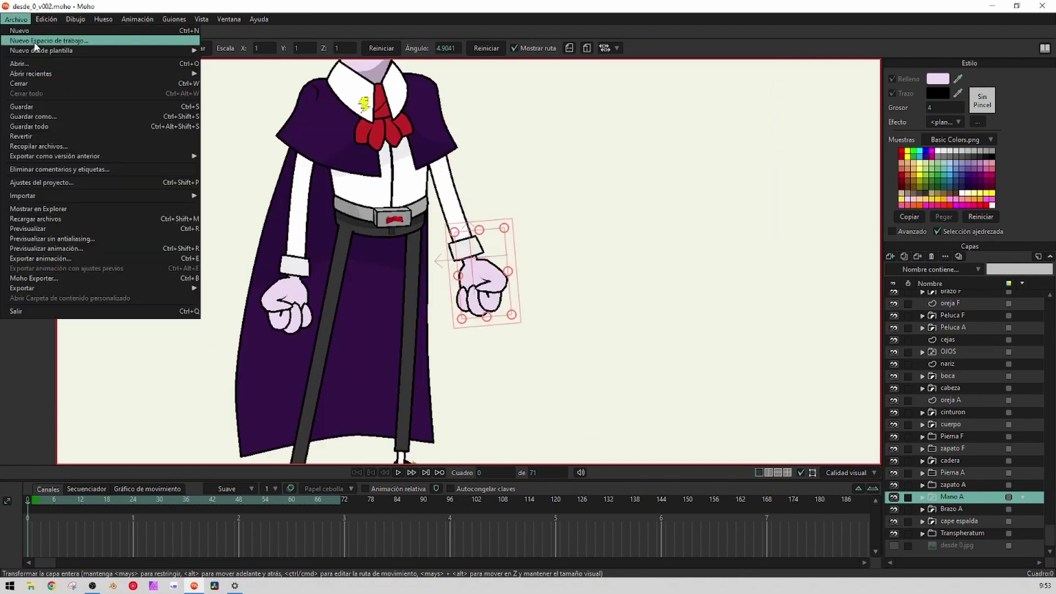
left_click(38, 113)
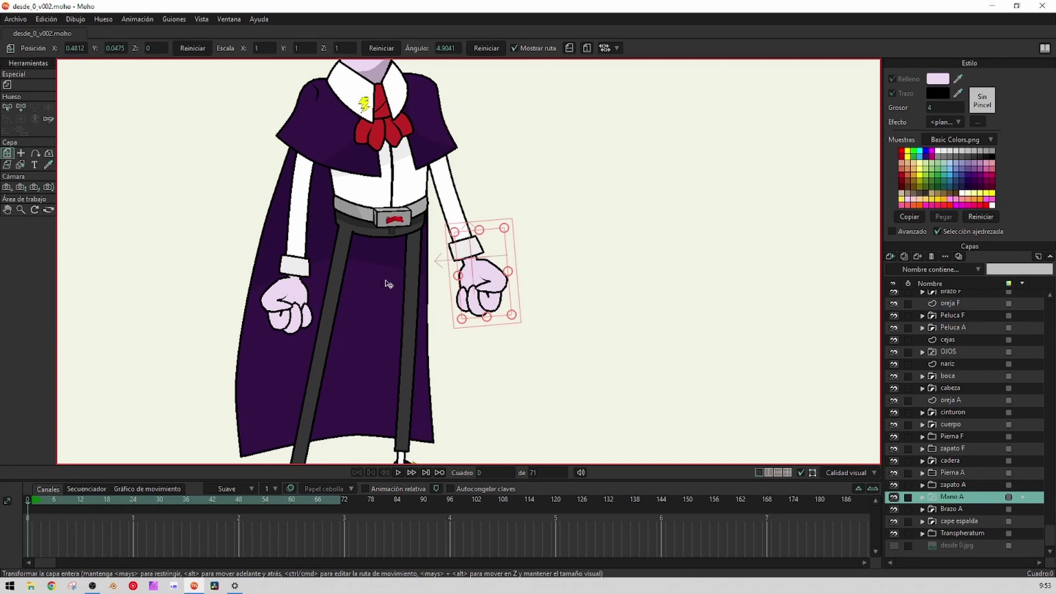
Create a new bone layer above cuello and name it transferatum
scroll(499, 278, "down", 5)
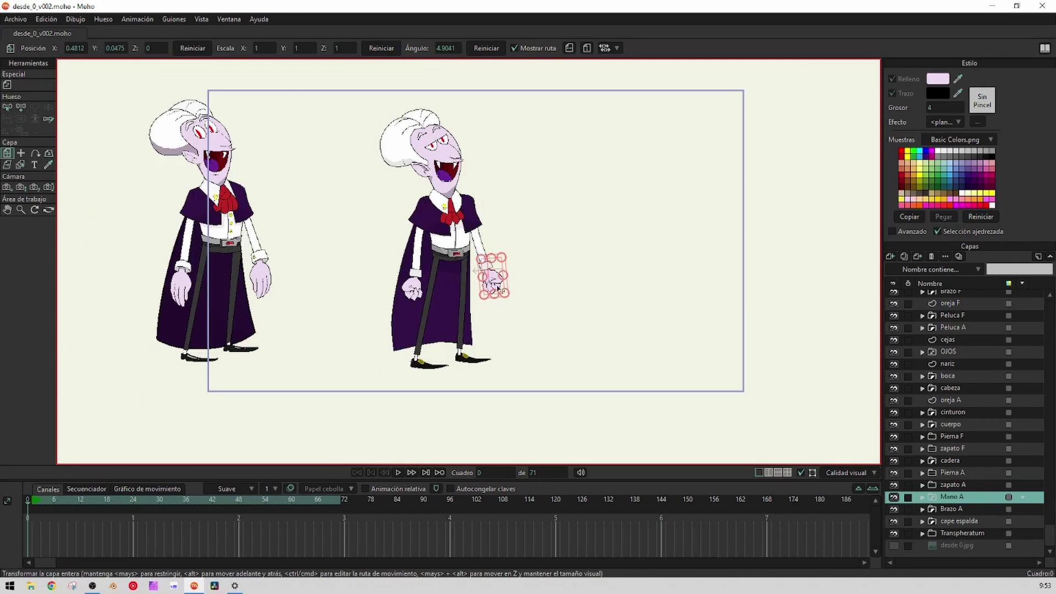
scroll(957, 411, "up", 3)
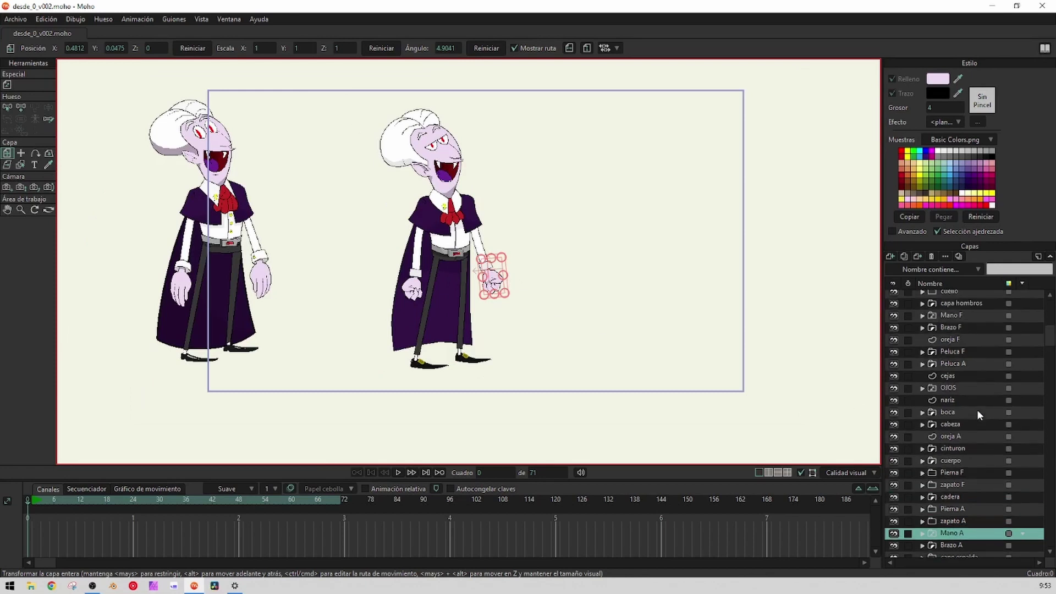
left_click(942, 295)
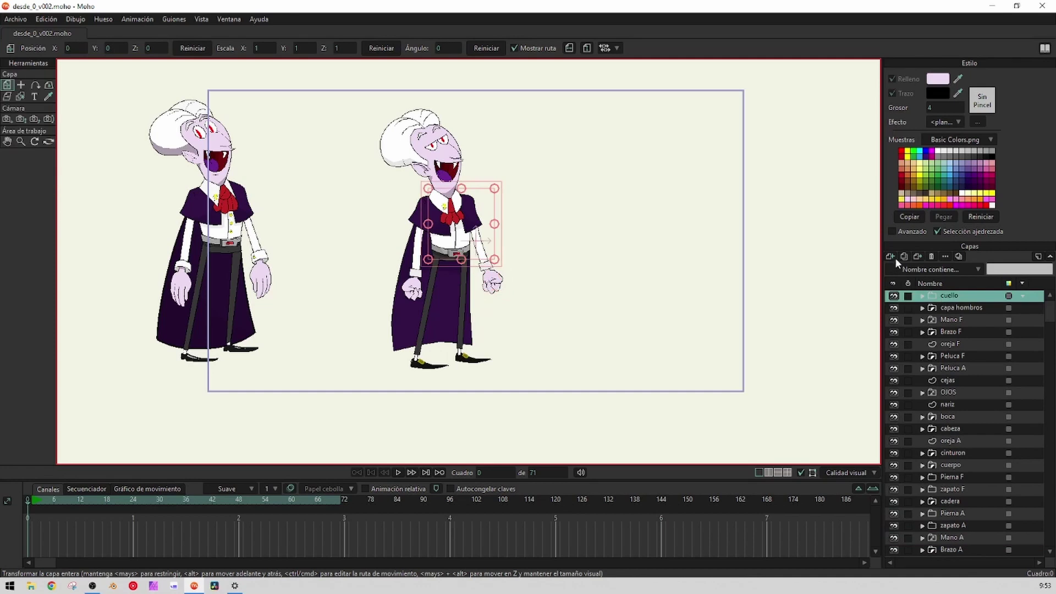
left_click(891, 256)
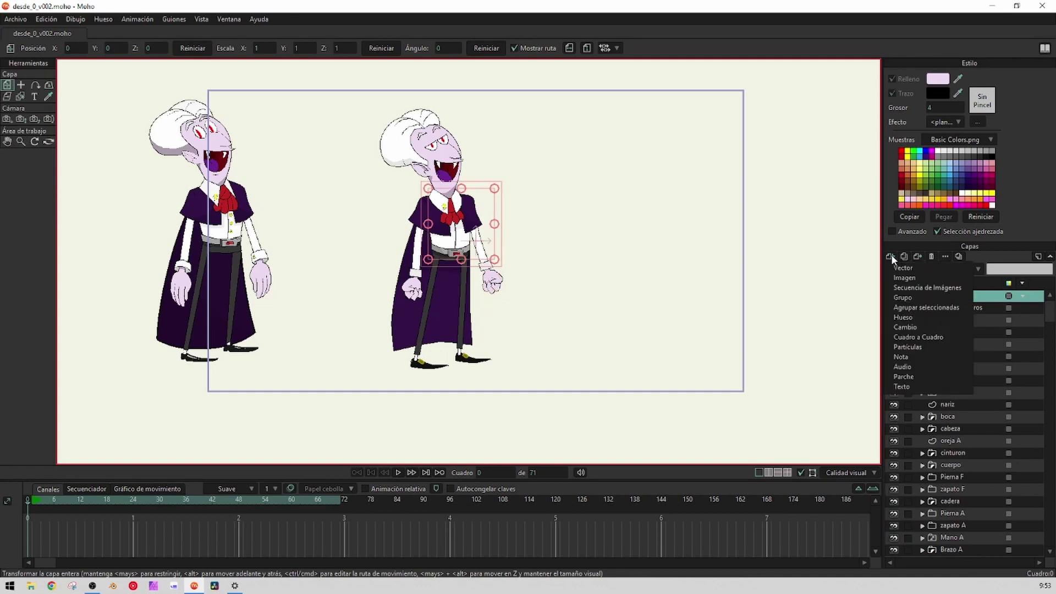
left_click(915, 323)
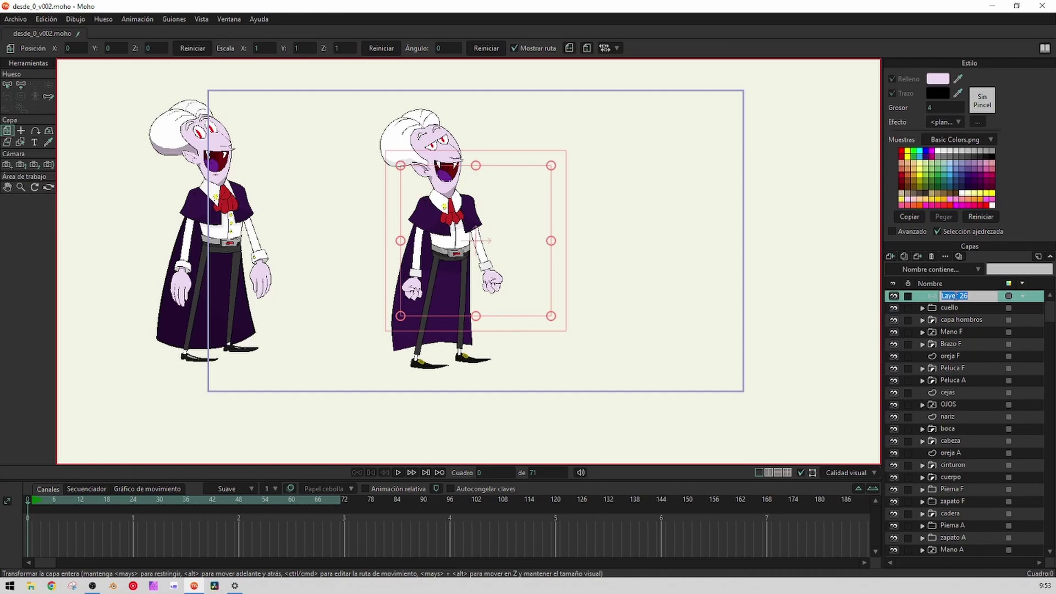
type("transferatum")
Nest all character layers from cuello to cape espalda inside the transferatum bone layer, collapse it, and hide the old Transpheratum group
left_click(946, 307)
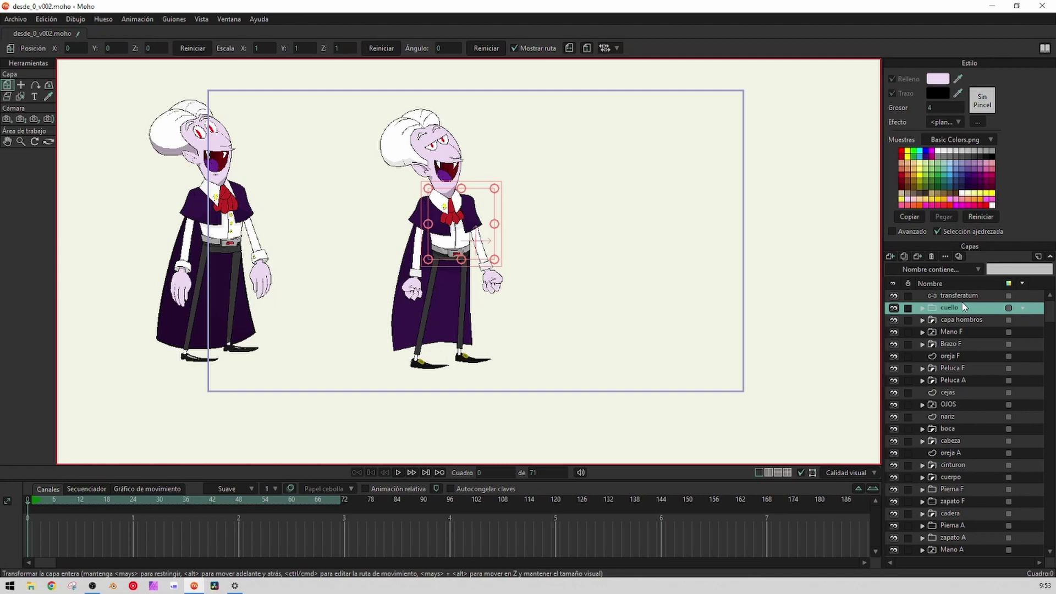
scroll(959, 309, "down", 3)
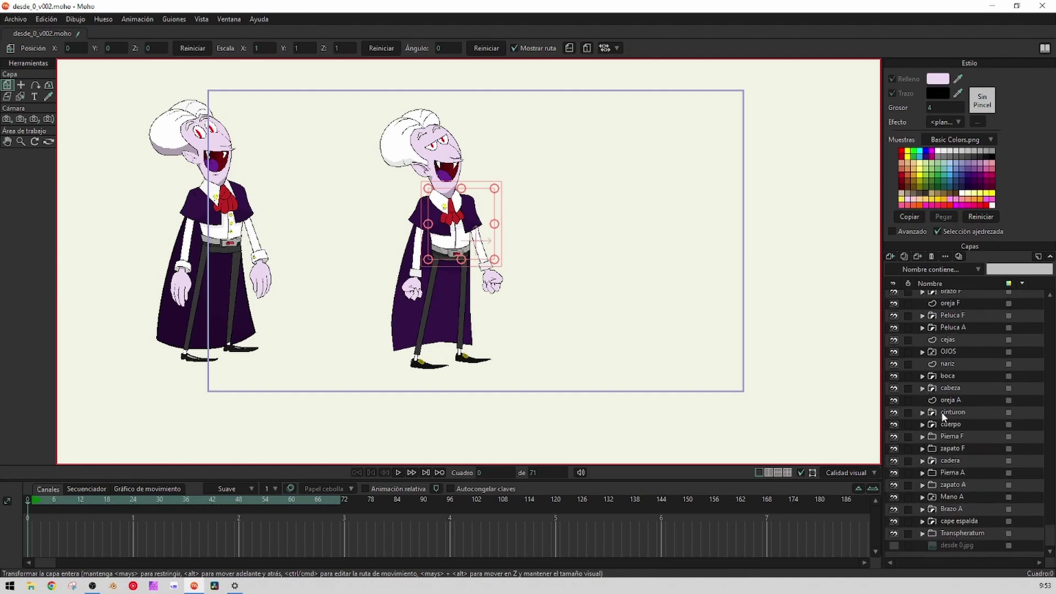
left_click(955, 519, "shift")
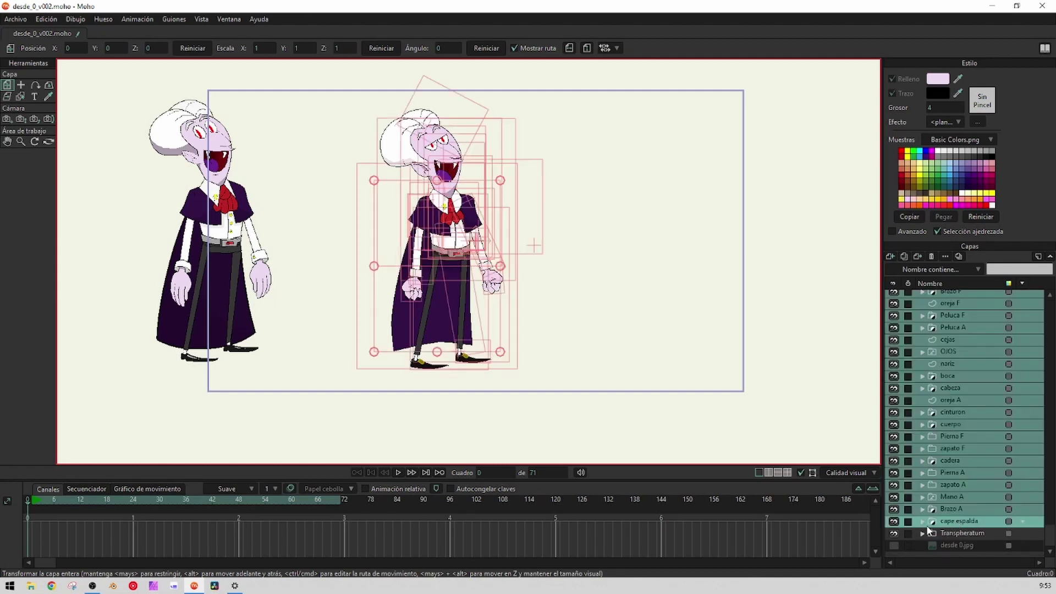
left_click(894, 533)
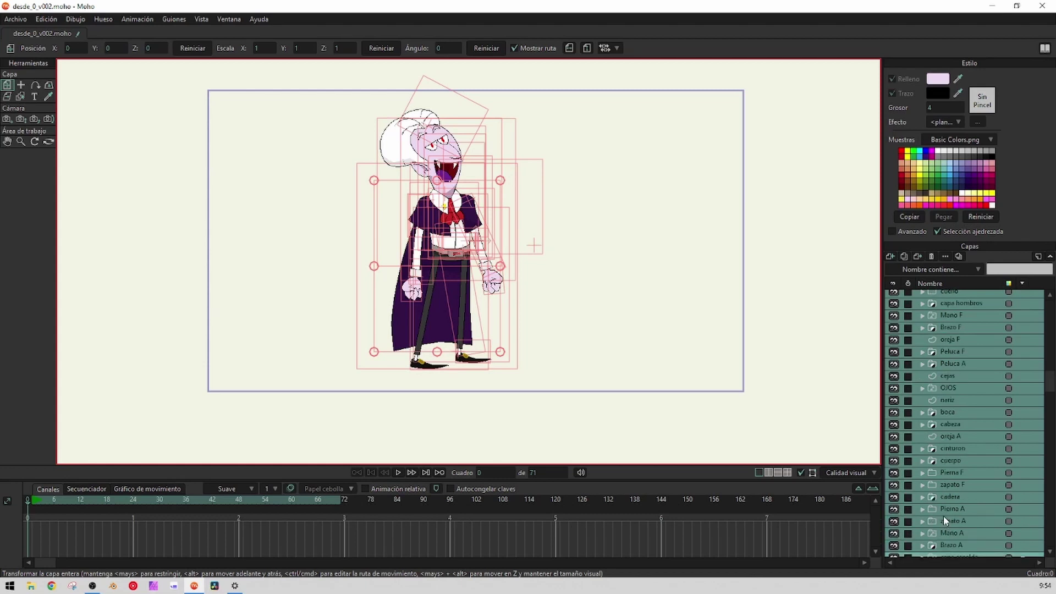
scroll(963, 330, "up", 3)
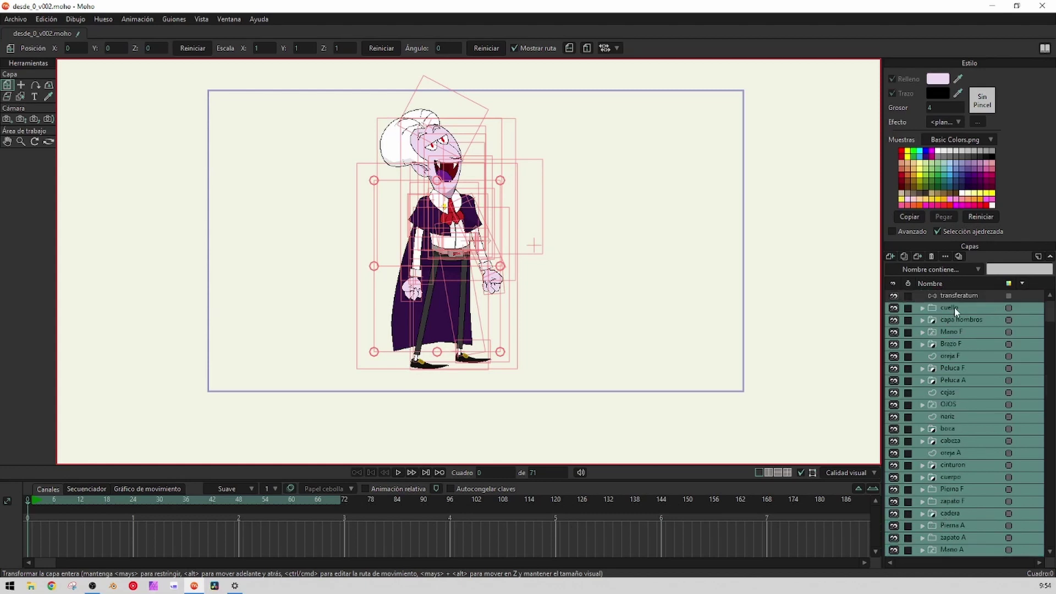
left_click_drag(957, 302, 956, 300)
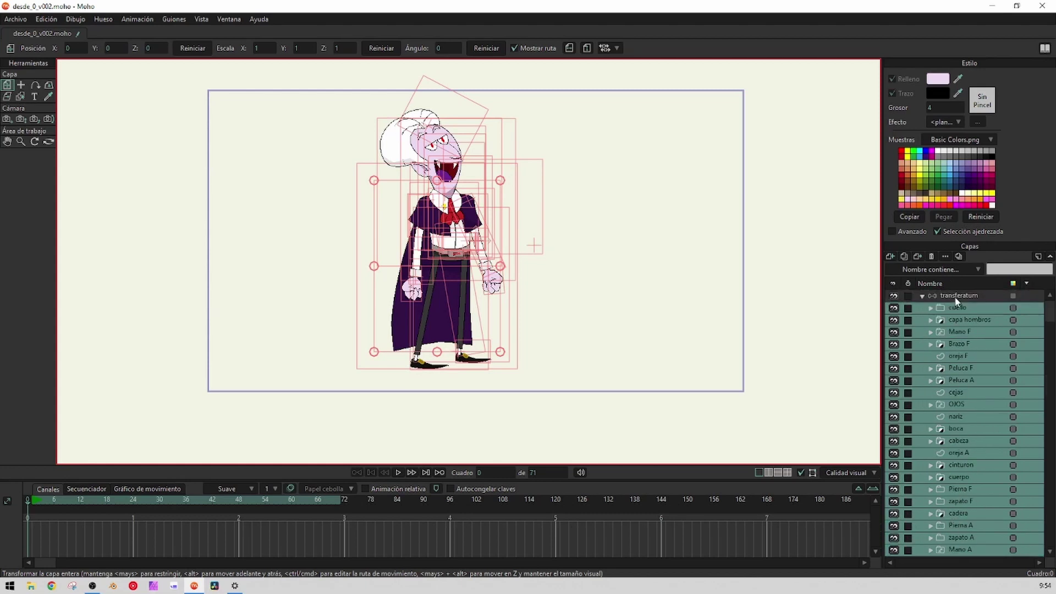
left_click(922, 297)
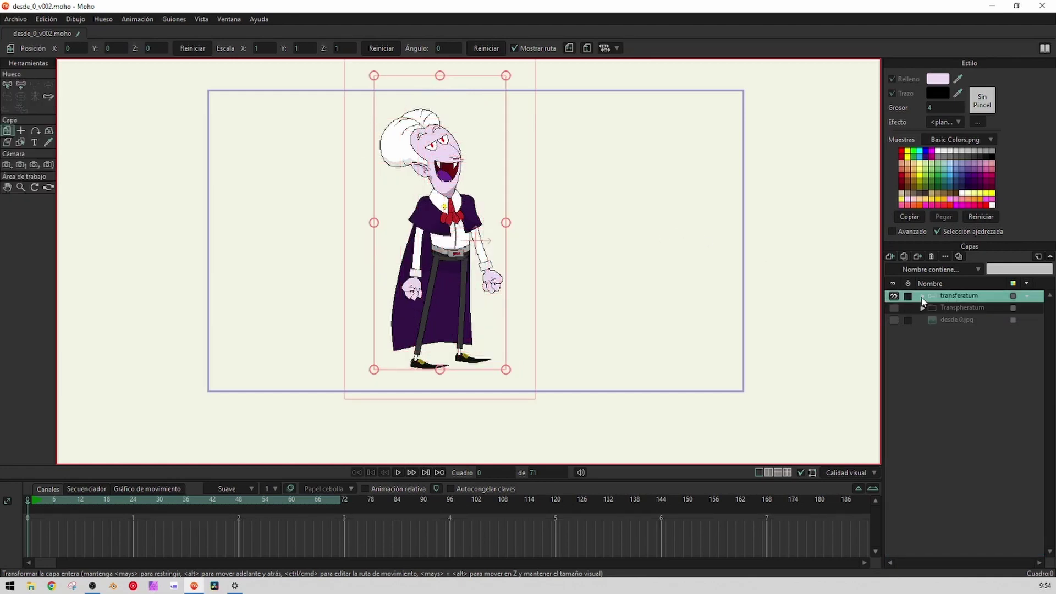
left_click(923, 298)
left_click(923, 298)
left_click(922, 298)
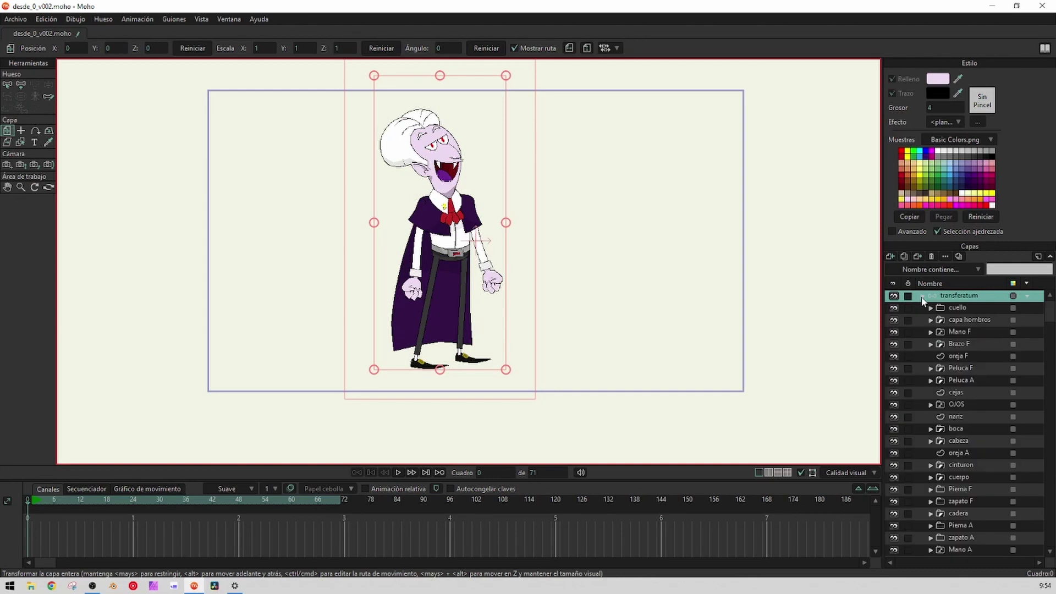
left_click(922, 298)
left_click(923, 297)
left_click(923, 298)
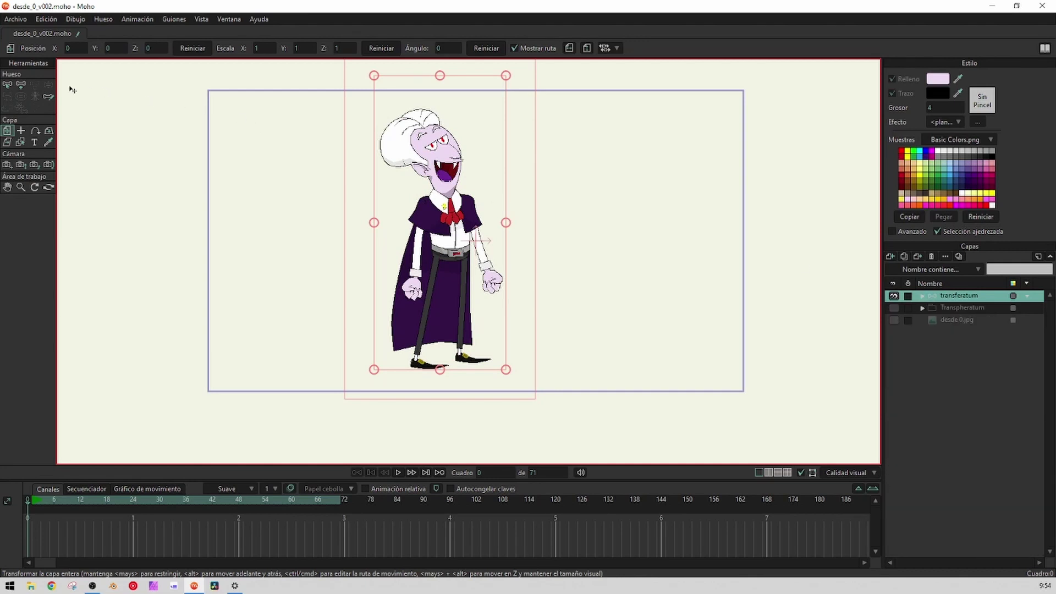
Add a point-like root bone beside the character, then a chain of three bones from the belt through the chest to the head
left_click(20, 86)
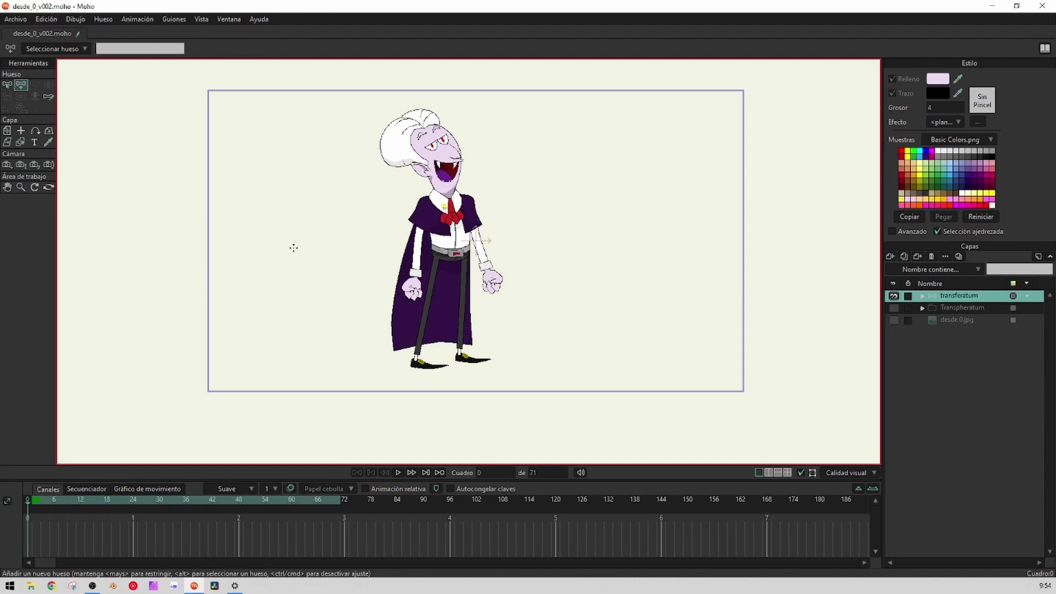
left_click(293, 247)
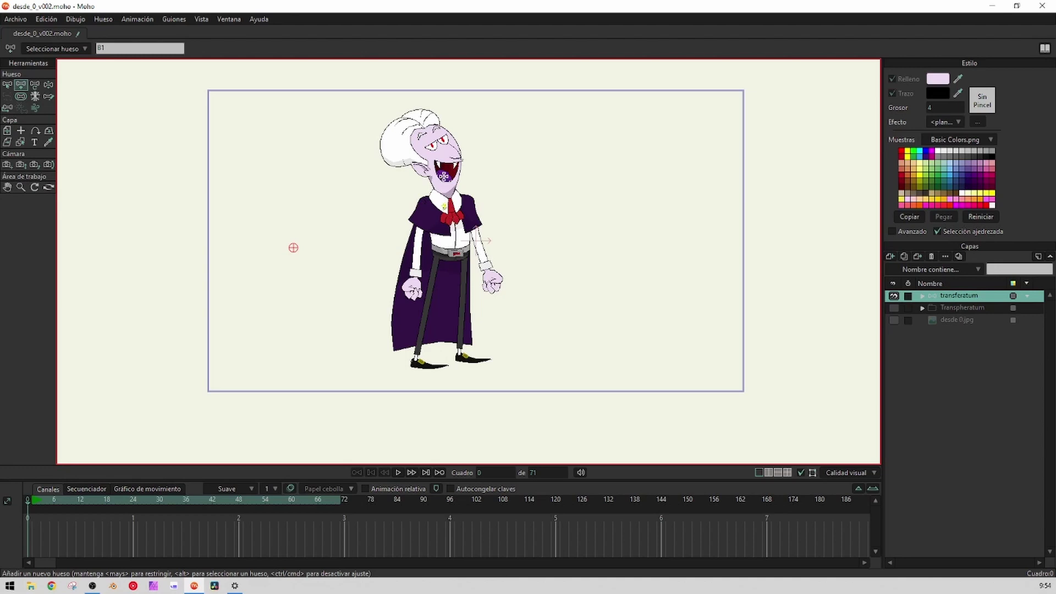
scroll(383, 238, "up", 3)
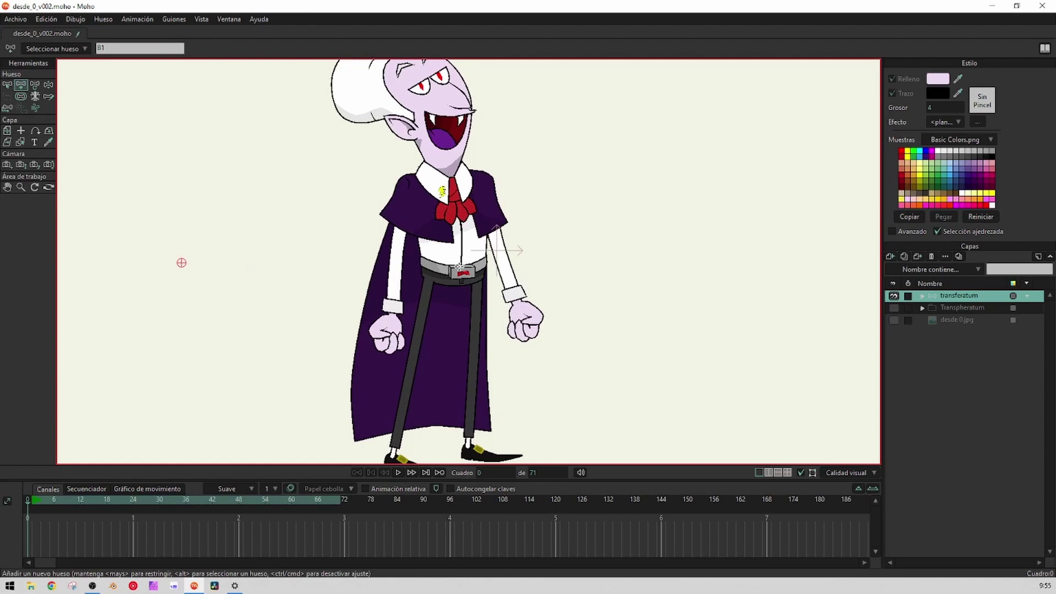
mouse_move(458, 268)
left_mouse_down()
mouse_move(462, 218)
mouse_move(450, 190)
left_mouse_up()
left_click(450, 186)
scroll(443, 214, "up", 2)
left_click_drag(454, 244, 395, 87)
scroll(216, 339, "down", 3)
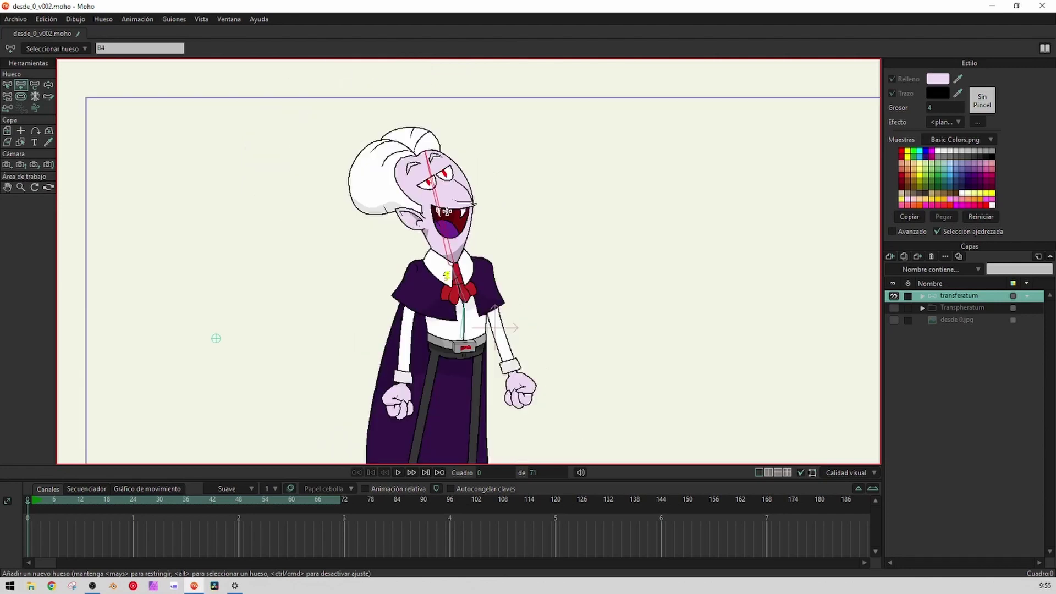
left_click_drag(461, 283, 467, 241)
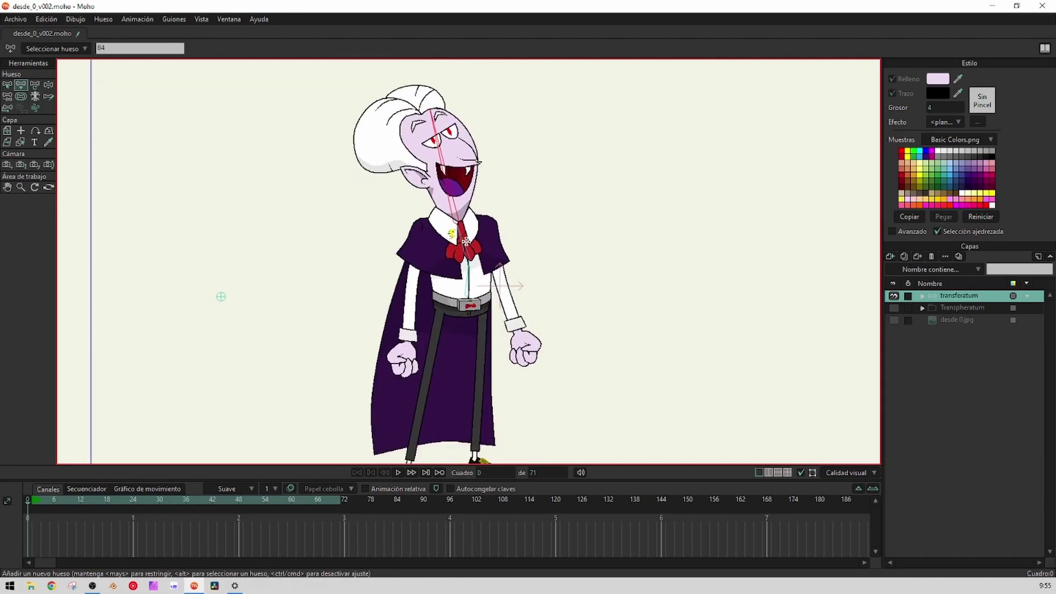
Examine the parent links between the root bone, torso bones and head bone with the Reparent Bone tool
left_click(7, 96)
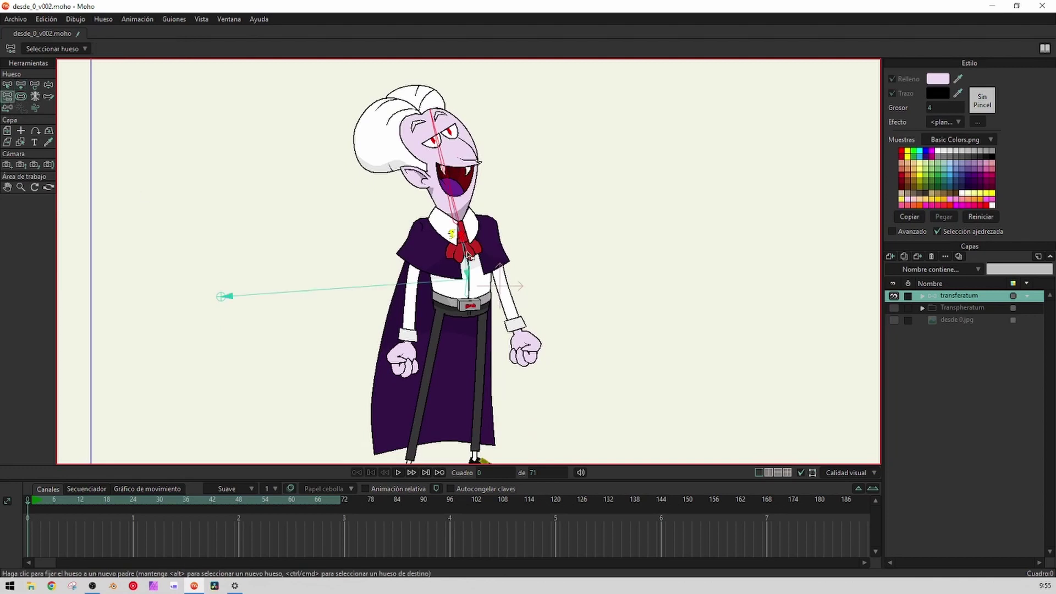
scroll(467, 257, "up", 3)
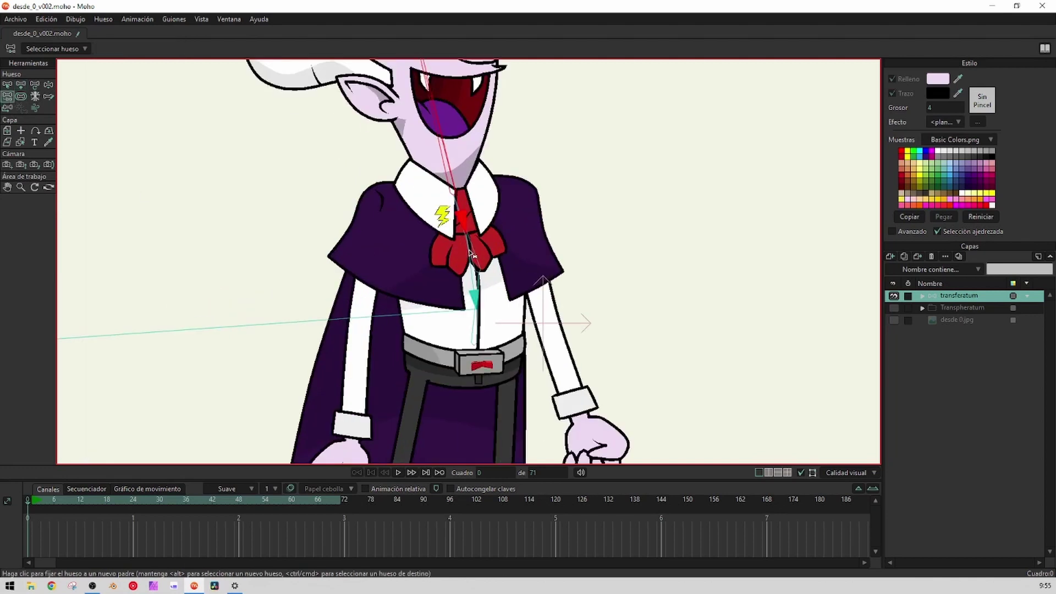
scroll(477, 322, "down", 3)
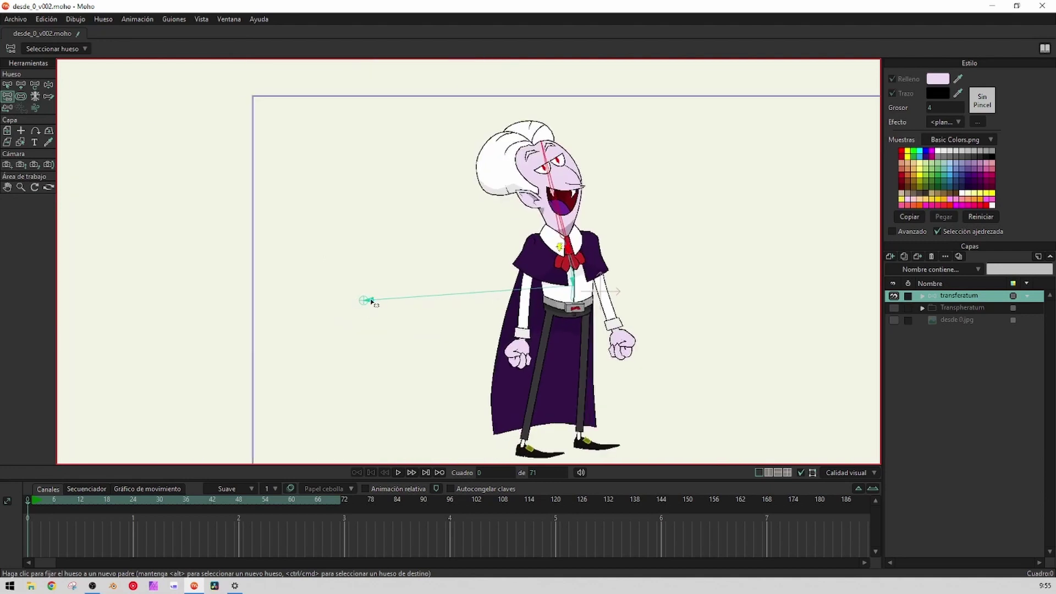
left_click_drag(514, 233, 476, 235)
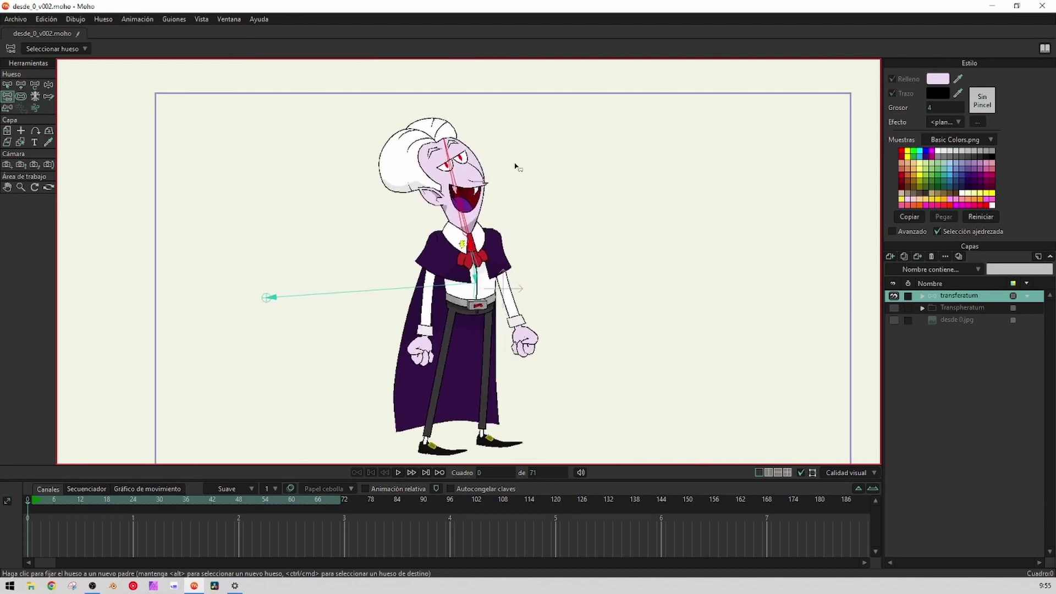
Try adding a short loose bone in front of the face as a child of the head bone, and undo it
left_click(23, 85)
left_click_drag(550, 178, 594, 170)
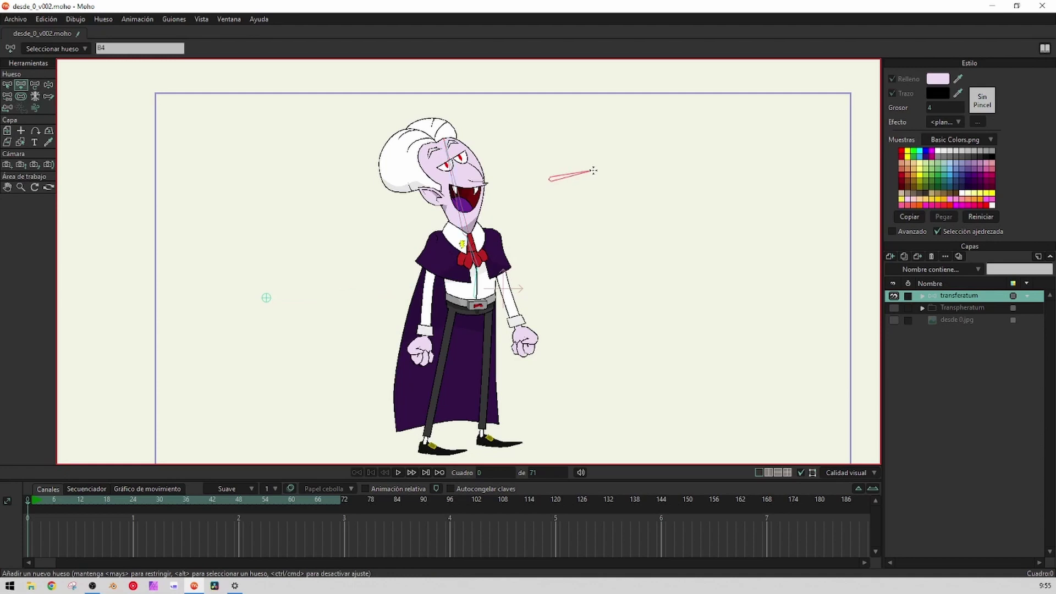
left_click(7, 96)
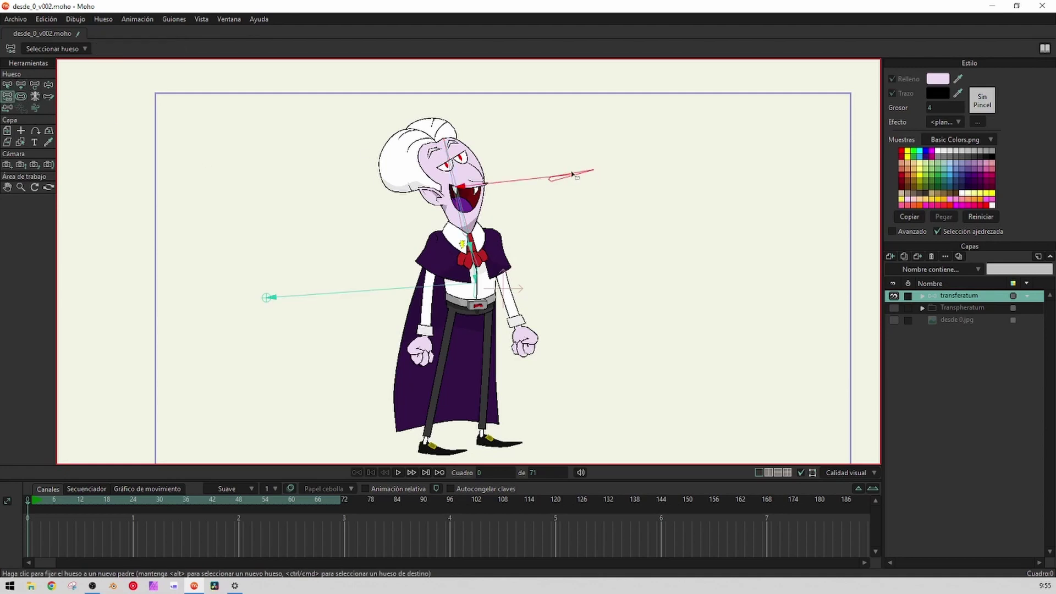
left_click(455, 184)
scroll(445, 250, "up", 5)
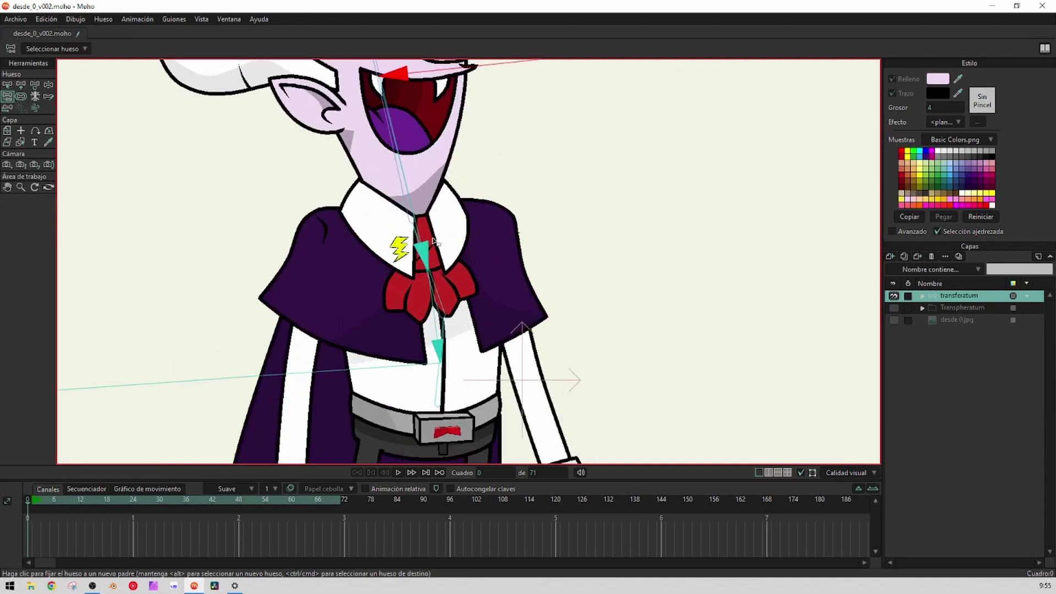
scroll(487, 233, "down", 5)
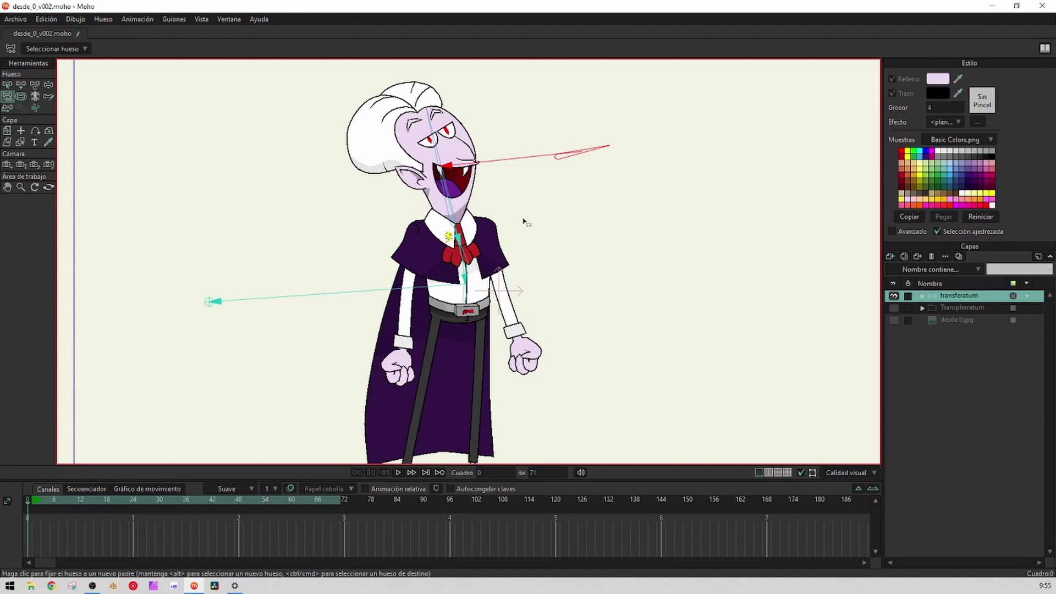
key("ctrl+z")
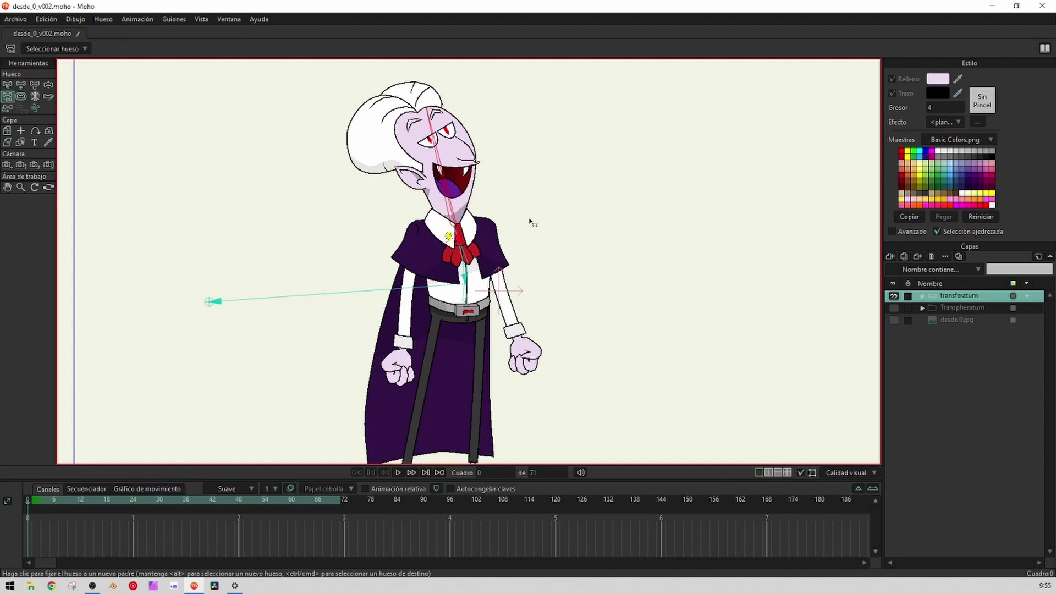
Add two short shoulder bones as children of the upper torso bone, one reaching toward each shoulder under the collar
left_click(20, 84)
scroll(555, 231, "up", 3)
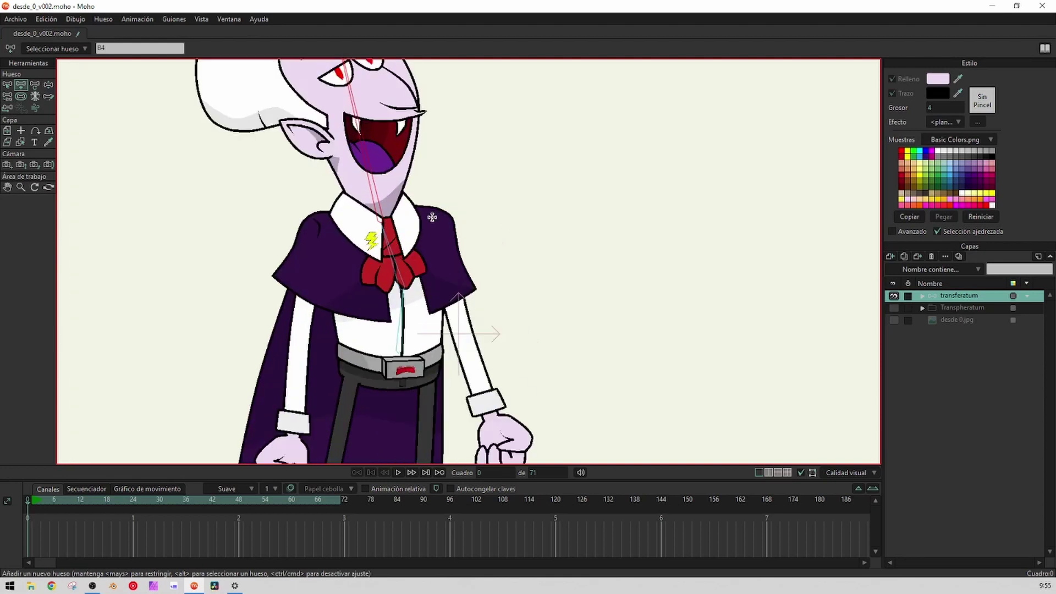
scroll(396, 253, "up", 2)
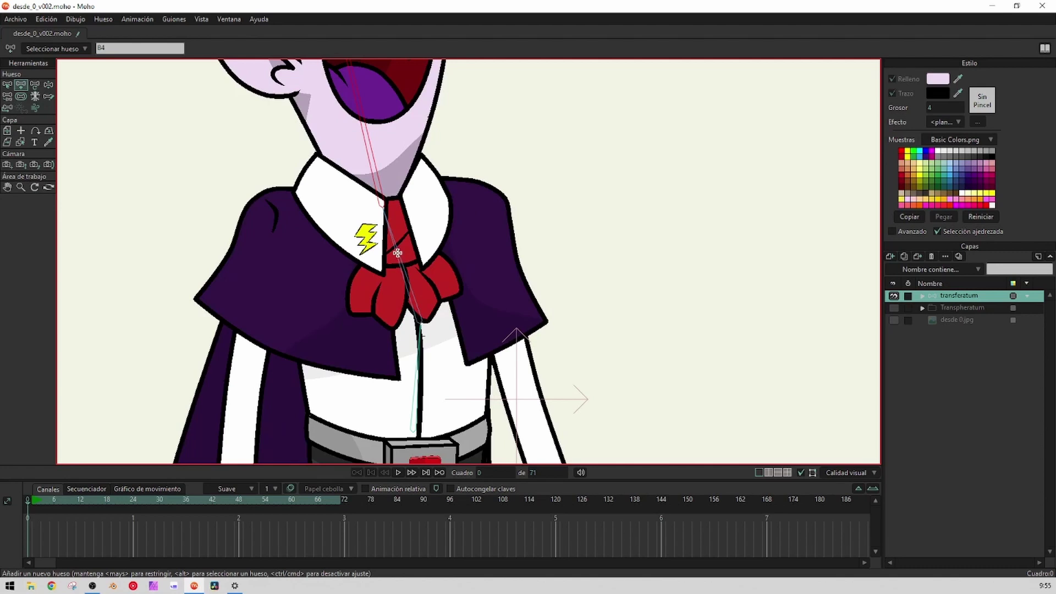
left_click(397, 253, "alt")
scroll(425, 269, "down", 3)
scroll(425, 269, "up", 2)
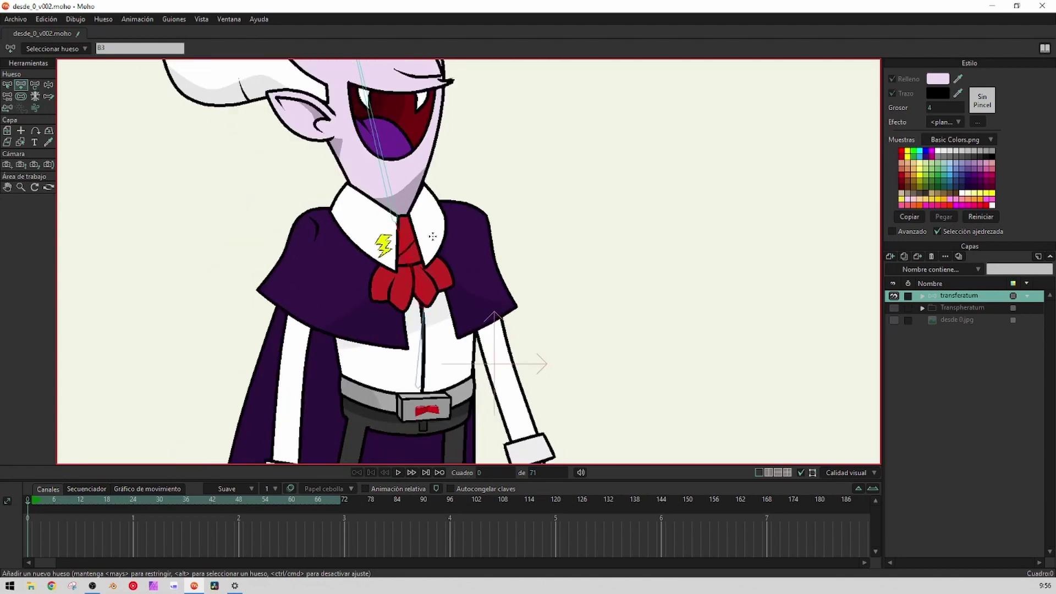
left_click_drag(413, 230, 466, 222)
scroll(428, 243, "down", 1)
scroll(476, 236, "up", 1)
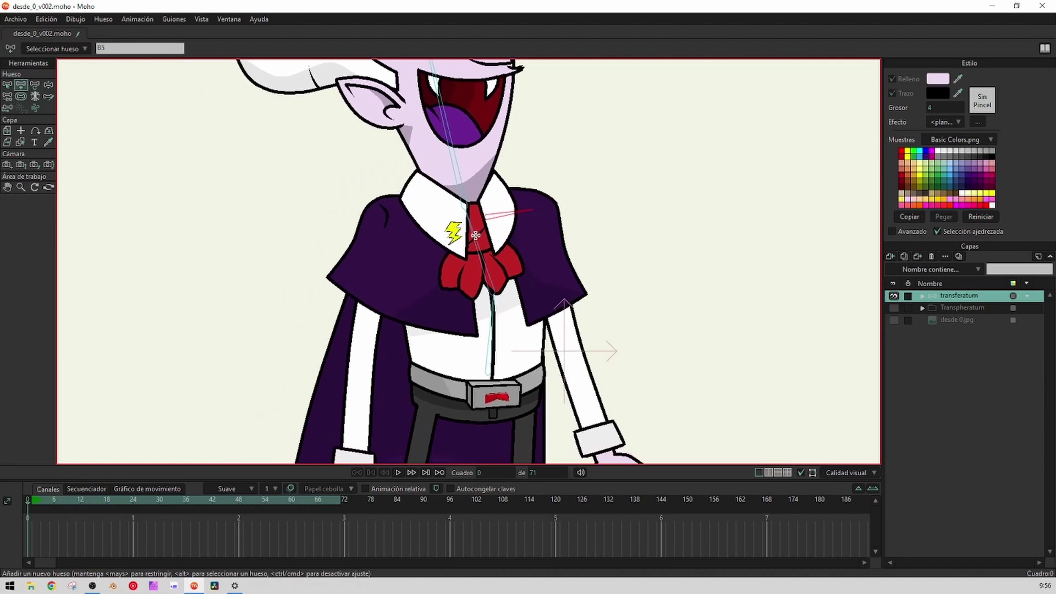
key("ctrl+z")
mouse_move(447, 221)
left_mouse_down()
mouse_move(390, 213)
mouse_move(390, 227)
left_mouse_up()
scroll(389, 213, "down", 5)
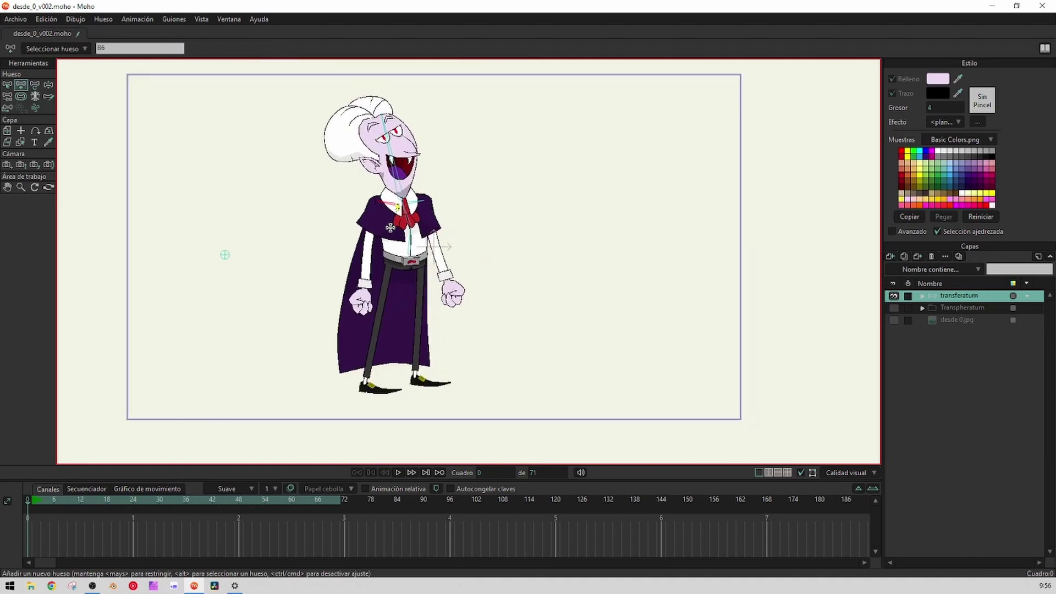
Examine the parent links of the two shoulder bones with the Reparent Bone tool
left_click(8, 96)
scroll(341, 217, "up", 3)
scroll(401, 222, "up", 3)
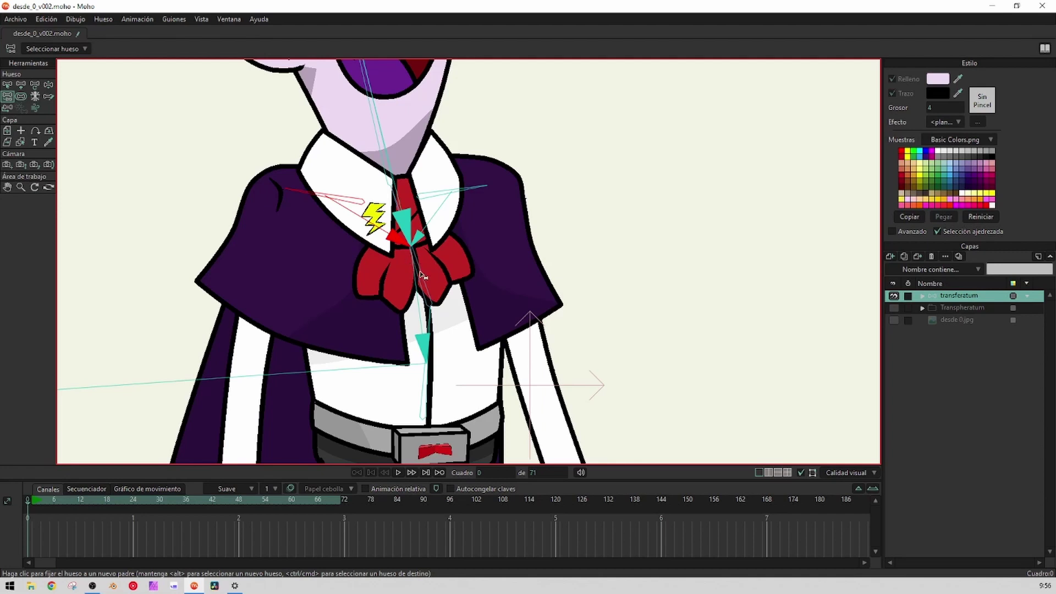
scroll(422, 275, "down", 5)
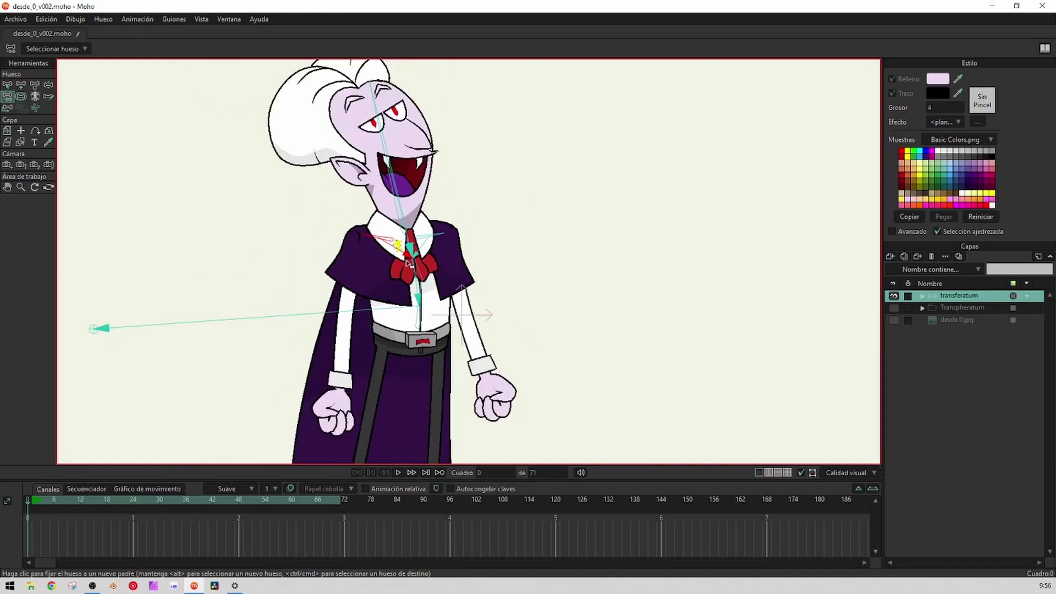
left_click_drag(372, 235, 378, 236)
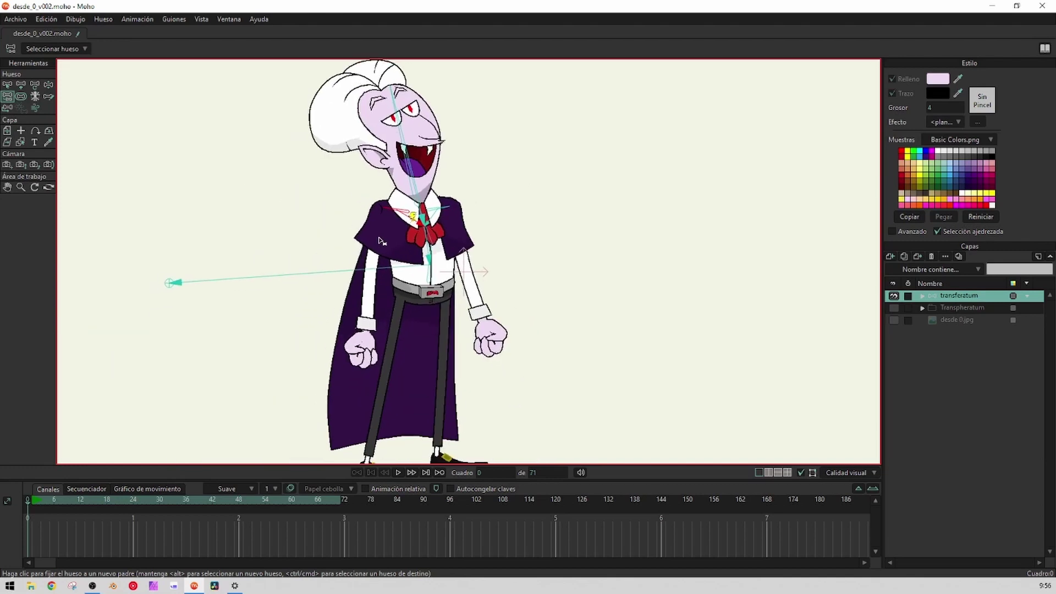
Expand the transferatum bone layer and hide its capa hombros layer to uncover the shoulders
left_click(22, 84)
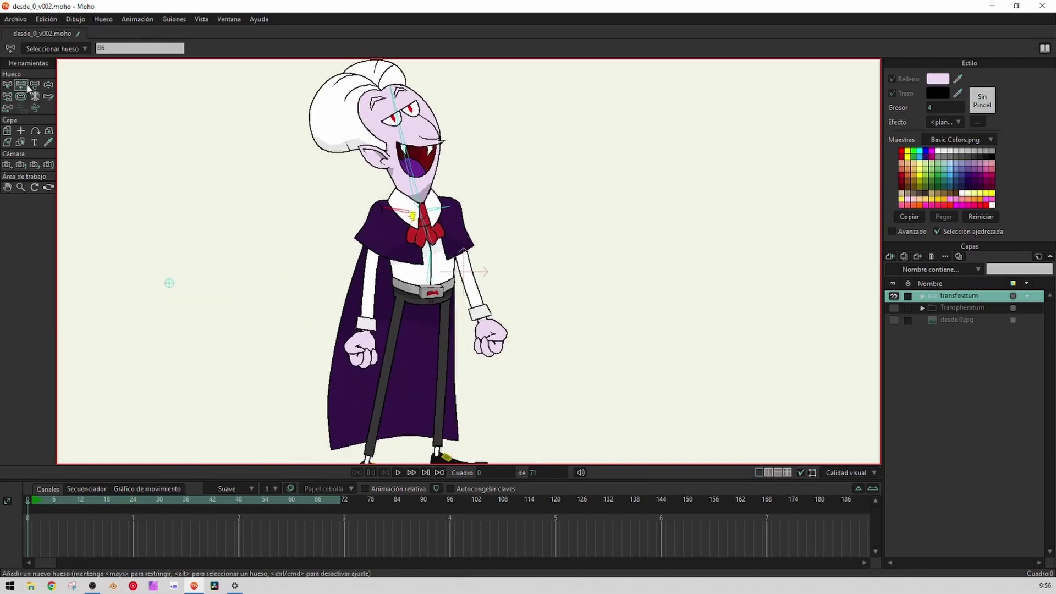
scroll(297, 138, "up", 4)
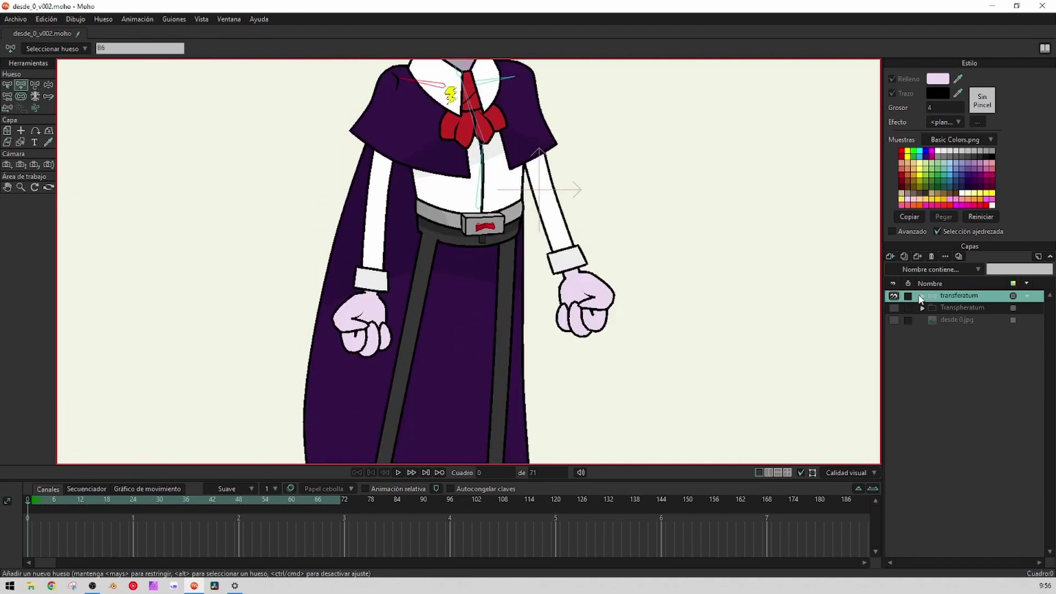
left_click(922, 297)
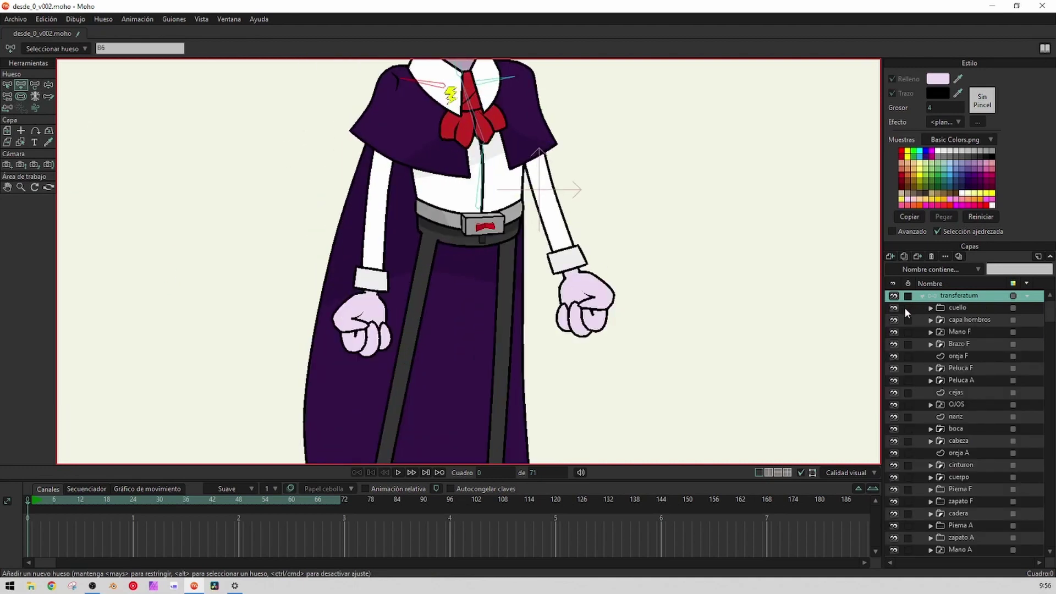
left_click(895, 321)
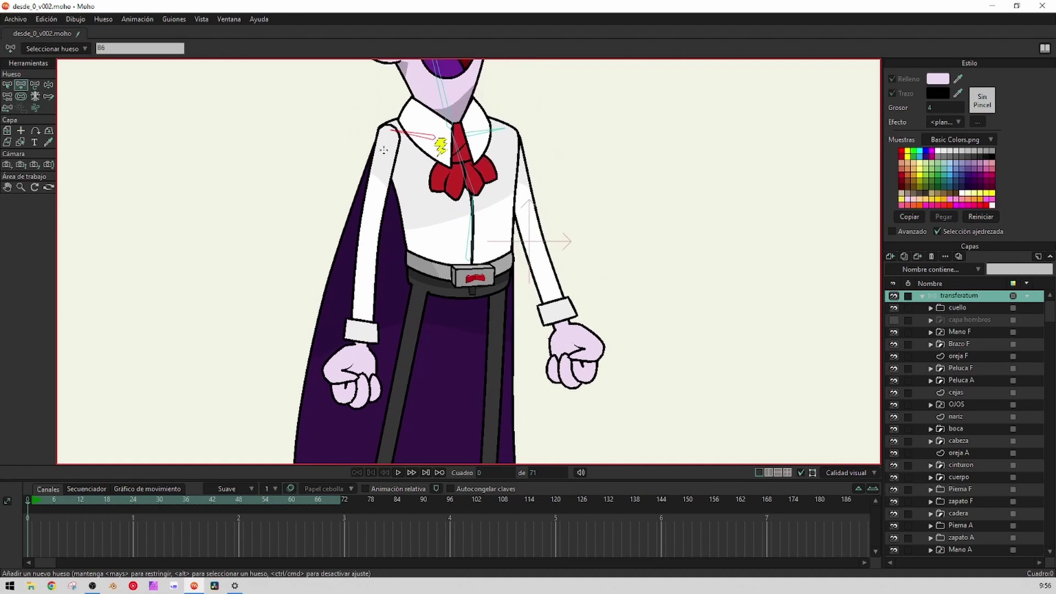
Examine the character's uncovered shoulders, arms, hips and legs to plan the remaining bones
scroll(405, 209, "down", 3)
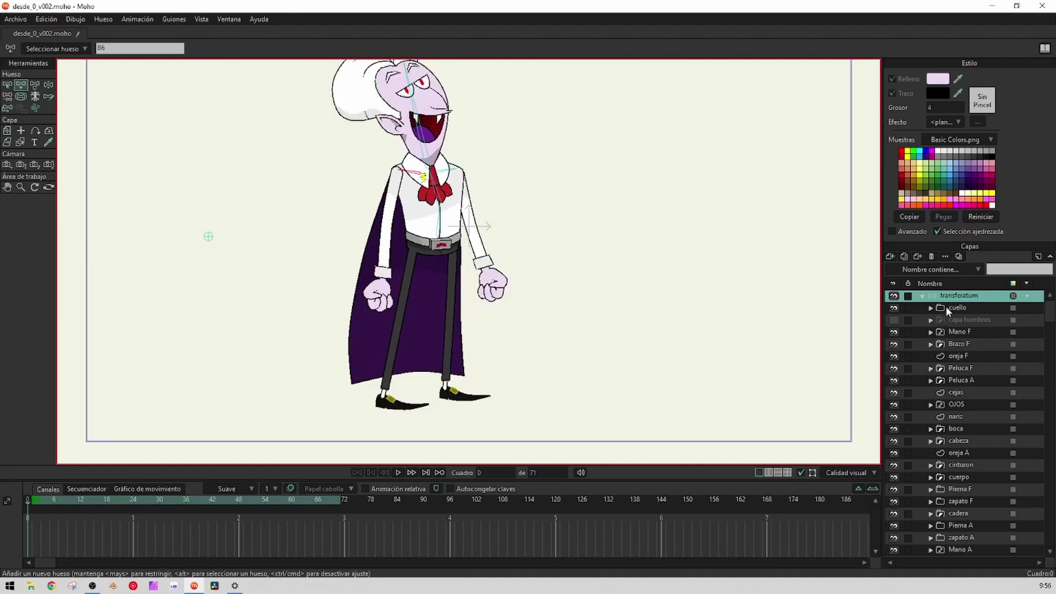
scroll(353, 211, "up", 4)
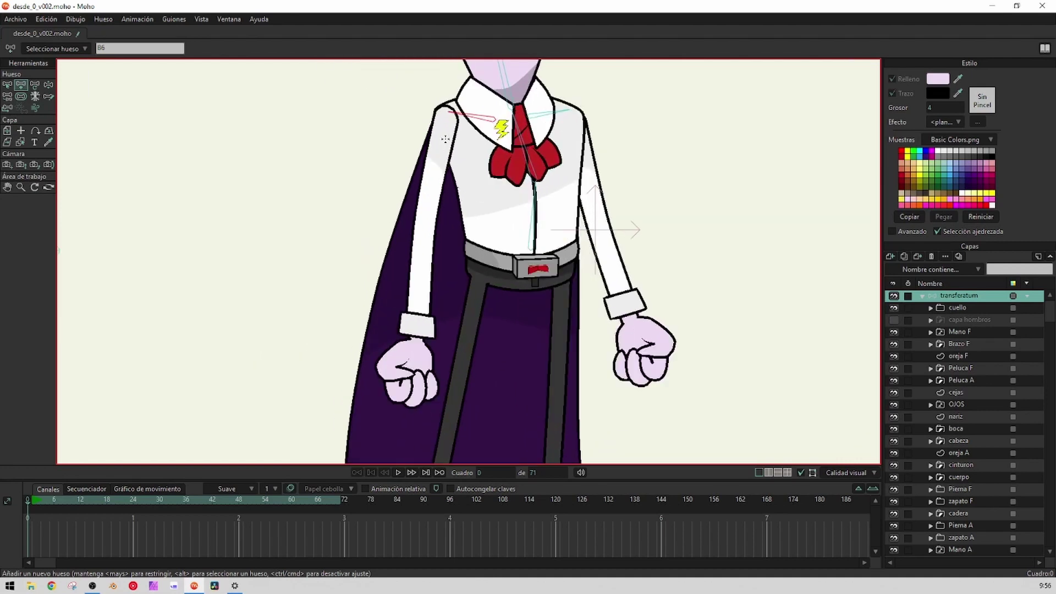
scroll(283, 172, "down", 4)
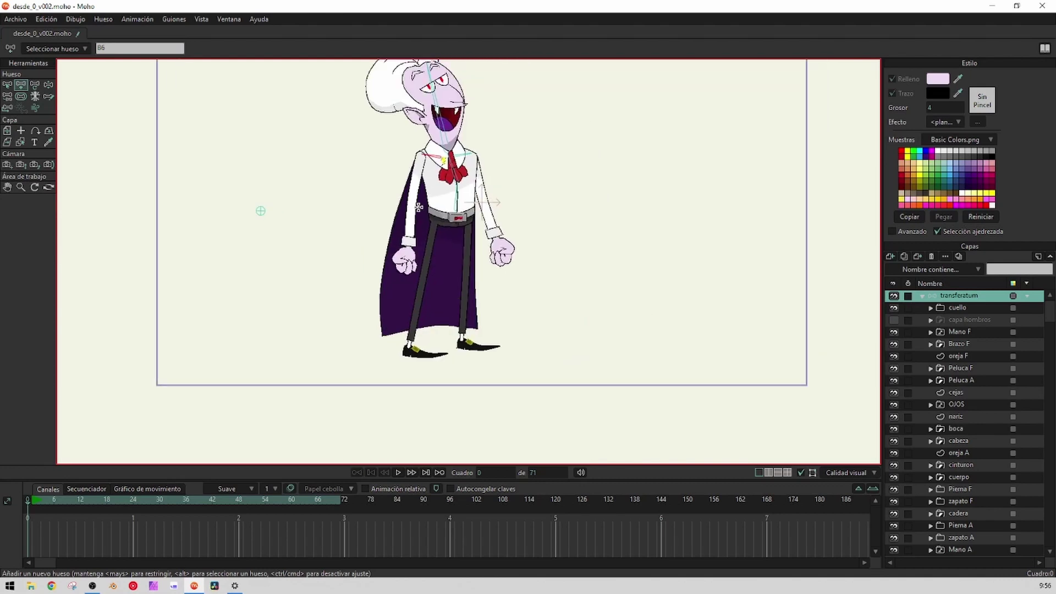
scroll(417, 208, "up", 1)
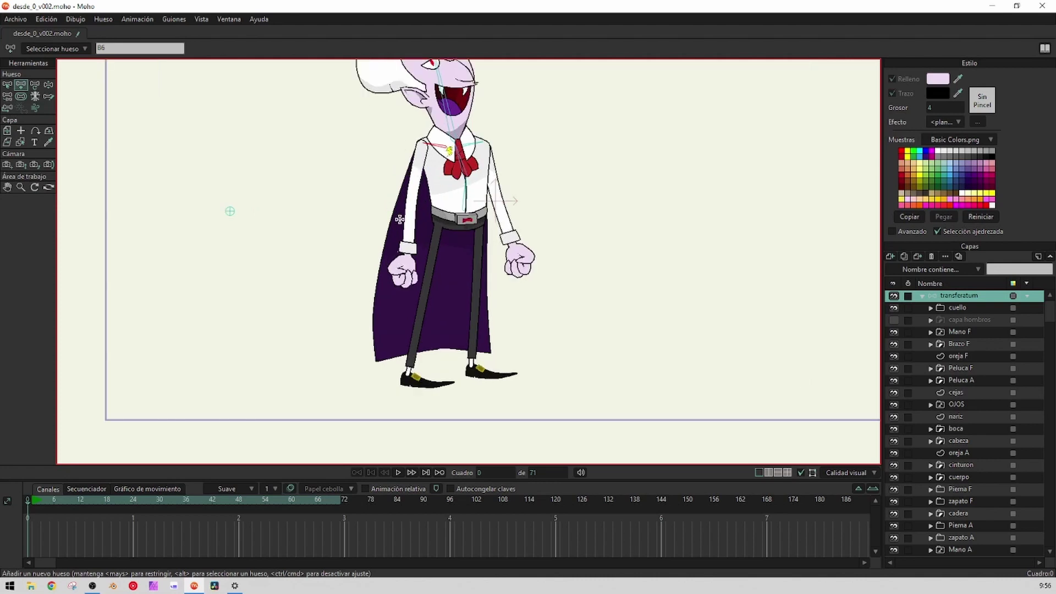
left_click_drag(460, 230, 414, 256)
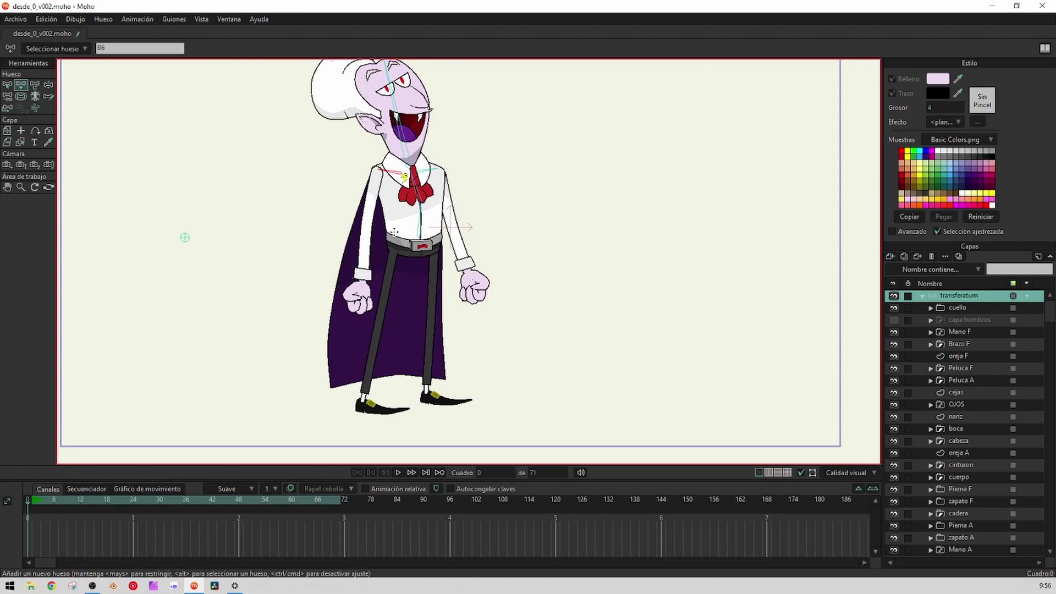
scroll(395, 232, "down", 2)
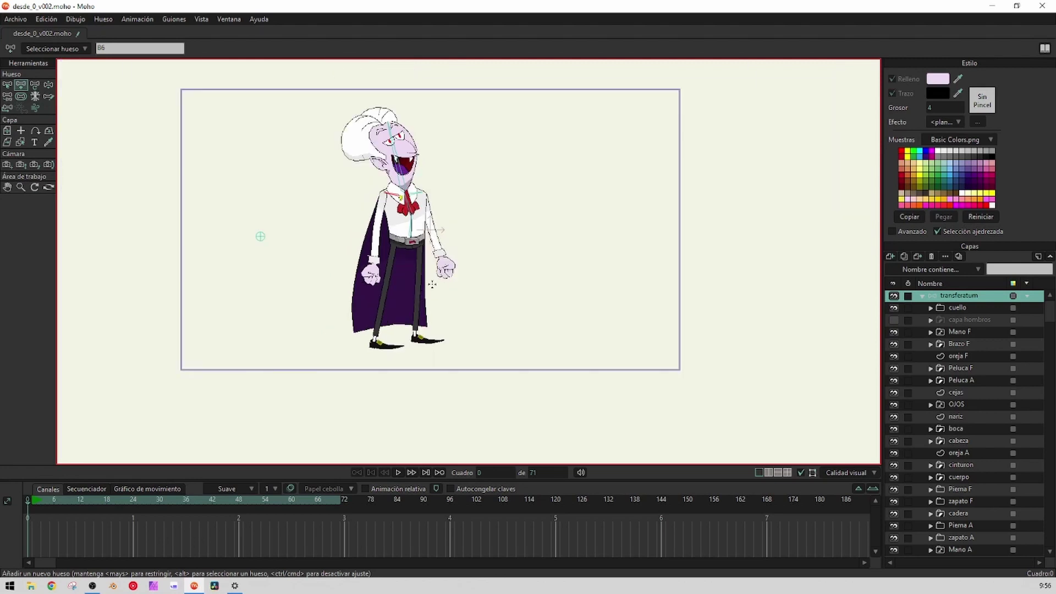
scroll(416, 297, "up", 2)
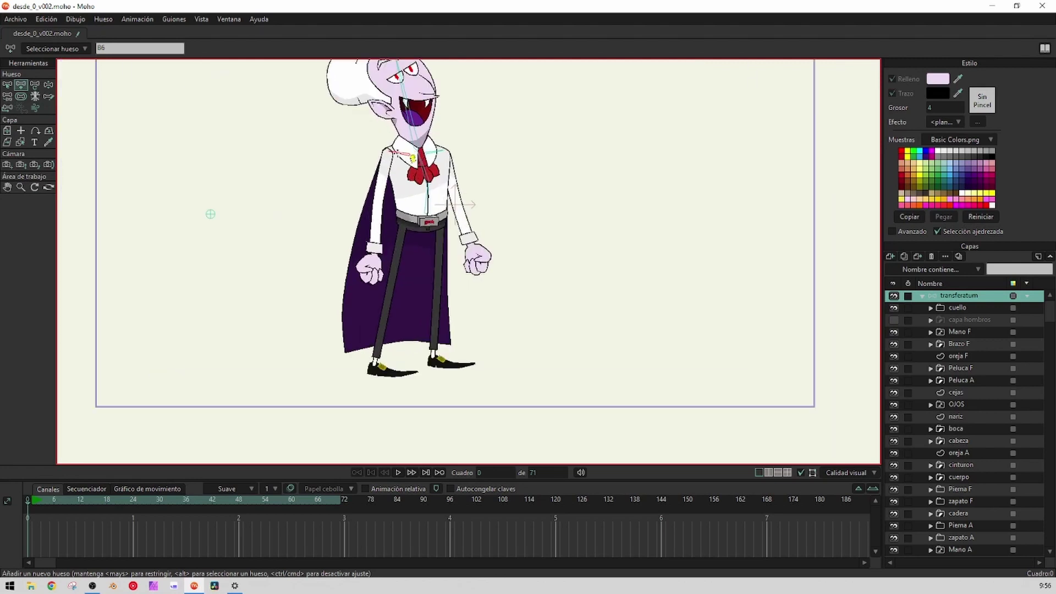
scroll(432, 189, "up", 3)
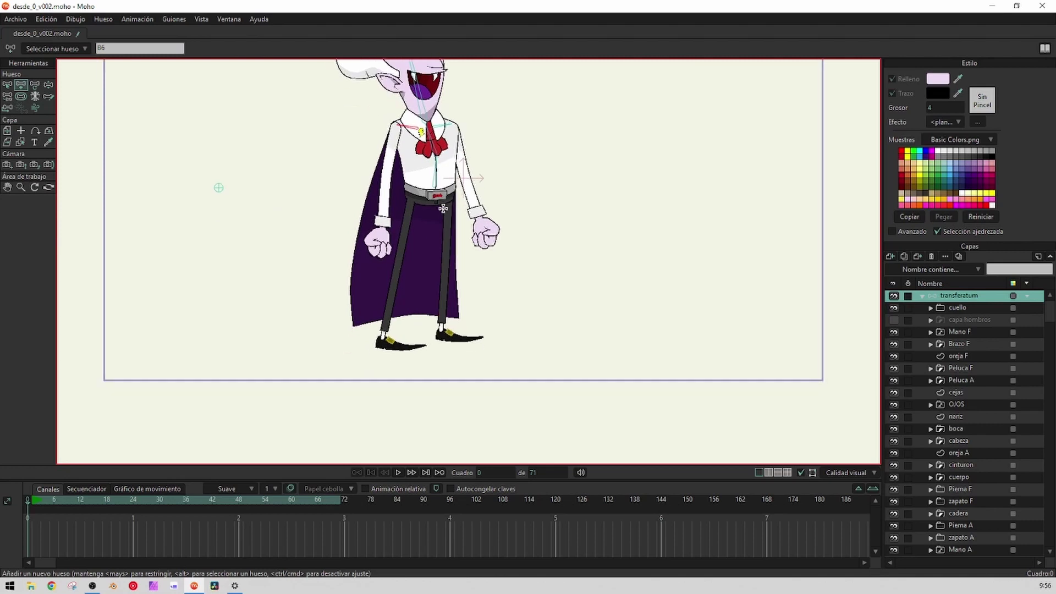
left_click_drag(430, 190, 463, 246)
scroll(461, 189, "down", 1)
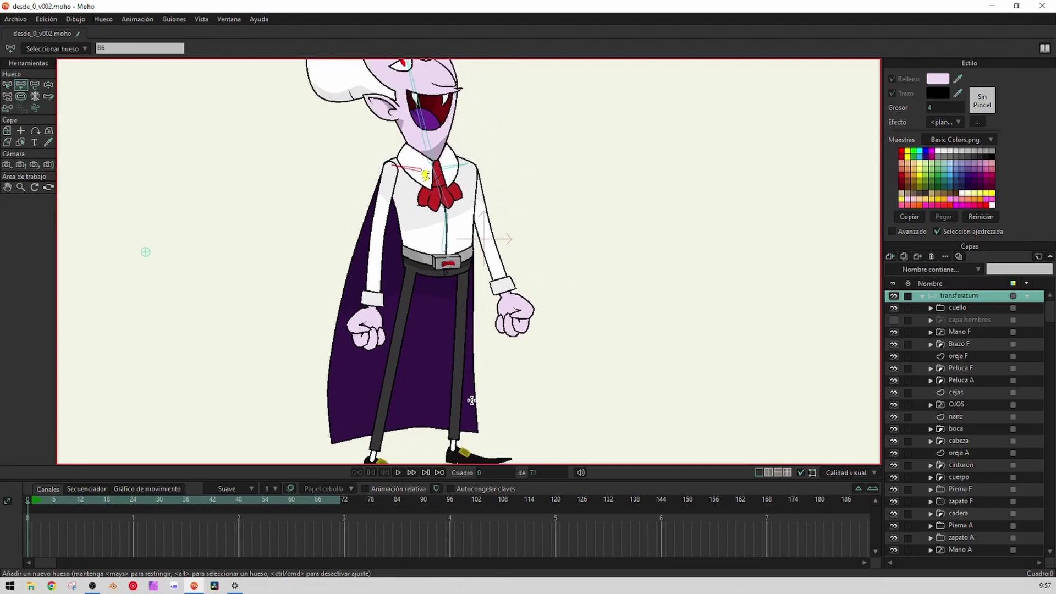
left_click_drag(446, 274, 468, 229)
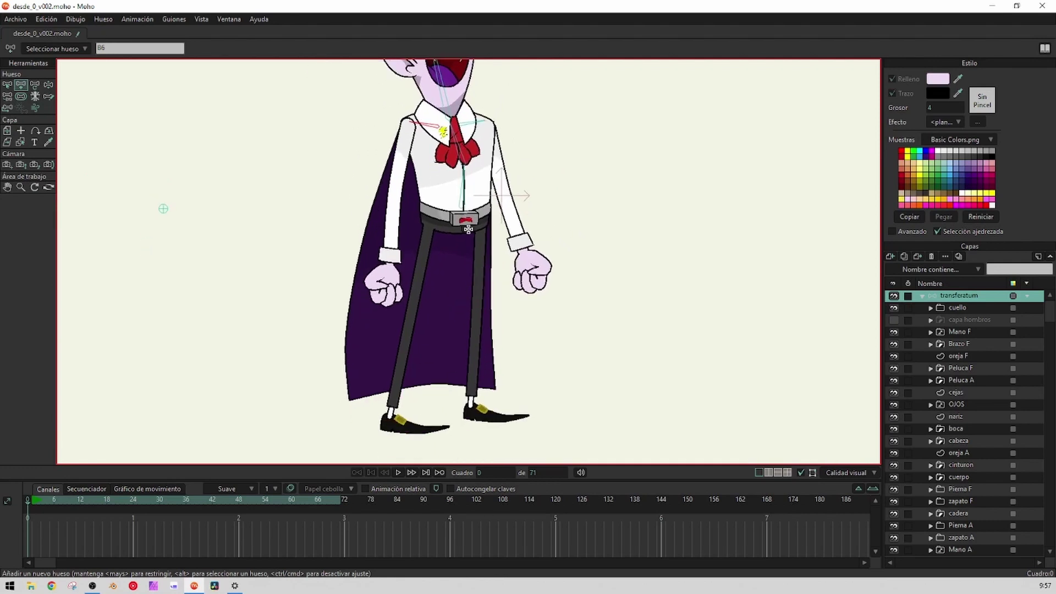
Add a short hip bone pointing down from the belt buckle as a child of the root bone
left_click(163, 209)
scroll(479, 206, "up", 5)
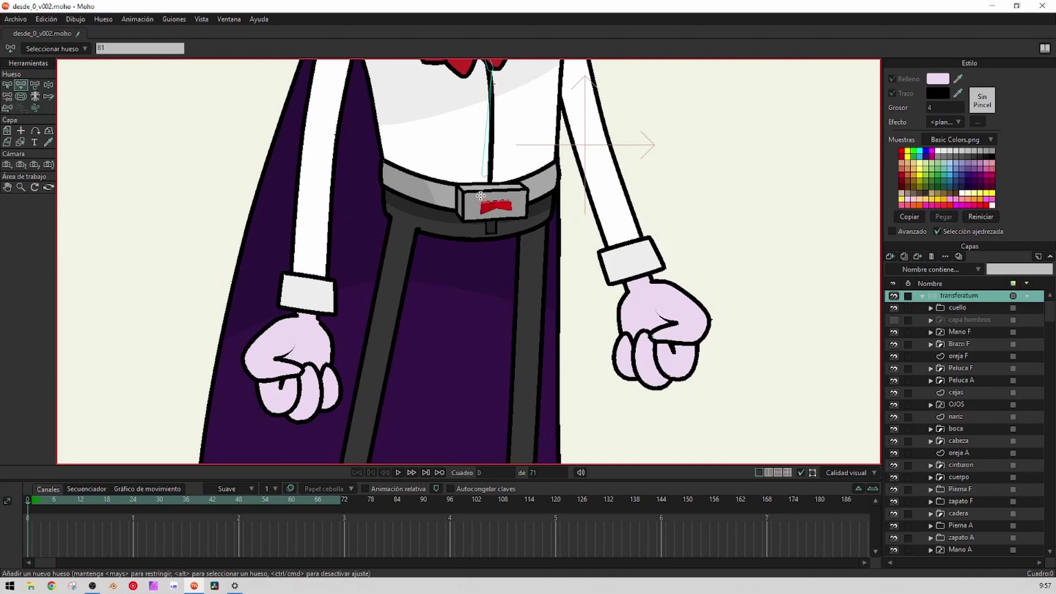
left_click_drag(481, 195, 482, 236)
scroll(482, 235, "down", 3)
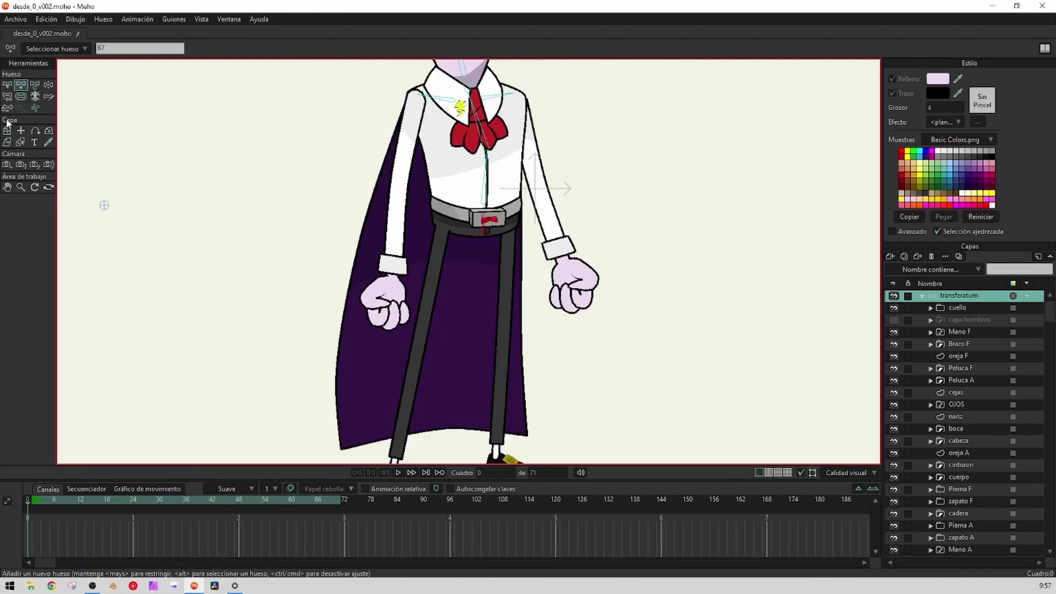
Examine the parent links from the hip bone and lower torso bone to the root with the Reparent Bone tool
left_click(7, 97)
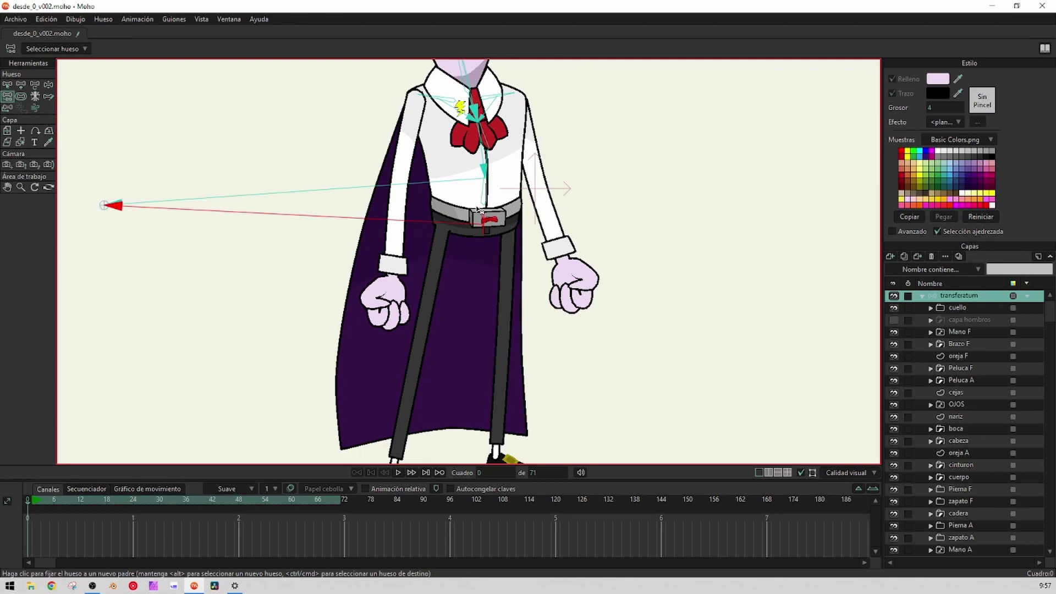
scroll(478, 209, "up", 5)
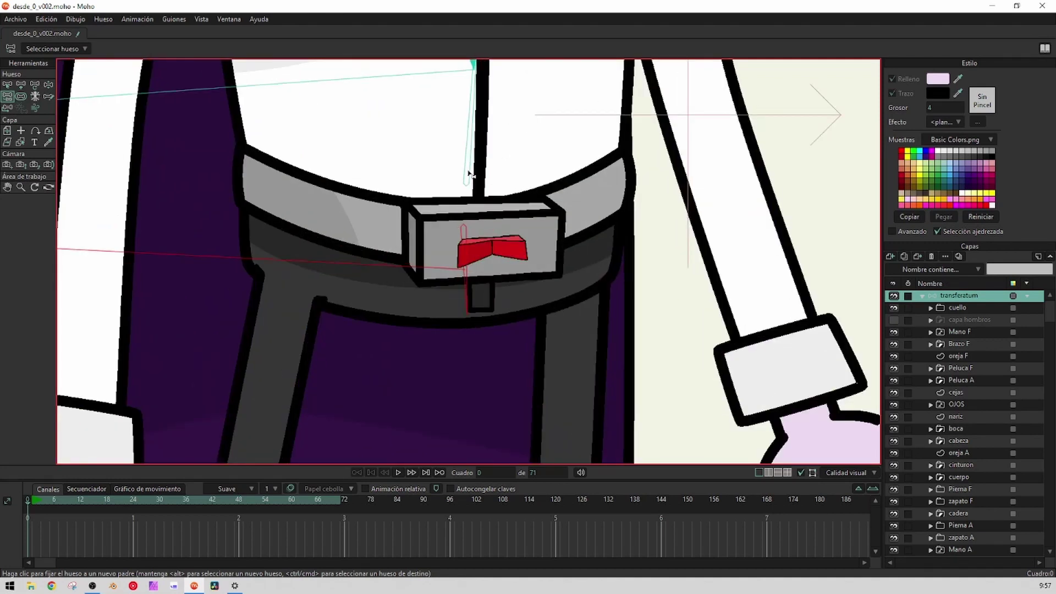
scroll(132, 203, "down", 3)
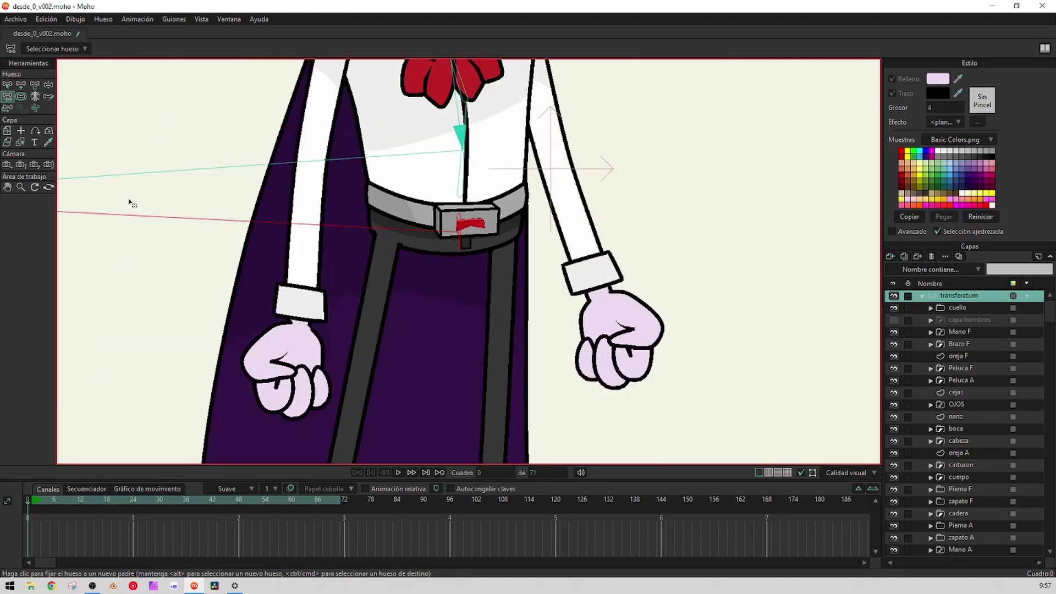
scroll(110, 199, "down", 2)
left_click_drag(113, 200, 361, 201)
left_click_drag(586, 198, 491, 198)
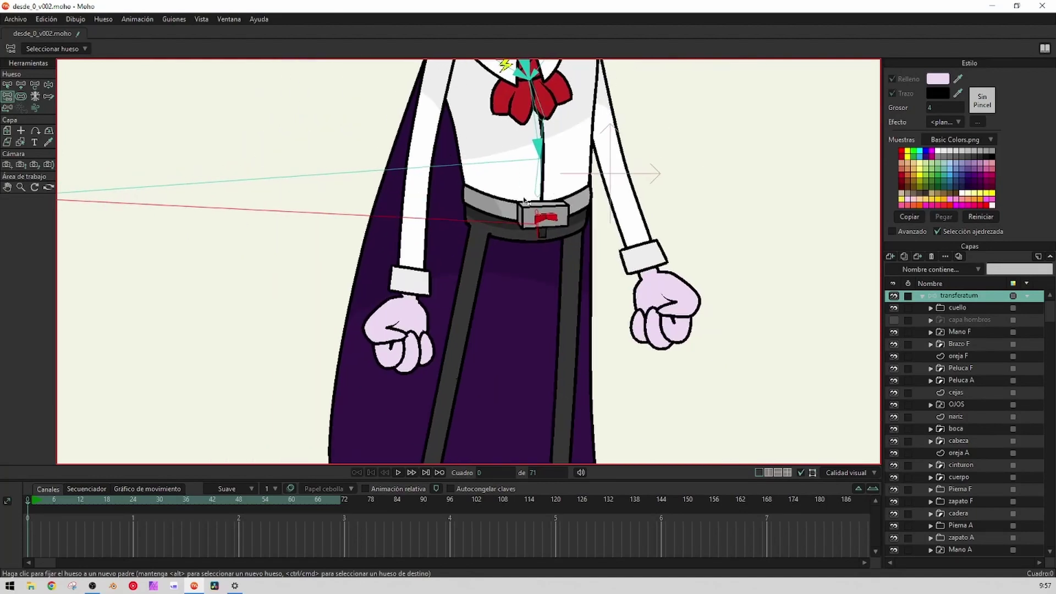
Add a chain of thigh, shin, foot and toe bones along the character's right-hand leg on the canvas, parented to the hip bone
left_click(21, 84)
scroll(491, 264, "down", 4)
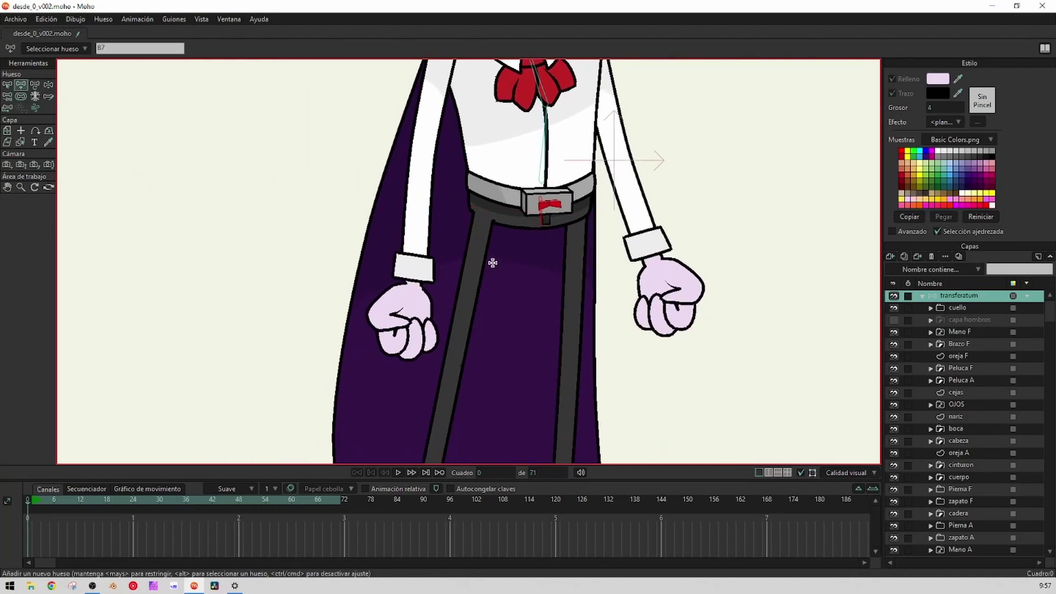
left_click_drag(558, 144, 485, 120)
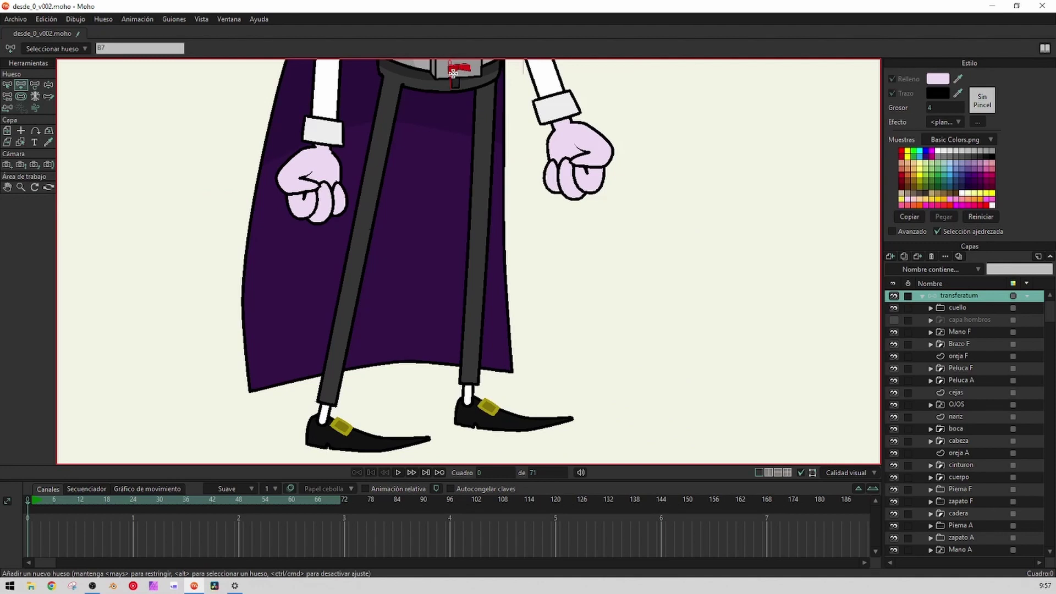
left_click_drag(488, 76, 660, 311)
scroll(462, 387, "down", 4)
scroll(475, 286, "up", 2)
scroll(600, 337, "down", 4)
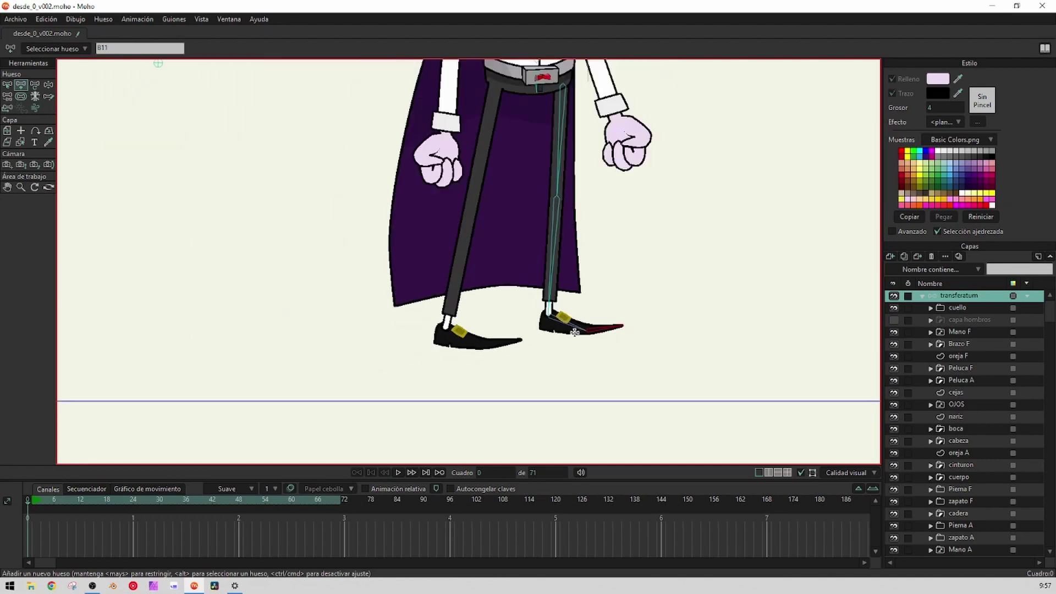
Add a matching chain of thigh, shin, foot and toe bones along the left-hand leg, starting again from the hip bone
left_click_drag(531, 228, 521, 285)
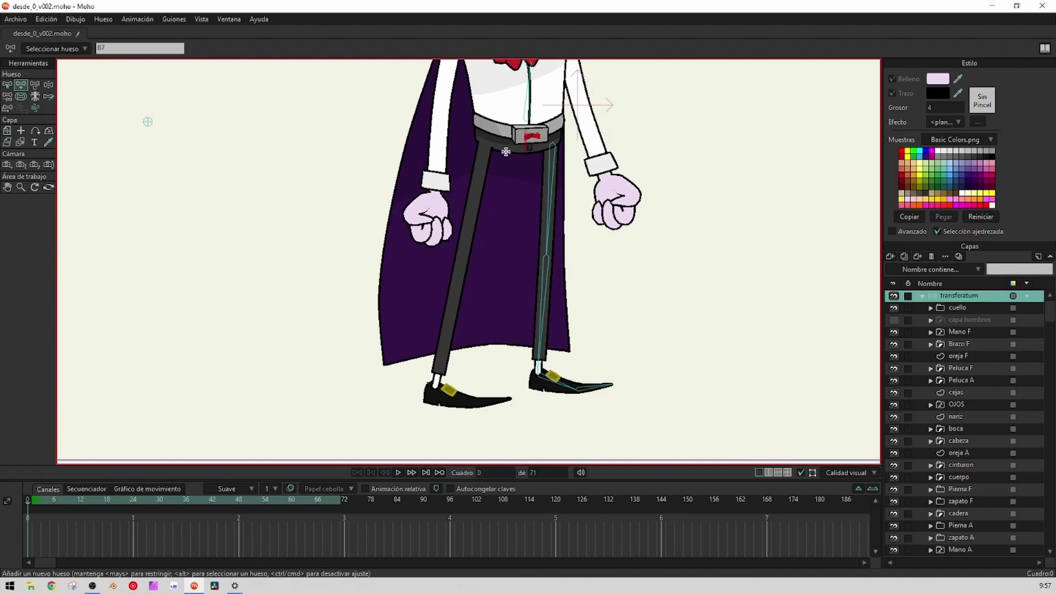
mouse_move(486, 144)
left_mouse_down()
mouse_move(432, 387)
mouse_move(389, 321)
mouse_move(462, 349)
mouse_move(548, 337)
left_mouse_up()
scroll(434, 388, "up", 3)
scroll(546, 289, "down", 4)
scroll(546, 289, "down", 2)
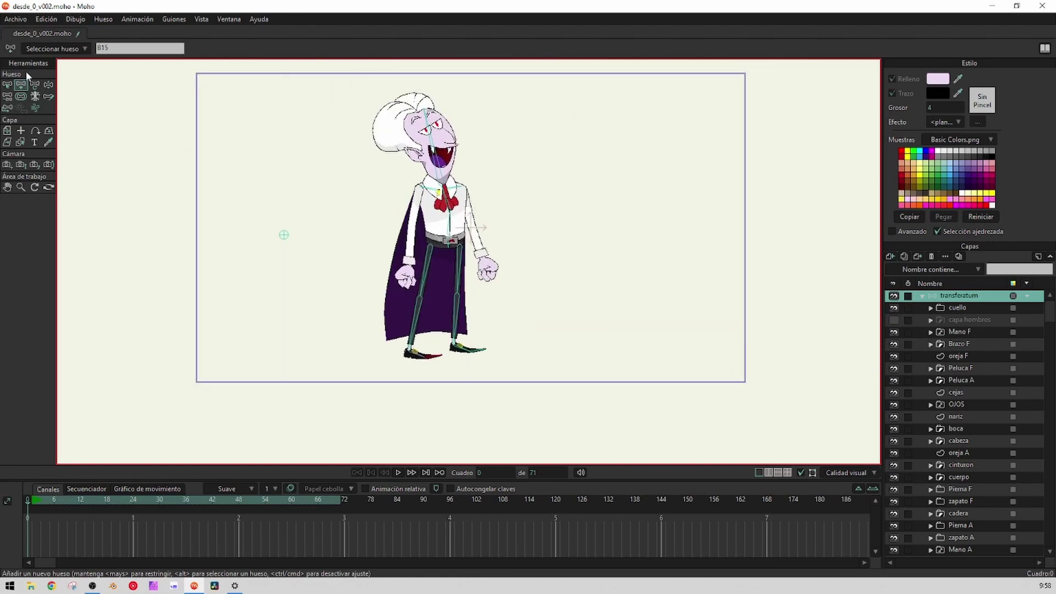
Display the bones' strength areas and test the head bone's rotation with the Manipulate Bones tool
left_click(22, 96)
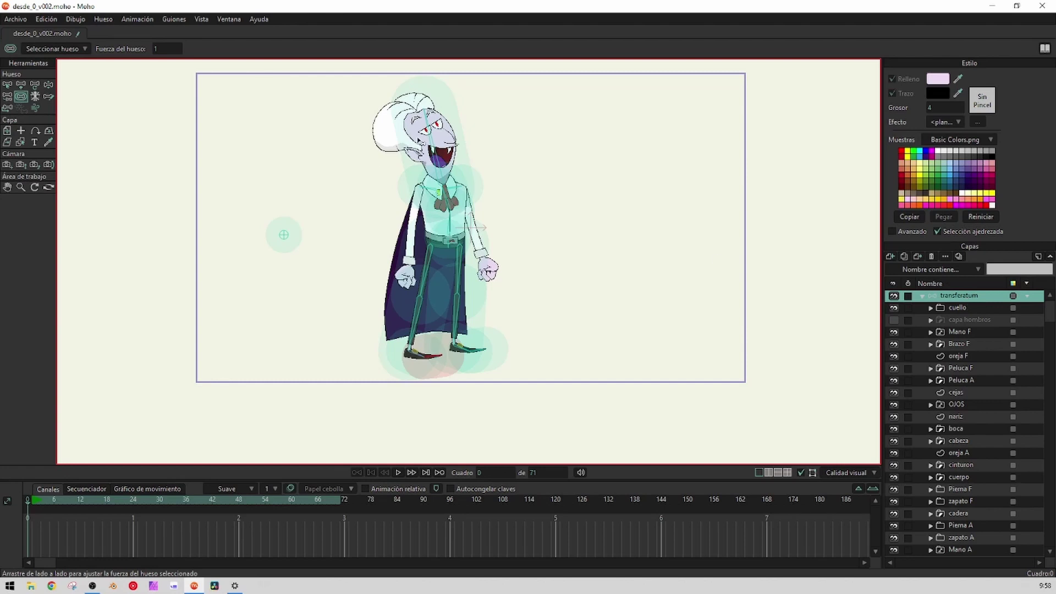
left_click(49, 85)
mouse_move(443, 144)
left_mouse_down()
mouse_move(460, 144)
mouse_move(431, 140)
left_mouse_up()
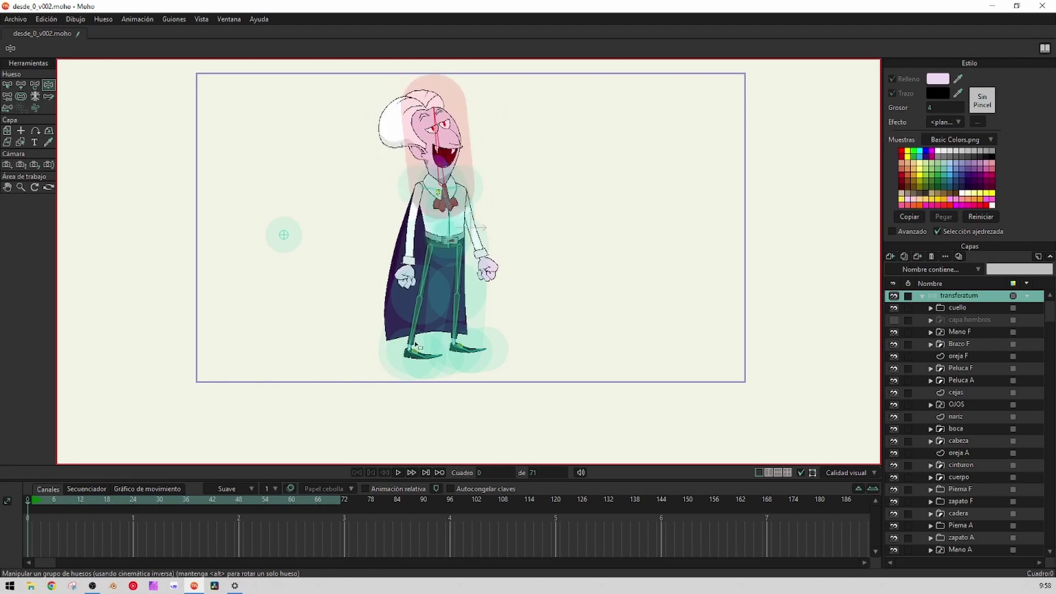
Test how the leg and torso bones deform the character with the Manipulate Bones tool while their strength areas are active
left_click_drag(417, 346, 498, 311)
left_click_drag(469, 273, 403, 346)
scroll(466, 242, "up", 2)
left_click(515, 342)
left_click_drag(516, 342, 471, 356)
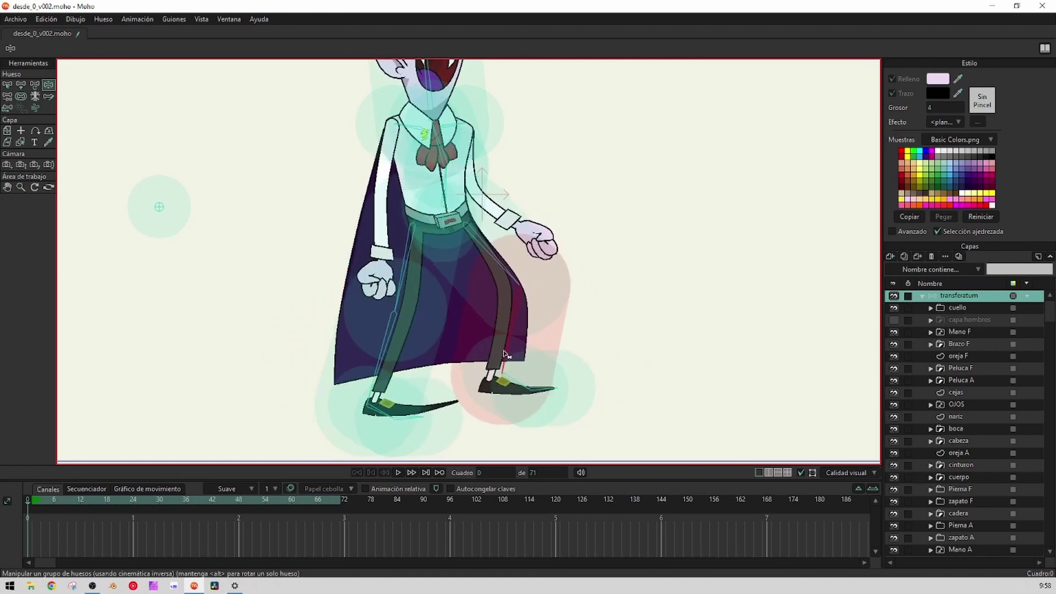
left_click_drag(489, 286, 467, 283)
mouse_move(448, 248)
left_mouse_down()
mouse_move(443, 255)
mouse_move(467, 245)
left_mouse_up()
left_click_drag(469, 181, 487, 226)
scroll(480, 175, "down", 3)
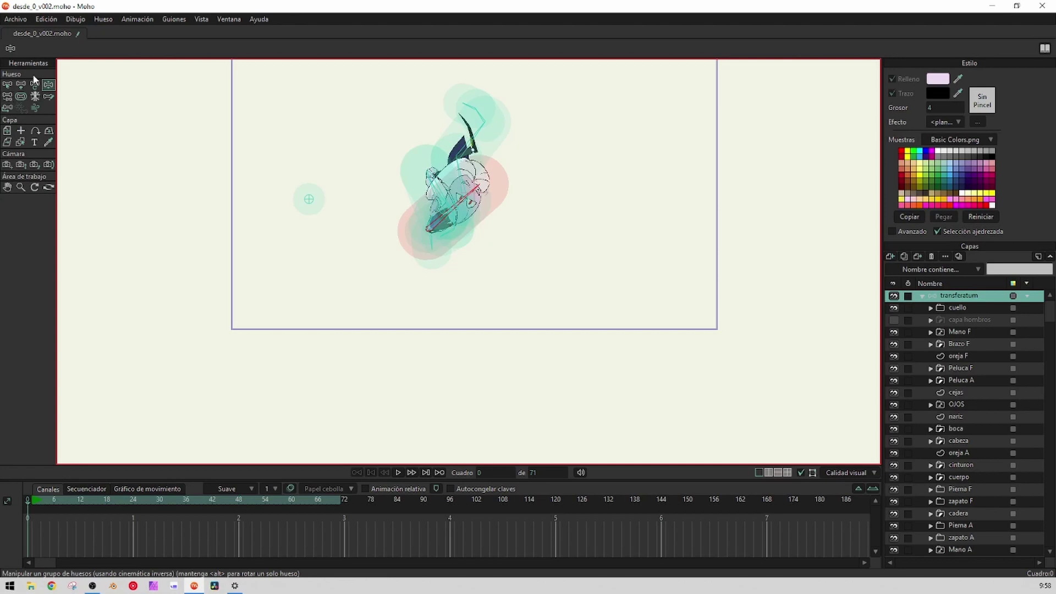
left_click(6, 86)
left_click(7, 86)
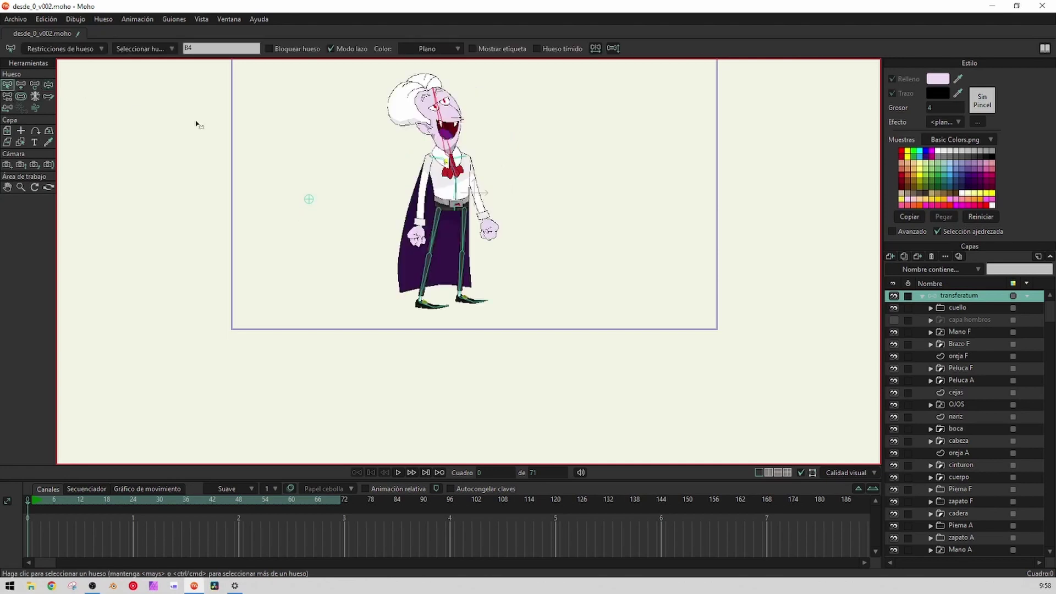
Set the strength of all bones to 0 and clear the bone selection
left_click(21, 96)
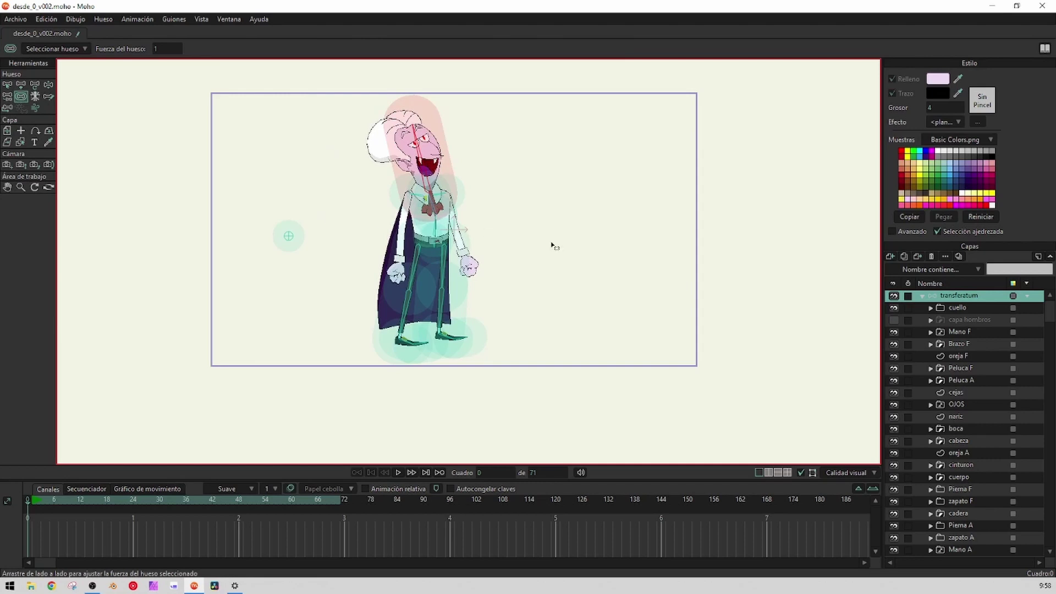
key("ctrl+a")
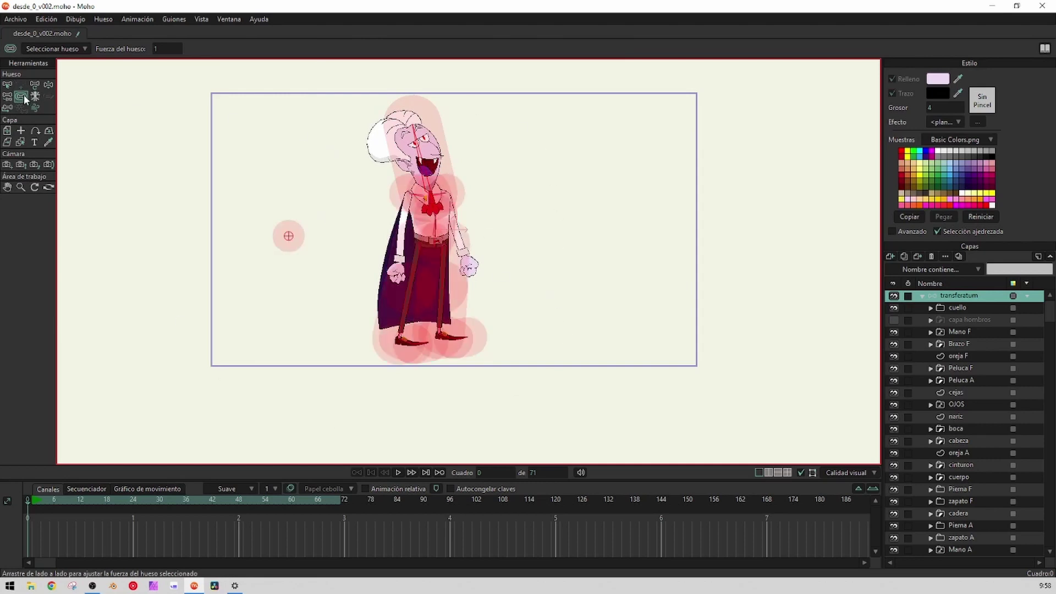
left_click_drag(493, 213, 881, 270)
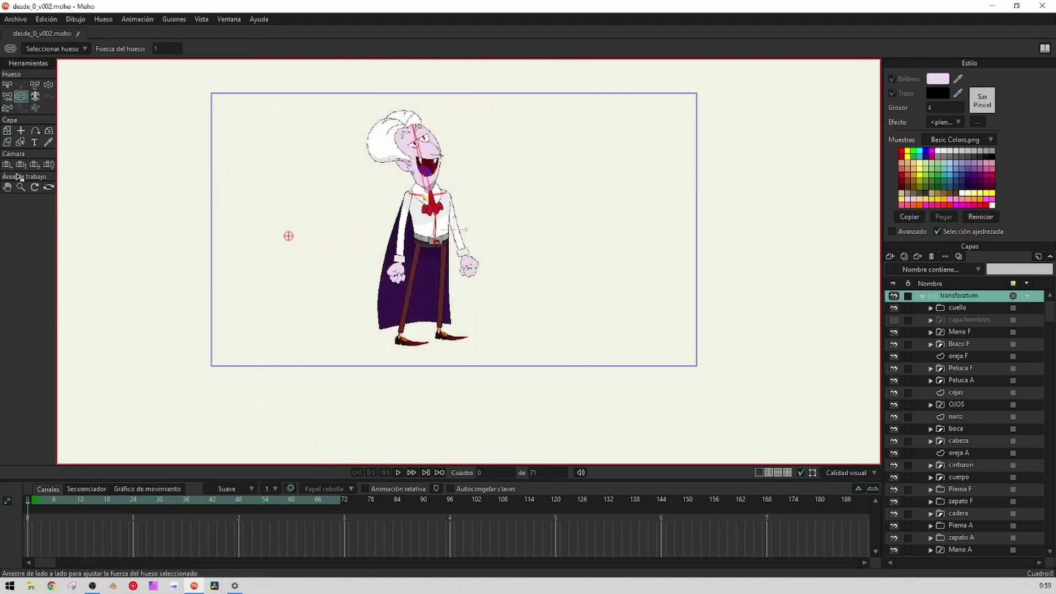
left_click_drag(20, 177, 1, 192)
left_click(7, 85)
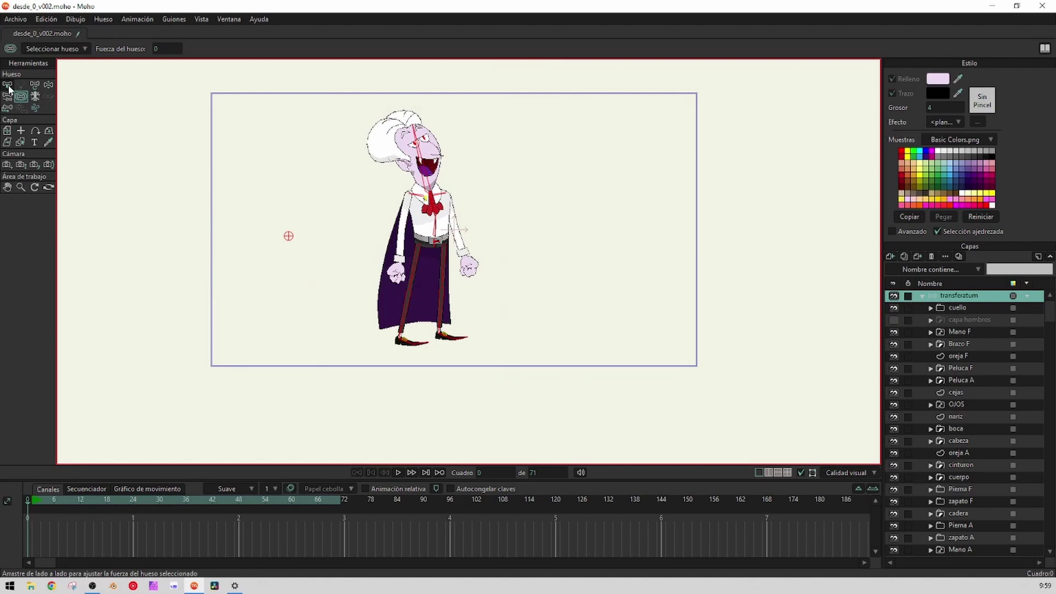
left_click(258, 186)
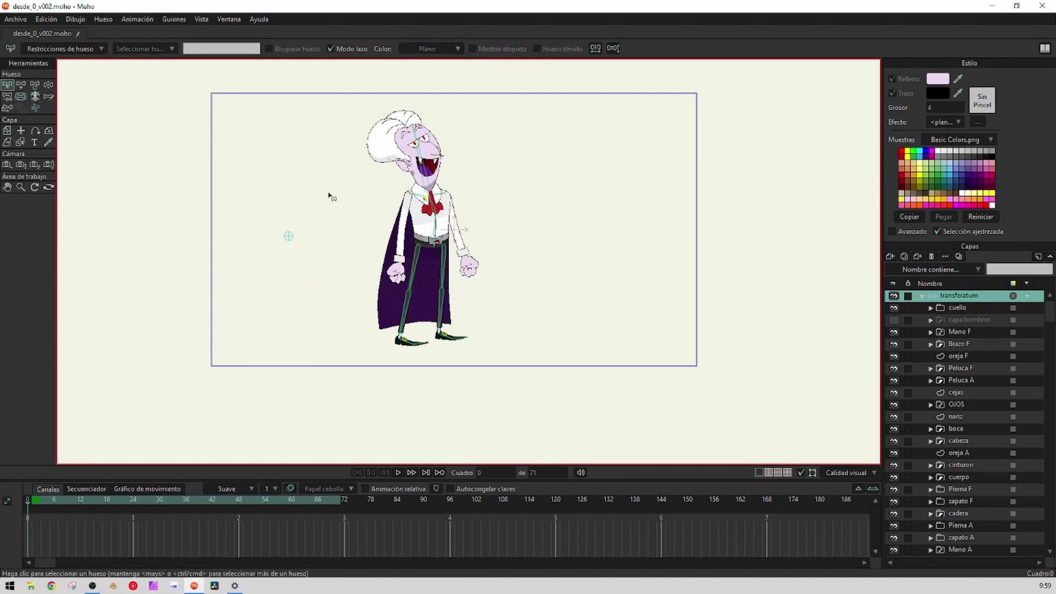
Test the leg bones' influence on the artwork with the Manipulate Bones tool
scroll(380, 212, "up", 3)
left_click(48, 84)
left_click_drag(413, 293, 446, 321)
left_click_drag(512, 344, 457, 374)
left_click_drag(407, 347, 385, 317)
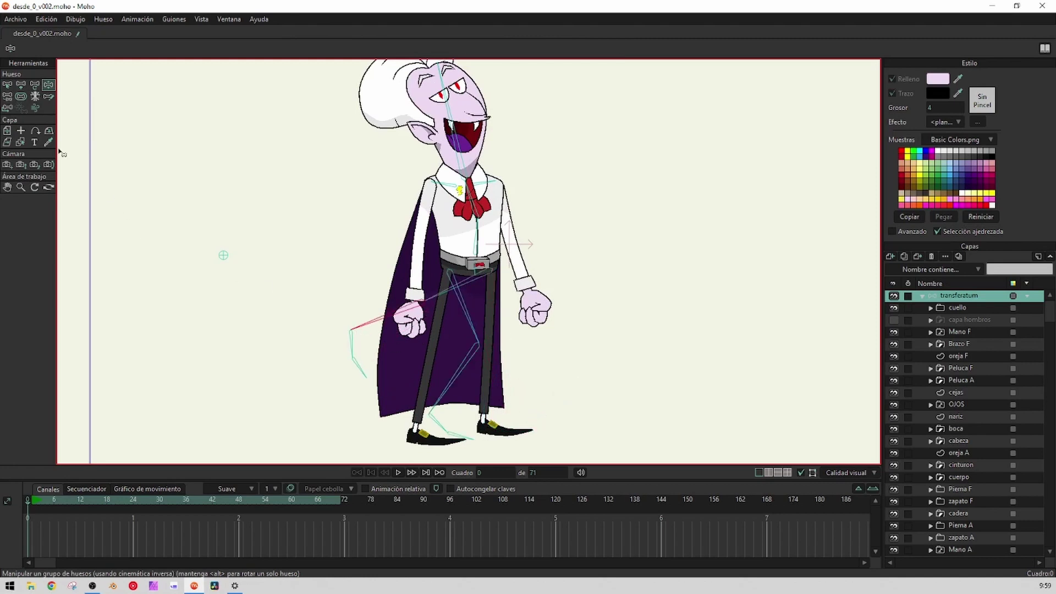
left_click(8, 85)
Move the Mano F layer horizontally away from the body to the character's cape side, to X about -0.64
scroll(237, 180, "down", 3)
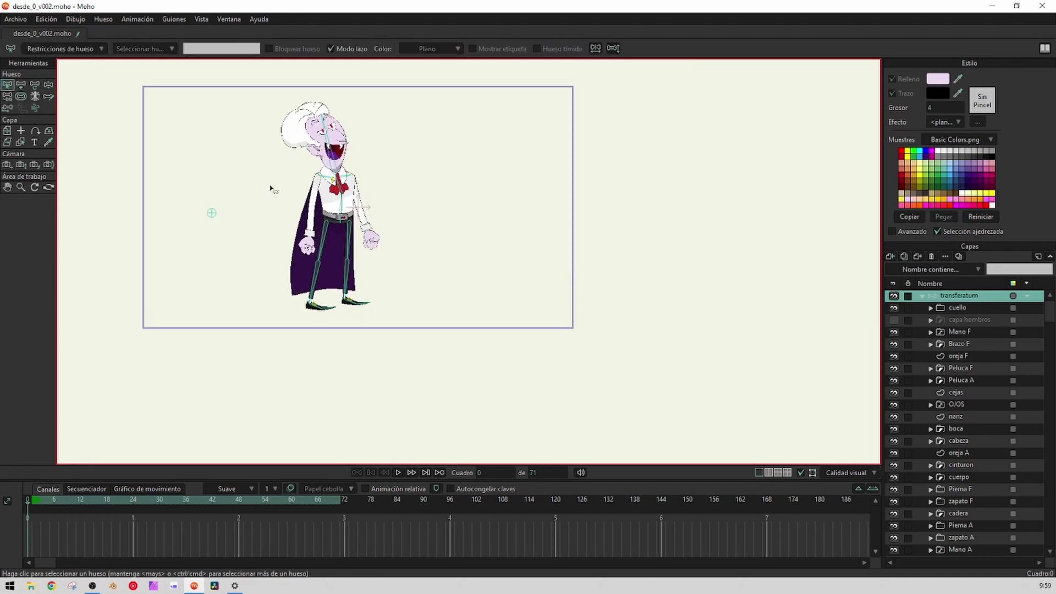
scroll(270, 188, "up", 2)
scroll(270, 189, "down", 3)
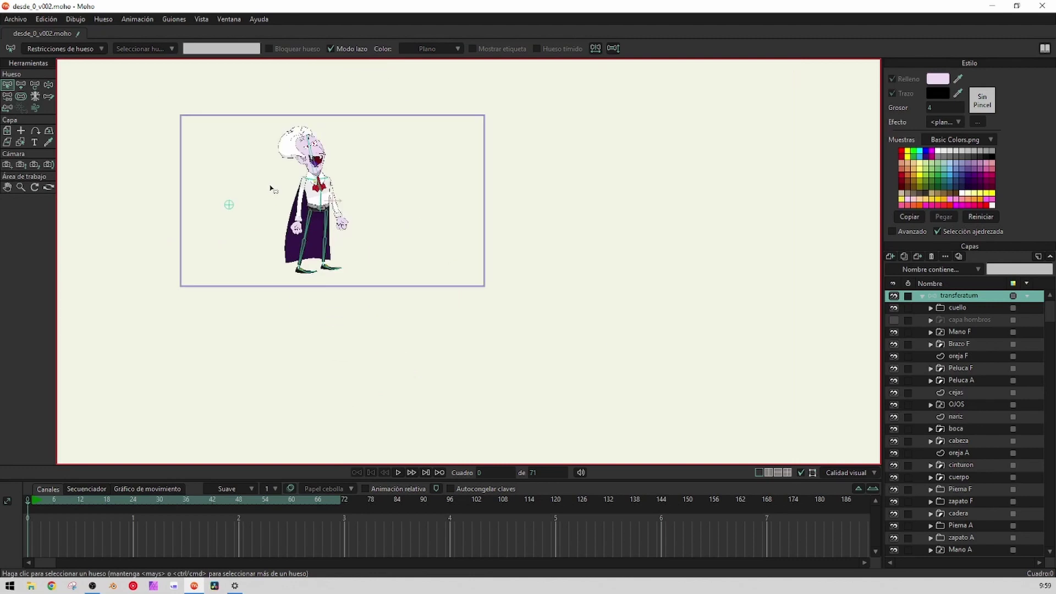
scroll(380, 239, "up", 2)
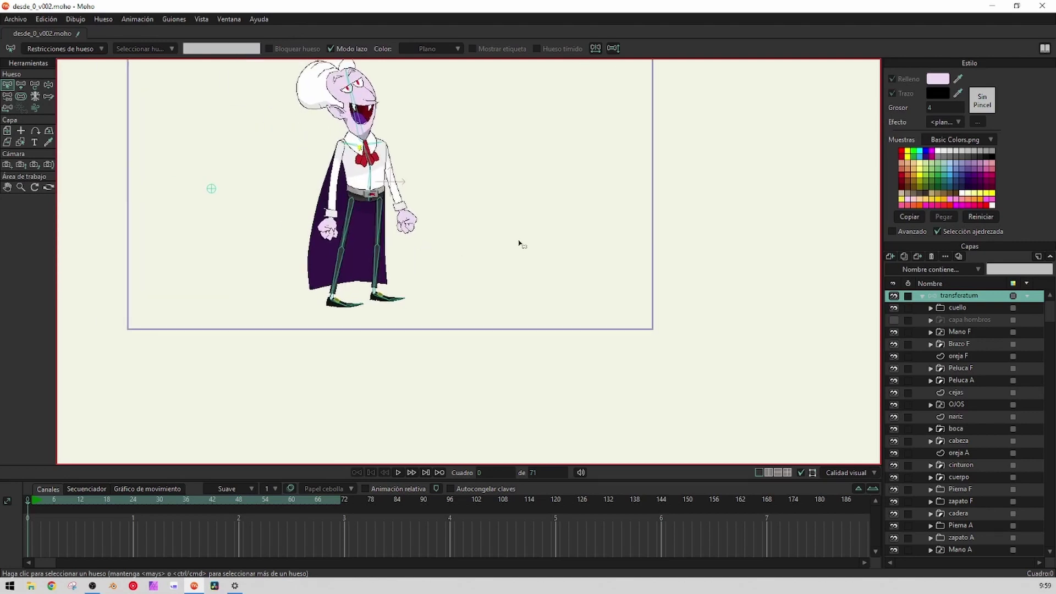
left_click_drag(452, 248, 566, 276)
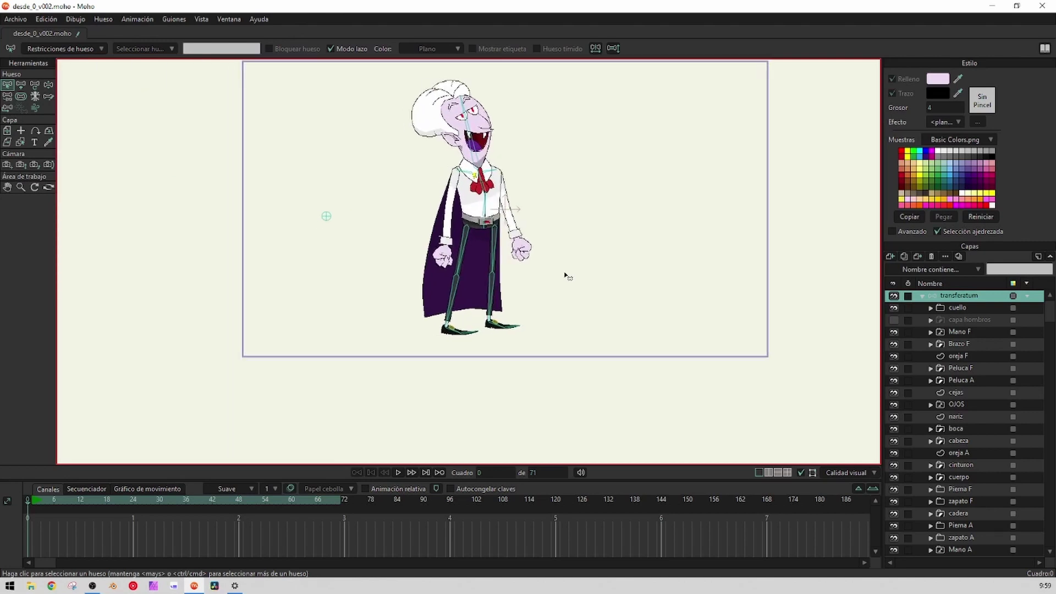
left_click(951, 333)
key("m")
scroll(487, 286, "up", 2)
scroll(486, 286, "up", 1)
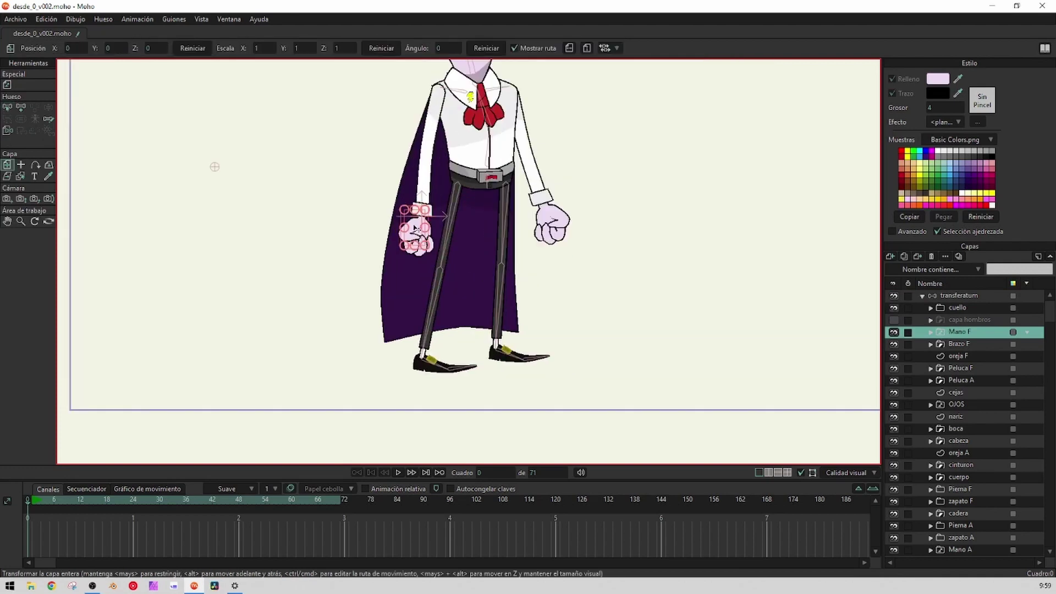
left_click_drag(417, 226, 255, 226)
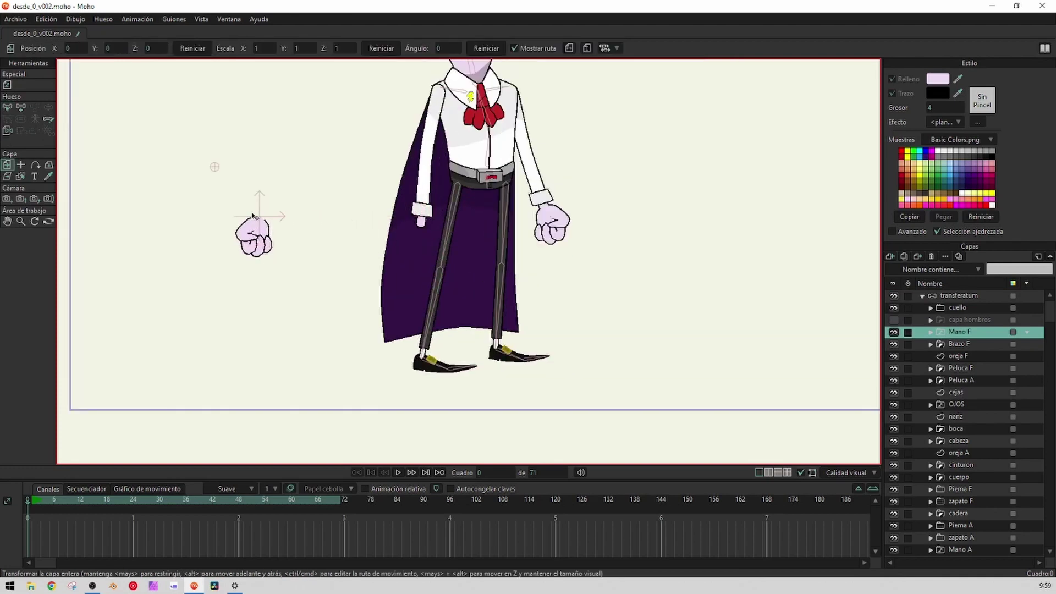
Move the Brazo F layer horizontally away from the body to X about -0.63, lining it up with its hand
left_click(970, 343)
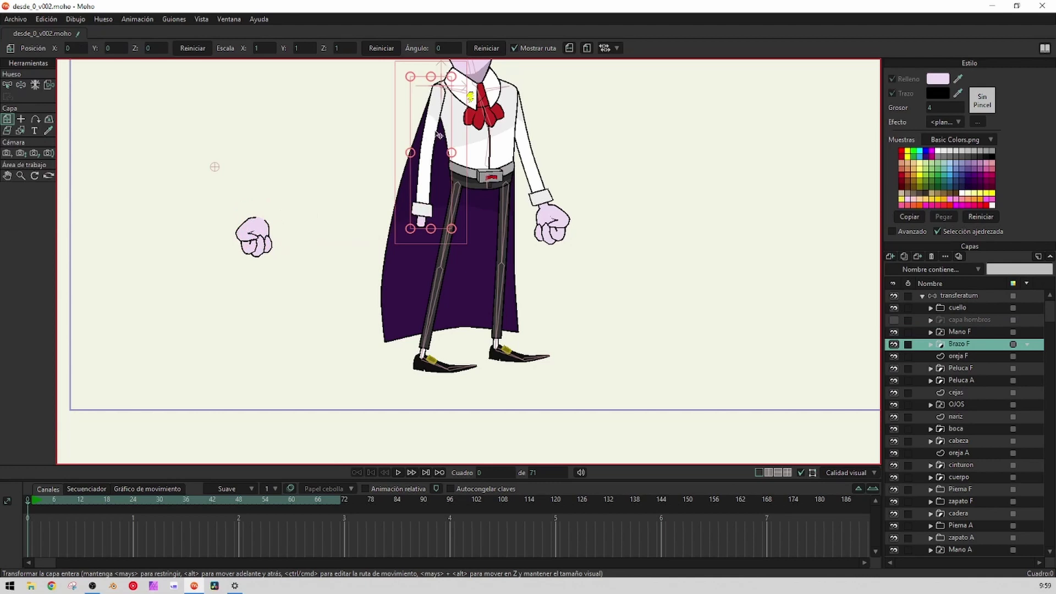
left_click_drag(446, 131, 280, 131)
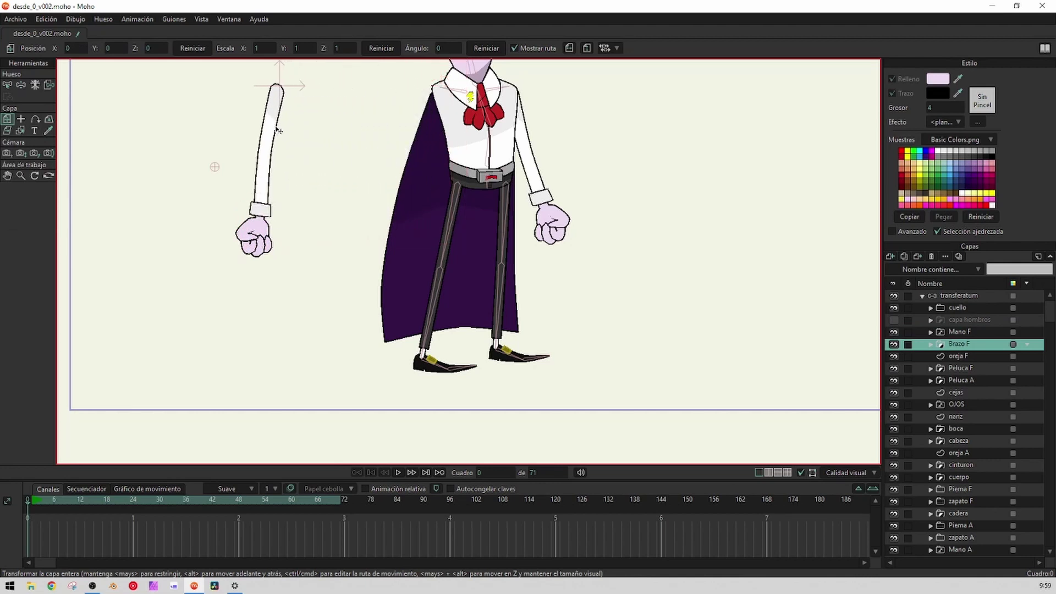
scroll(300, 128, "down", 3)
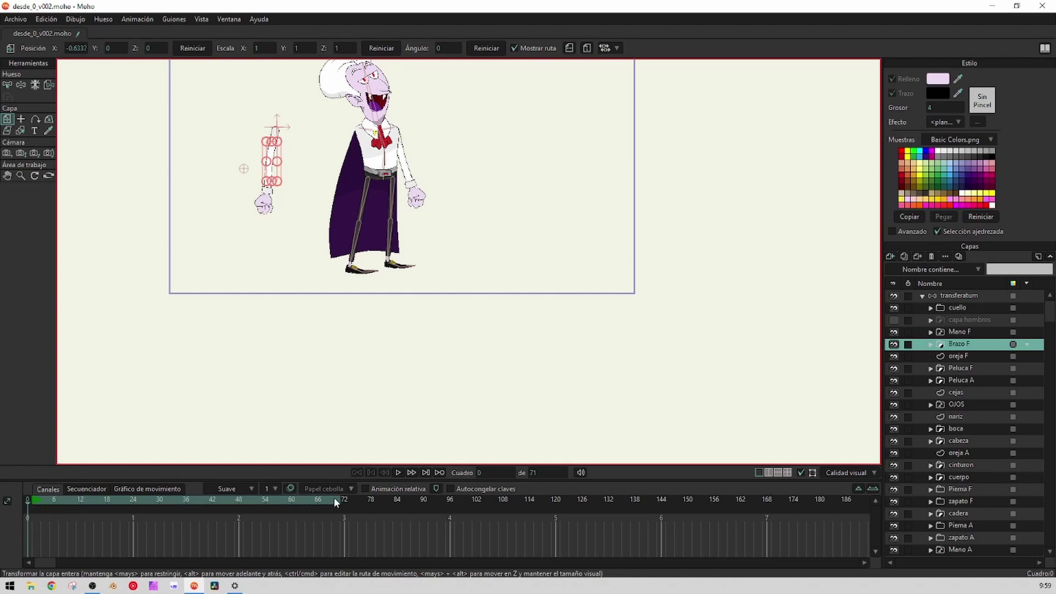
left_click_drag(281, 299, 274, 378)
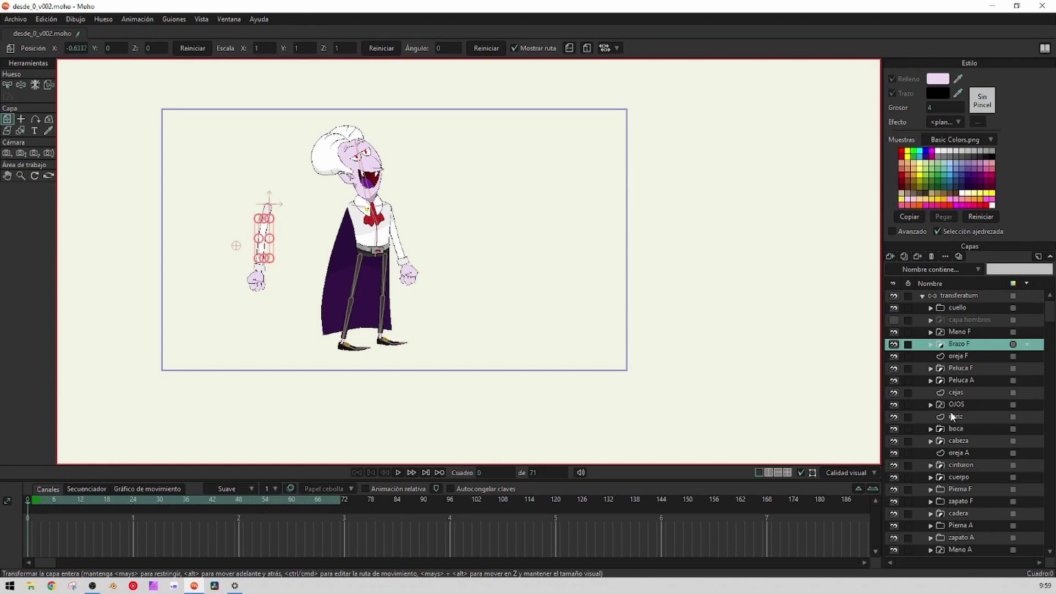
Move the Mano A layer horizontally out in front of the character to X about 1.15
scroll(953, 416, "down", 2)
left_click(962, 497)
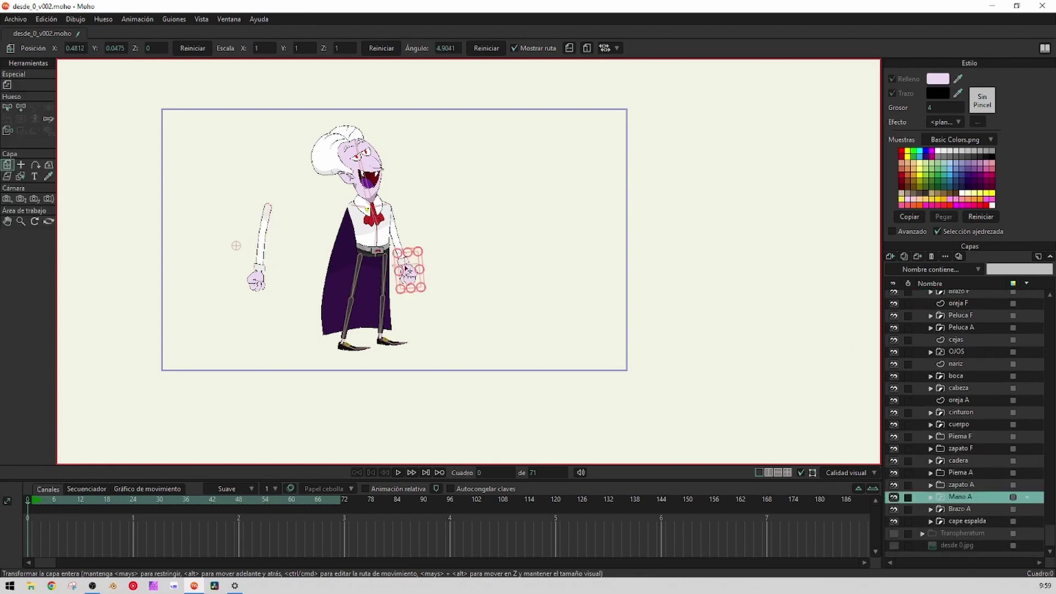
left_click_drag(416, 275, 495, 276)
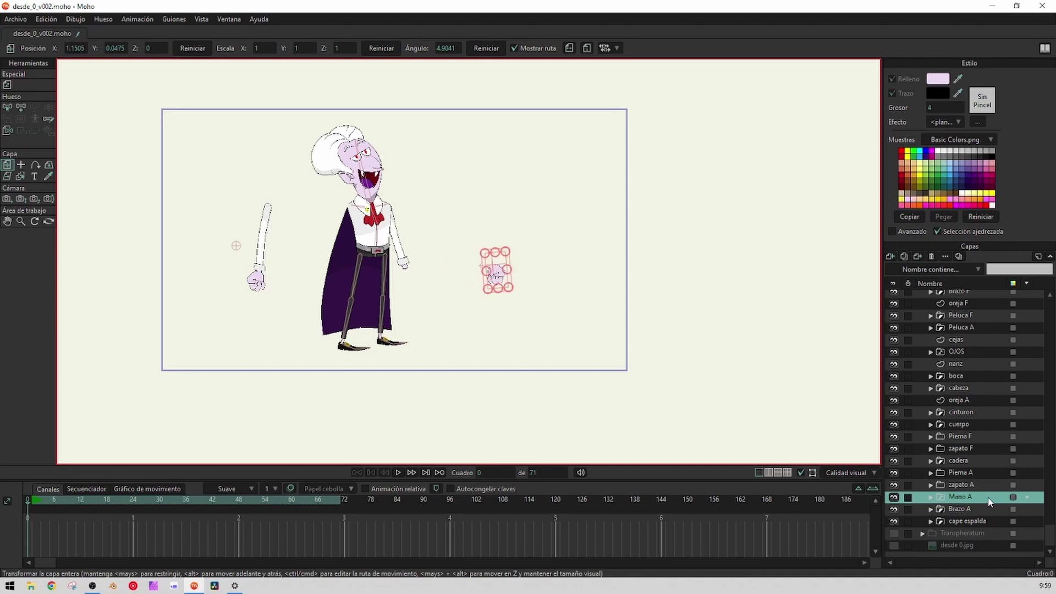
Move the Brazo A layer out above its hand at X about 1.03 and rotate it to about 10.3°
left_click(969, 506)
left_click_drag(391, 225, 491, 229)
scroll(517, 250, "up", 3)
left_click_drag(526, 260, 497, 296)
scroll(528, 328, "down", 3)
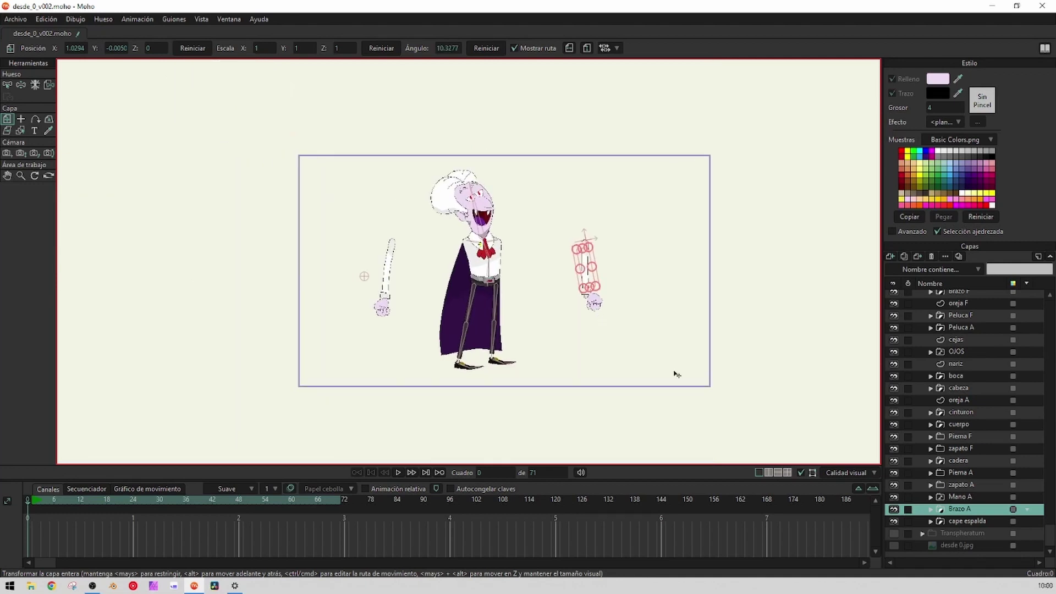
Rotate the Brazo F layer to about 9.2° so the detached arm hangs nearly vertical
scroll(970, 308, "up", 2)
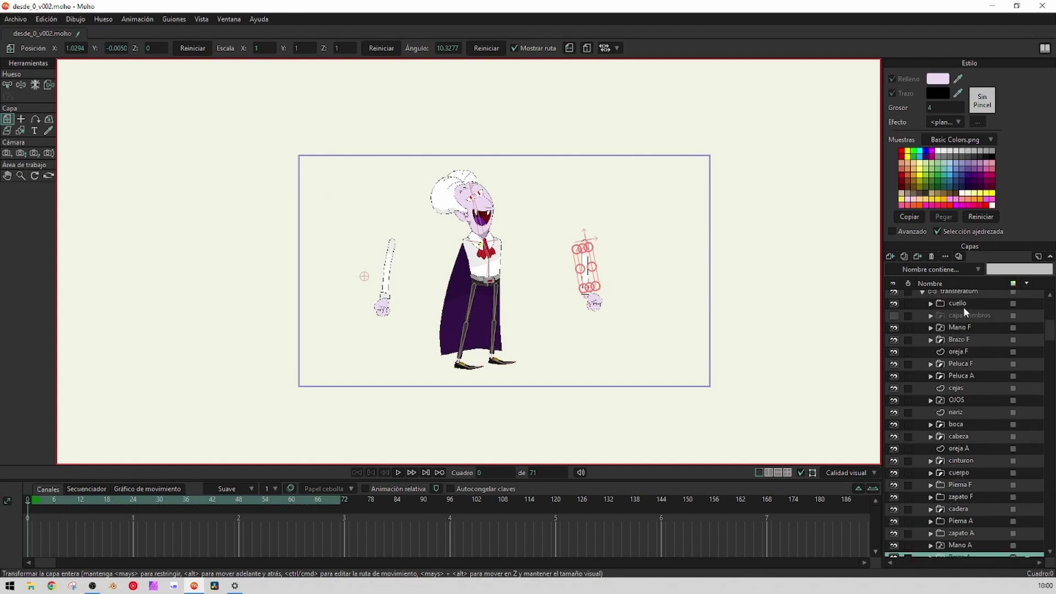
left_click(956, 336)
scroll(346, 272, "up", 5)
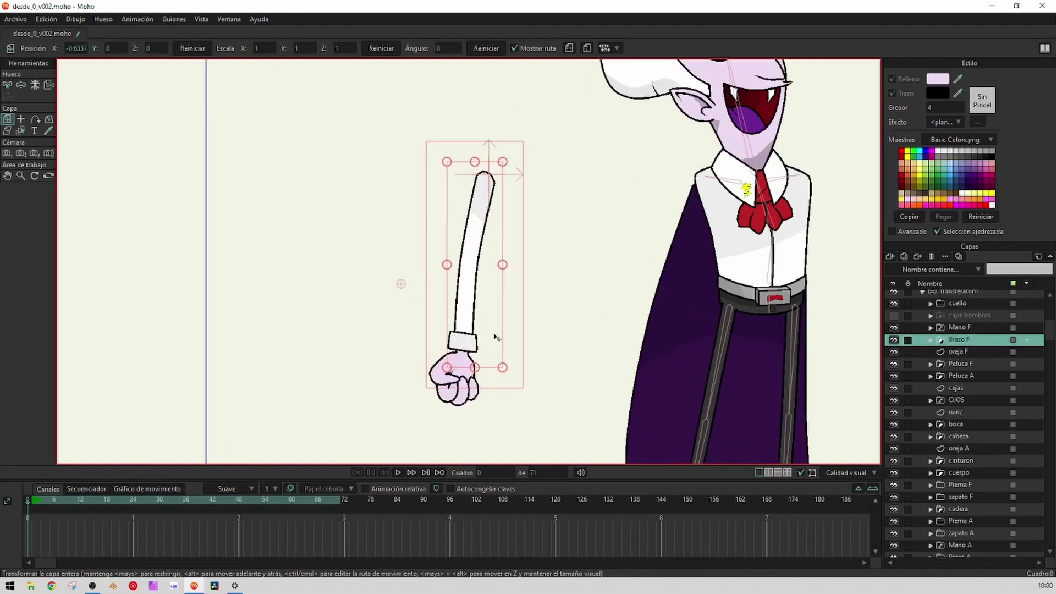
left_click_drag(521, 353, 545, 365)
scroll(550, 365, "down", 5)
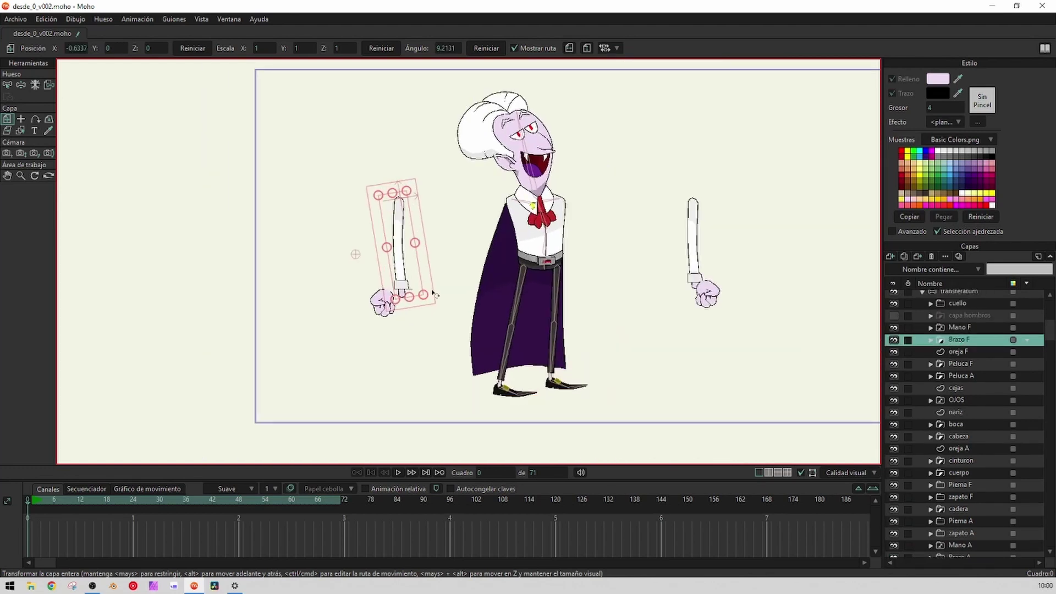
Fit the Mano F layer under the arm's cuff at X about -0.55, Y about -0.01, rotated to about 11.9°
left_click(956, 328)
scroll(385, 297, "up", 5)
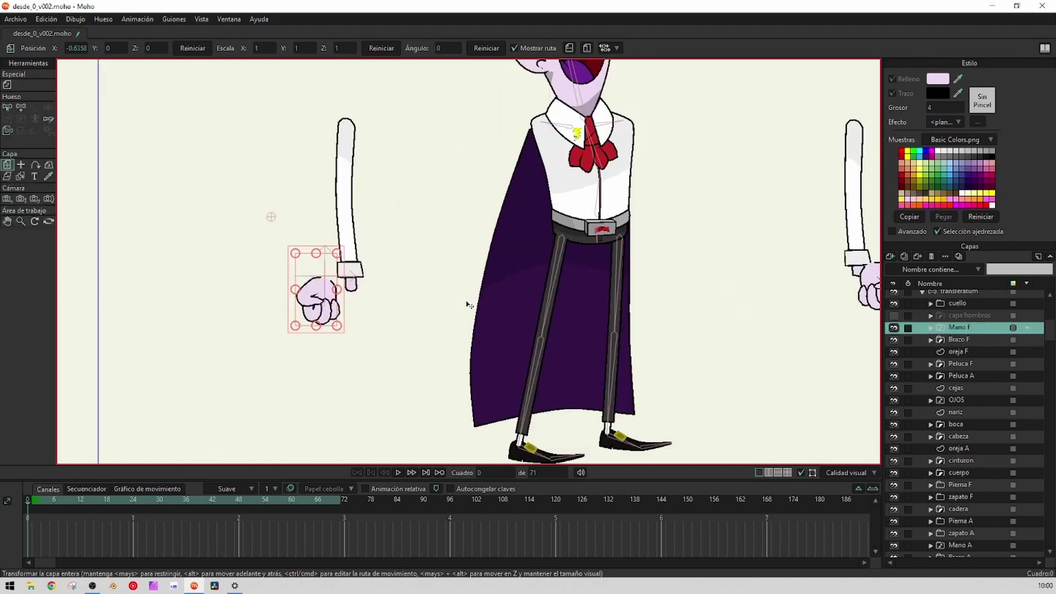
mouse_move(323, 299)
left_mouse_down()
mouse_move(328, 281)
mouse_move(323, 290)
left_mouse_up()
scroll(330, 290, "up", 3)
mouse_move(369, 319)
left_mouse_down()
mouse_move(386, 347)
mouse_move(406, 337)
mouse_move(372, 314)
left_mouse_up()
scroll(373, 314, "down", 8)
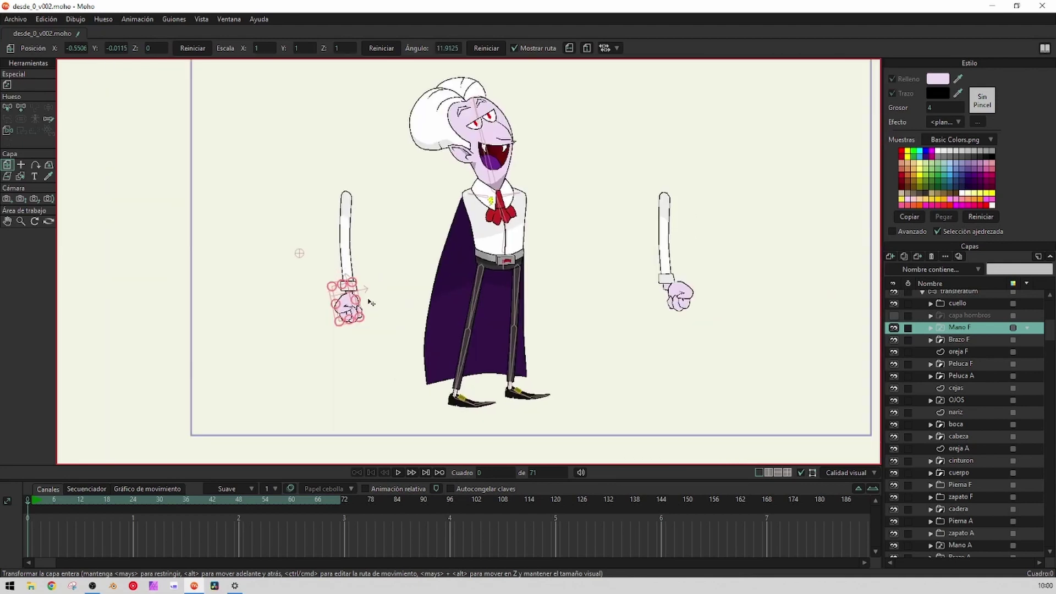
Examine the detached arms and hands on both sides of the character
scroll(437, 278, "up", 3)
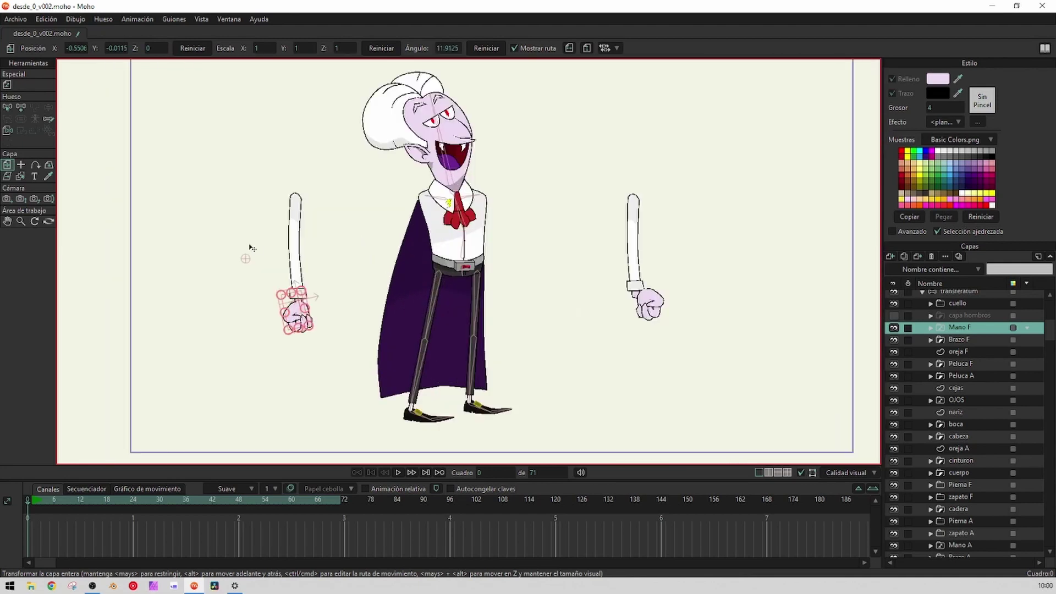
scroll(273, 252, "up", 3)
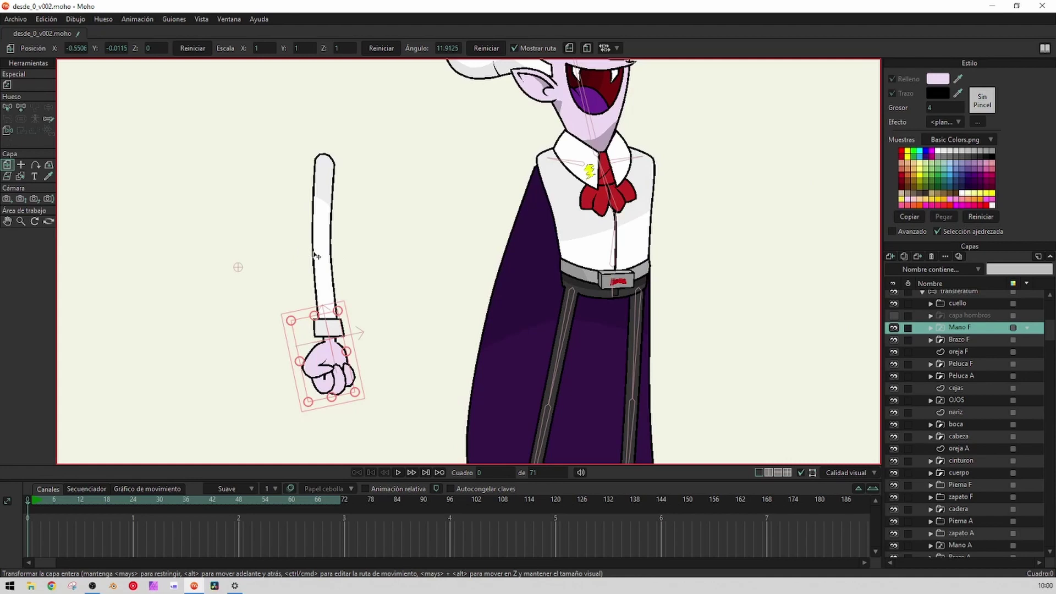
scroll(568, 236, "down", 3)
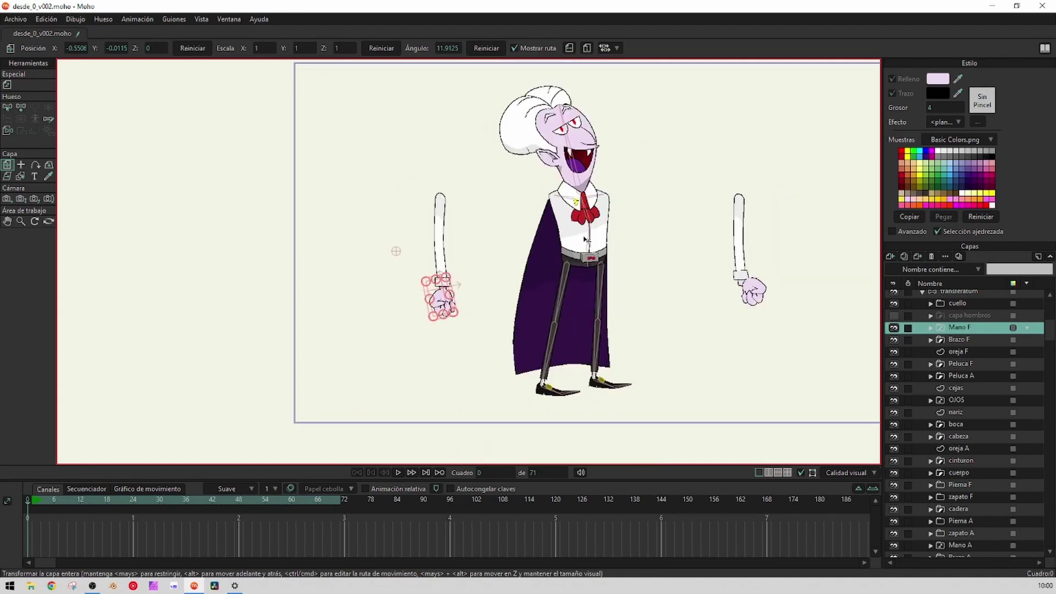
scroll(577, 234, "up", 2)
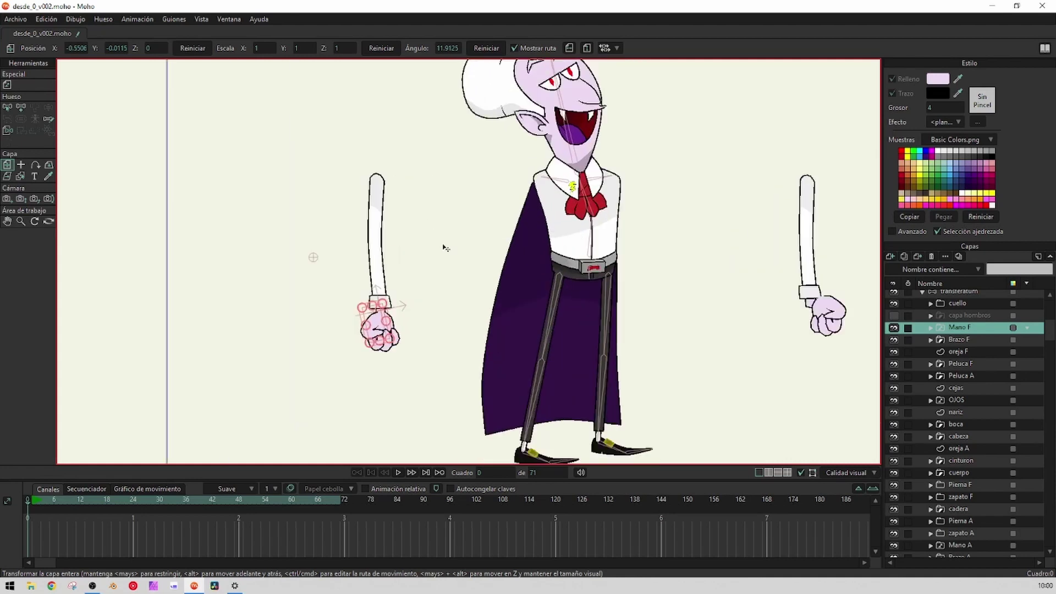
scroll(408, 253, "up", 2)
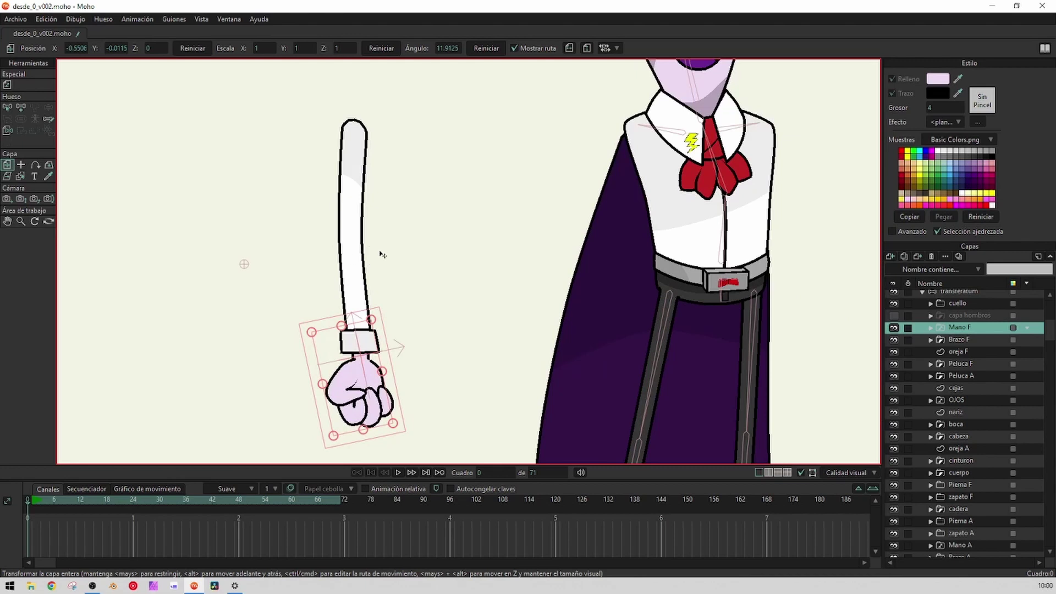
scroll(391, 242, "down", 3)
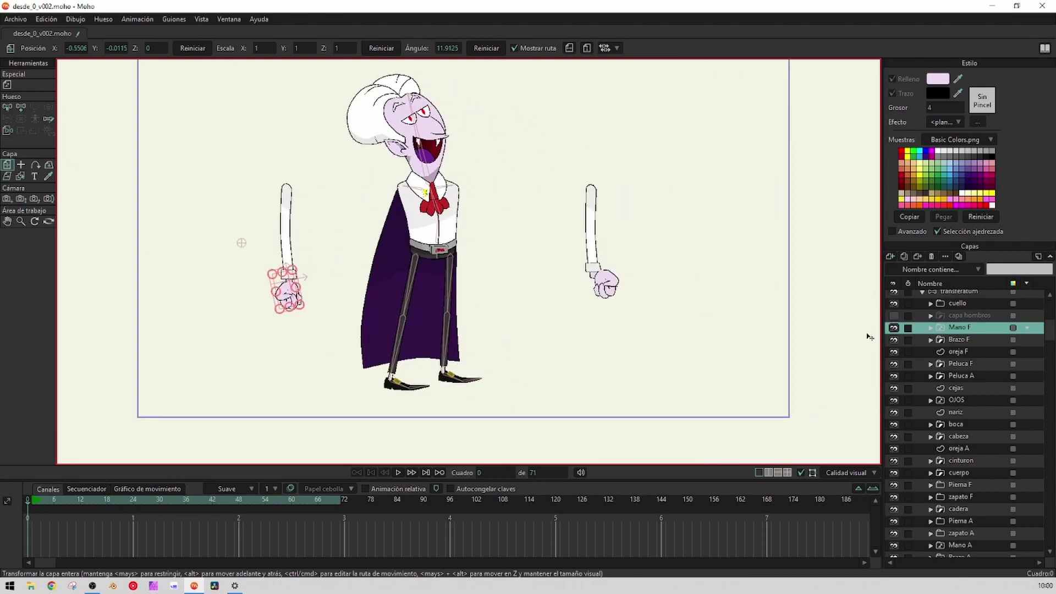
mouse_move(467, 261)
left_mouse_down()
mouse_move(462, 289)
mouse_move(480, 261)
left_mouse_up()
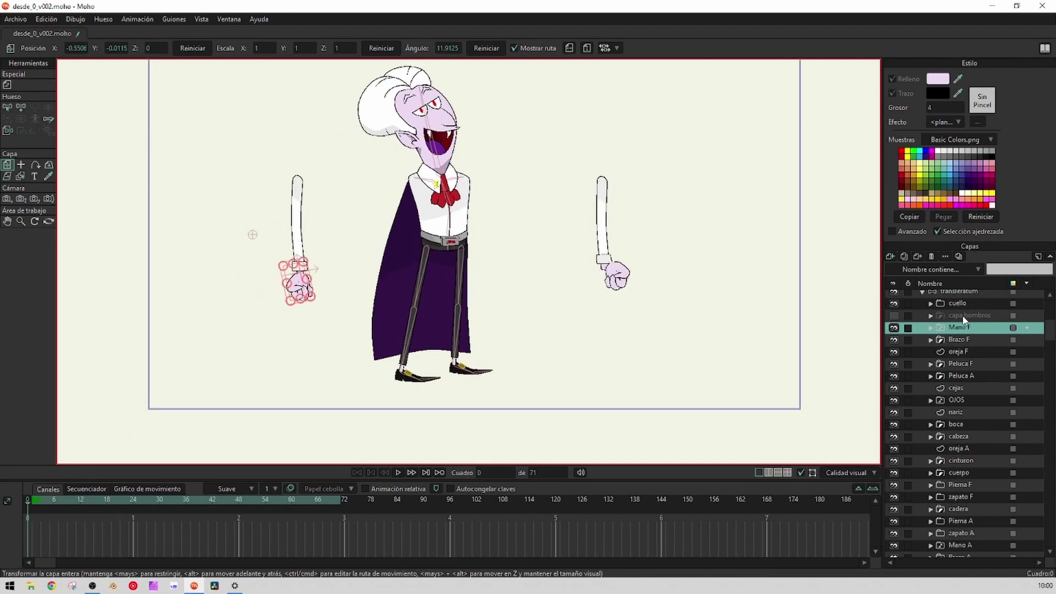
left_click_drag(514, 225, 530, 234)
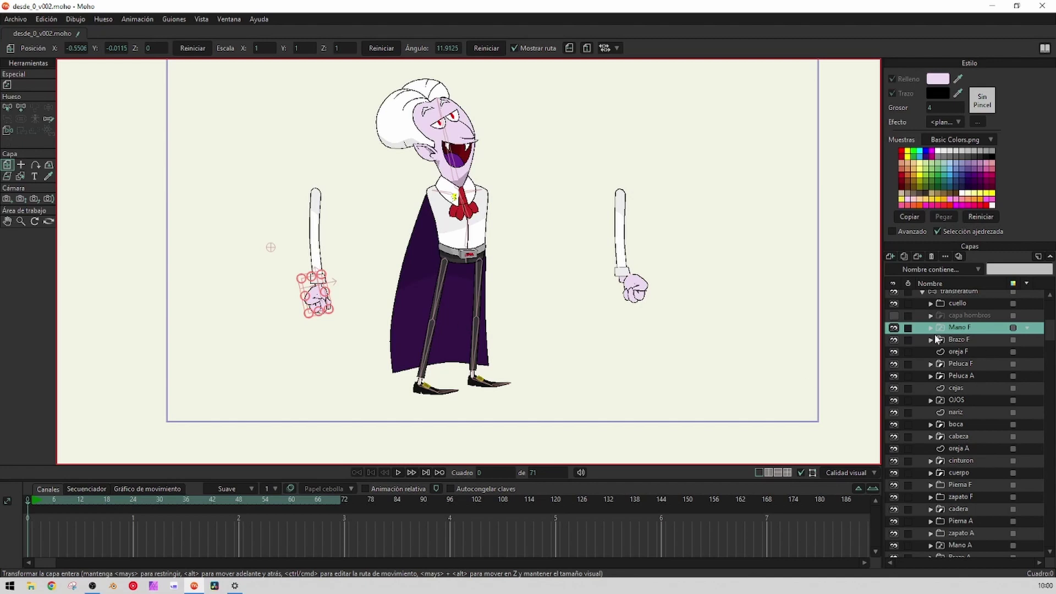
Select the character's main bone layer, transferatum, with the torso and detached arms in view
scroll(938, 339, "up", 1)
left_click_drag(476, 257, 449, 303)
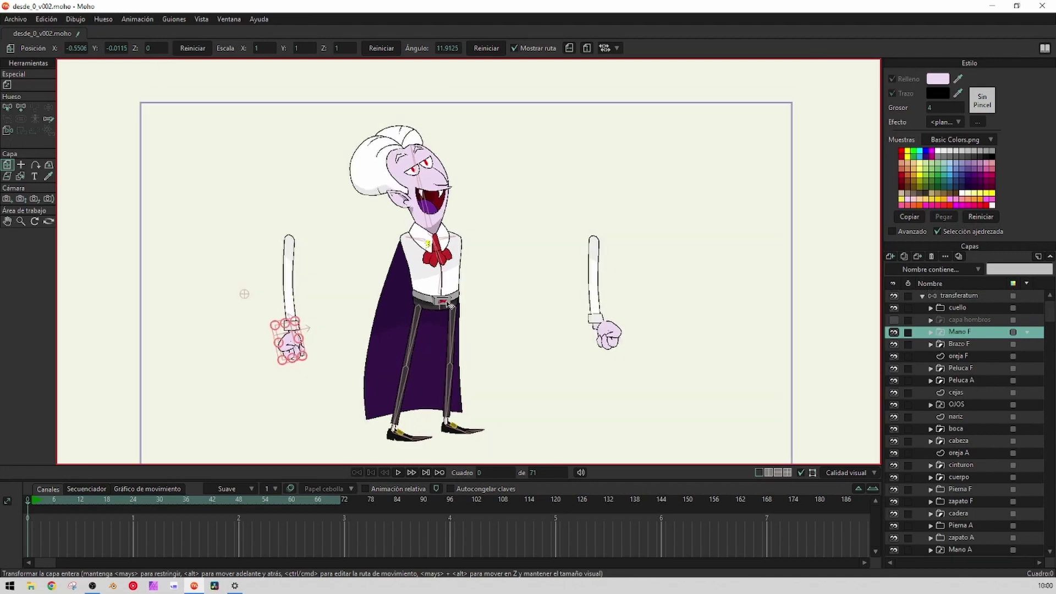
left_click(962, 295)
scroll(484, 182, "up", 2)
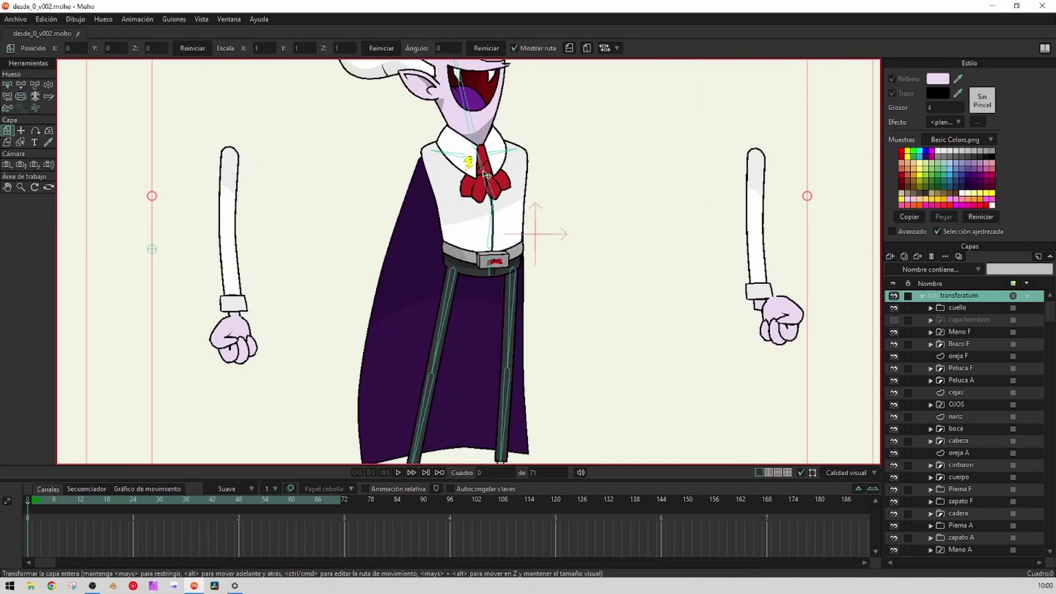
Add a chain of three bones running from the collar down the cape, parented to the upper torso bone
left_click(21, 85)
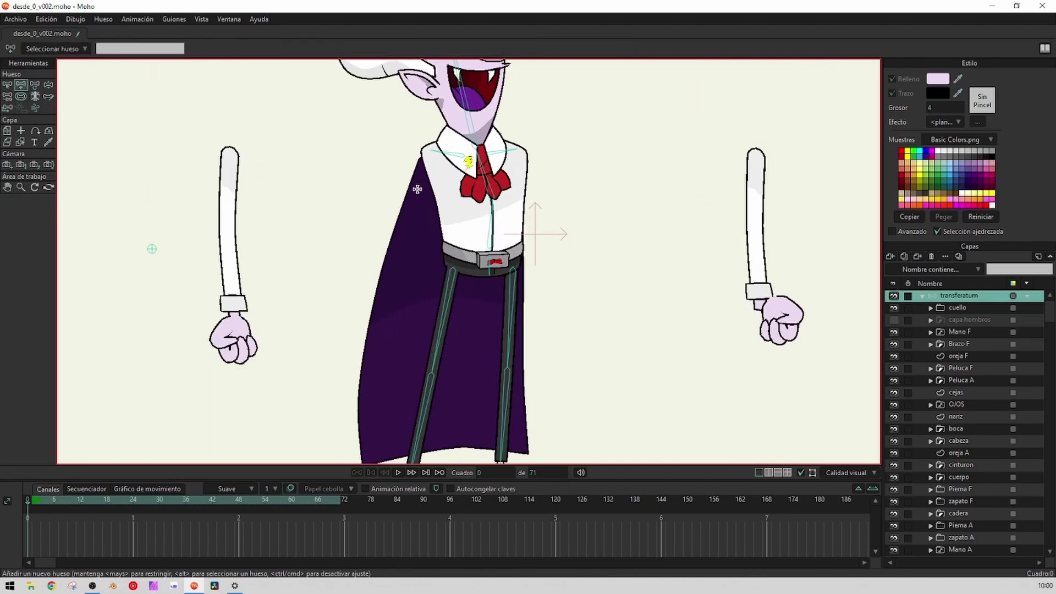
left_click(487, 182, "alt")
left_click_drag(461, 188, 463, 158)
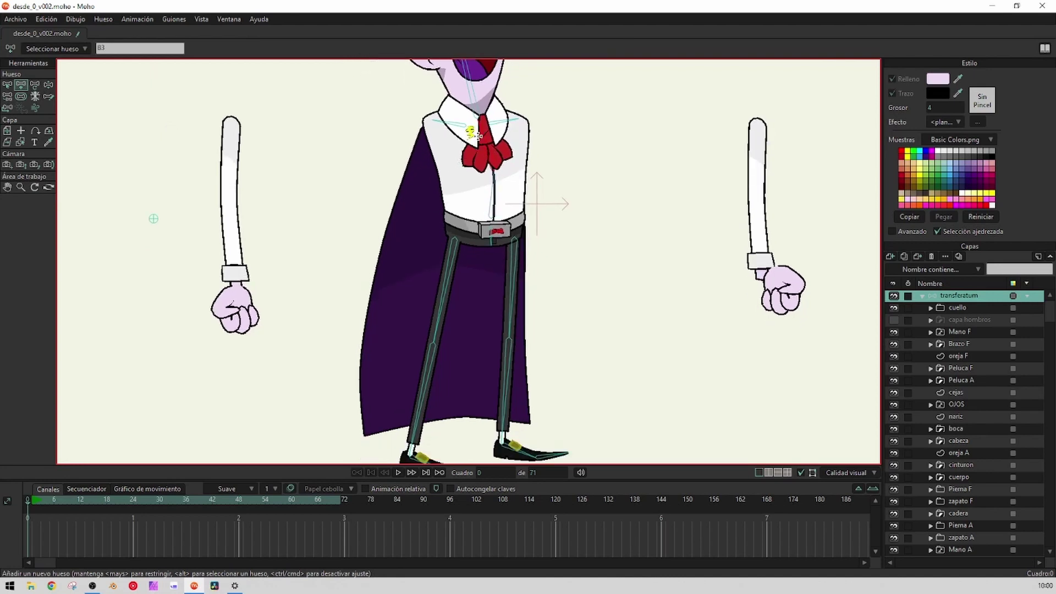
scroll(478, 154, "down", 1)
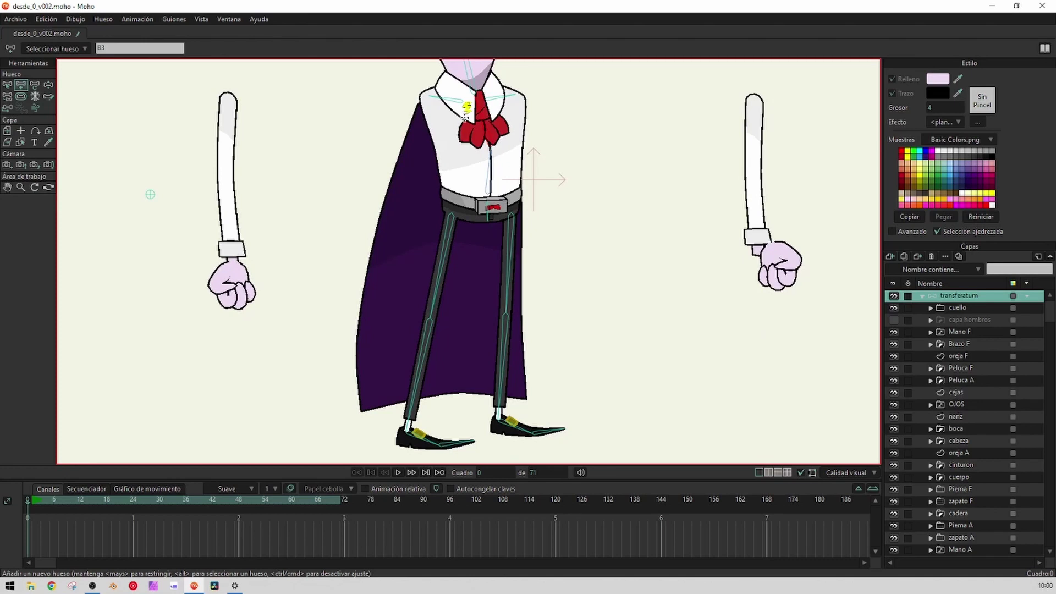
mouse_move(467, 113)
left_mouse_down()
mouse_move(420, 207)
mouse_move(427, 218)
mouse_move(405, 309)
mouse_move(446, 387)
left_mouse_up()
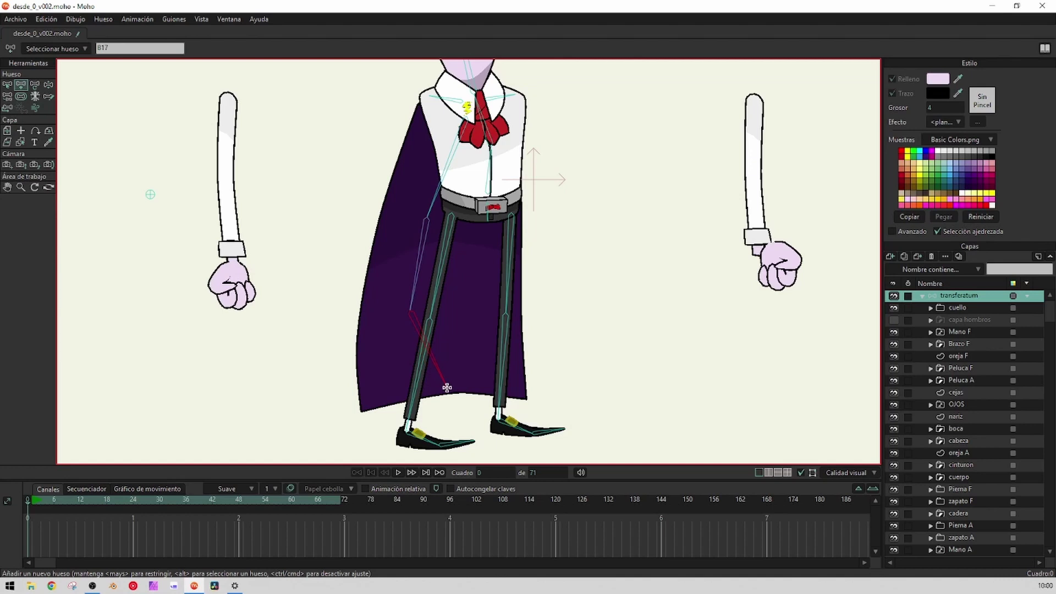
Set the bone strength of the three new cape bones to 0
left_click(22, 97)
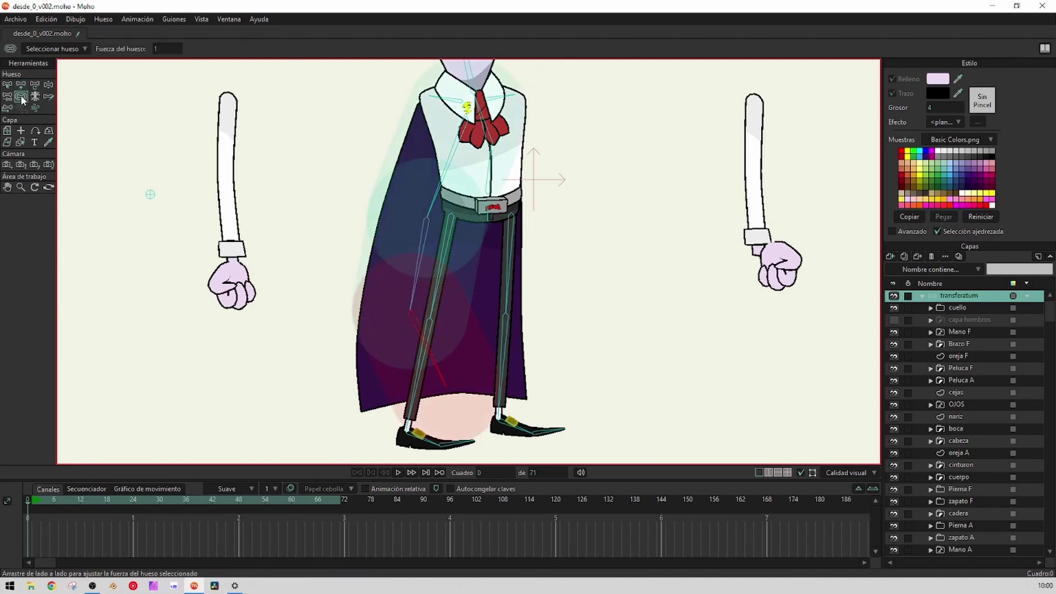
left_click_drag(413, 330, 323, 330)
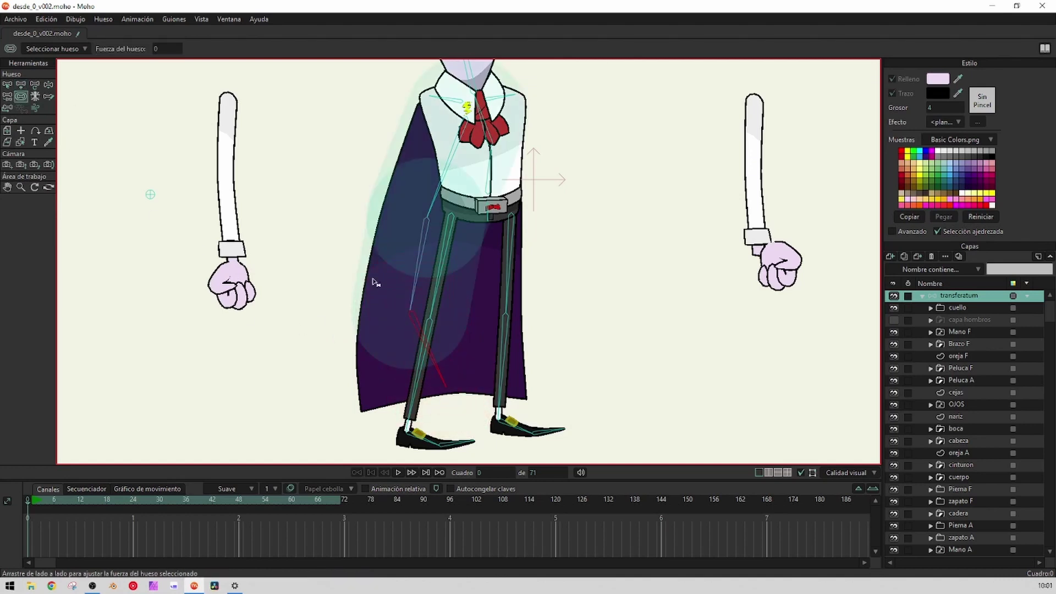
left_click_drag(418, 261, 214, 253)
left_click_drag(443, 184, 345, 175)
left_click(8, 85)
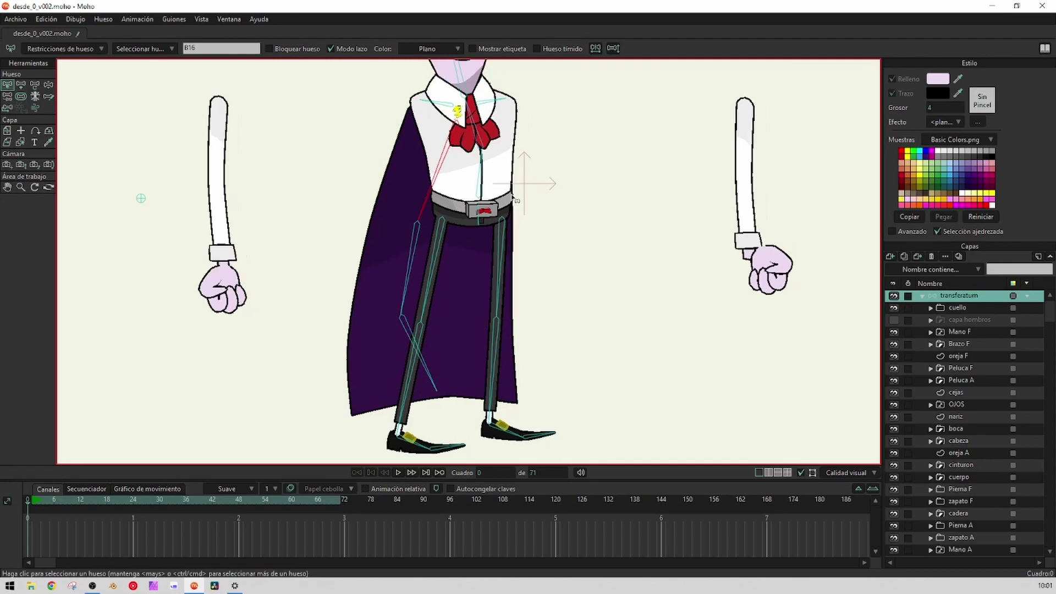
Bind the cuello group layer, which holds the collar and tie, to the upper torso bone
scroll(478, 220, "down", 4)
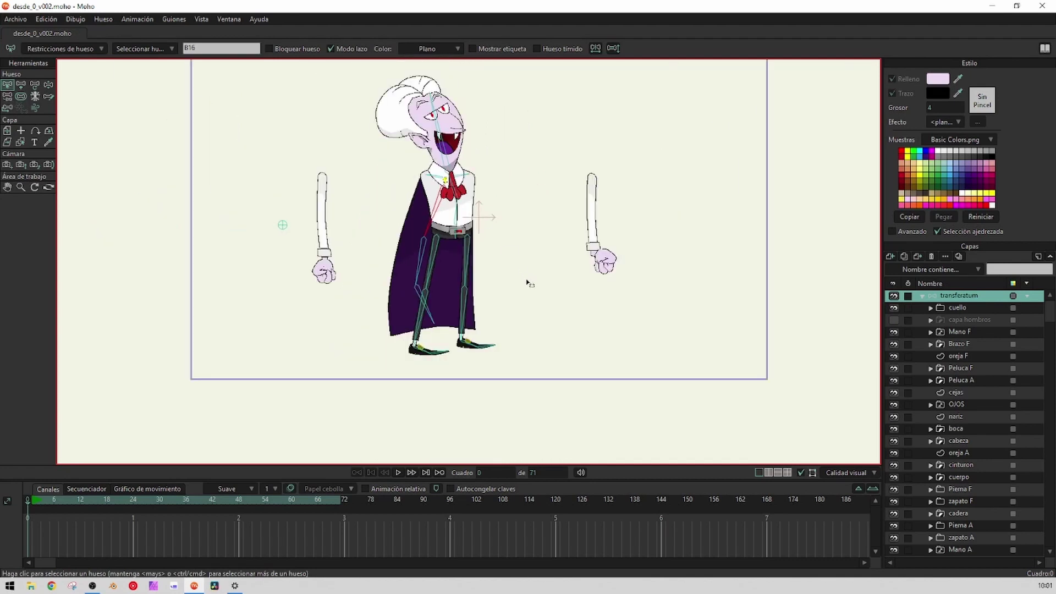
scroll(441, 170, "up", 3)
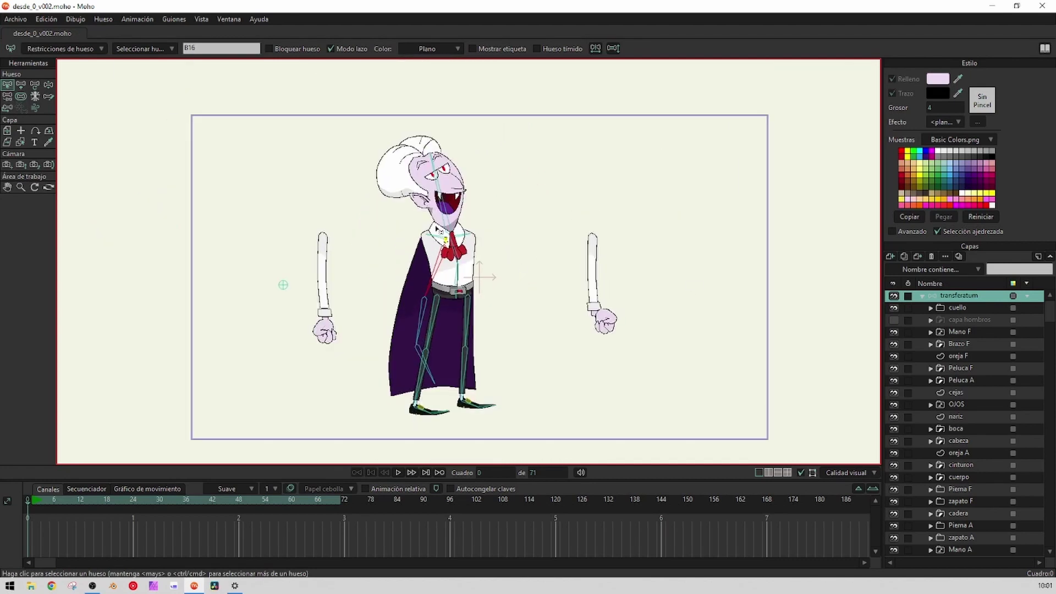
left_click_drag(488, 267, 498, 263)
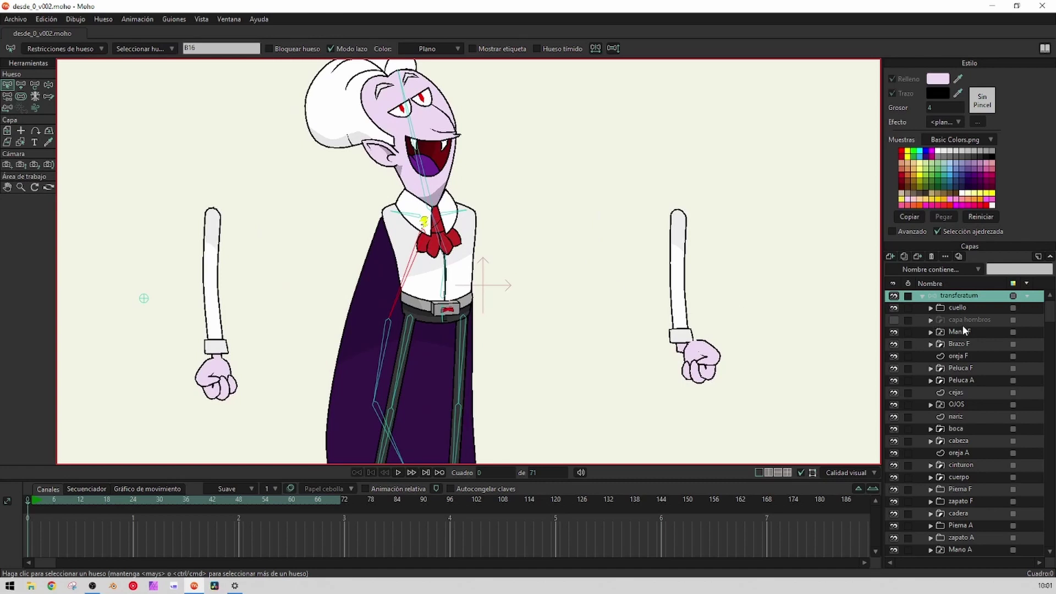
left_click(944, 307)
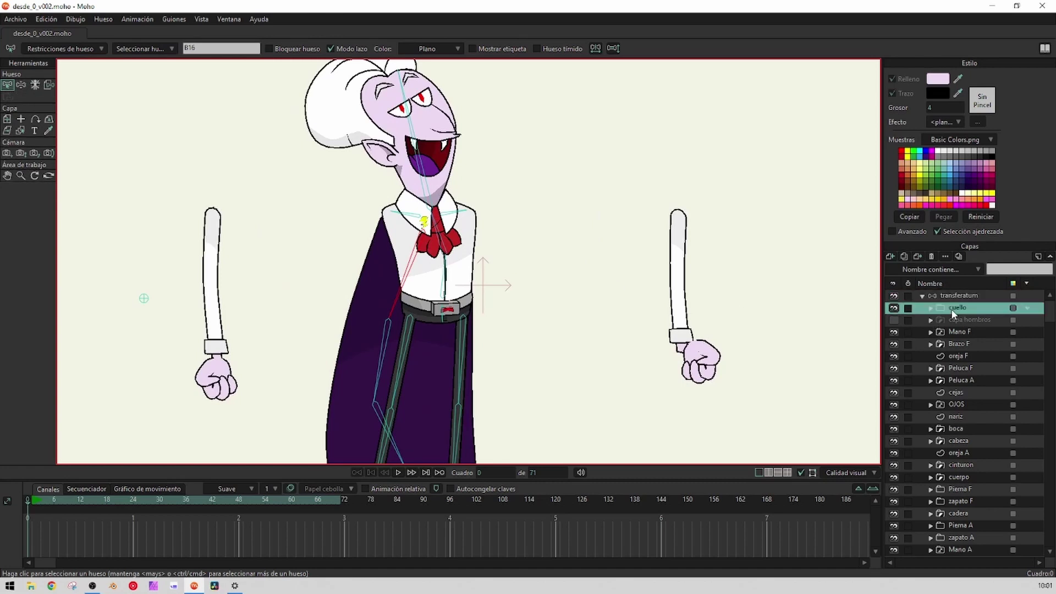
left_click(932, 308)
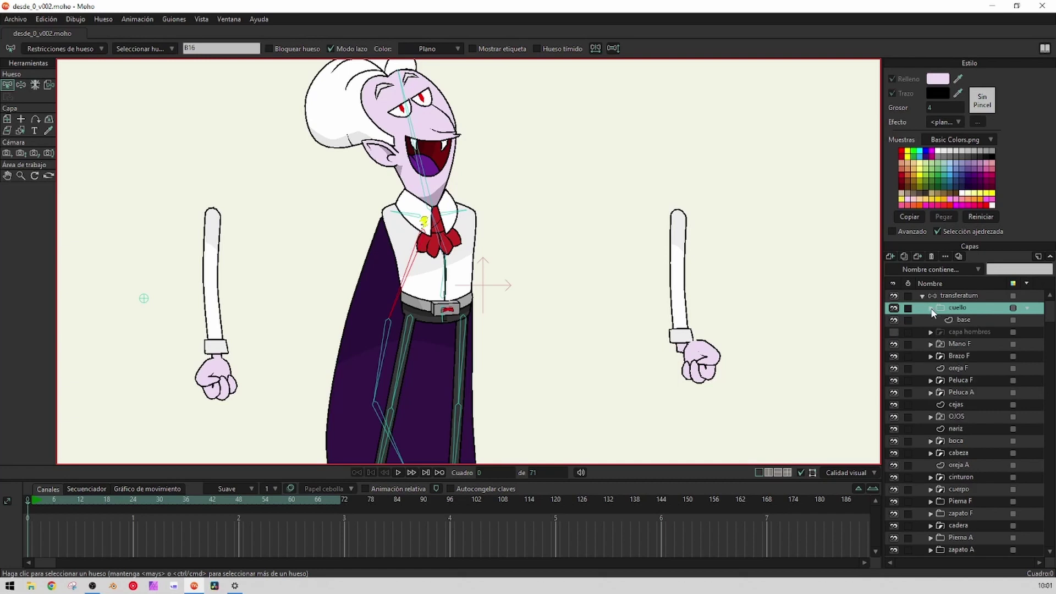
left_click(966, 320)
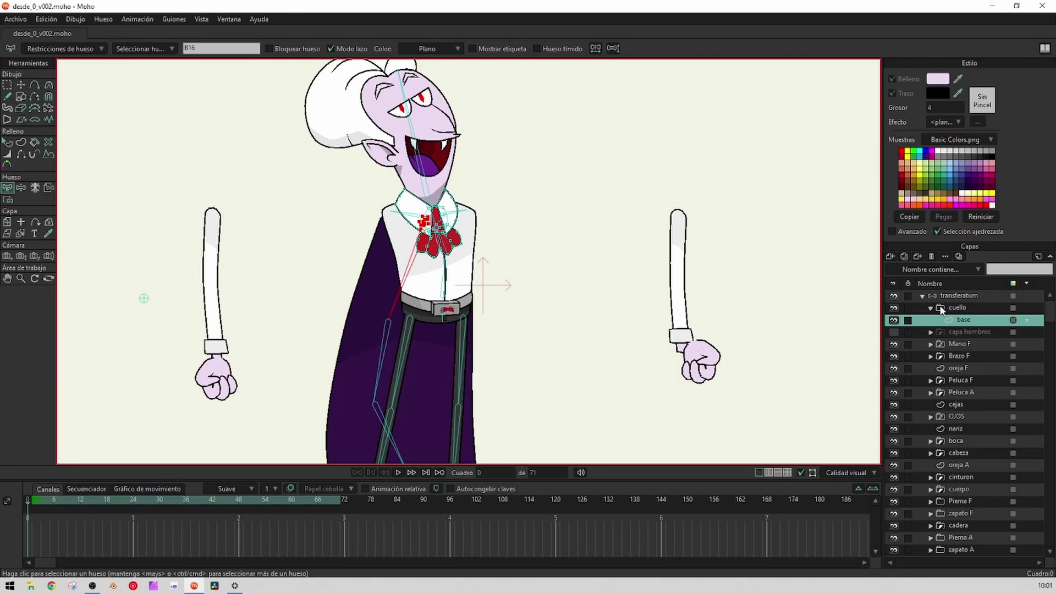
left_click(943, 310)
scroll(550, 238, "up", 3)
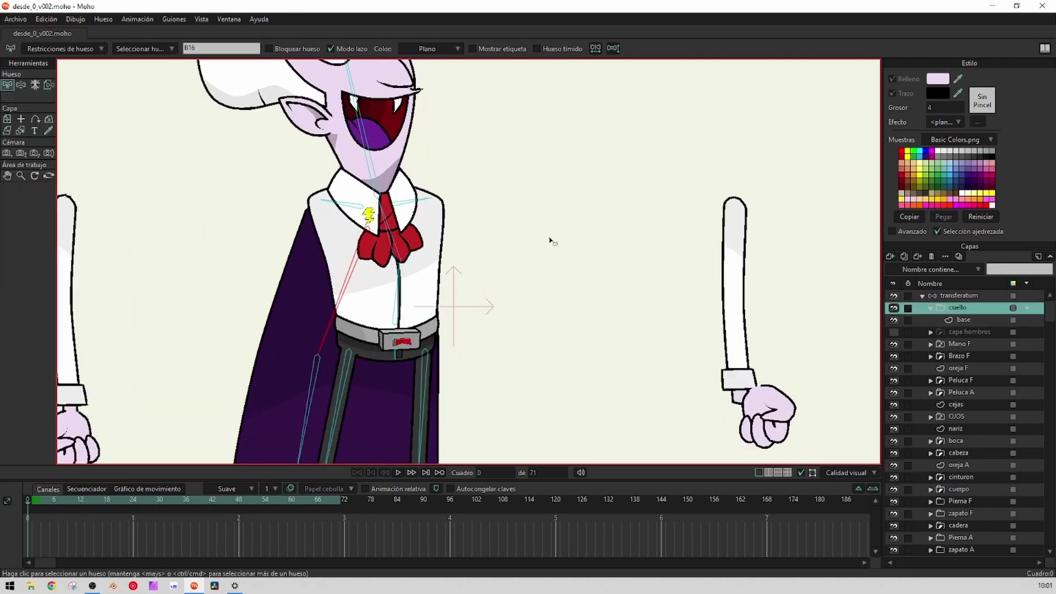
left_click(49, 86)
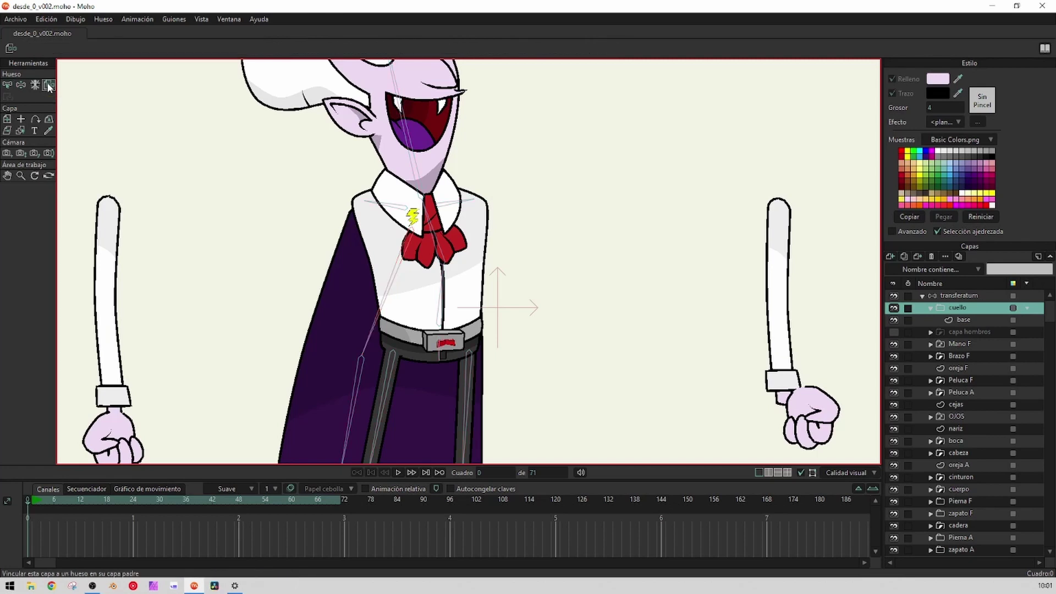
left_click(431, 222)
Test-rotate the upper torso bone of the transferatum rig to check how the bound collar moves with it
left_click(957, 296)
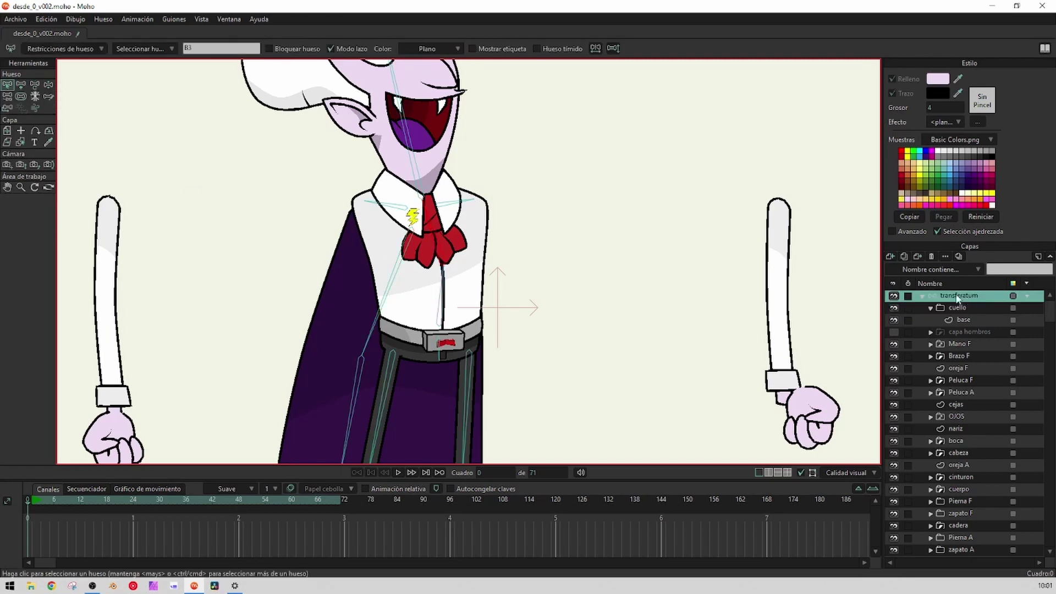
left_click(48, 85)
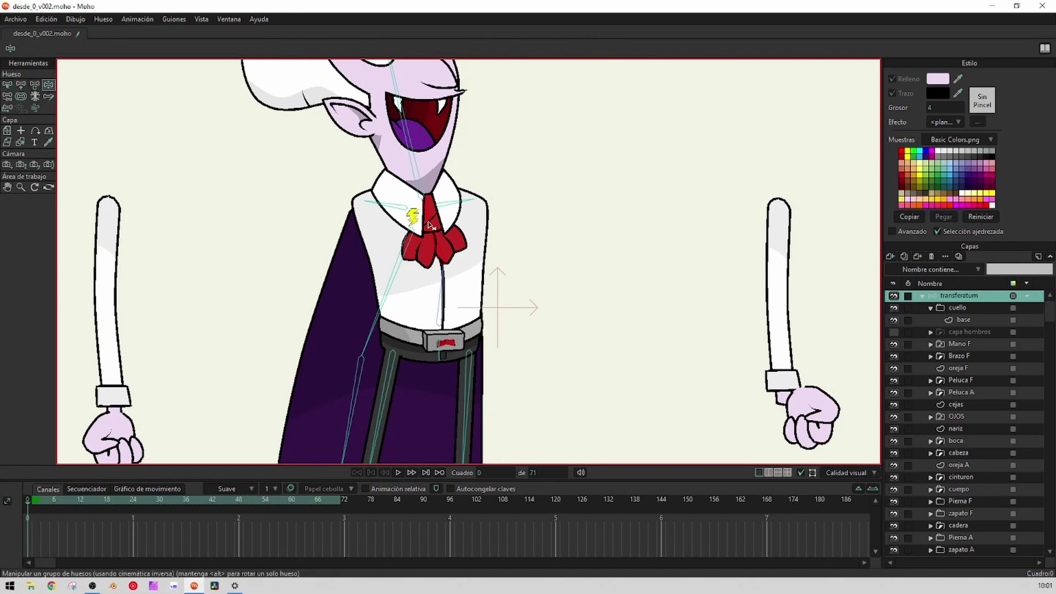
left_click_drag(432, 225, 434, 137)
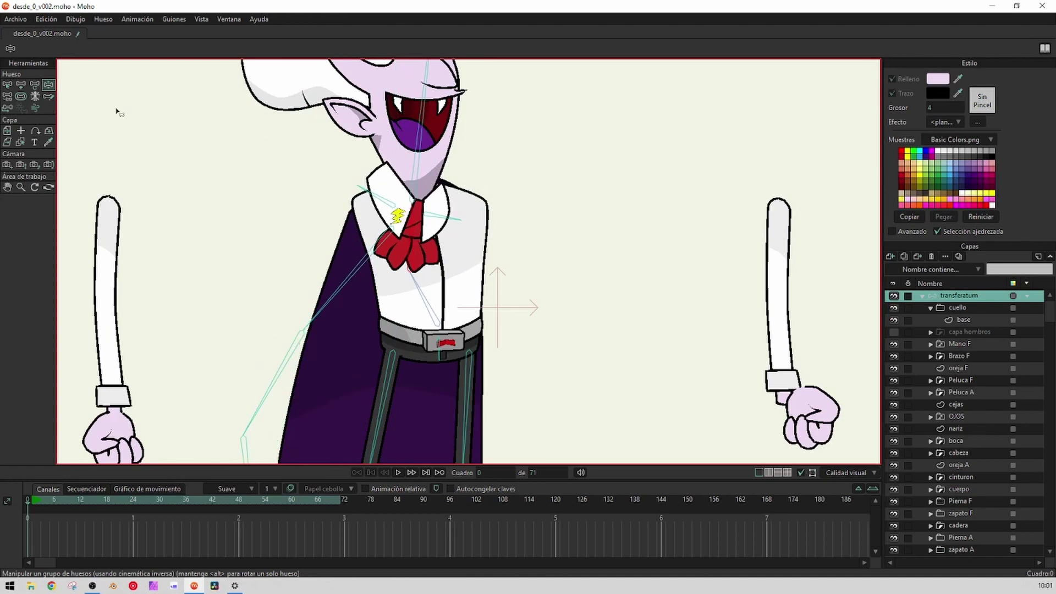
left_click(7, 85)
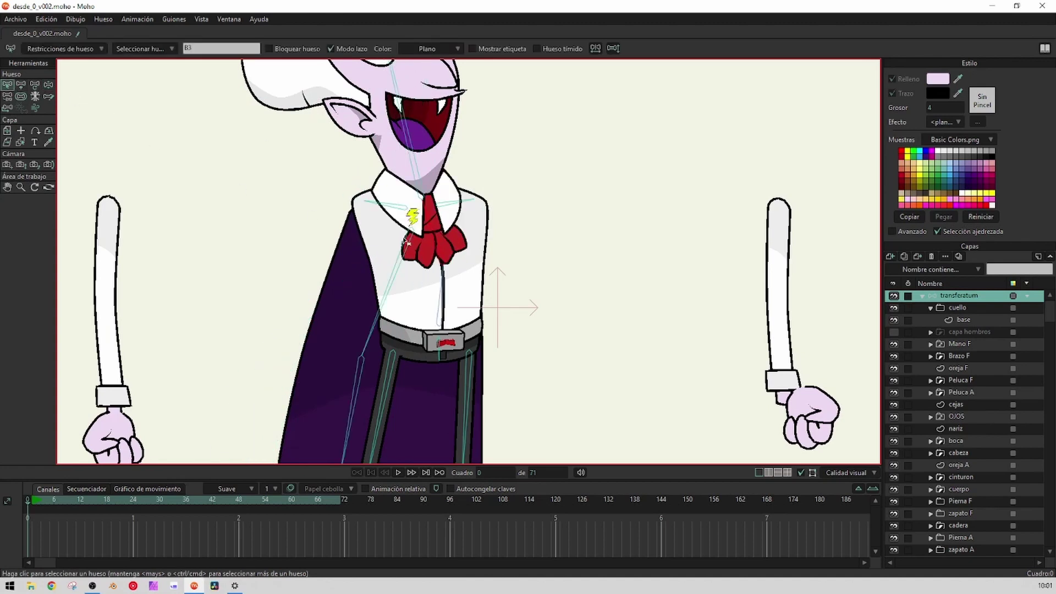
Unbind the cuello group layer from its parent bone
left_click(963, 320)
scroll(474, 350, "up", 1)
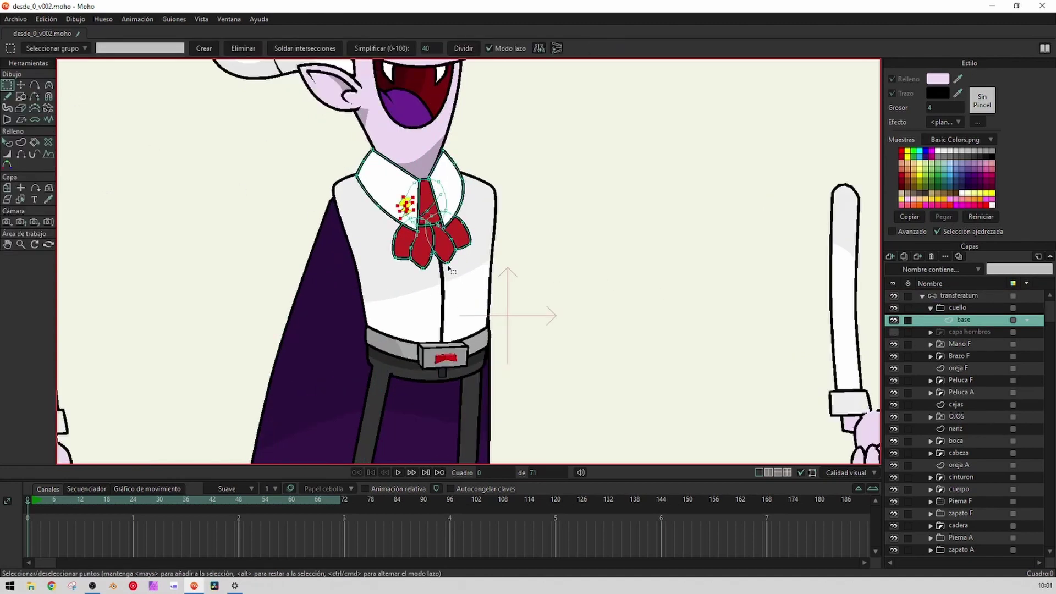
scroll(473, 350, "down", 2)
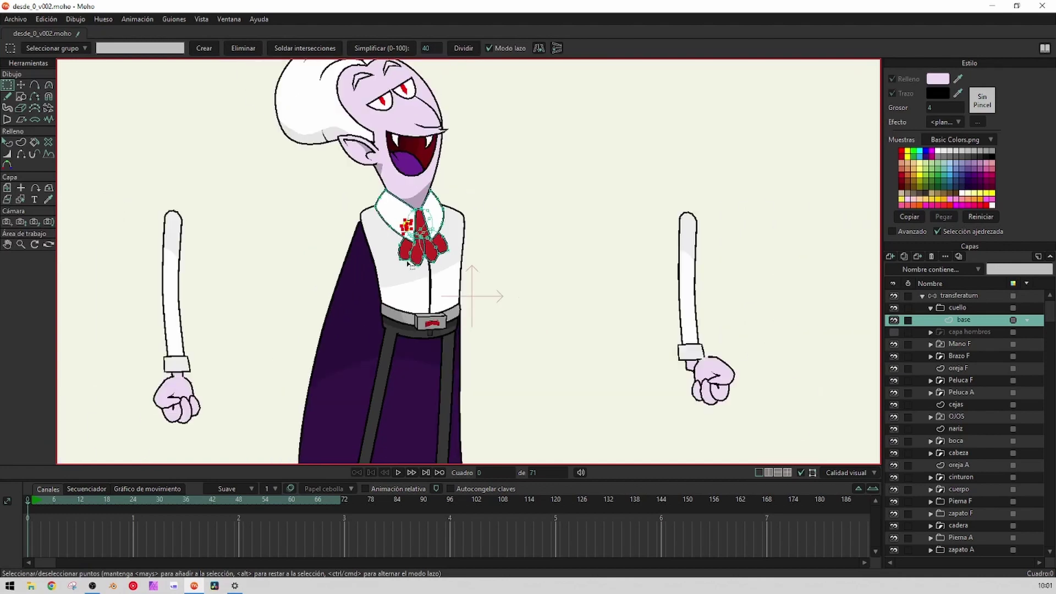
scroll(410, 268, "up", 3)
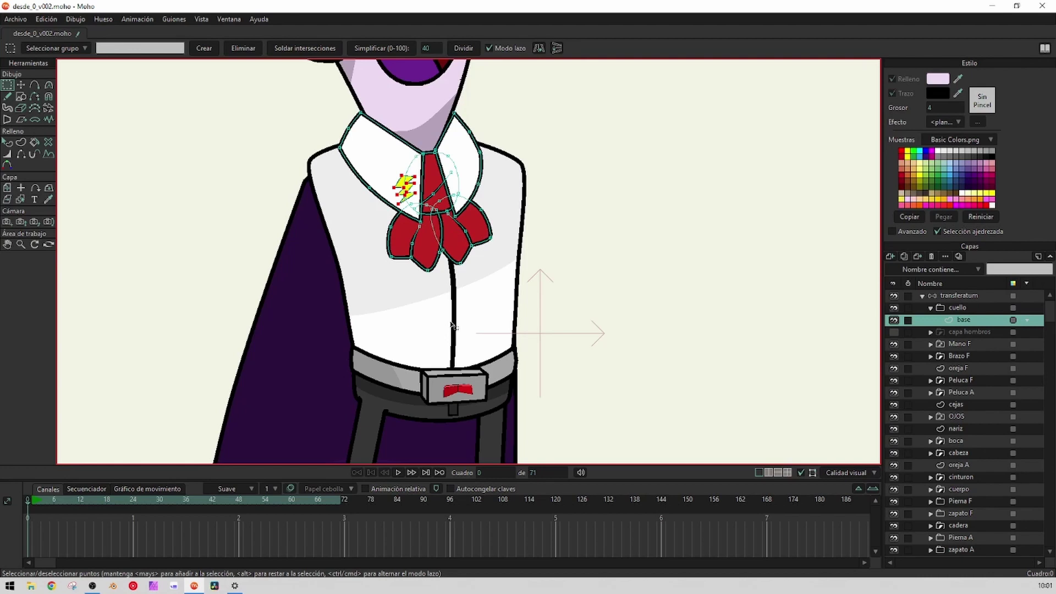
scroll(451, 325, "down", 2)
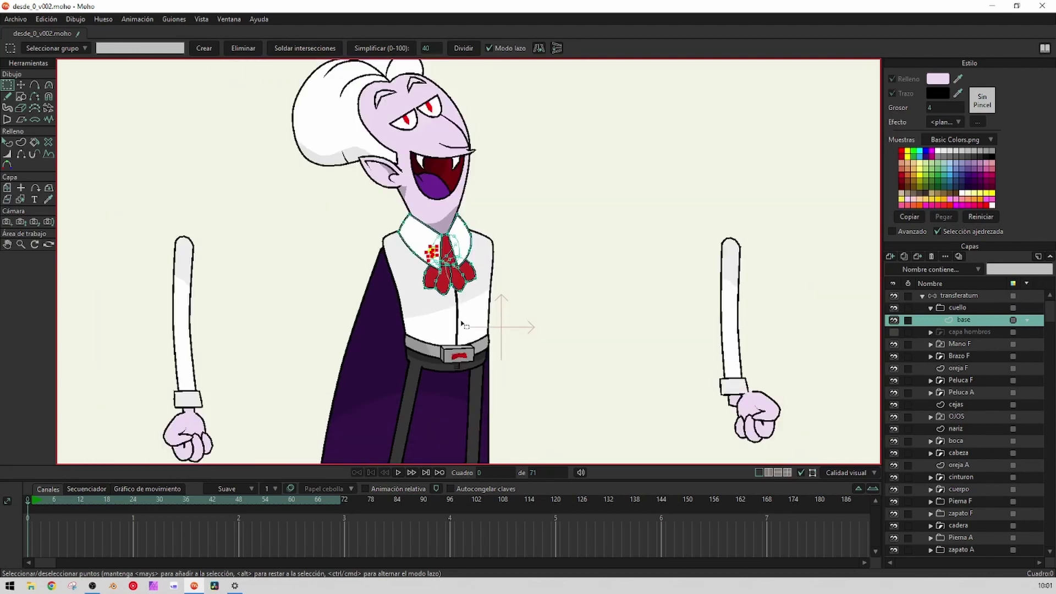
left_click(941, 309)
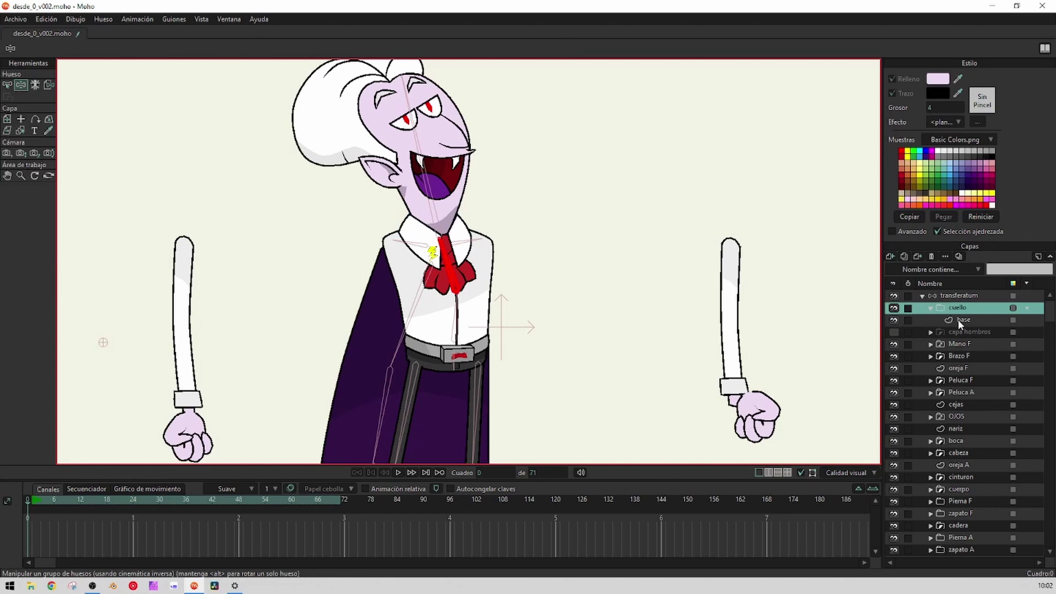
left_click(961, 321)
left_click(936, 308)
scroll(476, 262, "up", 3)
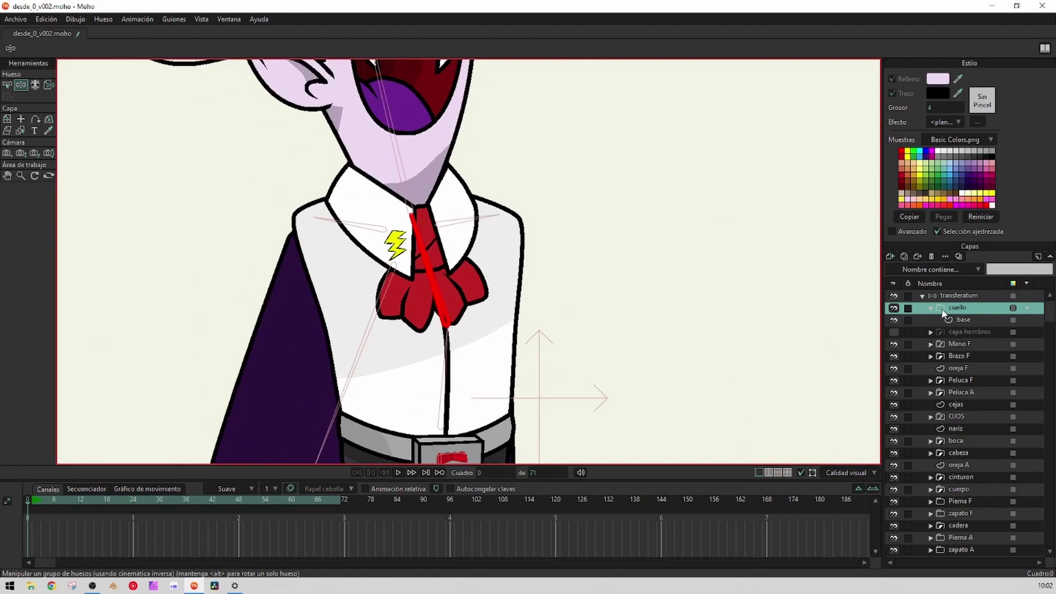
left_click(48, 84)
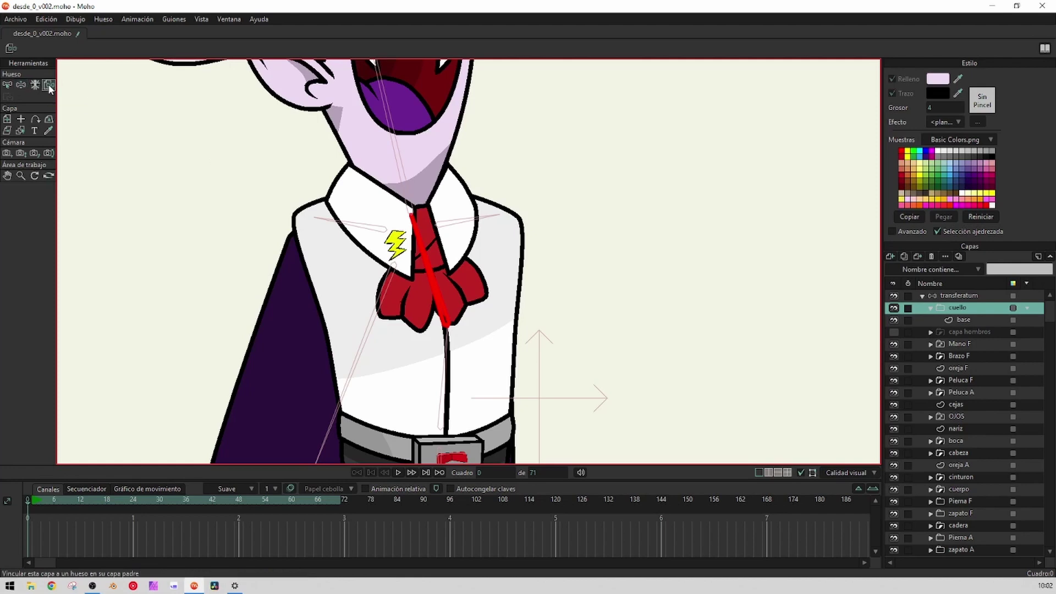
left_click(645, 202)
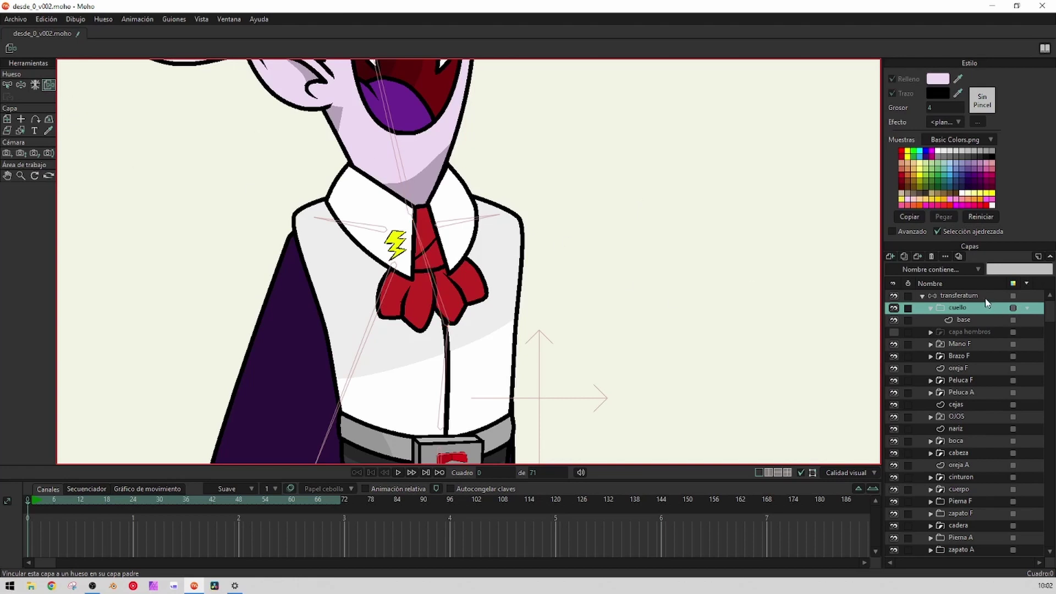
Test-rotate the upper torso bone again to check how the unbound collar behaves
left_click(969, 297)
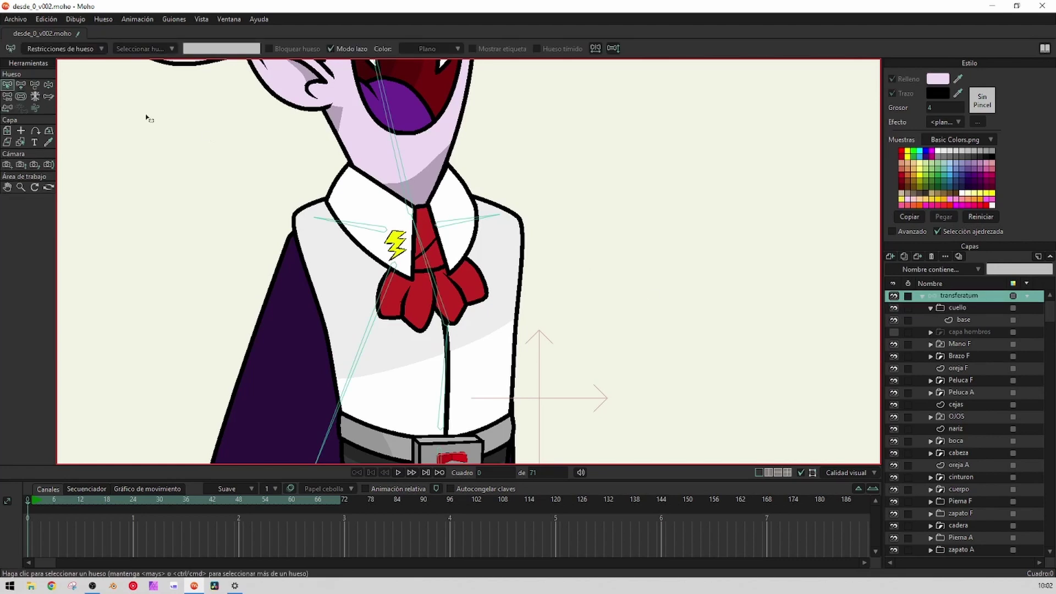
left_click(49, 85)
left_click_drag(414, 241, 423, 234)
left_click(960, 321)
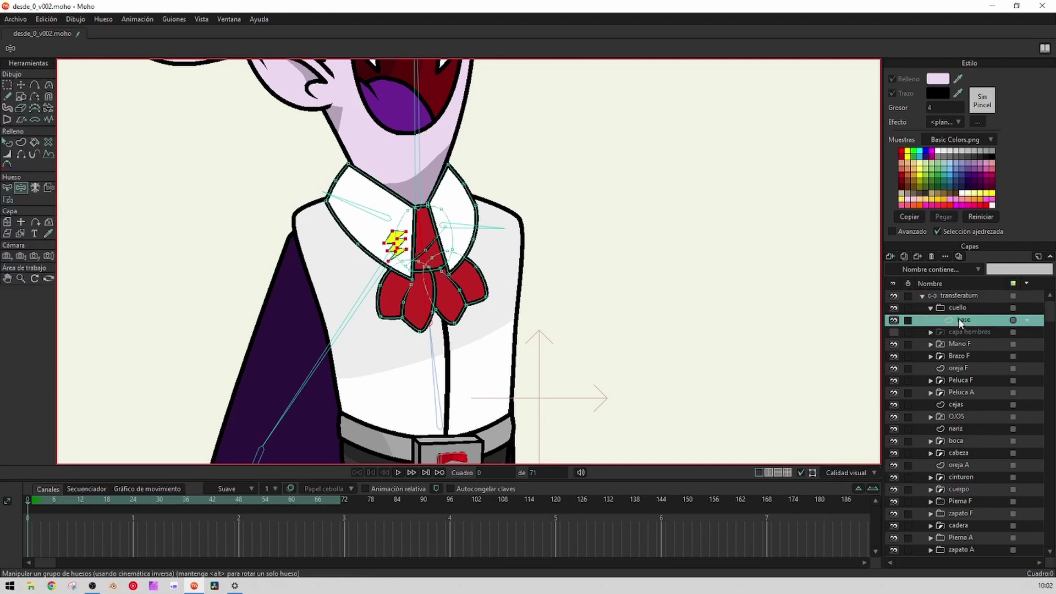
left_click(960, 296)
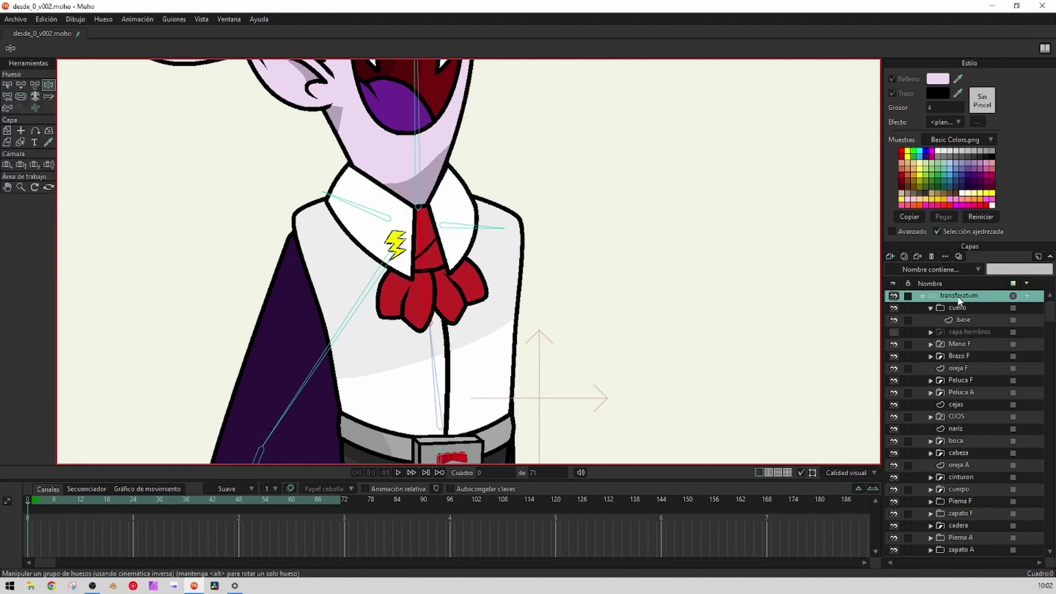
left_click(7, 84)
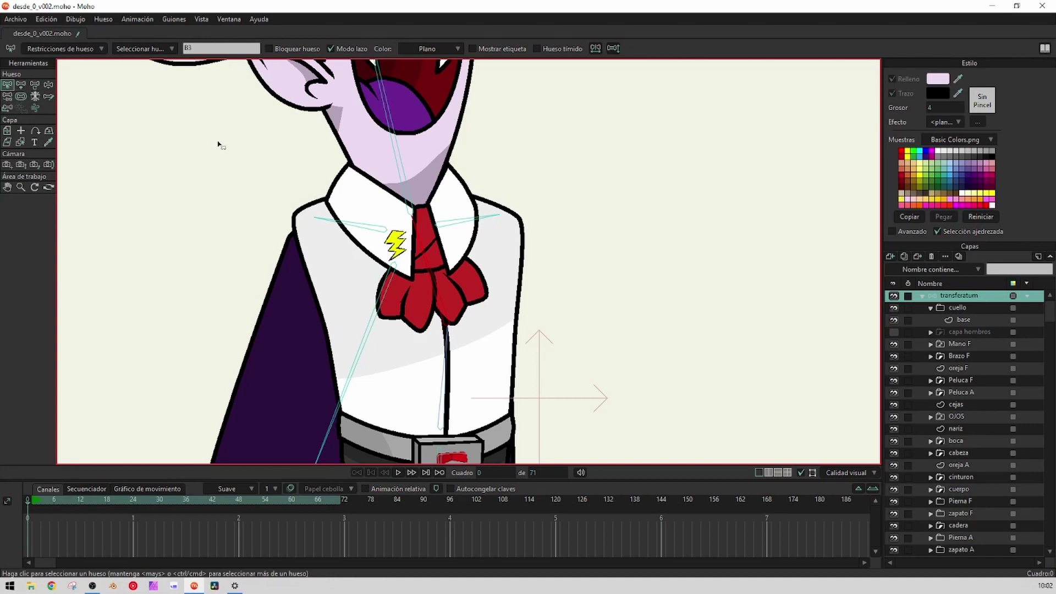
Test-pose the head and shoulder bones against the unbound collar, and reset the skeleton's pose
left_click(49, 85)
left_click_drag(392, 245, 467, 180)
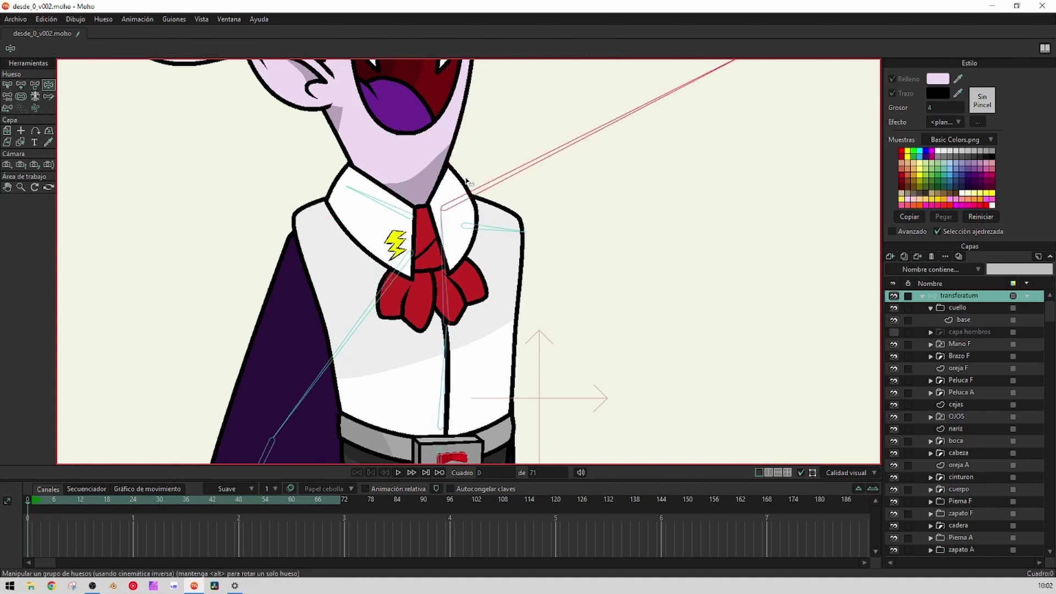
key("ctrl+z")
key("ctrl+z")
key("ctrl+z")
key("ctrl+z")
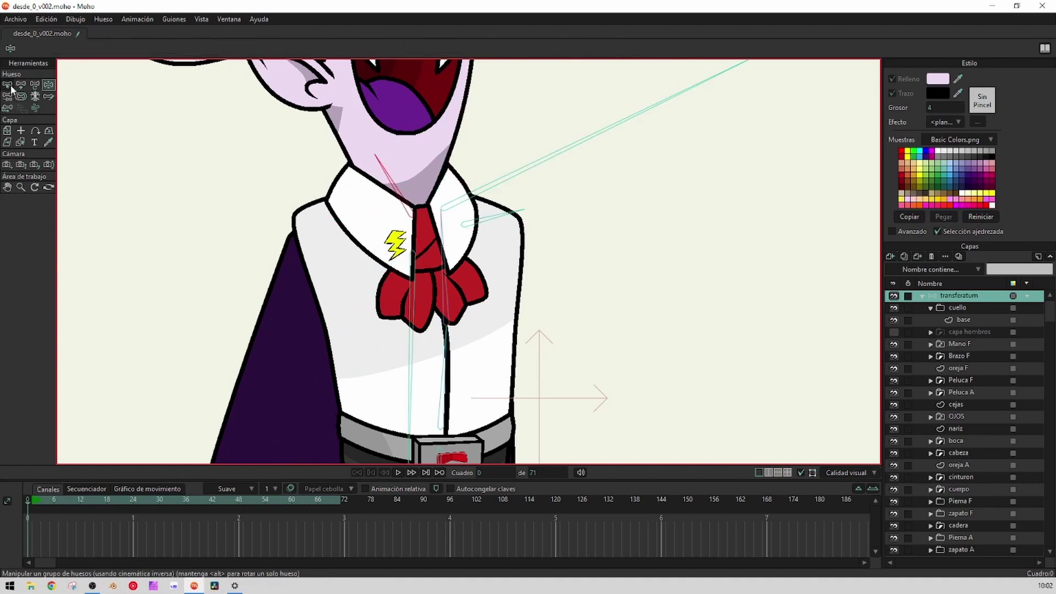
left_click(8, 86)
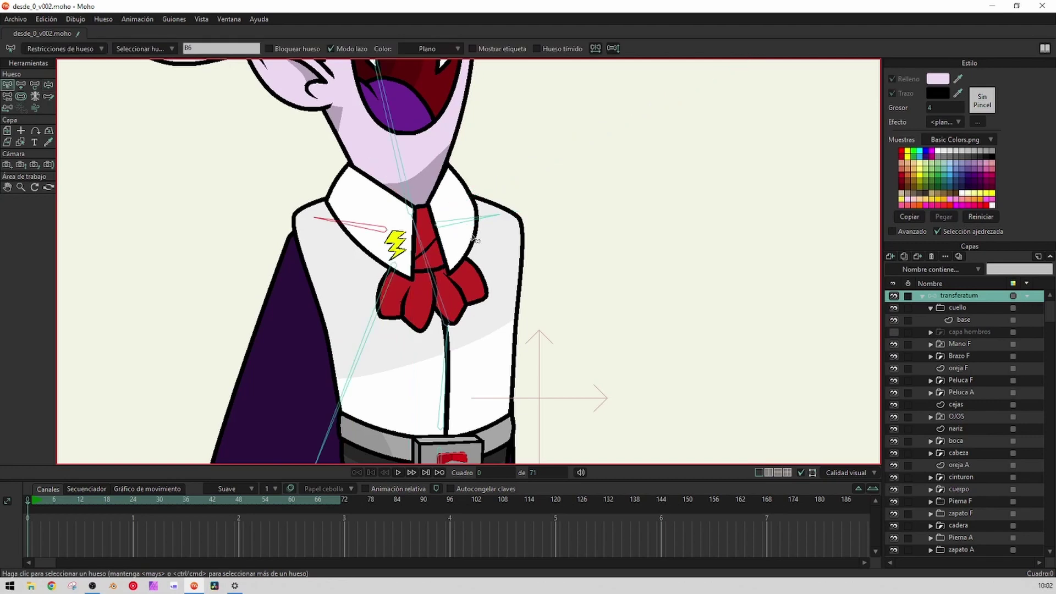
scroll(412, 240, "down", 5)
scroll(411, 240, "up", 3)
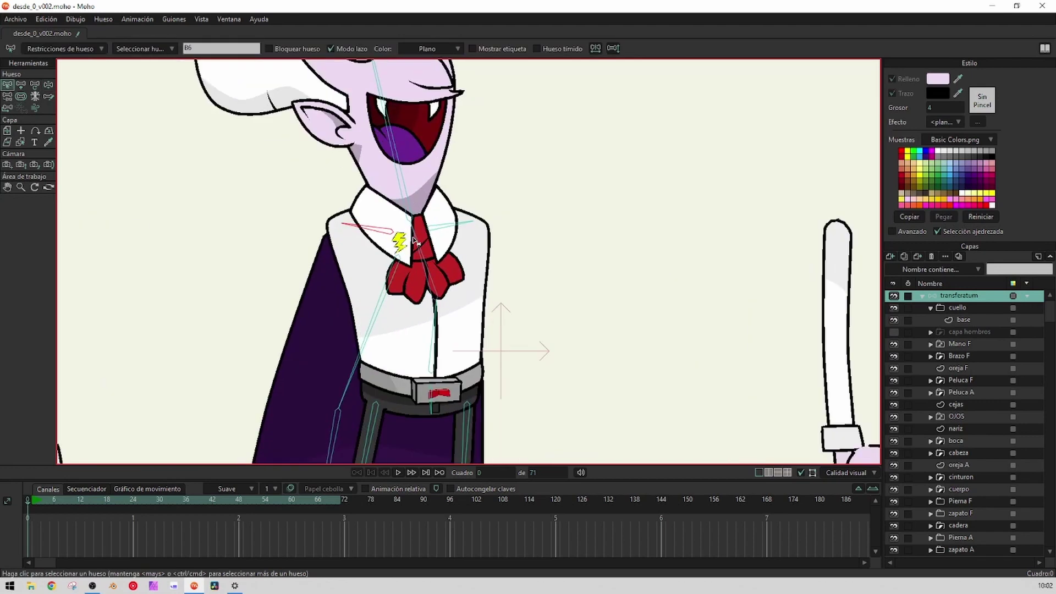
Adjust shoulder bone B6's direction so it runs nearly horizontally across the shoulder on the lightning-bolt side
left_click(35, 86)
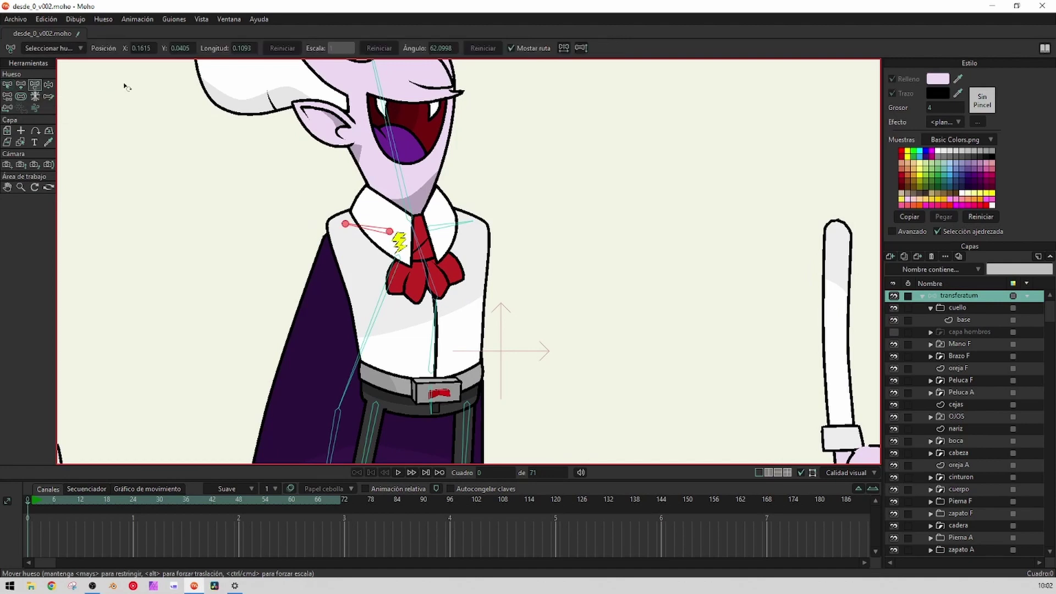
left_click_drag(369, 227, 372, 205)
left_click(7, 85)
left_click(224, 201)
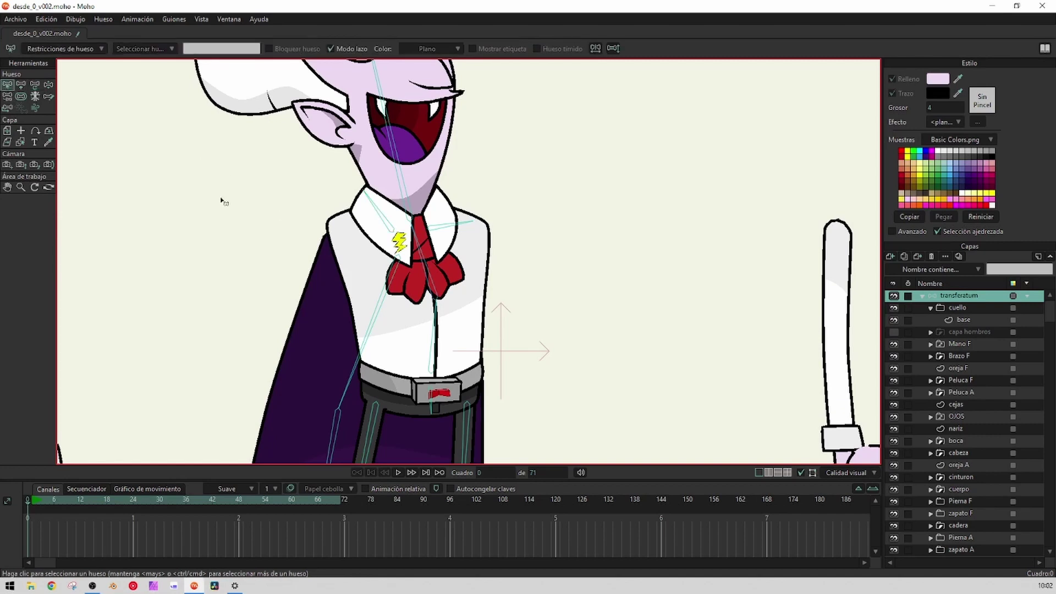
left_click(33, 85)
left_click_drag(378, 212, 350, 230)
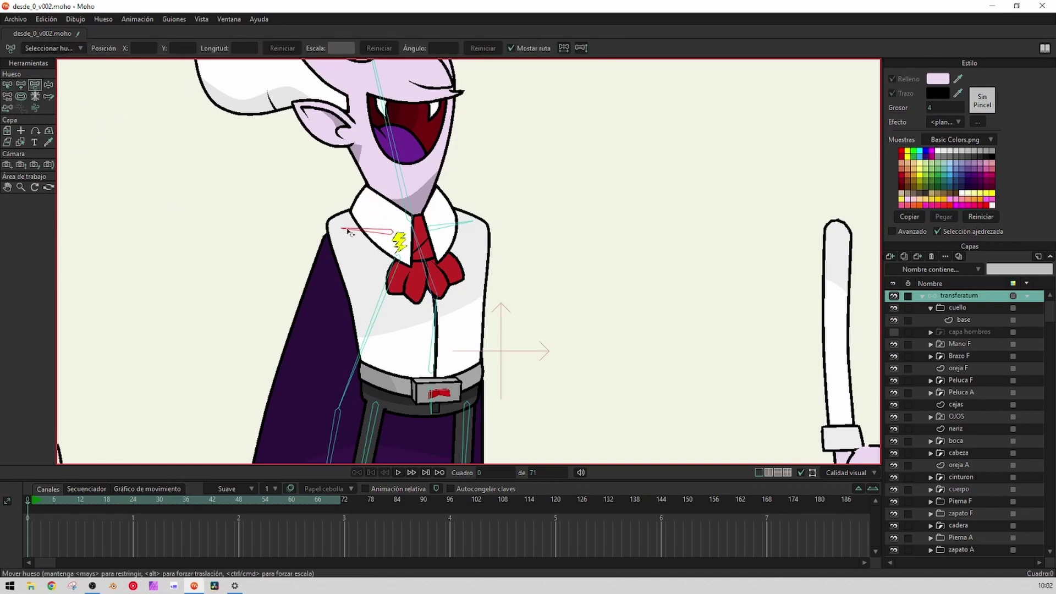
left_click(6, 88)
scroll(546, 294, "down", 3)
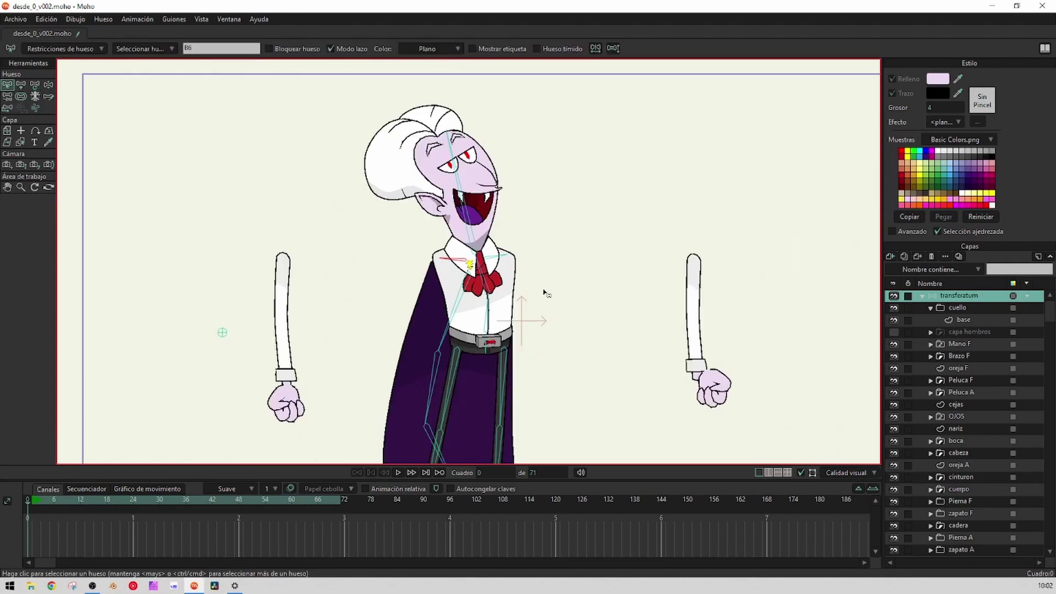
Select the base layer inside the cuello group and torso bone B3 as the bone for binding its points
left_click(964, 320)
scroll(499, 284, "up", 3)
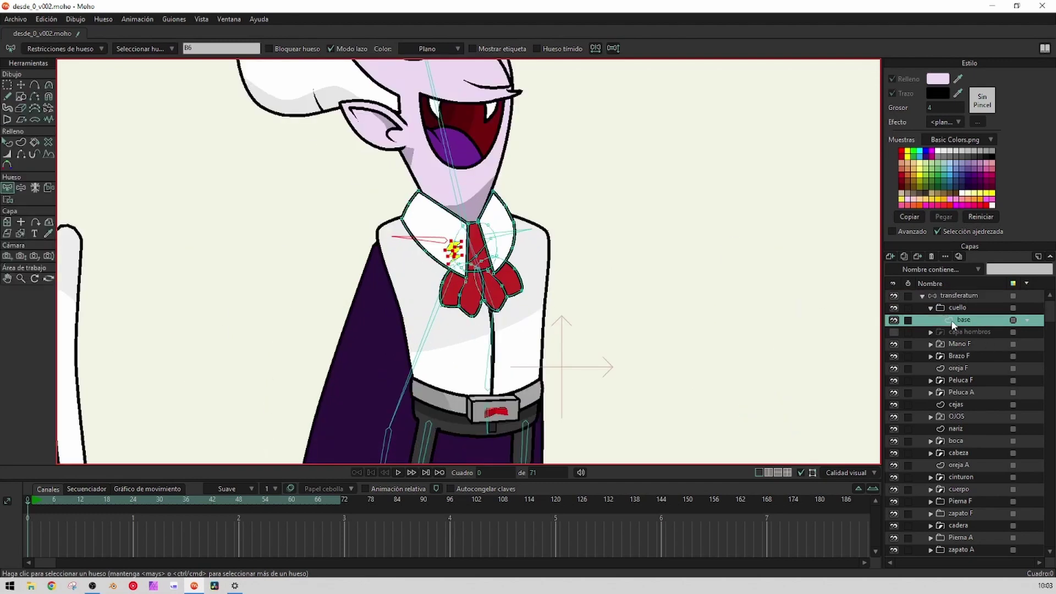
left_click_drag(670, 317, 665, 295)
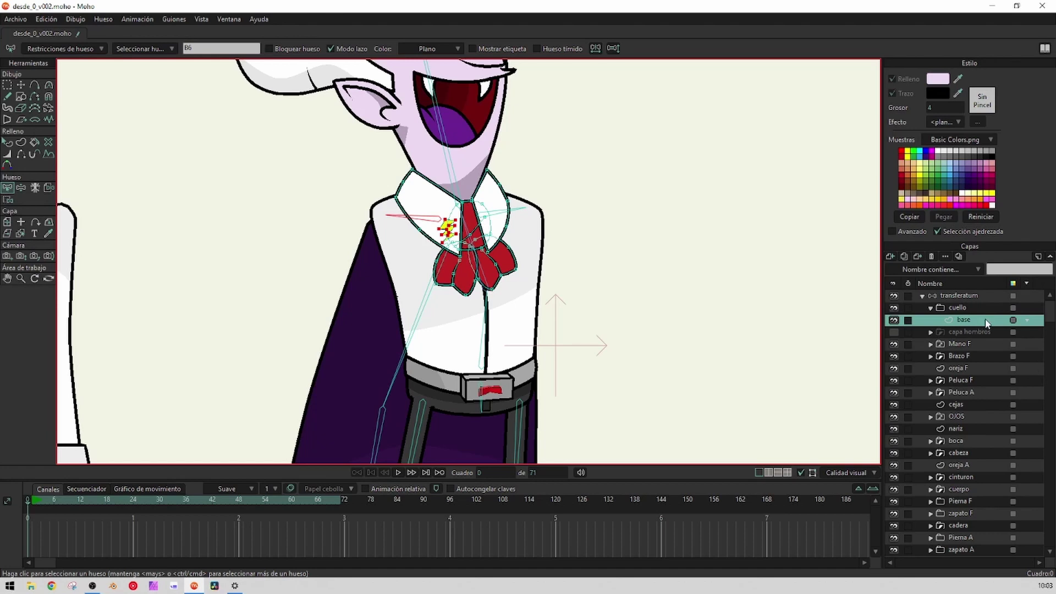
double_click(967, 319)
left_click(948, 321)
scroll(499, 252, "up", 6)
scroll(502, 255, "down", 5)
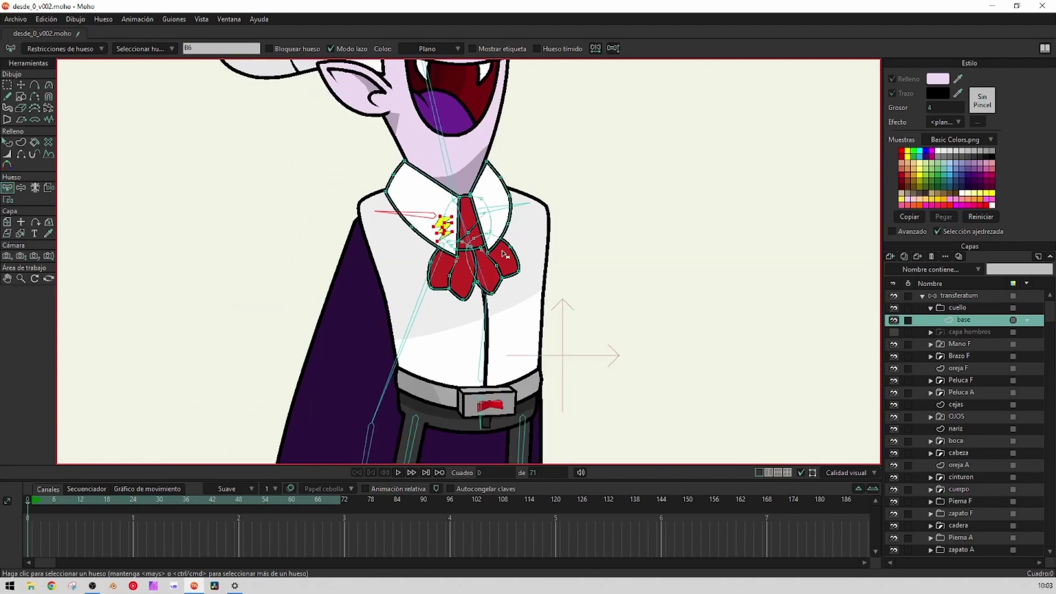
left_click(464, 224)
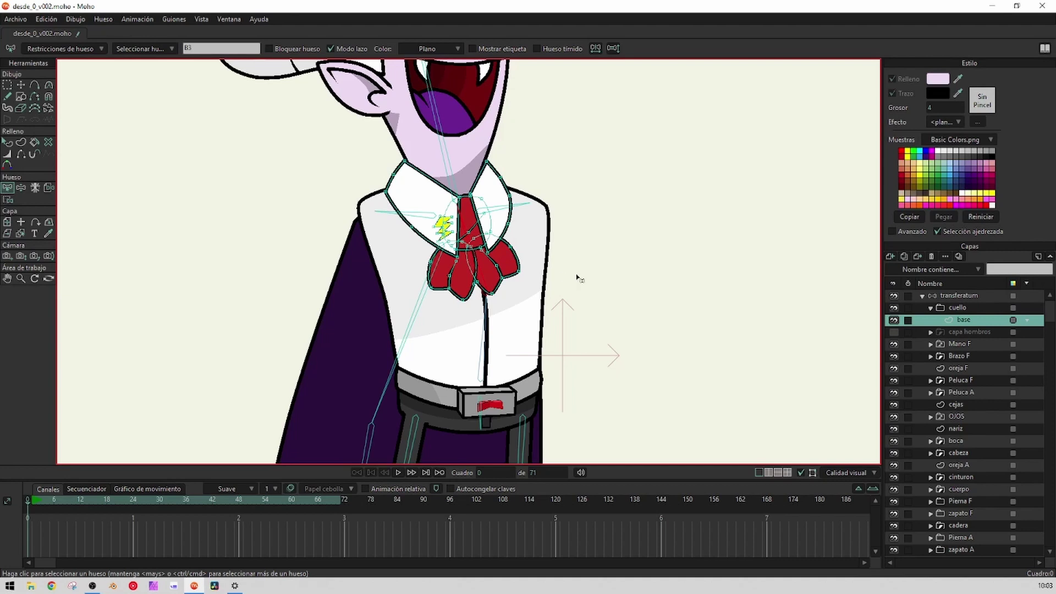
Try the Bind Points tool around the collar with lasso mode off and on
key("i")
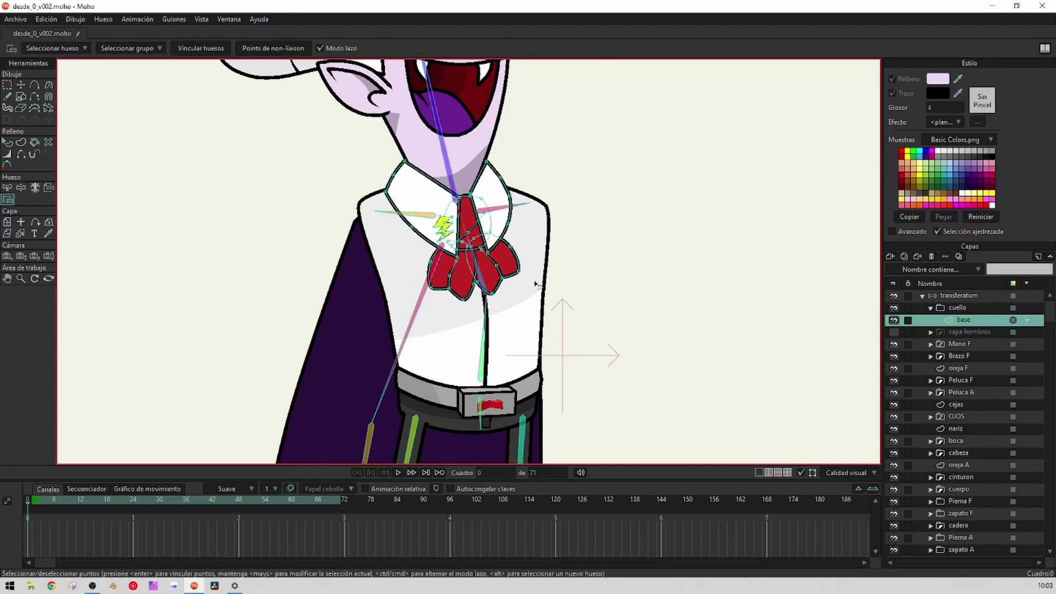
mouse_move(555, 287)
left_mouse_down()
mouse_move(583, 270)
mouse_move(596, 199)
left_mouse_up()
left_click_drag(649, 138, 605, 198)
left_click(321, 48)
left_click_drag(566, 104, 564, 137)
left_click(321, 49)
mouse_move(638, 127)
left_mouse_down()
mouse_move(533, 128)
mouse_move(693, 163)
mouse_move(652, 249)
left_mouse_up()
mouse_move(588, 228)
left_mouse_down()
mouse_move(762, 304)
mouse_move(630, 252)
mouse_move(592, 252)
left_mouse_up()
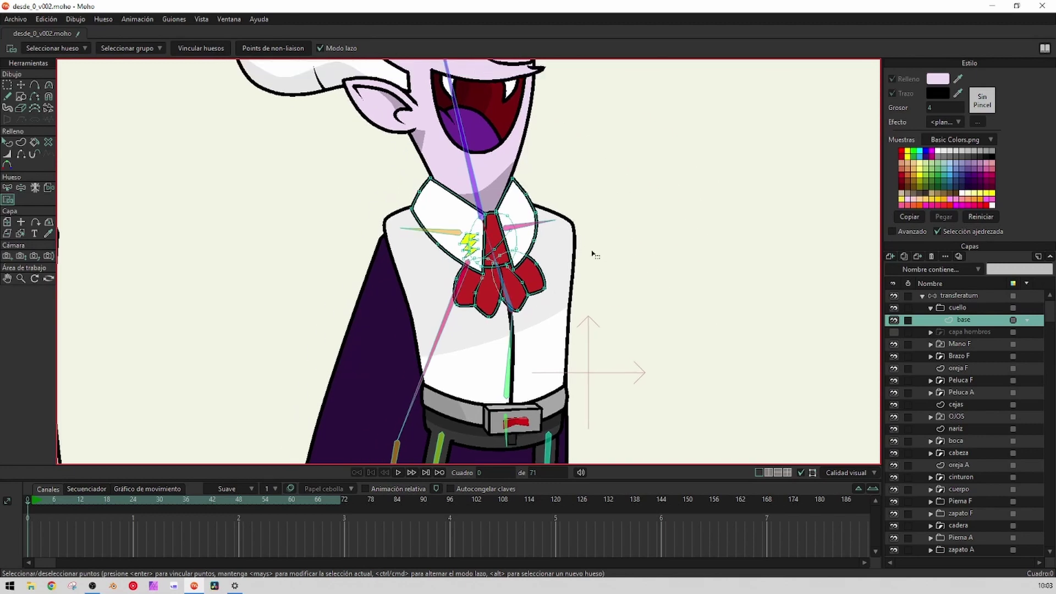
Bind all points of the cuello group's base layer, including the bow tie and lightning bolt, to torso bone B3
key("b")
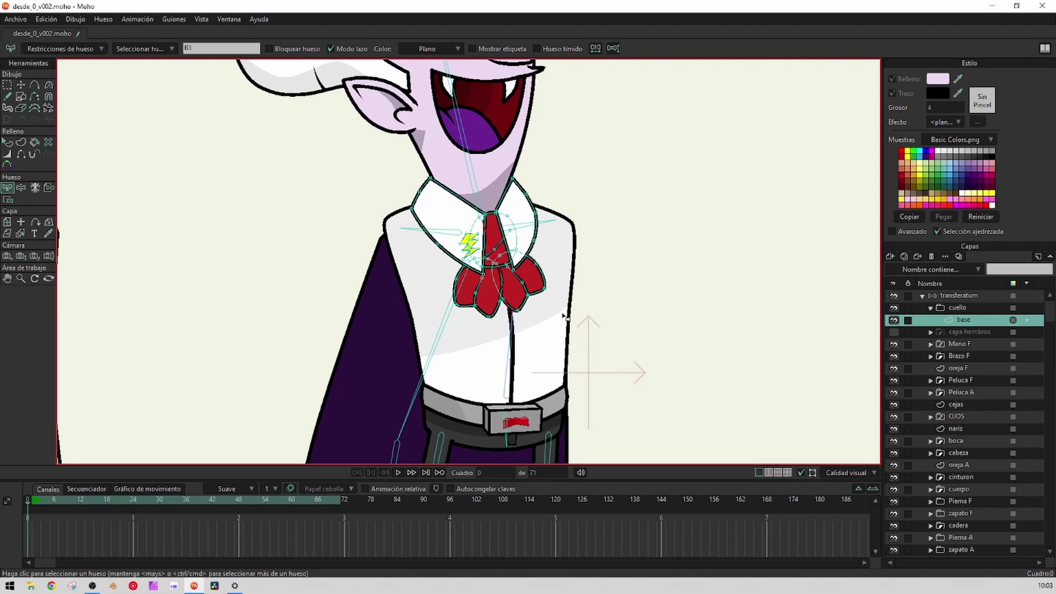
key("i")
mouse_move(538, 328)
left_mouse_down()
mouse_move(594, 281)
mouse_move(558, 164)
mouse_move(386, 135)
mouse_move(322, 280)
mouse_move(470, 373)
mouse_move(599, 306)
left_mouse_up()
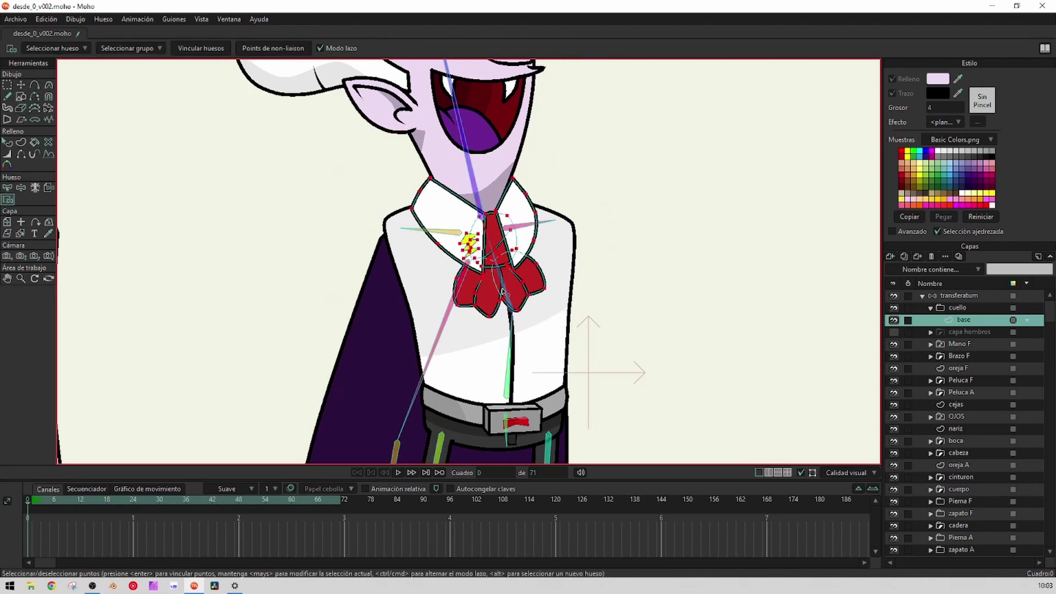
key("Return")
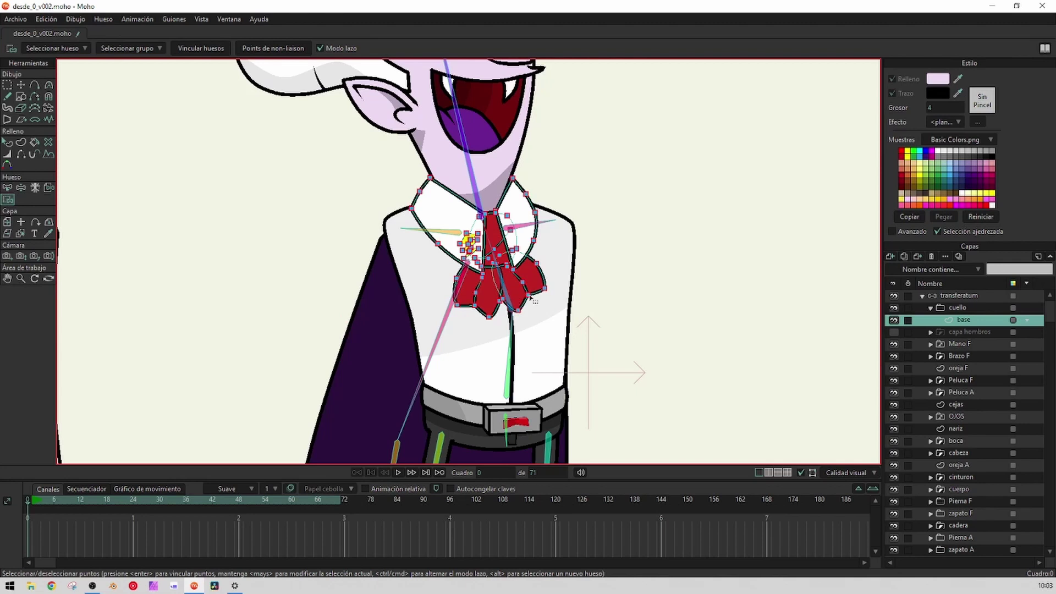
Test-move the torso bone of the transferatum rig to check how the point-bound collar follows it
left_click(956, 295)
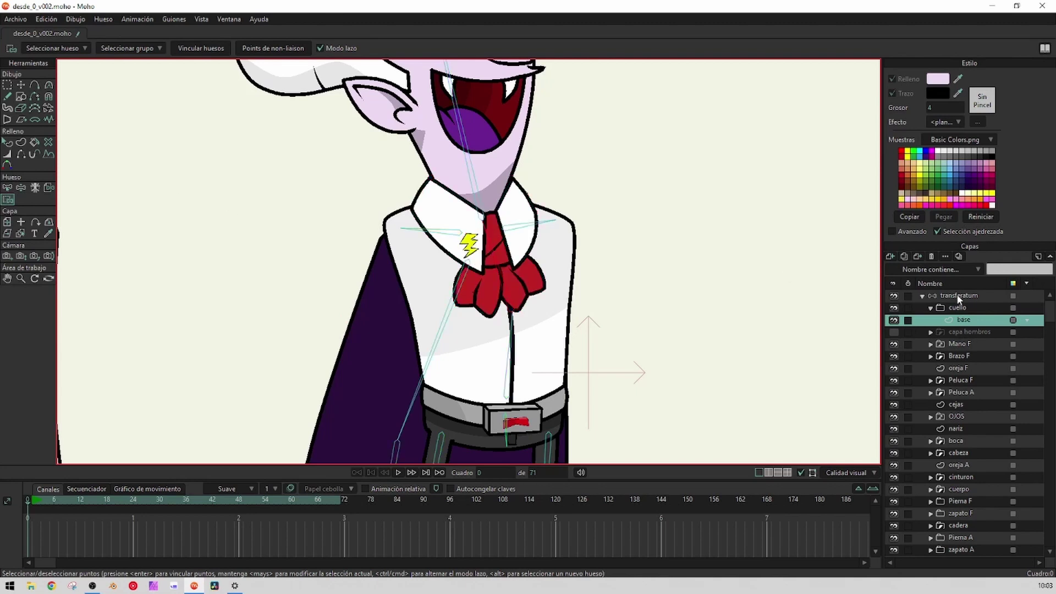
left_click(48, 84)
left_click_drag(490, 255, 474, 260)
left_click(7, 84)
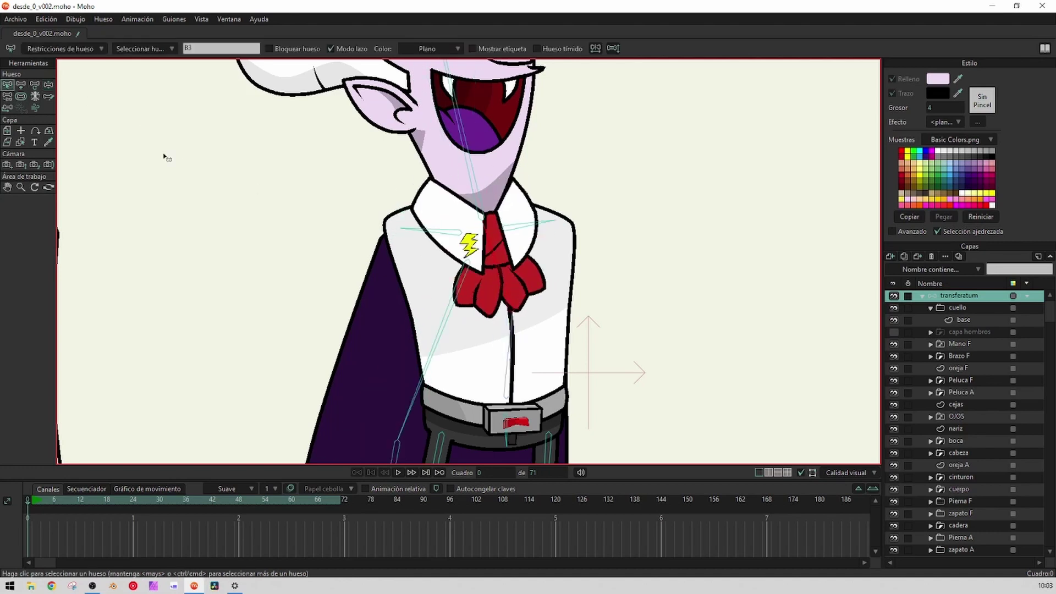
scroll(576, 290, "down", 5)
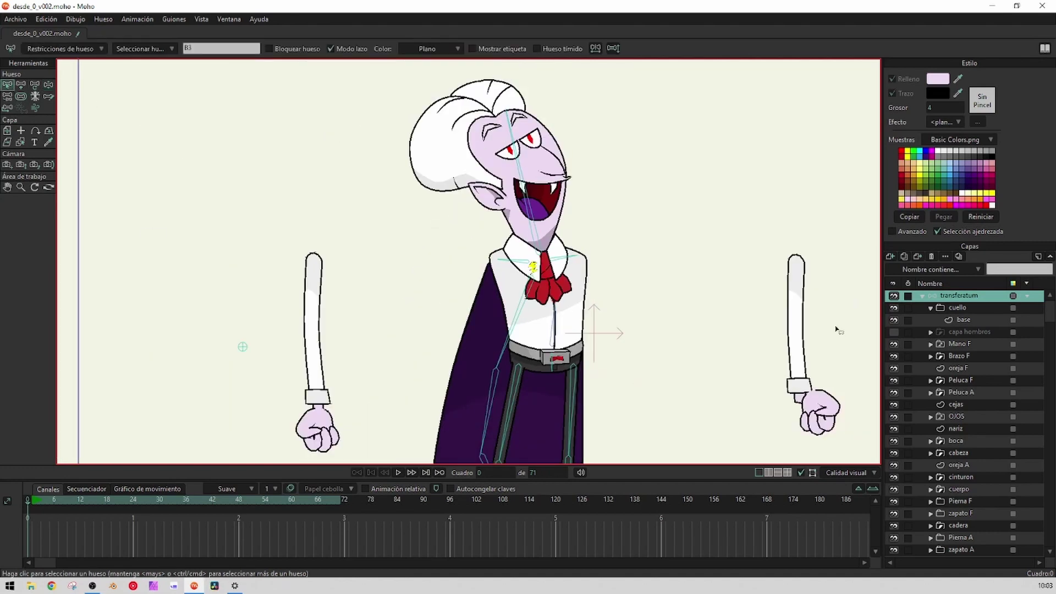
Collapse the cuello group, then show the capa hombros group and expand its layers
left_click(931, 308)
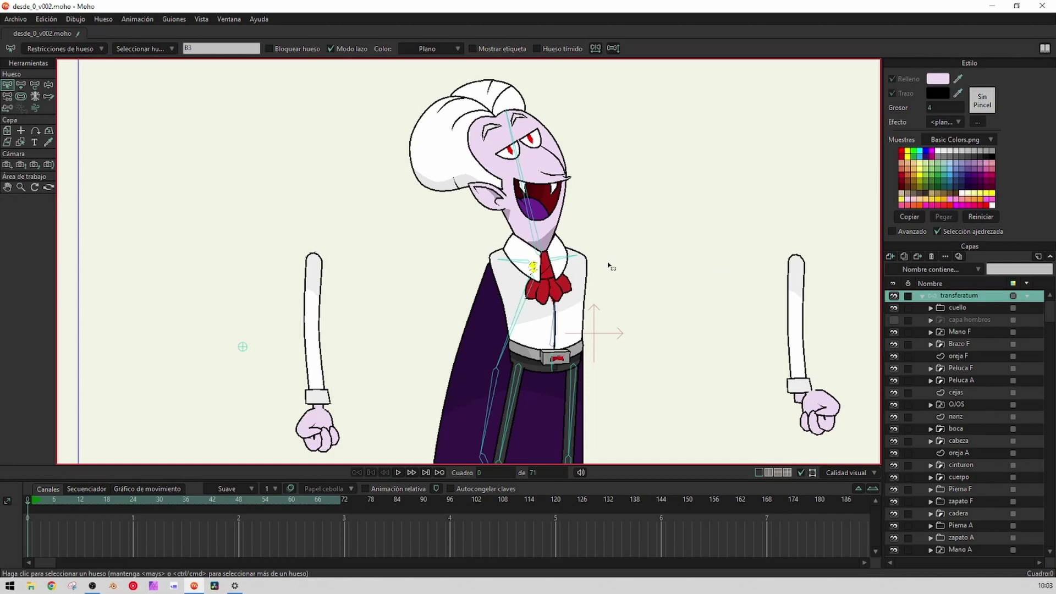
scroll(609, 266, "up", 4)
scroll(968, 336, "down", 1)
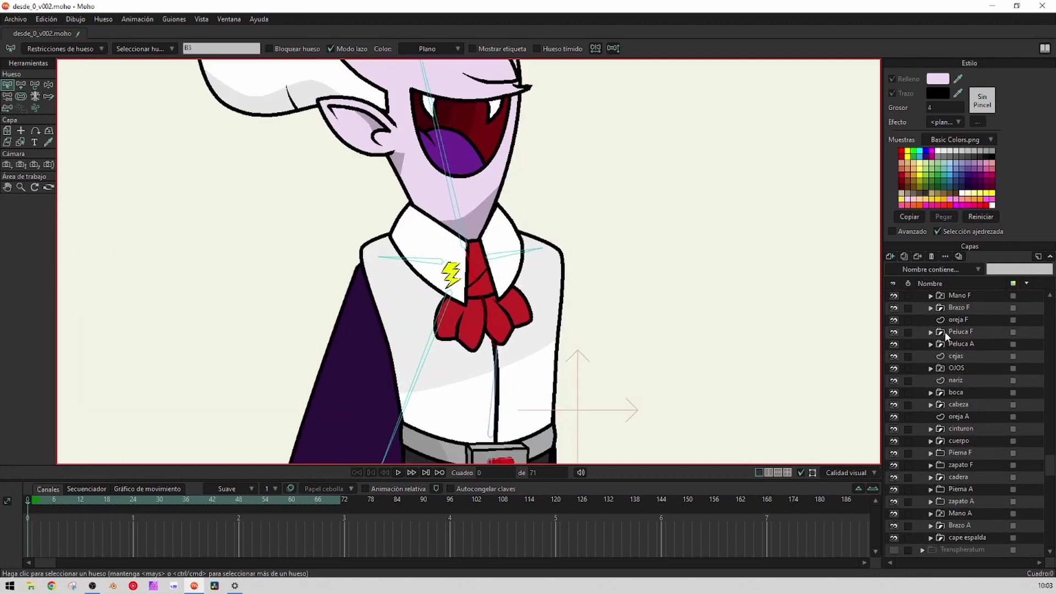
scroll(952, 332, "up", 1)
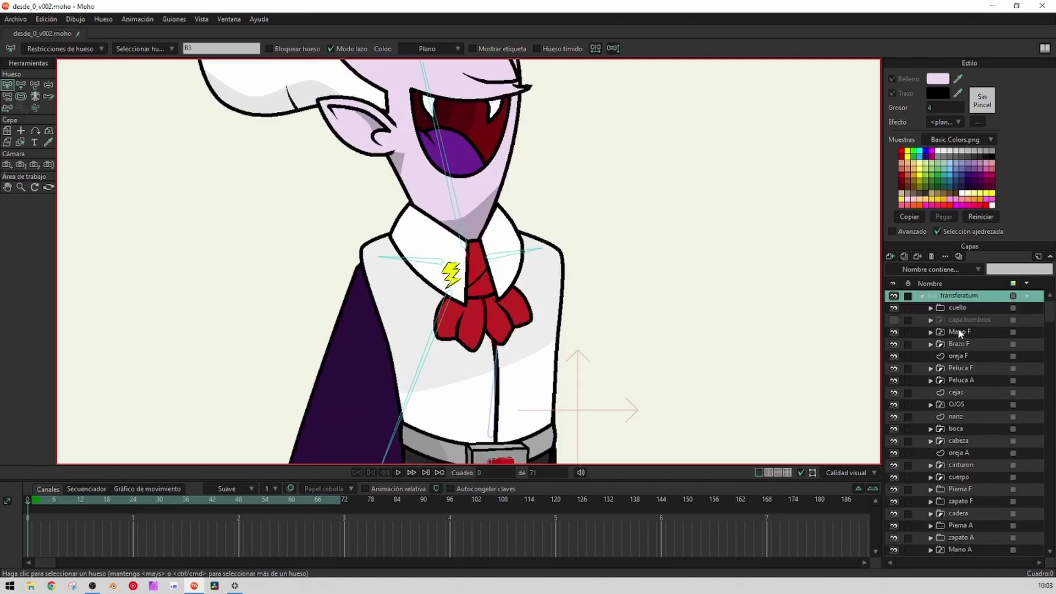
left_click(896, 318)
left_click(931, 321)
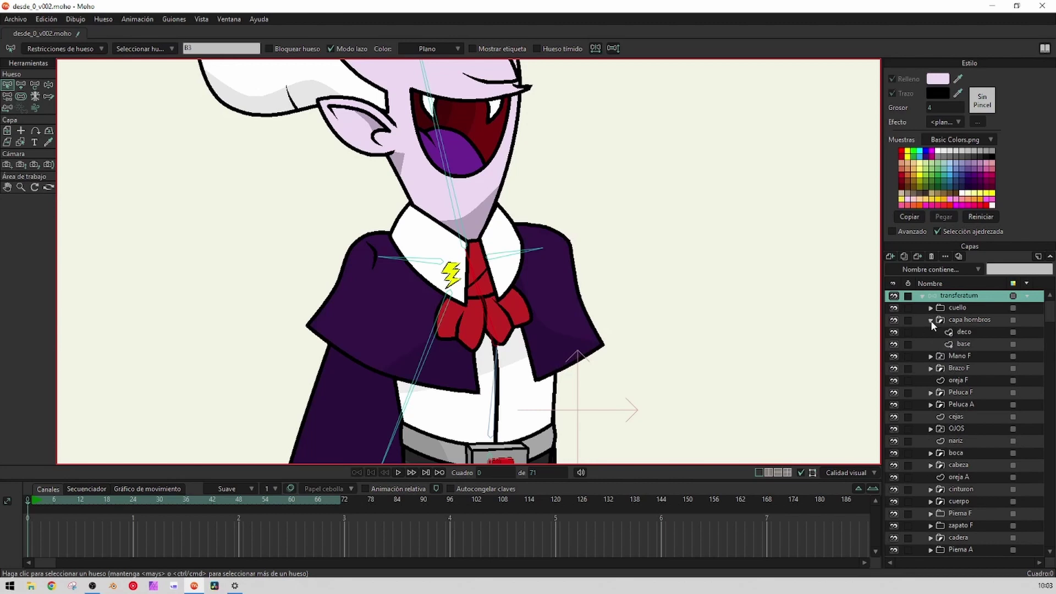
Bind the central neckline points of the capa hombros base layer to torso bone B3
left_click_drag(673, 355, 672, 308)
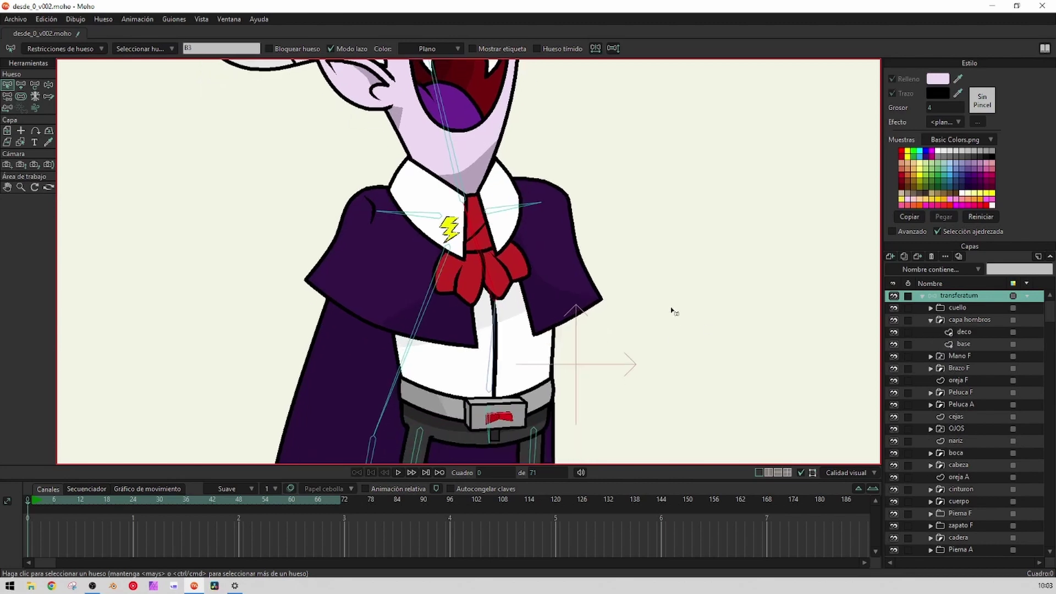
left_click(964, 344)
mouse_move(505, 322)
left_mouse_down()
mouse_move(505, 301)
mouse_move(479, 293)
left_mouse_up()
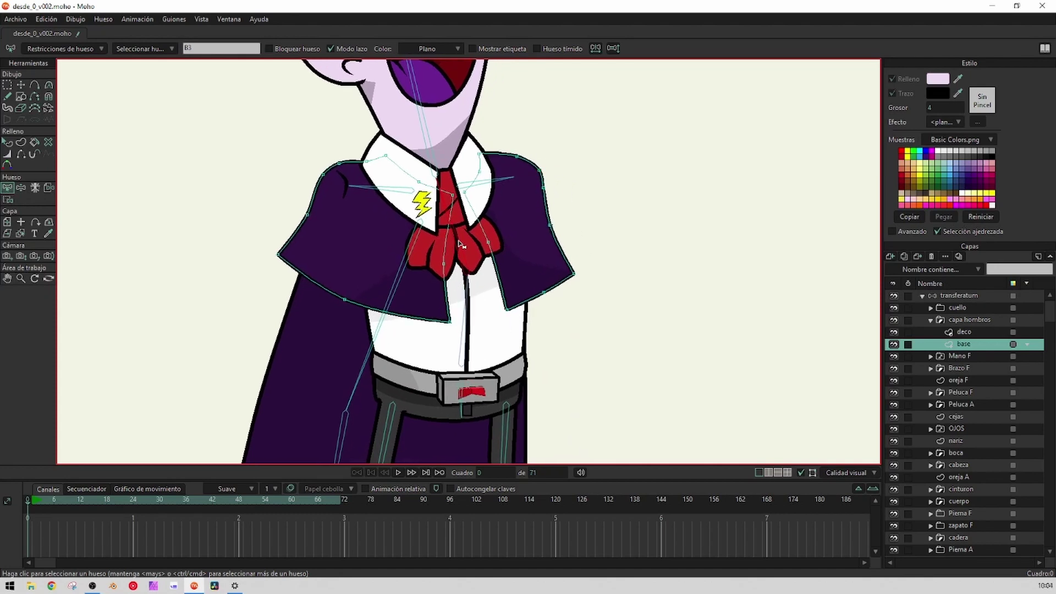
mouse_move(454, 227)
left_mouse_down()
mouse_move(425, 254)
mouse_move(414, 229)
mouse_move(435, 231)
mouse_move(413, 226)
mouse_move(456, 231)
mouse_move(475, 213)
mouse_move(484, 175)
mouse_move(417, 132)
mouse_move(324, 129)
mouse_move(327, 166)
mouse_move(388, 242)
mouse_move(431, 226)
left_mouse_up()
key("i")
scroll(425, 256, "up", 2)
scroll(445, 241, "down", 2)
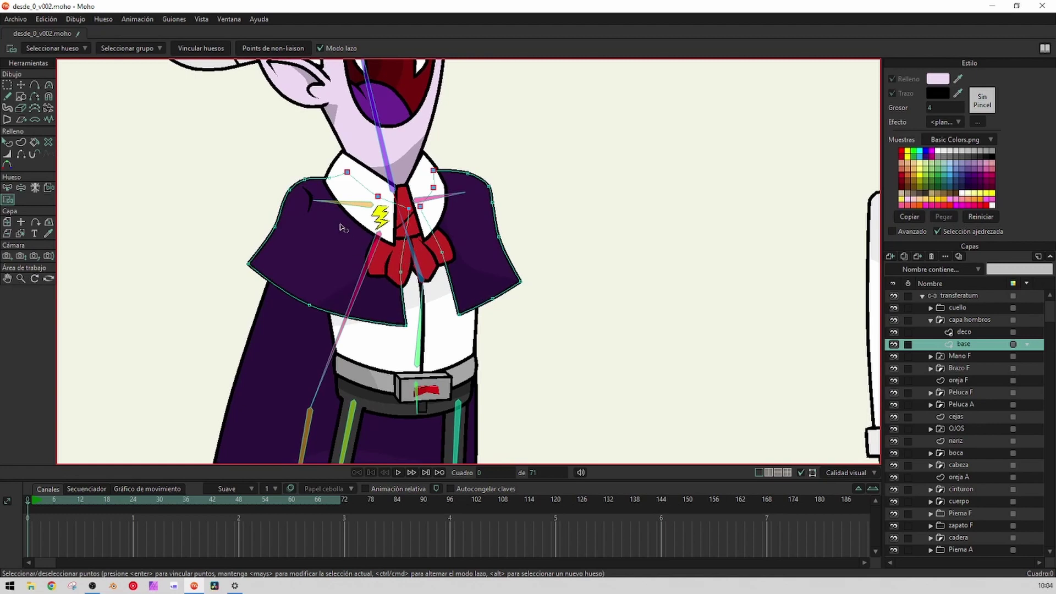
Bind the shoulder cape's outer and lower points on the lightning-bolt side to shoulder bone B6
key("z")
left_click(342, 205)
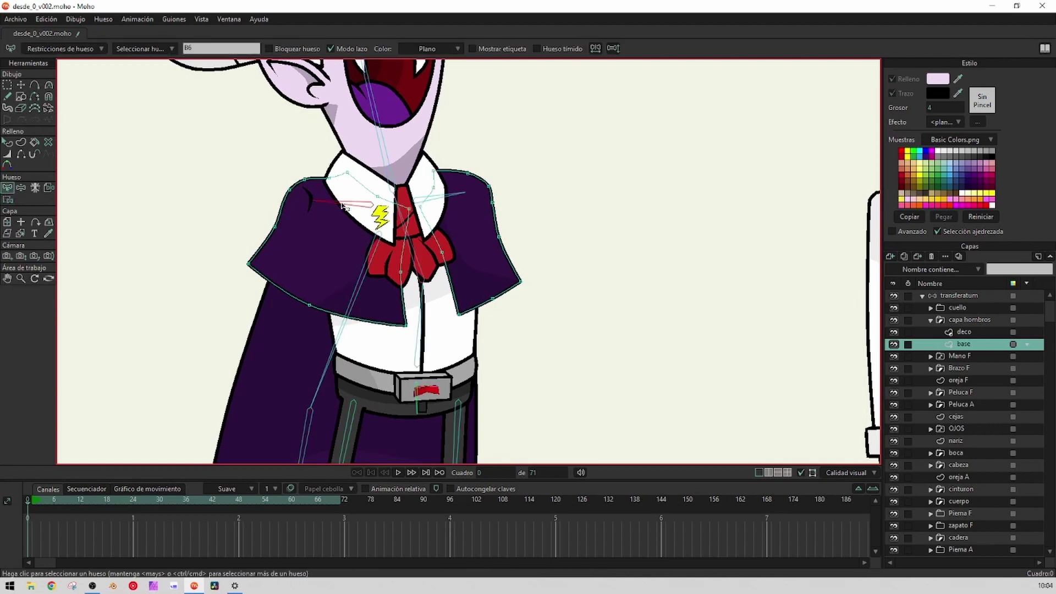
key("i")
scroll(317, 198, "up", 2)
mouse_move(314, 155)
left_mouse_down()
mouse_move(338, 163)
mouse_move(451, 267)
mouse_move(467, 347)
mouse_move(449, 414)
mouse_move(299, 417)
mouse_move(151, 268)
mouse_move(239, 119)
mouse_move(308, 127)
mouse_move(327, 167)
left_mouse_up()
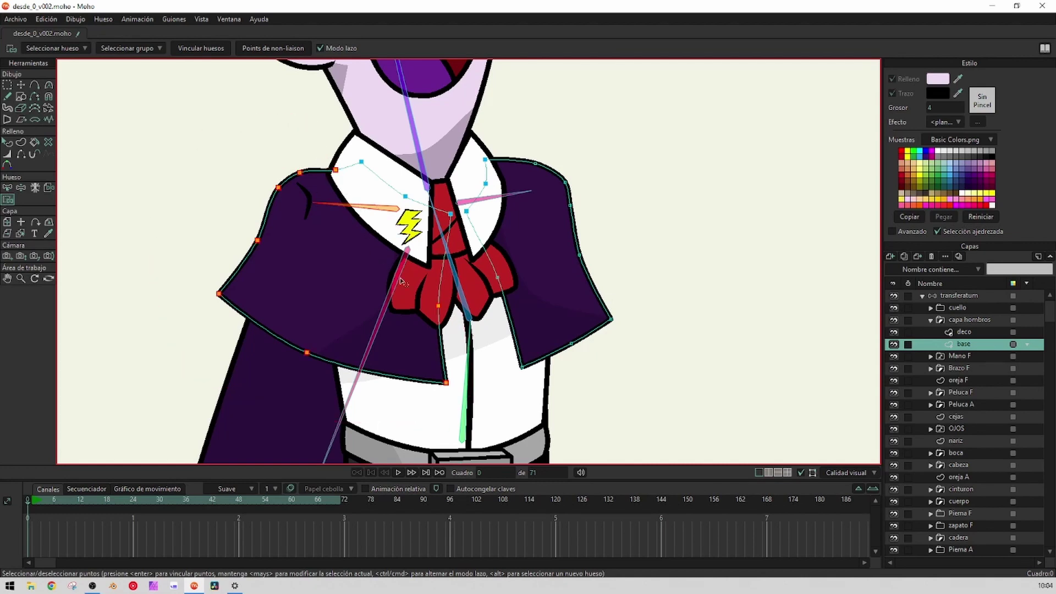
left_click_drag(400, 282, 342, 240)
Bind the shoulder cape's outer and lower points on the opposite side to shoulder bone B5
key("b")
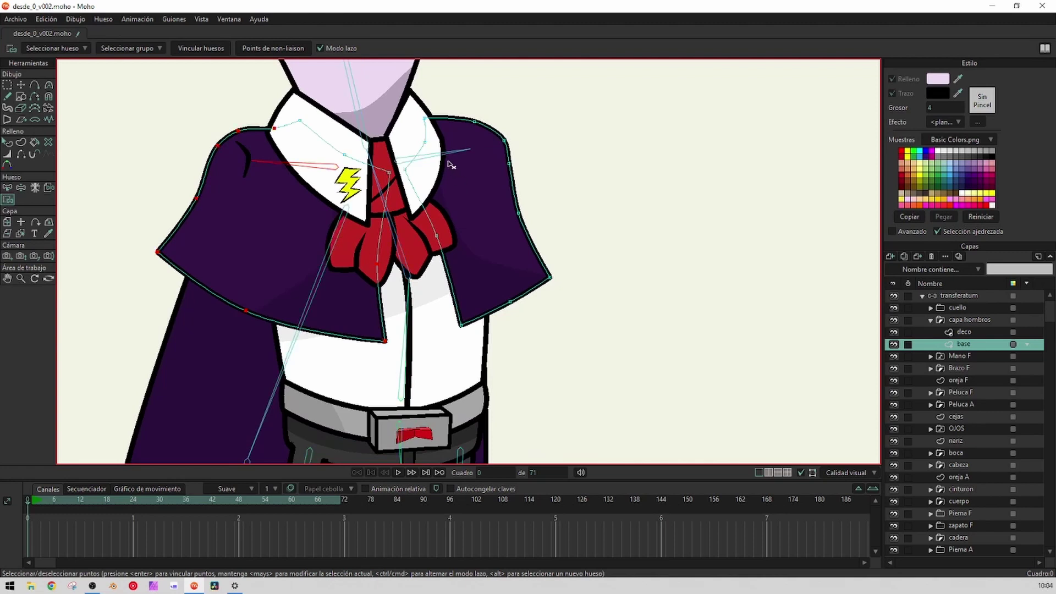
left_click(446, 155)
key("i")
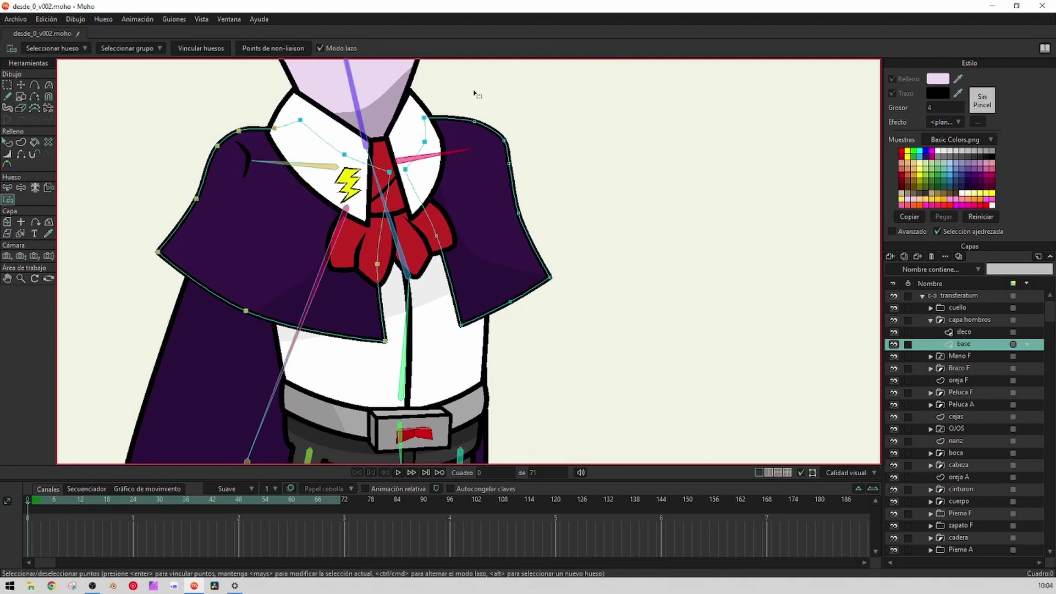
mouse_move(476, 94)
left_mouse_down()
mouse_move(432, 206)
mouse_move(414, 310)
mouse_move(569, 380)
mouse_move(576, 133)
mouse_move(450, 82)
left_mouse_up()
scroll(527, 249, "down", 2)
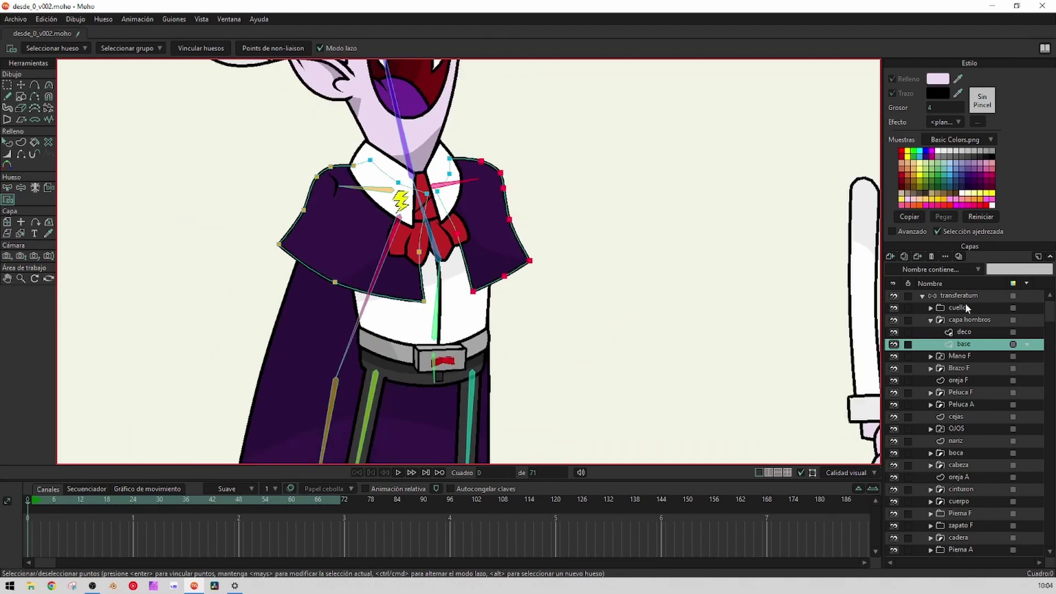
Test-rotate both shoulder bones in the transferatum rig to check how the shoulder cape deforms
left_click(967, 296)
left_click(48, 84)
scroll(378, 203, "up", 1)
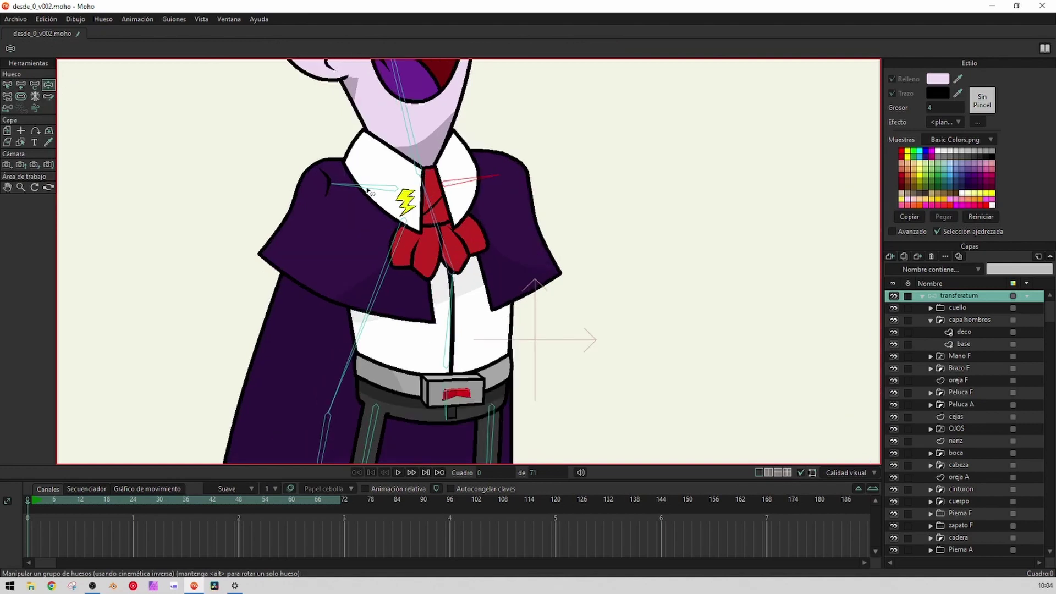
left_click(366, 190)
left_click_drag(366, 190, 334, 169)
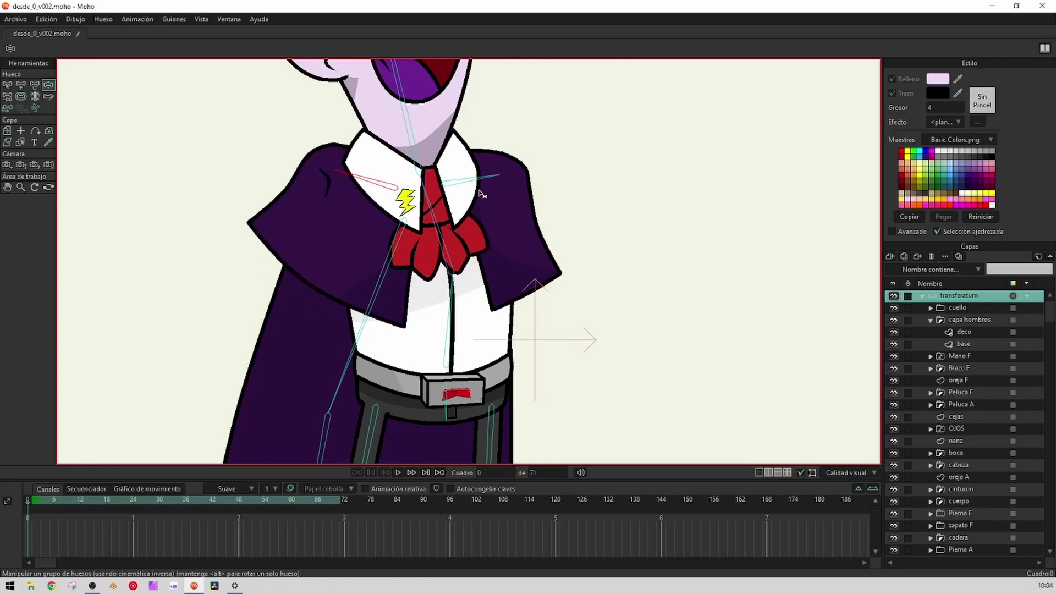
left_click_drag(479, 180, 485, 174)
left_click(7, 84)
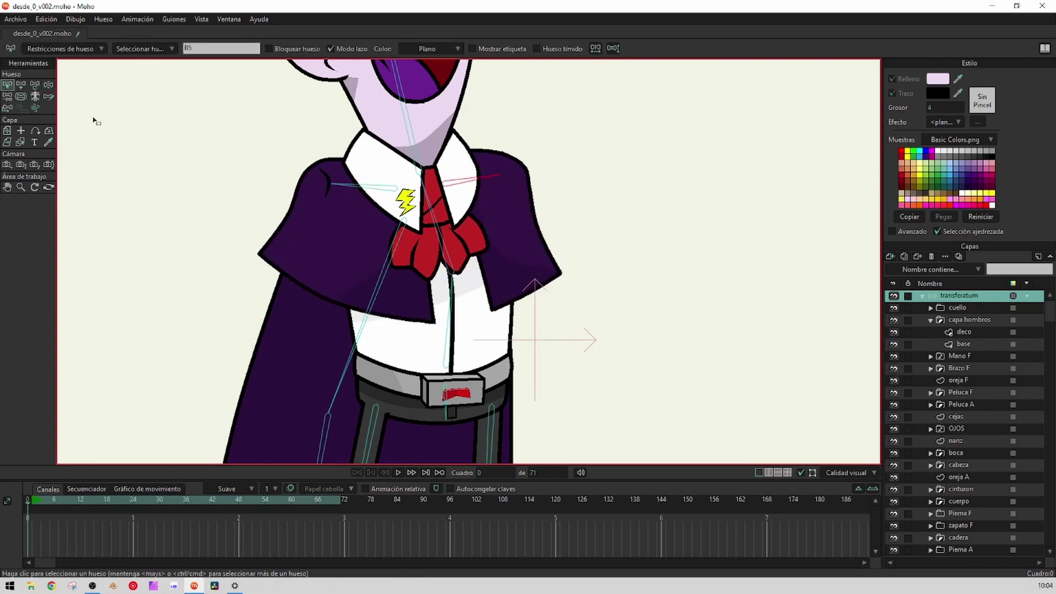
Bind the small shoulder fold line's points in the capa hombros deco layer to shoulder bone B6
left_click(963, 333)
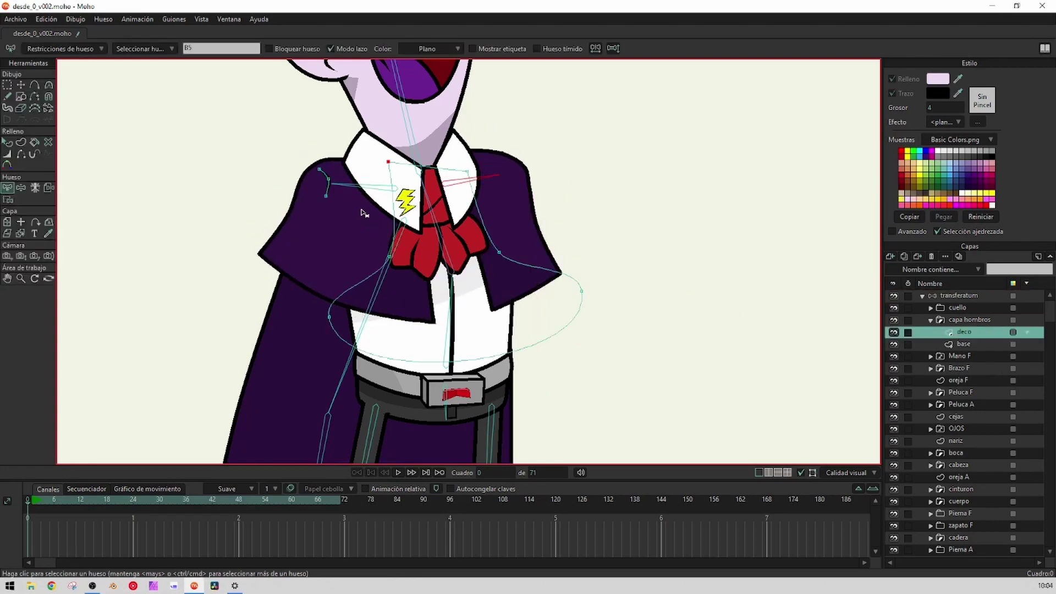
left_click(354, 187)
left_click_drag(354, 180, 338, 177)
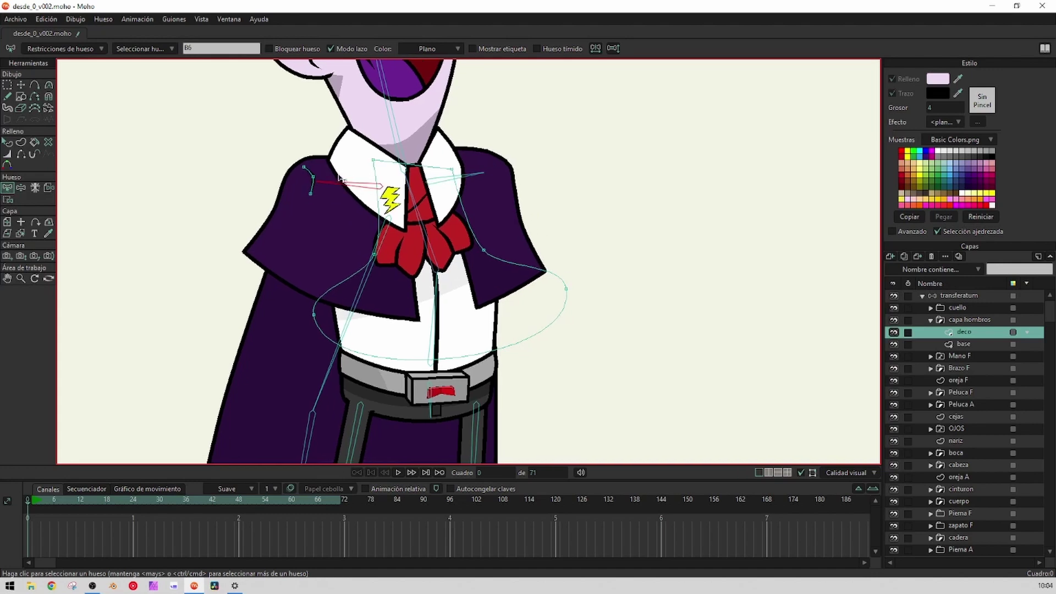
key("i")
left_click_drag(320, 225, 337, 203)
left_click_drag(342, 160, 330, 182)
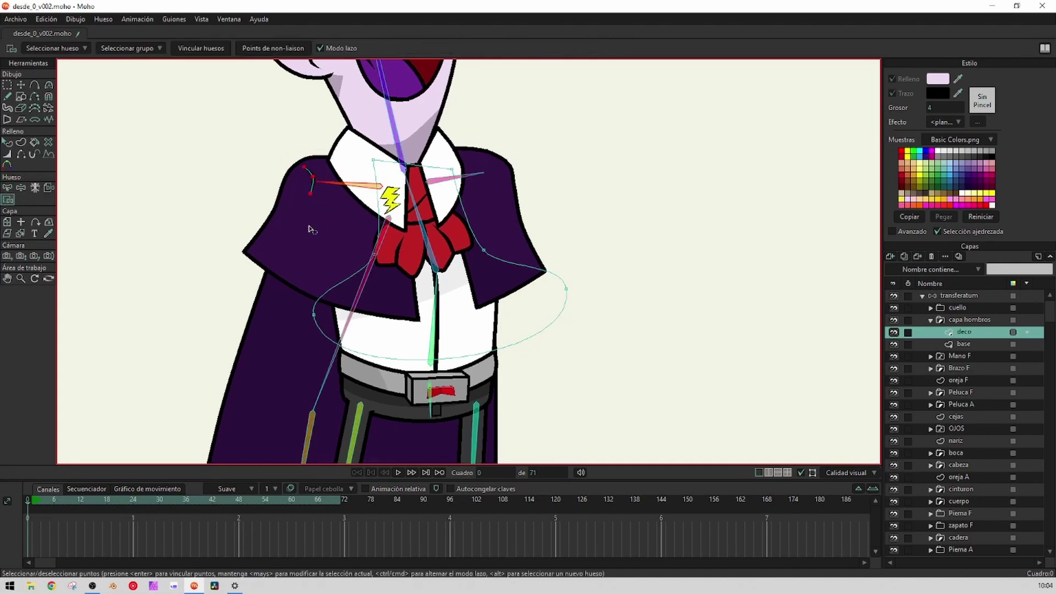
key("Return")
left_click_drag(360, 243, 333, 221)
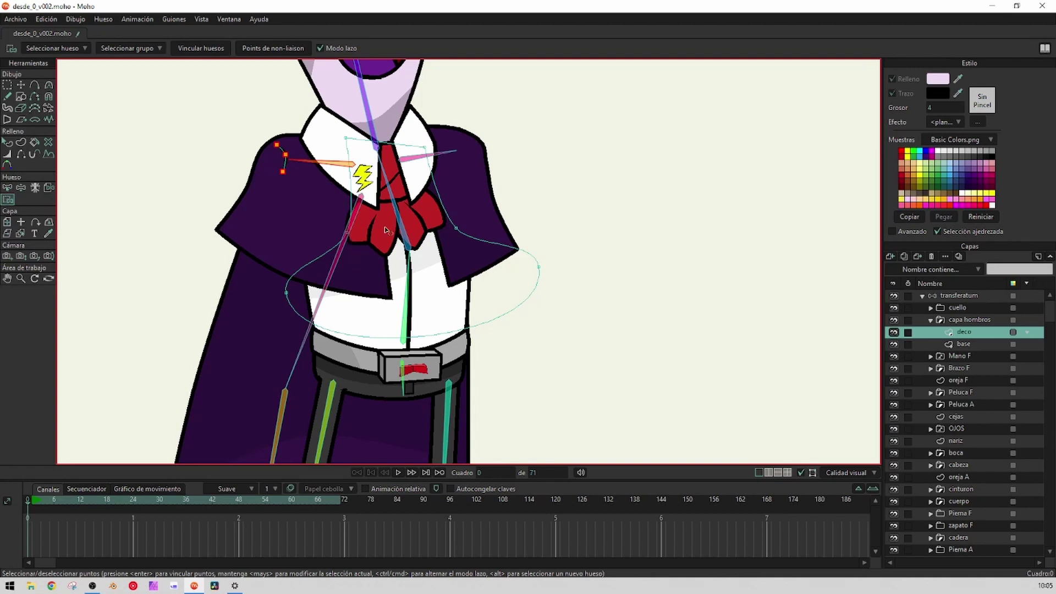
Bind the large shadow shape's points in the capa hombros deco layer to torso bone B3
key("z")
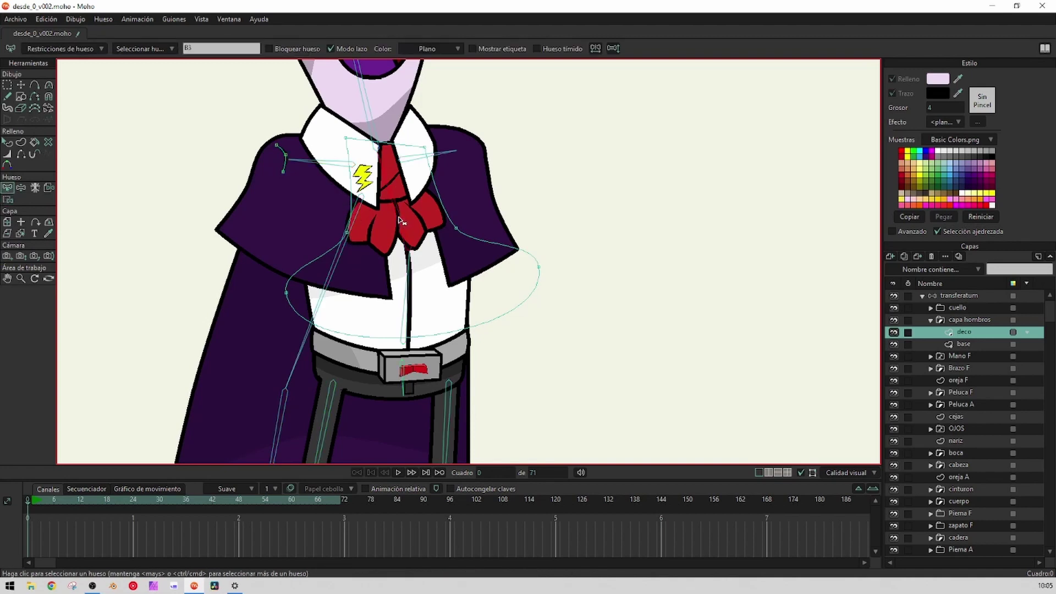
key("i")
mouse_move(514, 365)
left_mouse_down()
mouse_move(655, 331)
mouse_move(215, 308)
mouse_move(495, 444)
left_mouse_up()
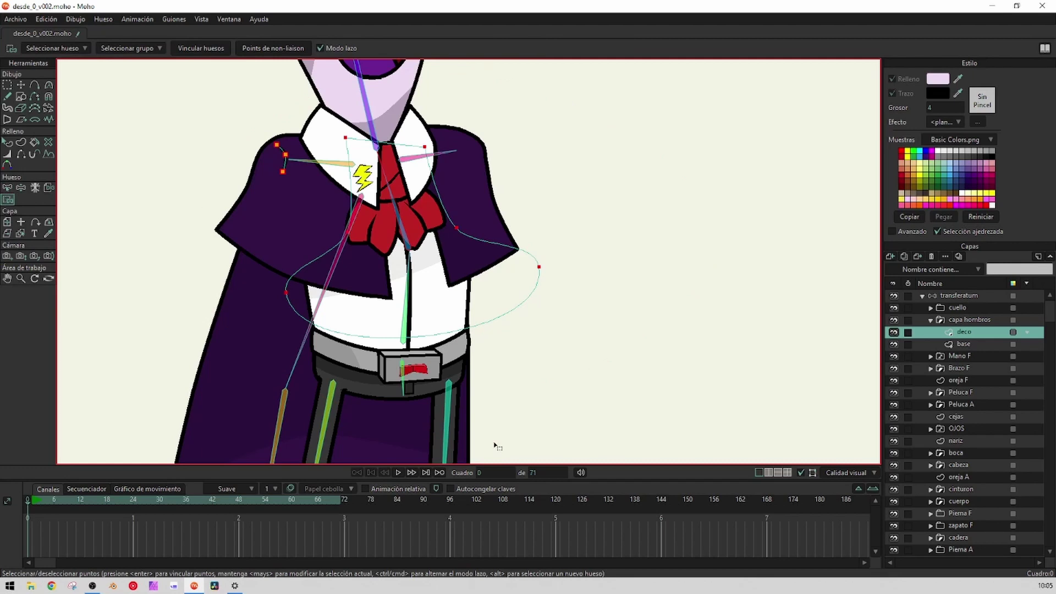
key("Return")
Rotate both shoulder bones back and forth in the transferatum rig to check how the cape's fold line and shadow follow
left_click(941, 298)
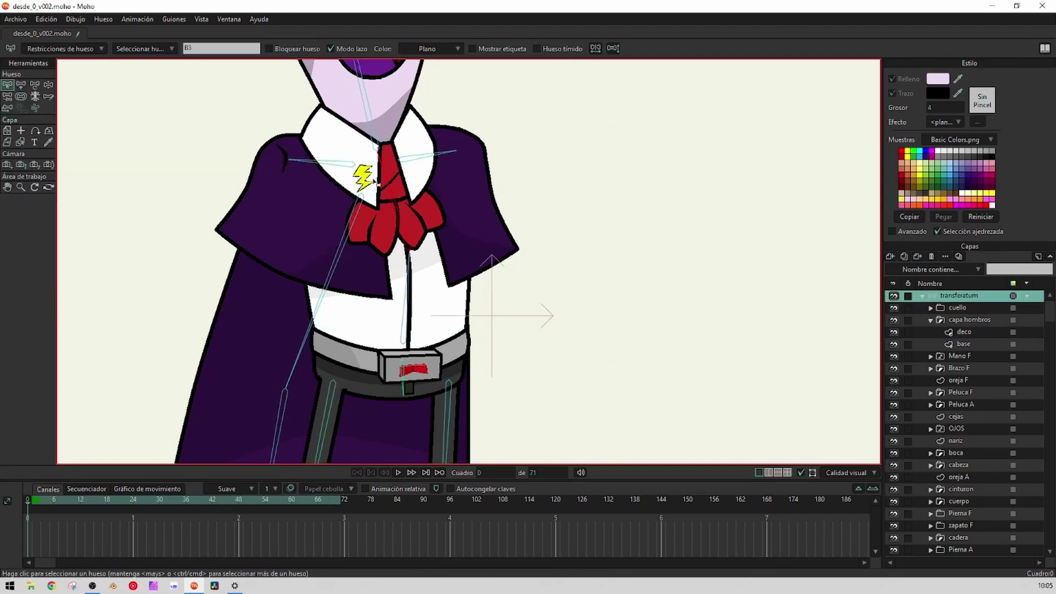
left_click(48, 86)
mouse_move(312, 165)
left_mouse_down()
mouse_move(309, 154)
mouse_move(318, 180)
mouse_move(303, 157)
left_mouse_up()
mouse_move(440, 153)
left_mouse_down()
mouse_move(435, 177)
mouse_move(445, 168)
left_mouse_up()
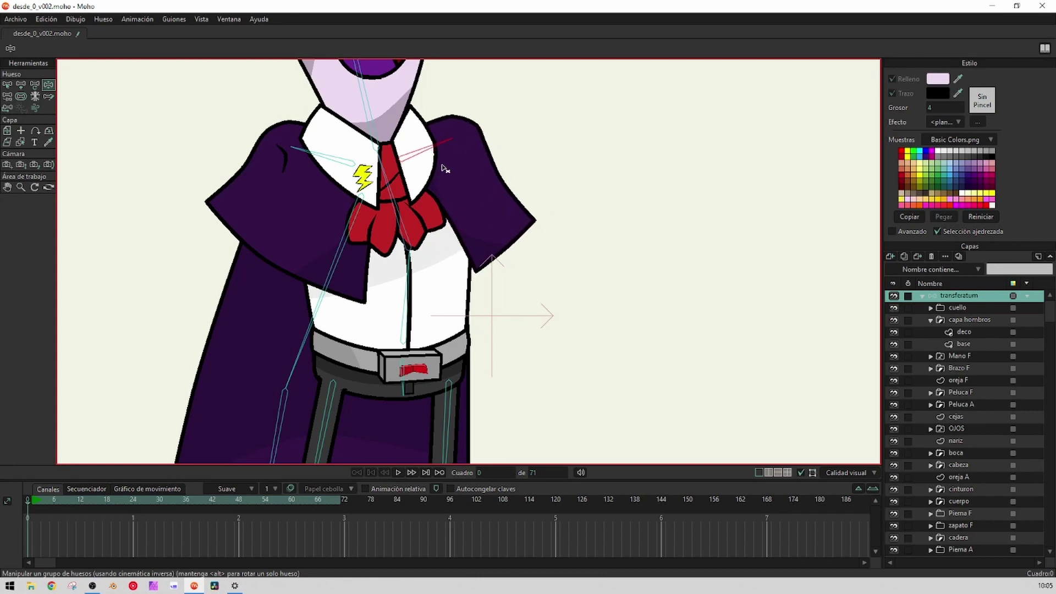
left_click_drag(328, 157, 330, 165)
left_click_drag(424, 150, 435, 164)
left_click_drag(325, 172, 321, 162)
left_click_drag(435, 171, 444, 164)
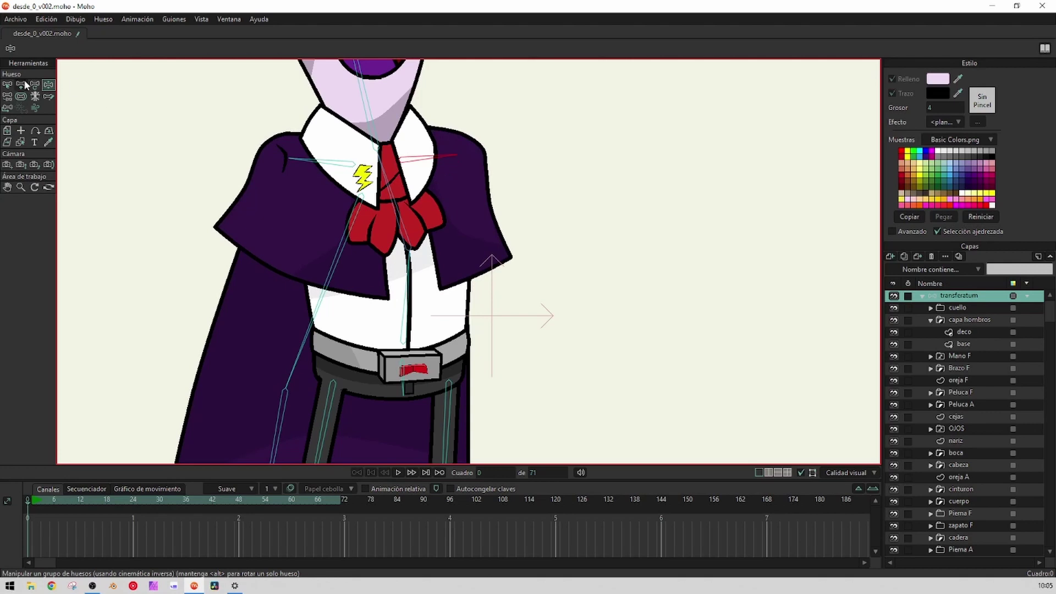
left_click(6, 86)
scroll(296, 203, "down", 2)
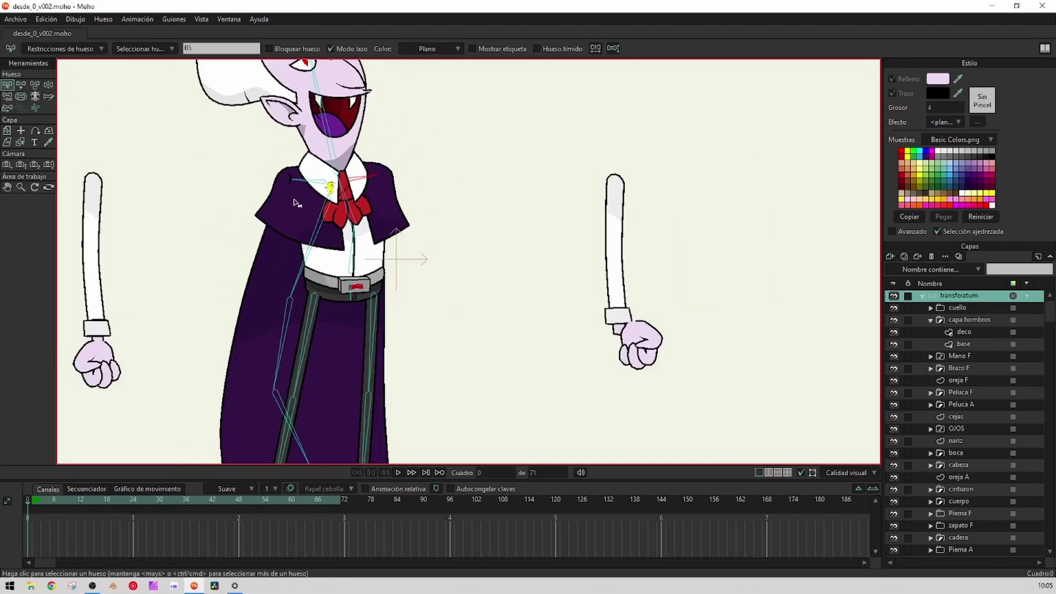
Collapse the capa hombros group and bind all points of the oreja F layer to head bone B4
left_click(930, 320)
left_click(951, 333)
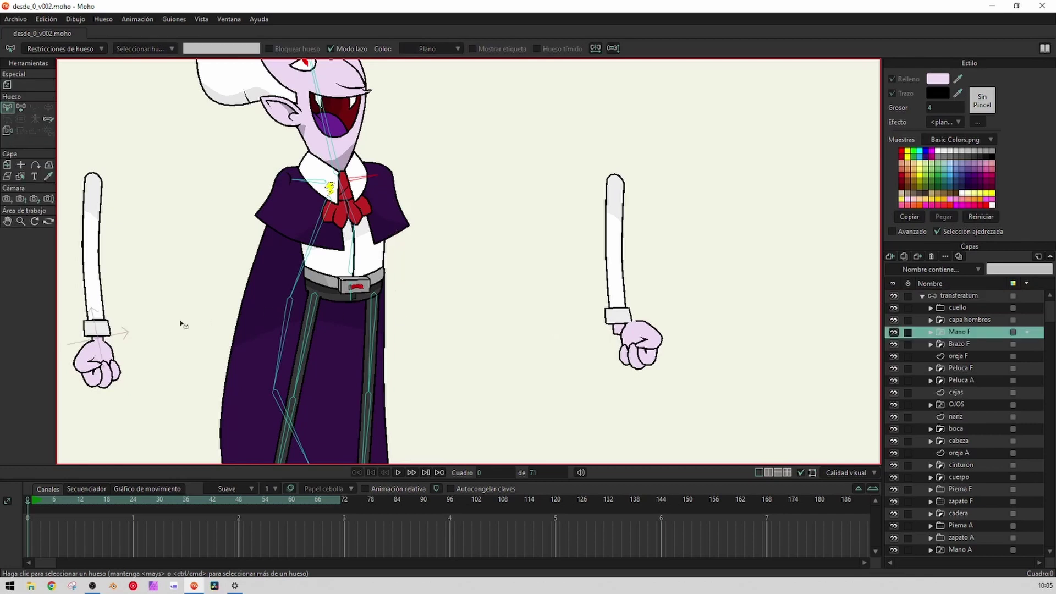
left_click(953, 343)
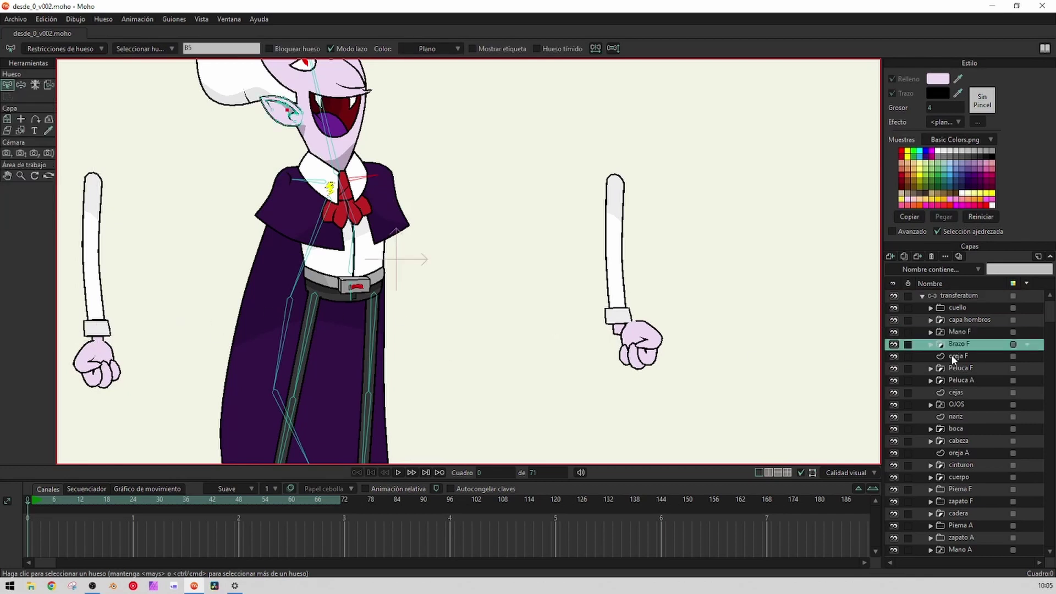
left_click(952, 355)
scroll(465, 246, "up", 4)
scroll(339, 219, "down", 4)
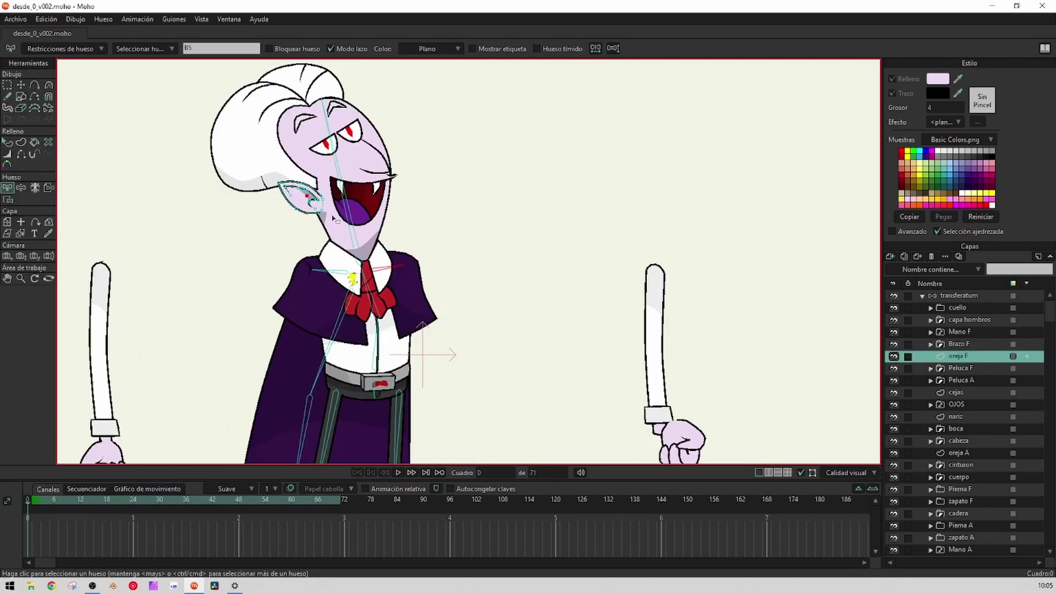
left_click_drag(334, 216, 354, 223)
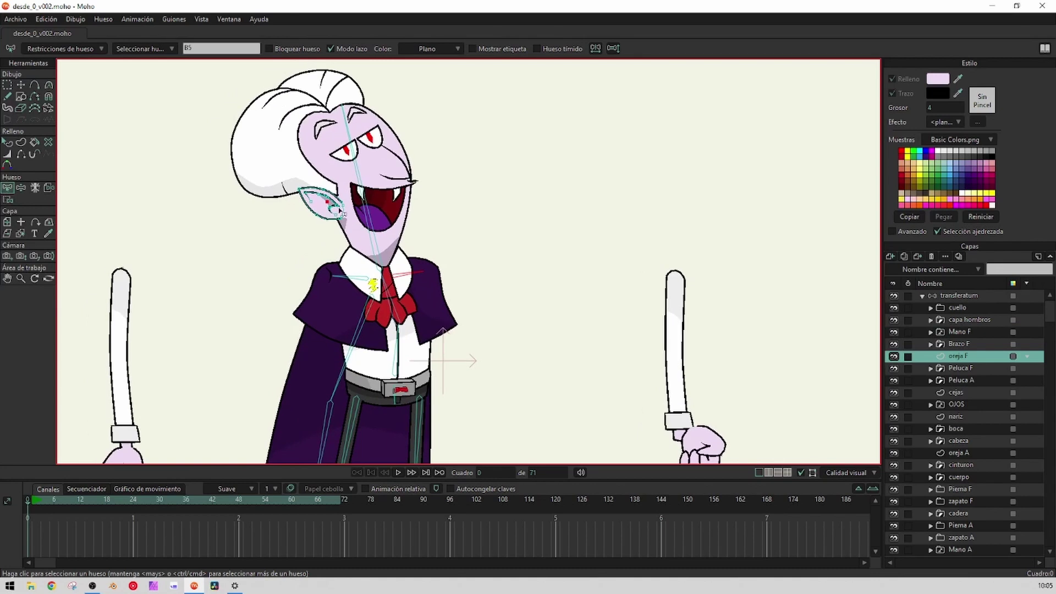
scroll(343, 213, "up", 1)
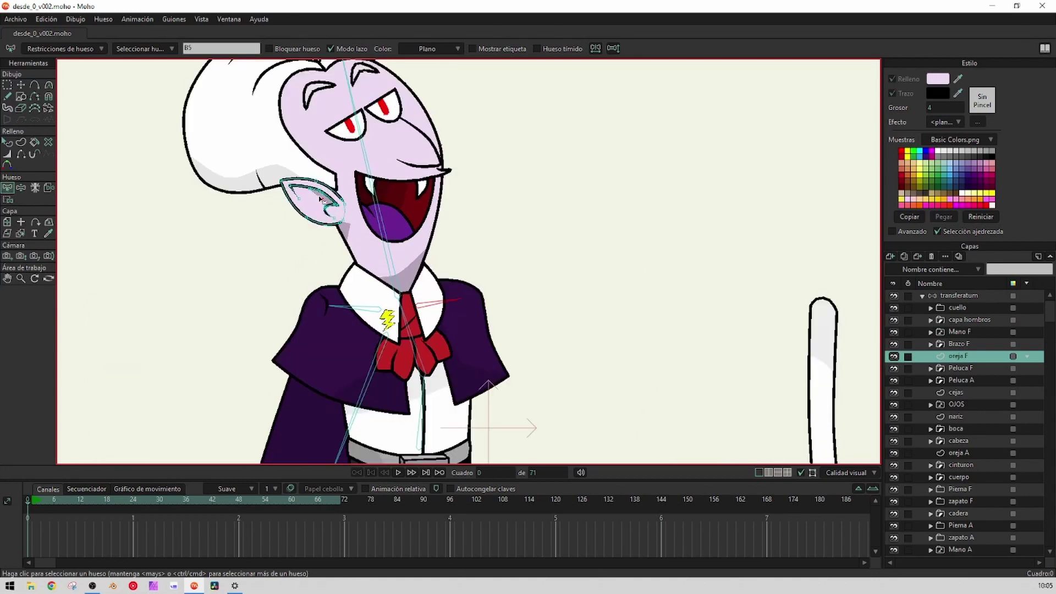
scroll(341, 209, "down", 1)
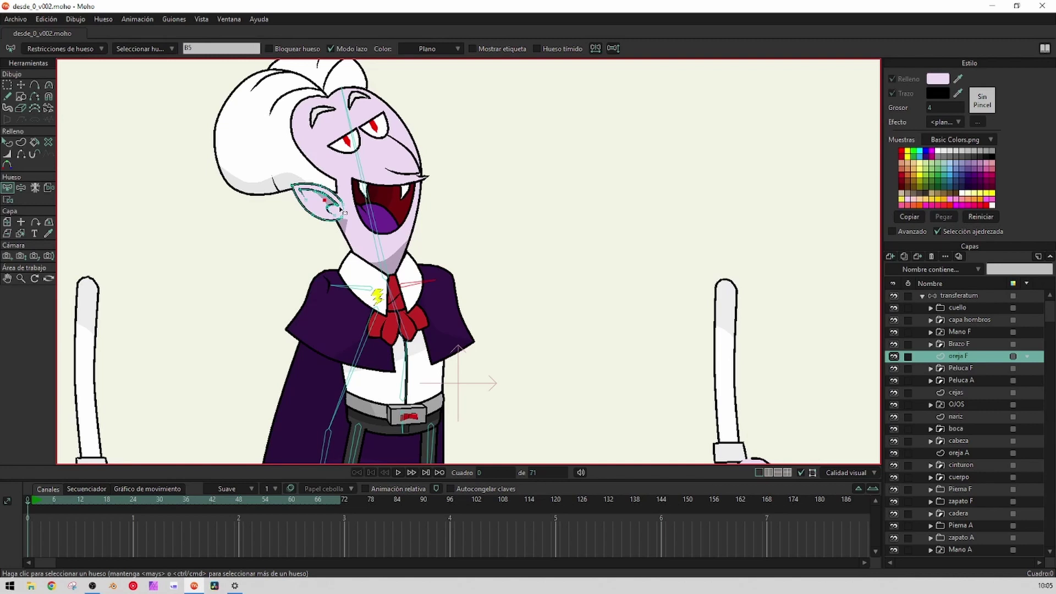
left_click(367, 173)
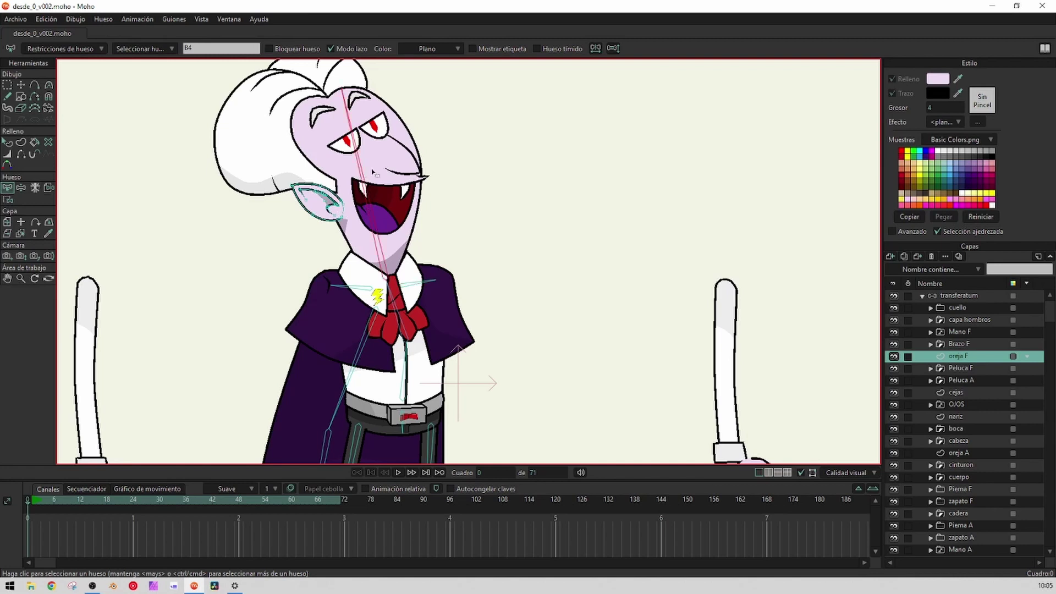
key("i")
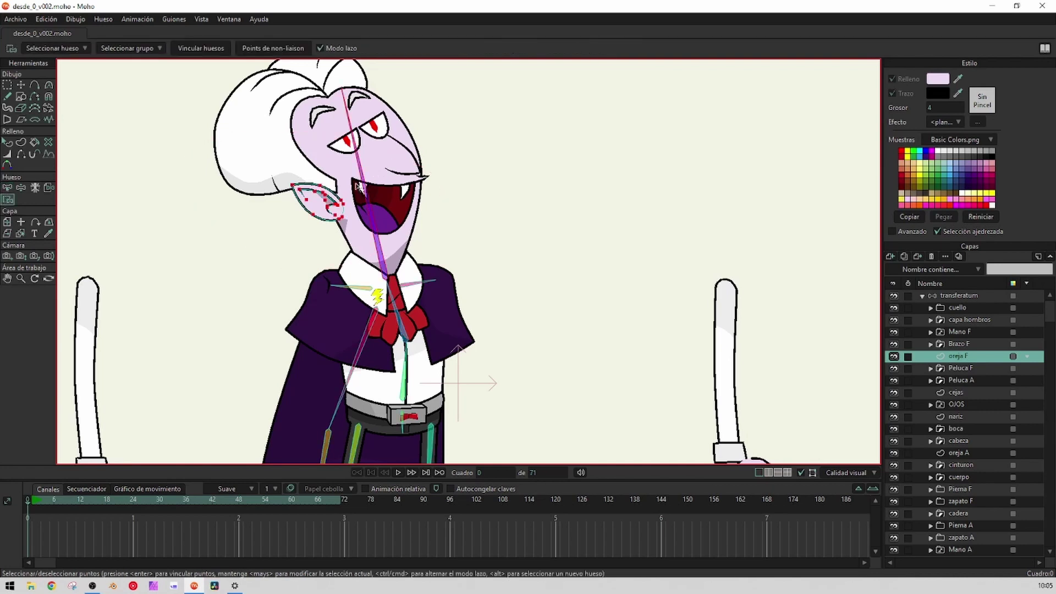
key("Return")
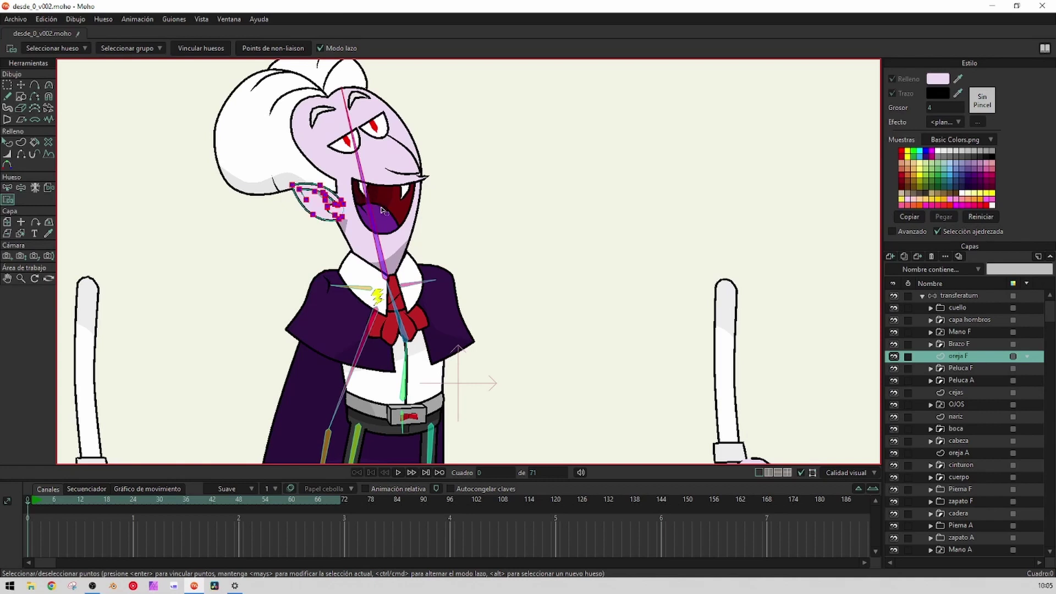
Expand the Peluca F group and bind all points of its base layer to head bone B4
scroll(381, 206, "down", 2)
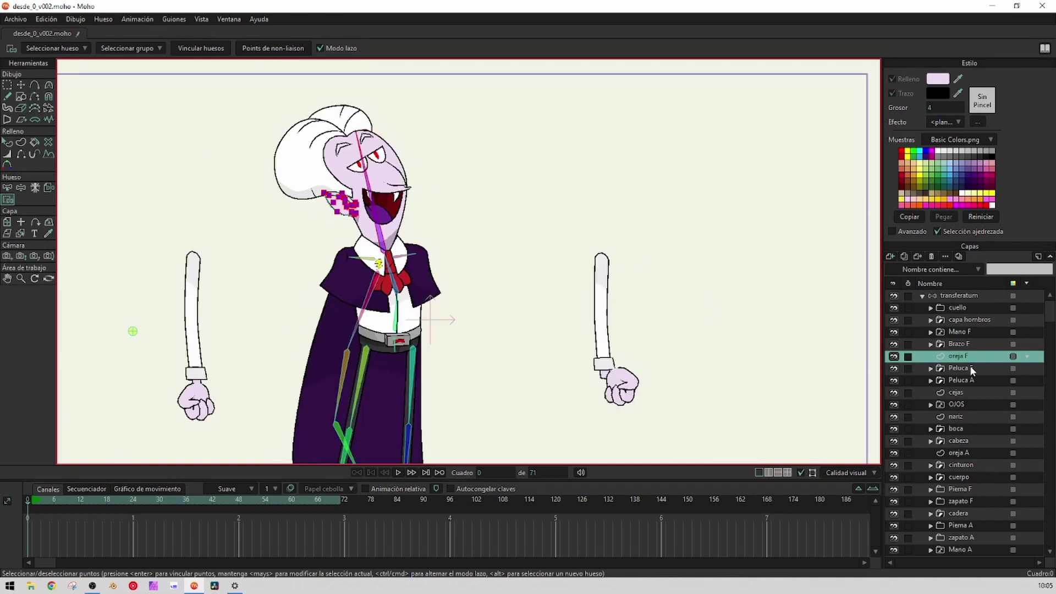
left_click_drag(739, 293, 762, 302)
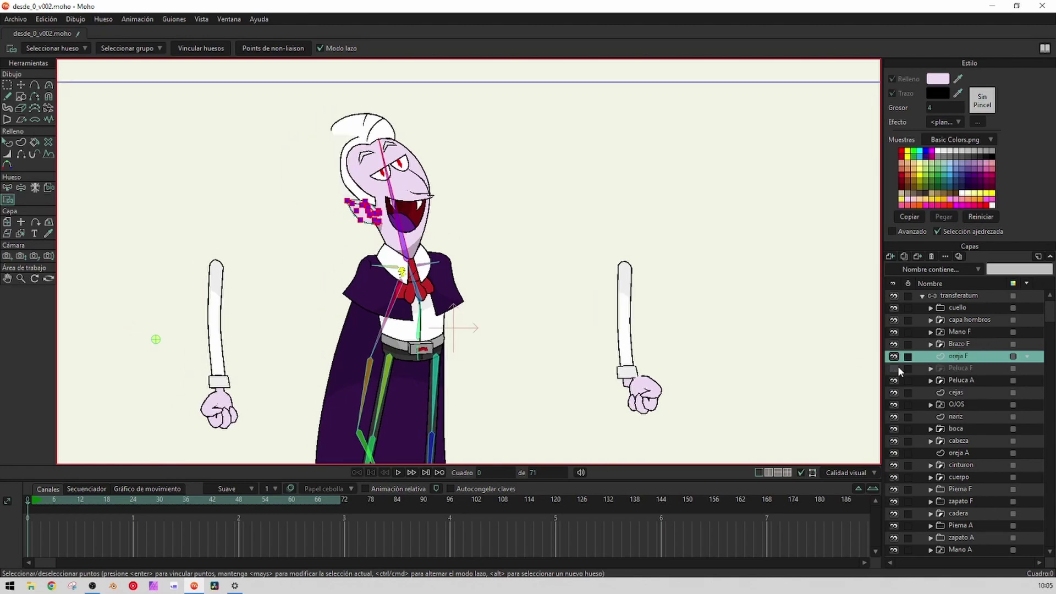
left_click(930, 368)
left_click(964, 392)
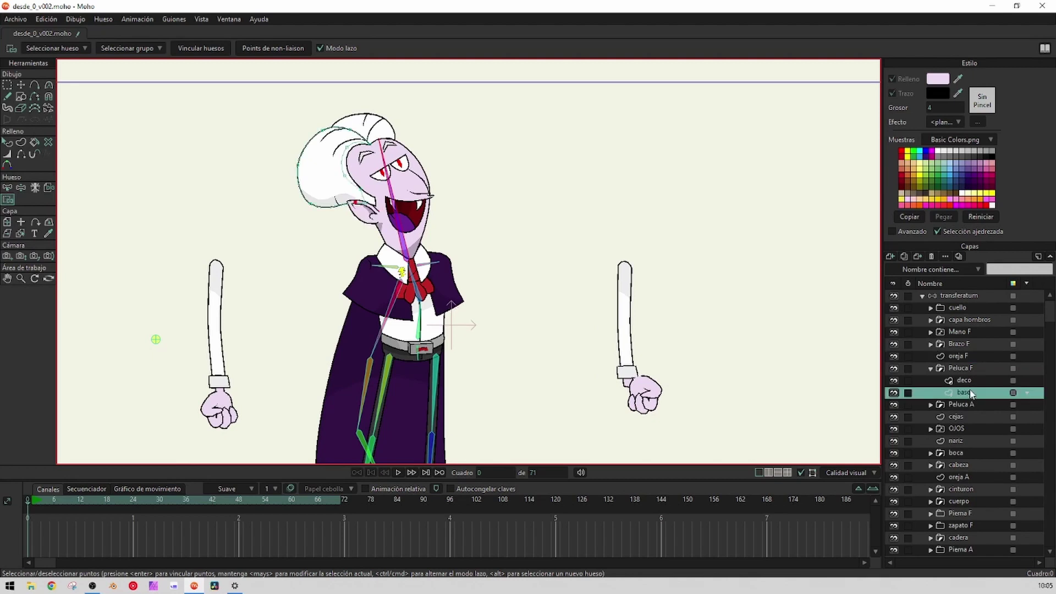
scroll(384, 205, "down", 2)
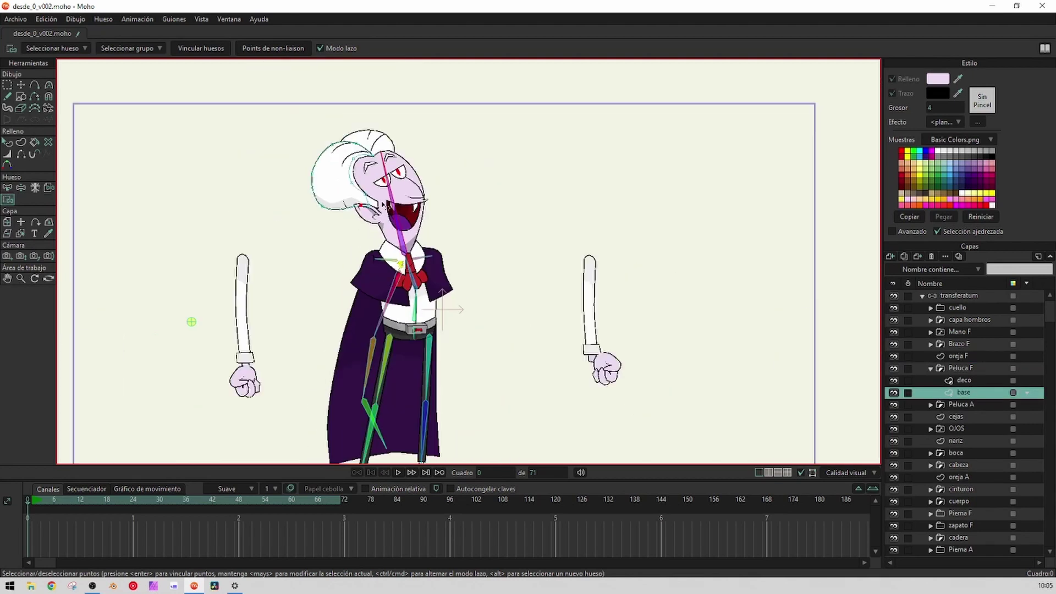
key("b")
left_click_drag(389, 182, 405, 197)
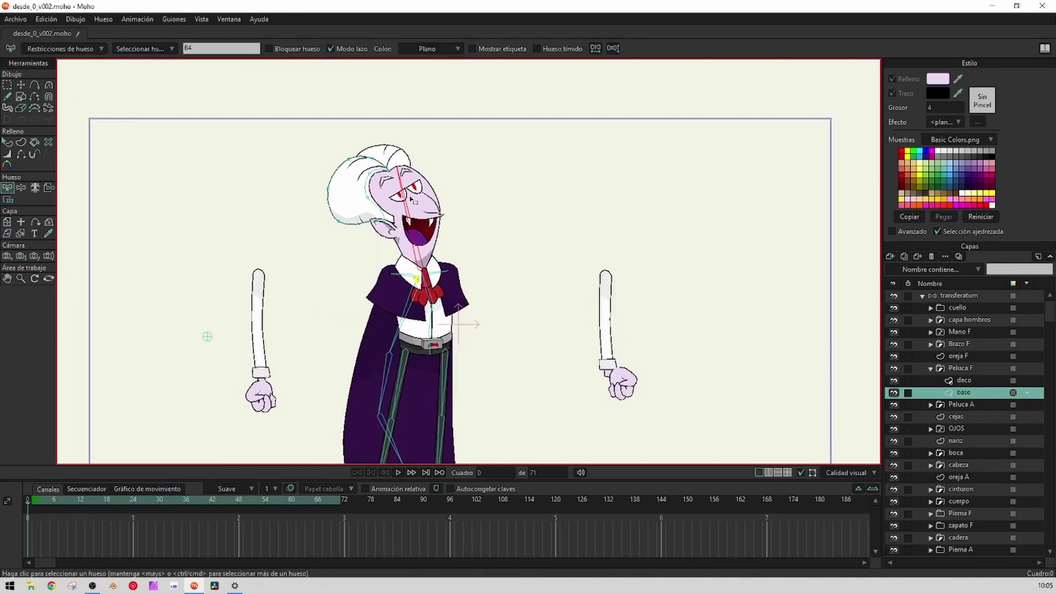
key("i")
mouse_move(477, 217)
left_mouse_down()
mouse_move(383, 117)
mouse_move(481, 306)
left_mouse_up()
scroll(415, 250, "up", 2)
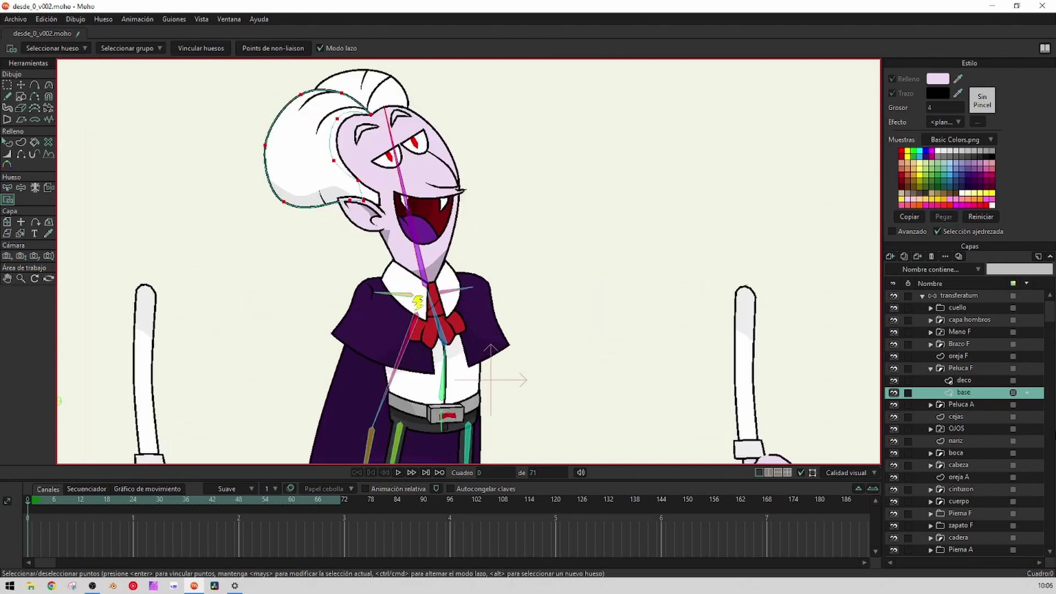
Bind all points of the Peluca F deco layer to head bone B4, check both layers' binding, and collapse the group
left_click(964, 380)
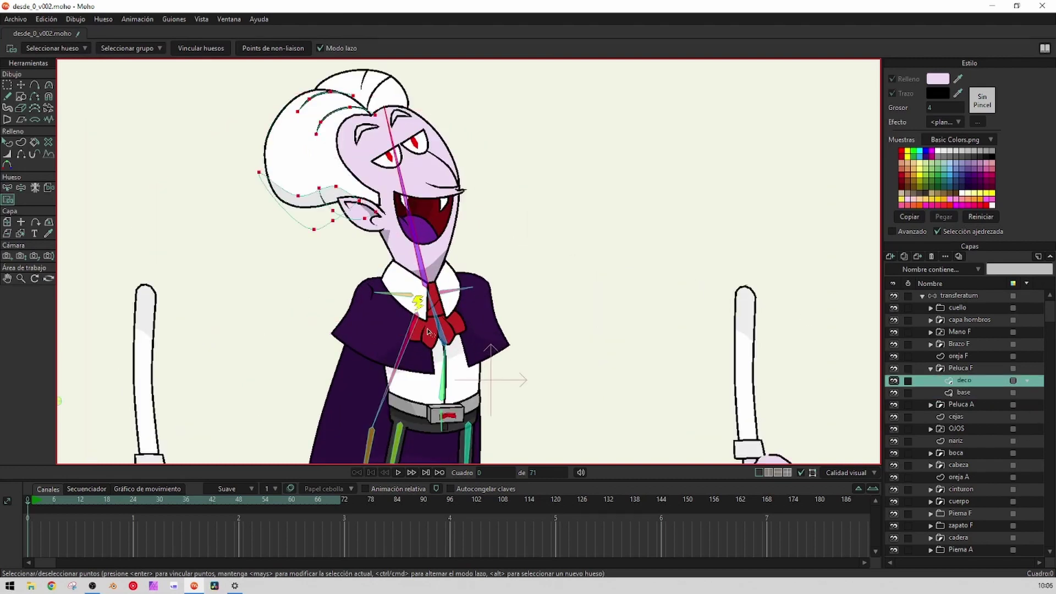
key("Return")
left_click_drag(440, 251, 464, 301)
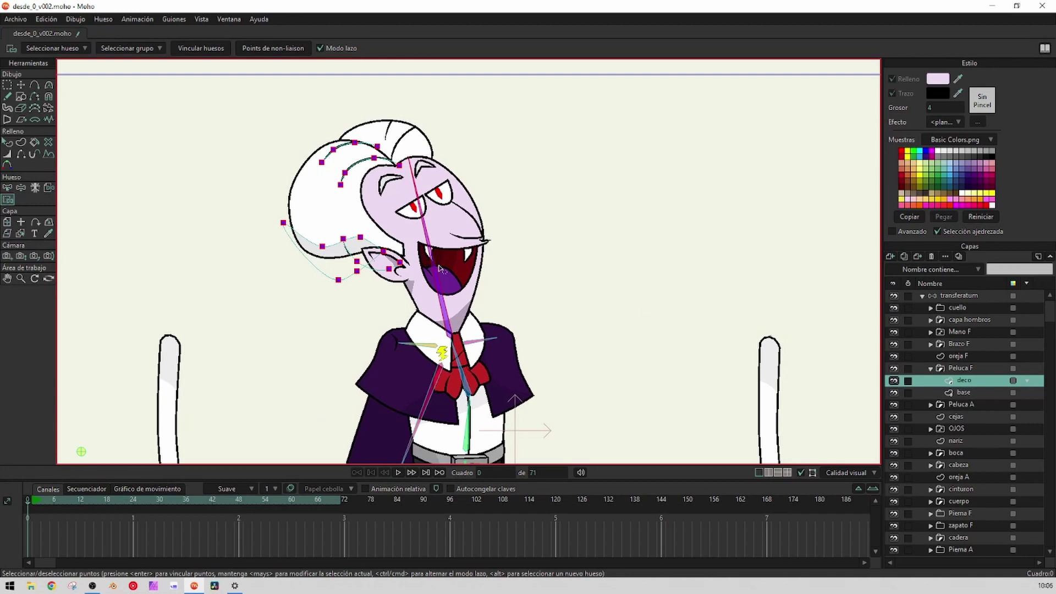
left_click(969, 392)
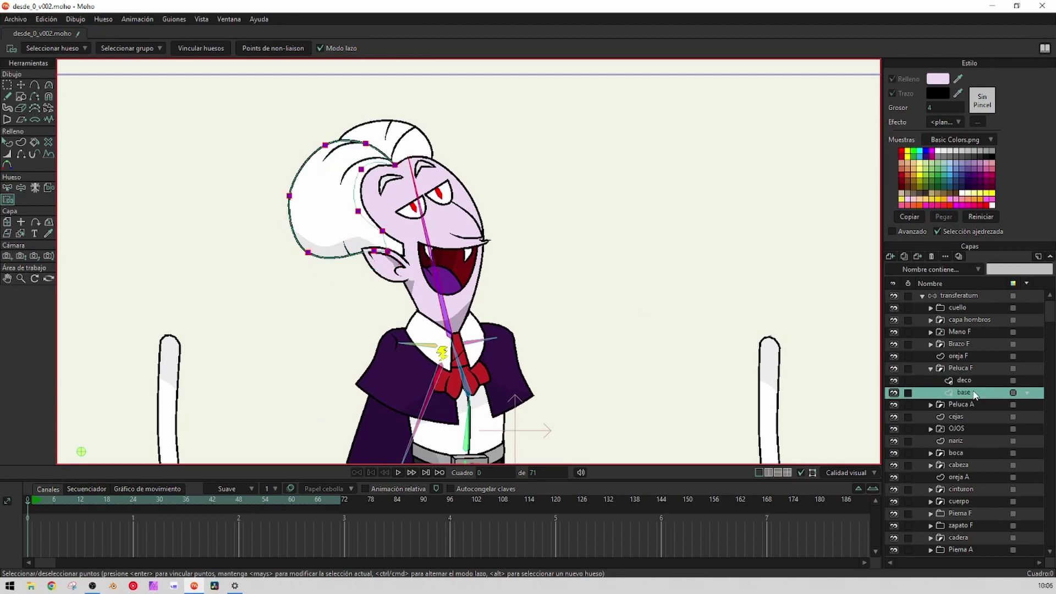
left_click(964, 381)
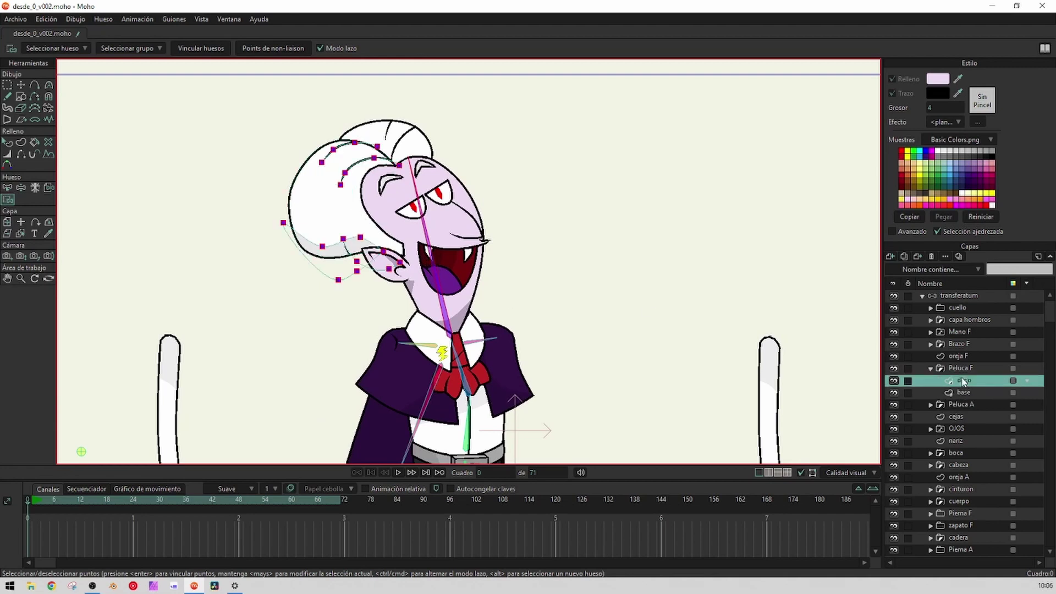
left_click(931, 371)
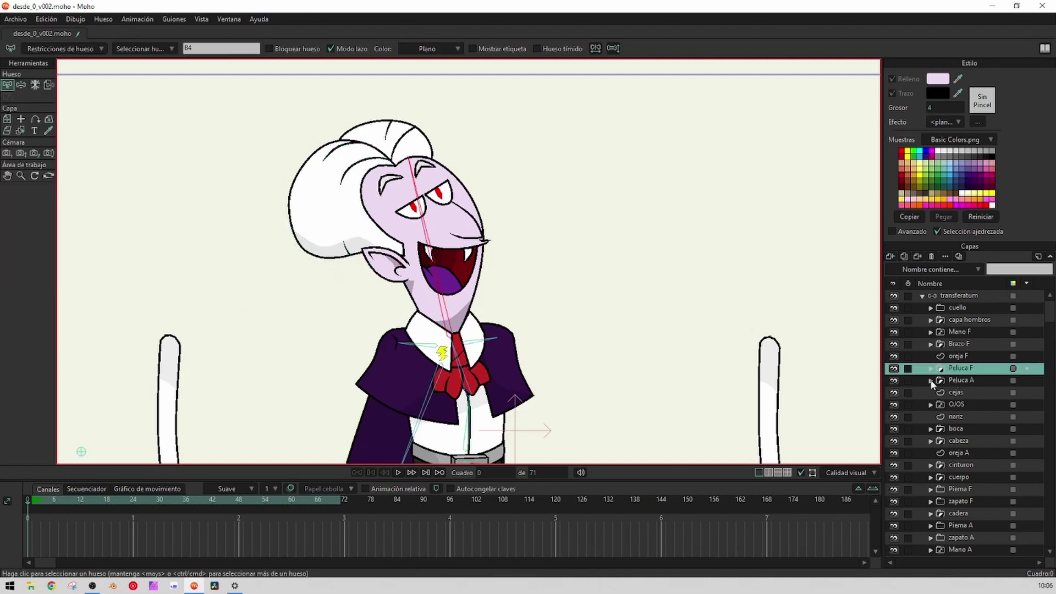
Expand the Peluca A group and bind all points of its base layer to head bone B4
left_click(931, 381)
left_click(972, 405)
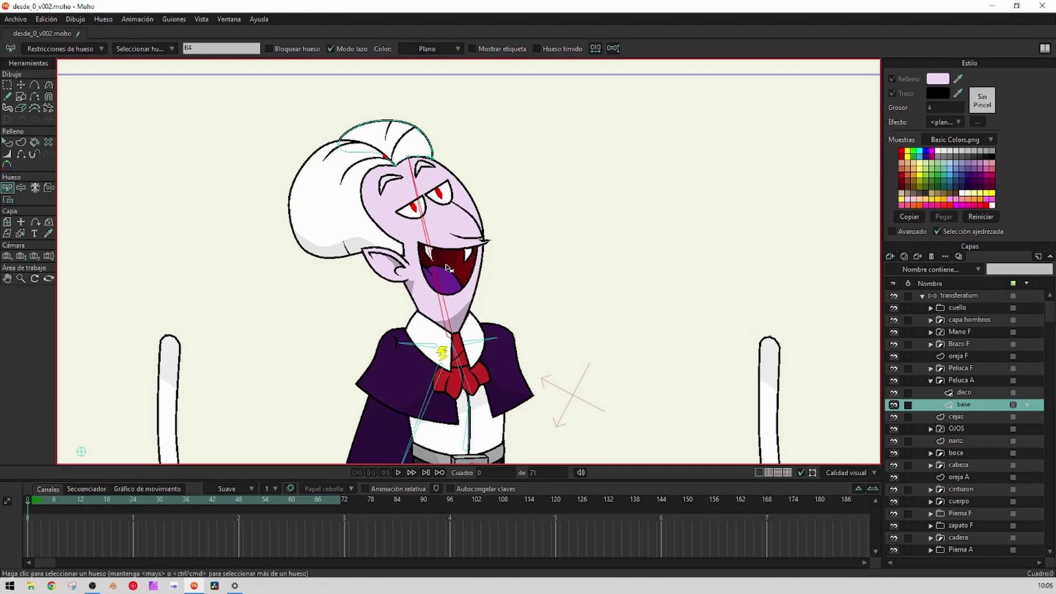
key("i")
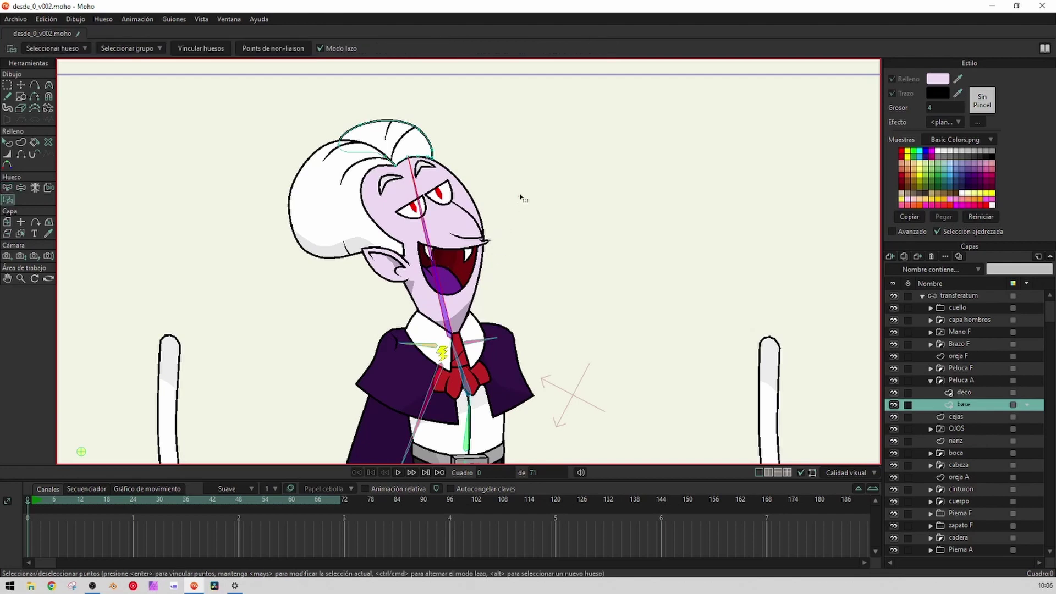
mouse_move(522, 198)
left_mouse_down()
mouse_move(330, 248)
mouse_move(509, 280)
left_mouse_up()
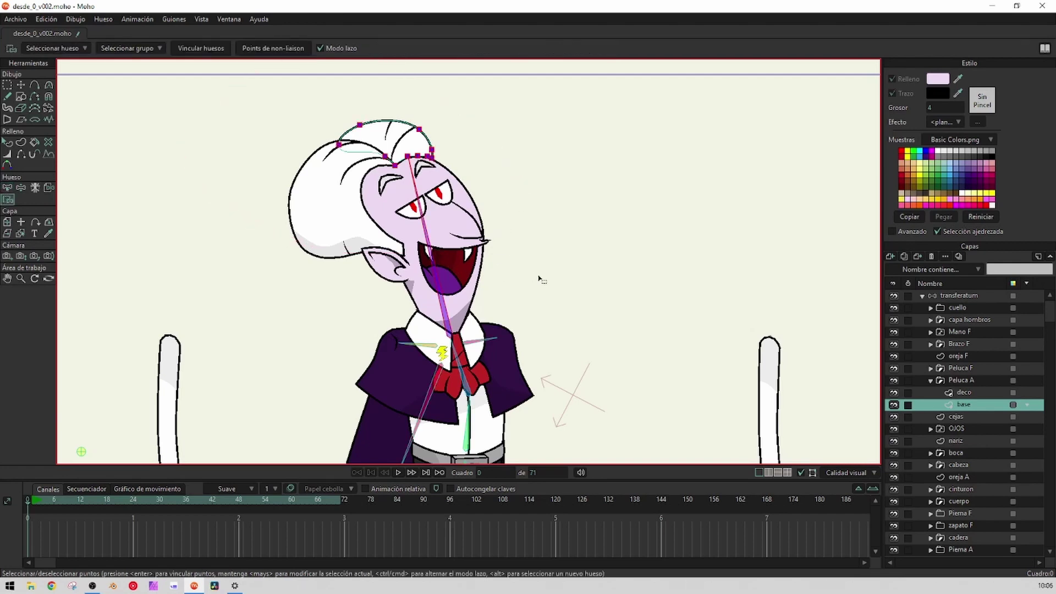
scroll(421, 148, "up", 5)
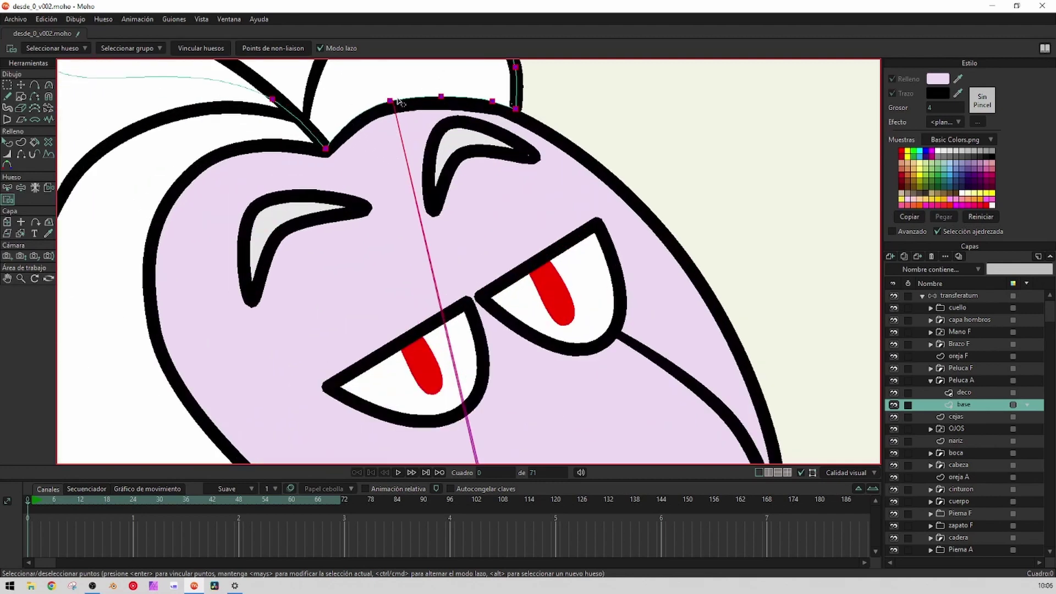
scroll(398, 101, "down", 5)
scroll(478, 260, "down", 3)
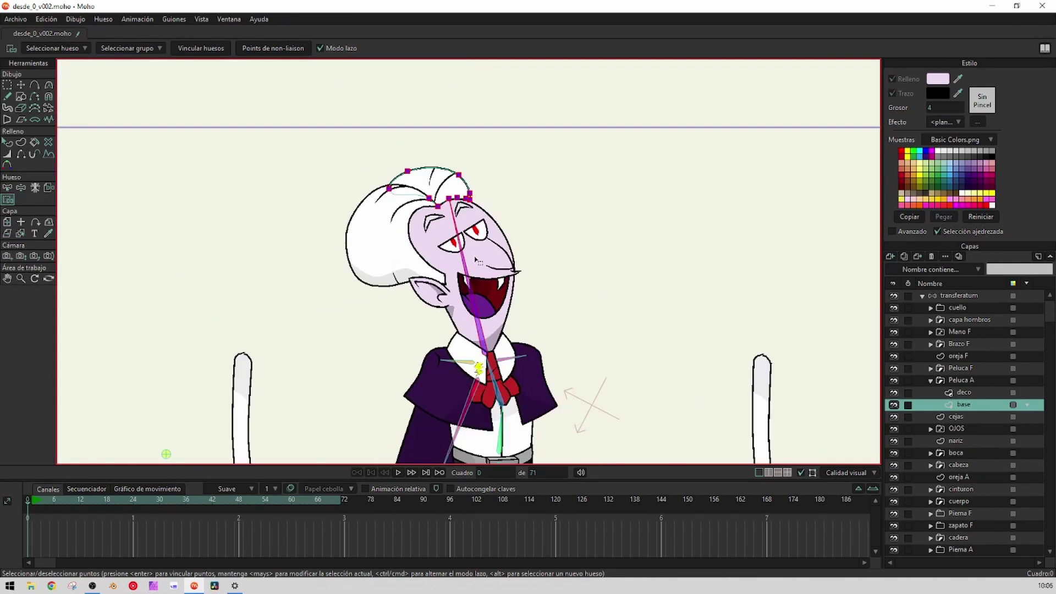
scroll(477, 260, "down", 2)
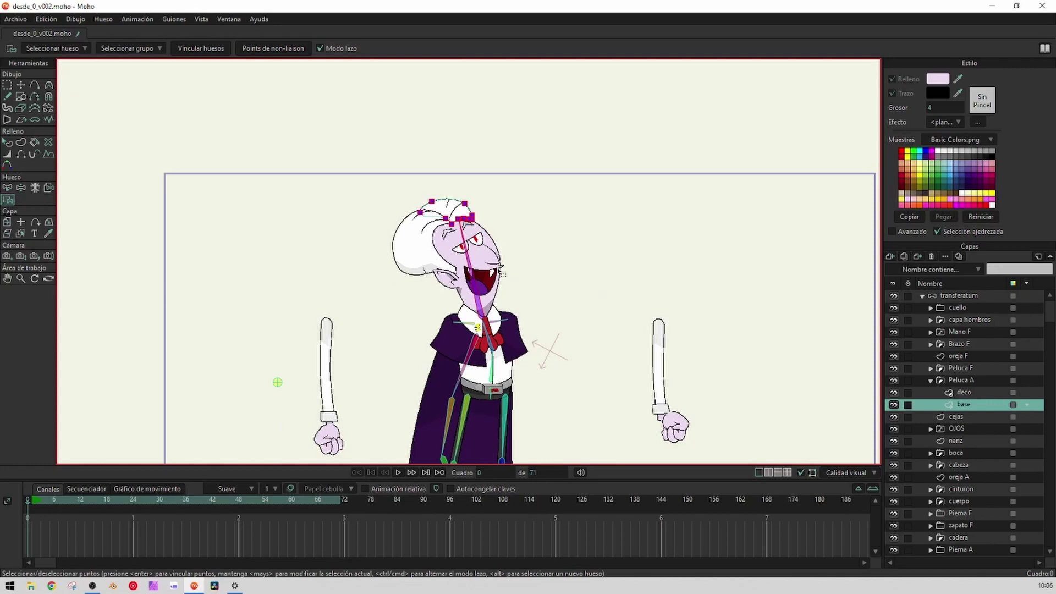
scroll(501, 271, "up", 2)
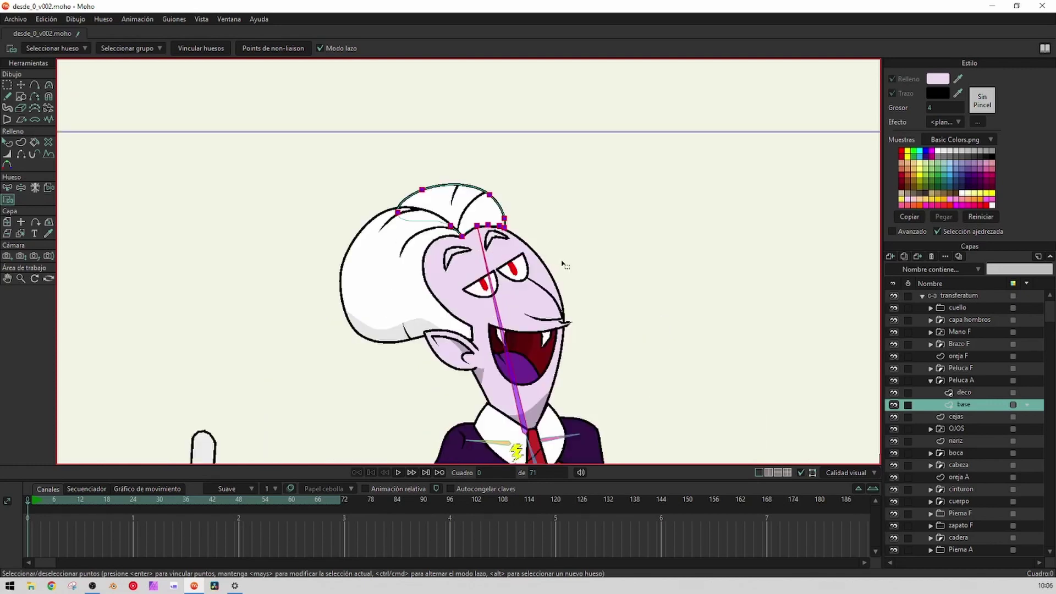
Bind all points of the Peluca A deco layer to head bone B4, check the result, and collapse the Peluca A group
left_click(963, 381)
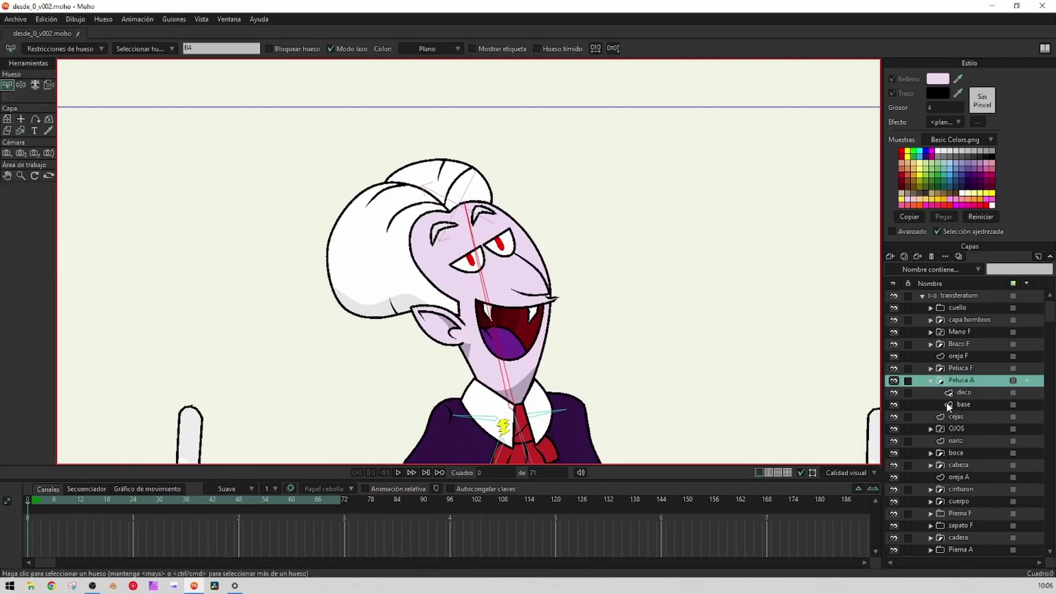
left_click(964, 392)
scroll(497, 266, "down", 1)
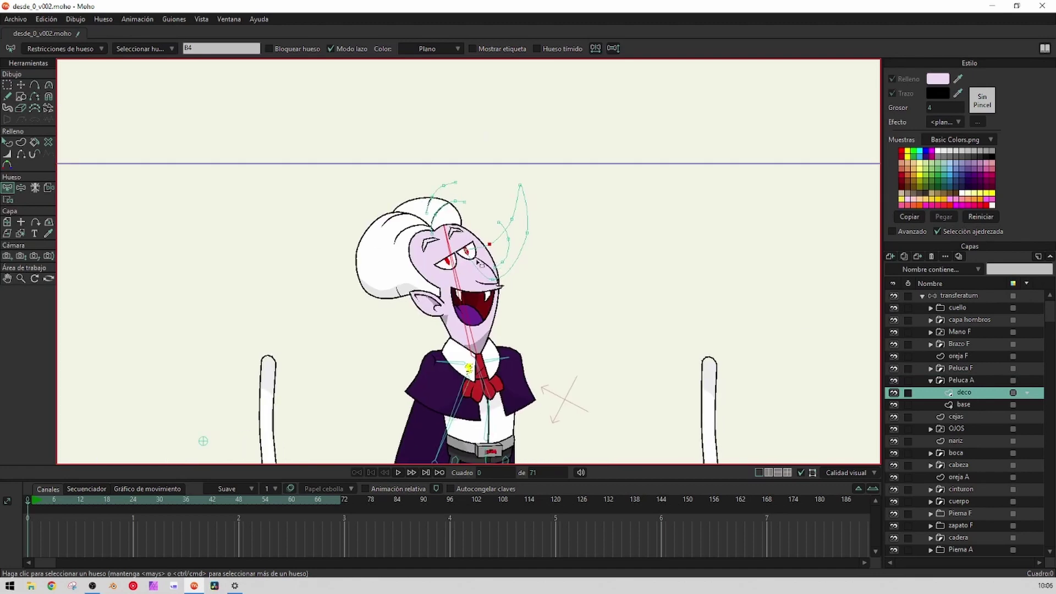
key("i")
left_click_drag(642, 312, 425, 378)
key("Return")
scroll(433, 373, "down", 2)
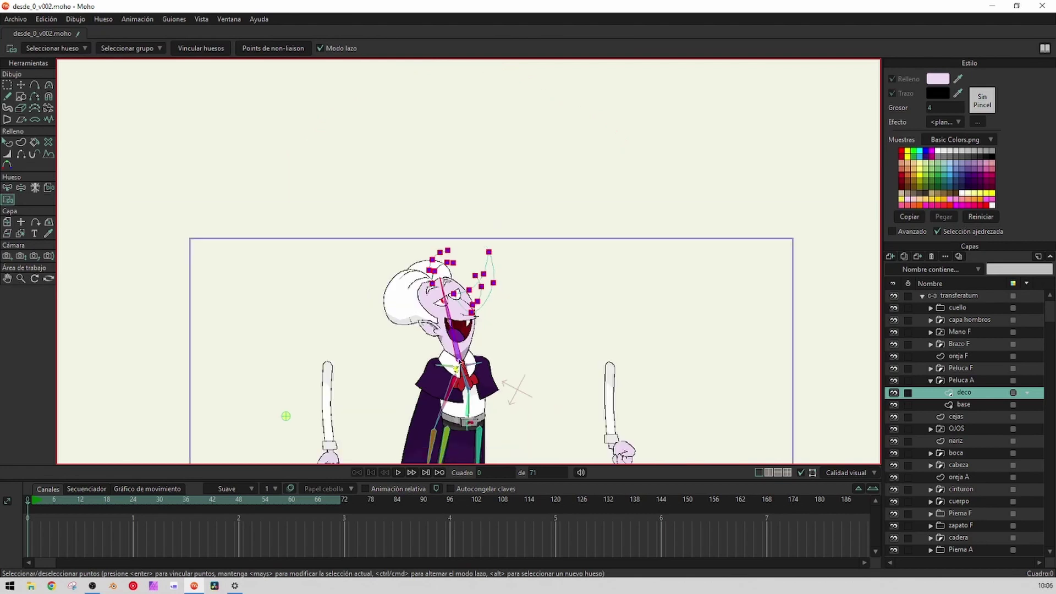
scroll(458, 360, "up", 3)
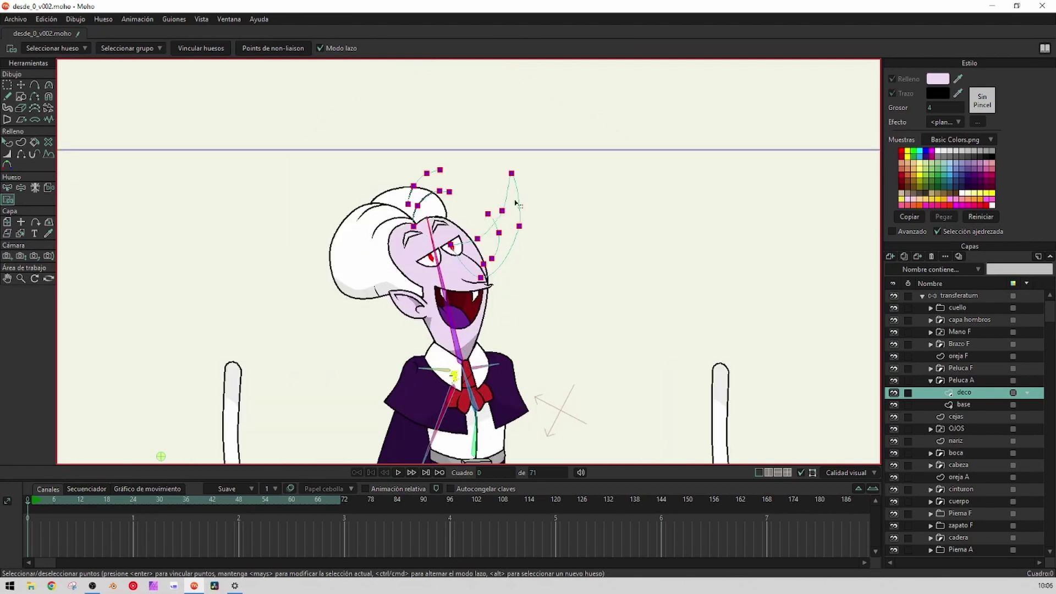
left_click(931, 382)
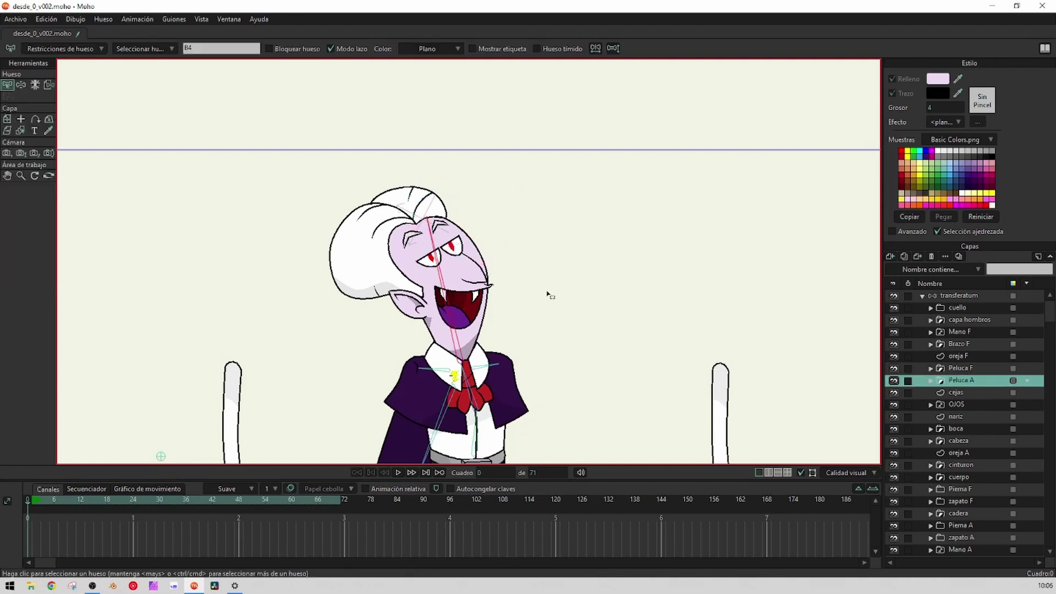
In the transferatum bone layer, add two chained bones through the front eyebrow, parented to head bone B4 and following the brow's arch
left_click(957, 392)
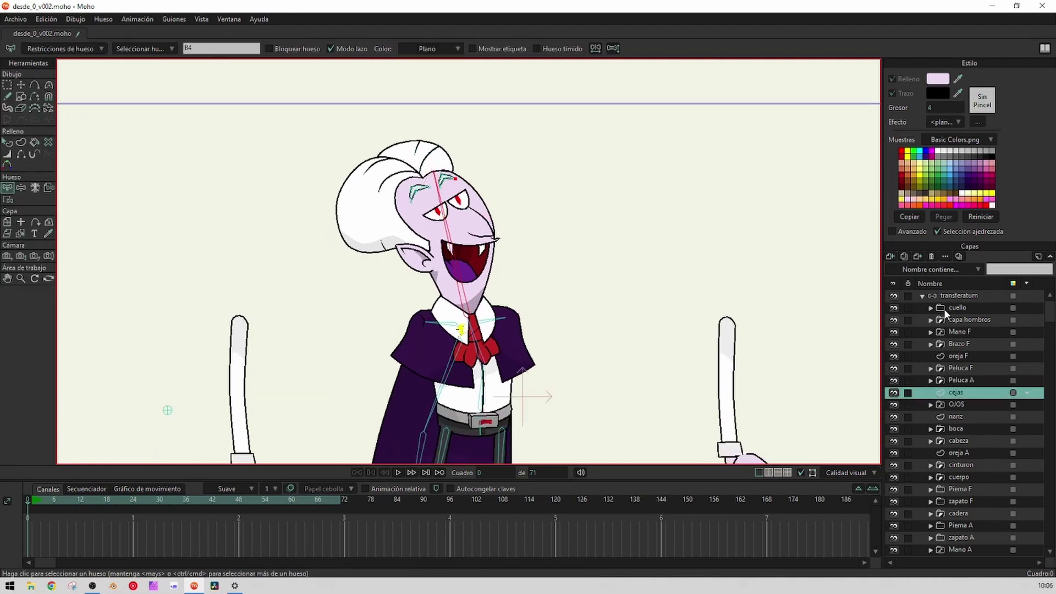
left_click(950, 296)
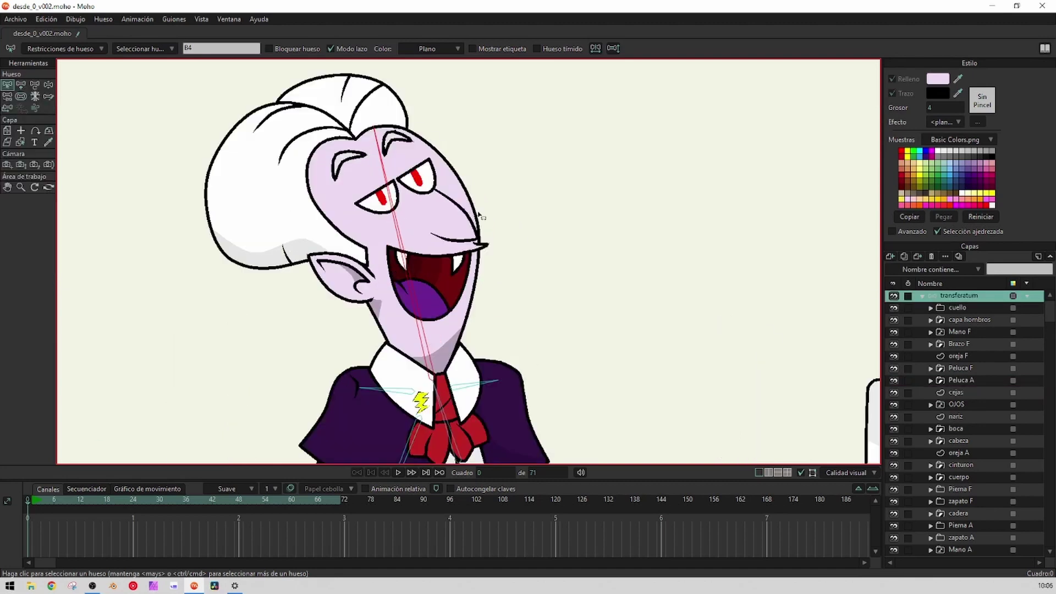
left_click(21, 84)
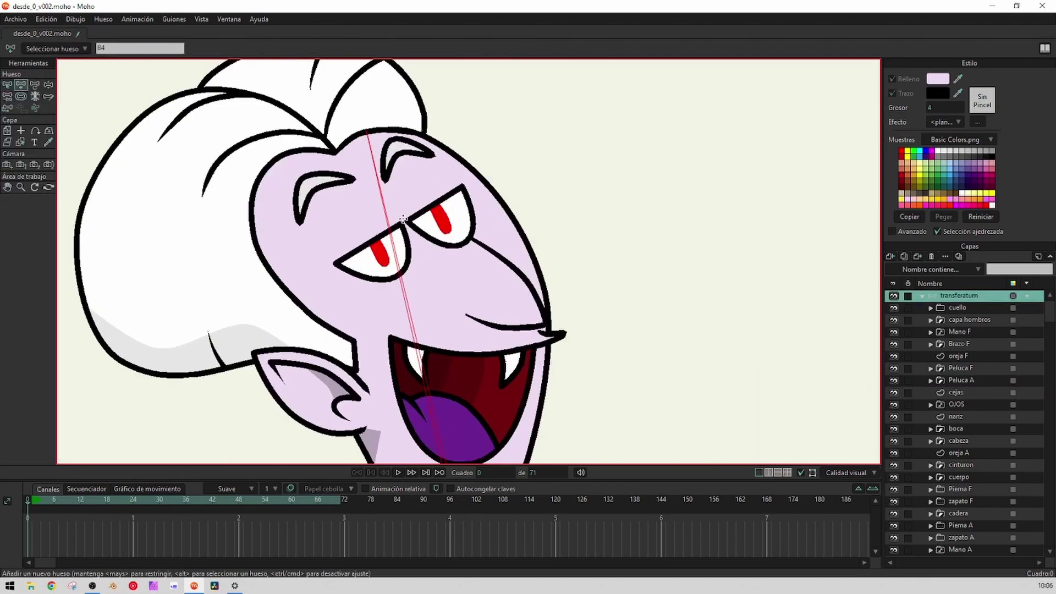
left_click(7, 84)
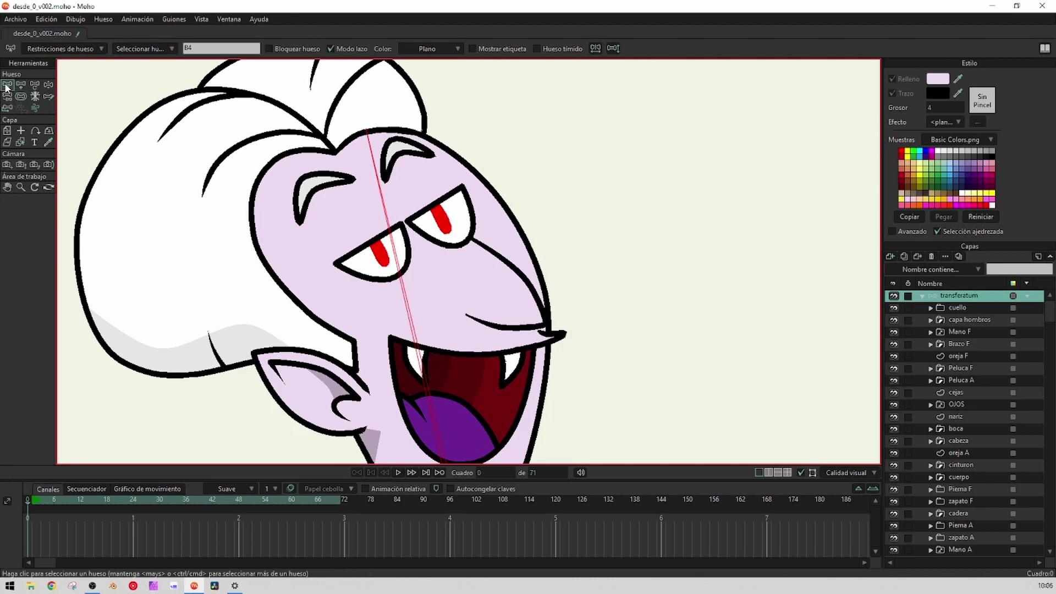
left_click(547, 177)
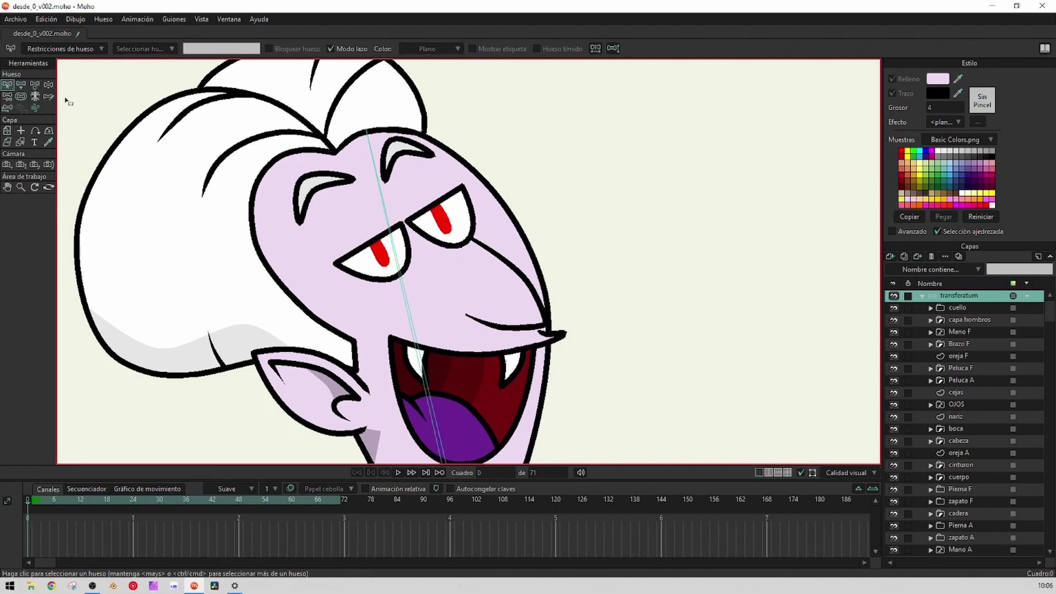
left_click(22, 86)
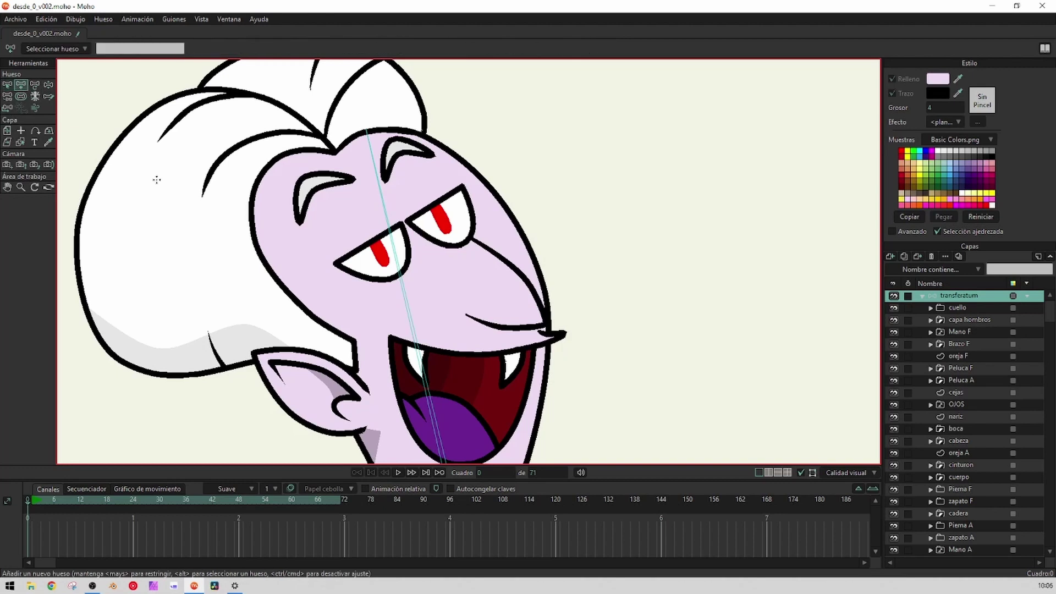
left_click(396, 275, "alt")
scroll(412, 185, "up", 3)
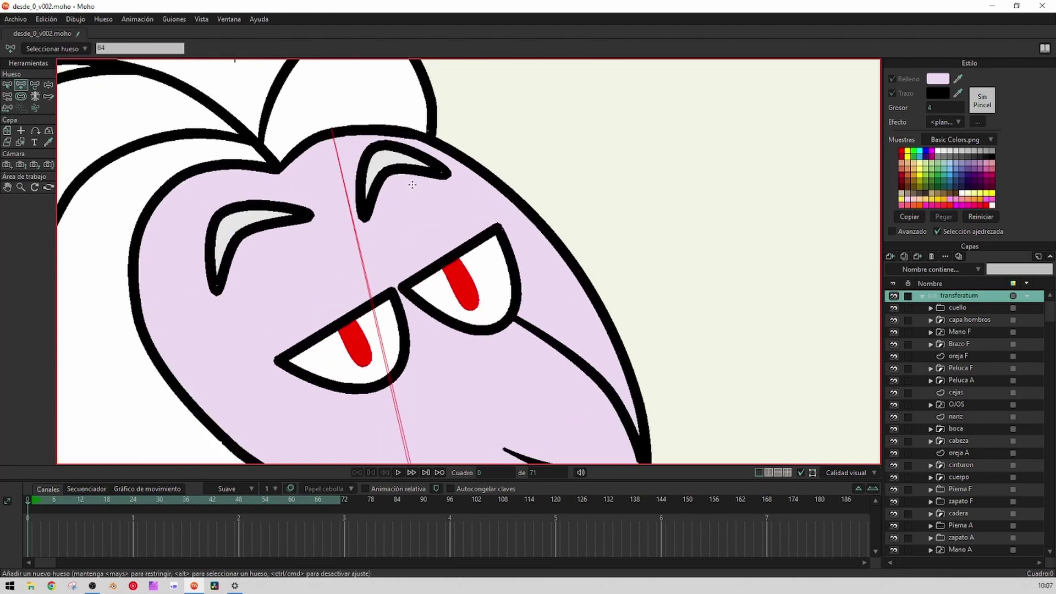
scroll(408, 186, "up", 3)
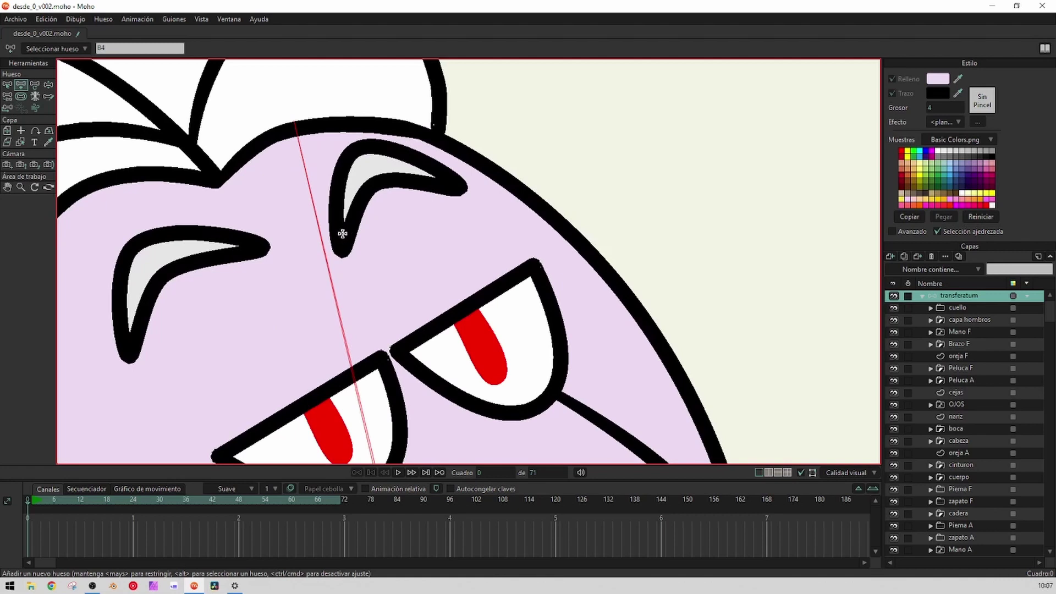
left_click_drag(342, 234, 462, 184)
scroll(462, 184, "down", 4)
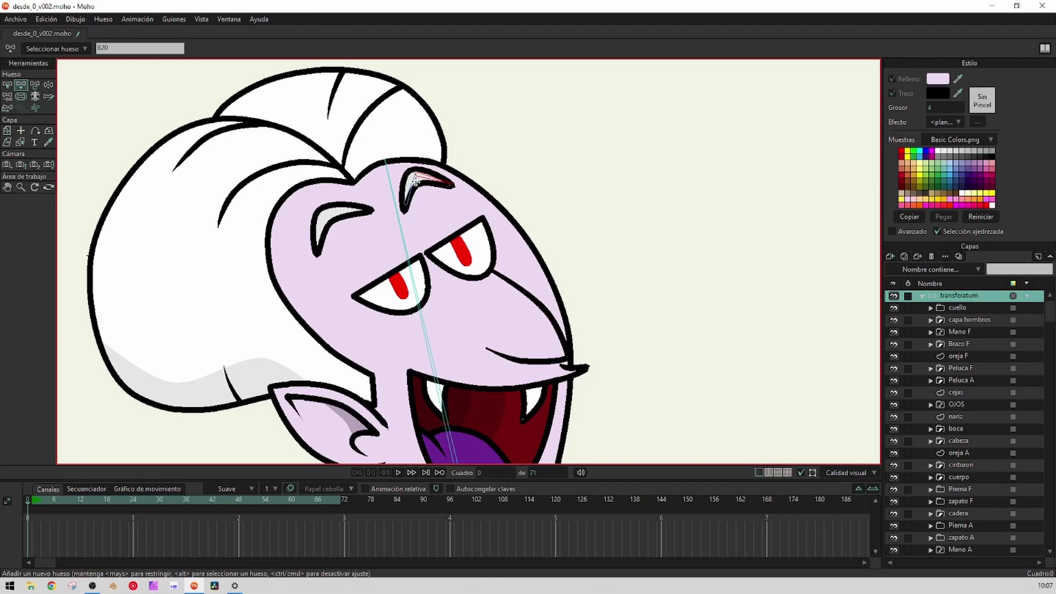
scroll(416, 181, "up", 2)
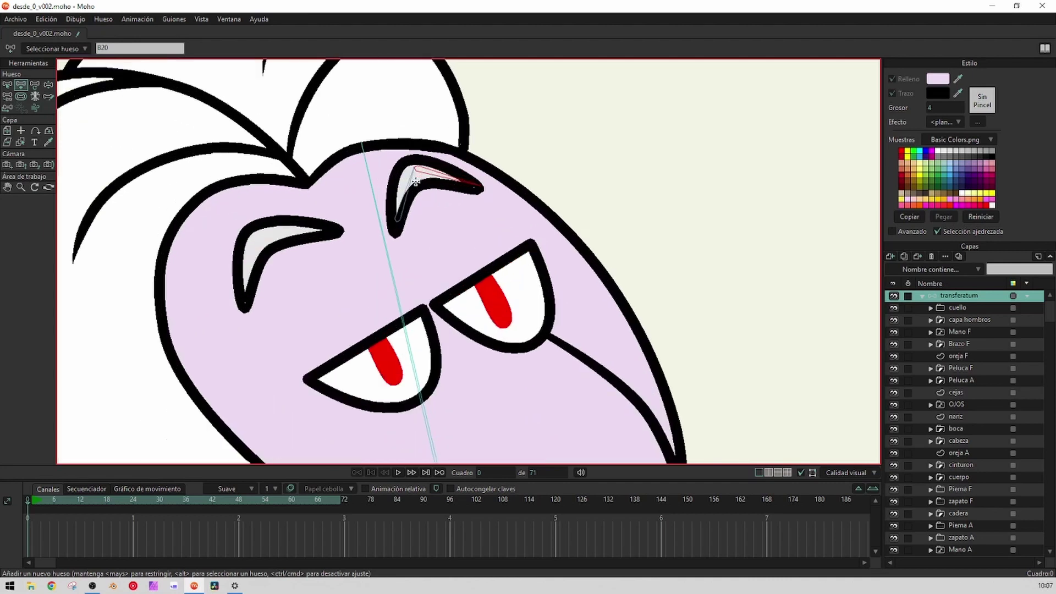
scroll(420, 184, "down", 3)
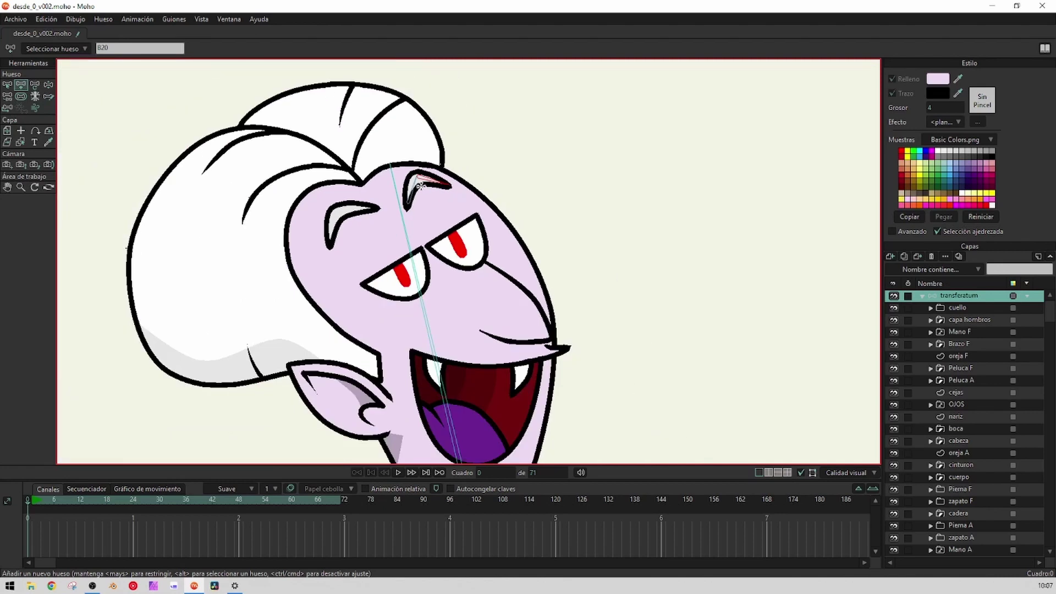
scroll(421, 186, "up", 1)
scroll(421, 186, "down", 3)
scroll(424, 190, "up", 2)
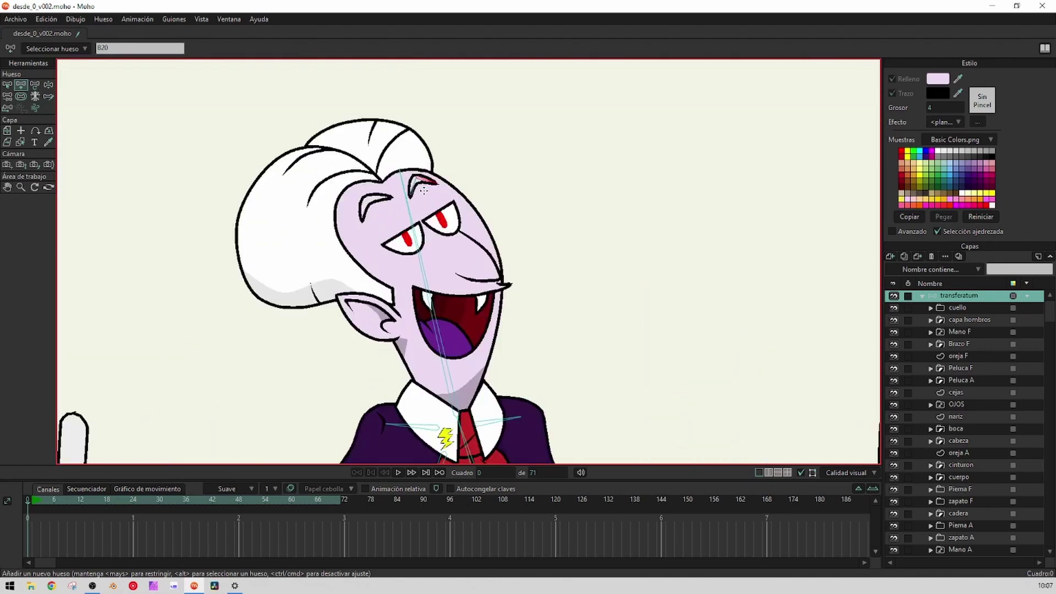
scroll(423, 190, "down", 3)
scroll(433, 190, "up", 2)
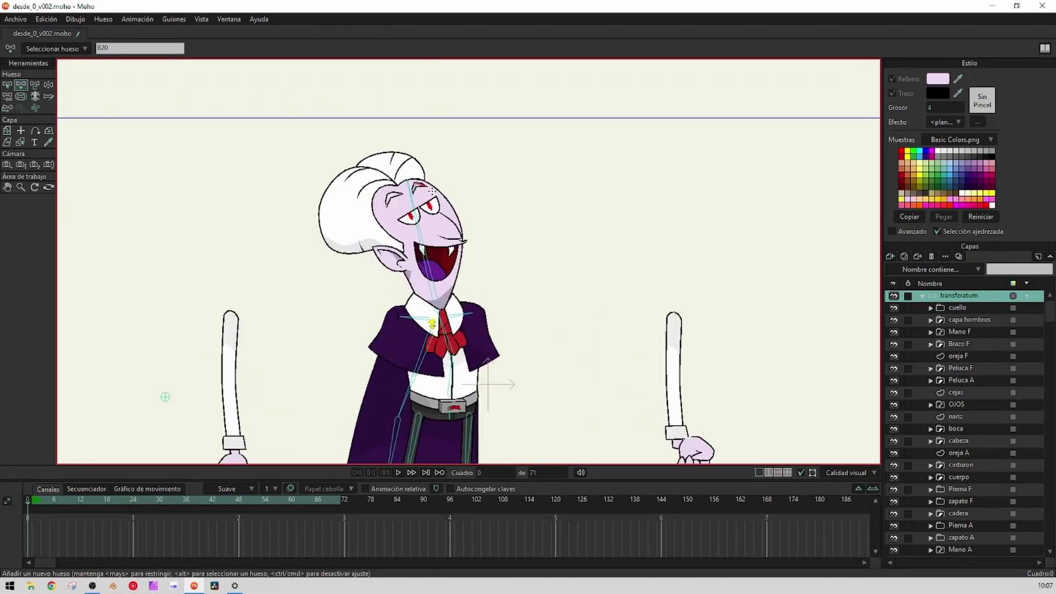
scroll(433, 190, "up", 2)
scroll(429, 193, "down", 2)
scroll(418, 198, "up", 3)
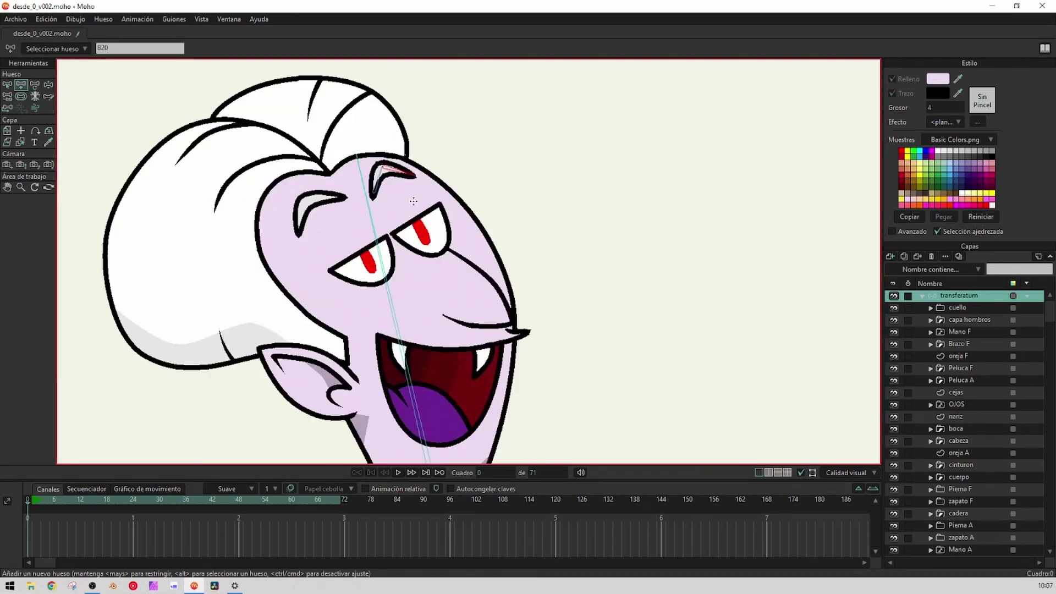
scroll(413, 201, "up", 3)
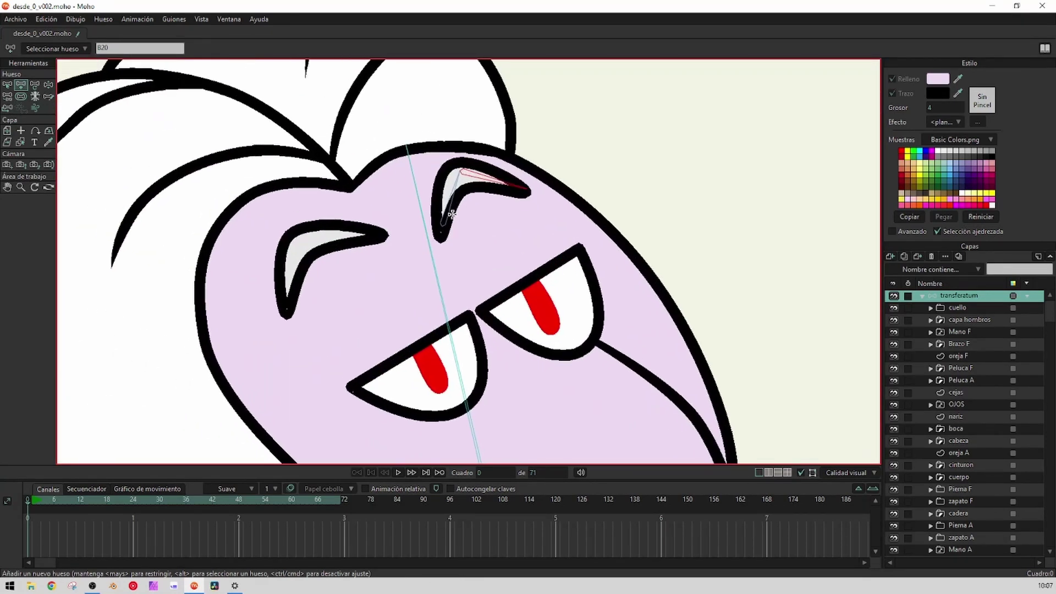
Add two chained bones through the other eyebrow, near the wig, from its inner tip to its outer tip, parented to head bone B4
scroll(479, 230, "down", 4)
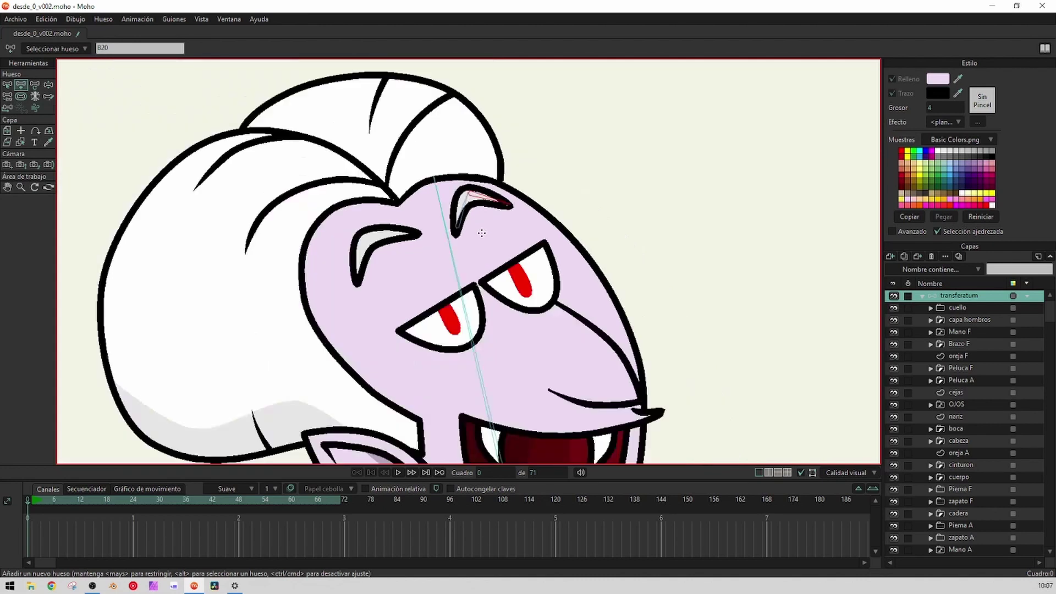
scroll(419, 207, "up", 4)
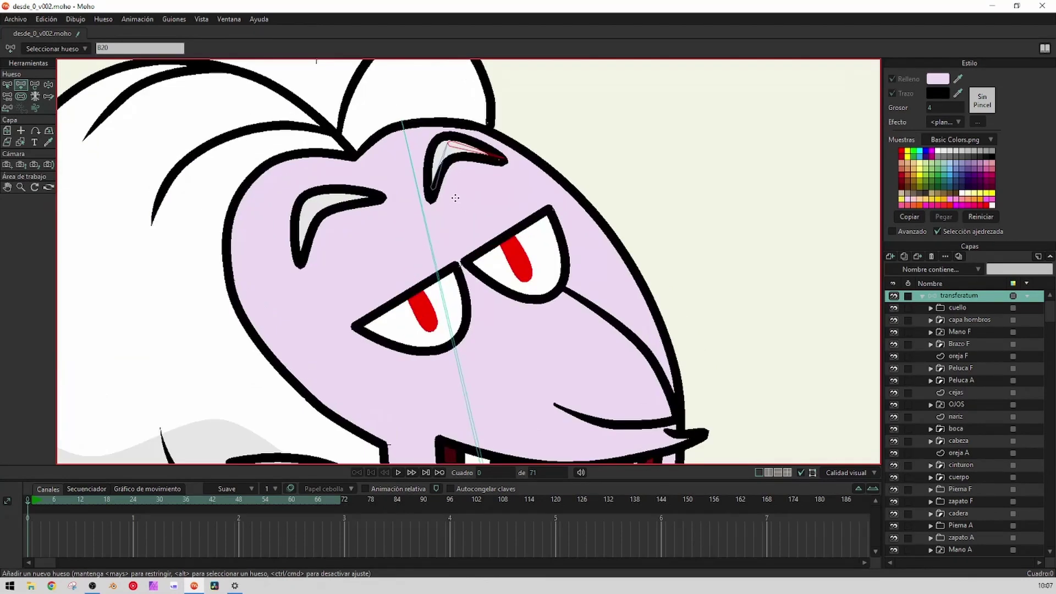
left_click(422, 209, "alt")
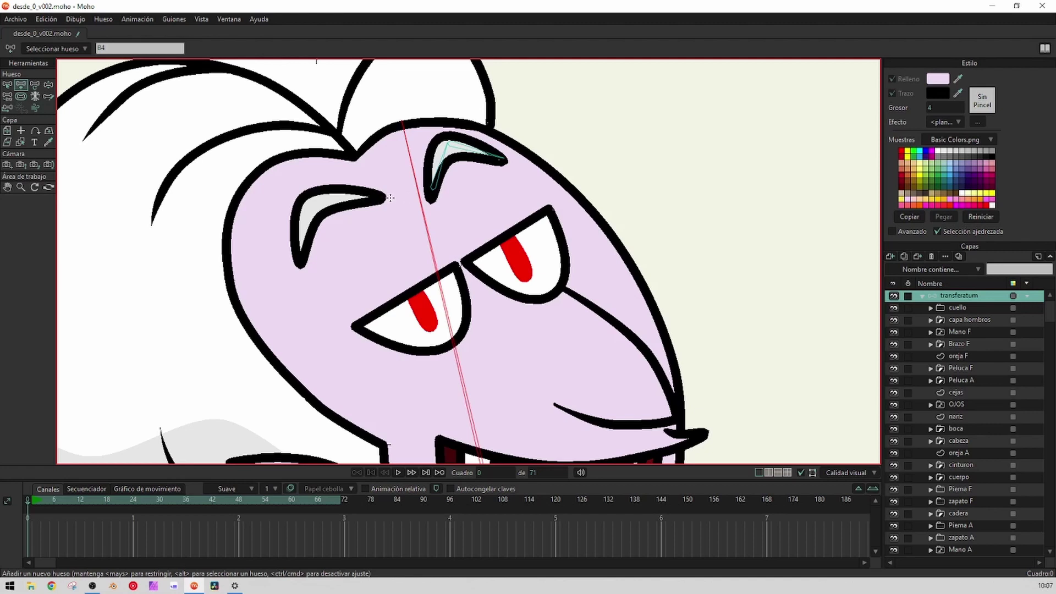
mouse_move(378, 196)
left_mouse_down()
mouse_move(311, 206)
mouse_move(302, 261)
left_mouse_up()
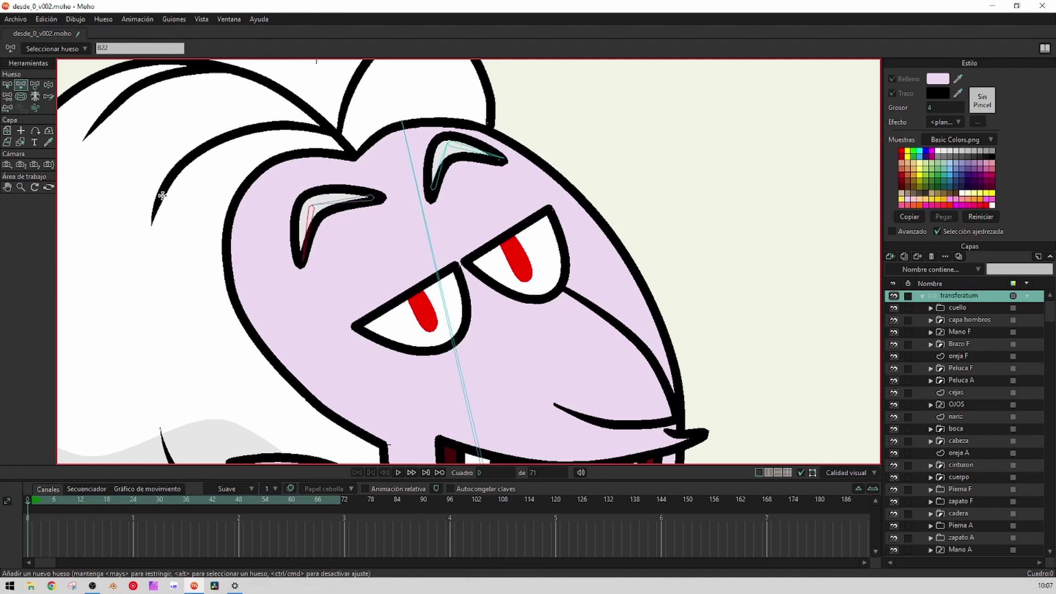
Set the bone strength of all four eyebrow bones to 0
left_click(21, 96)
left_click(355, 197)
left_click_drag(310, 225, 119, 221)
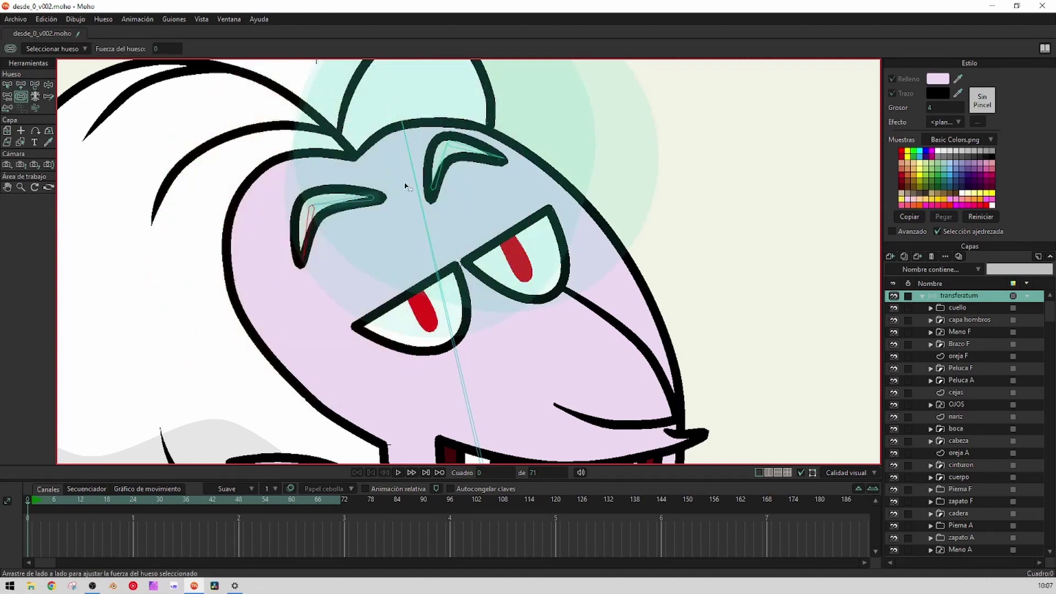
left_click_drag(358, 198, 167, 210)
left_click_drag(442, 171, 245, 130)
left_click_drag(499, 157, 471, 147)
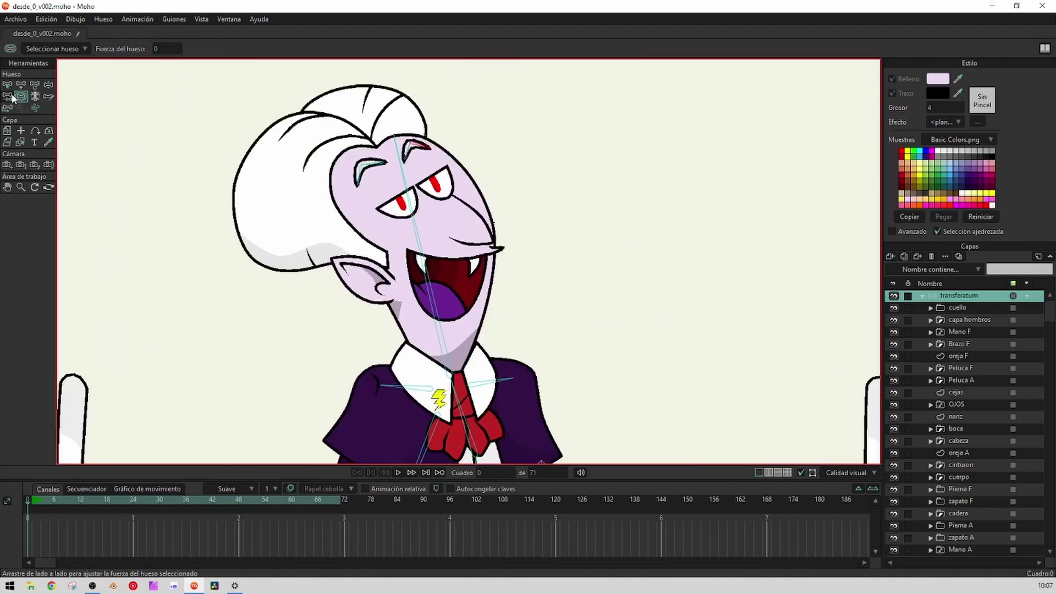
Check the parenting of the eyebrow bones to the head bone and review the whole character
left_click(7, 97)
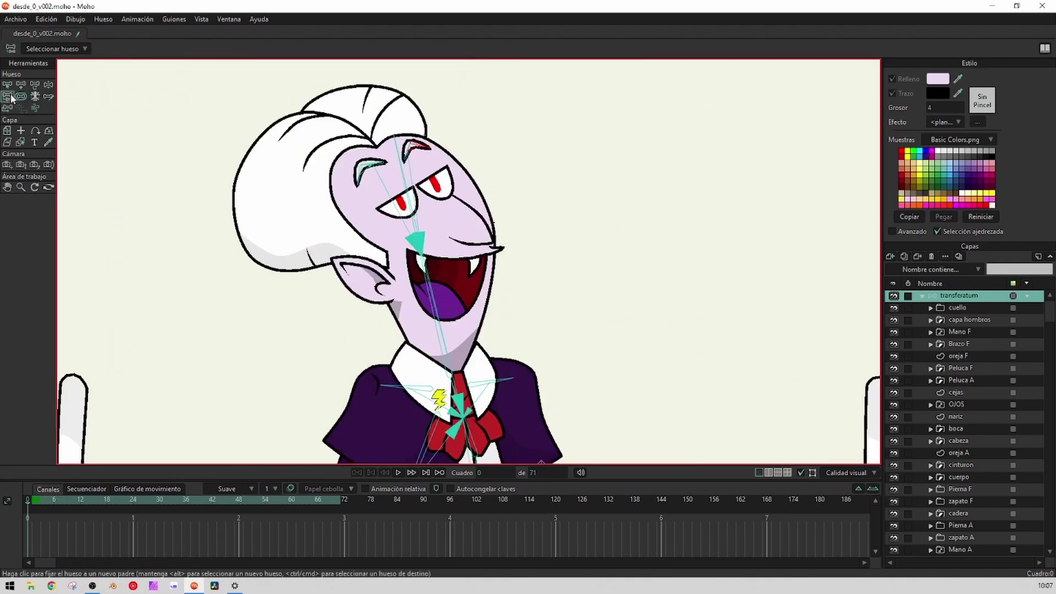
scroll(308, 171, "up", 2)
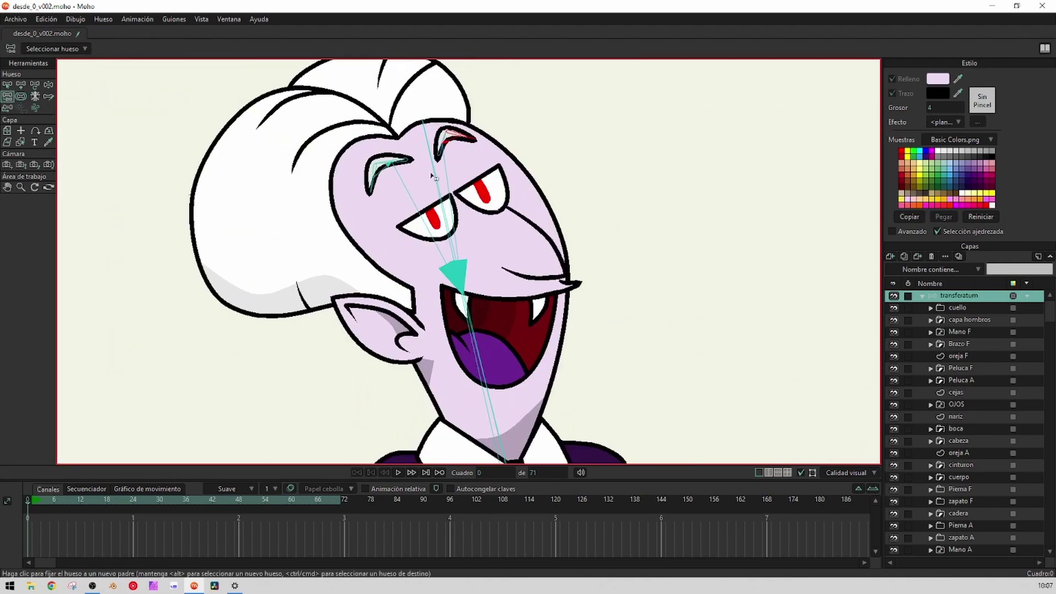
key("z")
scroll(433, 190, "down", 5)
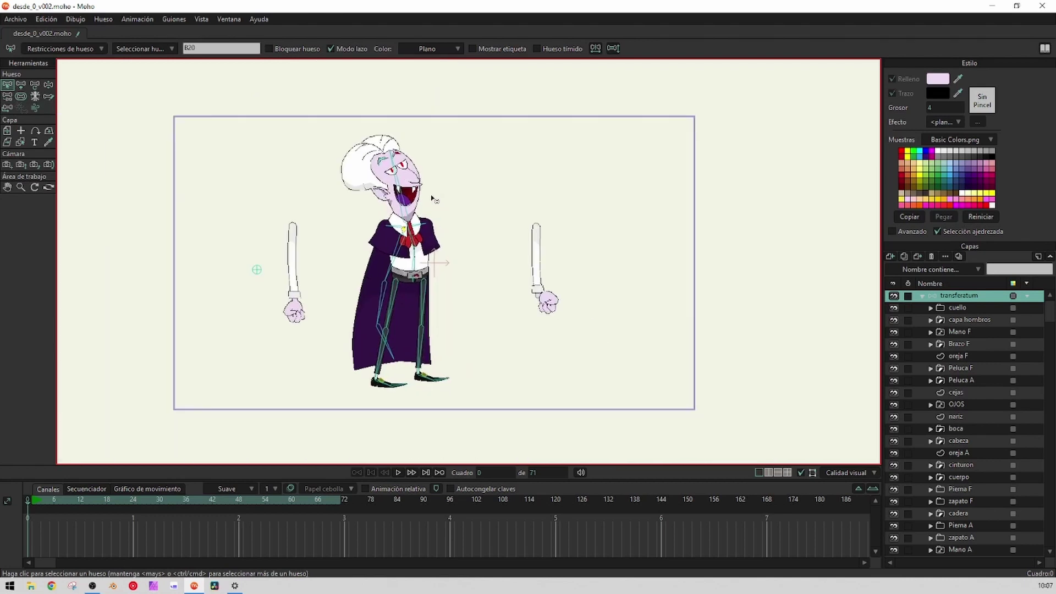
scroll(477, 241, "up", 2)
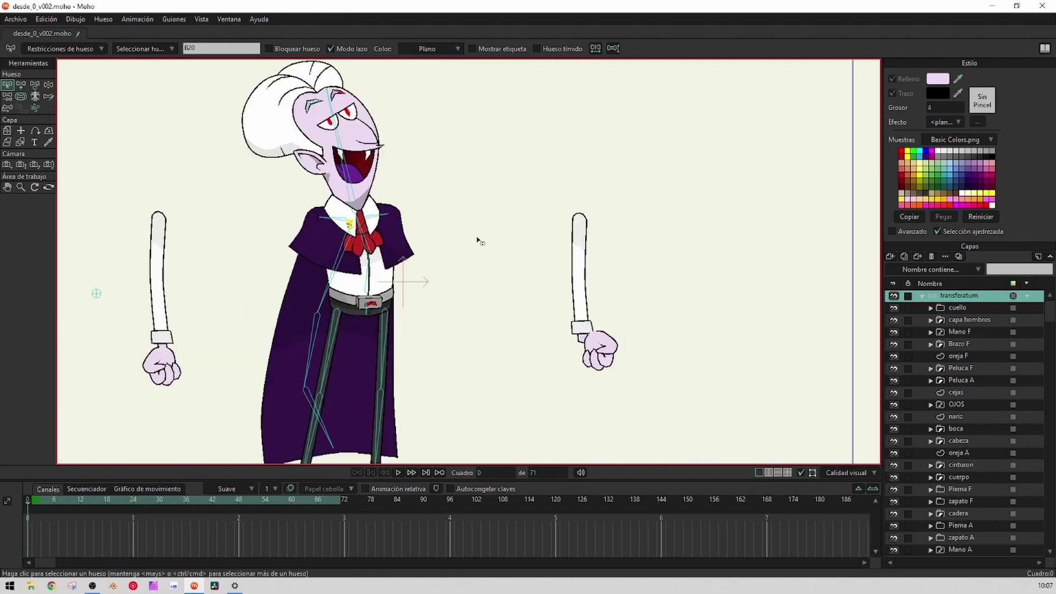
scroll(468, 245, "down", 3)
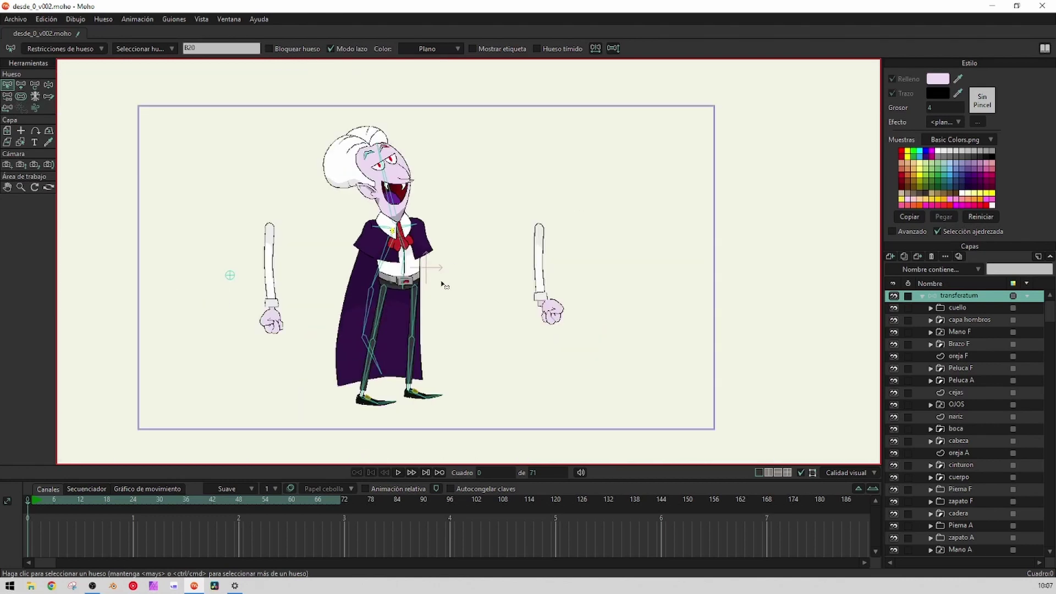
left_click_drag(442, 284, 467, 267)
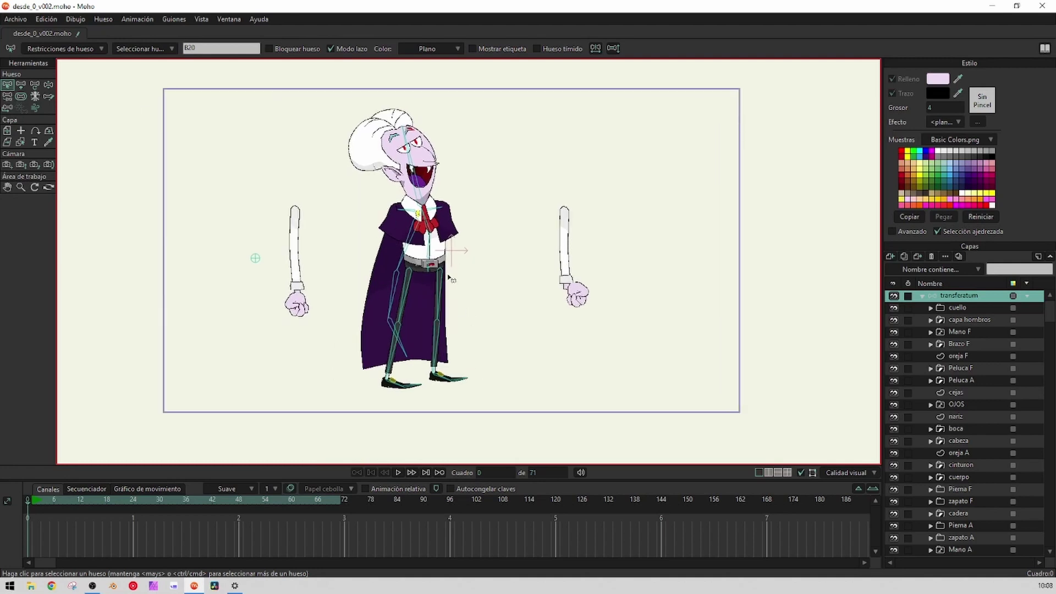
On the cejas layer, bind all four points of the front eyebrow to its bone B19
left_click(967, 392)
scroll(444, 196, "up", 3)
scroll(495, 254, "up", 8)
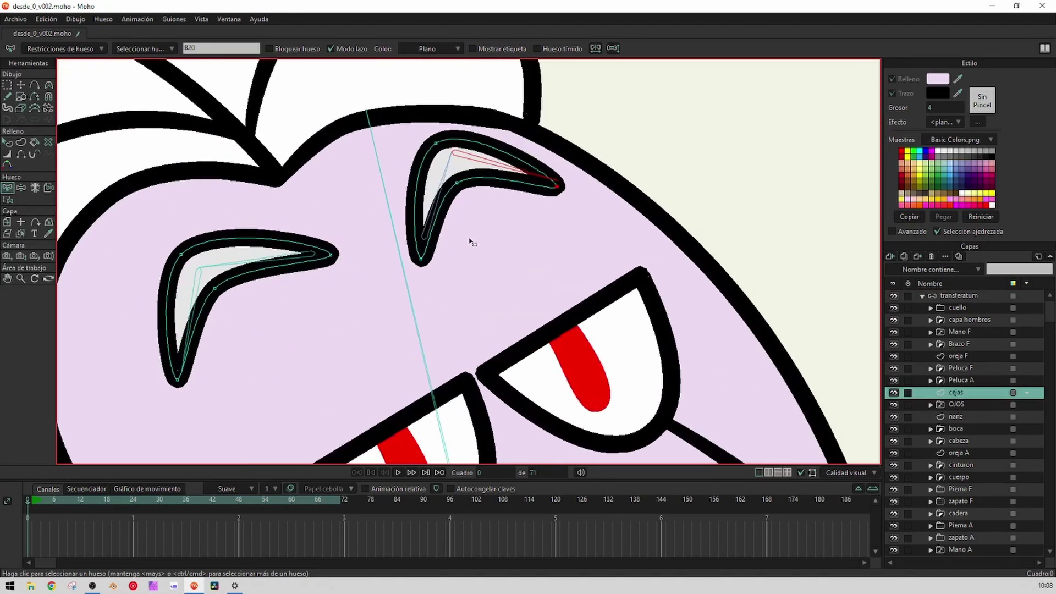
left_click(434, 214)
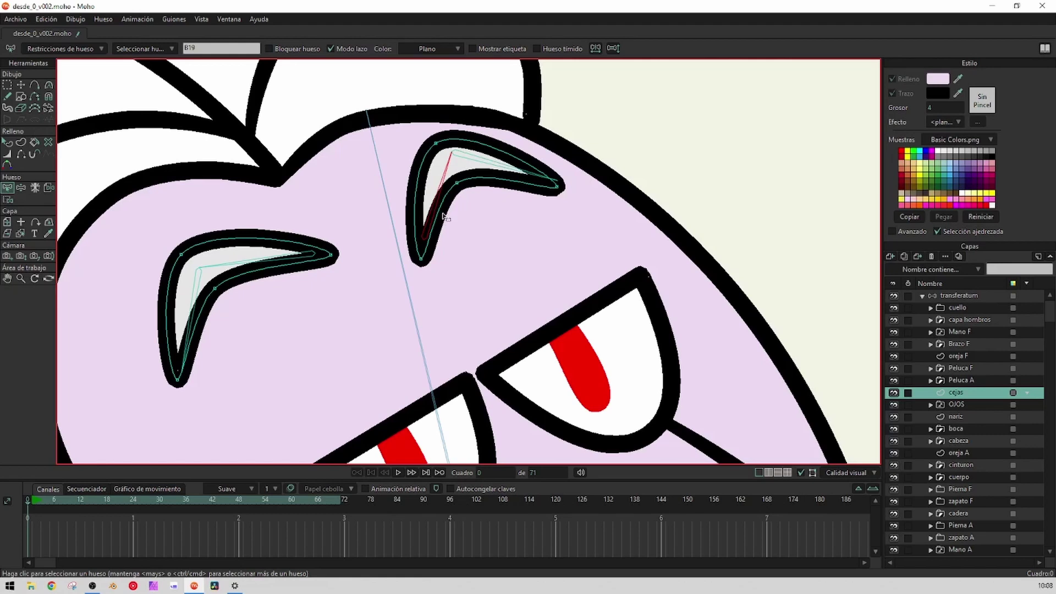
key("i")
mouse_move(542, 275)
left_mouse_down()
mouse_move(593, 128)
mouse_move(388, 96)
mouse_move(356, 257)
mouse_move(507, 318)
left_mouse_up()
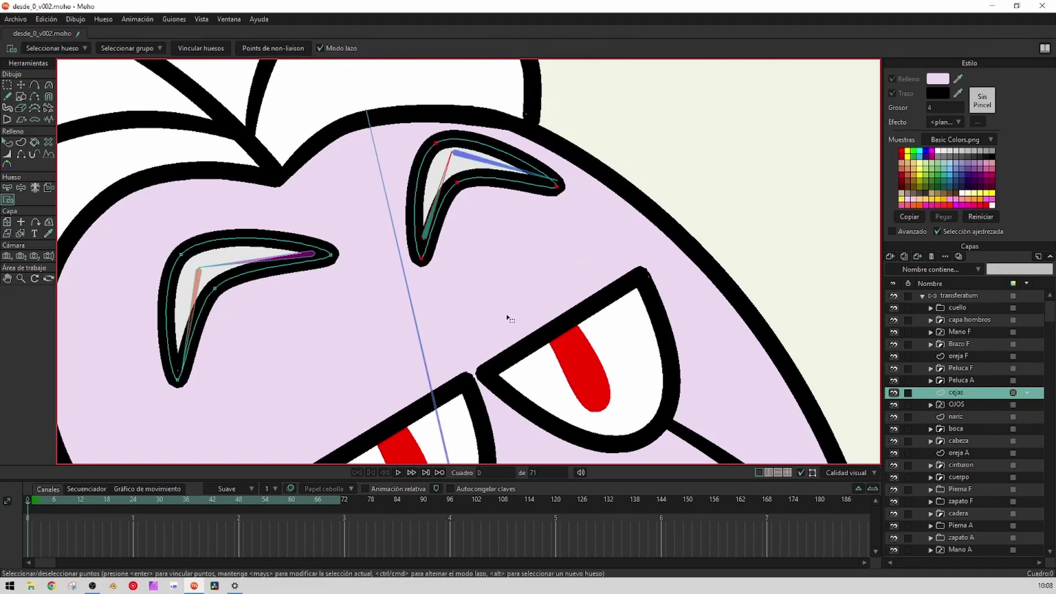
key("Return")
Bind the pointed right-hand tip of the front eyebrow to bone B20
left_click_drag(518, 190, 463, 209)
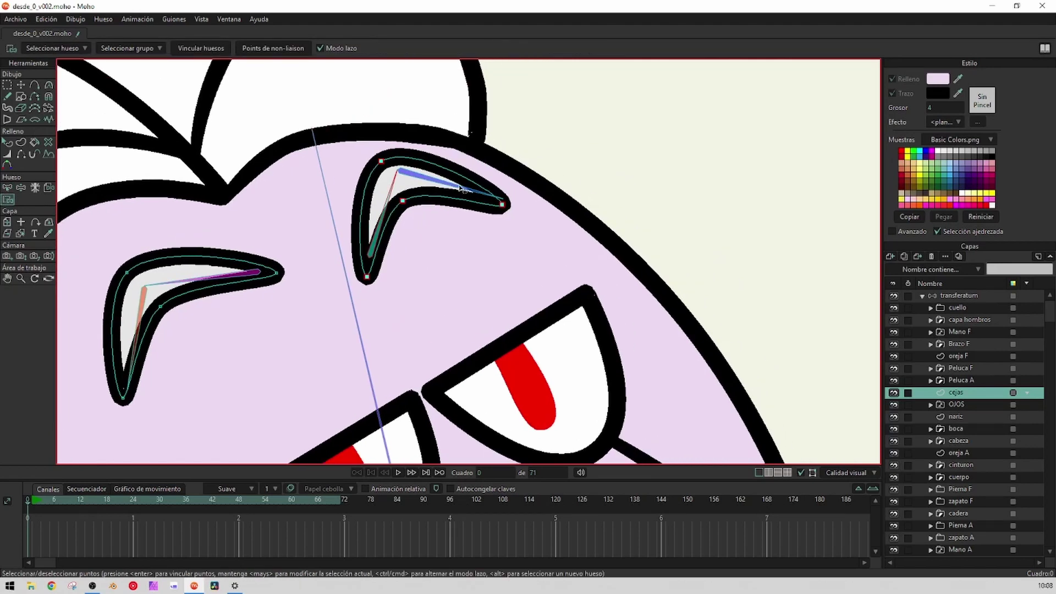
key("b")
left_click(460, 186)
key("i")
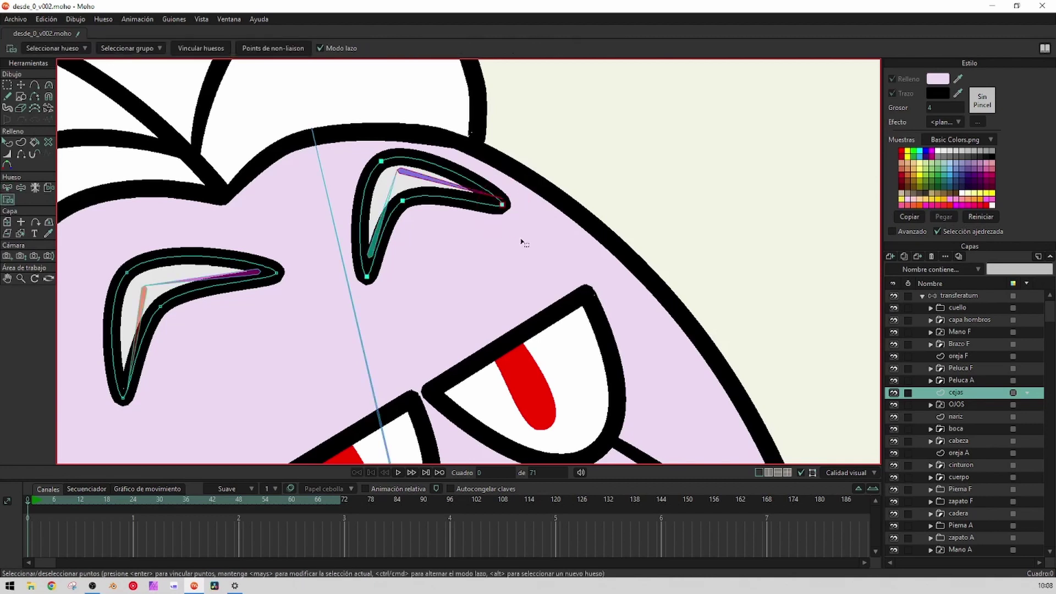
Bind the two arch points and right-hand tip of the eyebrow near the wig to bone B21
left_click_drag(177, 325, 323, 224)
scroll(323, 224, "down", 4)
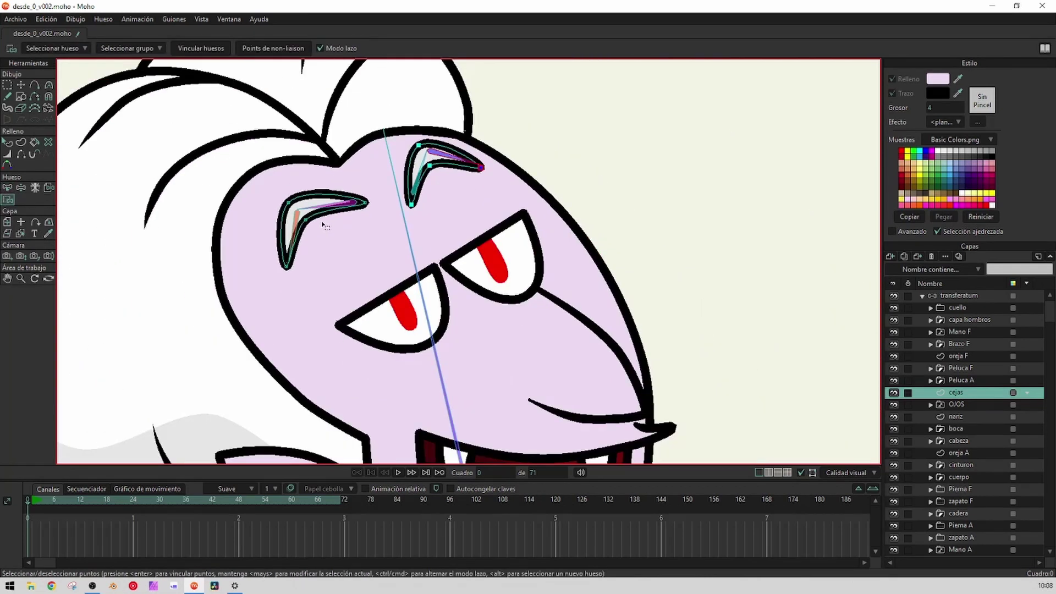
scroll(323, 224, "up", 4)
key("b")
left_click(336, 195)
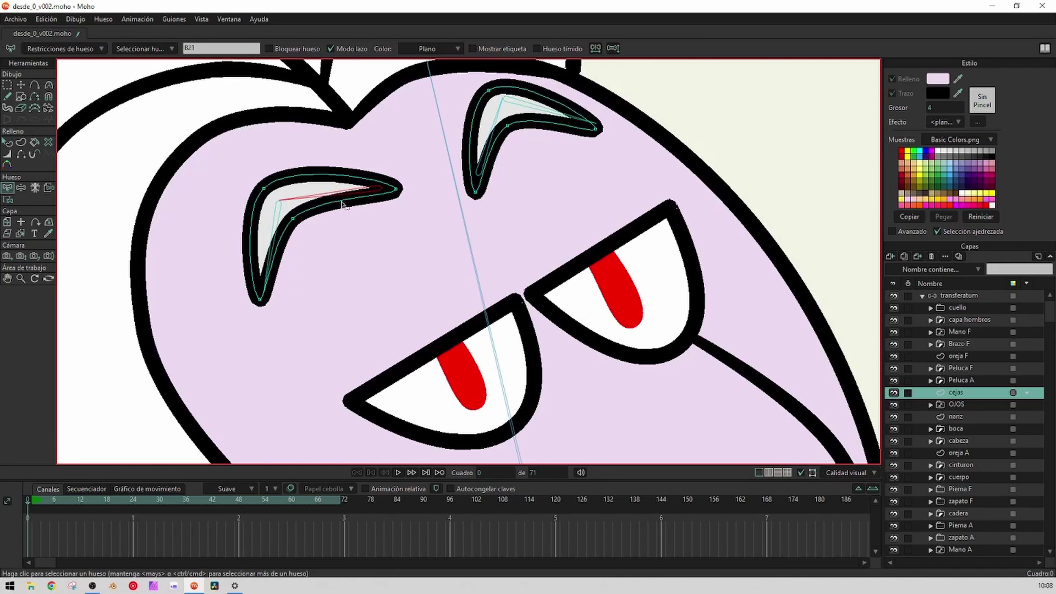
key("i")
mouse_move(368, 235)
left_mouse_down()
mouse_move(426, 196)
mouse_move(282, 143)
mouse_move(228, 207)
mouse_move(378, 265)
left_mouse_up()
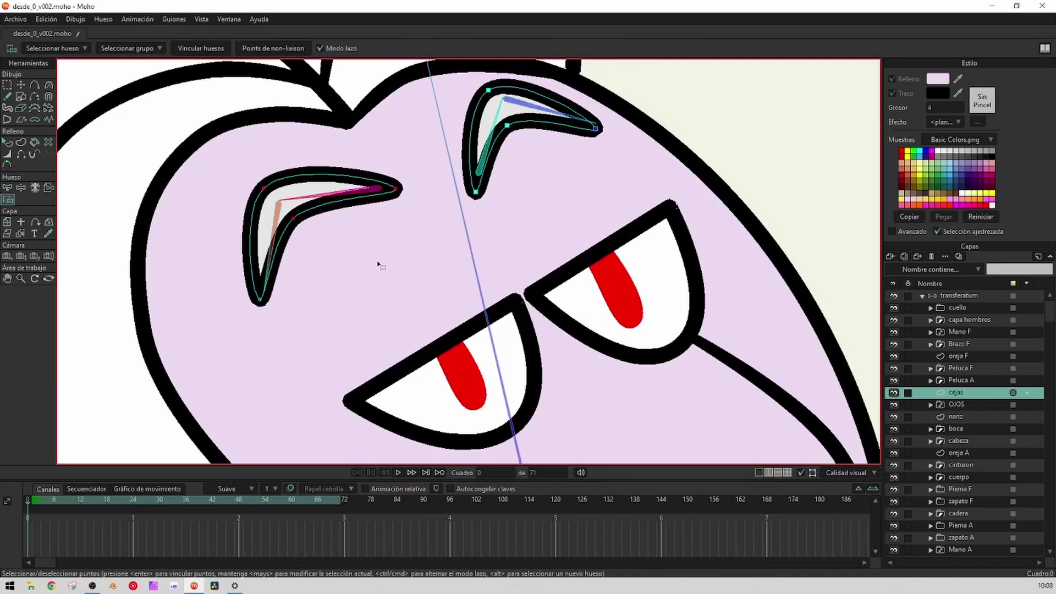
Bind the lower tip point of the eyebrow near the wig to bone B22
key("z")
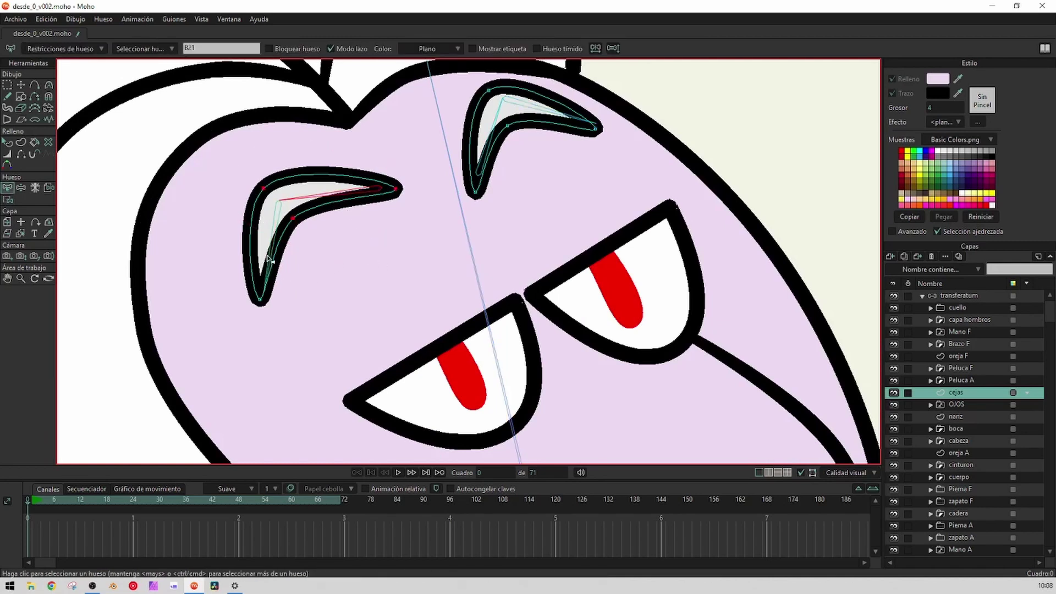
key("i")
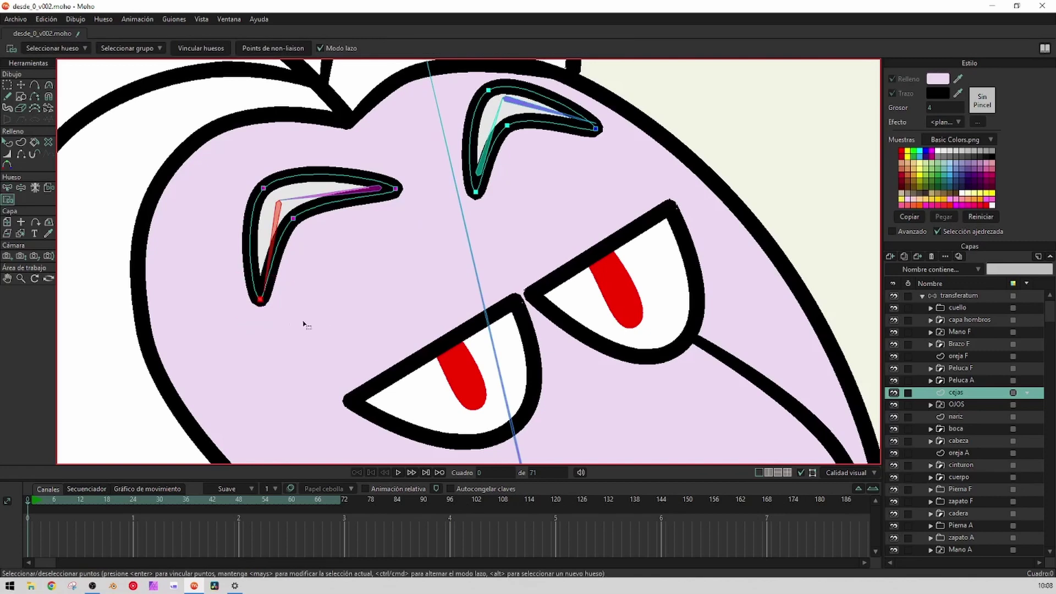
scroll(305, 325, "down", 2)
Test the eyebrow rig from the transferatum bone layer by bending the bones of both eyebrows
left_click(969, 298)
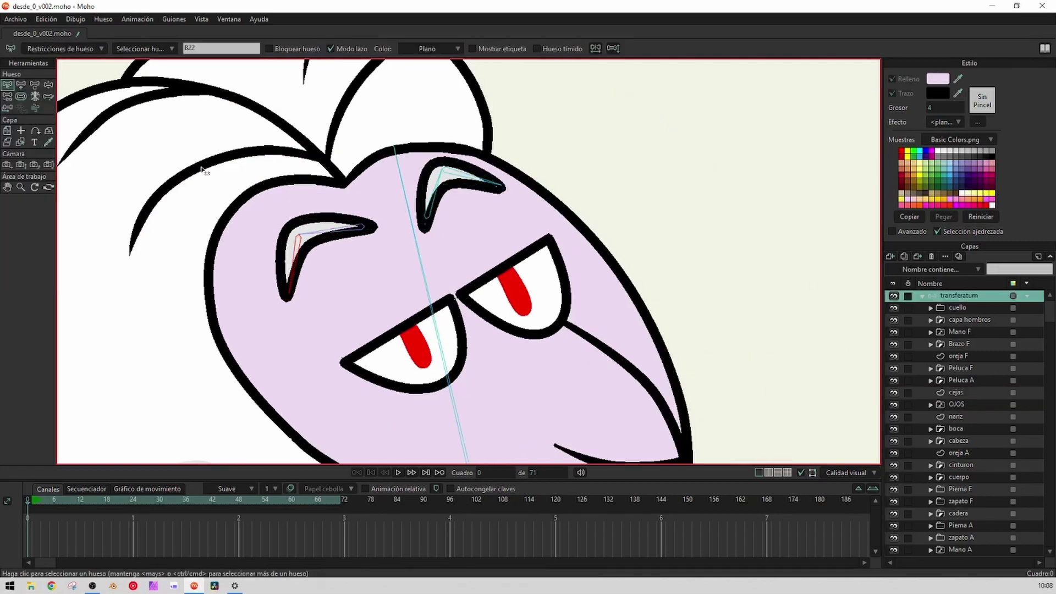
left_click(48, 85)
left_click_drag(365, 236, 269, 227)
left_click_drag(331, 238, 355, 263)
left_click_drag(487, 176, 468, 245)
left_click_drag(327, 302, 326, 253)
scroll(392, 270, "down", 5)
left_click_drag(430, 291, 423, 262)
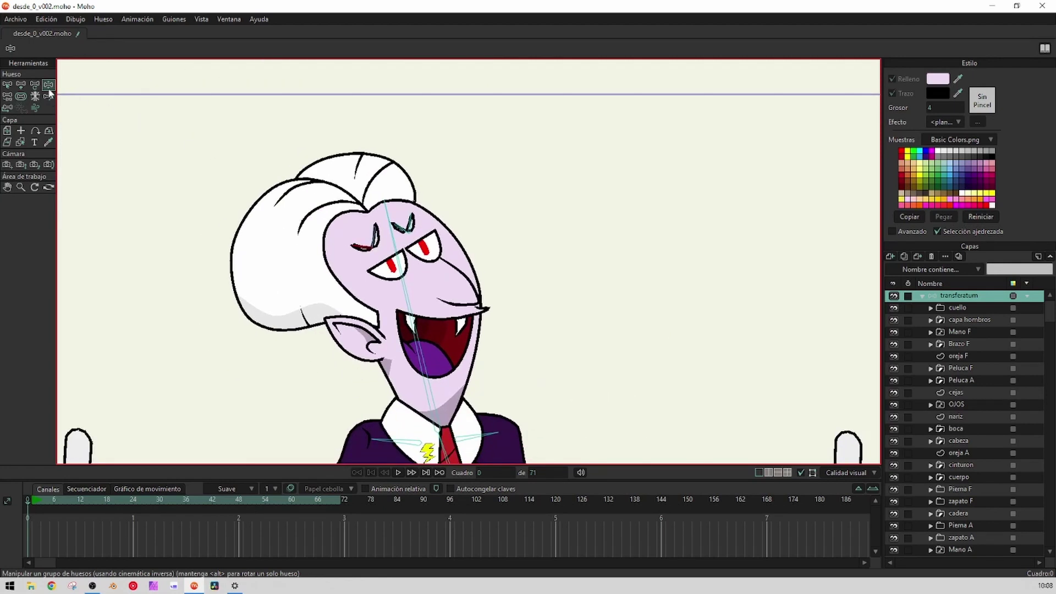
left_click(7, 84)
Review the character's face and inspect the cejas and OJOS layers
scroll(136, 452, "down", 2)
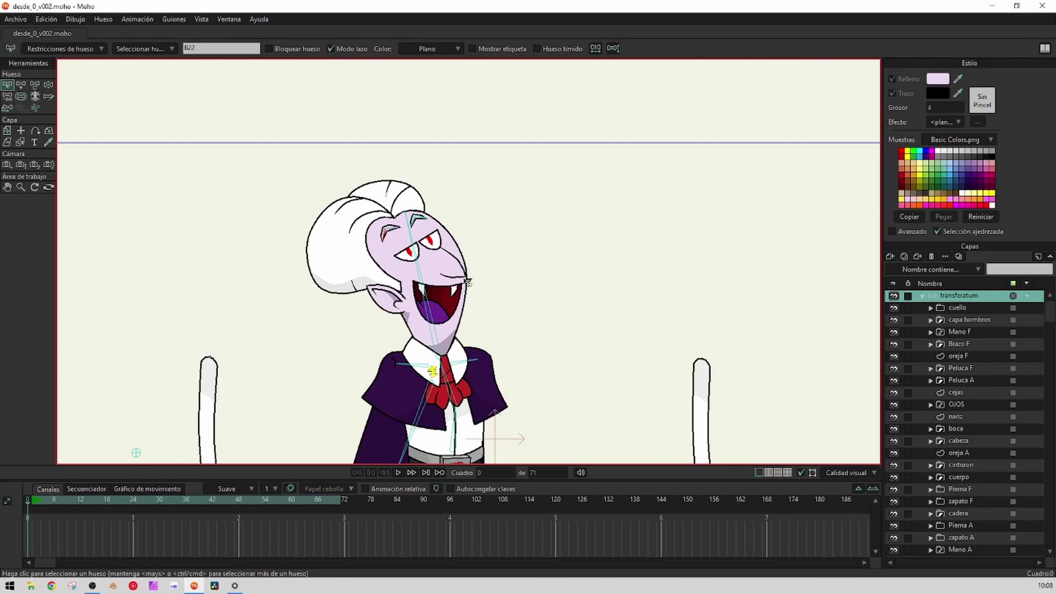
scroll(468, 282, "up", 4)
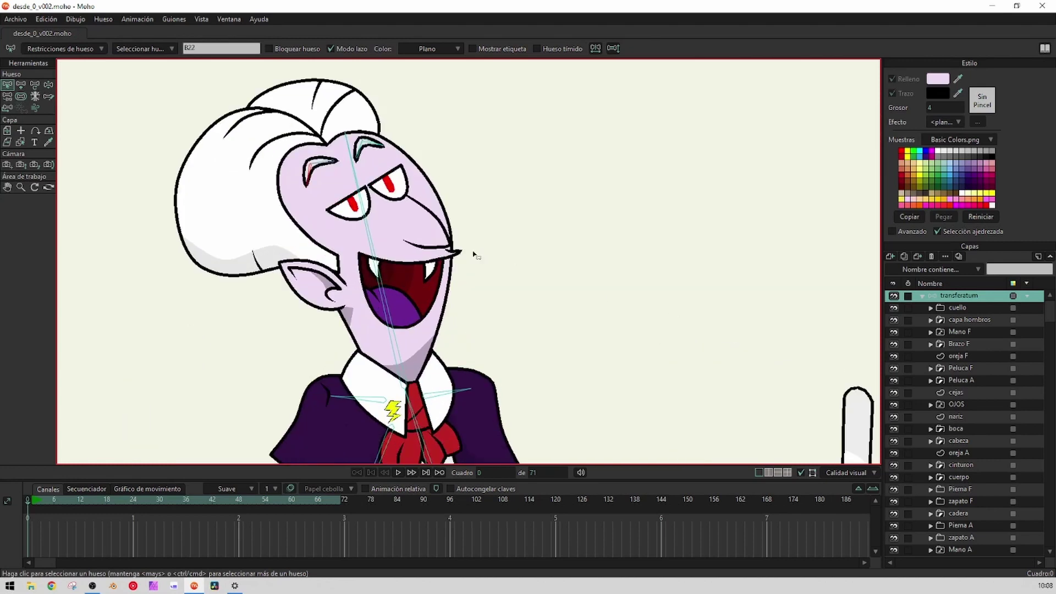
scroll(474, 254, "down", 3)
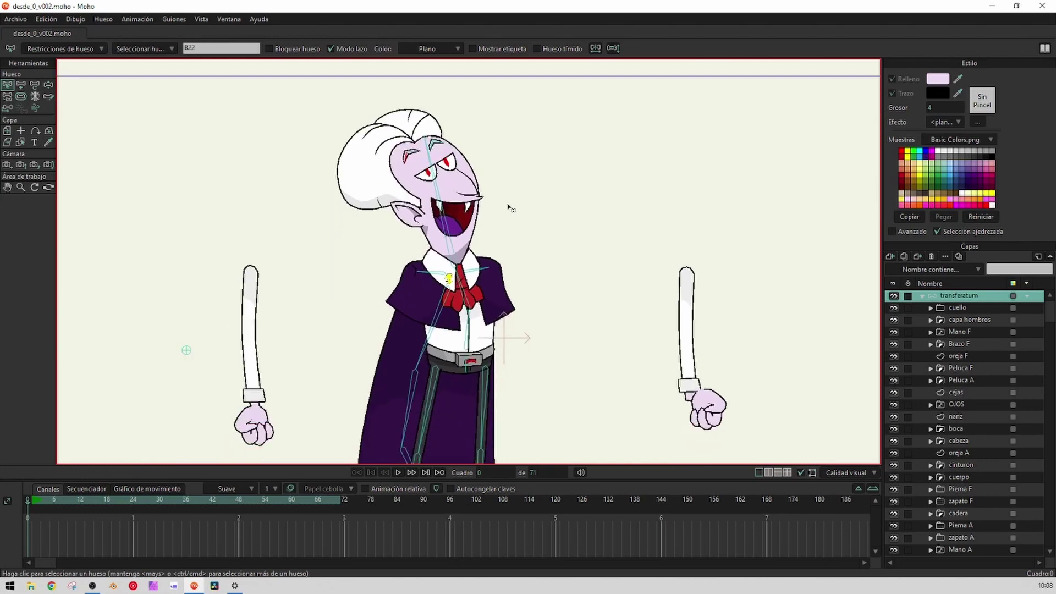
left_click(962, 389)
left_click(962, 404)
scroll(412, 217, "up", 3)
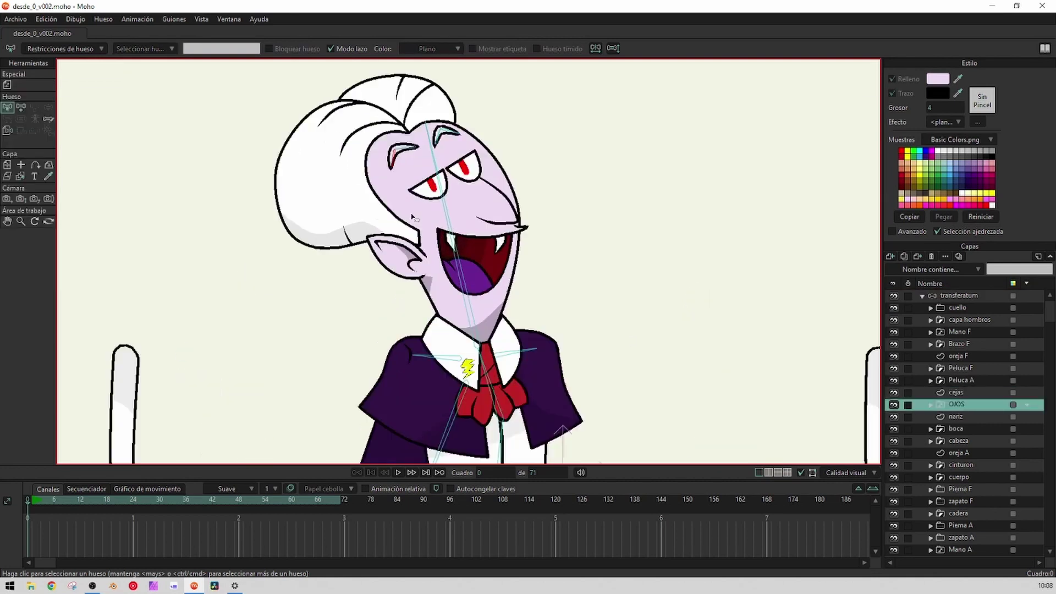
scroll(413, 218, "down", 1)
scroll(495, 214, "down", 2)
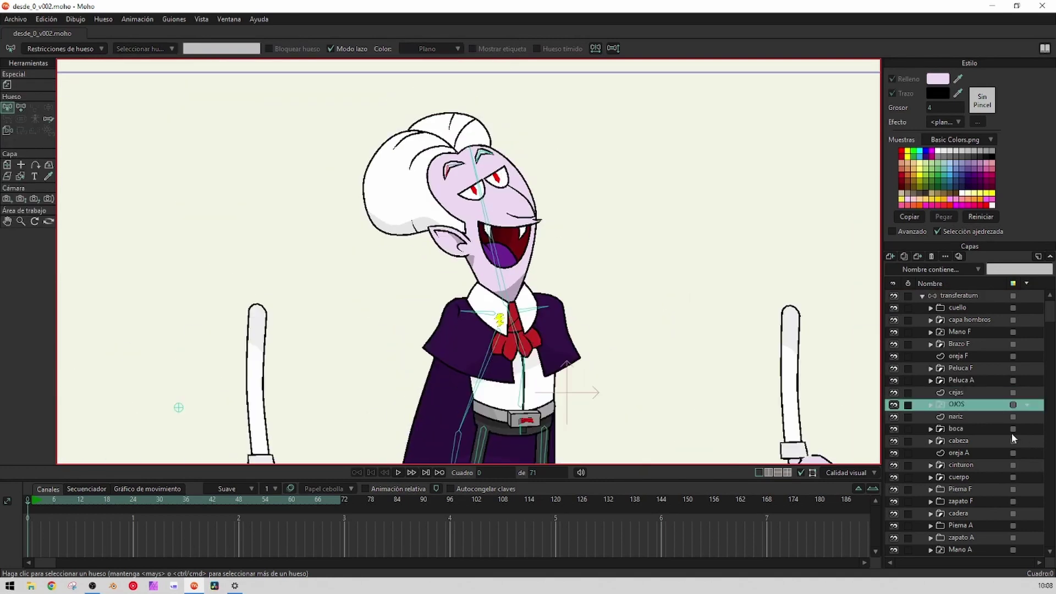
On the nariz layer, bind all nose points to head bone B4
left_click(961, 416)
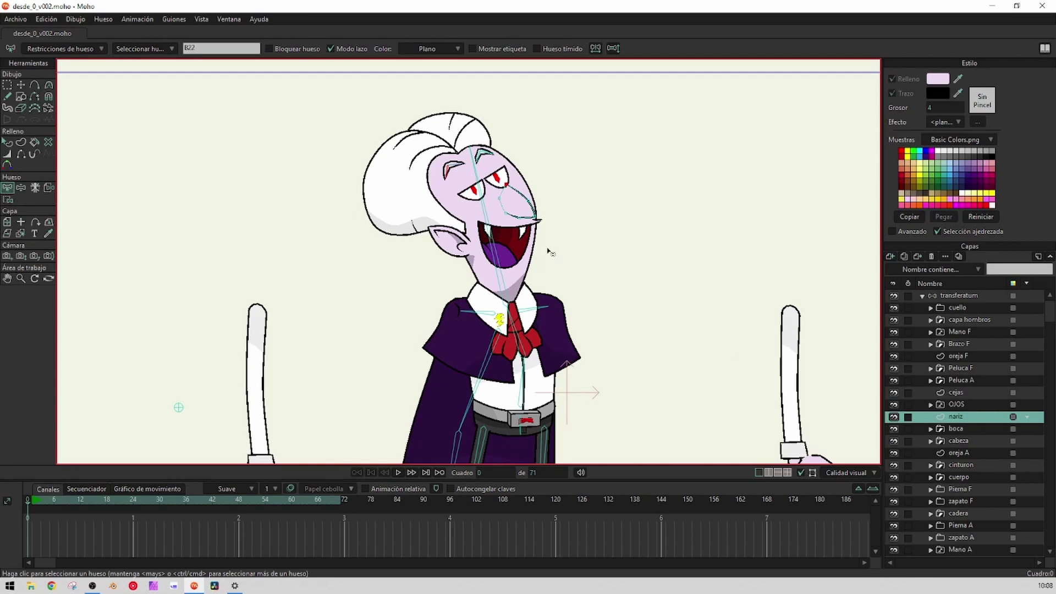
scroll(548, 250, "up", 3)
scroll(542, 244, "down", 1)
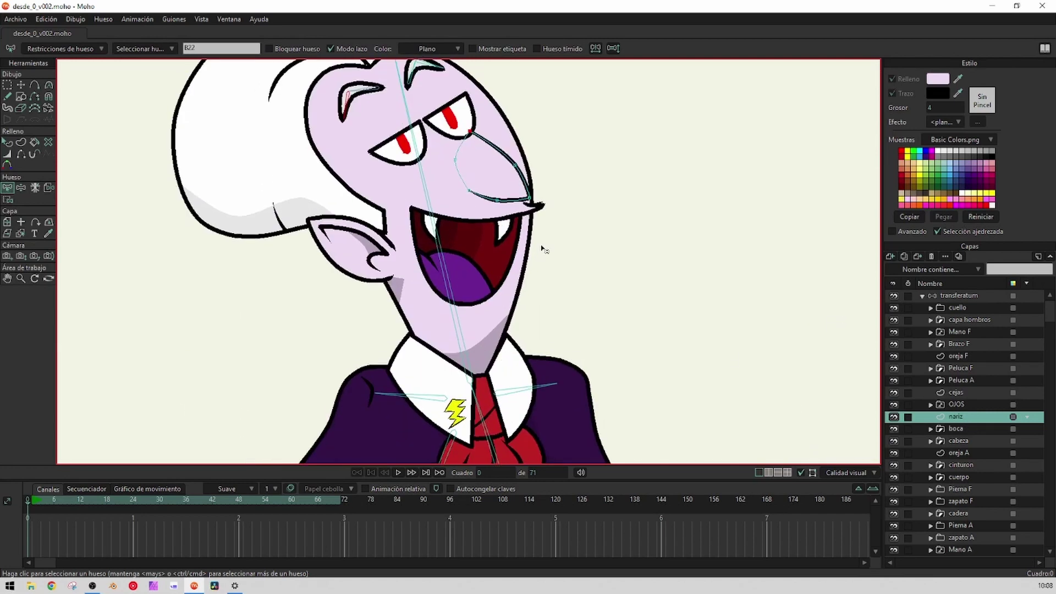
left_click(431, 195)
scroll(432, 196, "down", 2)
scroll(431, 195, "down", 1)
key("i")
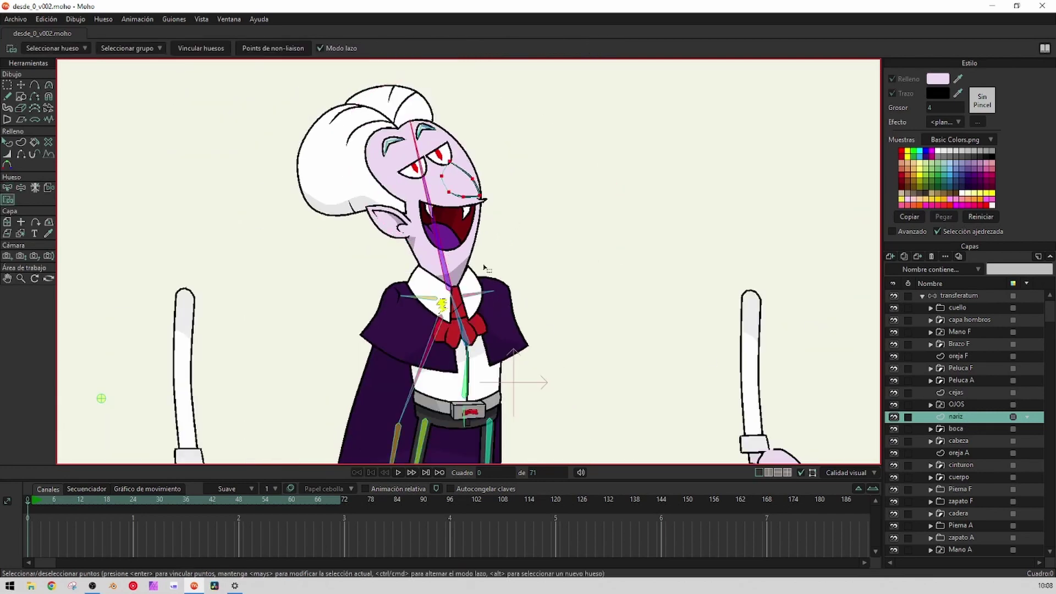
key("ctrl+a")
Compare the OJOS layer with the nariz layer and check the nose points' binding
left_click(955, 407)
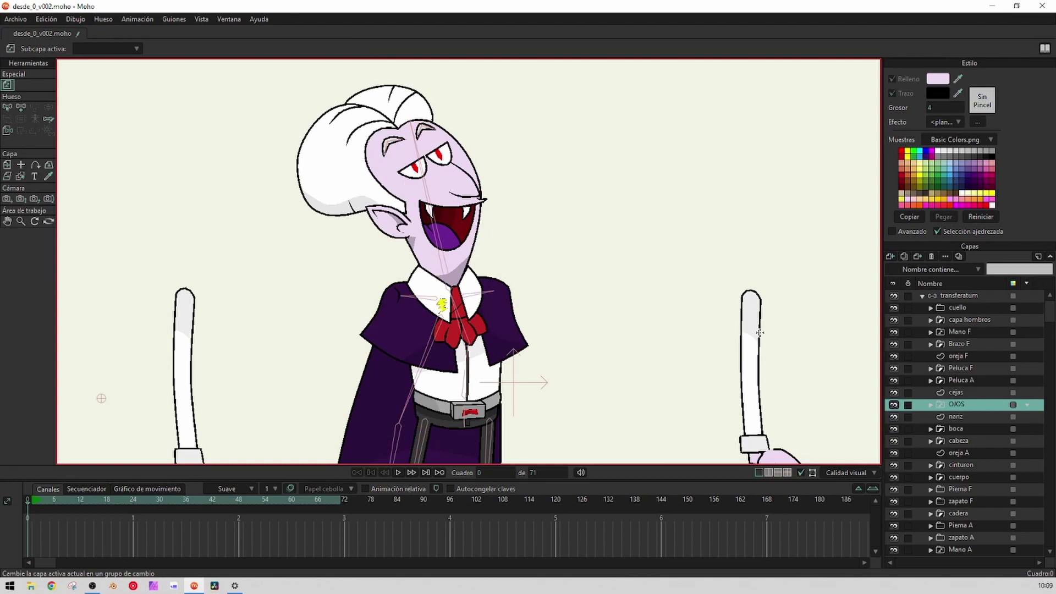
left_click(956, 417)
scroll(514, 224, "up", 5)
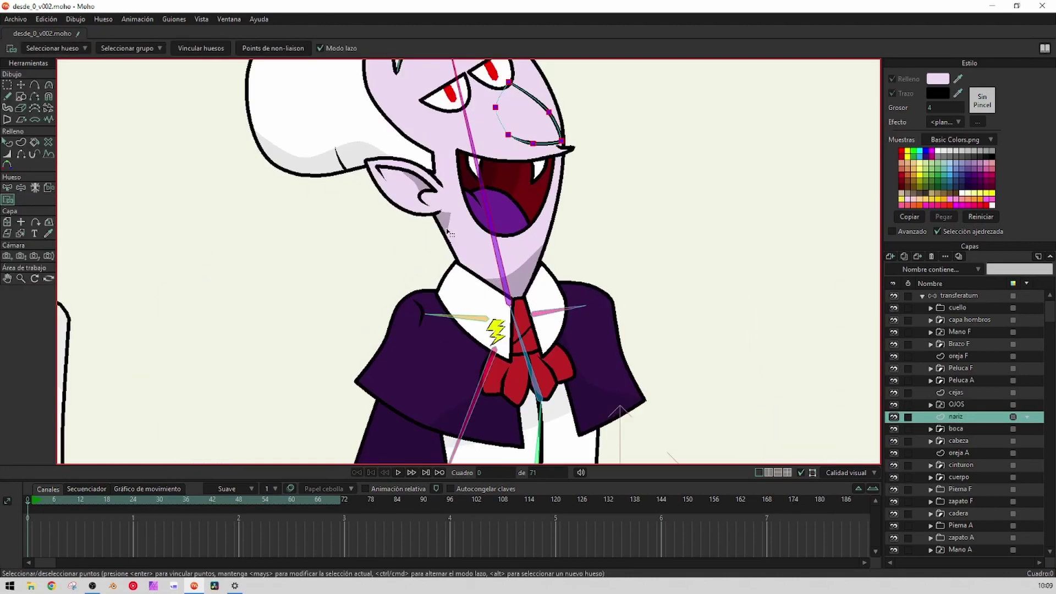
scroll(448, 232, "down", 3)
In the cabeza group's base layer, bind the head outline points above the collar to head bone B4
left_click(956, 429)
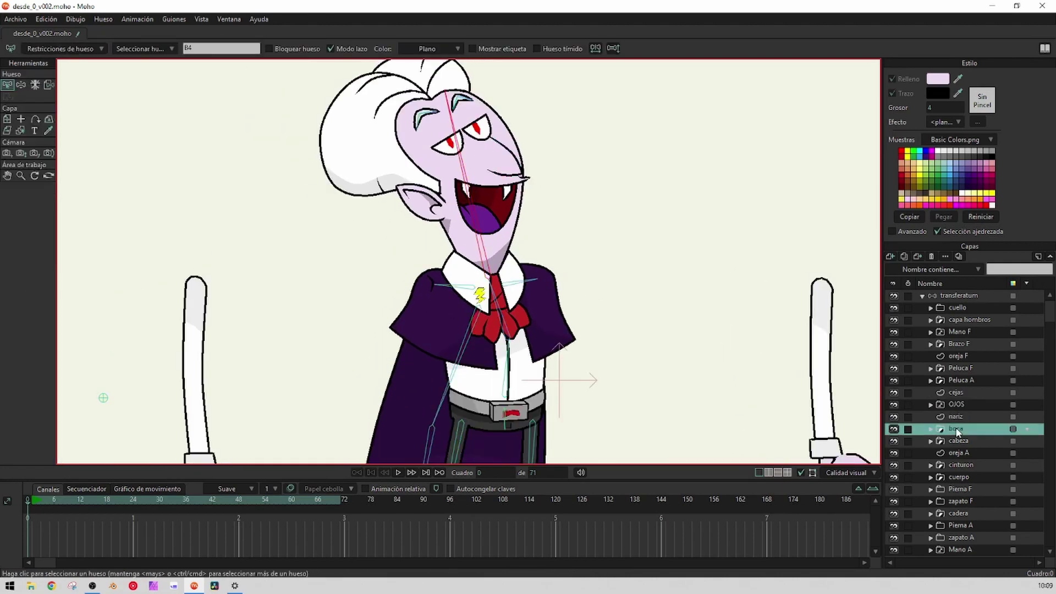
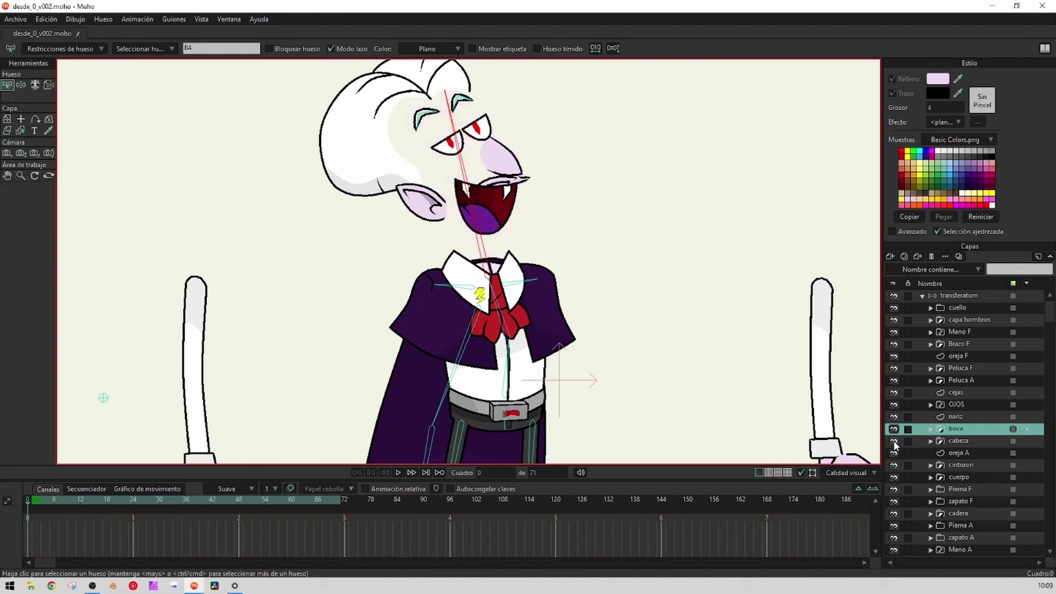
left_click(931, 441)
left_click(971, 476)
left_click_drag(659, 325, 627, 347)
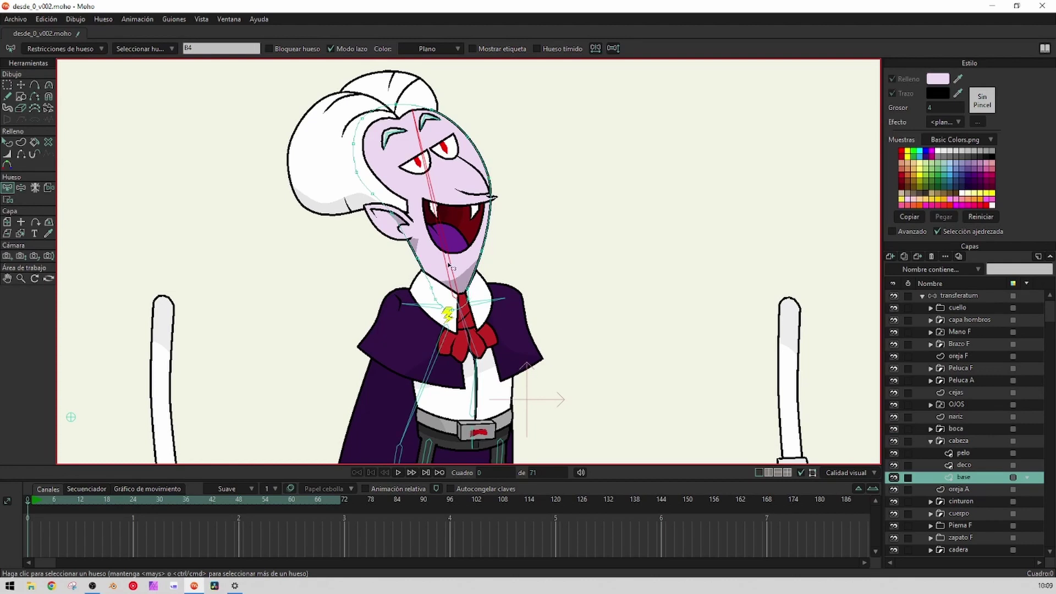
key("i")
mouse_move(587, 204)
left_mouse_down()
mouse_move(445, 62)
mouse_move(339, 77)
mouse_move(291, 164)
mouse_move(292, 227)
mouse_move(311, 253)
mouse_move(379, 281)
mouse_move(494, 282)
mouse_move(588, 206)
left_mouse_up()
scroll(468, 286, "up", 1)
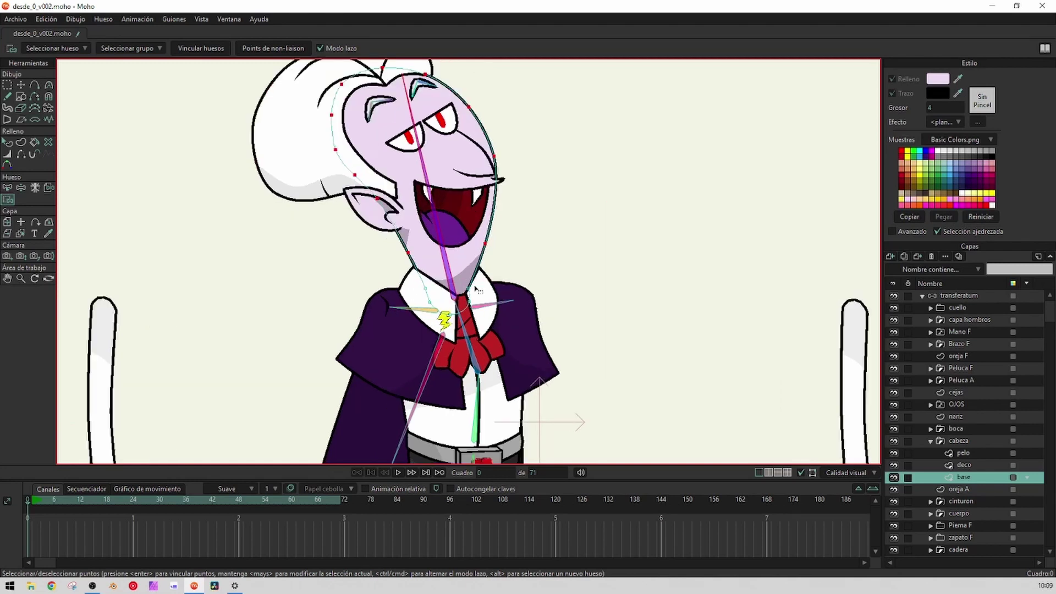
scroll(456, 316, "up", 2)
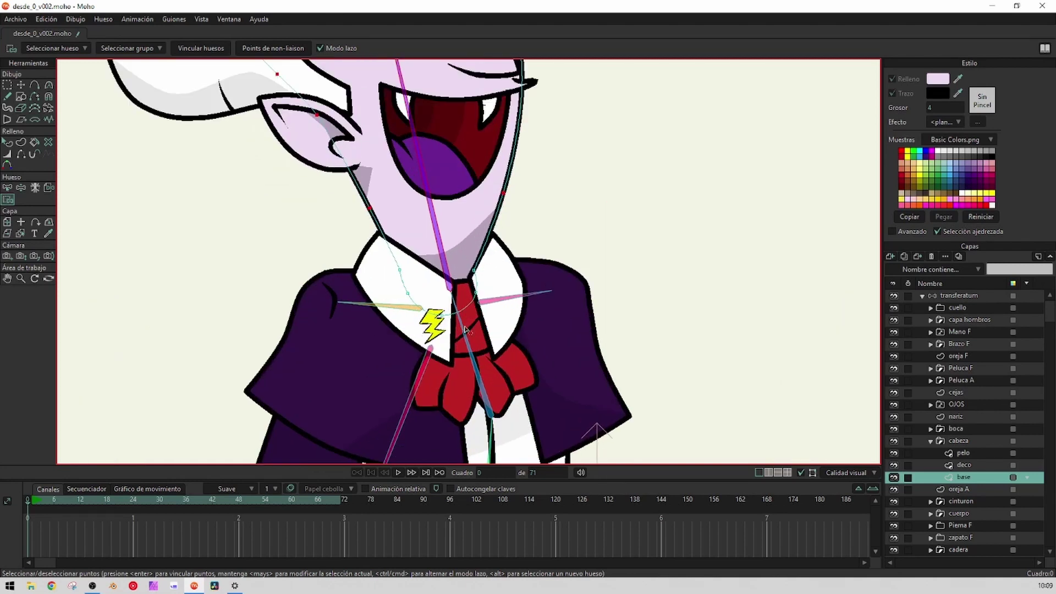
scroll(487, 291, "down", 3)
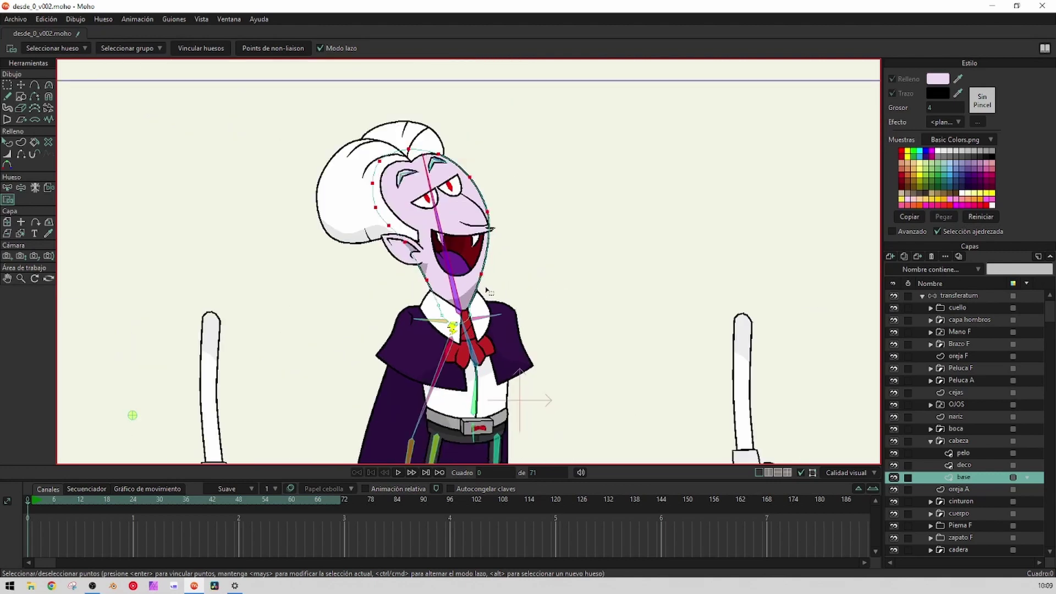
scroll(487, 292, "up", 4)
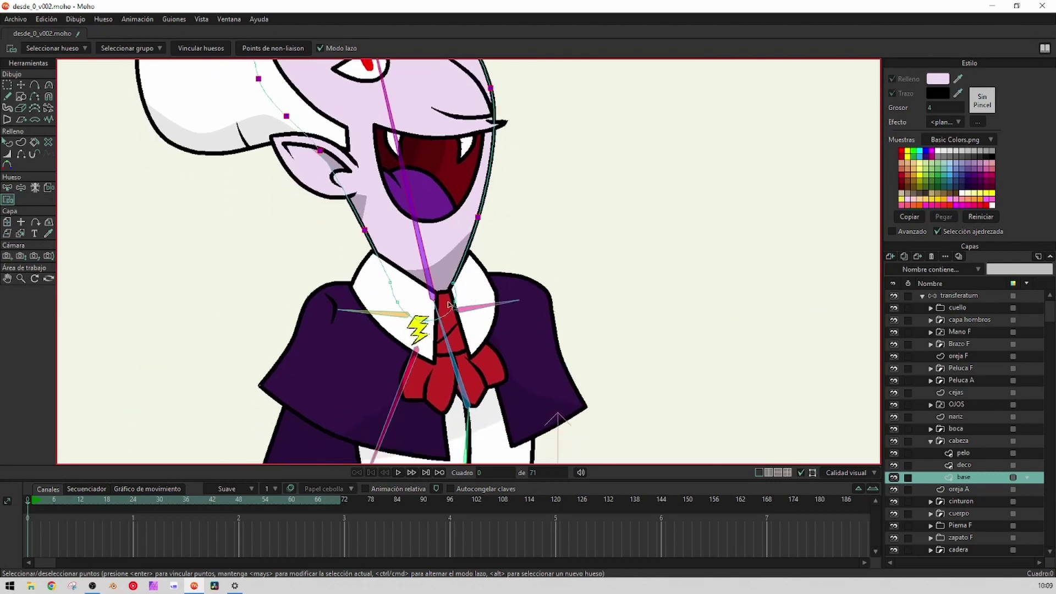
Bind the base layer's remaining neck points behind the collar to torso bone B3
key("z")
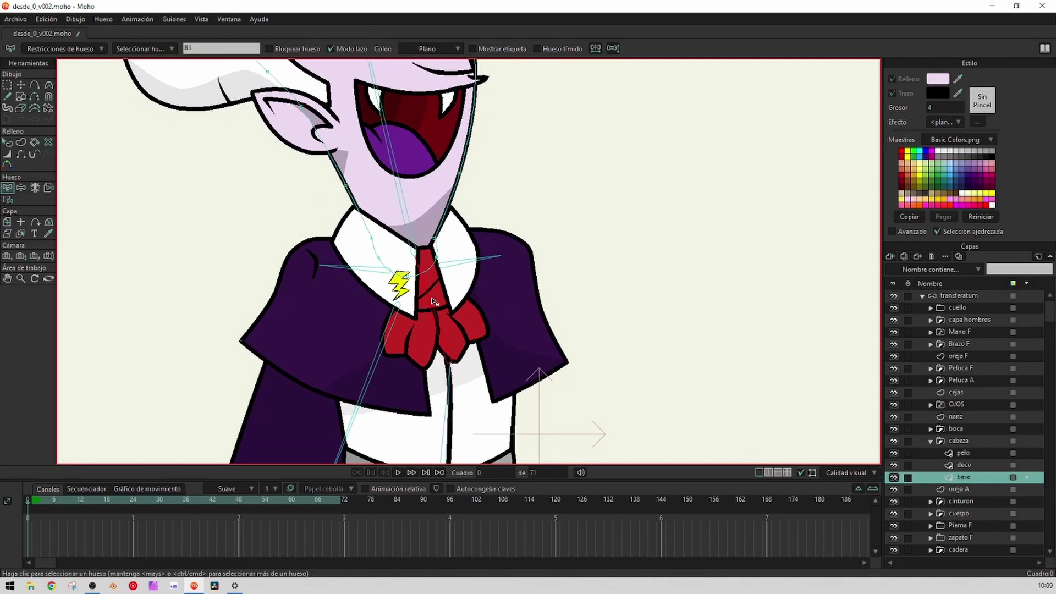
key("i")
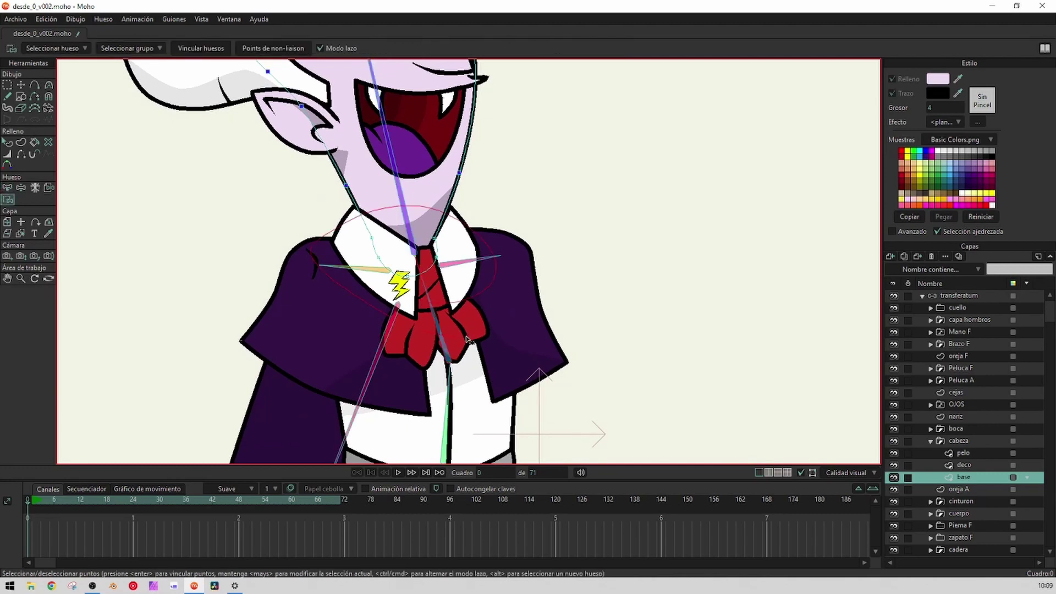
scroll(466, 339, "down", 5)
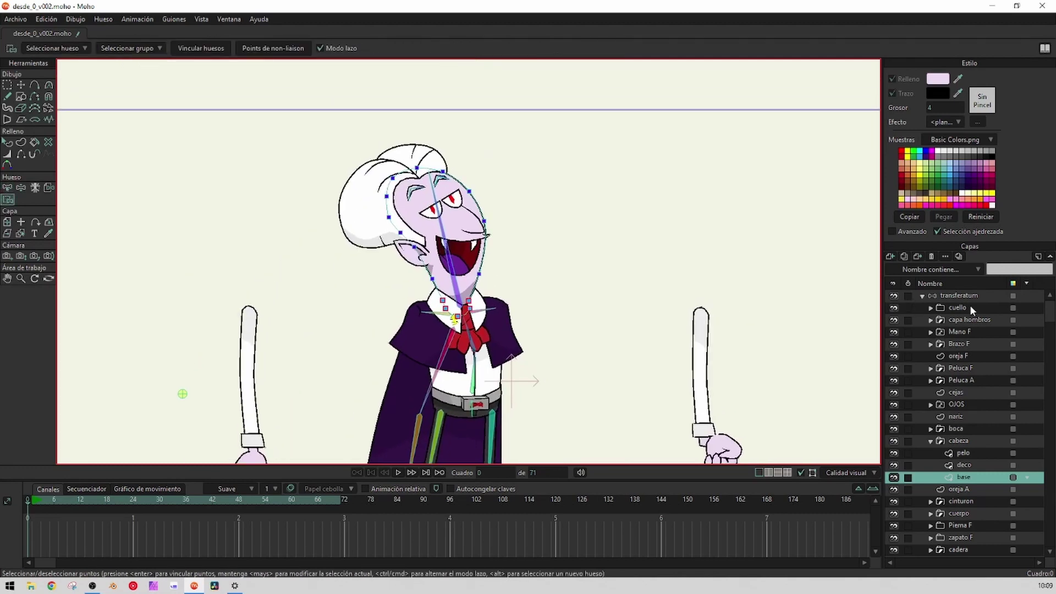
Test the head rig from the transferatum bone layer by rotating the head bone in different directions
left_click(968, 296)
left_click(48, 85)
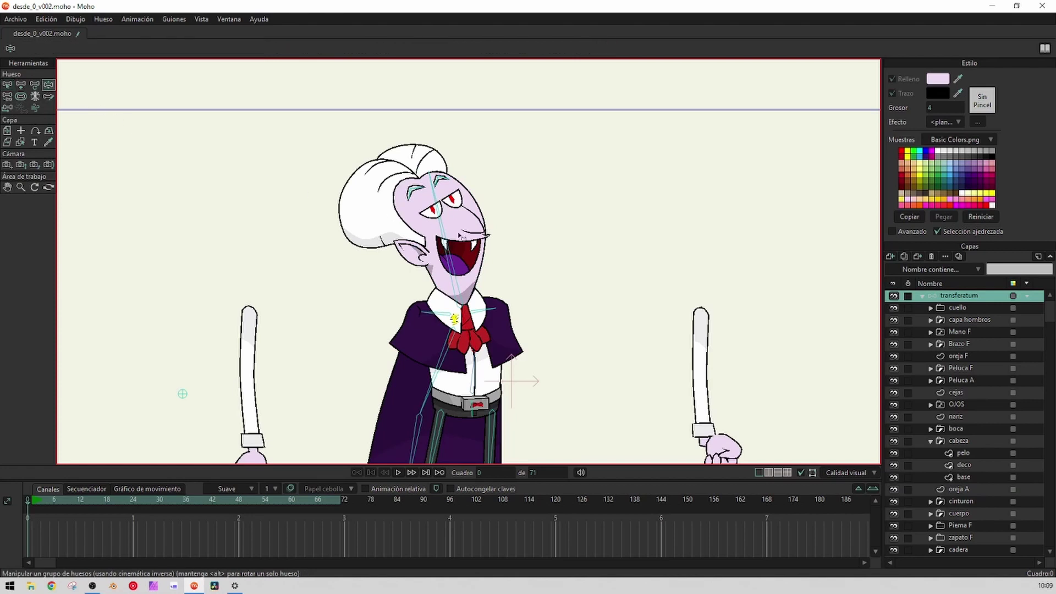
left_click_drag(461, 236, 422, 150)
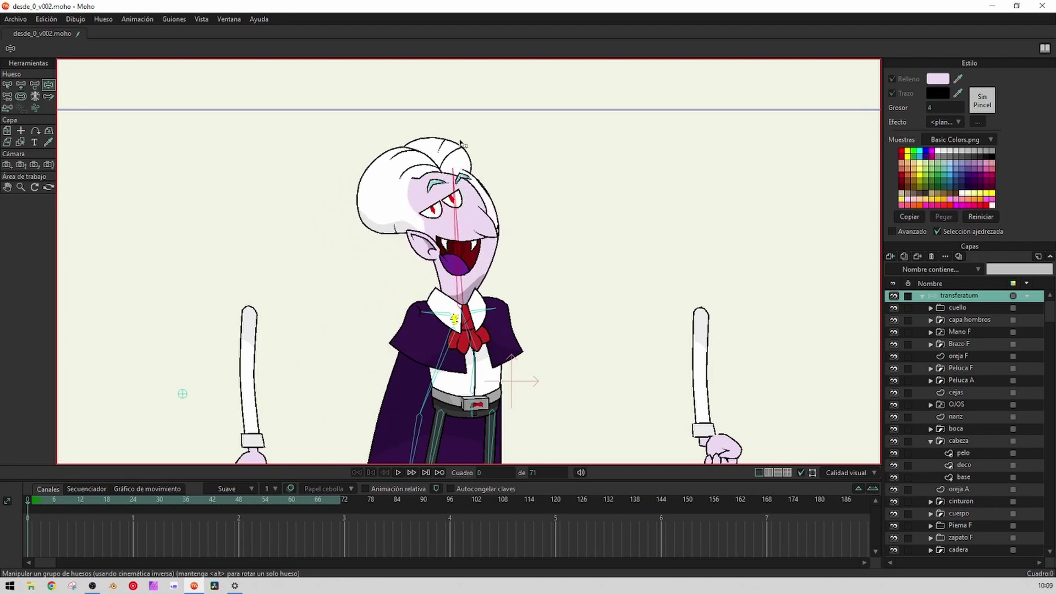
scroll(508, 229, "up", 4)
left_click_drag(388, 219, 386, 284)
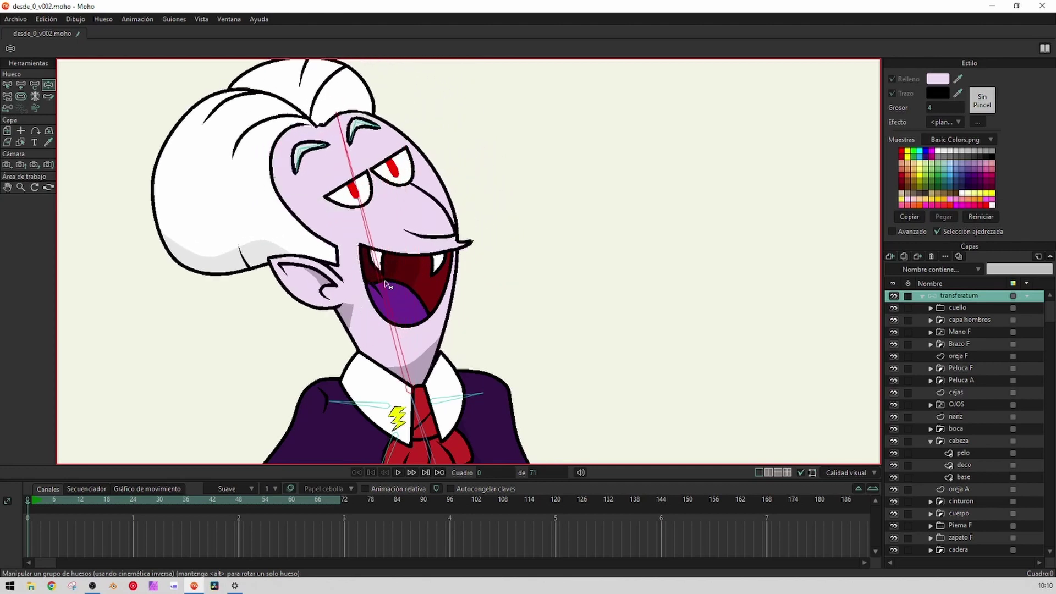
Test the head bone's rotation around the neck and inspect how the neck meets the collar
left_click_drag(399, 340, 403, 184)
scroll(400, 207, "up", 2)
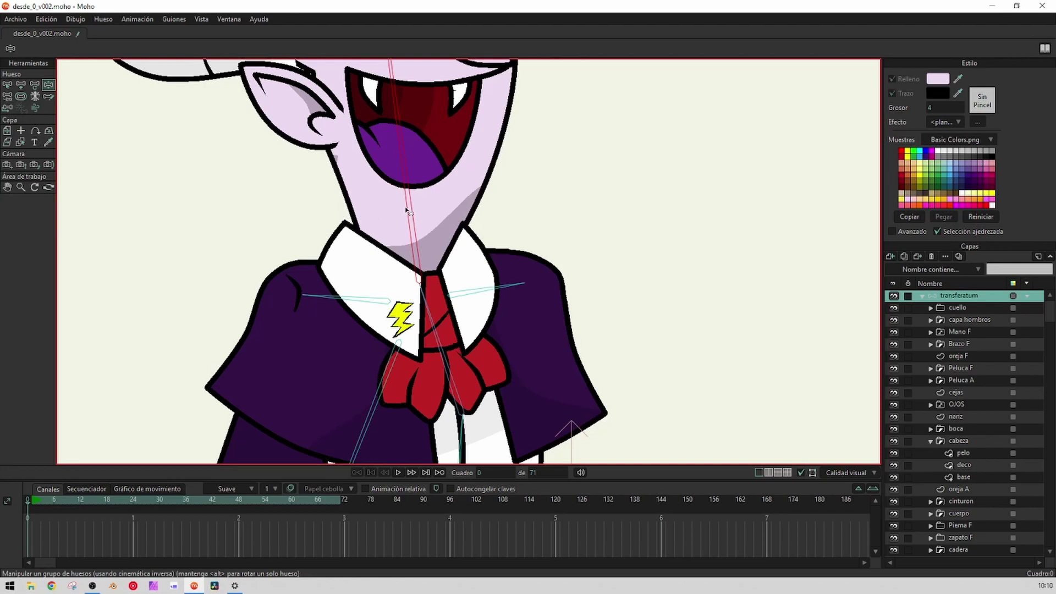
left_click_drag(418, 210, 85, 128)
left_click(8, 85)
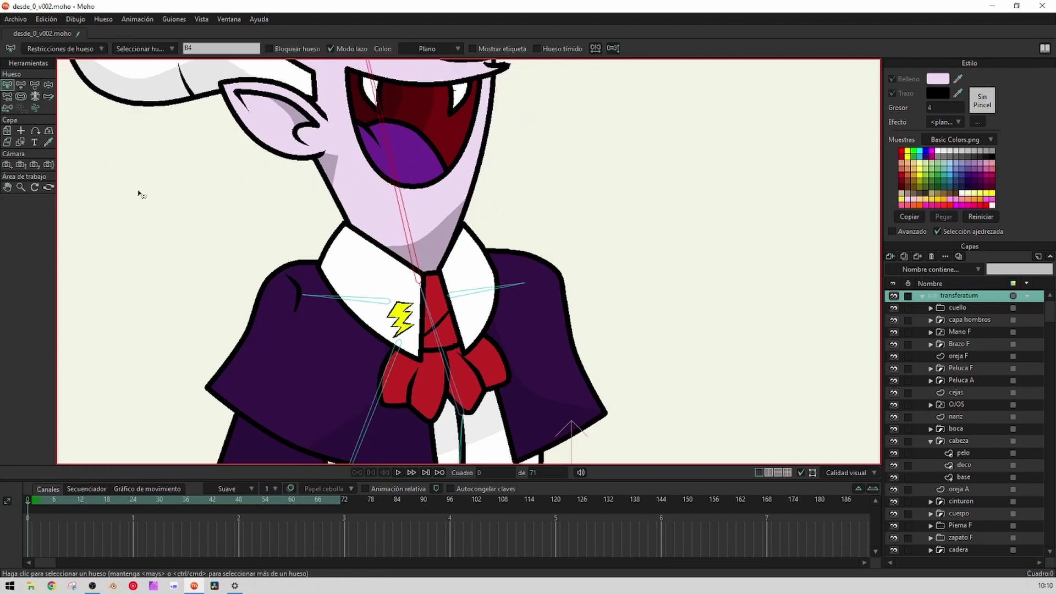
scroll(487, 268, "down", 3)
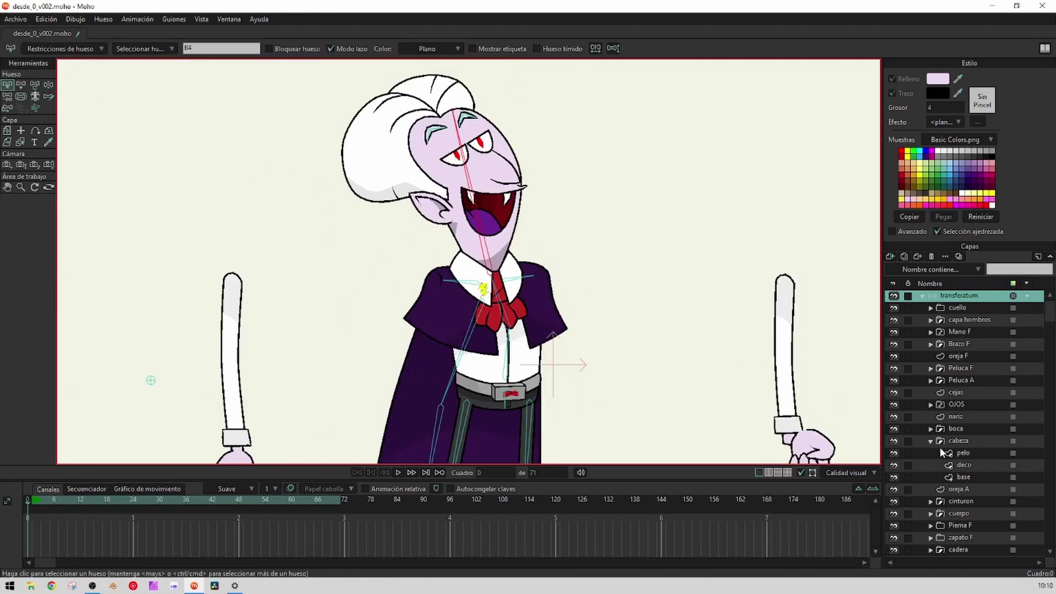
In the cuello group's base layer, bind the two upper tips of the collar to head bone B4
left_click(931, 308)
left_click(965, 320)
scroll(443, 240, "up", 5)
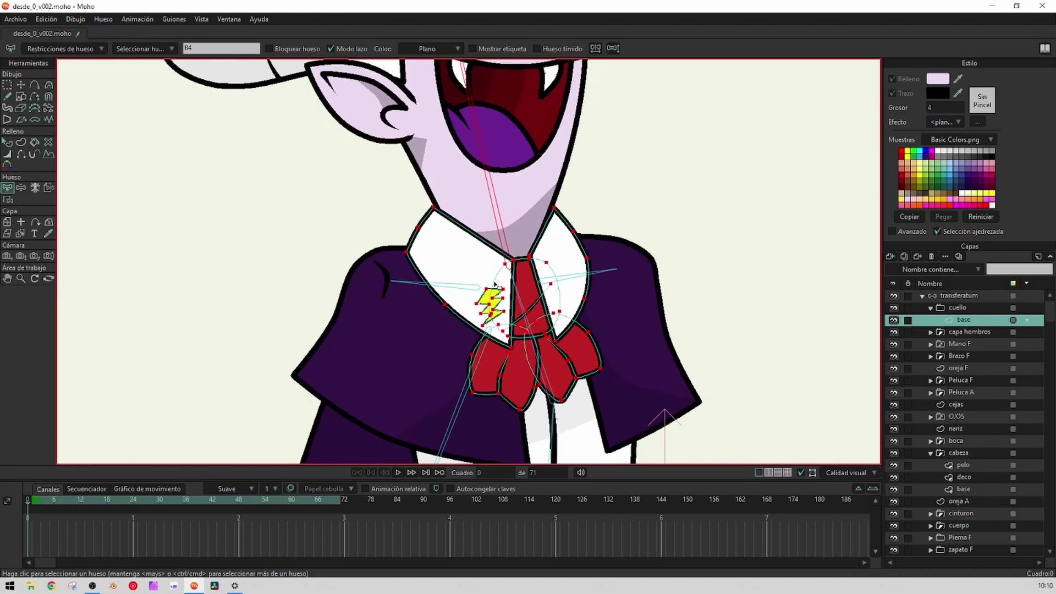
key("Return")
left_click_drag(446, 227, 396, 222)
key("i")
scroll(395, 172, "up", 3)
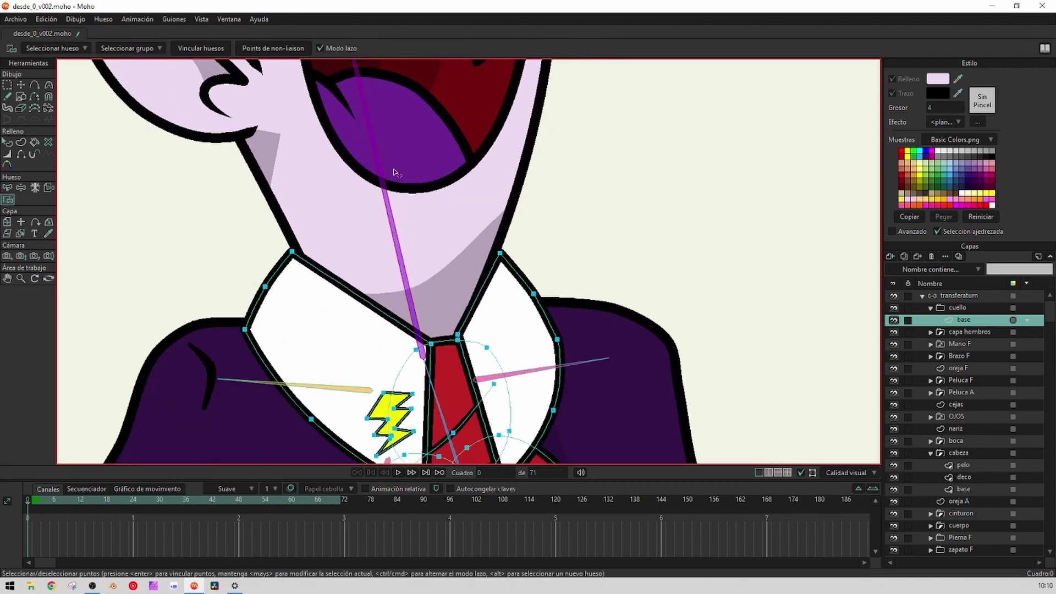
mouse_move(404, 205)
left_mouse_down()
mouse_move(257, 220)
mouse_move(363, 305)
mouse_move(479, 283)
mouse_move(417, 189)
left_mouse_up()
scroll(417, 188, "down", 4)
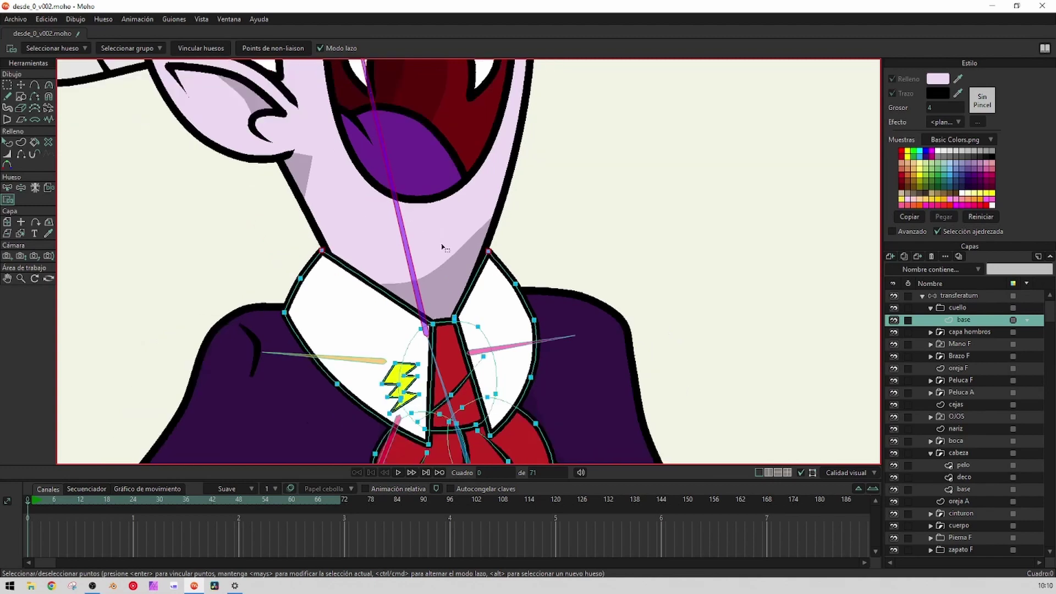
scroll(389, 250, "up", 3)
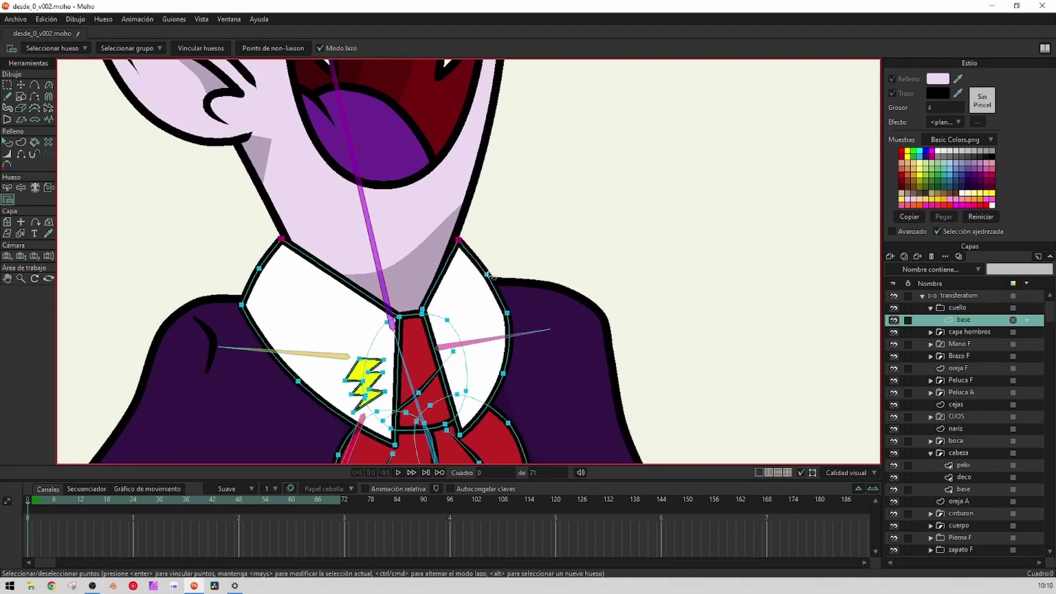
From the transferatum bone layer, test how the collar tips follow the head bone by rotating it
left_click(959, 296)
scroll(561, 264, "down", 5)
left_click(47, 86)
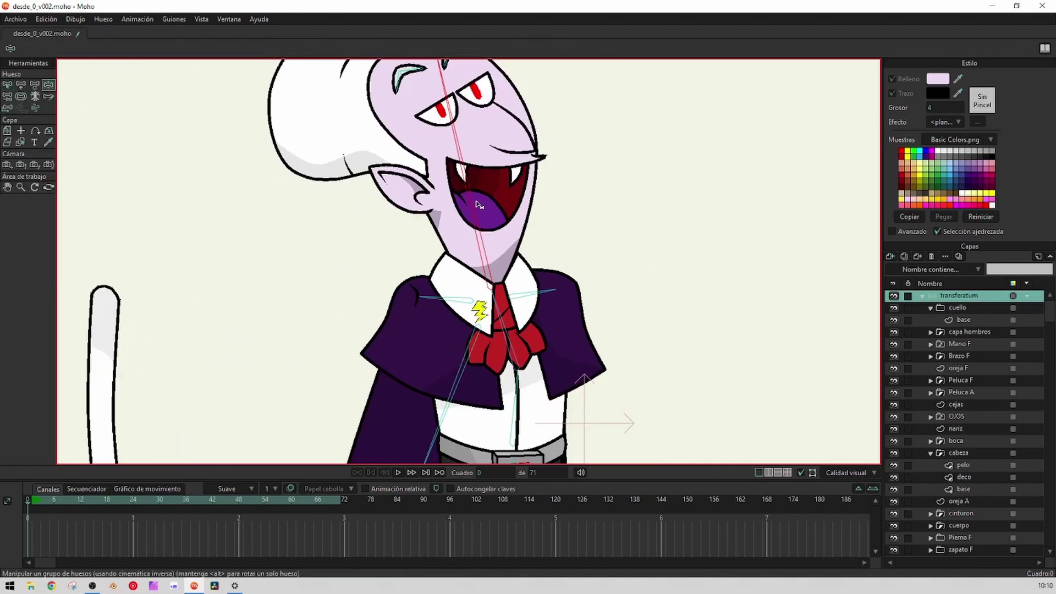
mouse_move(478, 205)
left_mouse_down()
mouse_move(456, 202)
mouse_move(494, 207)
mouse_move(474, 204)
mouse_move(527, 257)
mouse_move(484, 222)
mouse_move(455, 224)
mouse_move(515, 219)
mouse_move(483, 210)
left_mouse_up()
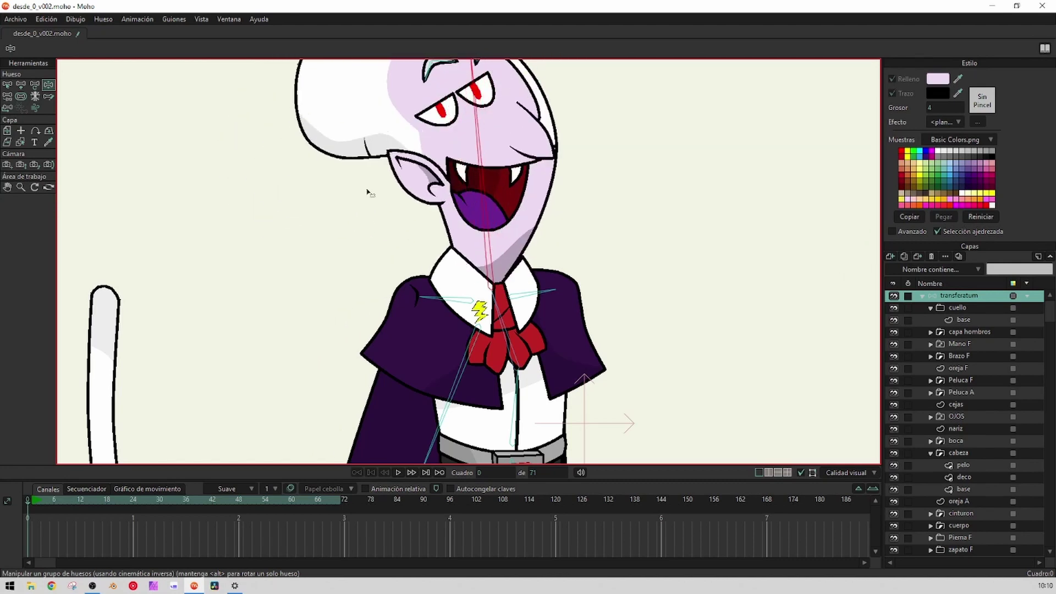
left_click(7, 85)
key("ctrl+r")
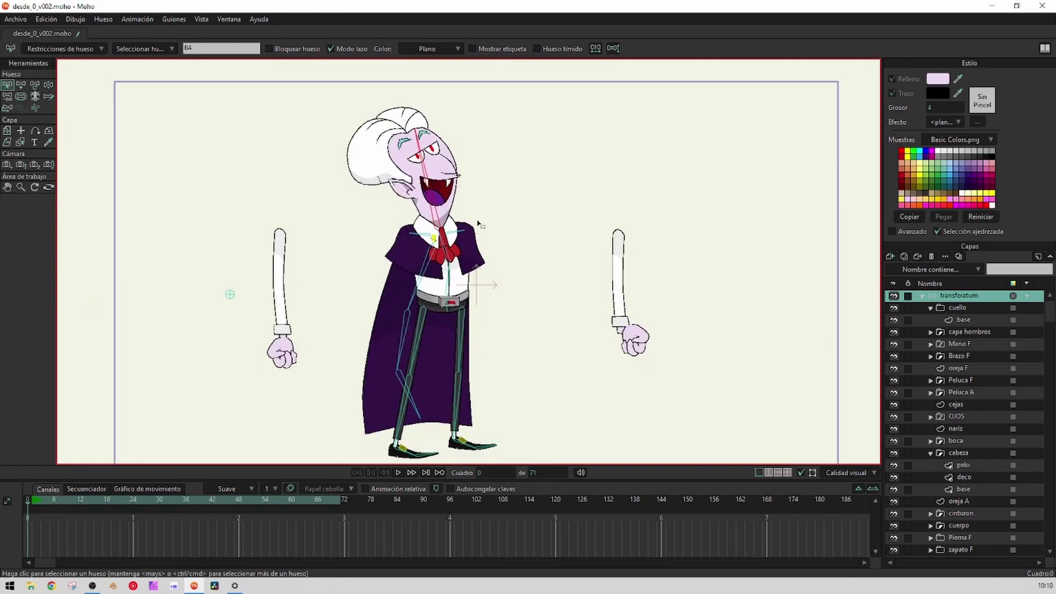
In the cabeza group's deco layer, bind the neck shadow points below the collar line to torso bone B3
left_click(960, 476)
scroll(456, 242, "up", 4)
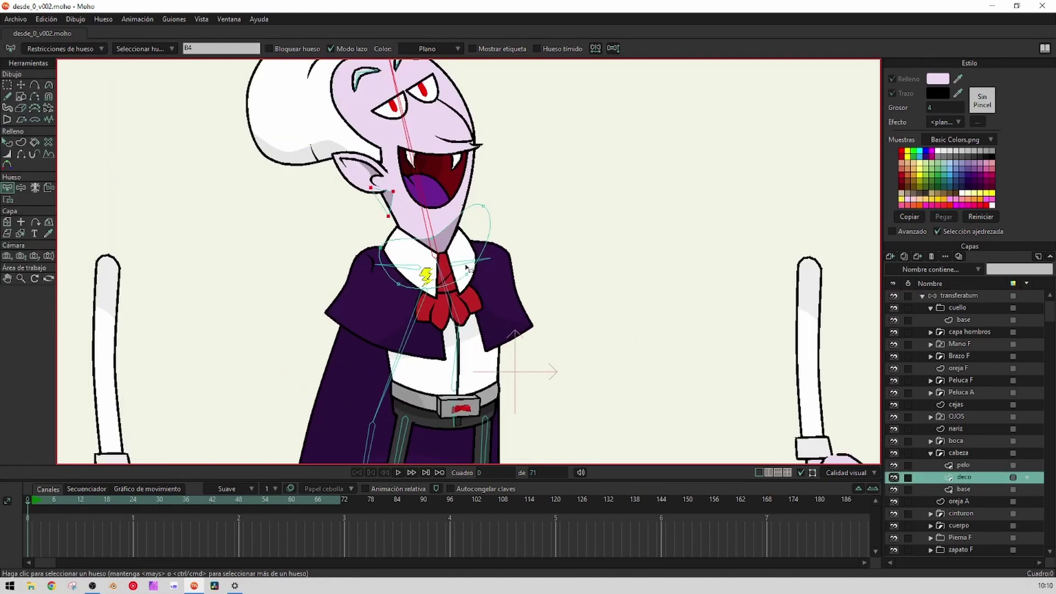
key("ctrl+r")
scroll(440, 272, "up", 5)
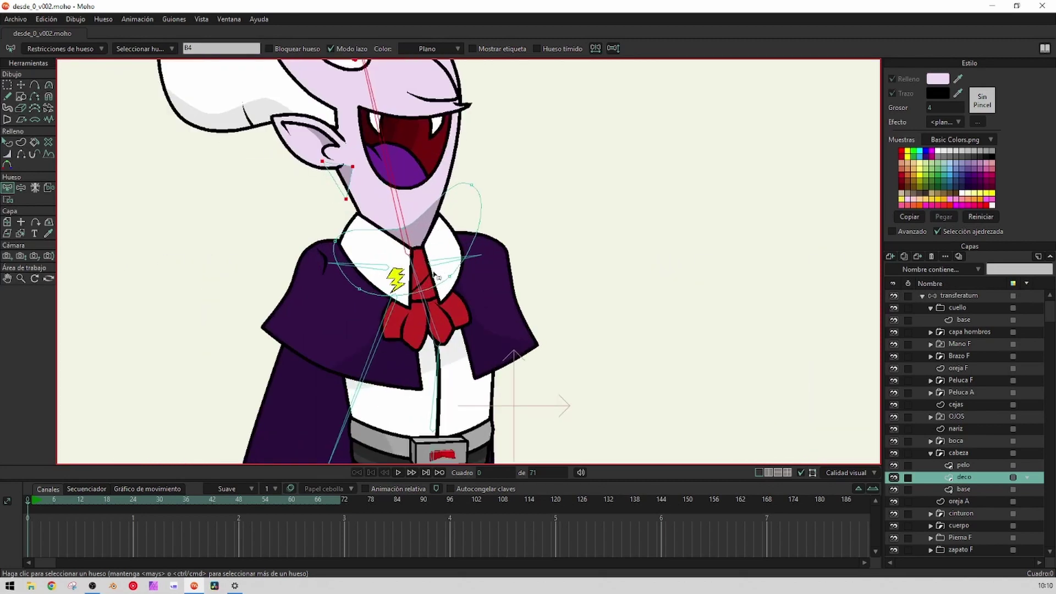
left_click(419, 286)
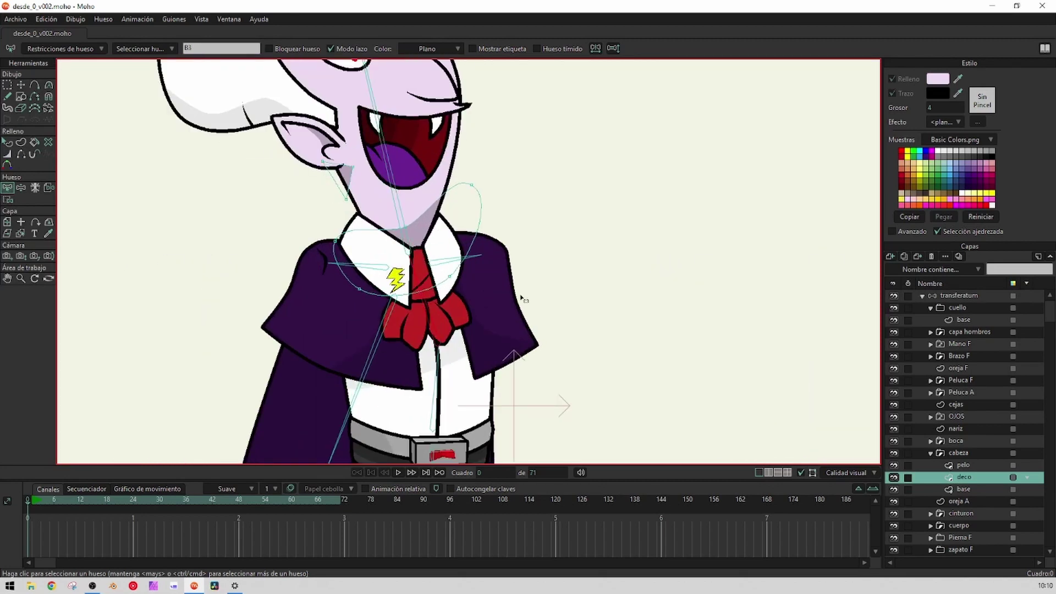
key("i")
mouse_move(567, 299)
left_mouse_down()
mouse_move(517, 160)
mouse_move(505, 156)
mouse_move(499, 239)
mouse_move(392, 246)
mouse_move(338, 377)
mouse_move(585, 283)
left_mouse_up()
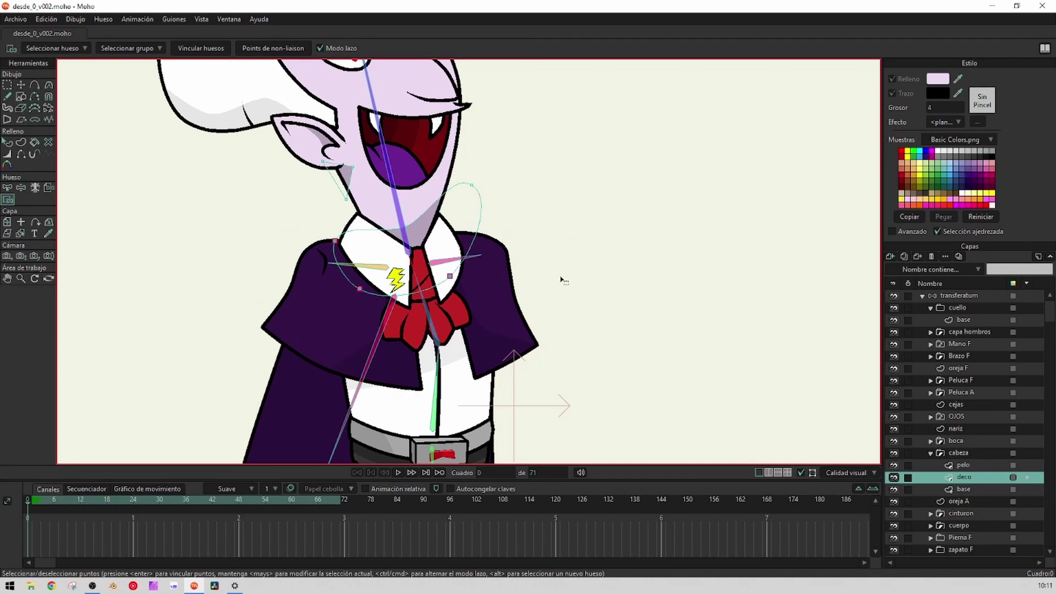
Bind the deco layer's remaining points near the ear and upper neck to head bone B4
key("b")
left_click(391, 192)
key("i")
mouse_move(467, 153)
left_mouse_down()
mouse_move(328, 122)
mouse_move(295, 187)
mouse_move(337, 201)
mouse_move(386, 187)
mouse_move(378, 158)
mouse_move(460, 218)
mouse_move(440, 204)
mouse_move(396, 212)
mouse_move(415, 240)
mouse_move(516, 209)
mouse_move(454, 132)
mouse_move(422, 155)
left_mouse_up()
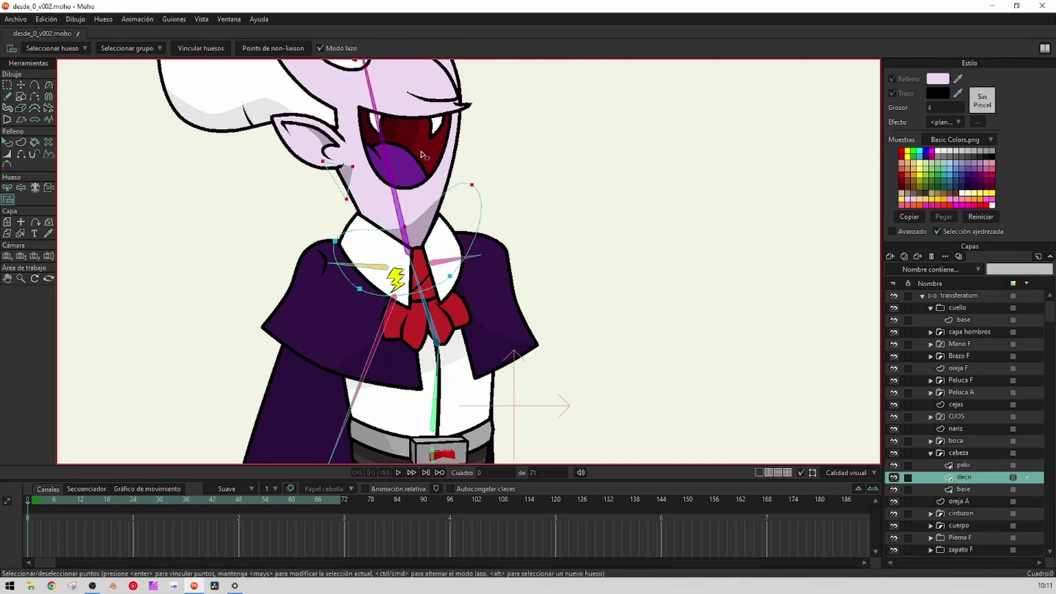
key("ctrl+r")
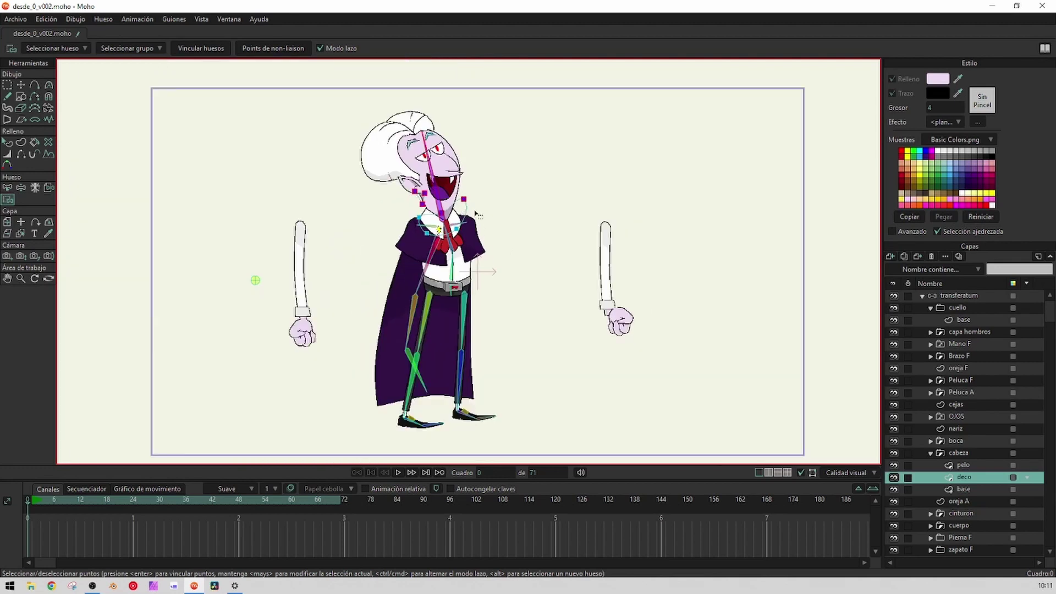
scroll(478, 204, "up", 3)
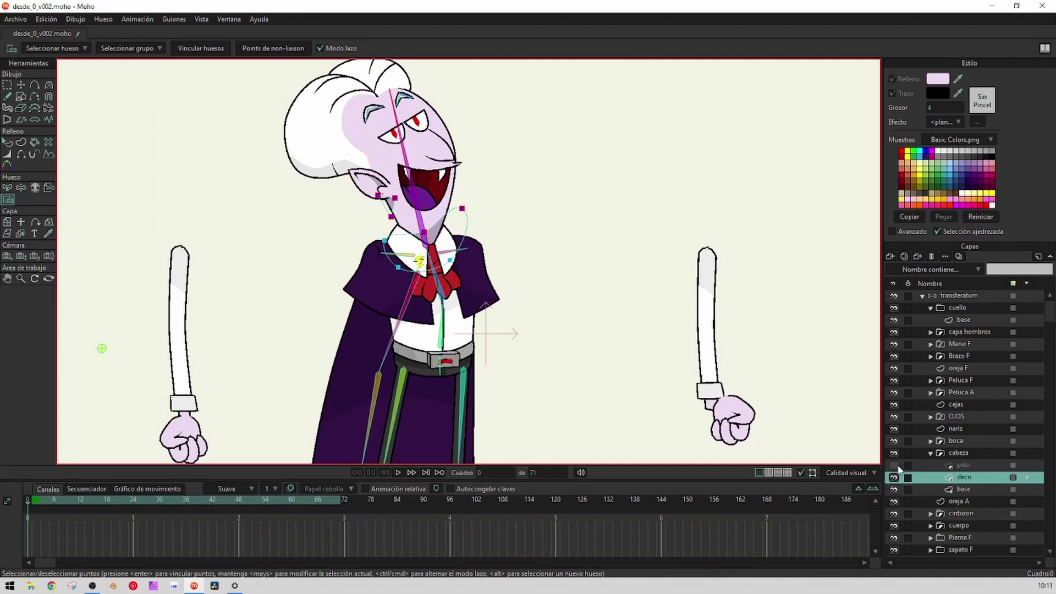
In the cabeza group's pelo layer, bind all hair points to head bone B4
left_click(960, 466)
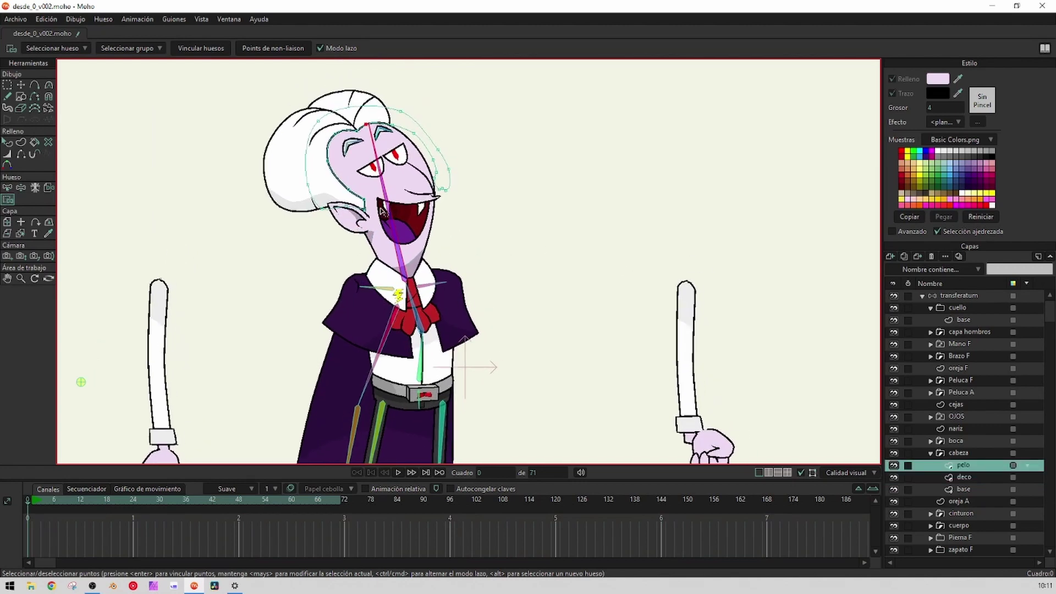
key("b")
key("i")
mouse_move(609, 246)
left_mouse_down()
mouse_move(600, 189)
mouse_move(589, 308)
left_mouse_up()
key("Return")
scroll(509, 208, "down", 3)
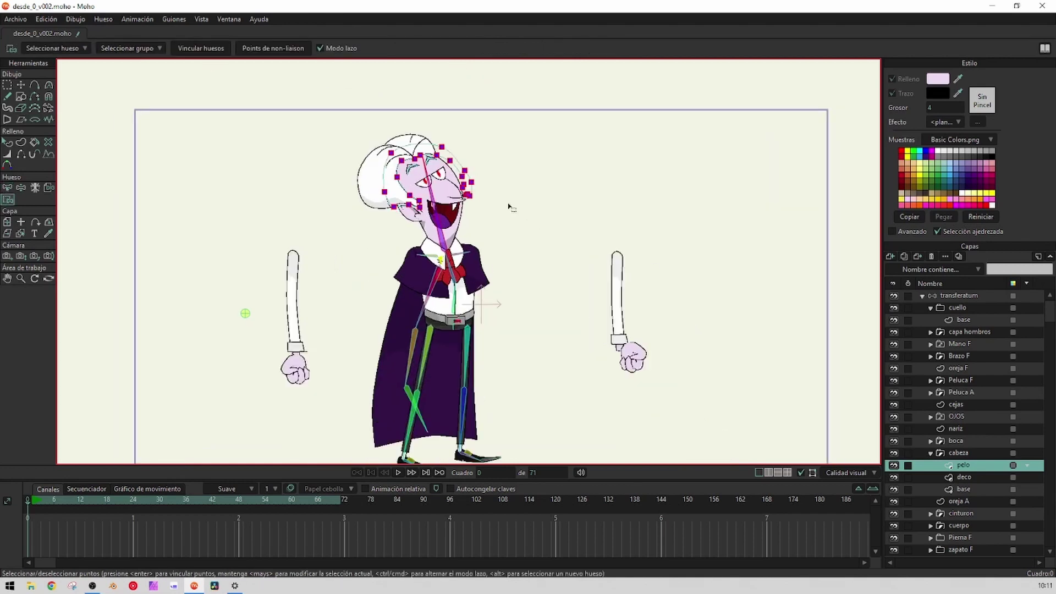
scroll(509, 207, "up", 3)
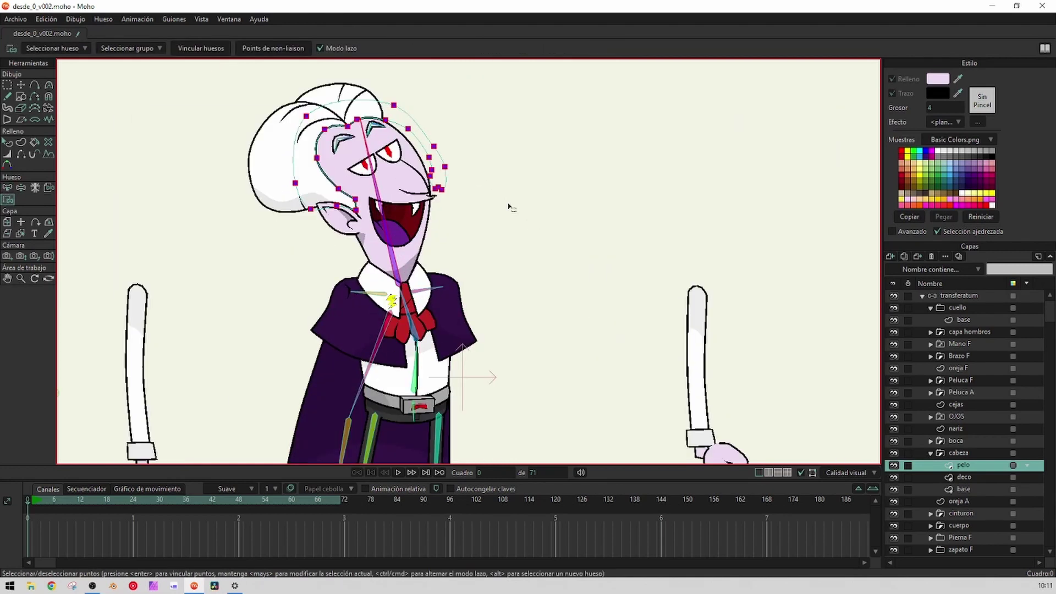
Collapse the cabeza group and bind all points of the oreja A layer to head bone B4
left_click(931, 454)
left_click(958, 466)
scroll(407, 220, "up", 2)
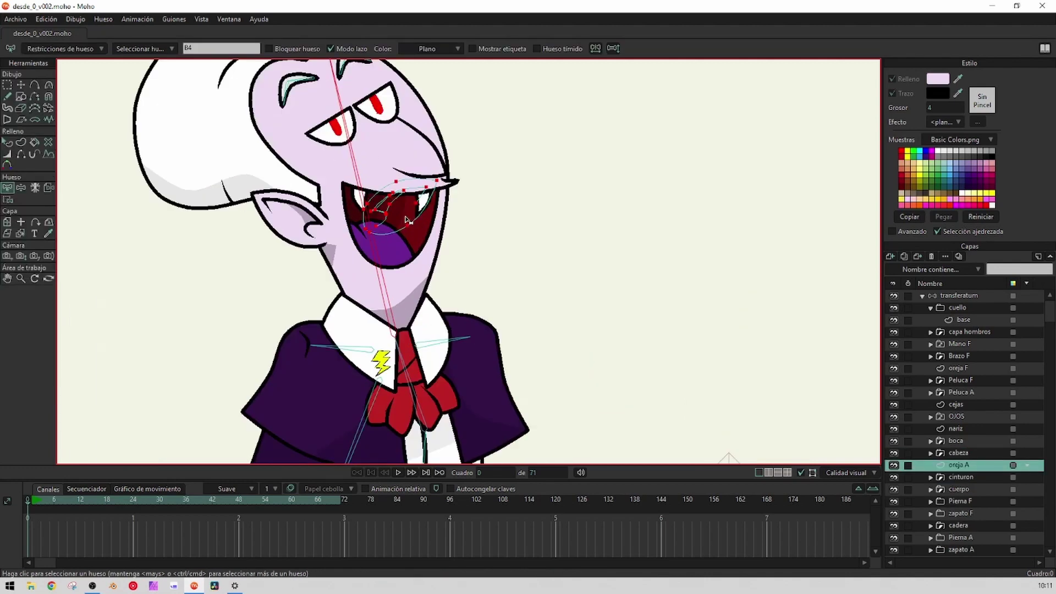
key("i")
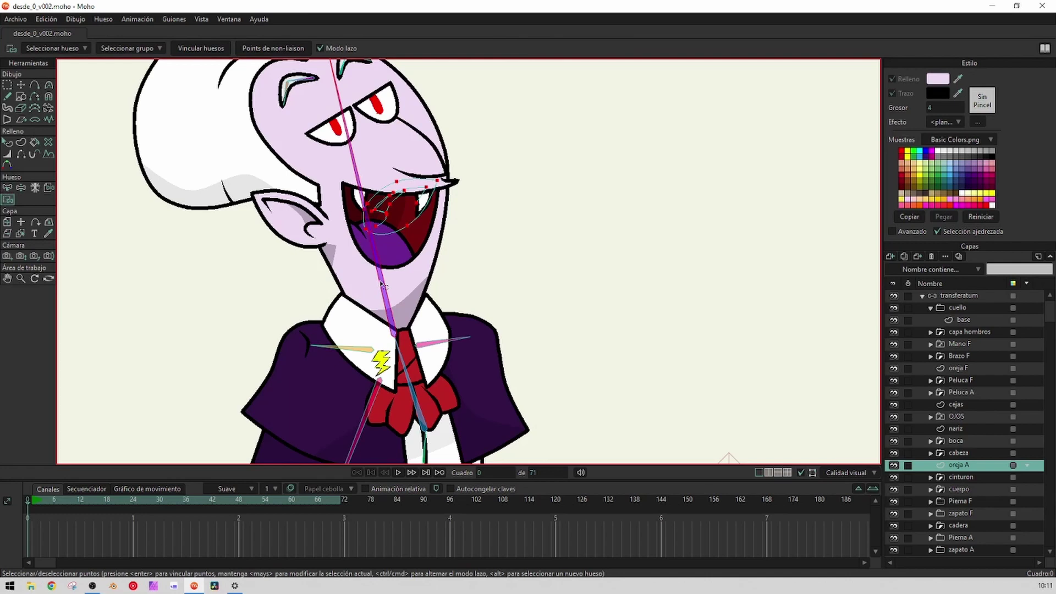
key("Return")
scroll(401, 283, "down", 3)
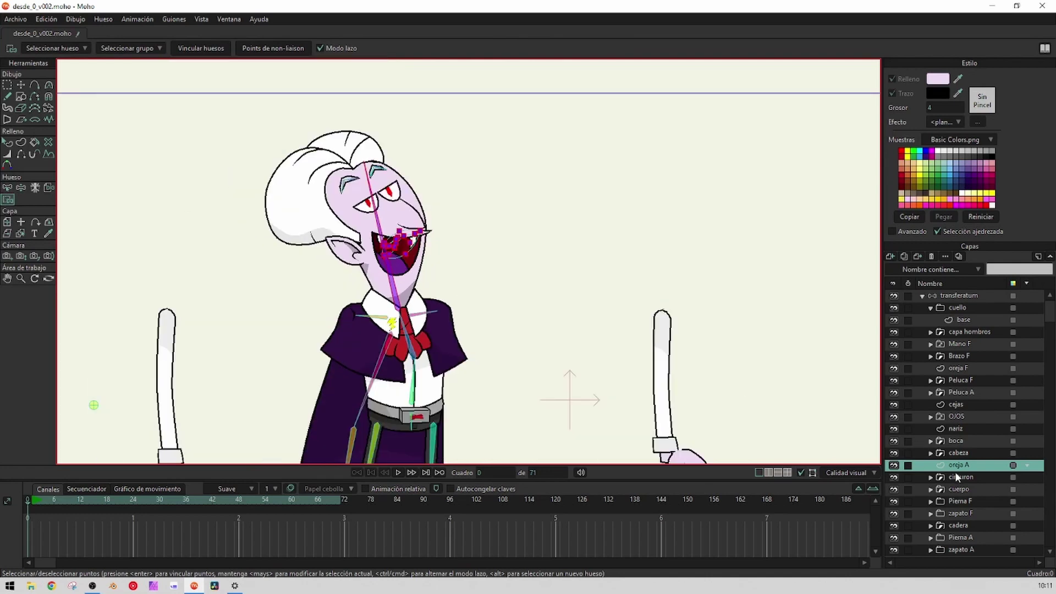
In the cinturon group's base layer, bind all belt points to hip bone B7
left_click_drag(540, 318, 554, 229)
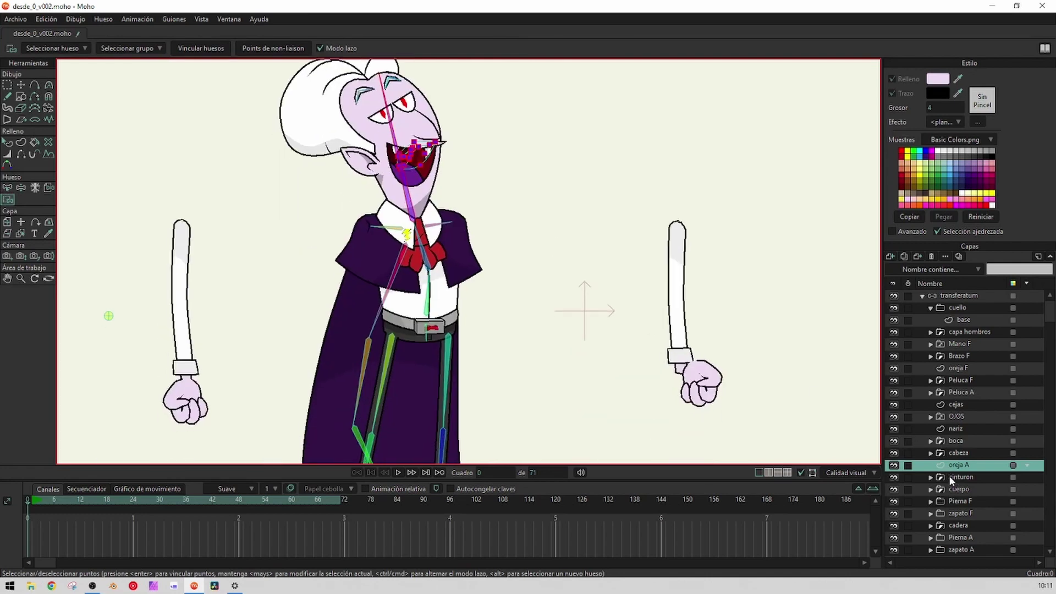
scroll(462, 281, "down", 1)
left_click_drag(451, 309, 459, 235)
scroll(459, 233, "up", 5)
scroll(460, 235, "down", 2)
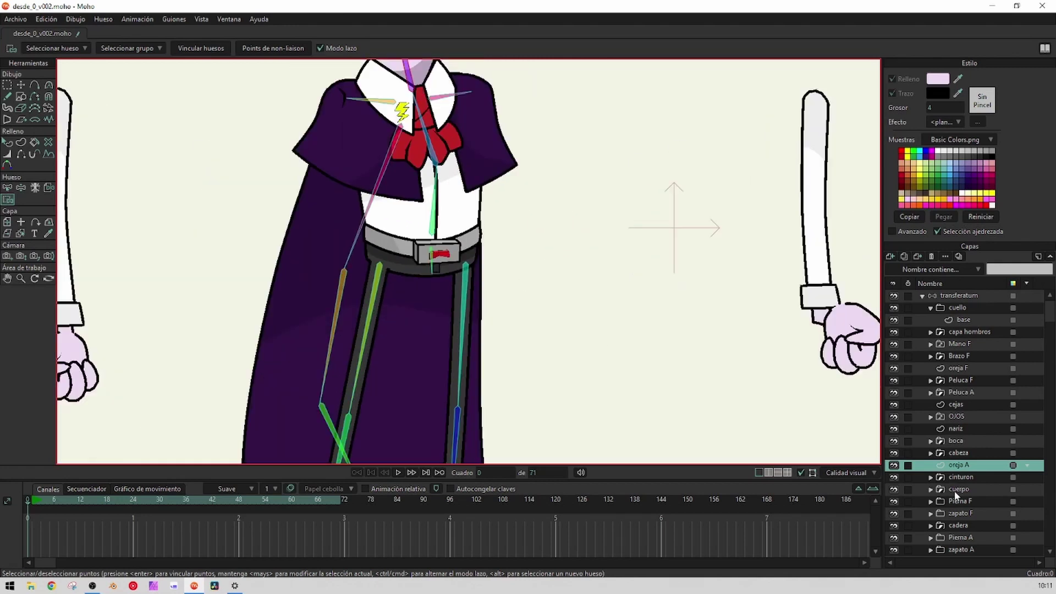
left_click(931, 477)
left_click(977, 513)
scroll(537, 306, "up", 2)
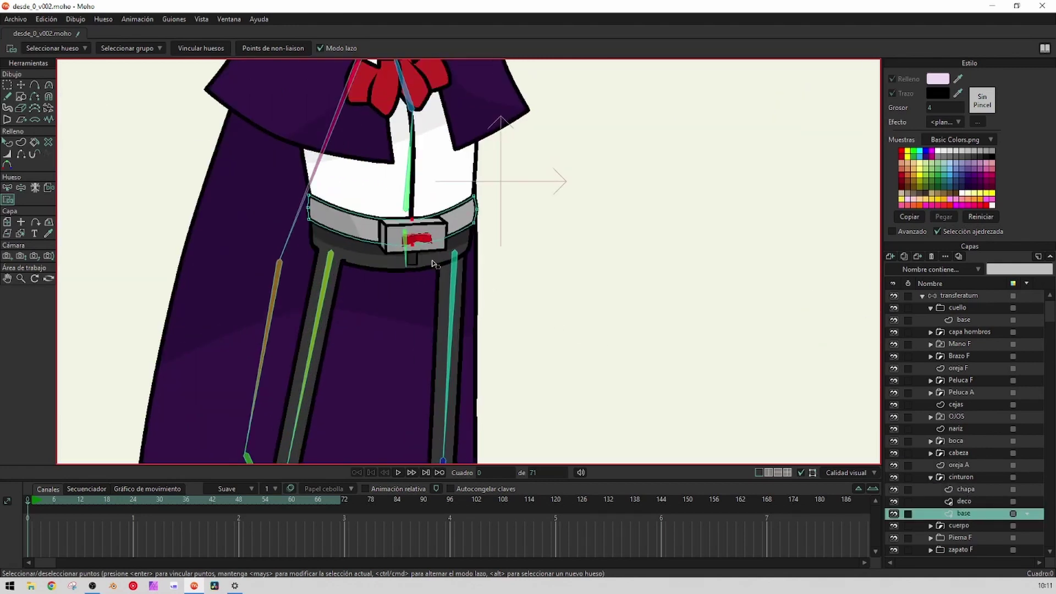
key("b")
left_click(405, 257)
scroll(406, 258, "down", 2)
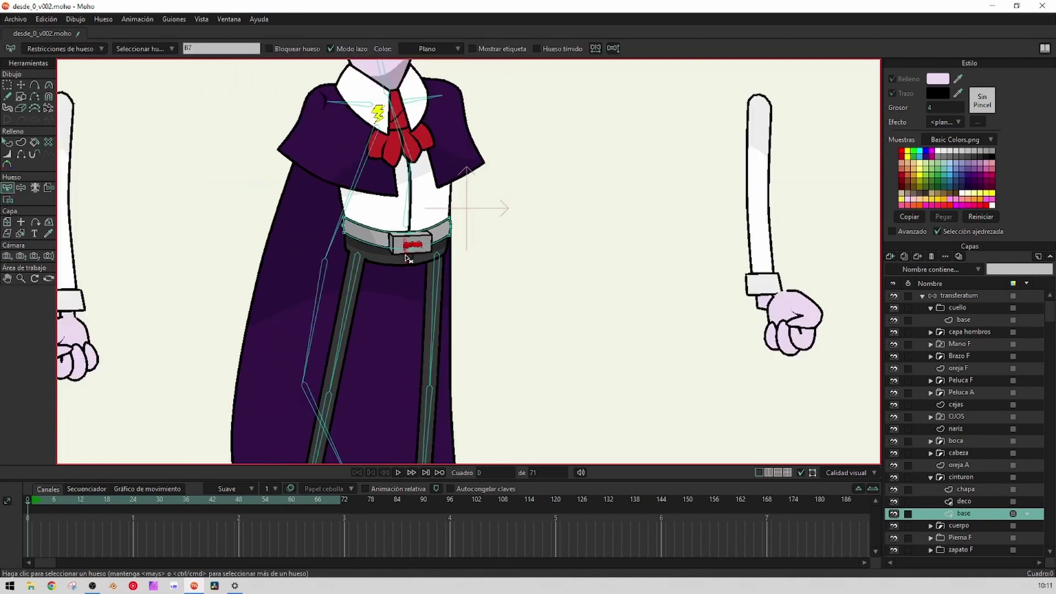
key("i")
mouse_move(460, 309)
left_mouse_down()
mouse_move(522, 203)
mouse_move(479, 332)
left_mouse_up()
left_click_drag(474, 285, 511, 314)
scroll(512, 316, "up", 2)
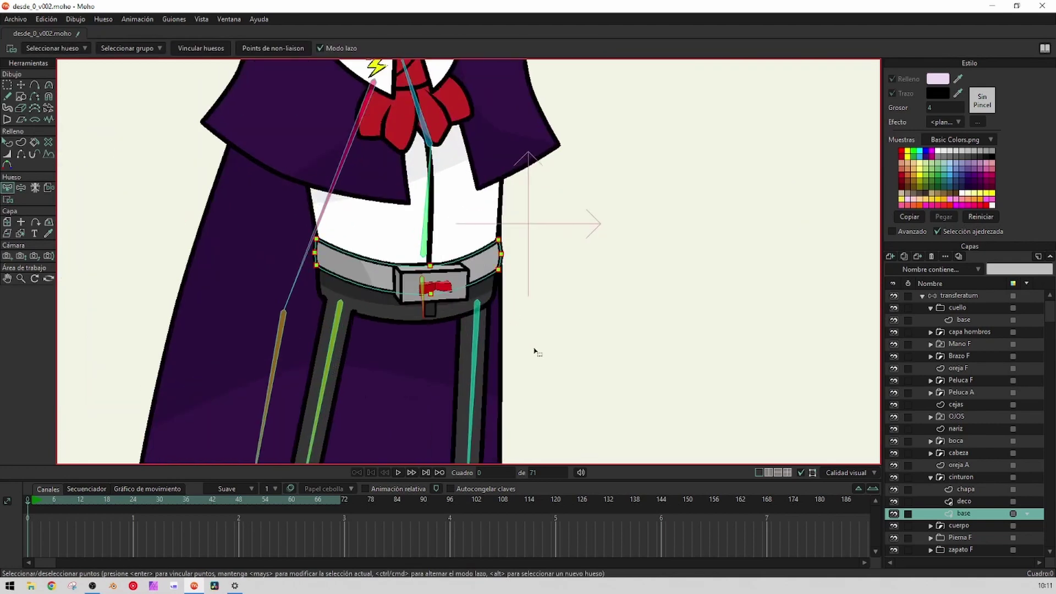
Bind the points of the cinturon group's deco and chapa layers to hip bone B7, then collapse the group
left_click(974, 502)
mouse_move(586, 377)
left_mouse_down()
mouse_move(377, 394)
mouse_move(556, 385)
mouse_move(515, 192)
mouse_move(385, 330)
left_mouse_up()
left_click(966, 490)
scroll(567, 379, "down", 2)
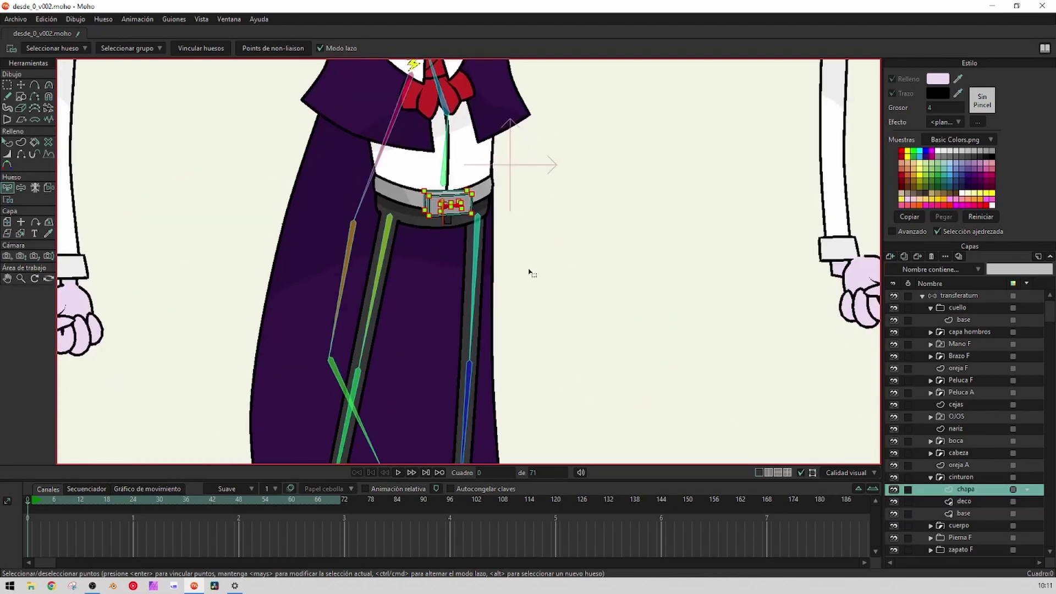
left_click(932, 477)
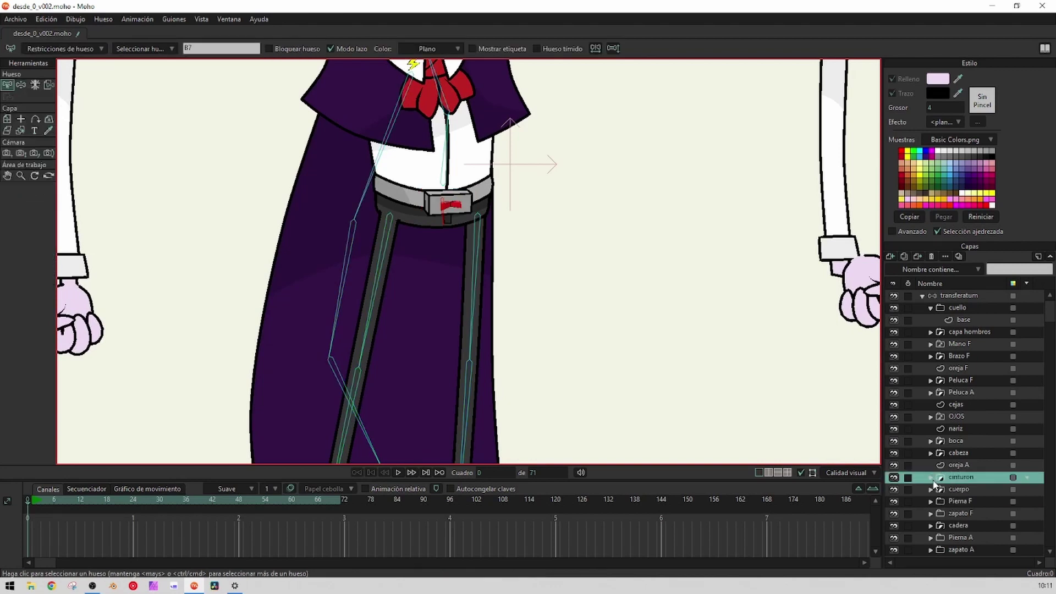
In the cuerpo group's base layer, bind the shoulder and chest outline points to upper torso bone B3
left_click(953, 490)
left_click(930, 490)
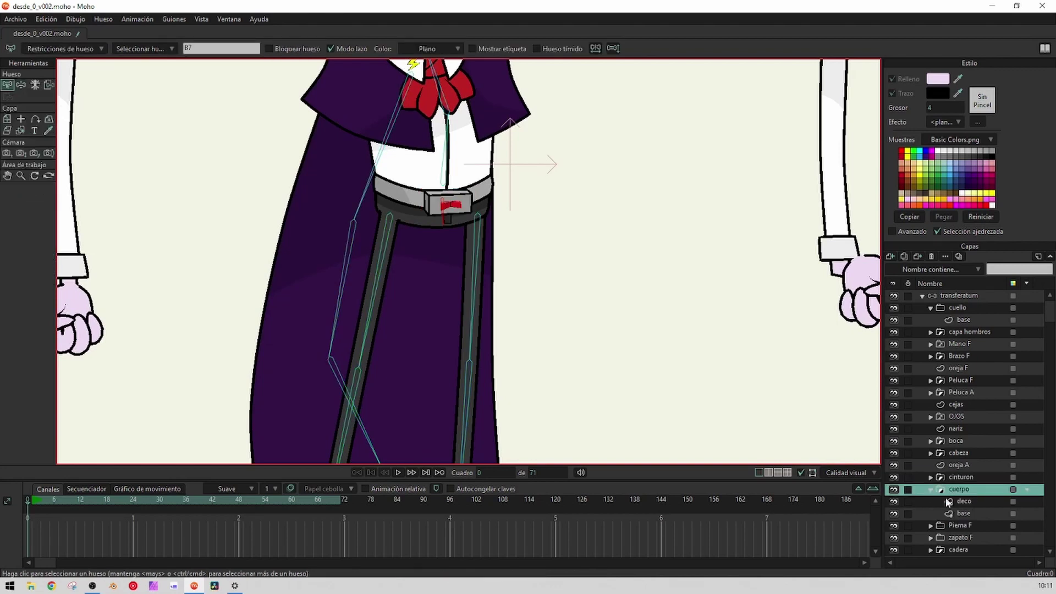
left_click(963, 513)
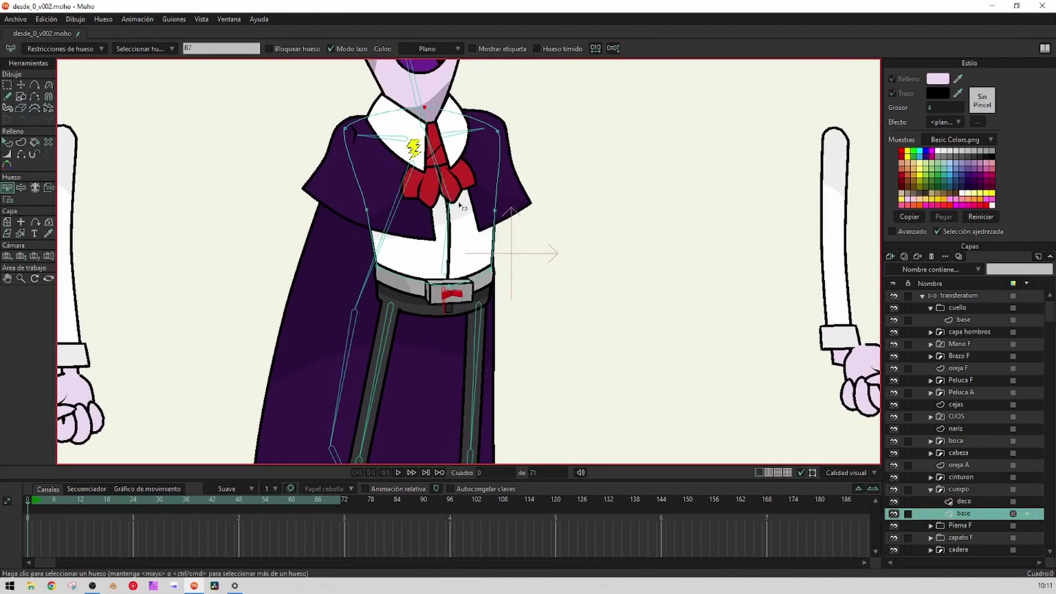
key("i")
mouse_move(630, 162)
left_mouse_down()
mouse_move(436, 90)
mouse_move(303, 153)
mouse_move(303, 180)
mouse_move(353, 217)
mouse_move(627, 195)
mouse_move(605, 175)
left_mouse_up()
key("Return")
left_click_drag(521, 266, 490, 201)
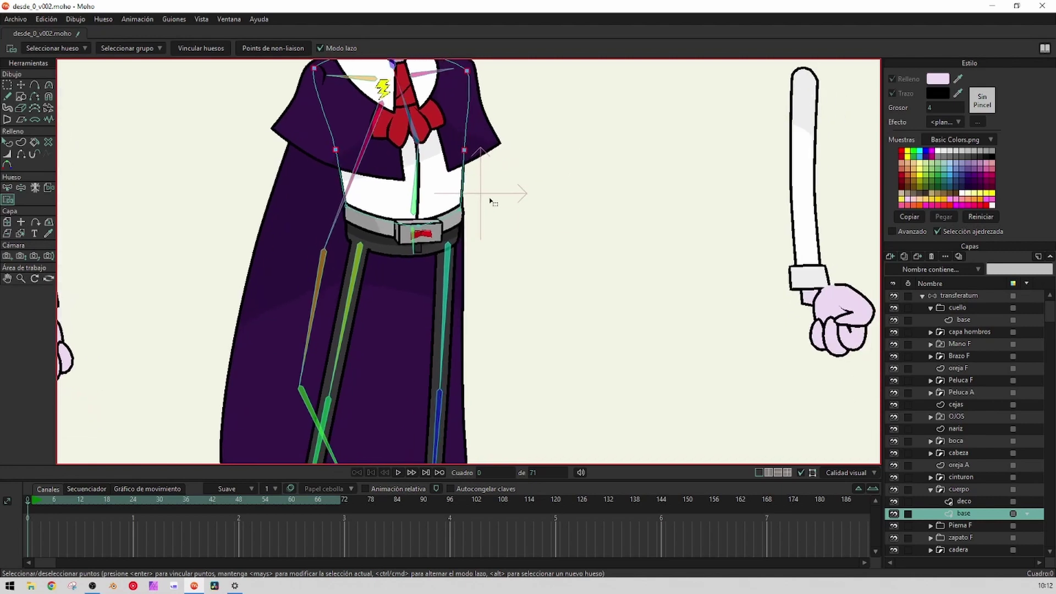
Bind the base layer's waist points along the belt to the lower torso bone just above the buckle
key("b")
left_click(416, 203)
key("i")
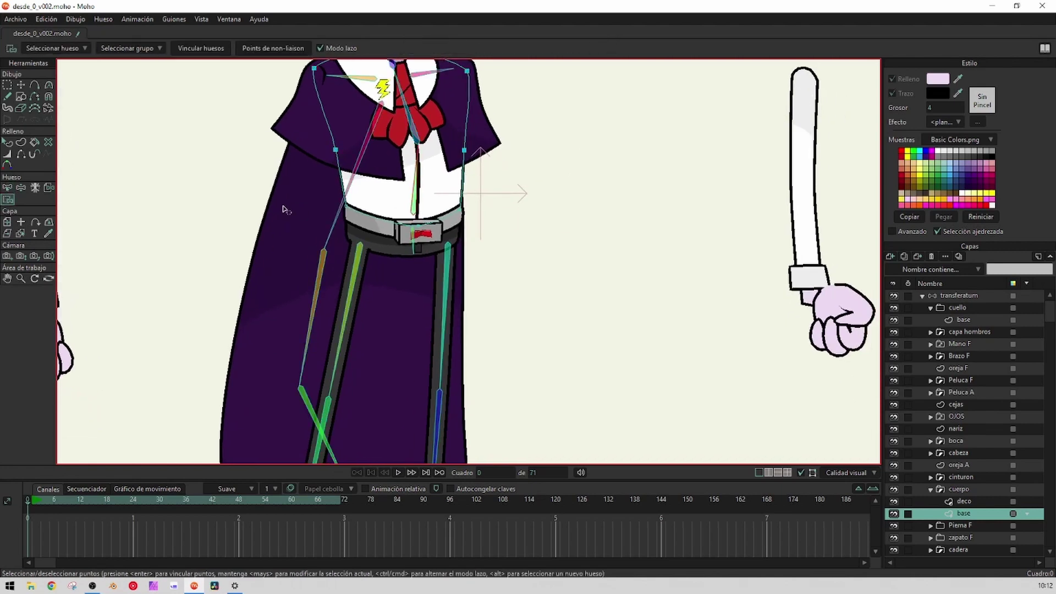
mouse_move(288, 201)
left_mouse_down()
mouse_move(463, 194)
mouse_move(402, 249)
mouse_move(290, 211)
left_mouse_up()
left_click_drag(290, 211, 282, 214)
key("Return")
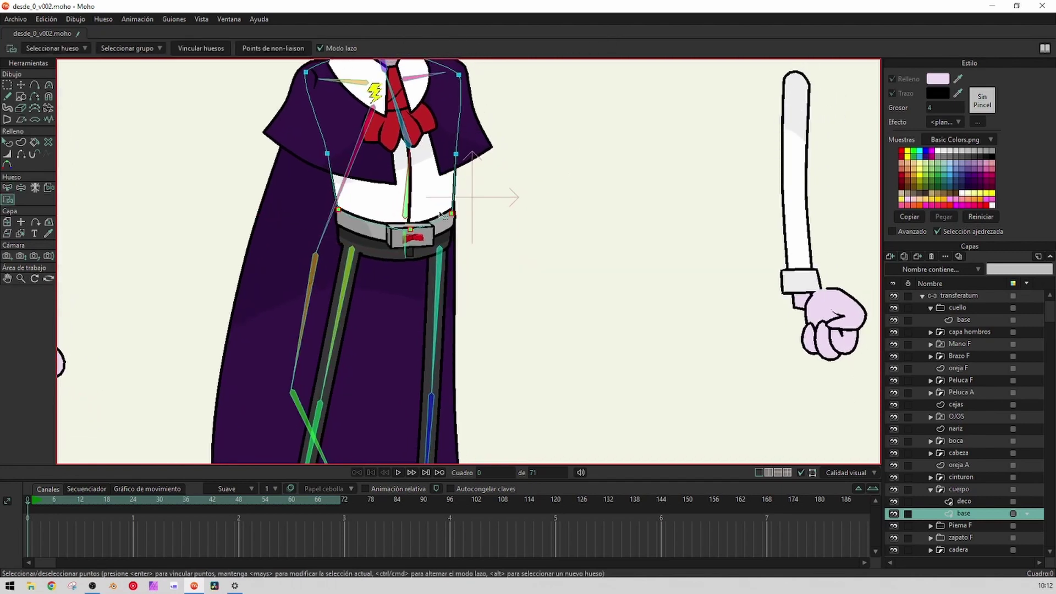
Test the torso deformation by manipulating the spine bones of the transferatum layer
left_click_drag(416, 232, 408, 266)
scroll(401, 271, "up", 2)
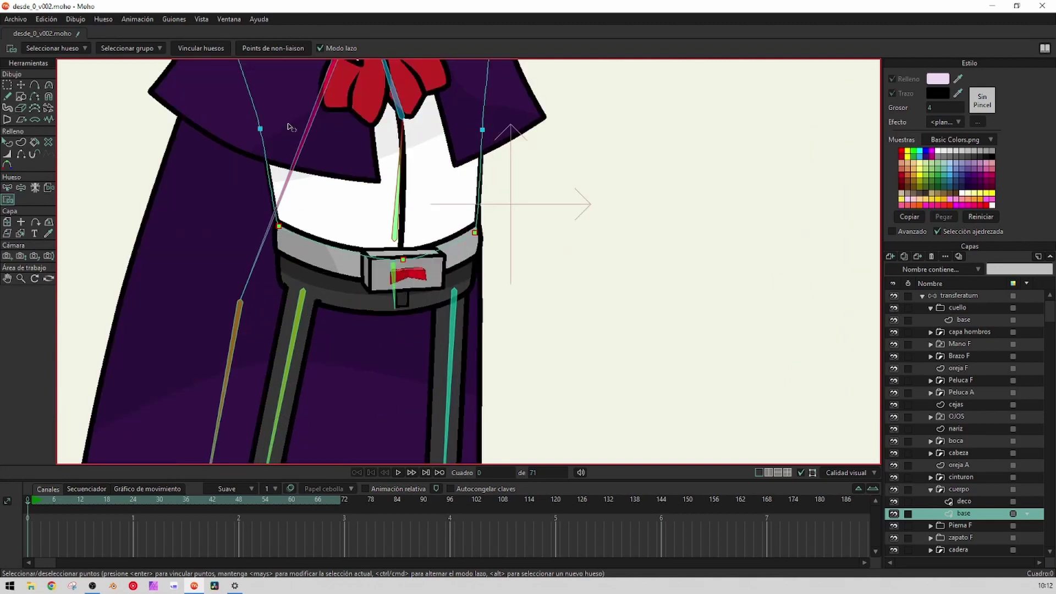
scroll(373, 117, "down", 3)
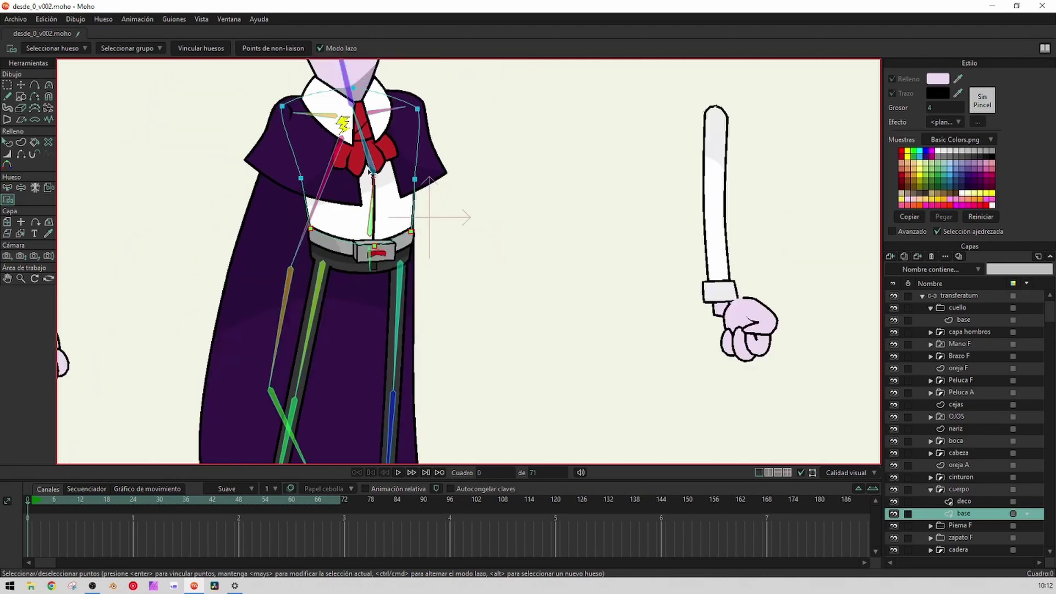
left_click_drag(388, 231, 391, 203)
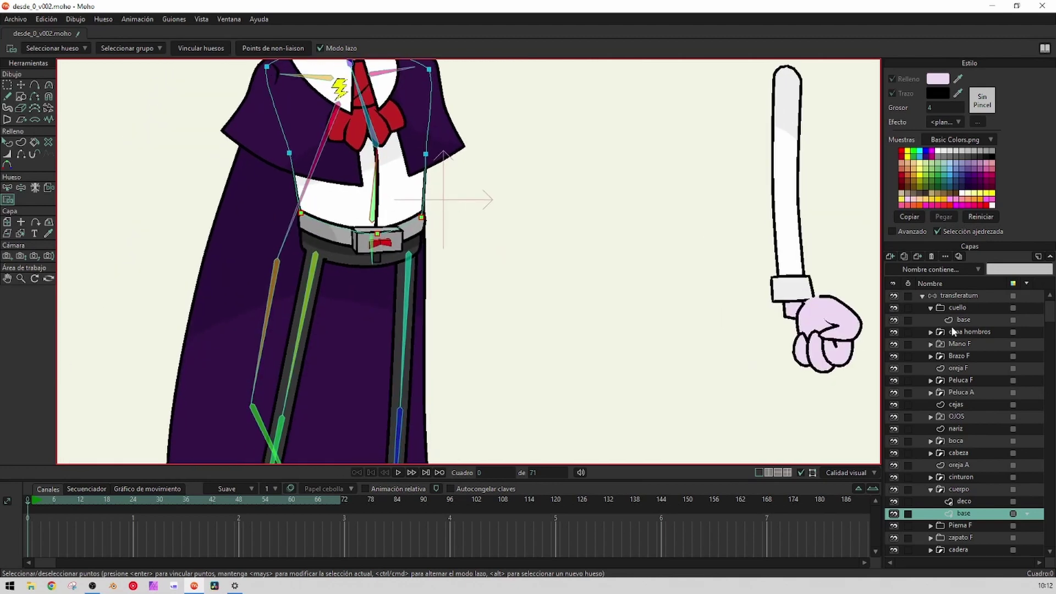
left_click(964, 298)
left_click(48, 84)
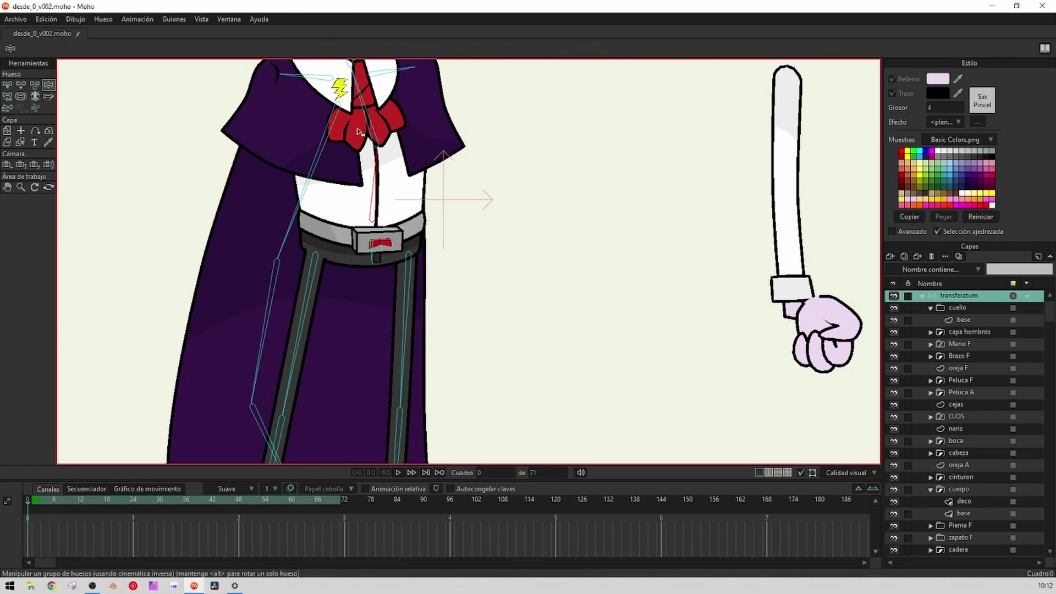
left_click_drag(359, 129, 315, 185)
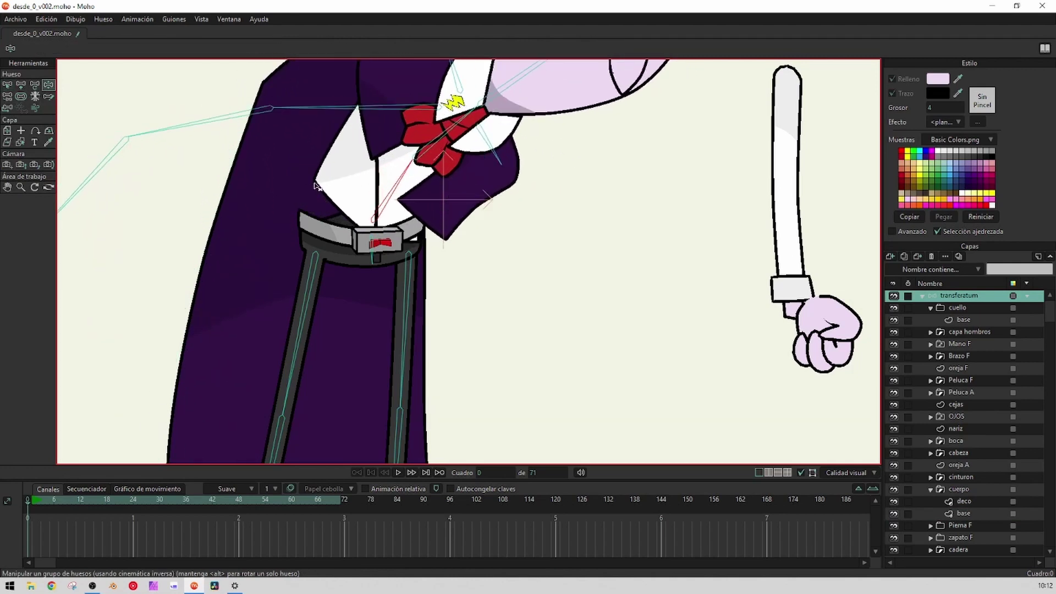
left_click(7, 85)
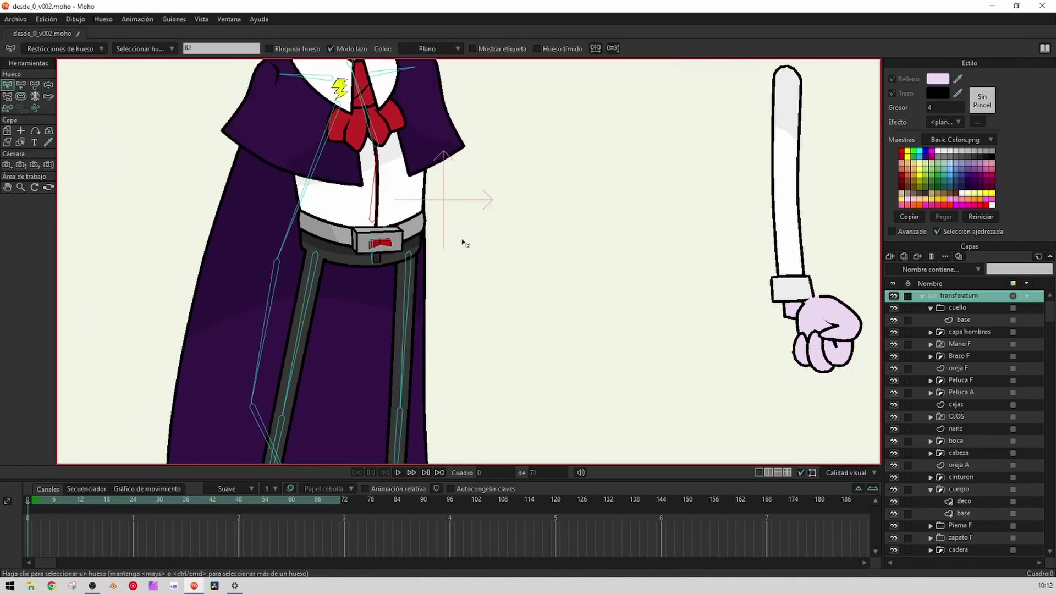
In the cuerpo group's base layer, bind the waist points along the belt to the hip bone at the buckle
left_click(998, 513)
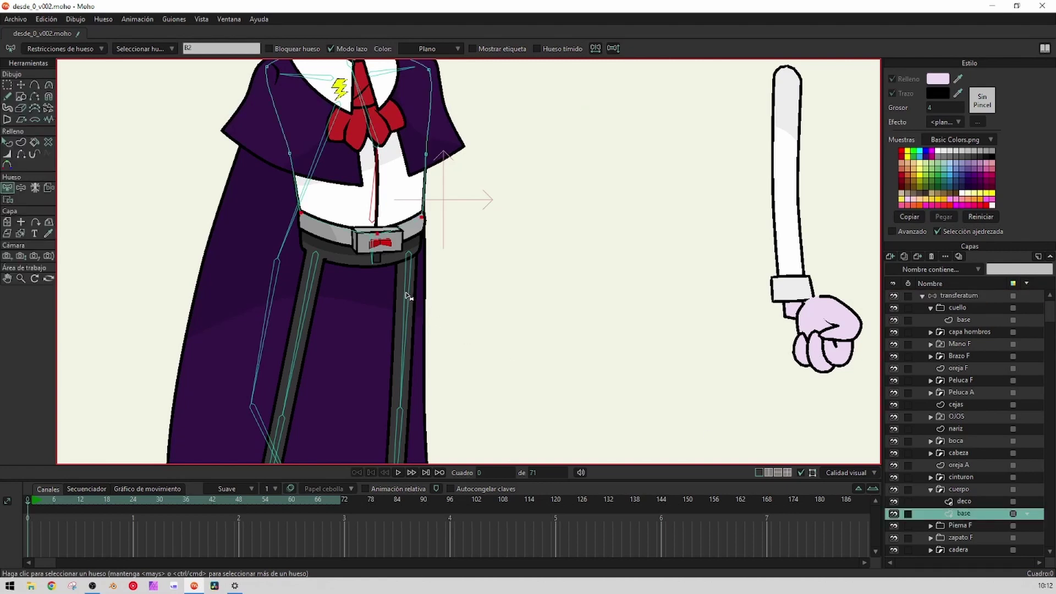
left_click(369, 254)
key("i")
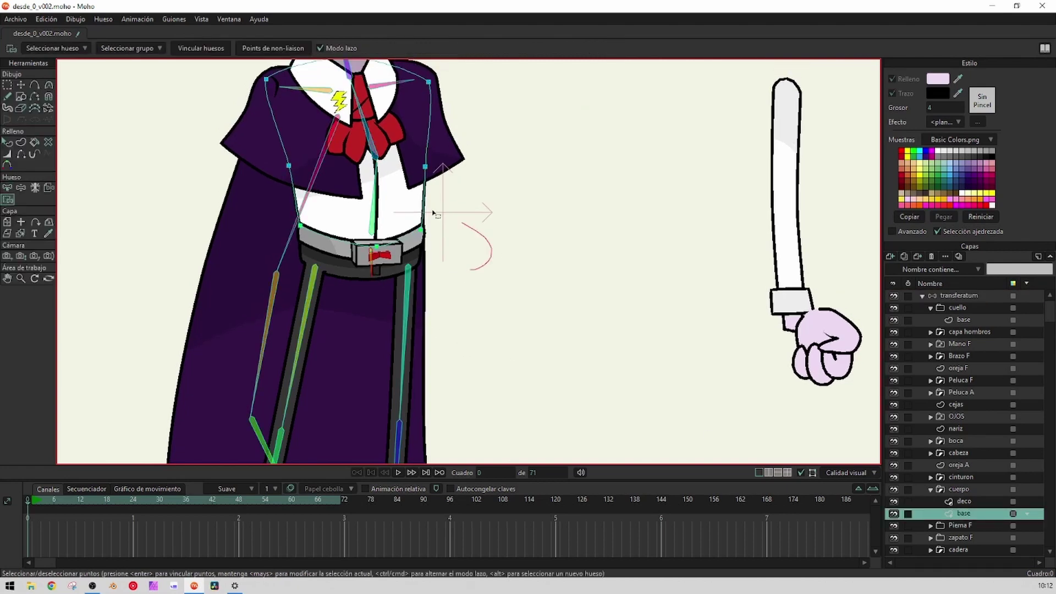
scroll(443, 275, "up", 4)
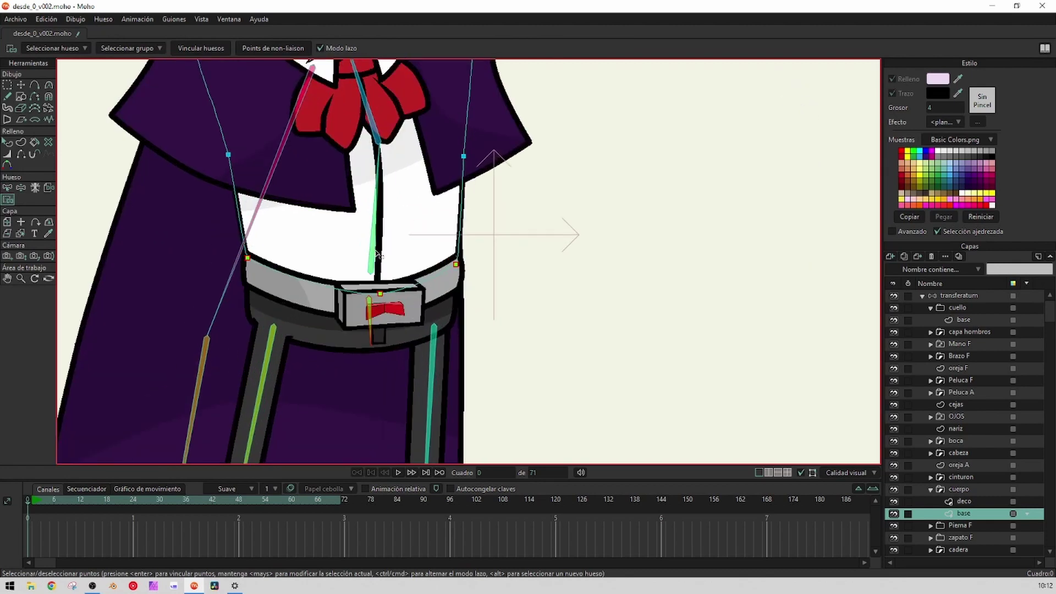
Bind the base layer's chest side points to lower torso bone B2
key("z")
left_click(399, 247)
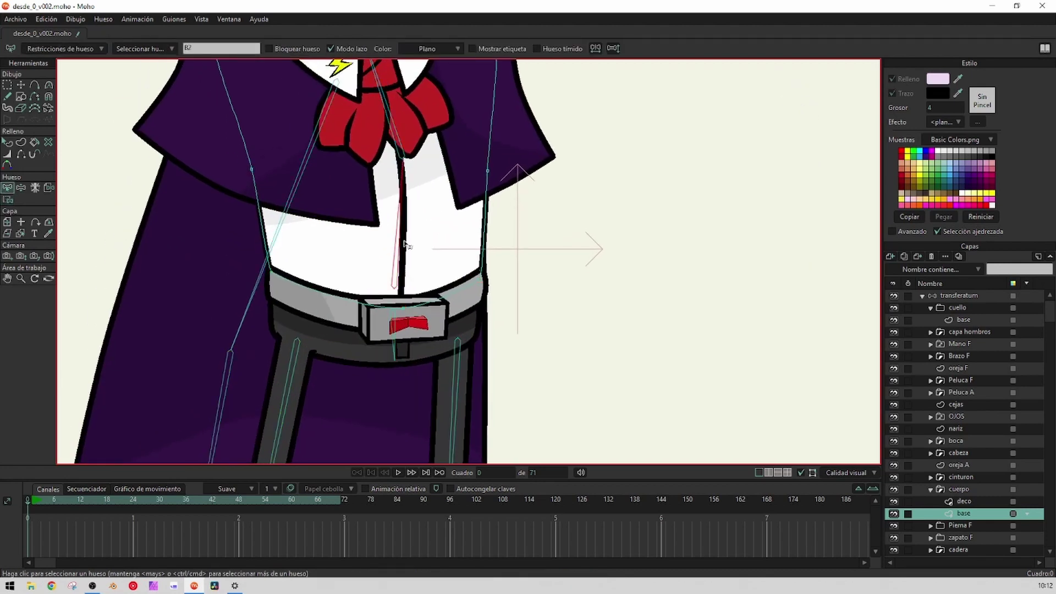
key("i")
mouse_move(413, 226)
left_mouse_down()
mouse_move(441, 151)
mouse_move(347, 207)
mouse_move(440, 203)
mouse_move(468, 335)
left_mouse_up()
Bind the base layer's shoulder and neck points to upper torso bone B3
key("z")
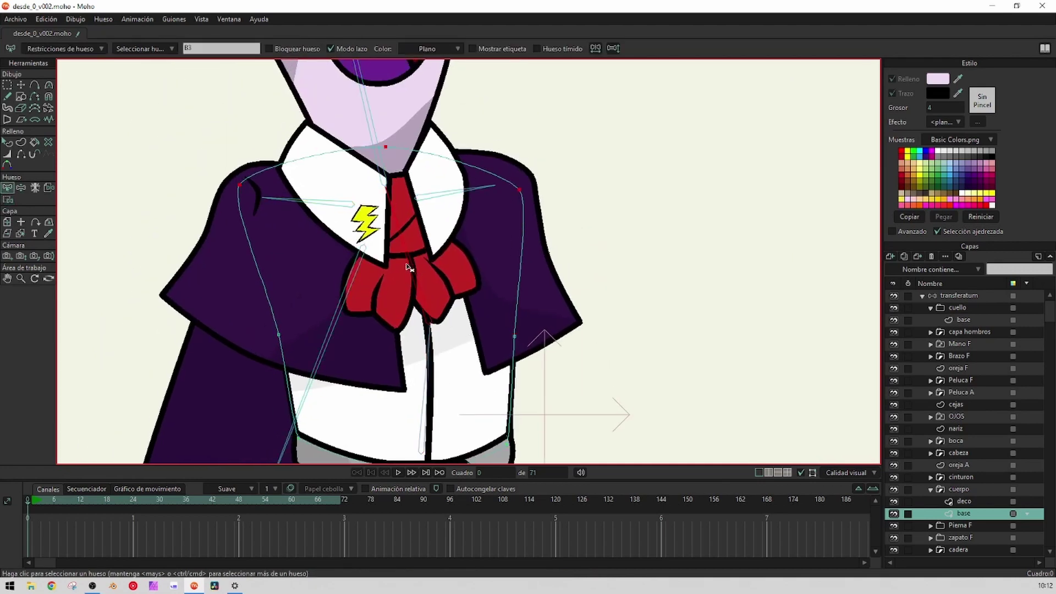
key("i")
mouse_move(671, 205)
left_mouse_down()
mouse_move(585, 155)
mouse_move(535, 295)
mouse_move(298, 96)
left_mouse_up()
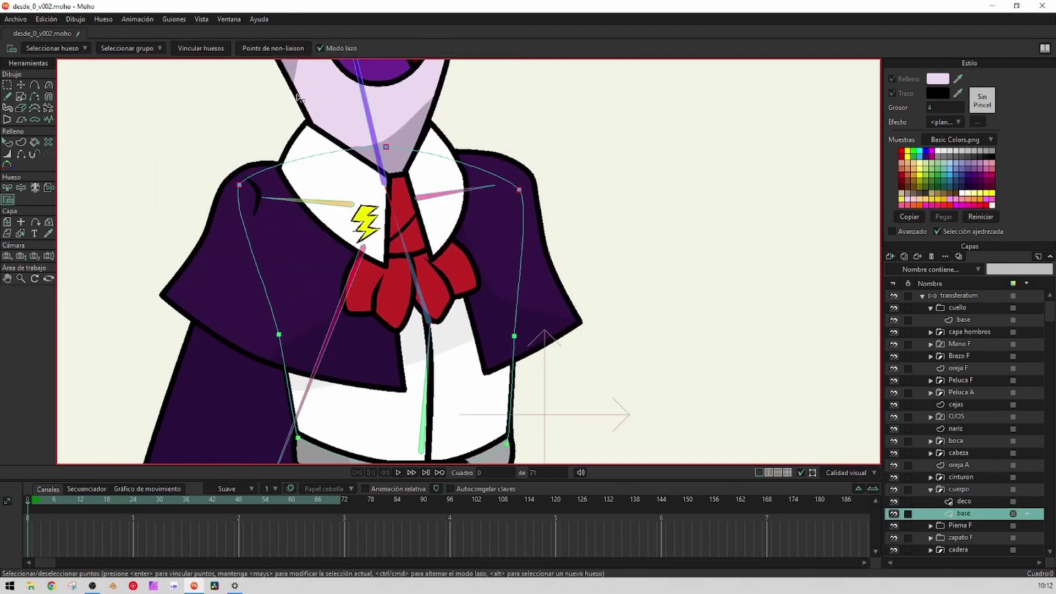
scroll(468, 243, "down", 3)
Test the rebound torso by bending the upper body with the bones of the transferatum layer
left_click(960, 295)
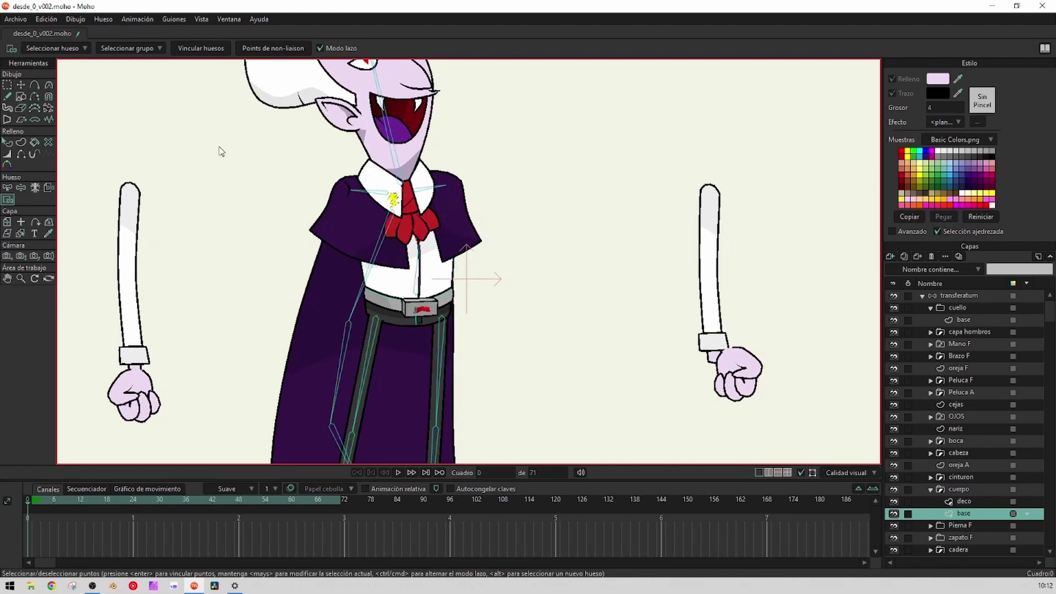
left_click(49, 85)
left_click_drag(409, 215, 380, 147)
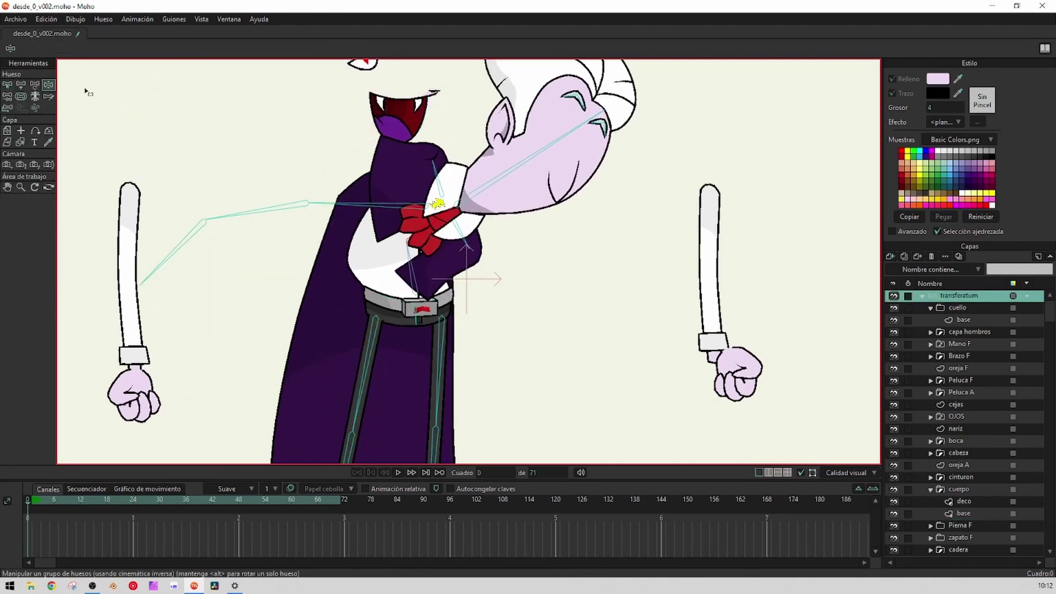
left_click(7, 84)
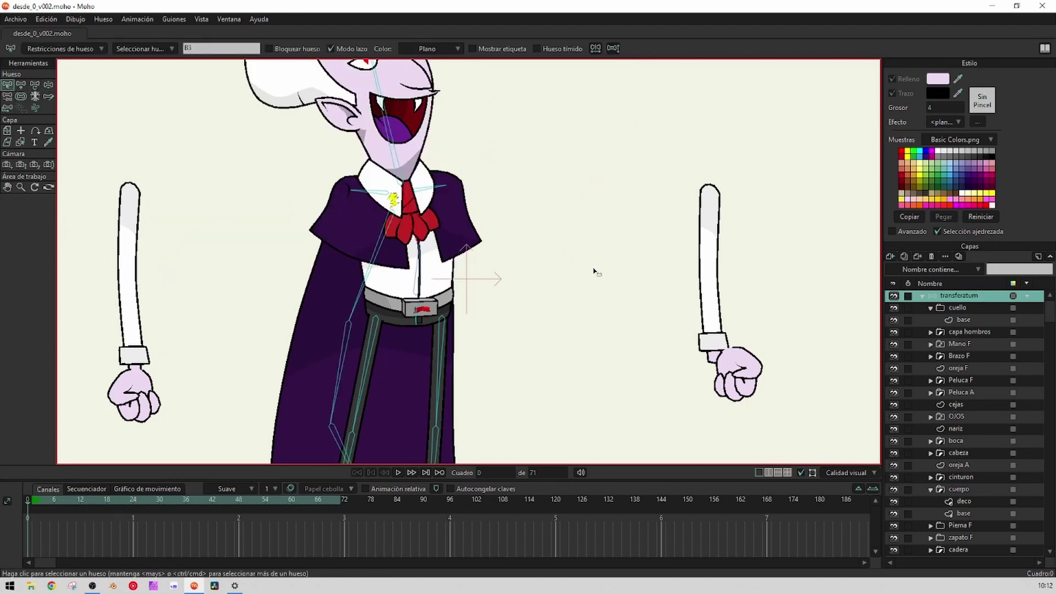
In the cuerpo group's deco layer, bind the points of the upper chest shadow to upper torso bone B3
left_click(964, 502)
scroll(443, 291, "up", 2)
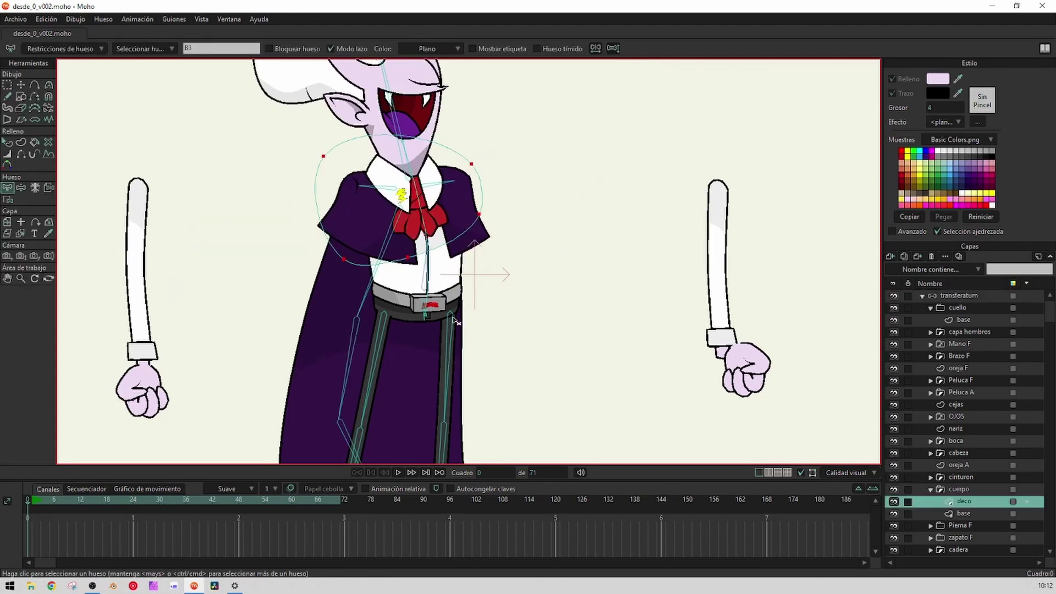
scroll(443, 292, "up", 1)
scroll(444, 292, "up", 1)
scroll(406, 230, "up", 1)
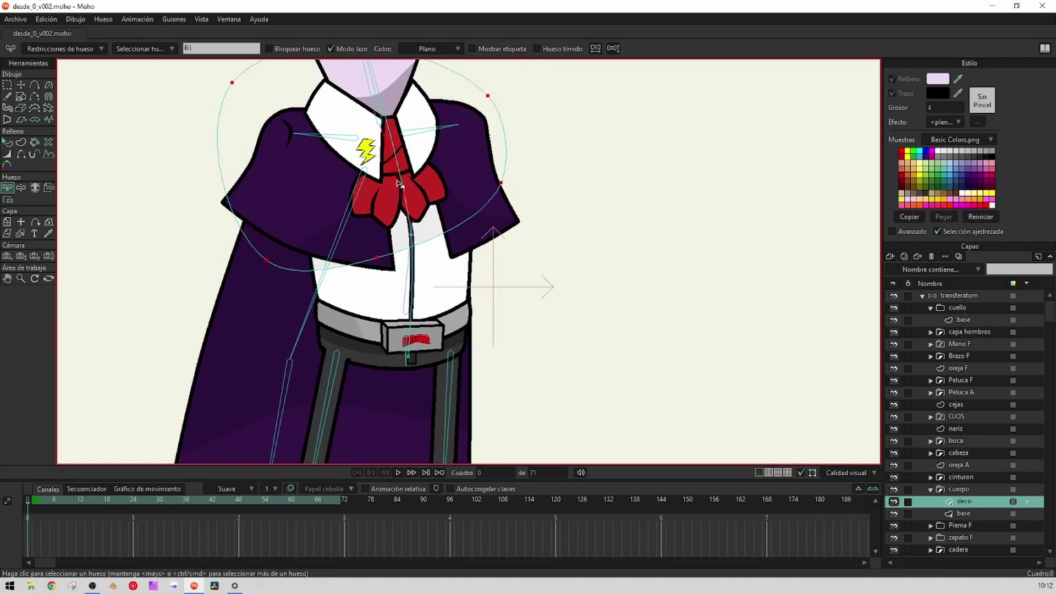
scroll(398, 183, "down", 2)
key("i")
mouse_move(537, 257)
left_mouse_down()
mouse_move(575, 179)
mouse_move(555, 287)
left_mouse_up()
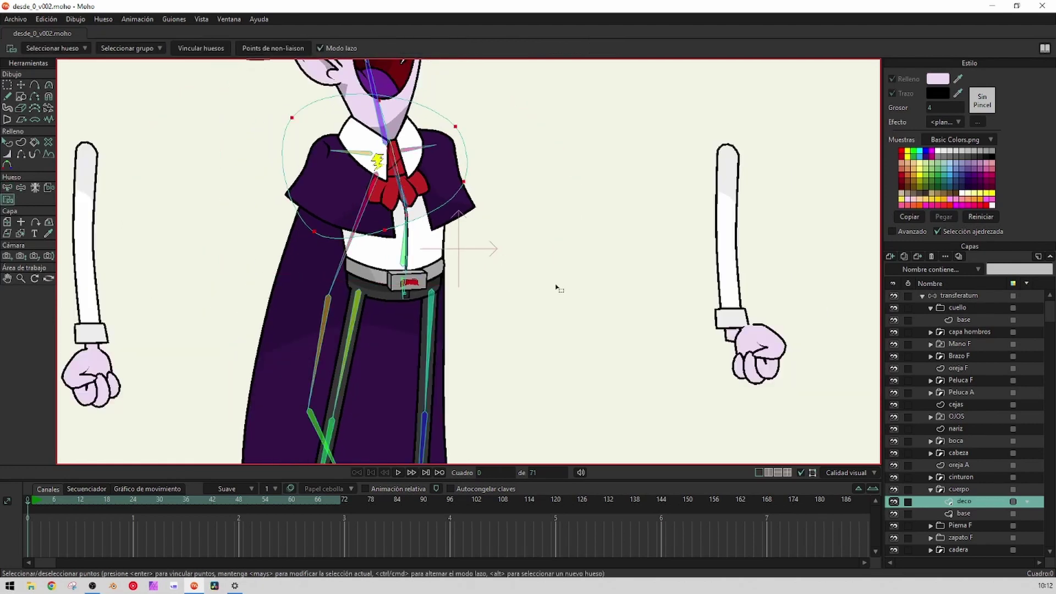
scroll(401, 250, "up", 2)
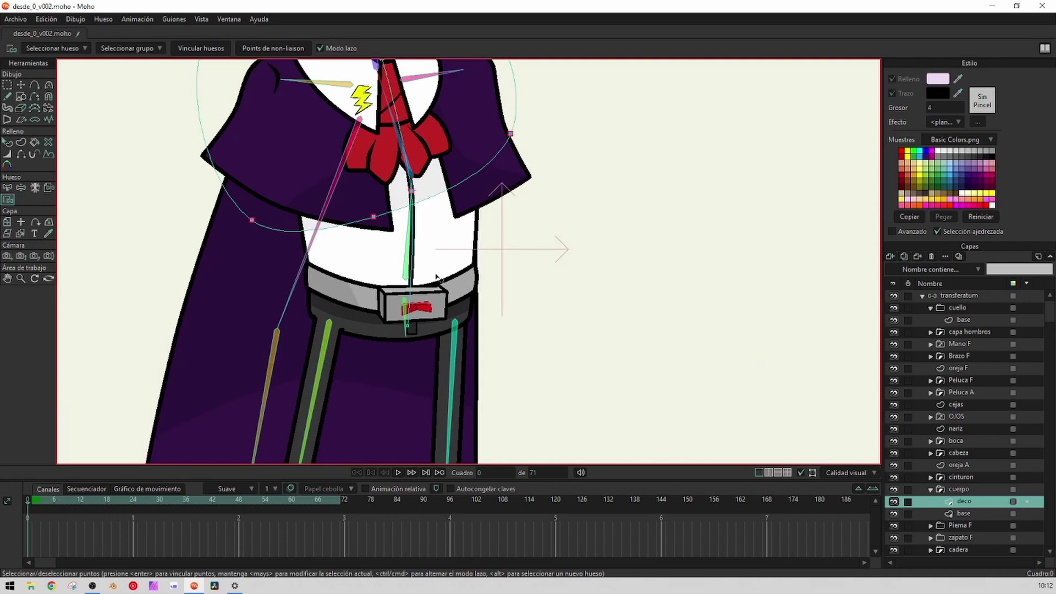
scroll(436, 281, "down", 2)
scroll(413, 273, "up", 2)
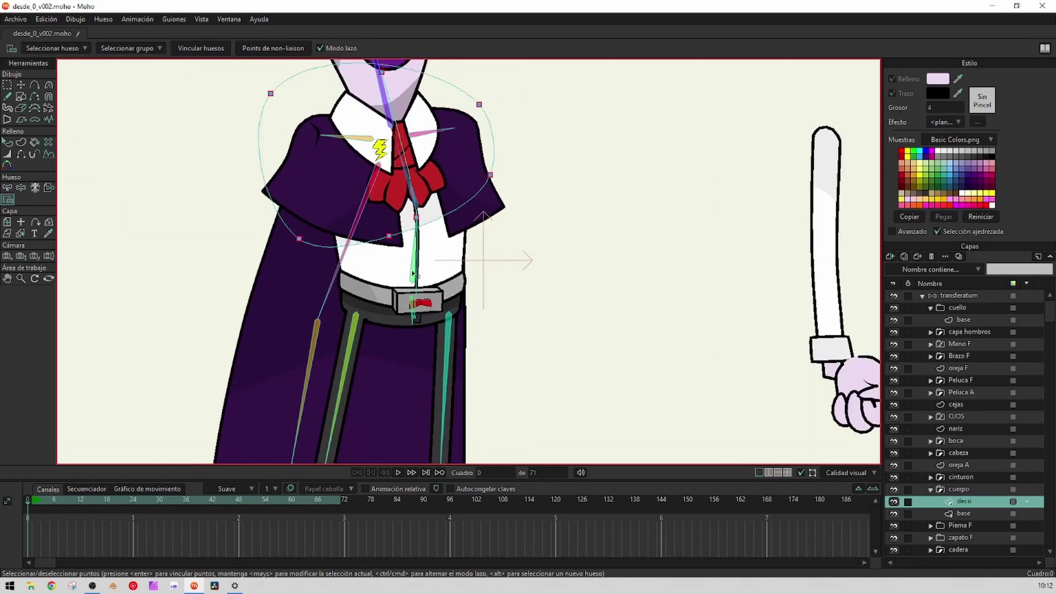
Bind the deco layer's shirt centre-line points to lower torso bone B2, and collapse the cuerpo group
key("b")
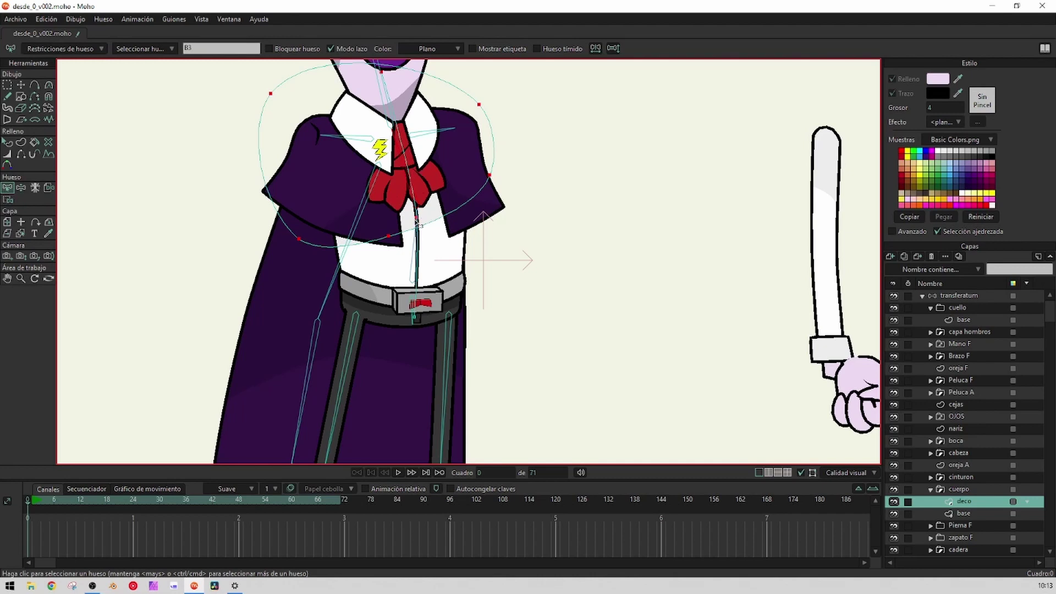
scroll(428, 269, "up", 1)
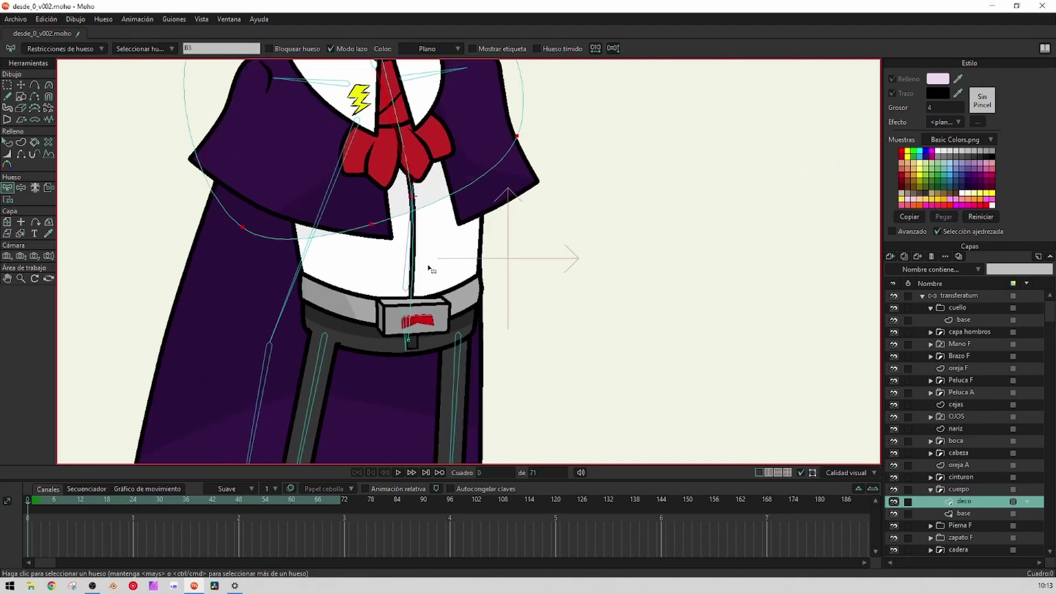
left_click_drag(418, 255, 417, 237)
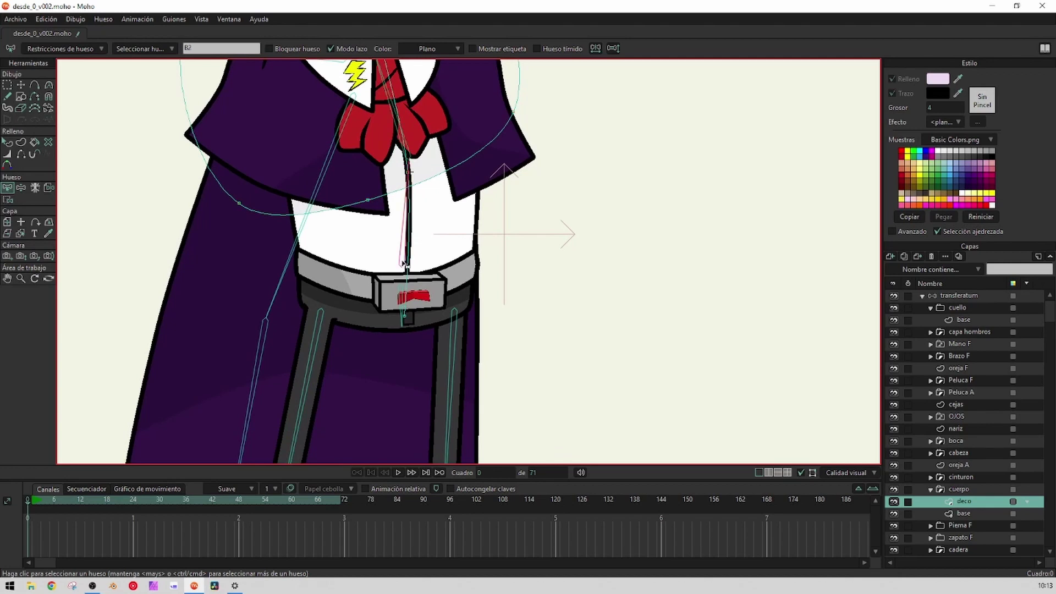
key("i")
left_click_drag(401, 328, 403, 328)
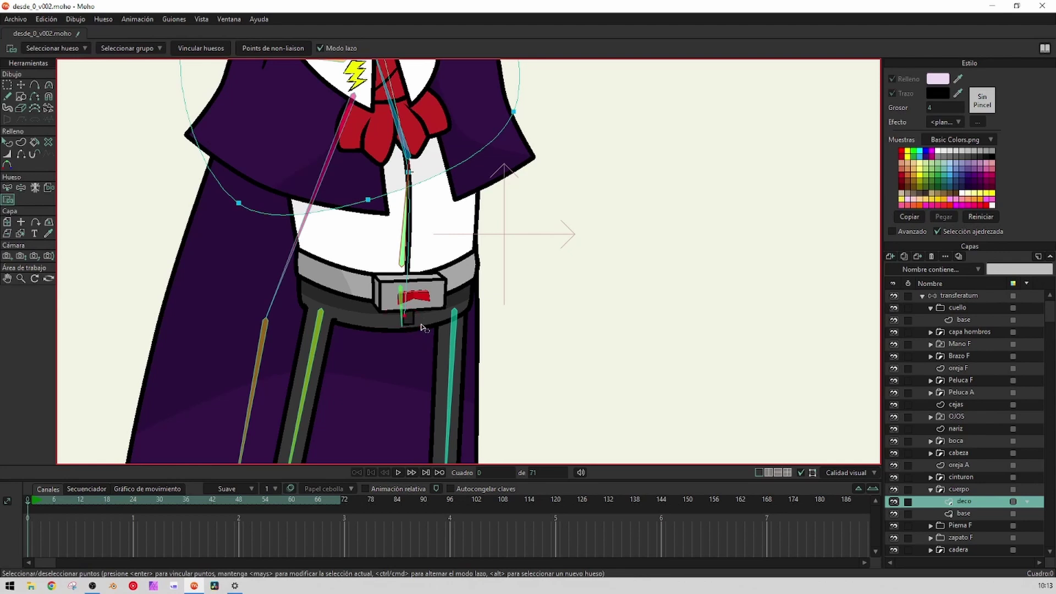
scroll(394, 235, "up", 3)
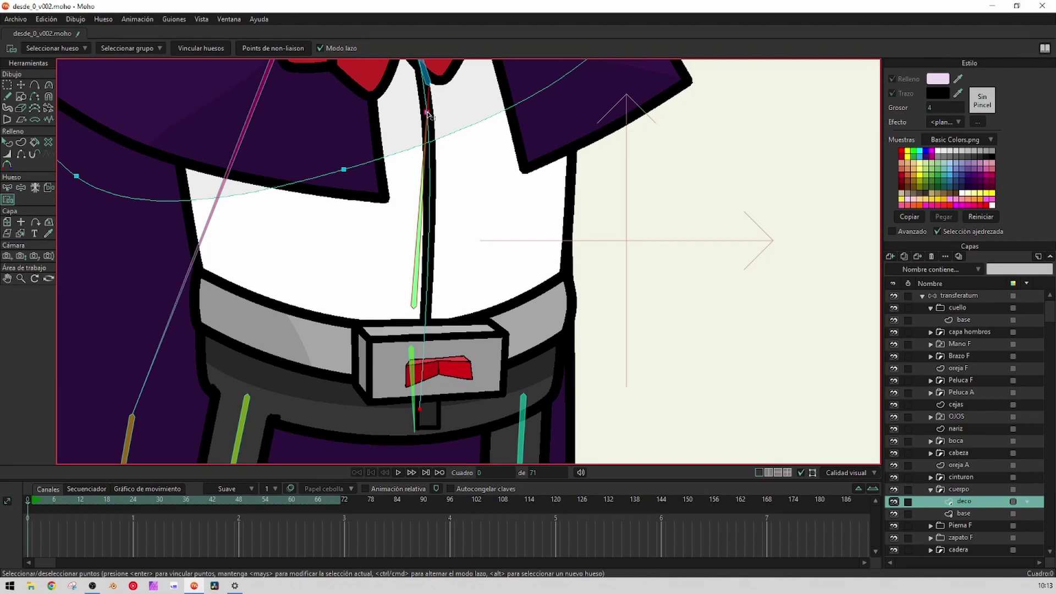
scroll(437, 202, "down", 3)
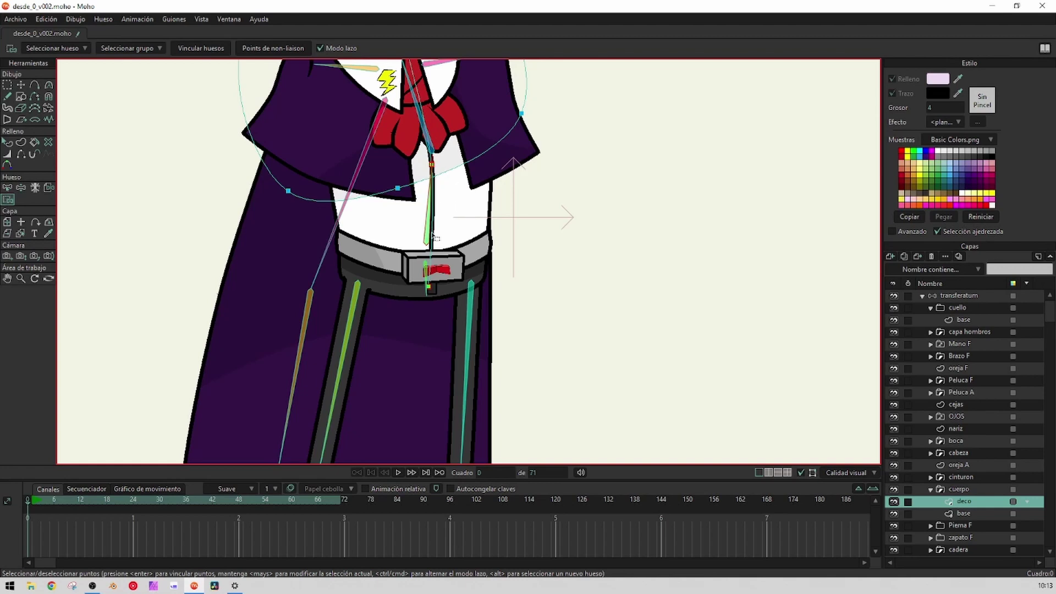
left_click(932, 491)
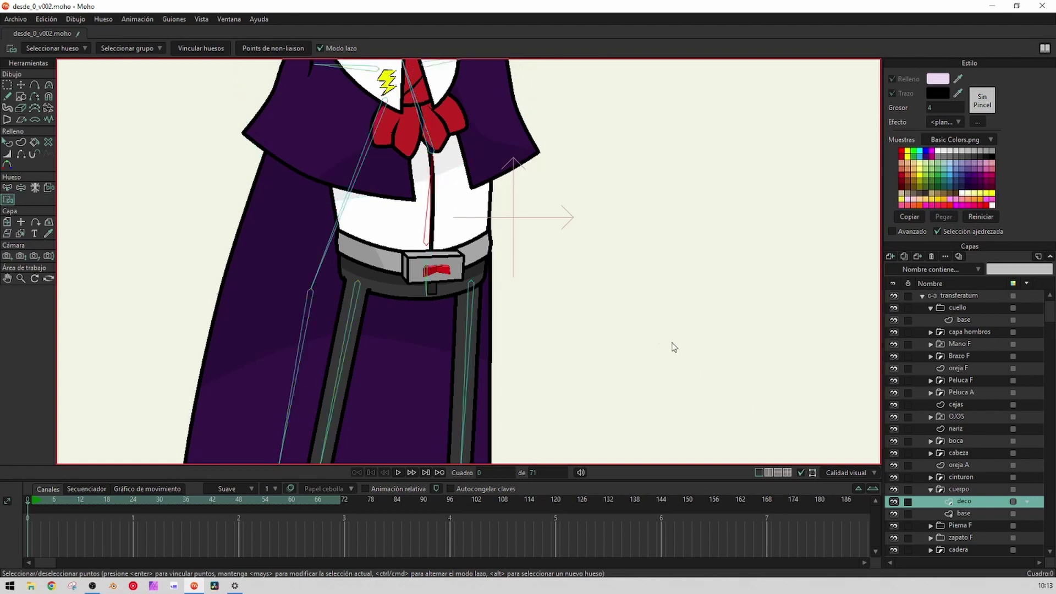
In the Pierna F group's base layer, move the two knee points down the leg to line up with the knee joint
scroll(644, 346, "down", 3)
scroll(674, 366, "up", 1)
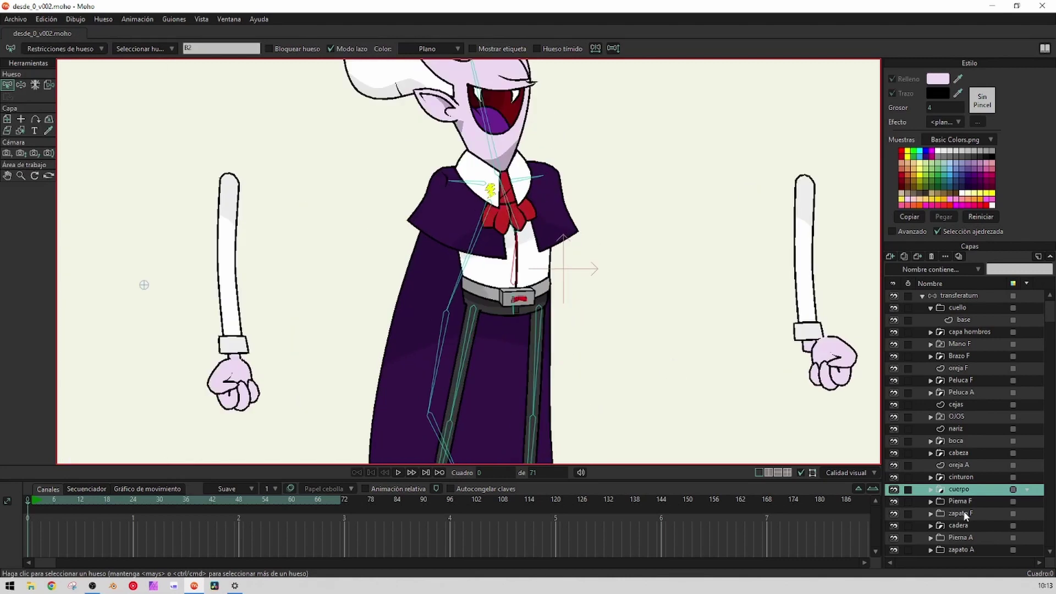
left_click_drag(672, 323, 557, 182)
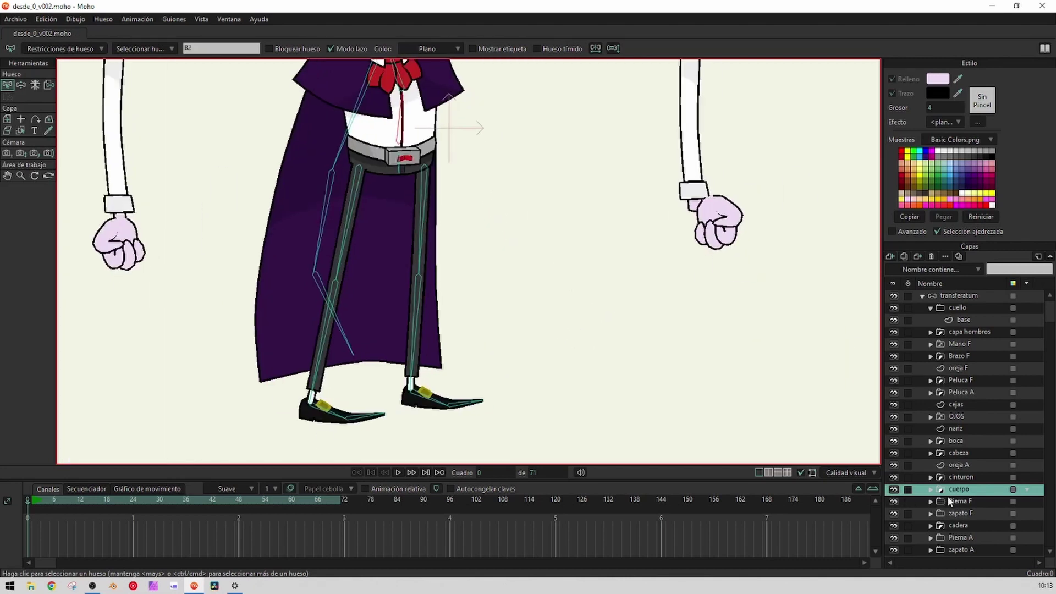
left_click(942, 501)
left_click(931, 501)
left_click(972, 517)
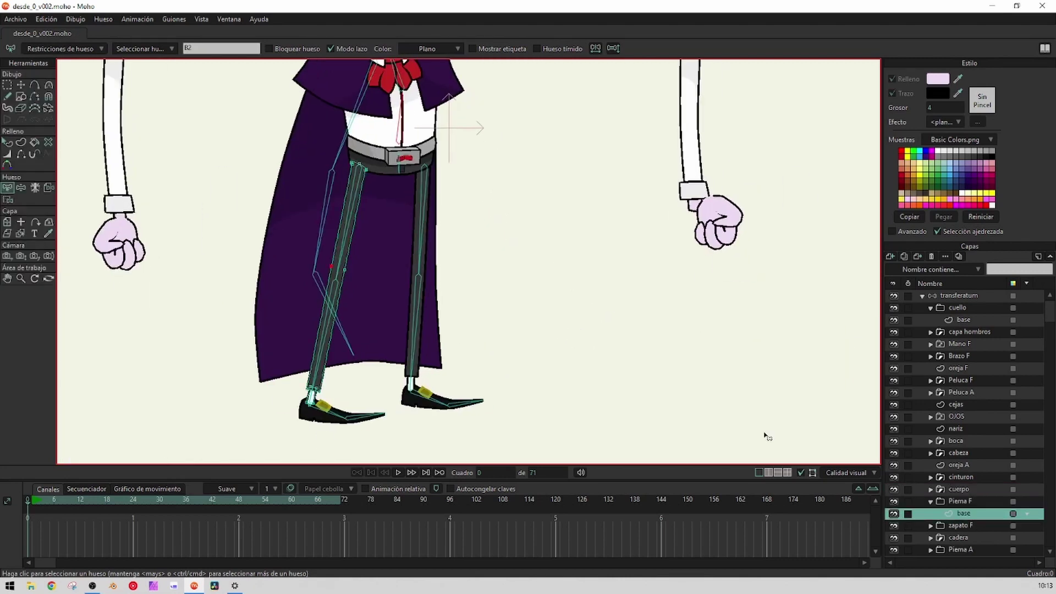
scroll(448, 278, "up", 2)
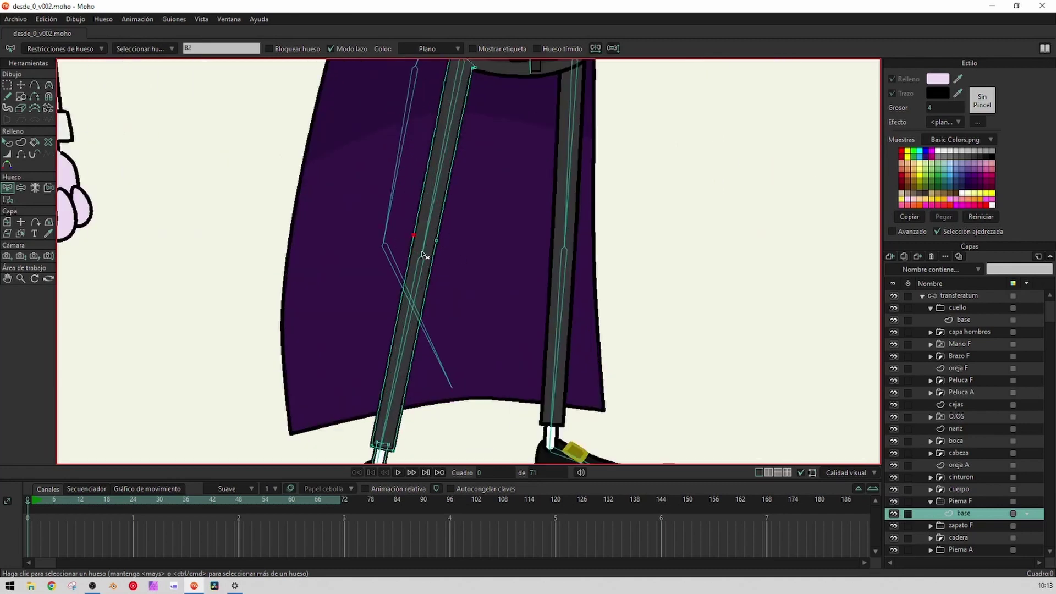
scroll(418, 253, "down", 3)
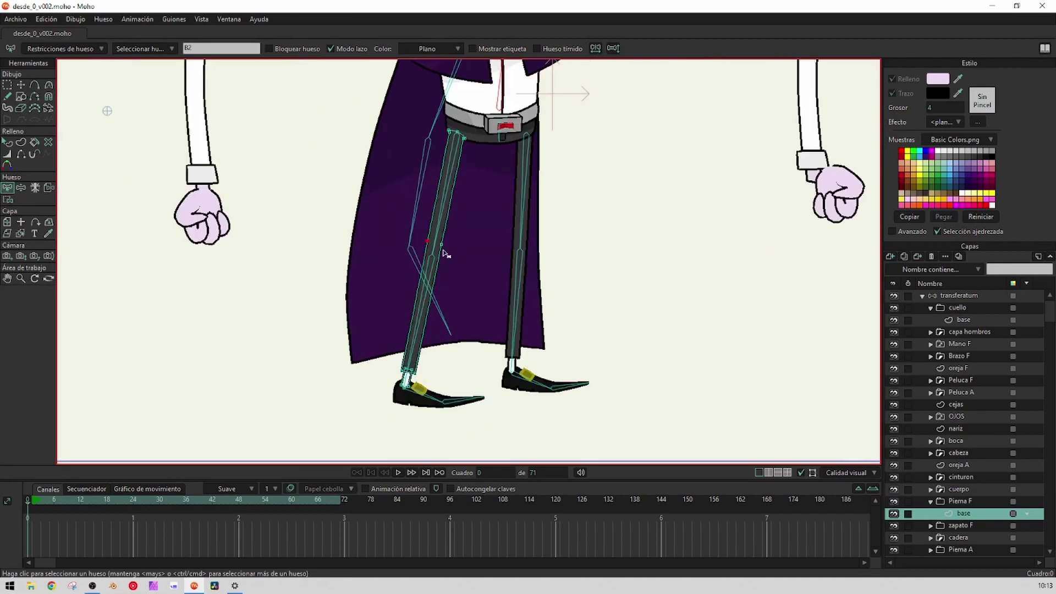
scroll(446, 262, "up", 2)
scroll(445, 262, "up", 2)
key("t")
scroll(478, 240, "up", 2)
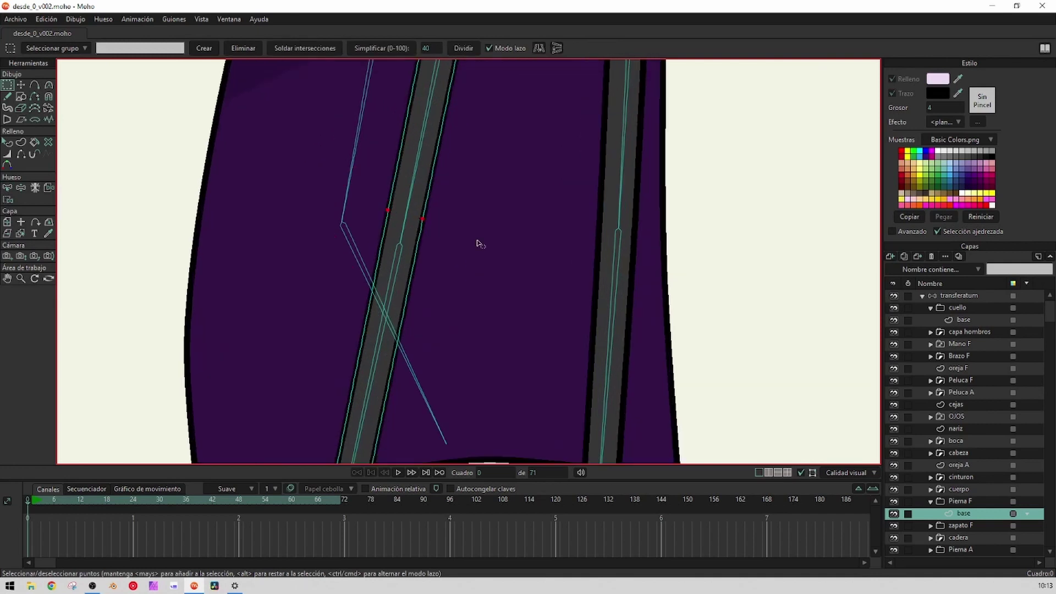
left_click_drag(473, 254, 467, 272)
scroll(467, 273, "down", 3)
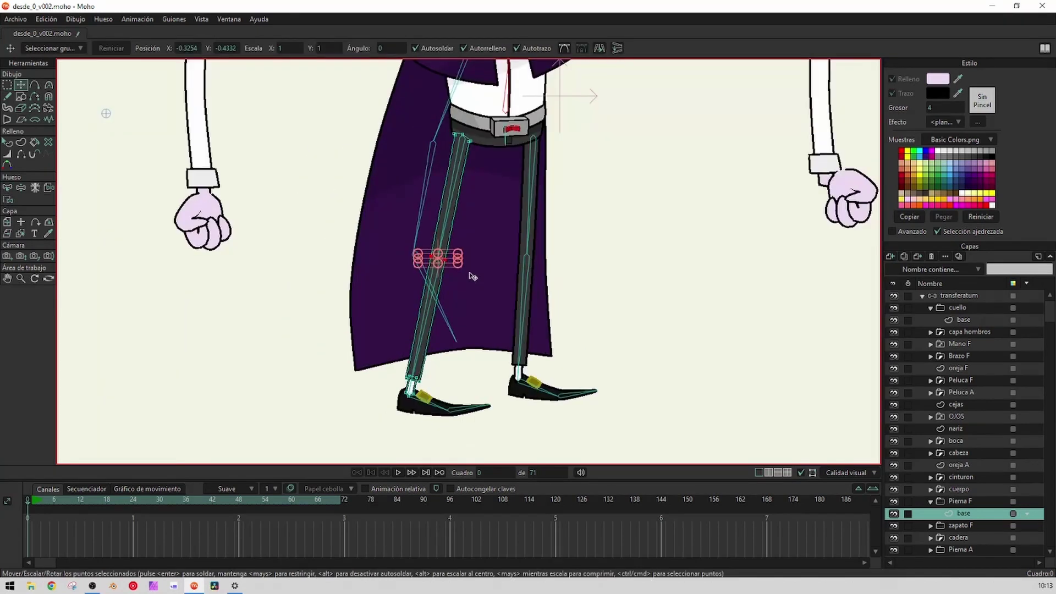
Bind the hip and knee points of the Pierna F group's base layer to thigh bone B12
key("b")
left_click(440, 220)
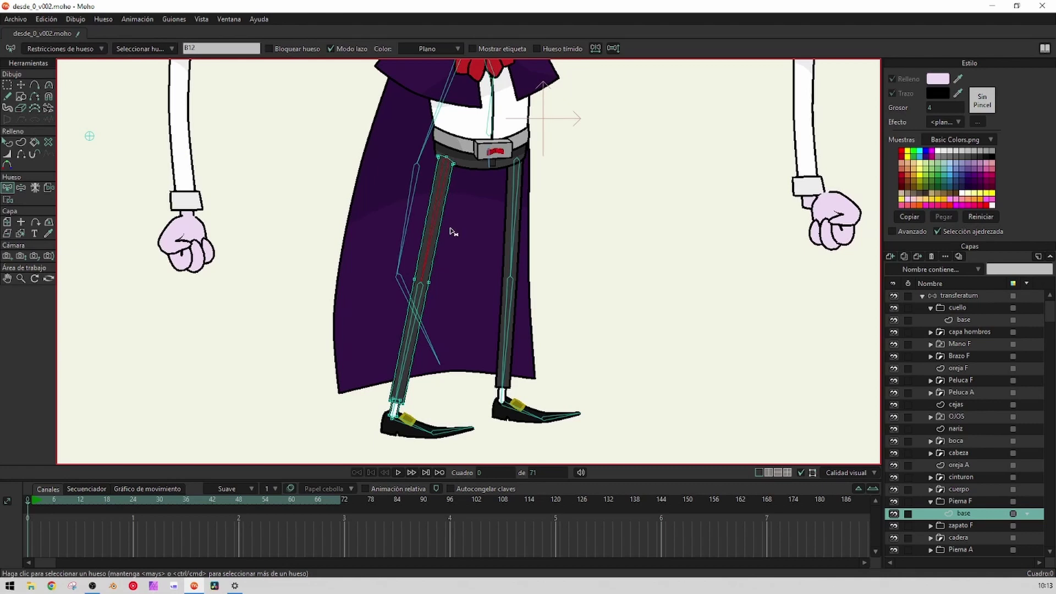
key("i")
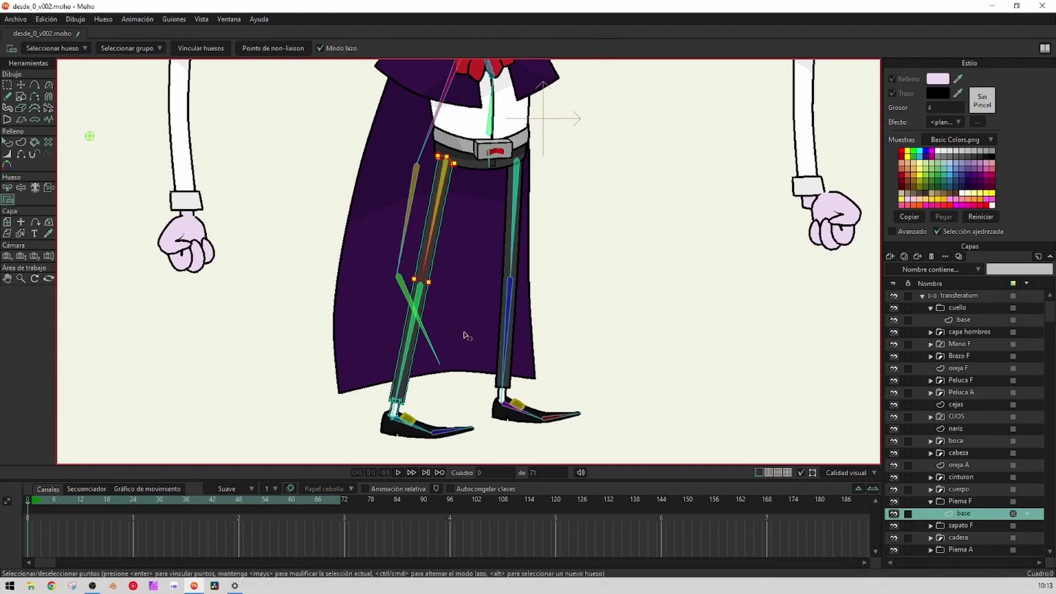
left_click_drag(466, 333, 459, 276)
Bind the lower leg points of the Pierna F group's base layer to shin bone B13, and collapse the group
key("b")
left_click(397, 313)
left_click(401, 317)
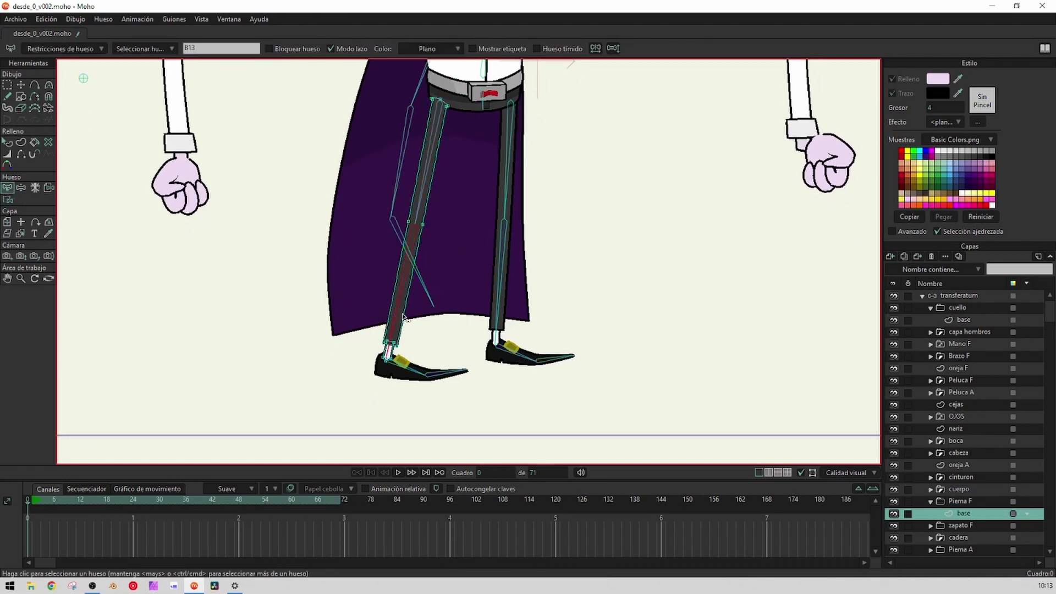
key("i")
mouse_move(279, 318)
left_mouse_down()
mouse_move(440, 323)
mouse_move(297, 299)
left_mouse_up()
key("Return")
left_click_drag(493, 310, 452, 294)
left_click(931, 502)
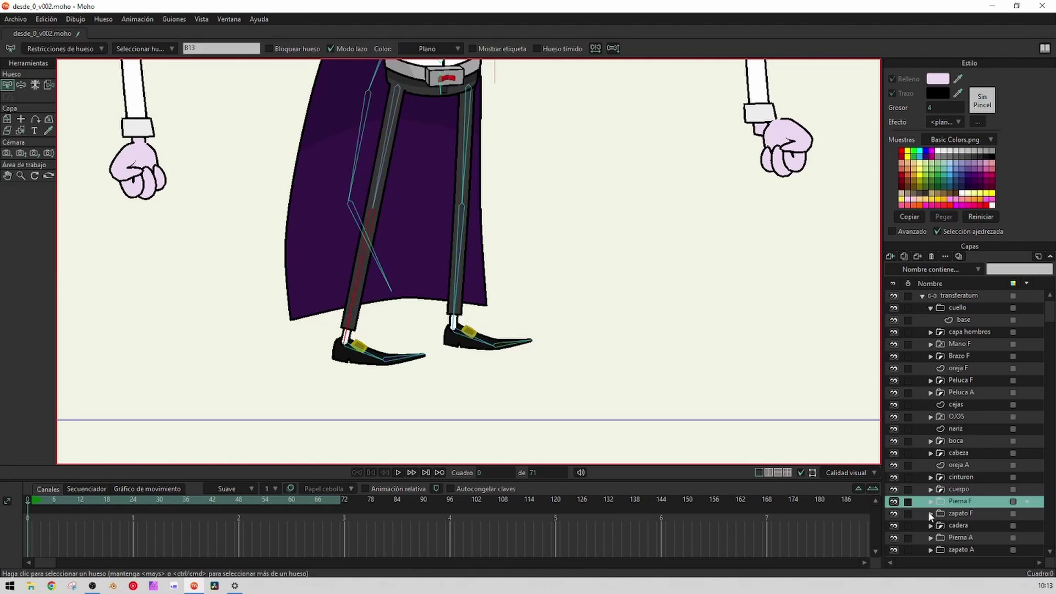
In the zapato F group's base layer, bind the shoe's points to foot bone B14
left_click(930, 513)
left_click(965, 536)
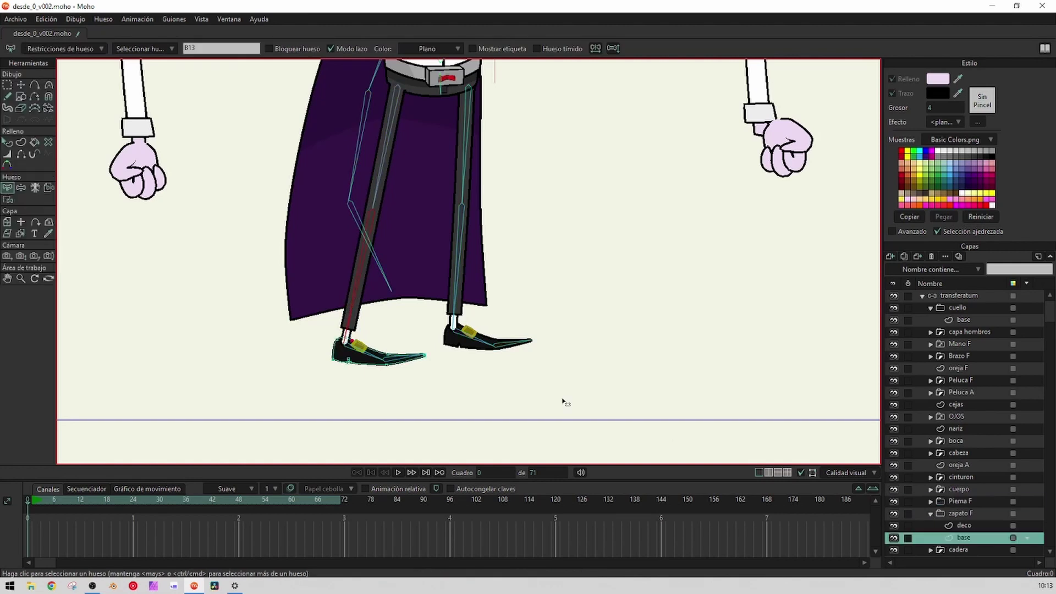
scroll(382, 308, "up", 4)
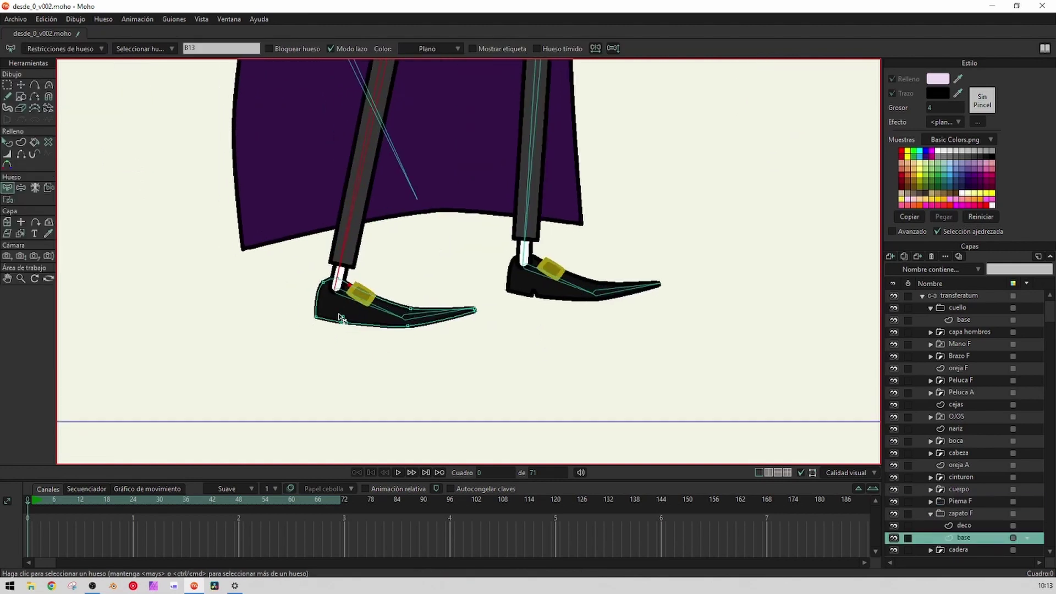
left_click(373, 309)
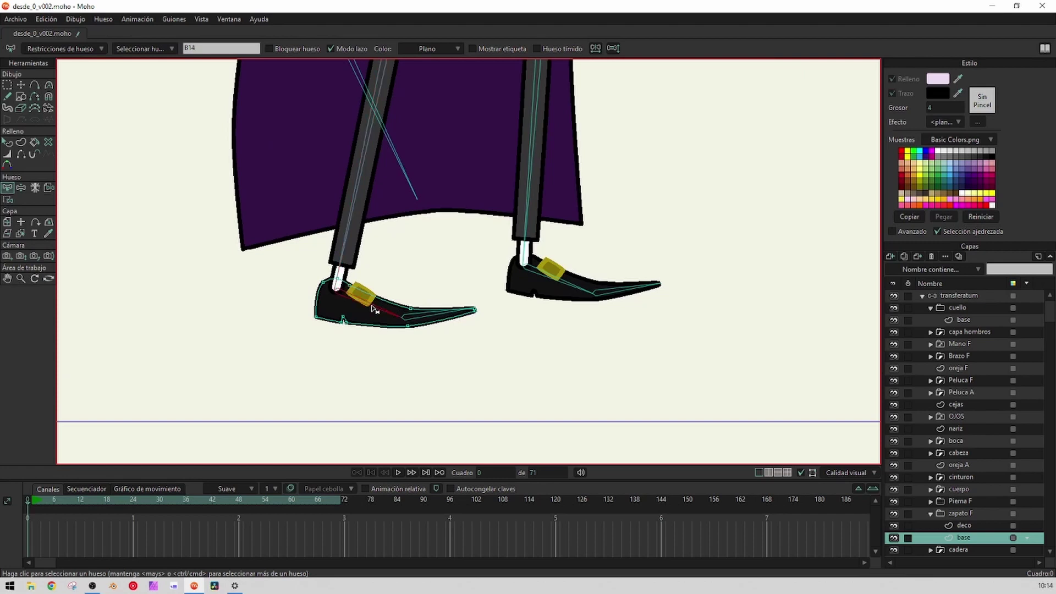
key("i")
mouse_move(357, 223)
left_mouse_down()
mouse_move(492, 294)
mouse_move(283, 236)
mouse_move(360, 237)
left_mouse_up()
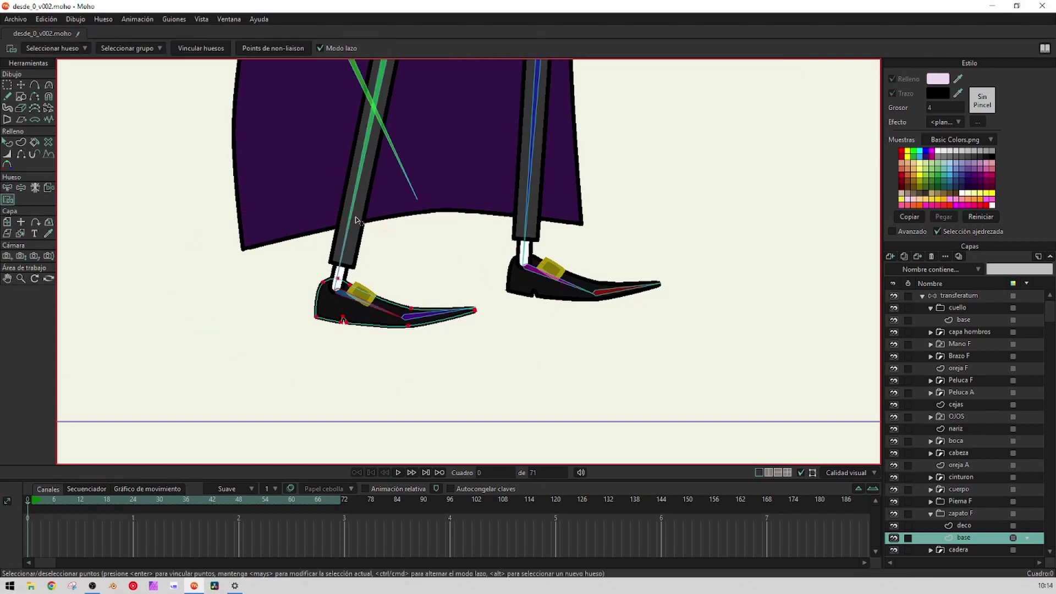
Bind the front points of the zapato F group's base layer to toe bone B15
scroll(364, 268, "up", 3)
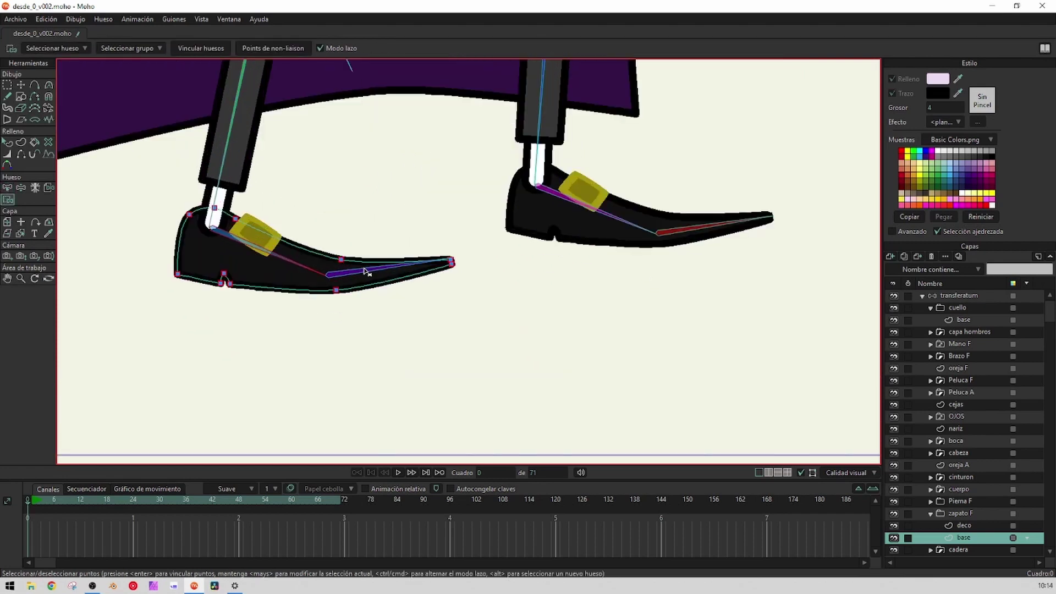
key("b")
left_click(366, 273)
key("i")
mouse_move(342, 295)
left_mouse_down()
mouse_move(495, 267)
mouse_move(334, 354)
left_mouse_up()
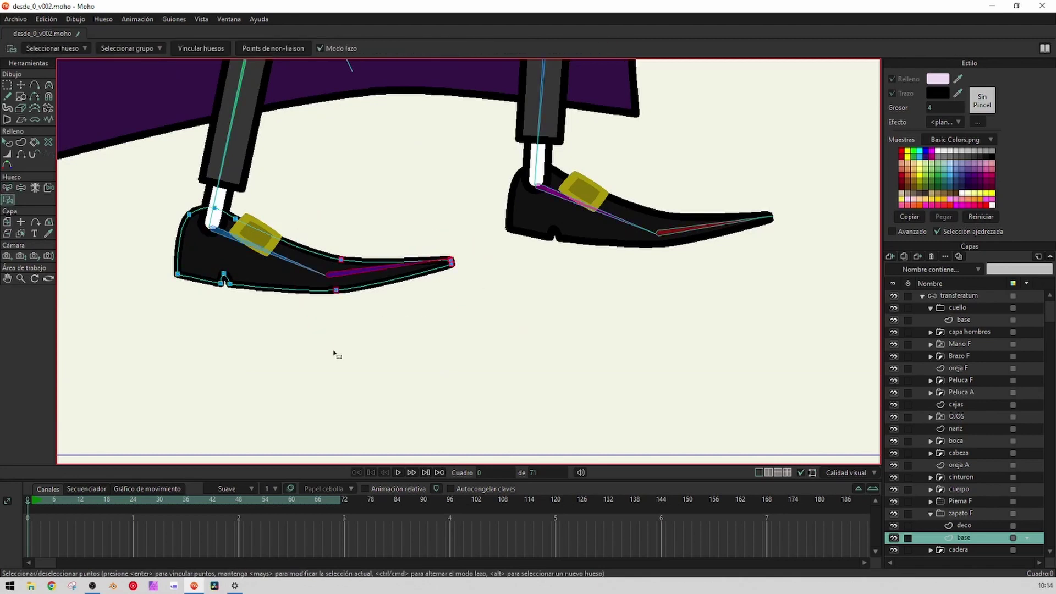
scroll(419, 358, "down", 3)
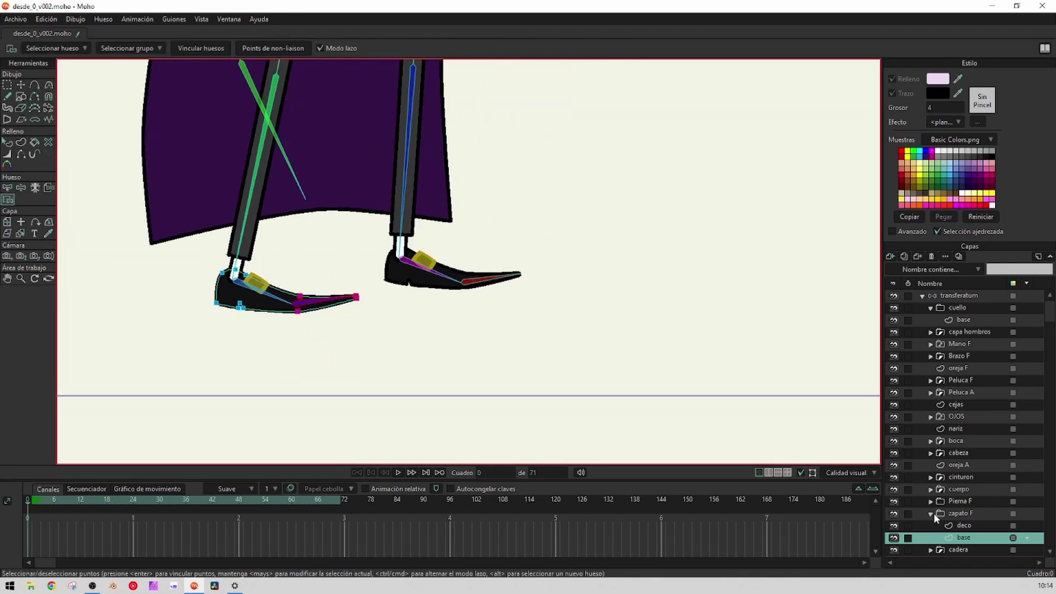
Bind the yellow buckle points of the zapato F group's deco layer to foot bone B14, and collapse the group
left_click(933, 513)
left_click(932, 513)
left_click(947, 525)
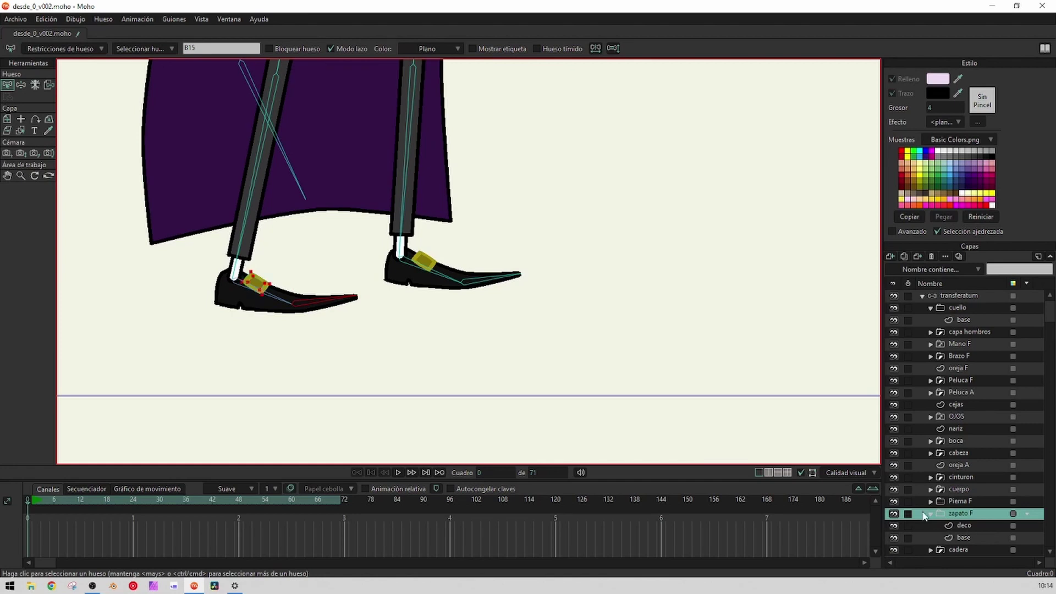
left_click_drag(159, 269, 314, 293)
scroll(315, 293, "up", 2)
scroll(316, 293, "up", 2)
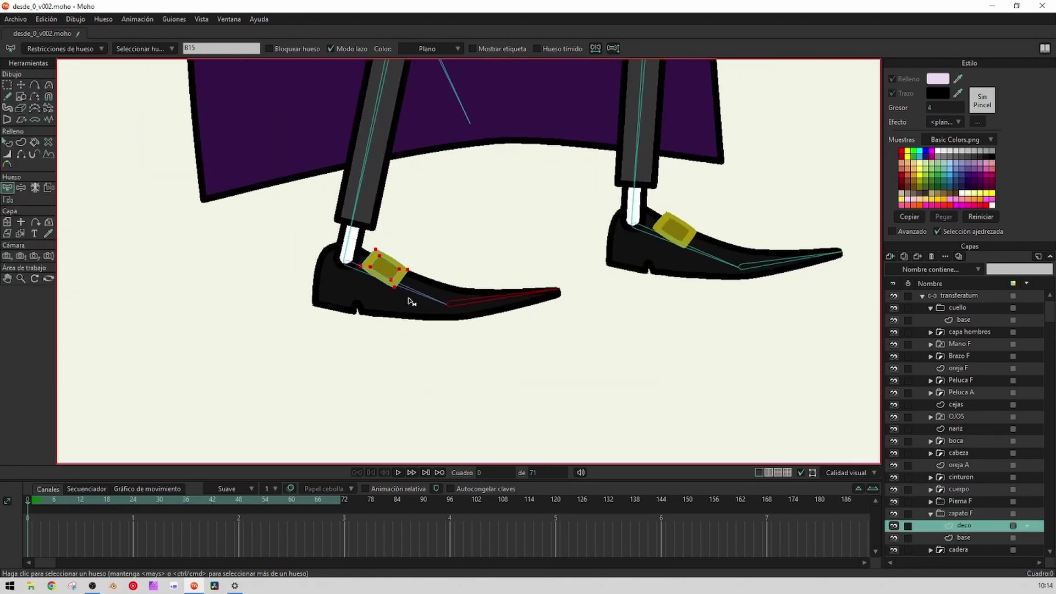
key("i")
mouse_move(399, 361)
left_mouse_down()
mouse_move(264, 277)
mouse_move(345, 358)
left_mouse_up()
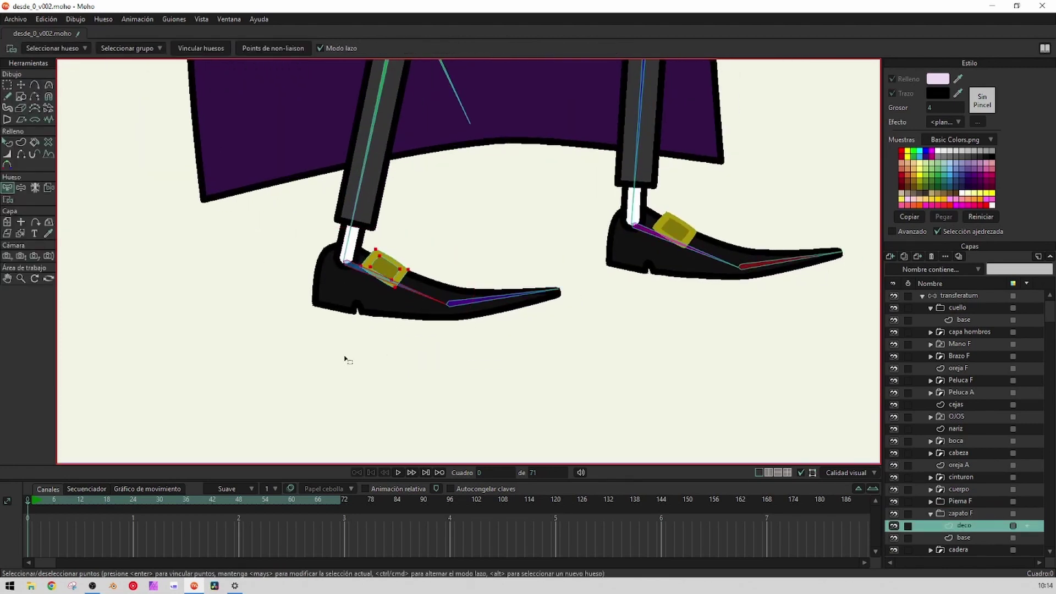
scroll(559, 352, "down", 3)
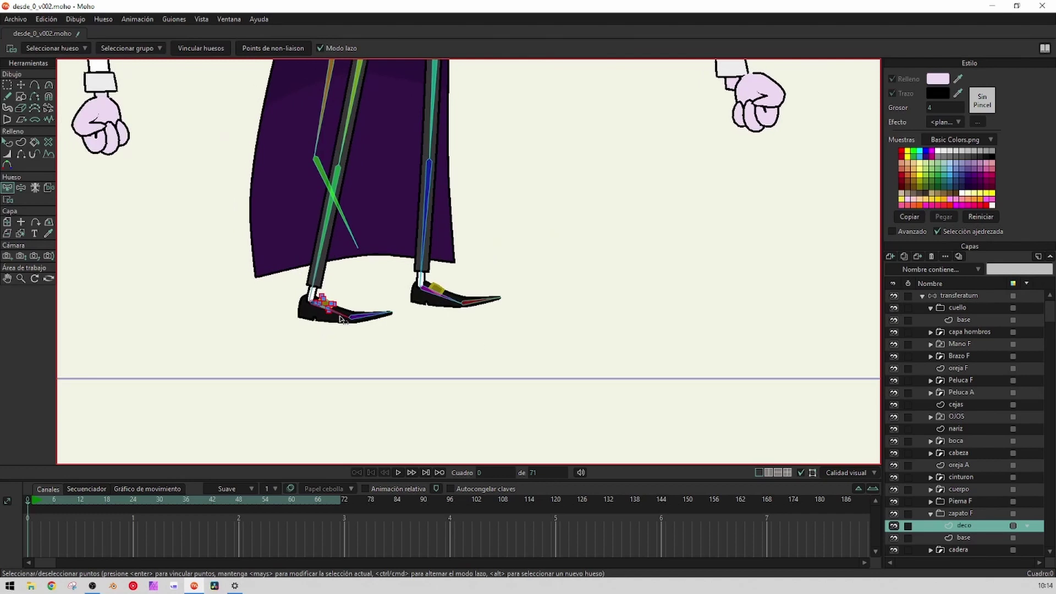
scroll(572, 332, "up", 1)
scroll(513, 313, "down", 2)
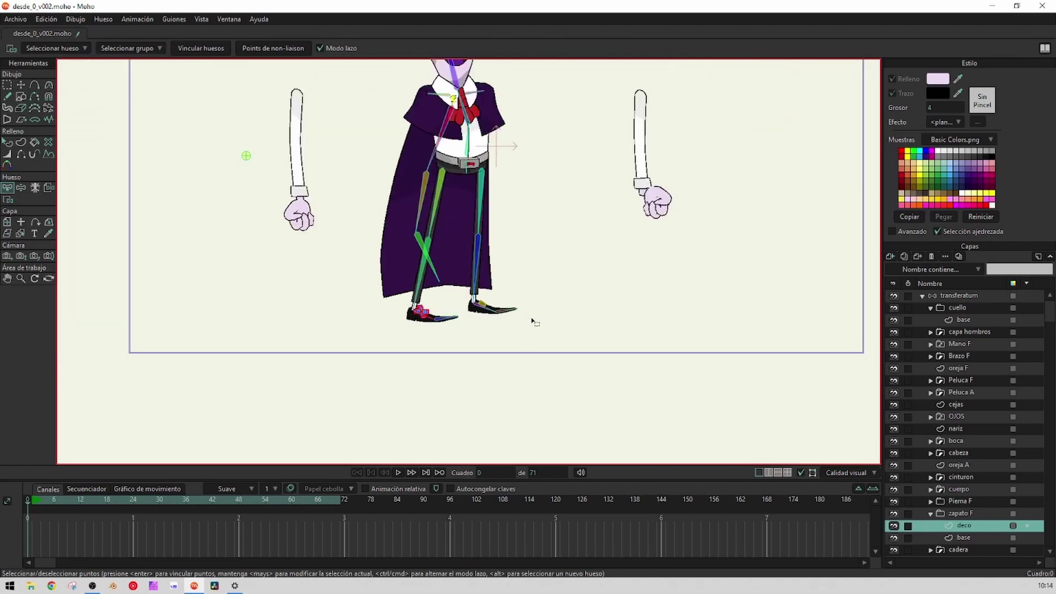
left_click(970, 536)
scroll(679, 370, "up", 2)
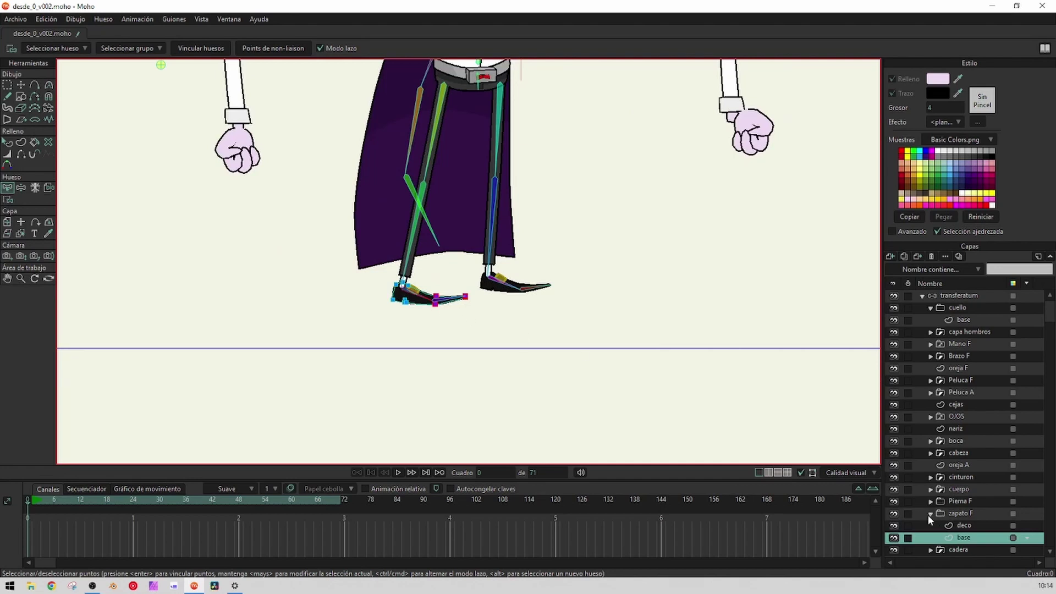
left_click(930, 513)
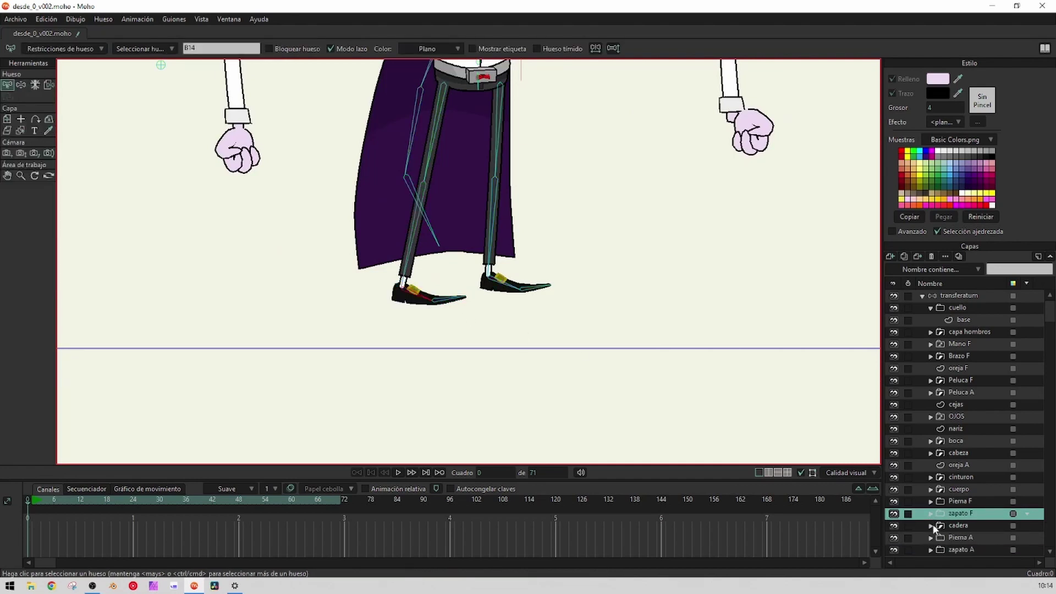
In the cadera group's base layer, bind all the hip shape's points to hip bone B7
left_click(970, 550)
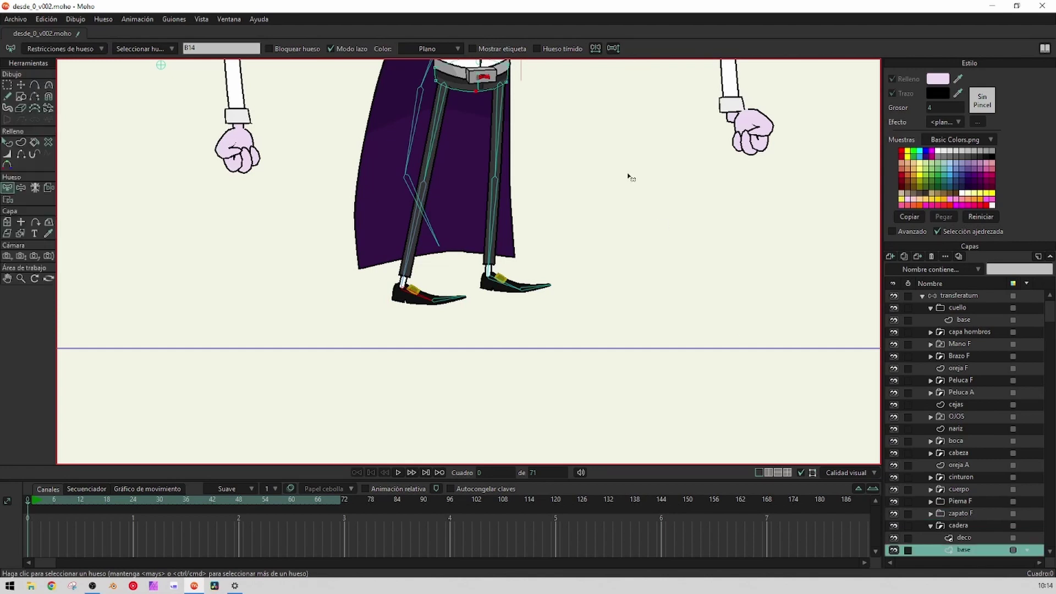
scroll(516, 280, "up", 4)
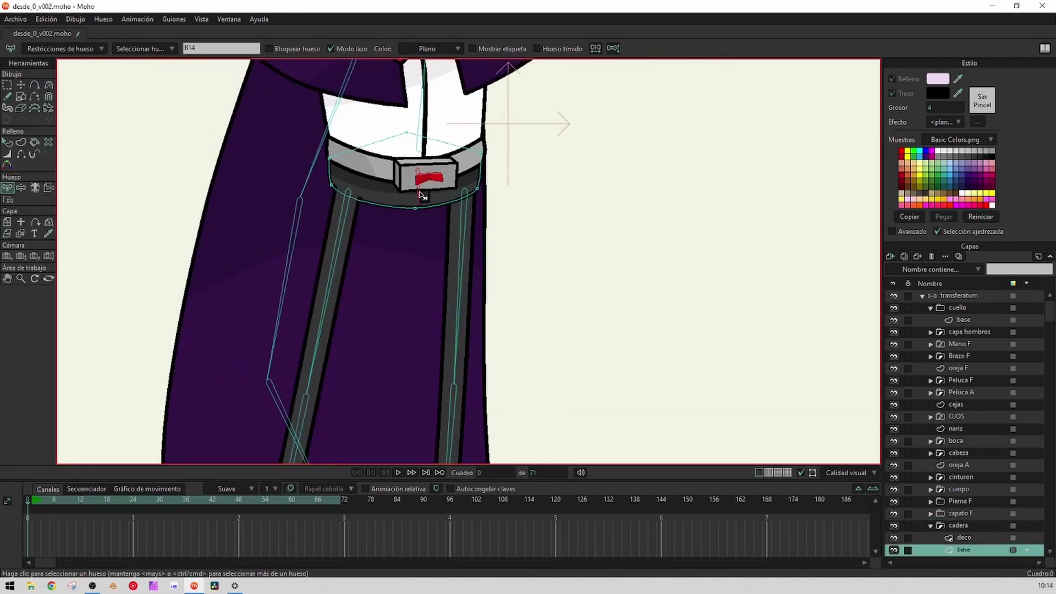
key("i")
mouse_move(559, 278)
left_mouse_down()
mouse_move(401, 321)
mouse_move(418, 323)
left_mouse_up()
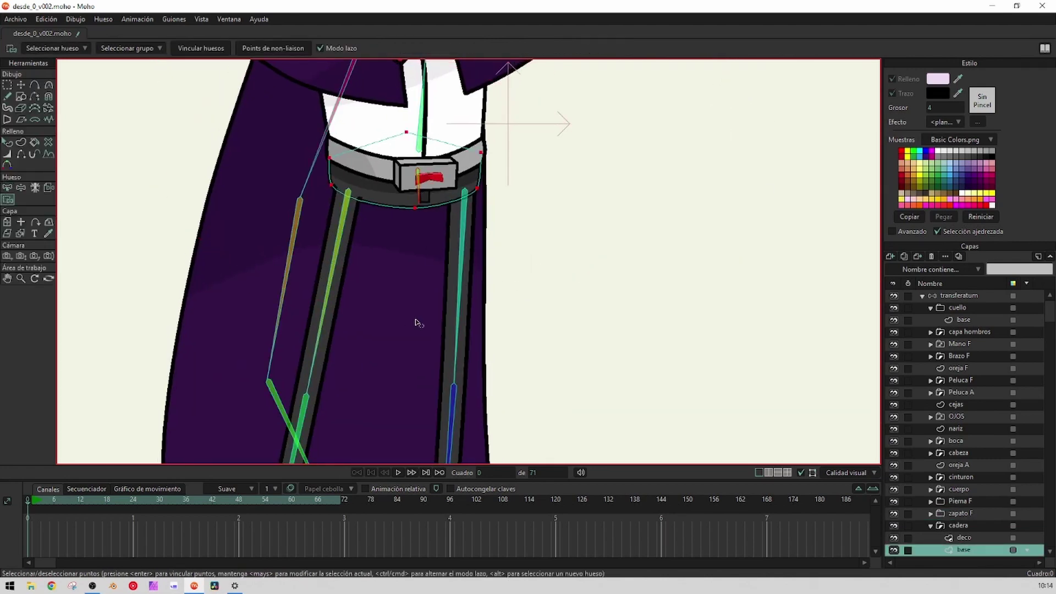
key("Return")
Bind all points of the cadera group's deco layer to hip bone B7, and collapse the group
left_click(970, 538)
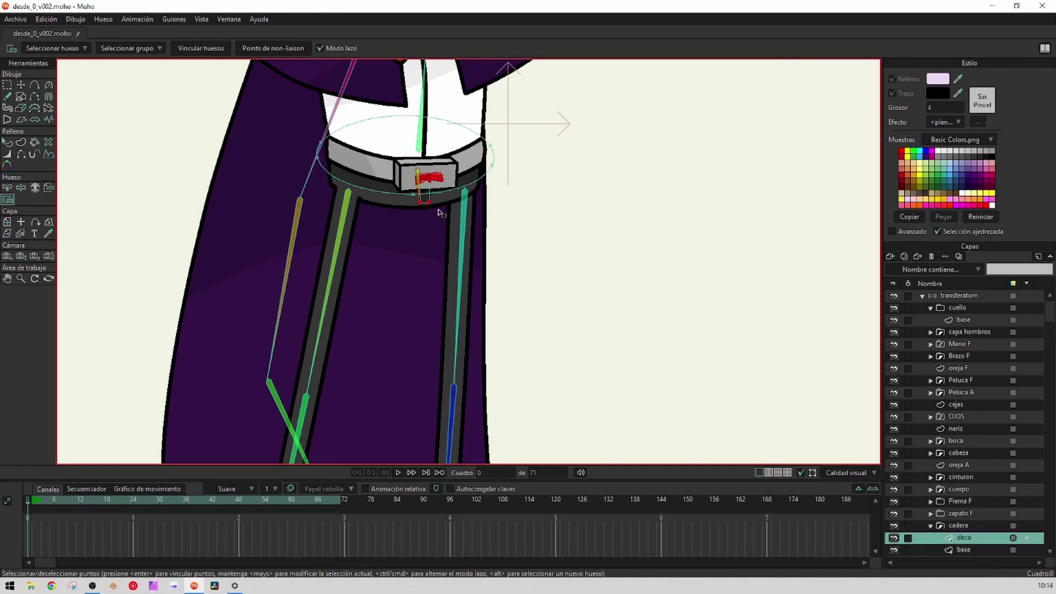
left_click_drag(500, 266, 506, 327)
key("Return")
scroll(659, 380, "down", 5)
scroll(693, 380, "up", 1)
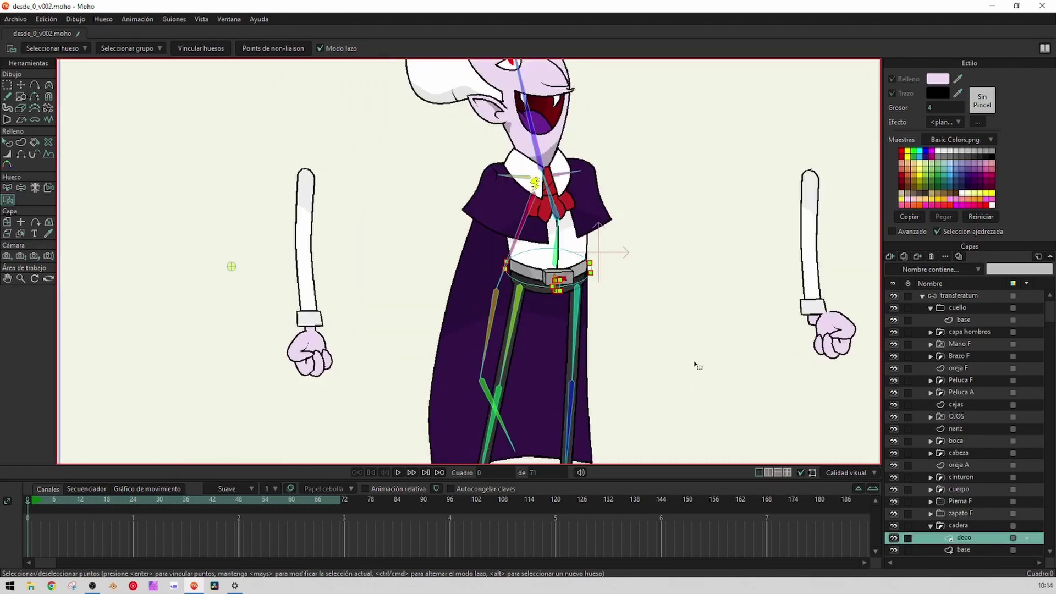
left_click_drag(697, 366, 713, 325)
scroll(933, 514, "down", 1)
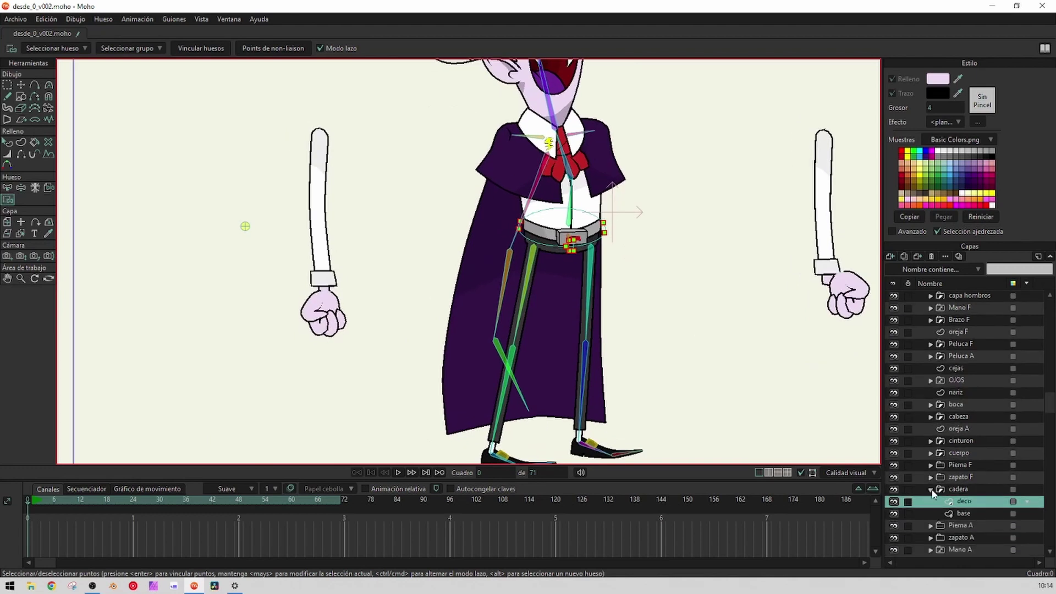
left_click(932, 490)
In the Pierna A group's base layer, move the two knee points down the leg to line up with the knee joint
left_click(931, 501)
left_click(968, 511)
scroll(597, 328, "up", 4)
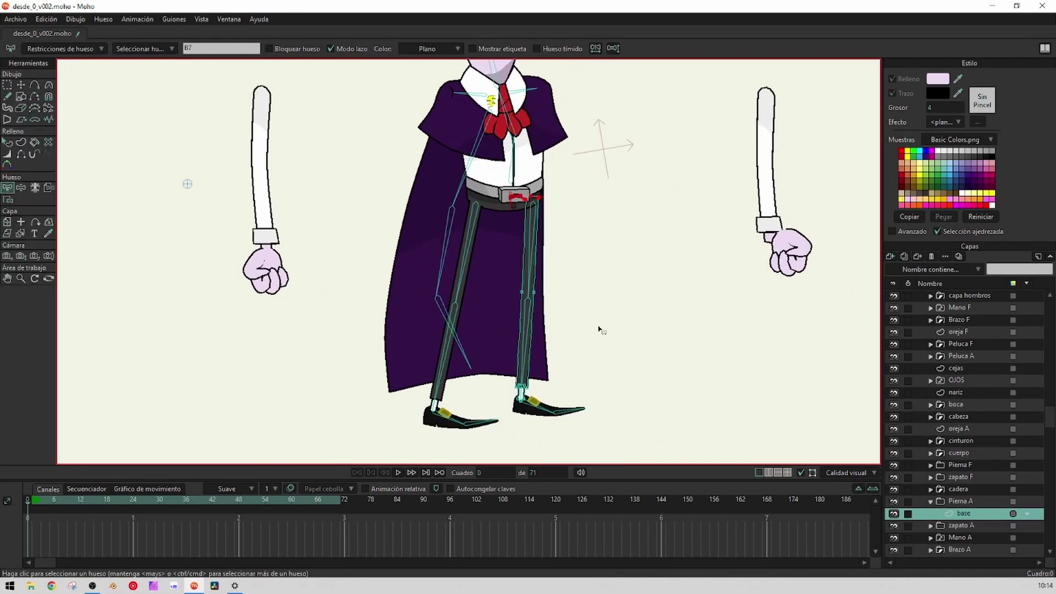
scroll(520, 303, "up", 8)
key("t")
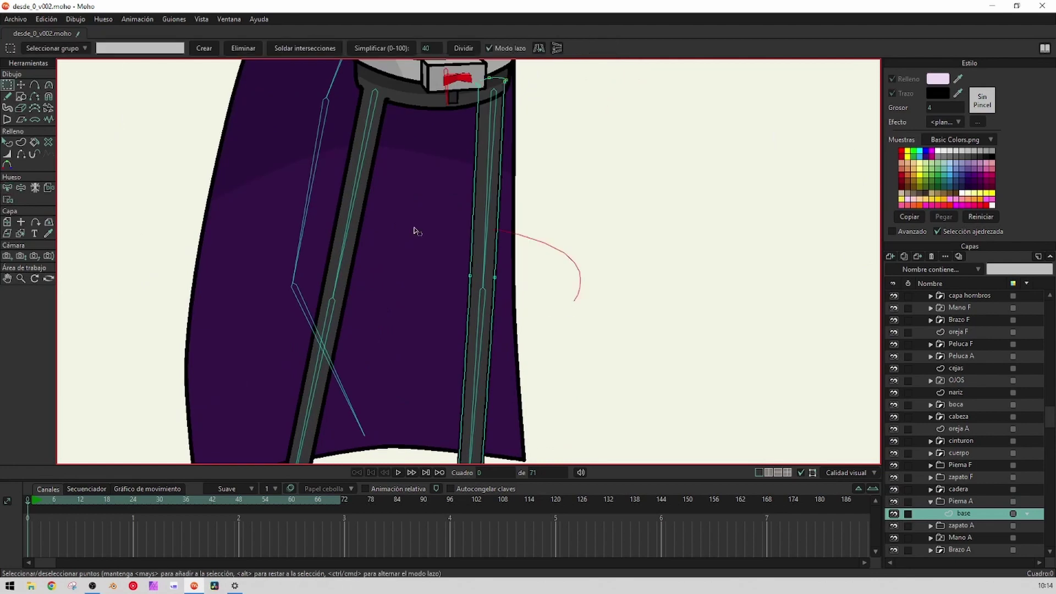
scroll(567, 306, "down", 6)
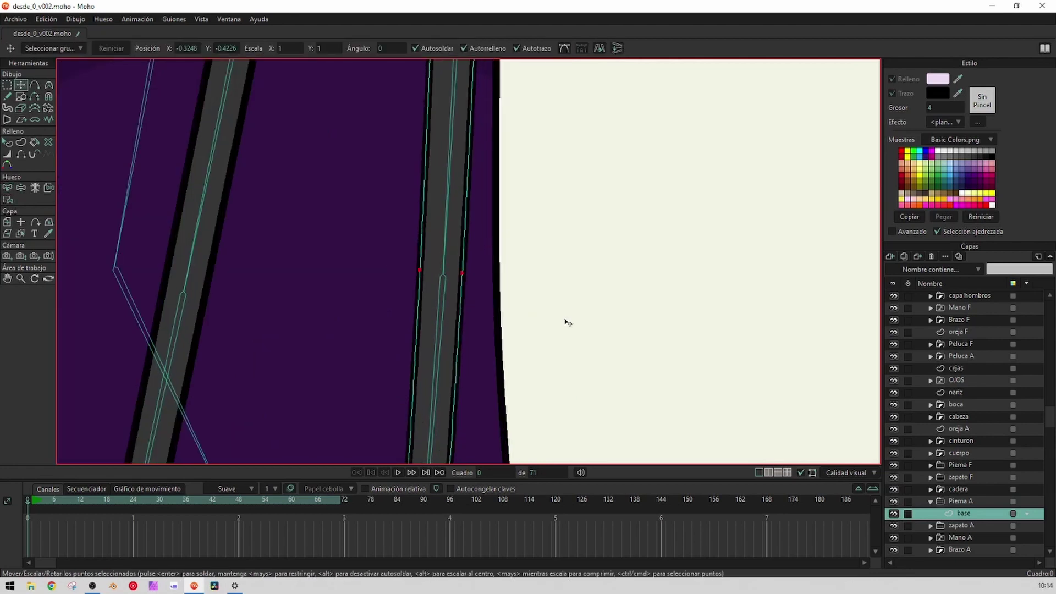
Bind the hip and knee points of the Pierna A group's base layer to thigh bone B8
key("b")
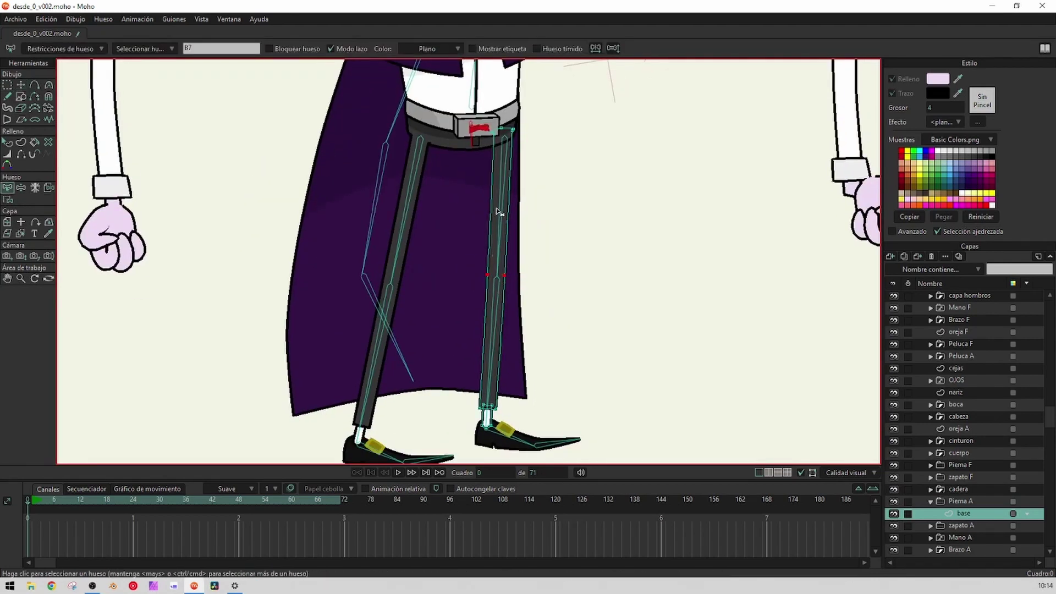
left_click(500, 211)
key("i")
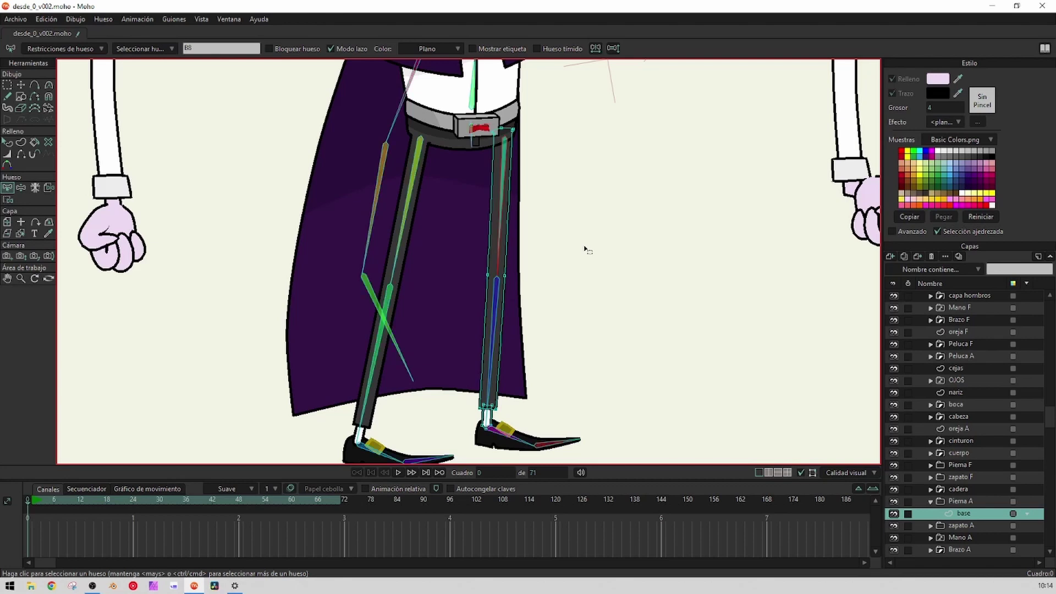
key("Return")
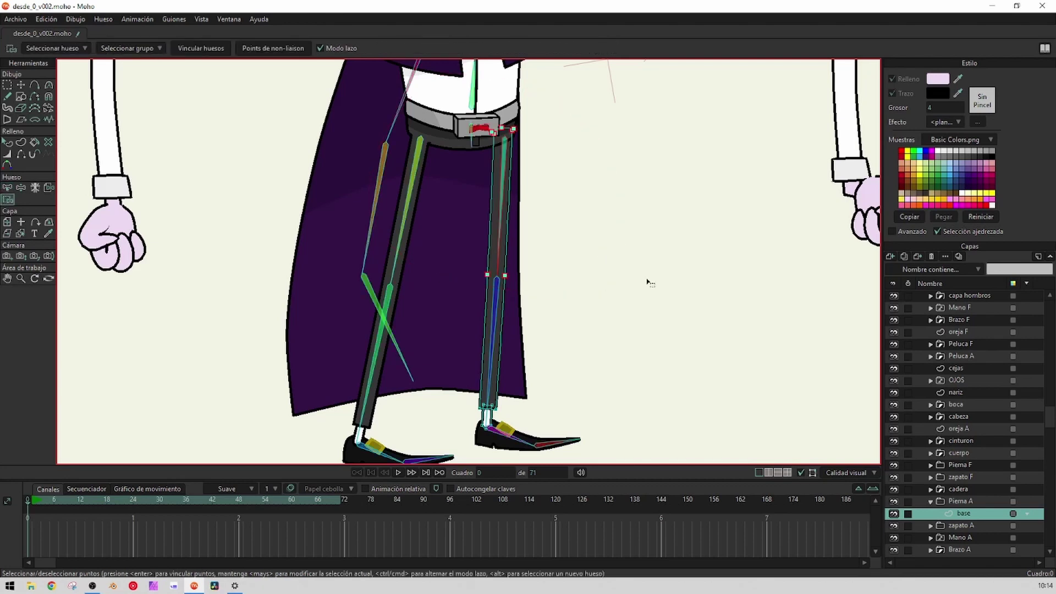
left_click_drag(641, 283, 576, 229)
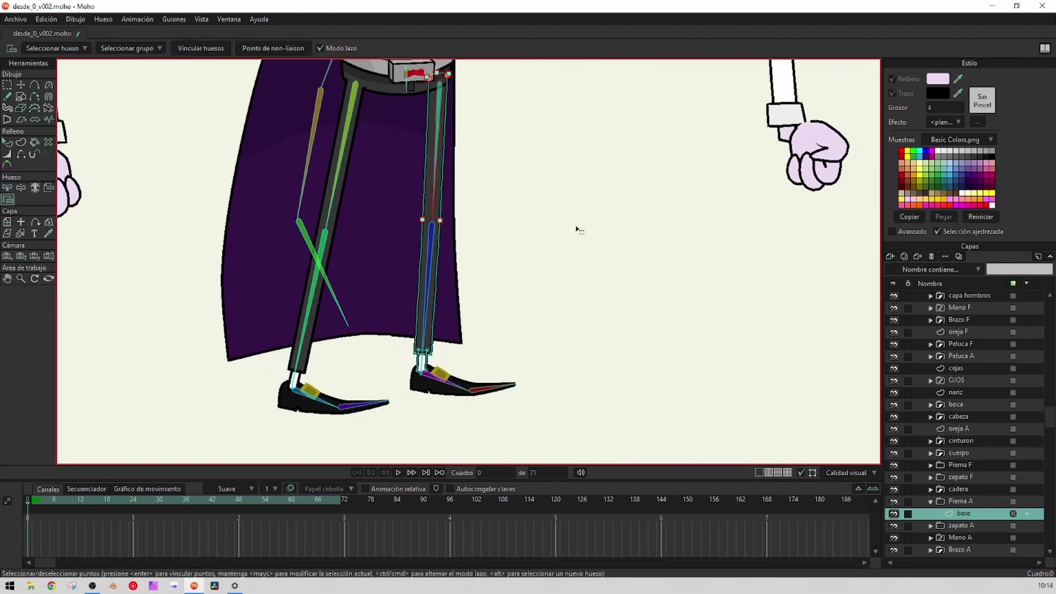
scroll(528, 304, "down", 2)
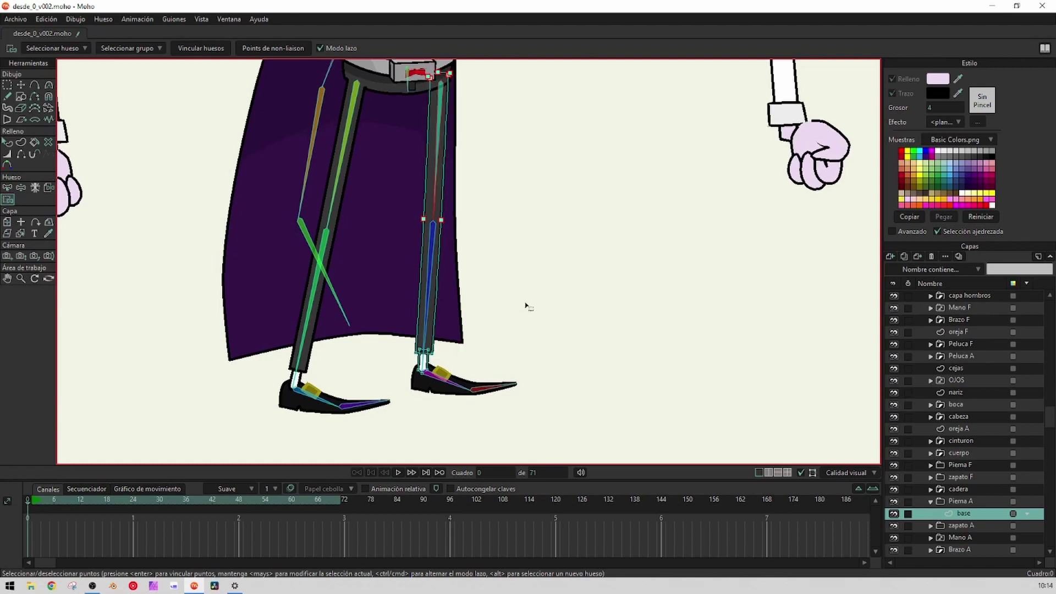
Bind the lower leg points of the Pierna A group's base layer to shin bone B9, and collapse the group
left_click(426, 288, "alt")
mouse_move(527, 310)
left_mouse_down()
mouse_move(458, 279)
mouse_move(596, 381)
mouse_move(564, 355)
left_mouse_up()
key("Return")
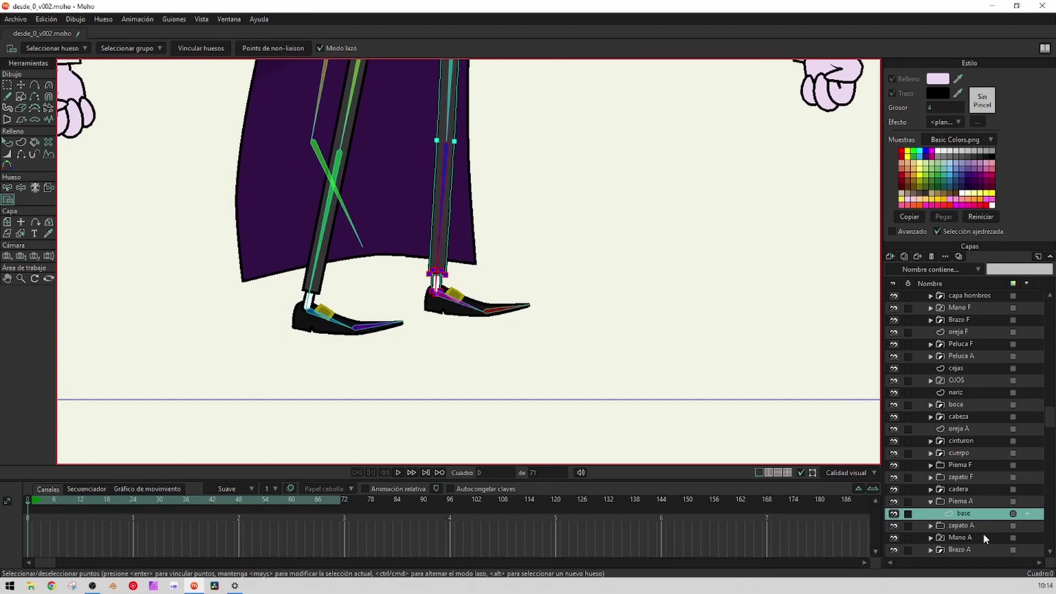
left_click(929, 502)
left_click(930, 501)
Bind the points of the zapato A group's base layer, from the heel to the toe joint, to foot bone B10
left_click(931, 514)
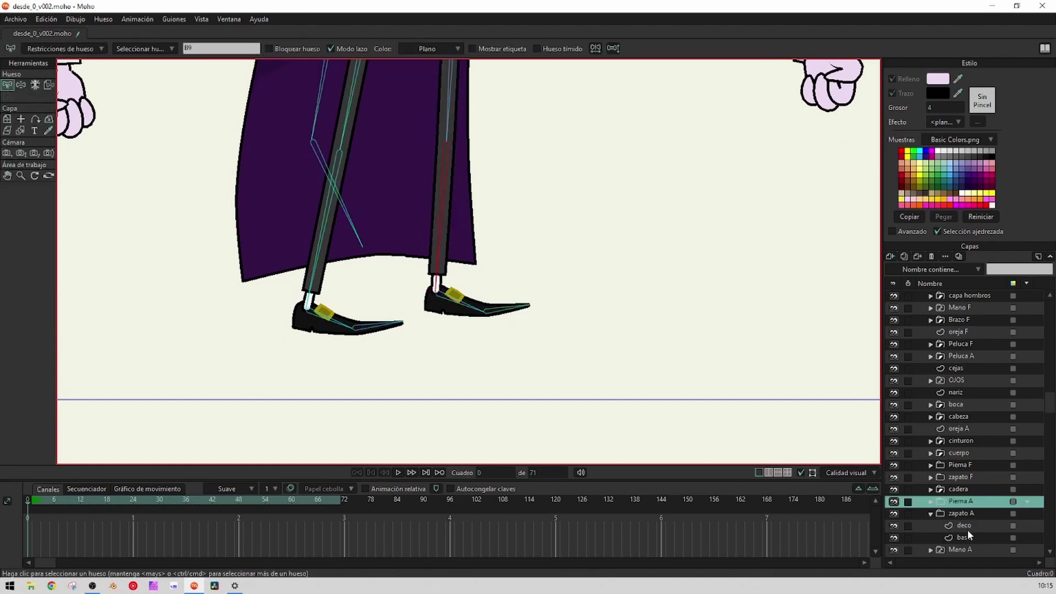
left_click(969, 536)
scroll(633, 407, "up", 3)
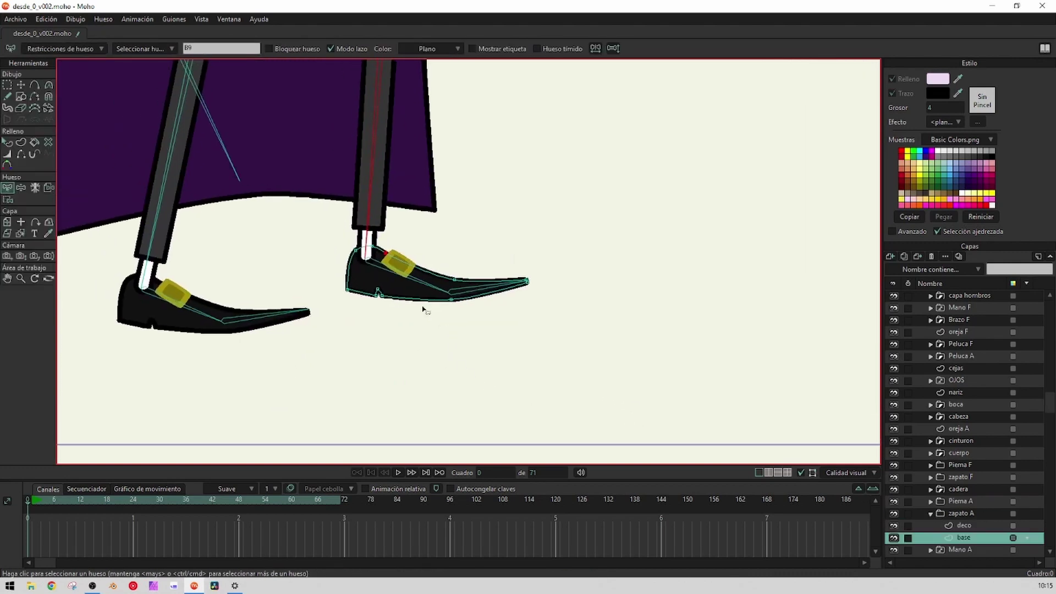
key("i")
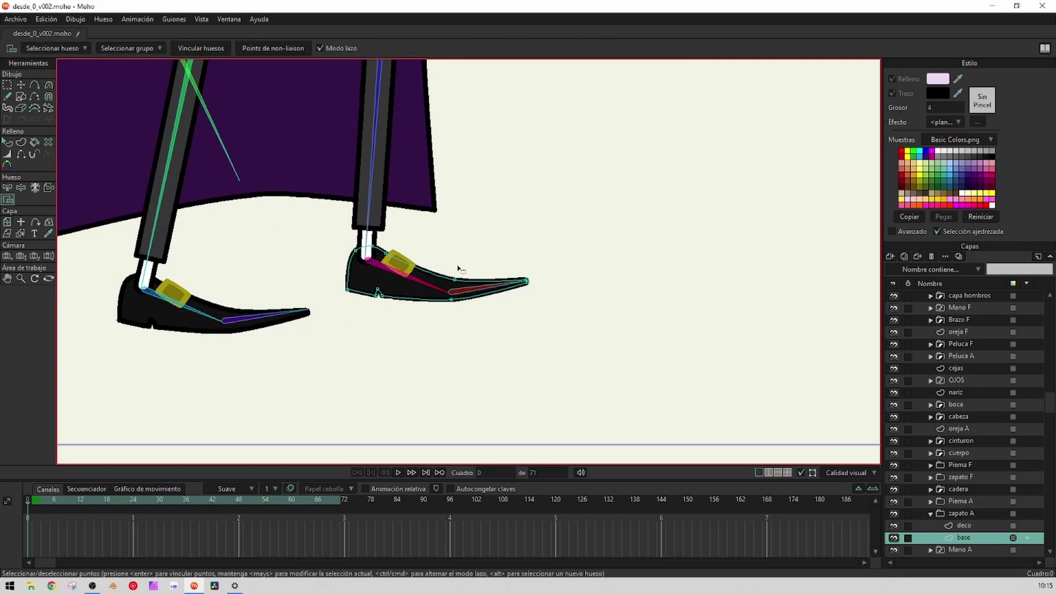
mouse_move(462, 260)
left_mouse_down()
mouse_move(414, 241)
mouse_move(299, 265)
mouse_move(466, 374)
mouse_move(442, 230)
left_mouse_up()
key("Return")
key("b")
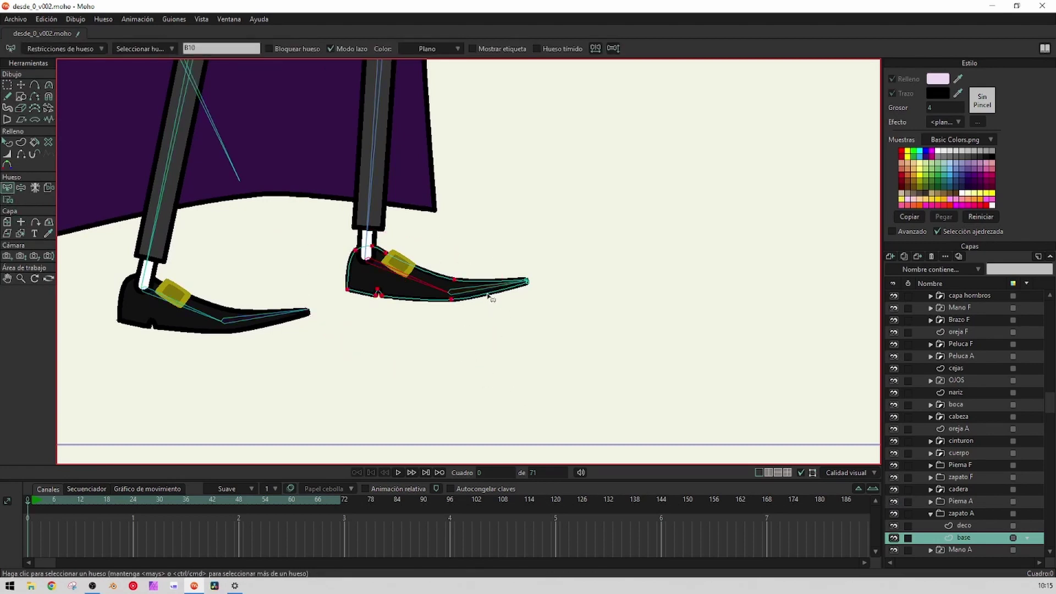
Bind the toe joint and tip points of the zapato A group's base layer to the toe bone
left_click(484, 290)
key("i")
mouse_move(602, 338)
left_mouse_down()
mouse_move(430, 274)
mouse_move(567, 387)
left_mouse_up()
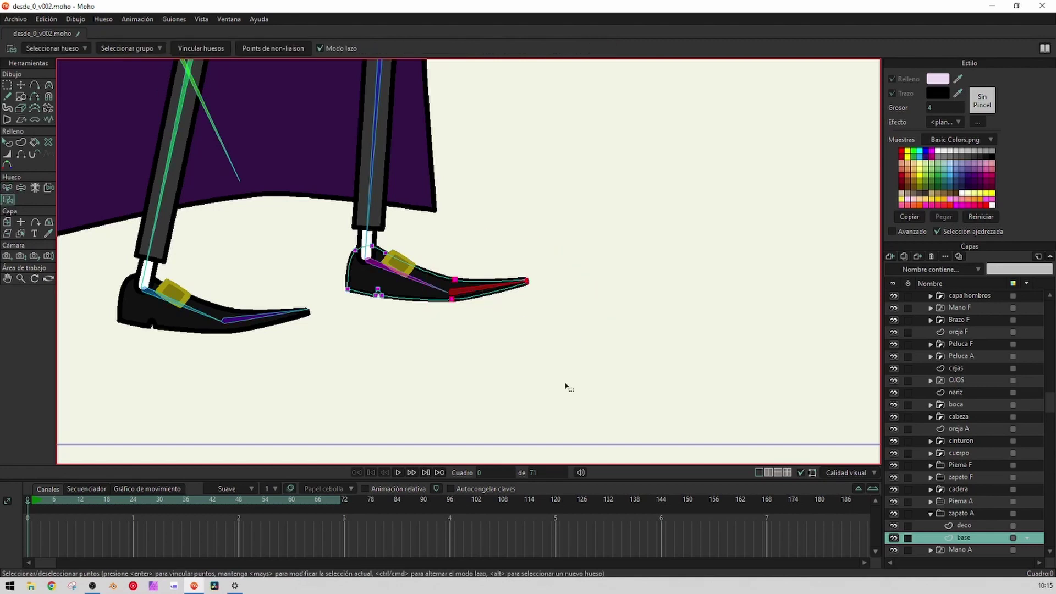
Bind all buckle points of the zapato A group's deco layer to foot bone B10, and collapse the group
left_click(966, 527)
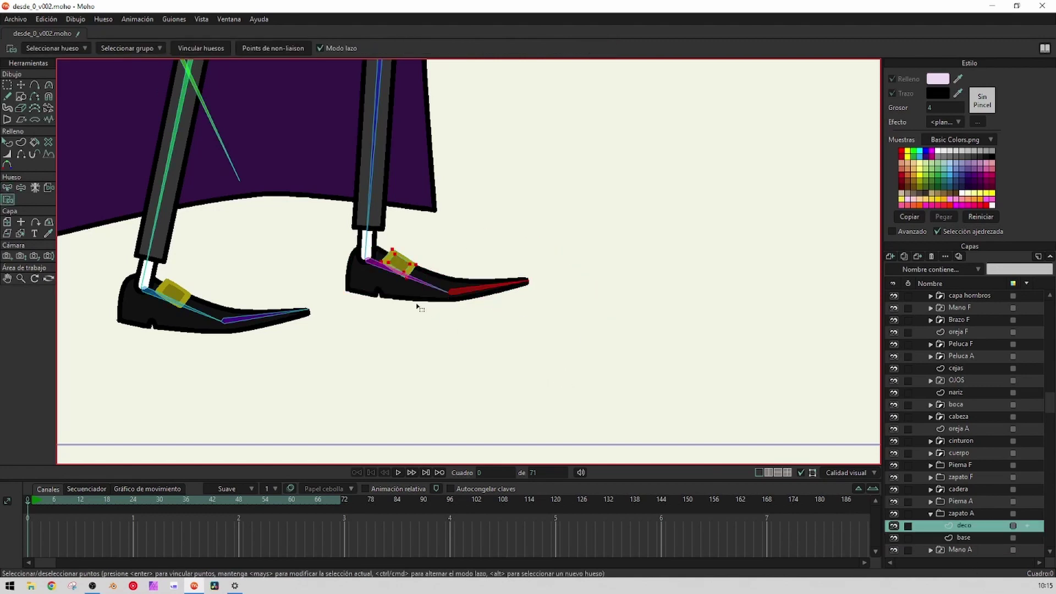
key("b")
left_click(433, 293)
key("i")
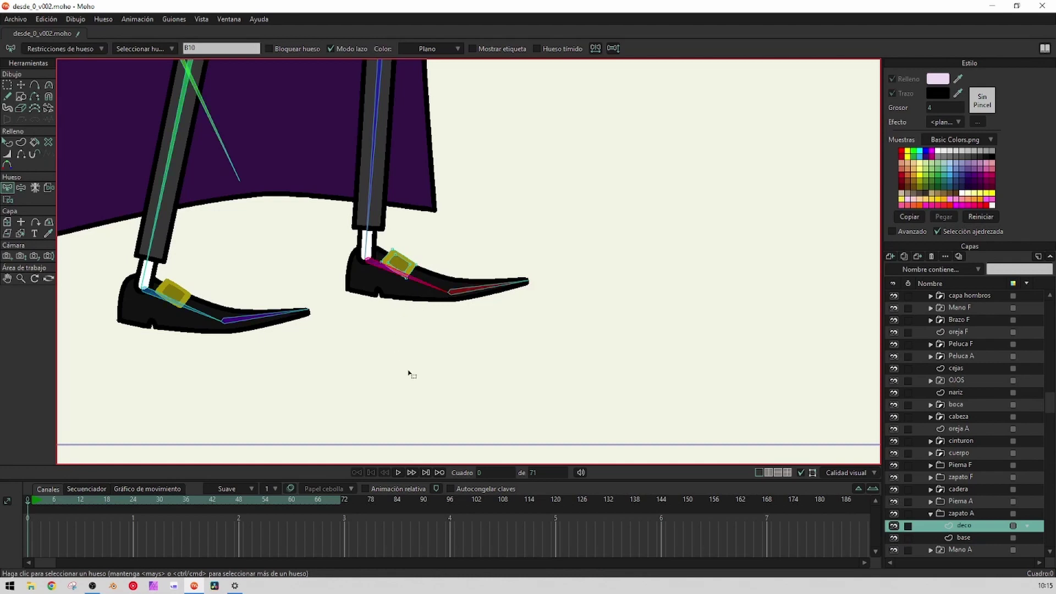
left_click_drag(379, 349, 448, 380)
scroll(447, 353, "down", 8)
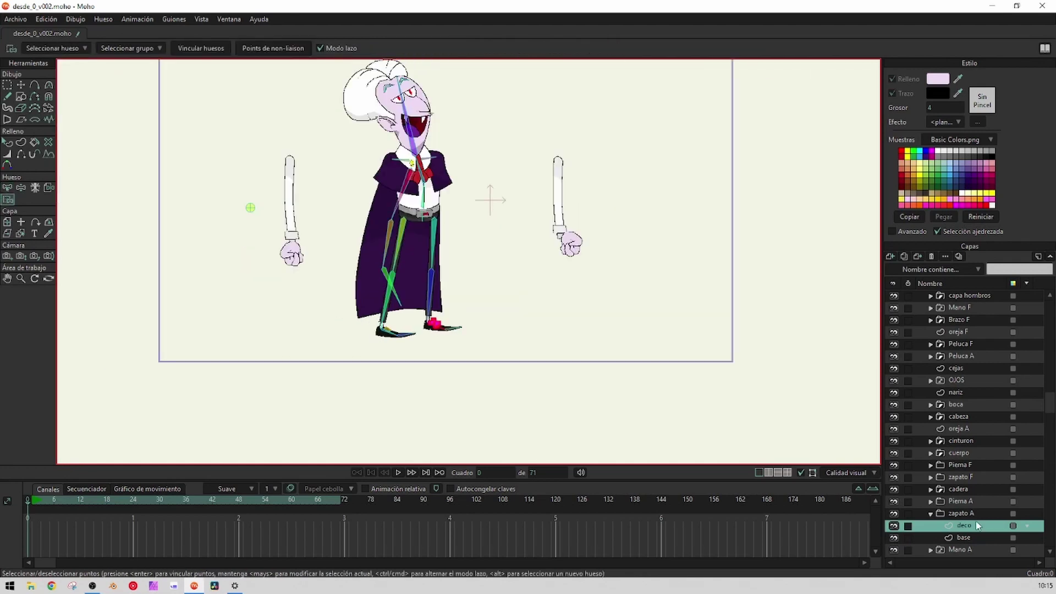
left_click(931, 514)
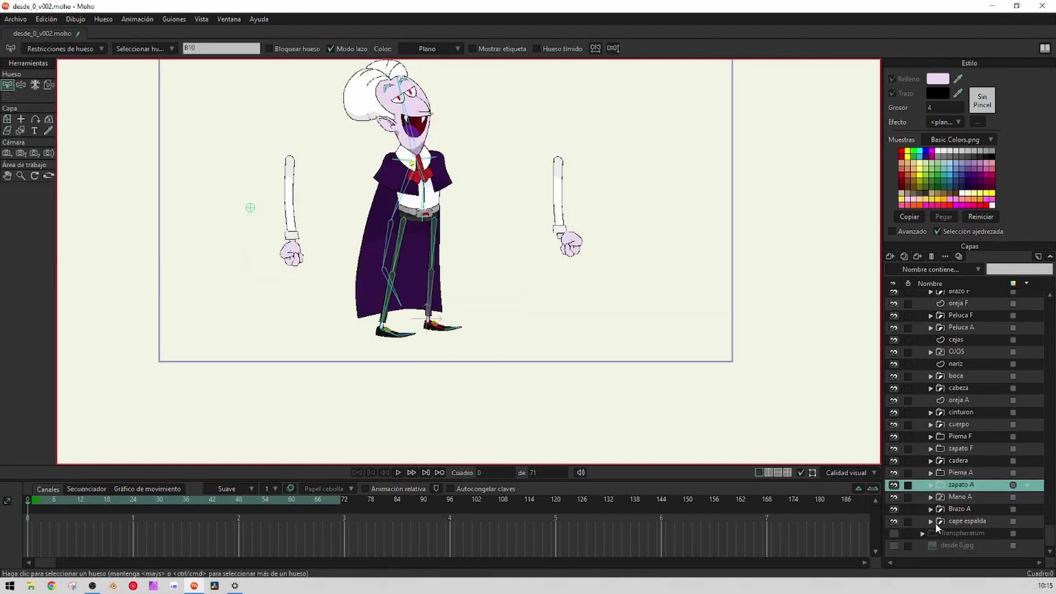
Bind the neck and shoulder points of the cape espalda group's base layer to torso bone B3
left_click(931, 522)
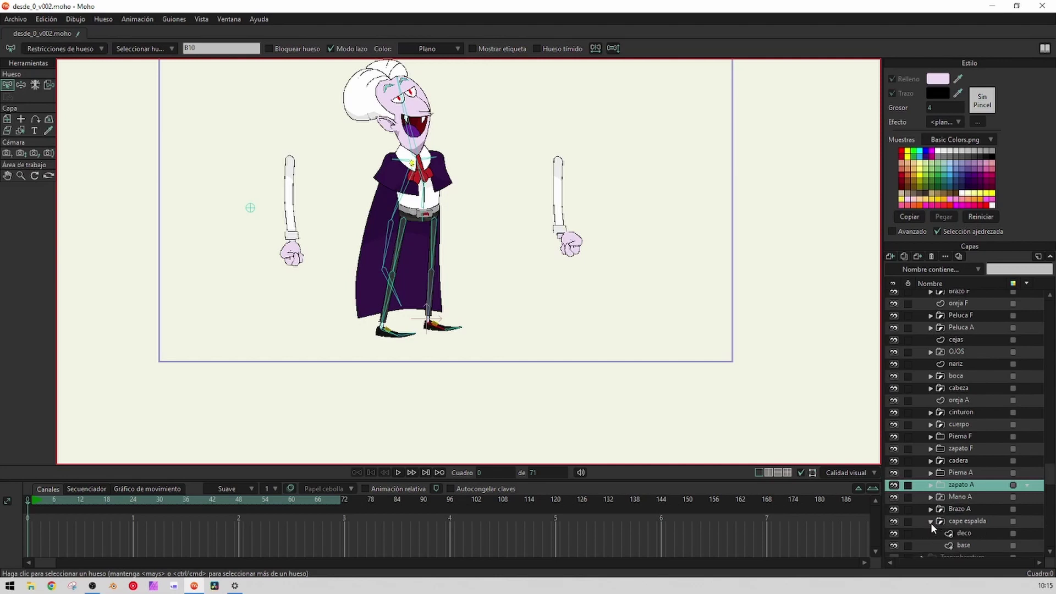
left_click(963, 545)
scroll(432, 268, "up", 3)
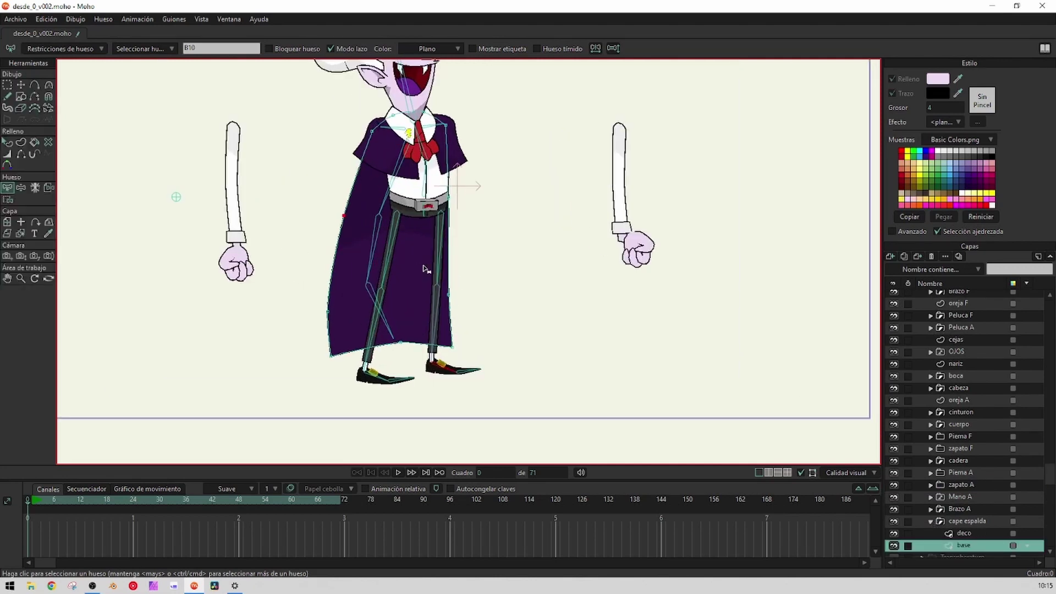
scroll(381, 203, "up", 3)
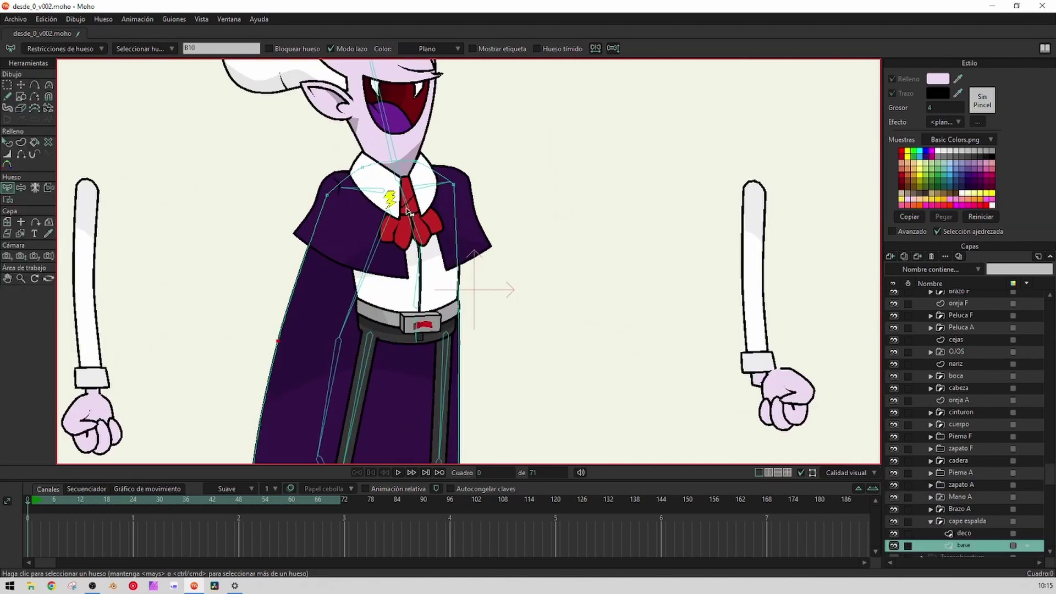
scroll(408, 211, "down", 4)
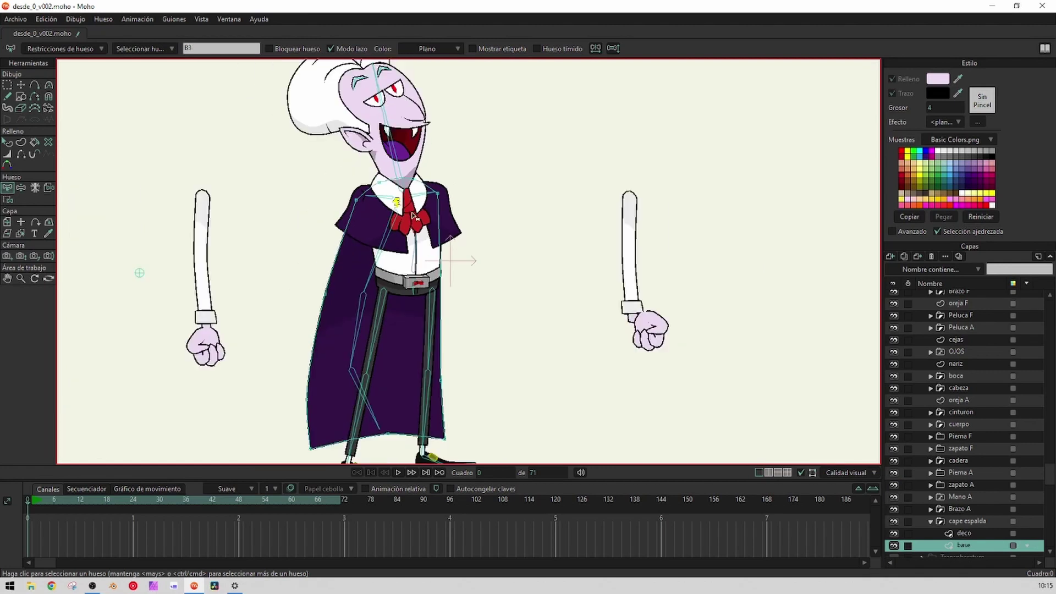
key("i")
mouse_move(473, 225)
left_mouse_down()
mouse_move(451, 170)
mouse_move(334, 205)
mouse_move(482, 237)
mouse_move(430, 202)
left_mouse_up()
key("Return")
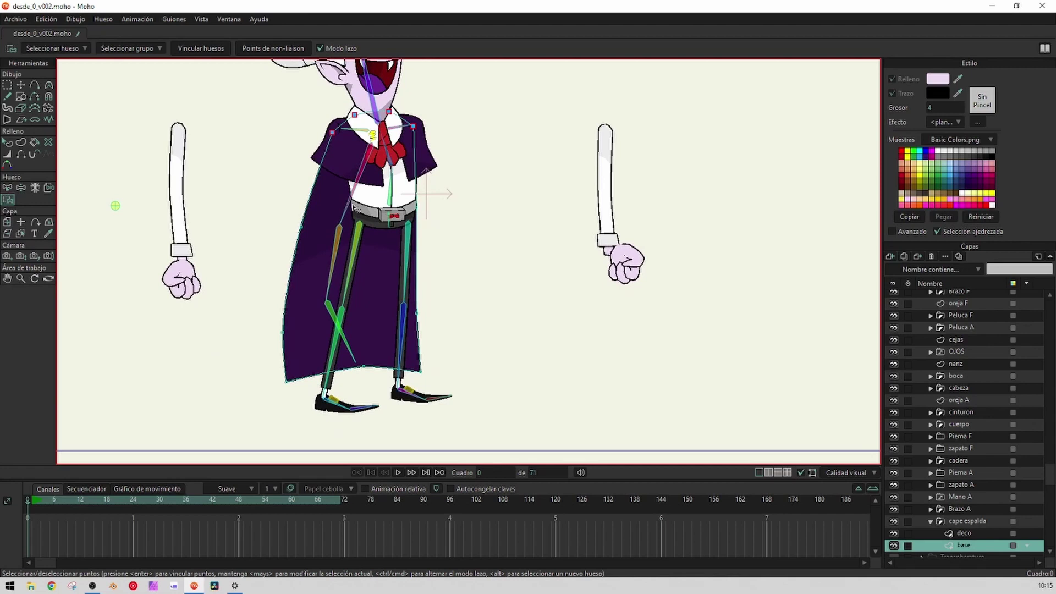
Bind the two waist-height side points of the back cape's base layer to upper cape bone B16
key("z")
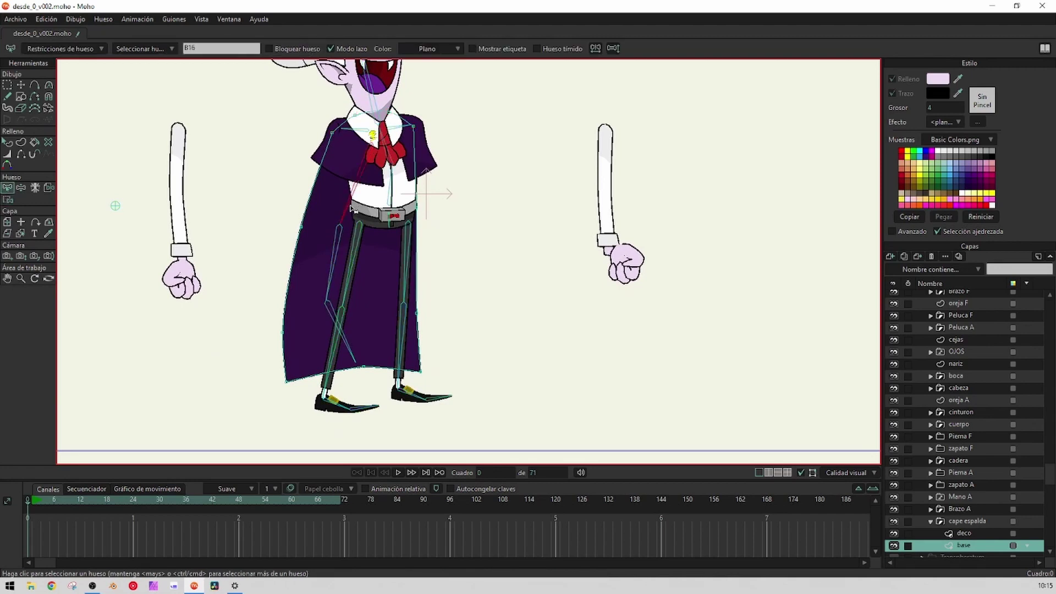
key("i")
mouse_move(445, 242)
left_mouse_down()
mouse_move(248, 250)
mouse_move(511, 227)
left_mouse_up()
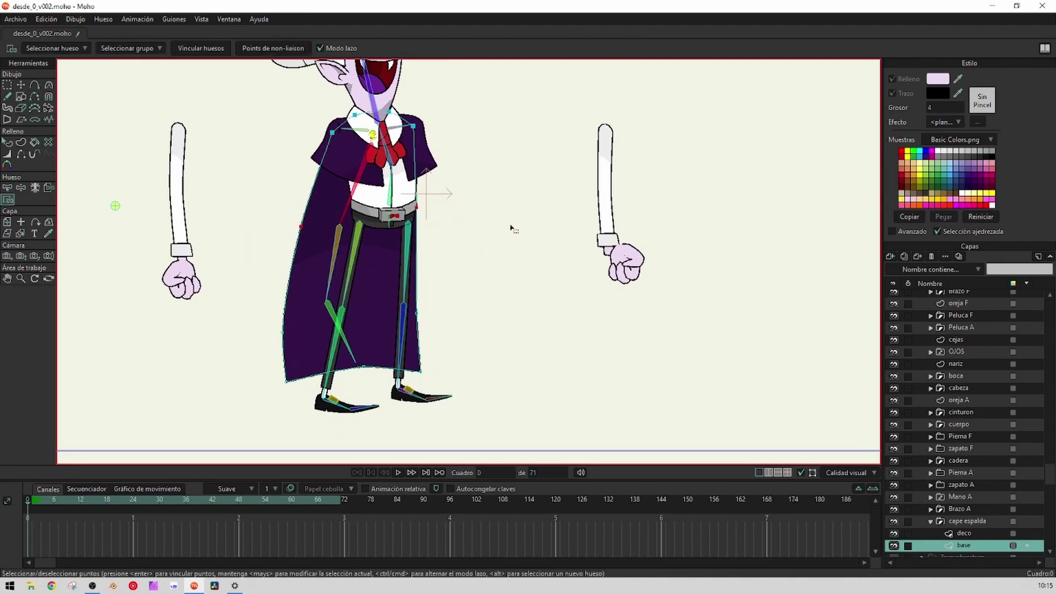
Bind the two knee-height side points of the back cape's base layer to the middle cape bone
scroll(458, 275, "down", 1)
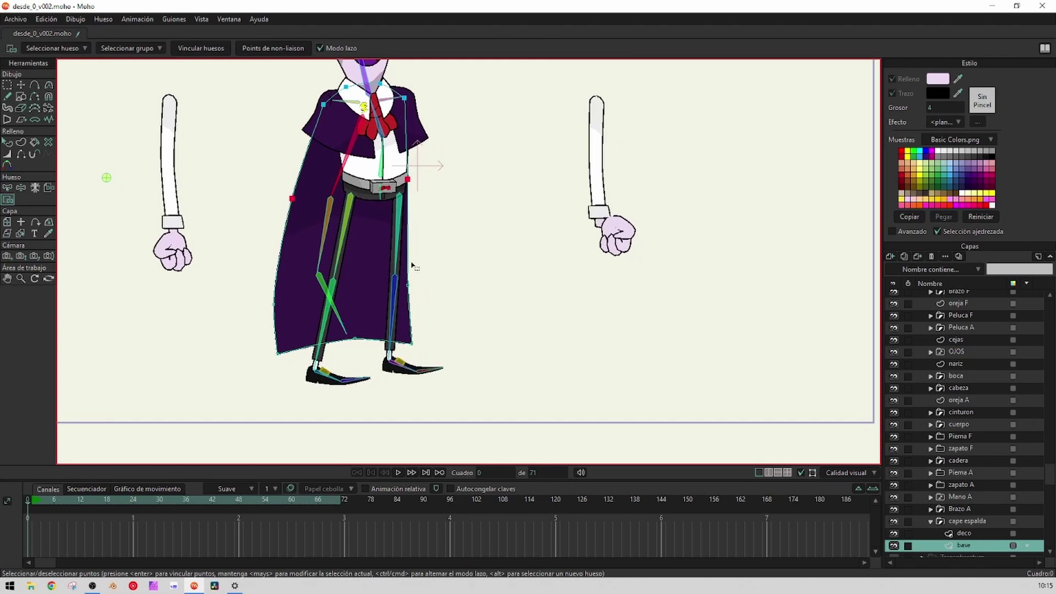
left_click(326, 250, "alt")
mouse_move(471, 278)
left_mouse_down()
mouse_move(227, 277)
mouse_move(247, 324)
mouse_move(356, 317)
mouse_move(448, 273)
left_mouse_up()
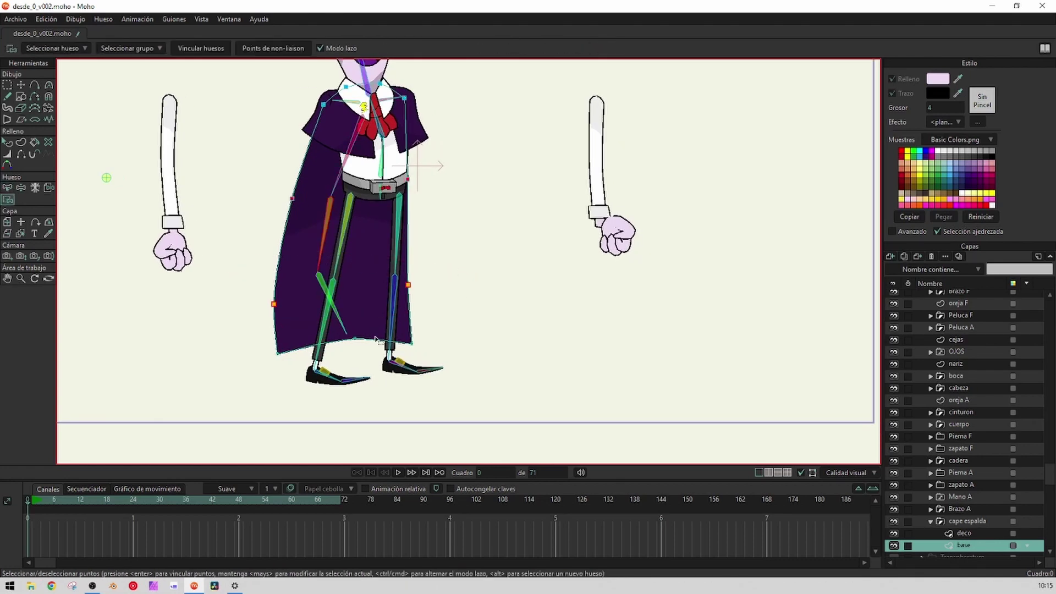
Bind the hem points of the back cape's base layer to lower cape bone B18
key("b")
left_click(343, 321)
key("i")
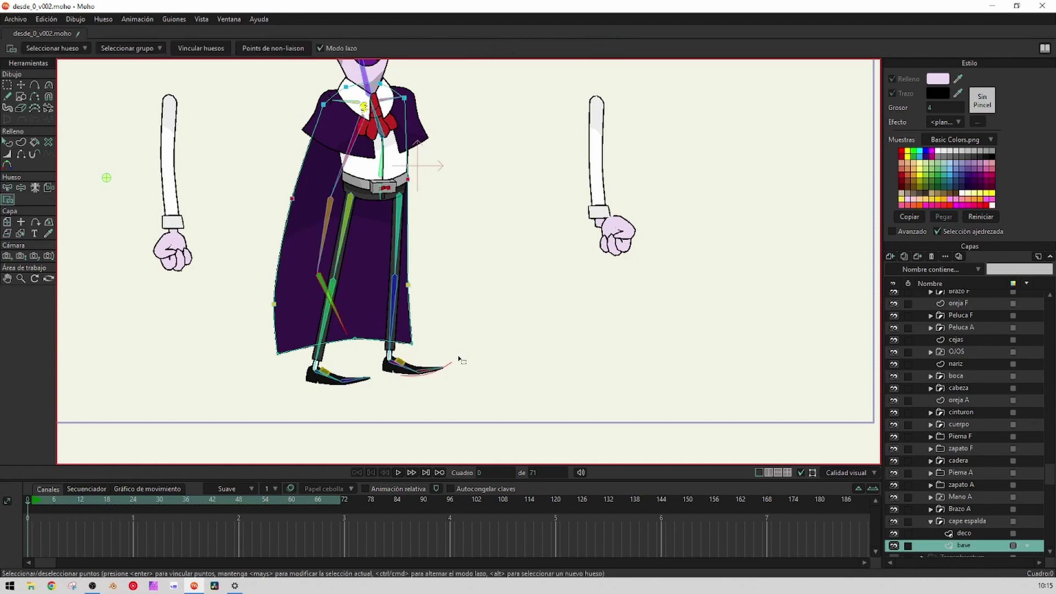
mouse_move(457, 361)
left_mouse_down()
mouse_move(363, 322)
mouse_move(238, 340)
mouse_move(365, 403)
left_mouse_up()
Select the transforatum bone layer and test how the bound character and cape move with Manipulate Bones
scroll(423, 374, "down", 5)
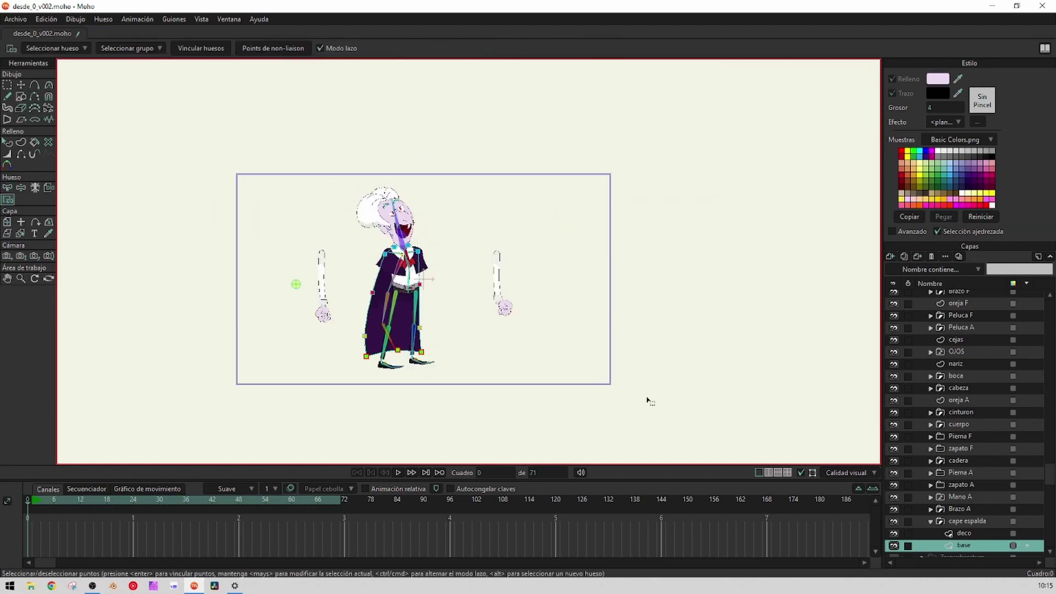
scroll(959, 314, "up", 3)
left_click(955, 297)
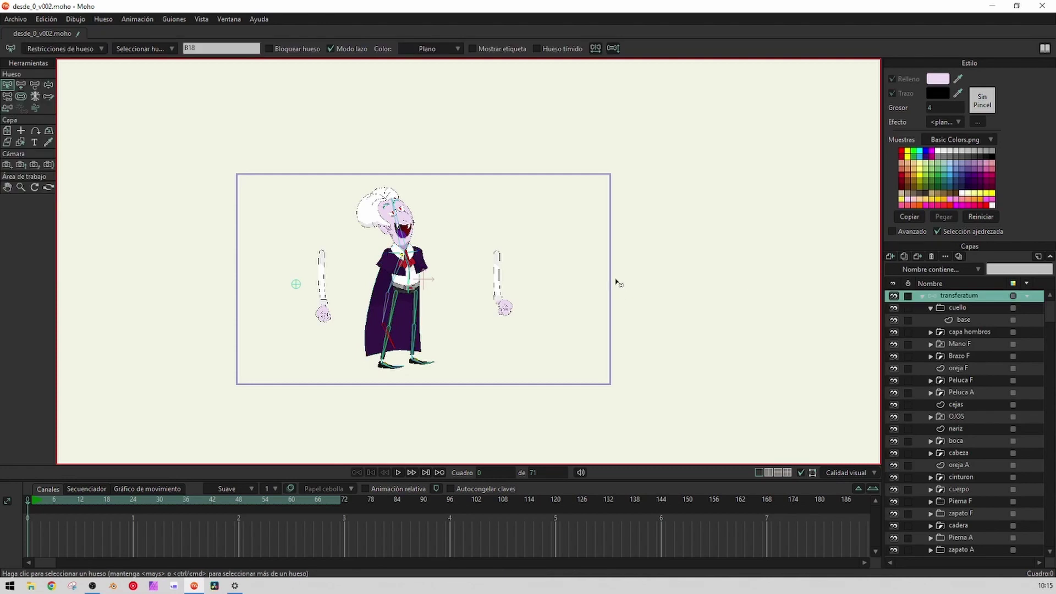
left_click(49, 87)
scroll(316, 204, "up", 3)
left_click_drag(347, 223, 286, 153)
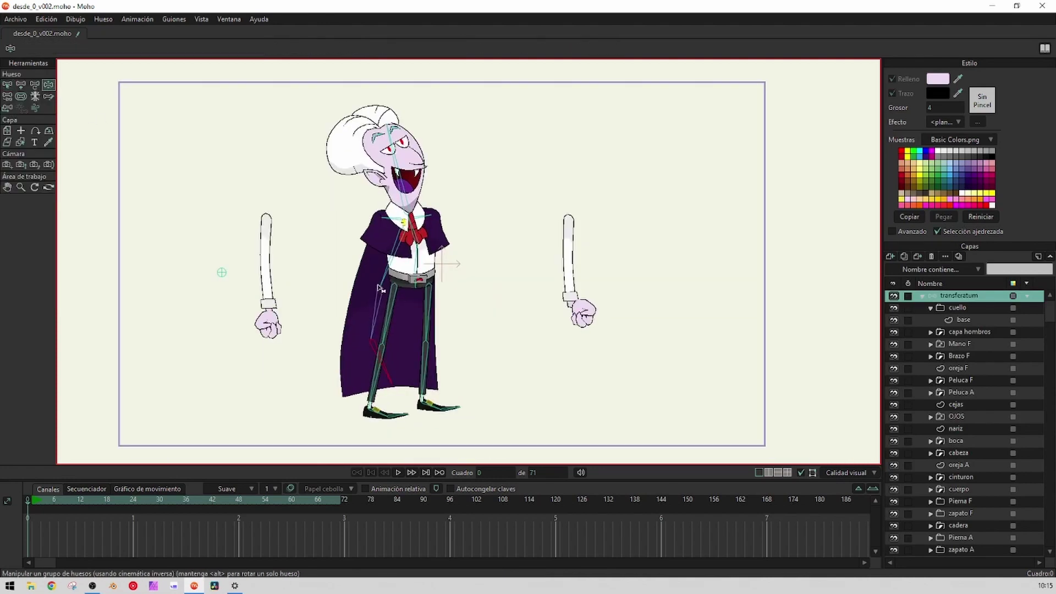
scroll(382, 259, "up", 3)
left_click_drag(398, 253, 422, 415)
left_click_drag(464, 348, 522, 207)
left_click_drag(330, 332, 432, 196)
left_click_drag(432, 196, 403, 269)
scroll(456, 188, "down", 2)
left_click_drag(369, 140, 410, 91)
Return to the Select Bone tool and collapse the cuello group
left_click(5, 86)
scroll(417, 246, "down", 3)
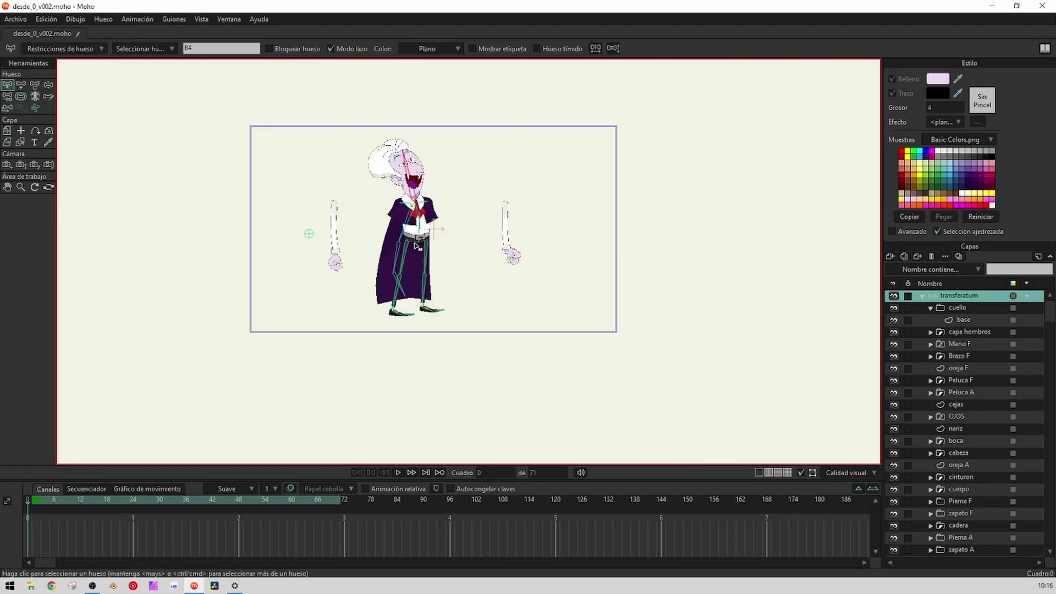
scroll(417, 246, "up", 4)
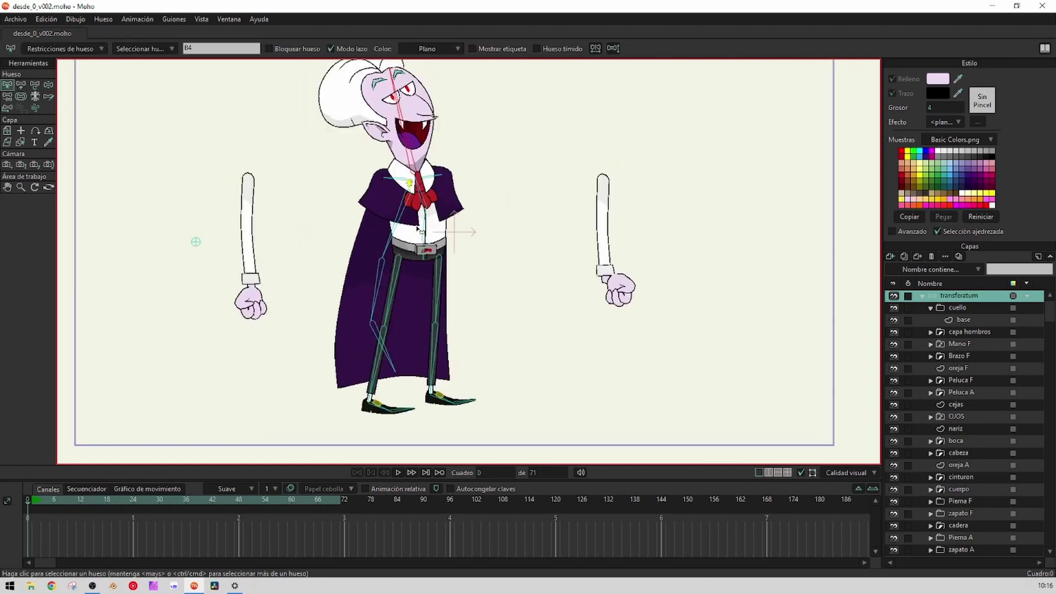
left_click_drag(453, 227, 459, 243)
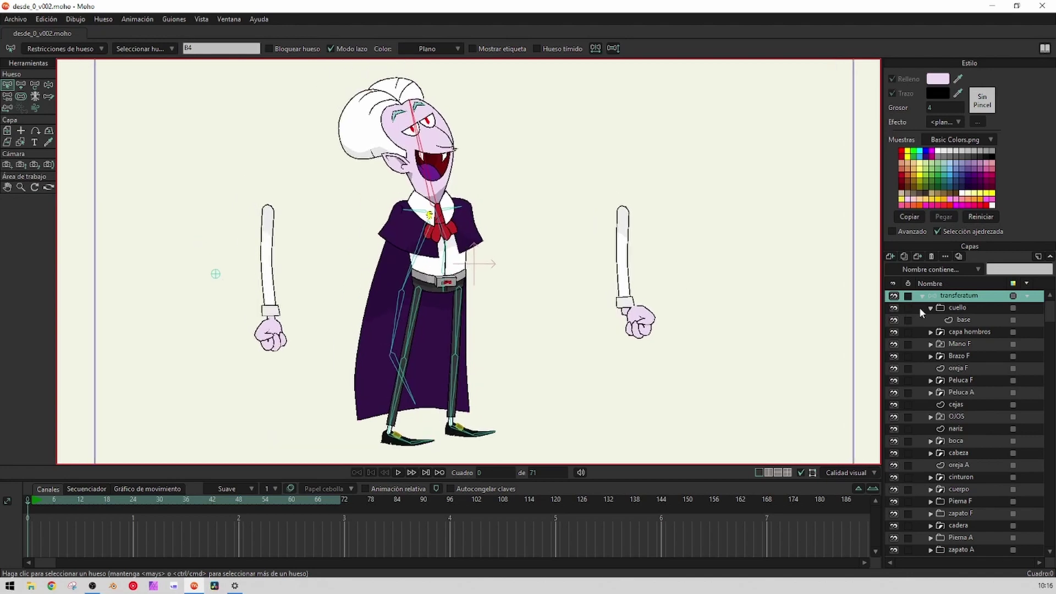
left_click(930, 308)
left_click_drag(653, 265, 674, 222)
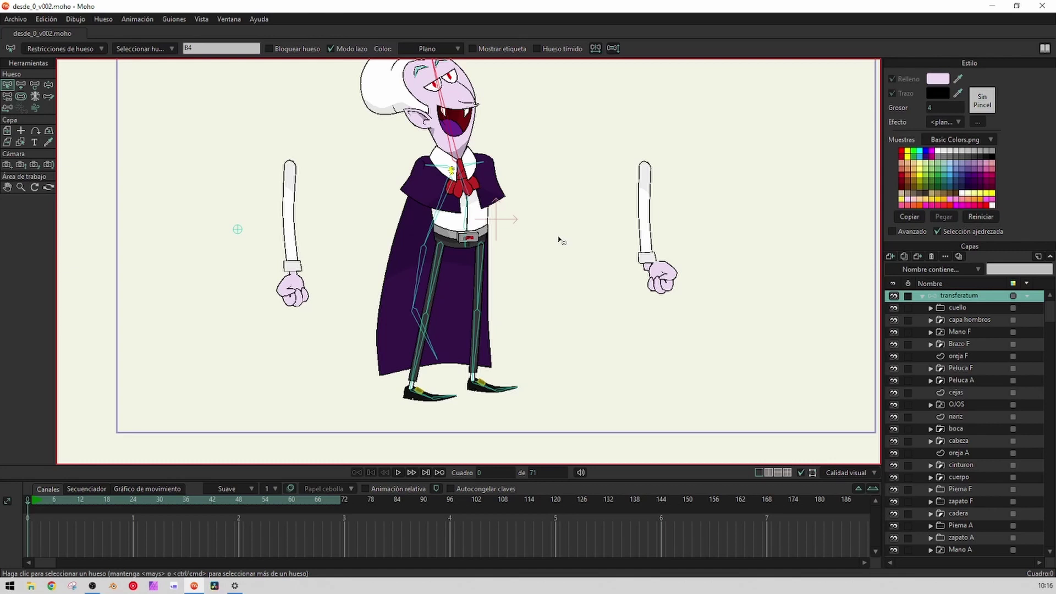
left_click_drag(496, 188, 478, 232)
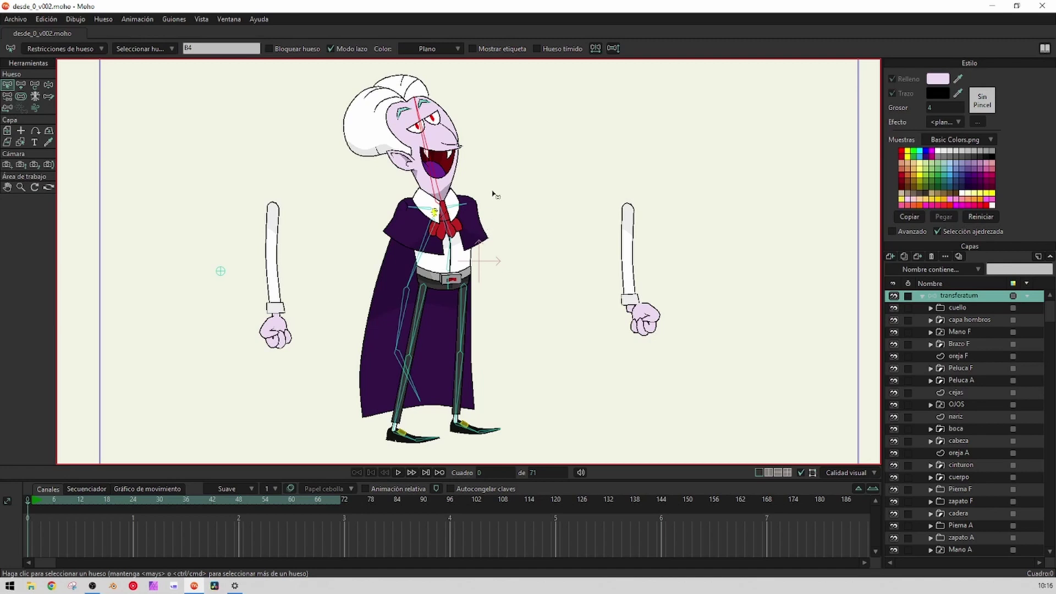
scroll(493, 193, "up", 3)
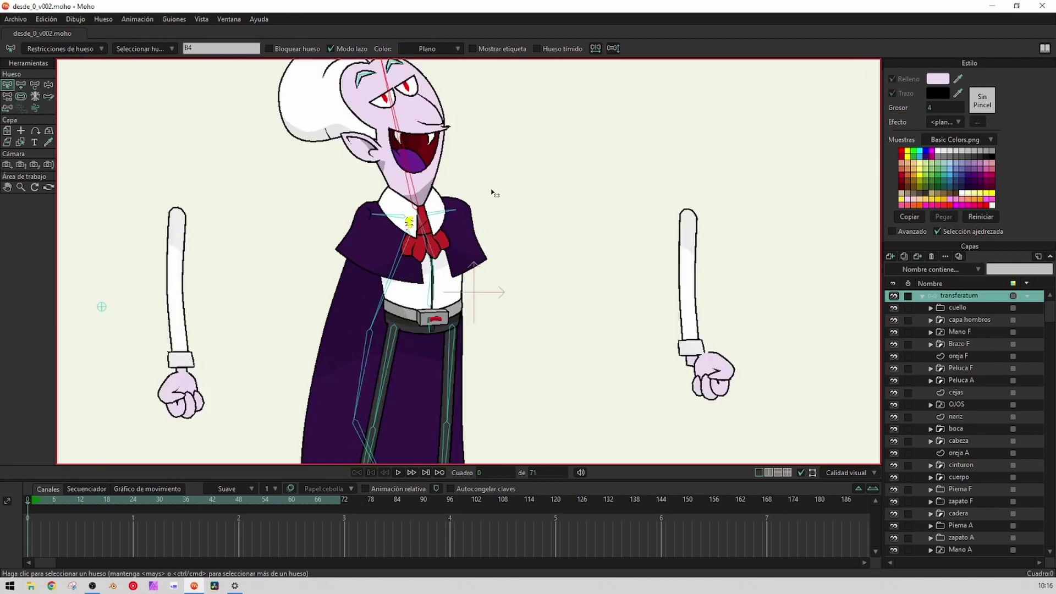
scroll(493, 193, "down", 3)
left_click_drag(494, 191, 469, 214)
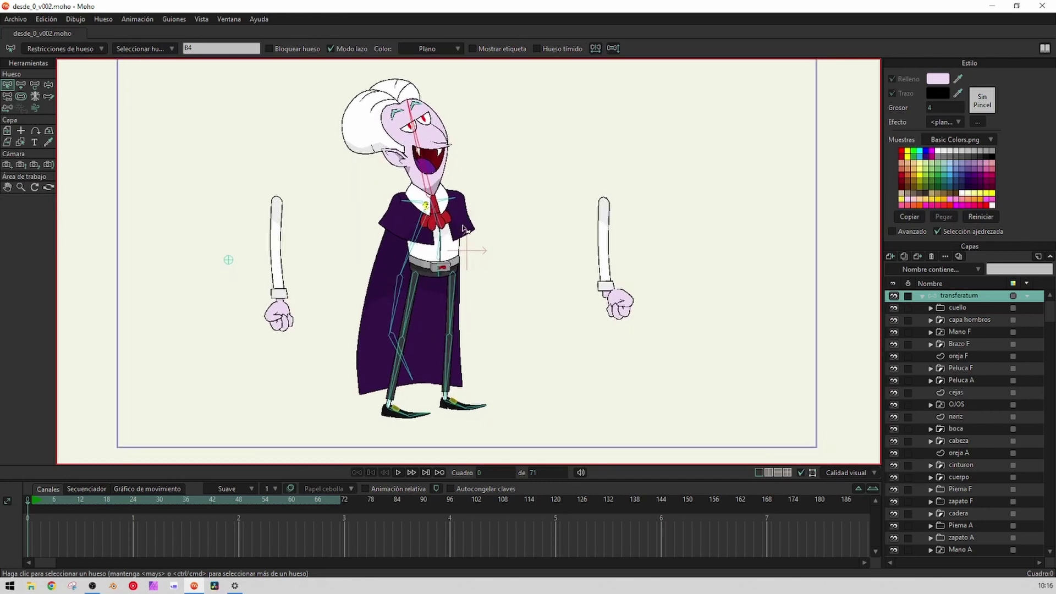
left_click_drag(427, 163, 440, 188)
scroll(443, 177, "up", 3)
scroll(445, 179, "down", 2)
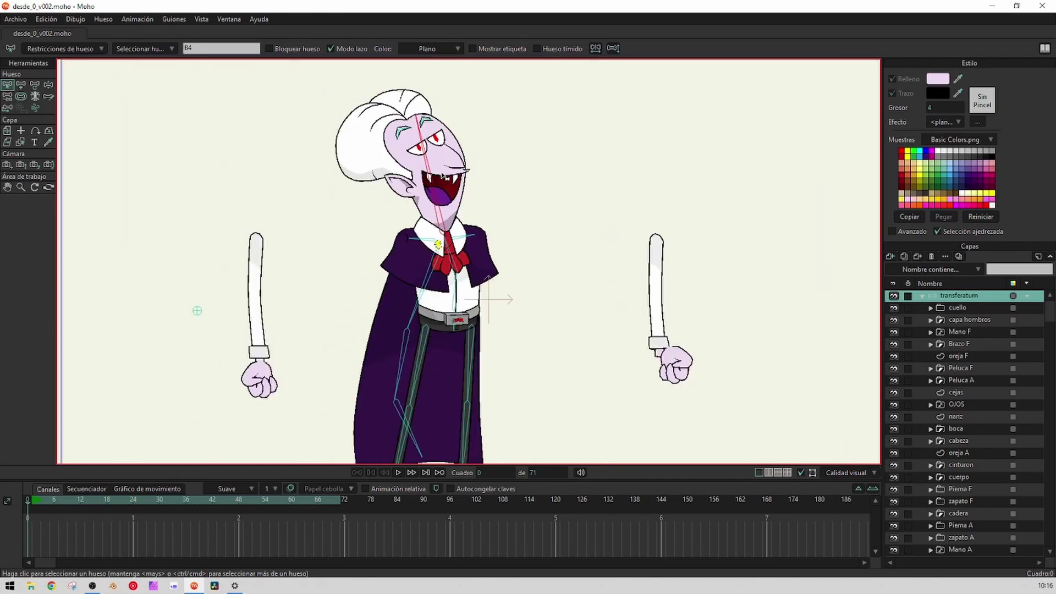
scroll(445, 180, "up", 3)
scroll(448, 182, "down", 5)
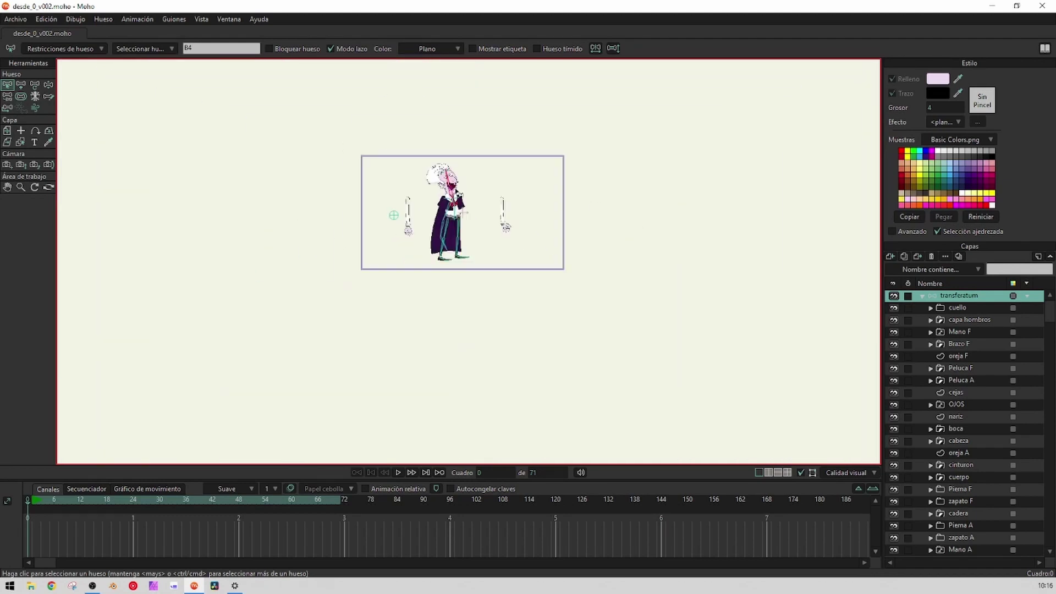
scroll(462, 236, "up", 4)
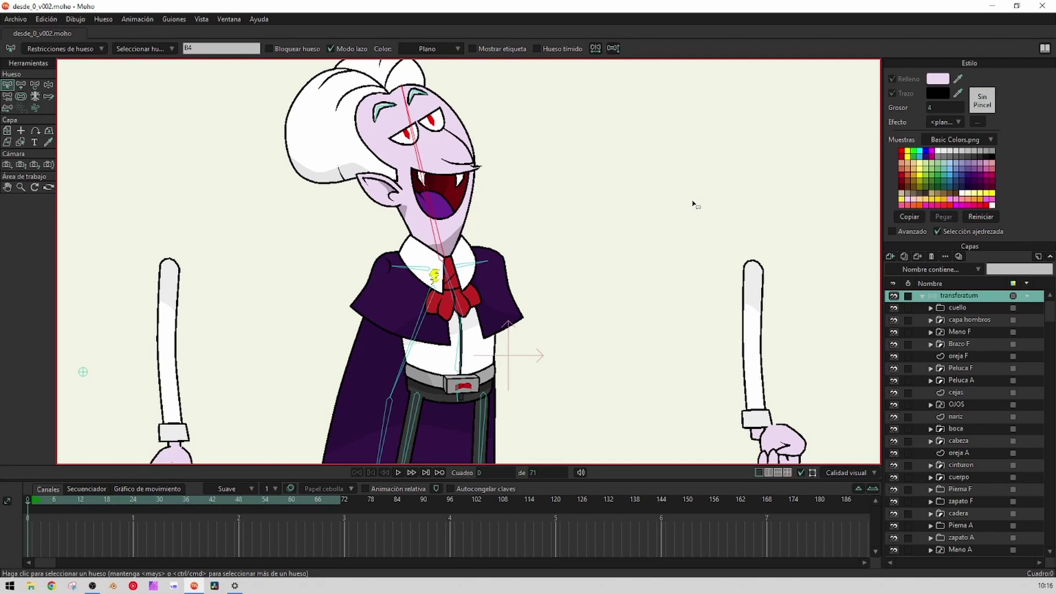
Open the Actions window for the transforatum bone layer
left_click(201, 20)
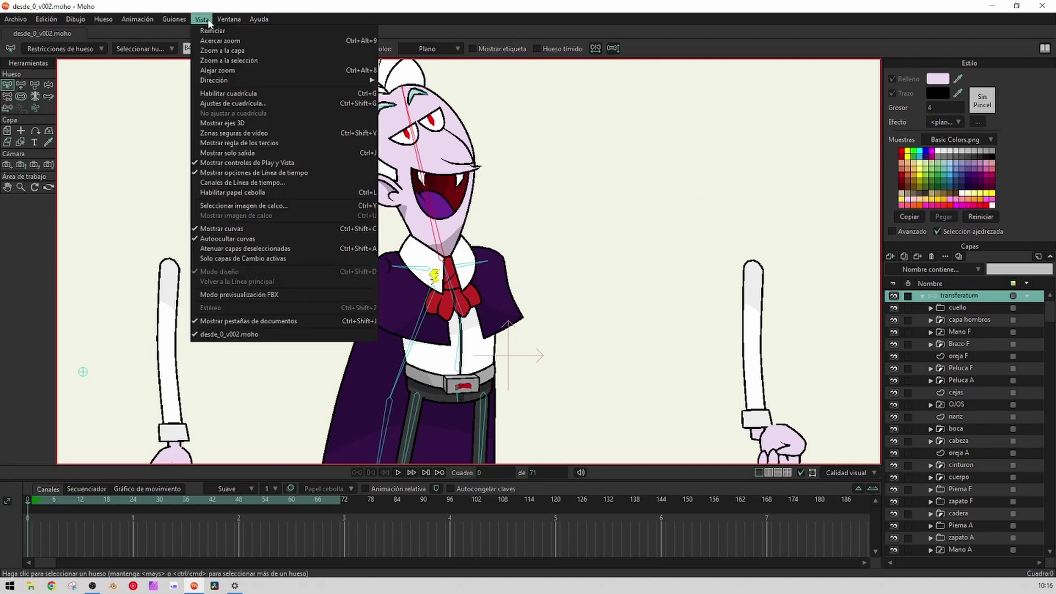
mouse_move(229, 19)
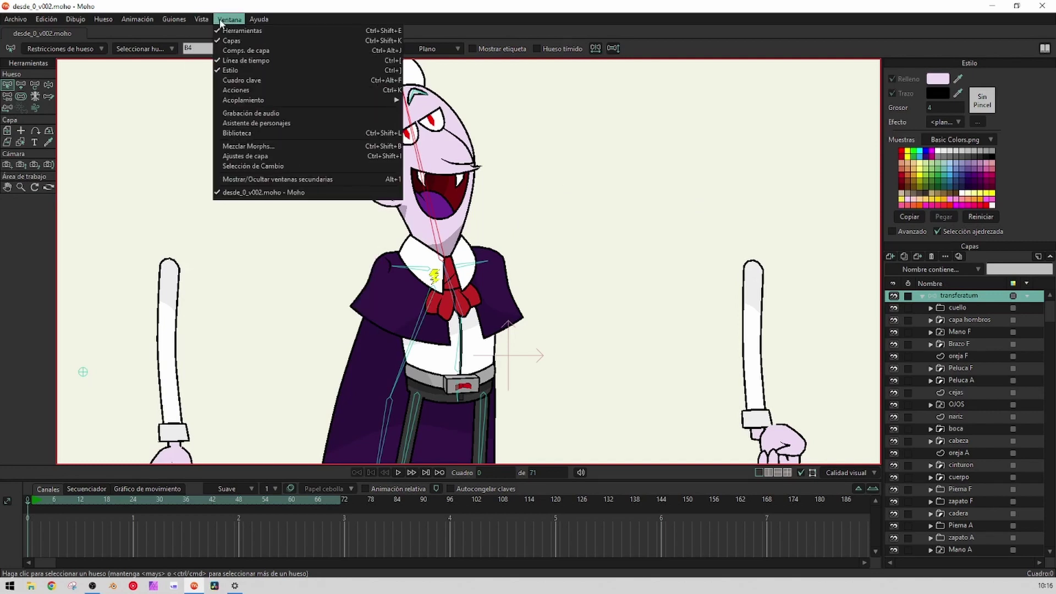
left_click(262, 95)
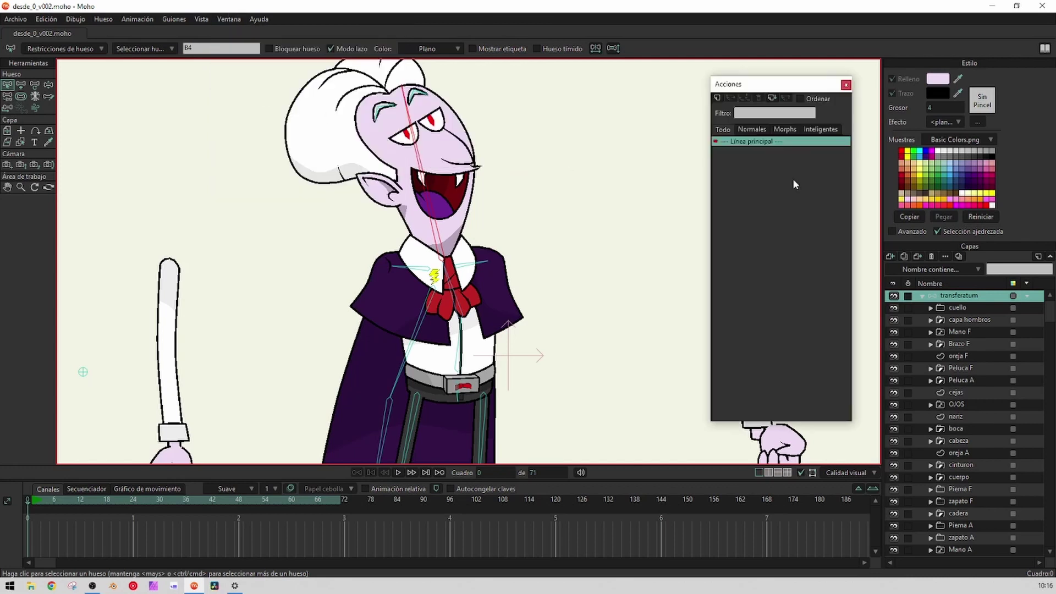
Move the Actions window further over the canvas, clear of the Style and Layers areas
left_click_drag(773, 86, 739, 77)
scroll(559, 113, "down", 3)
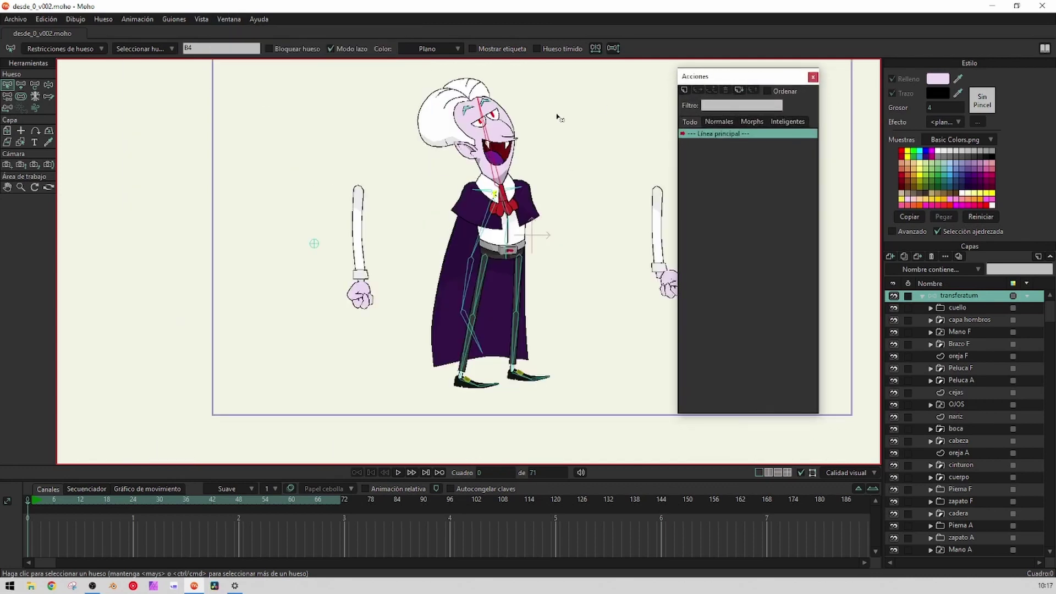
scroll(437, 109, "up", 3)
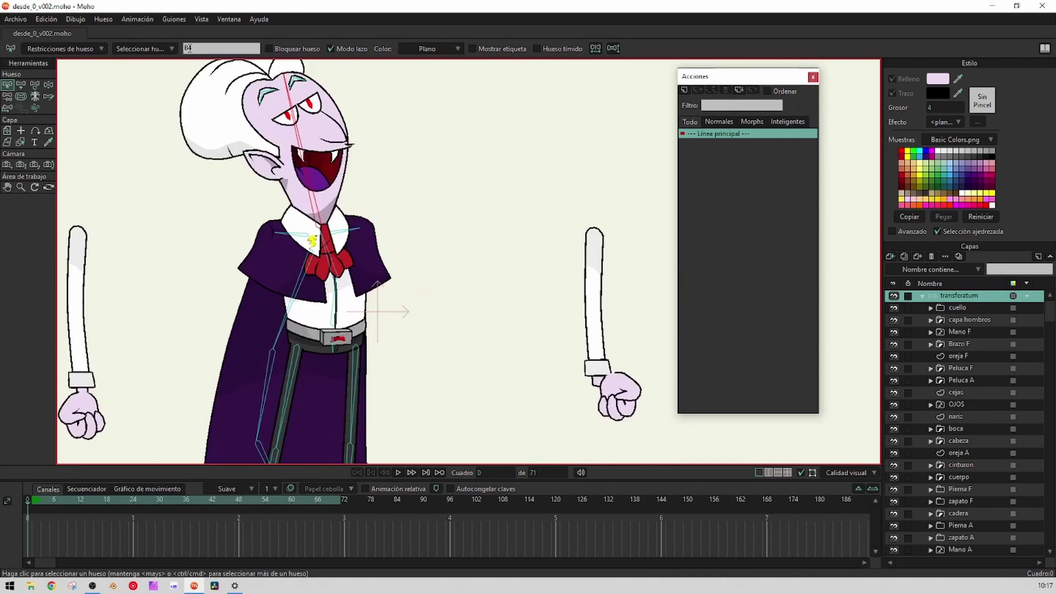
Select the torso bone, the separate root bone and the torso bone again to check the bones' names
left_click(333, 322)
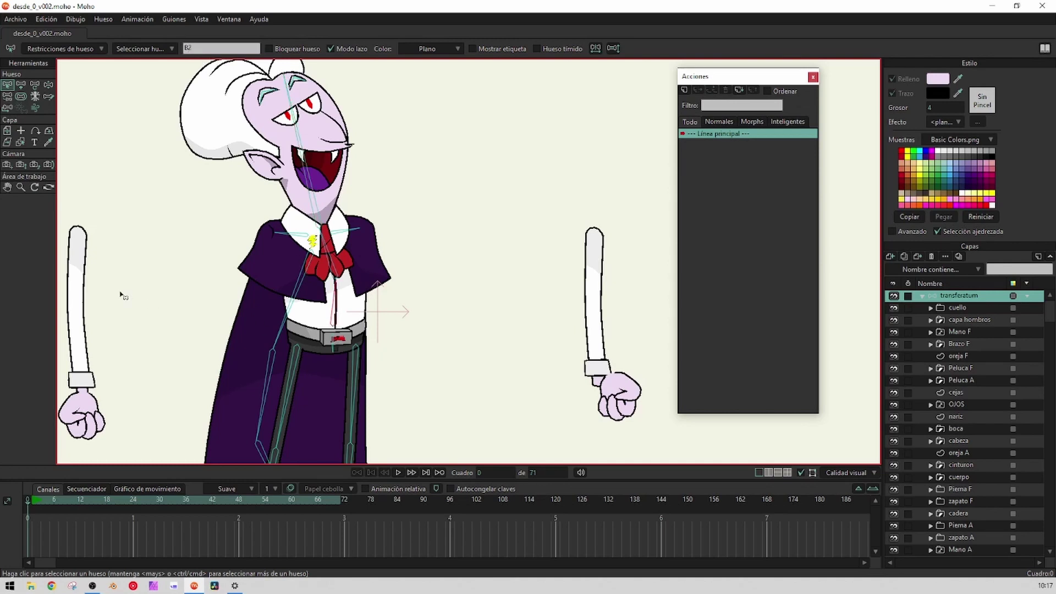
left_click_drag(123, 295, 278, 269)
left_click(157, 301)
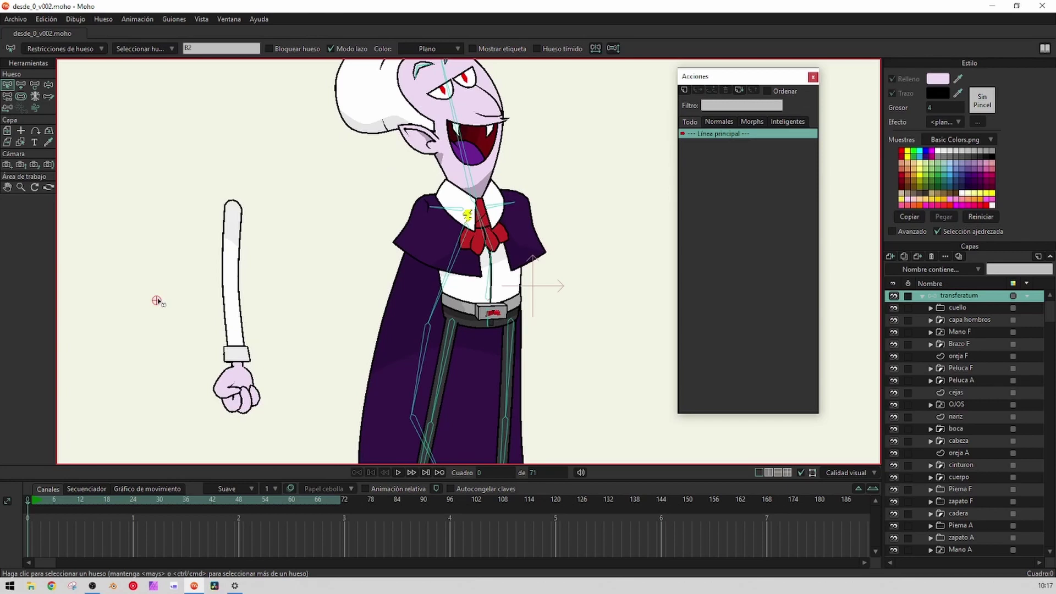
left_click(489, 273)
scroll(377, 155, "down", 3)
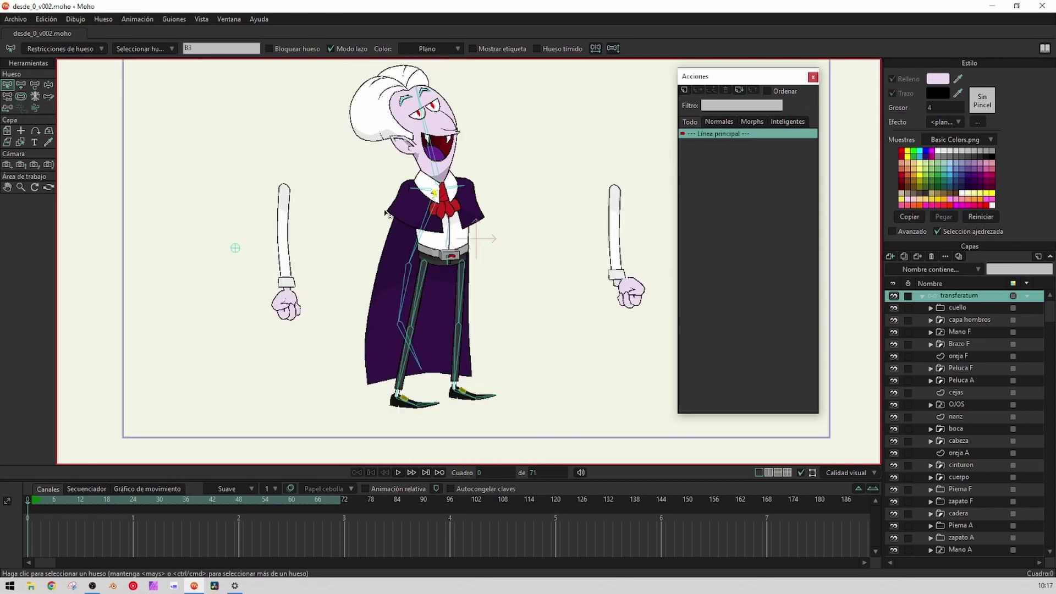
left_click_drag(392, 214, 328, 210)
scroll(424, 187, "up", 3)
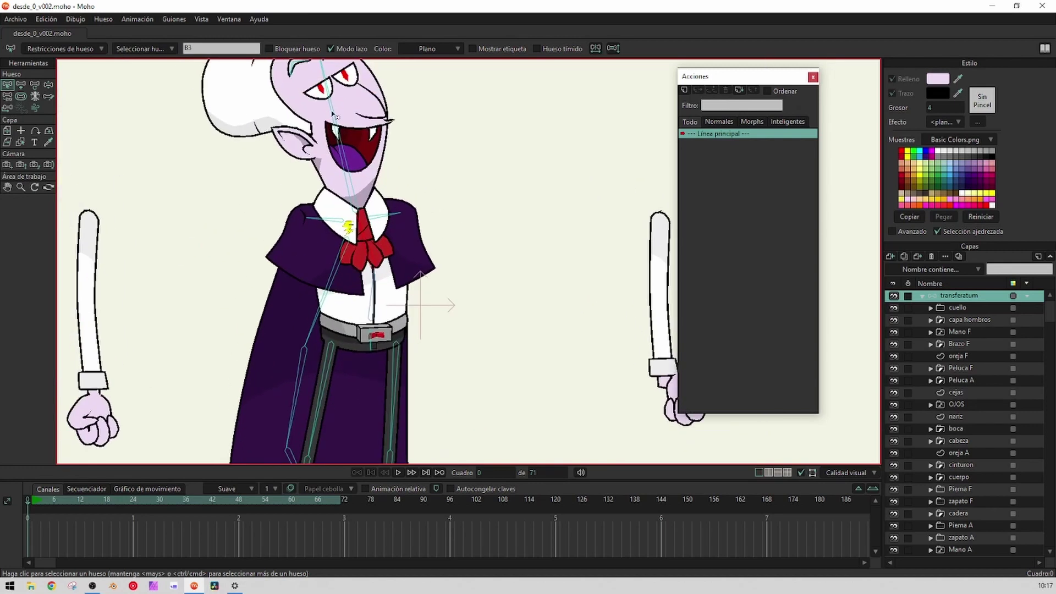
Select head bone B4 and start creating a new action for it
left_click(338, 112)
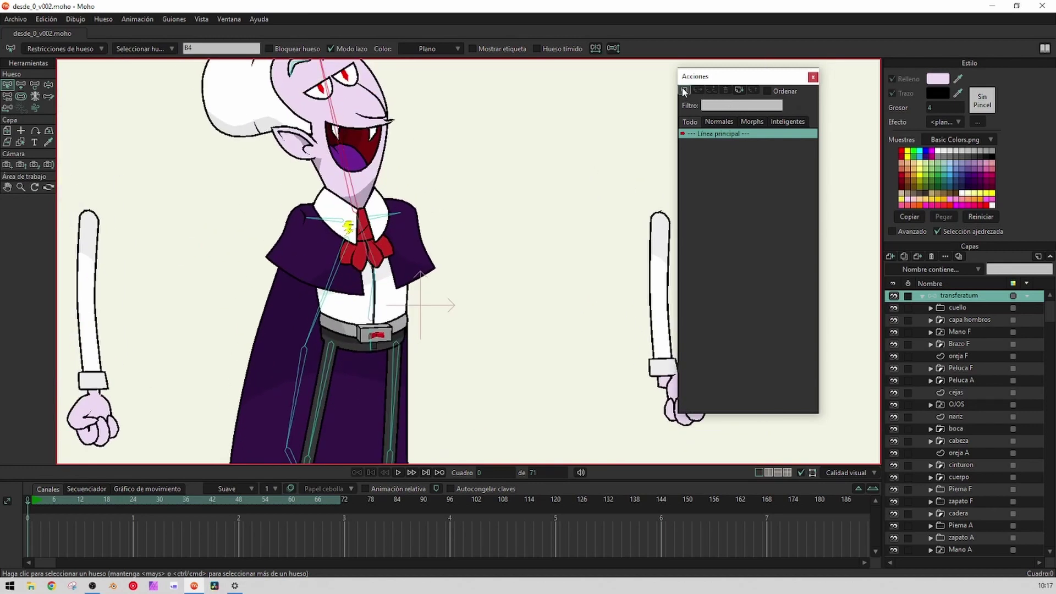
left_click(683, 90)
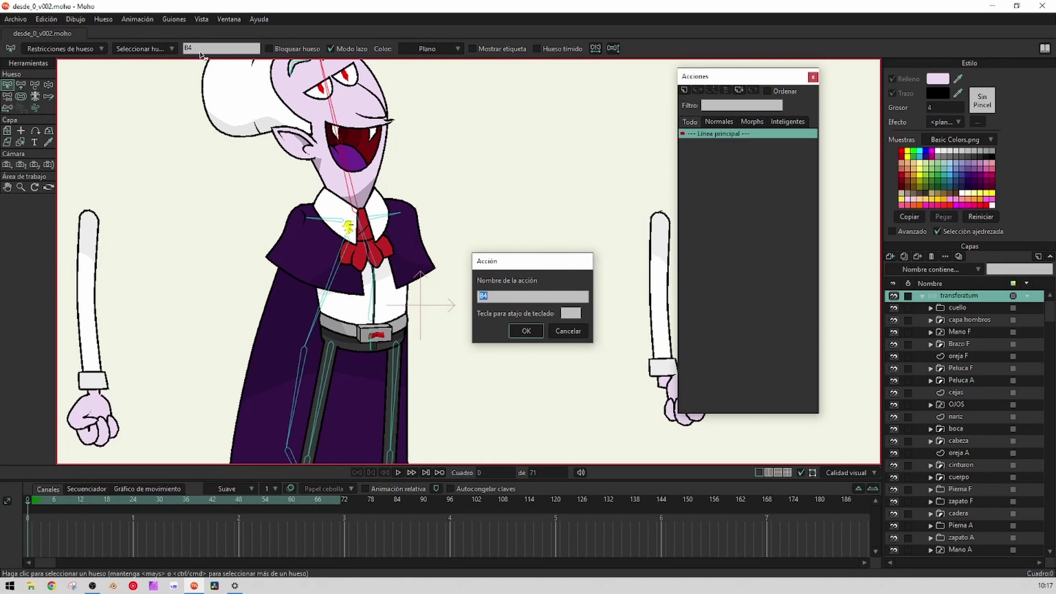
Create the B4 action for the head bone and rotate that bone forward to about 325° at frame 120
left_click(525, 331)
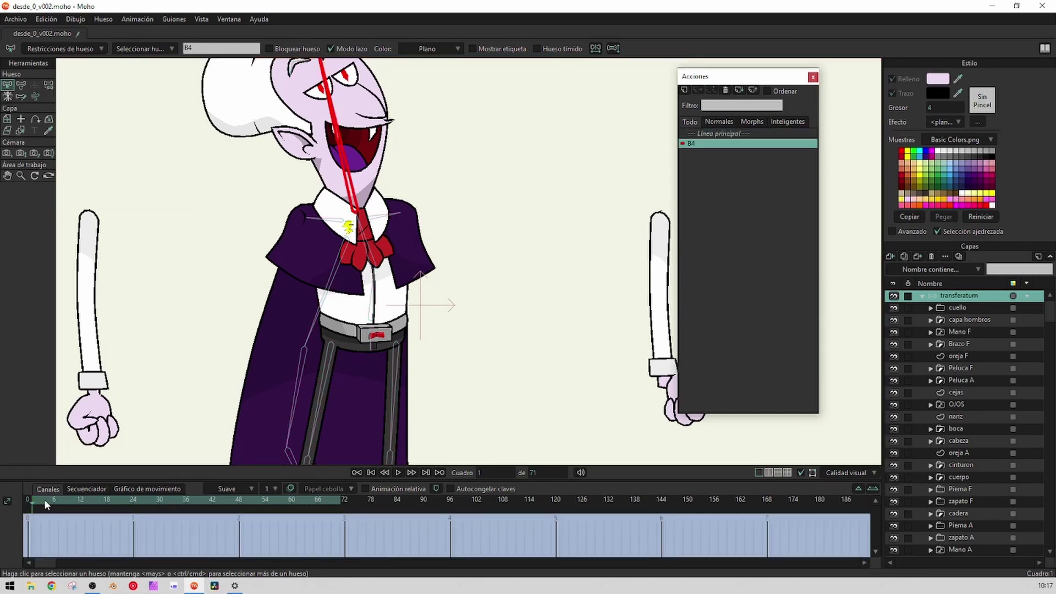
left_click_drag(34, 501, 559, 531)
left_click(21, 85)
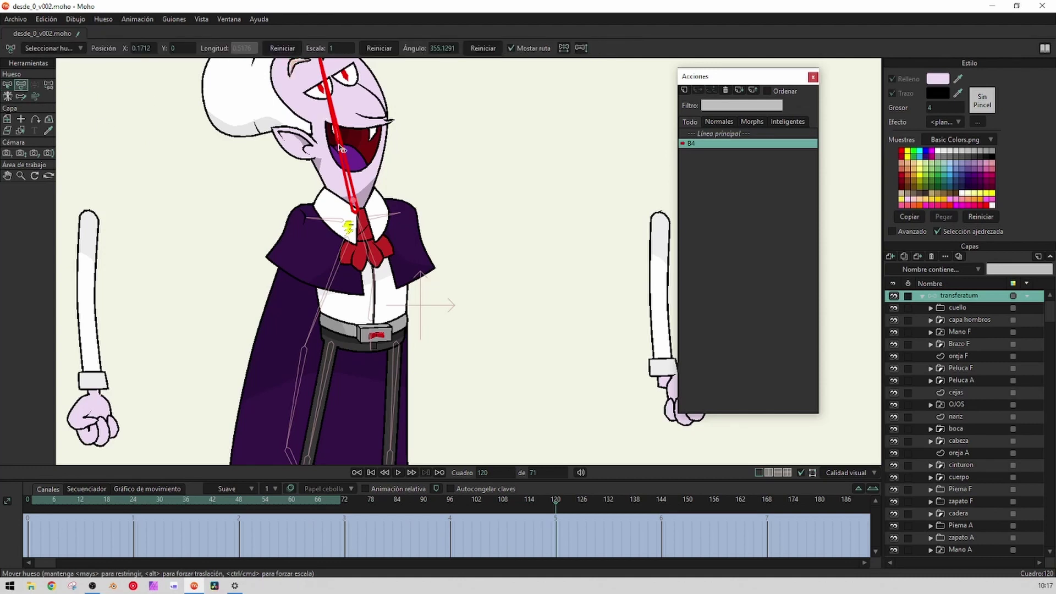
scroll(341, 148, "up", 2)
scroll(340, 148, "down", 2)
scroll(340, 147, "up", 2)
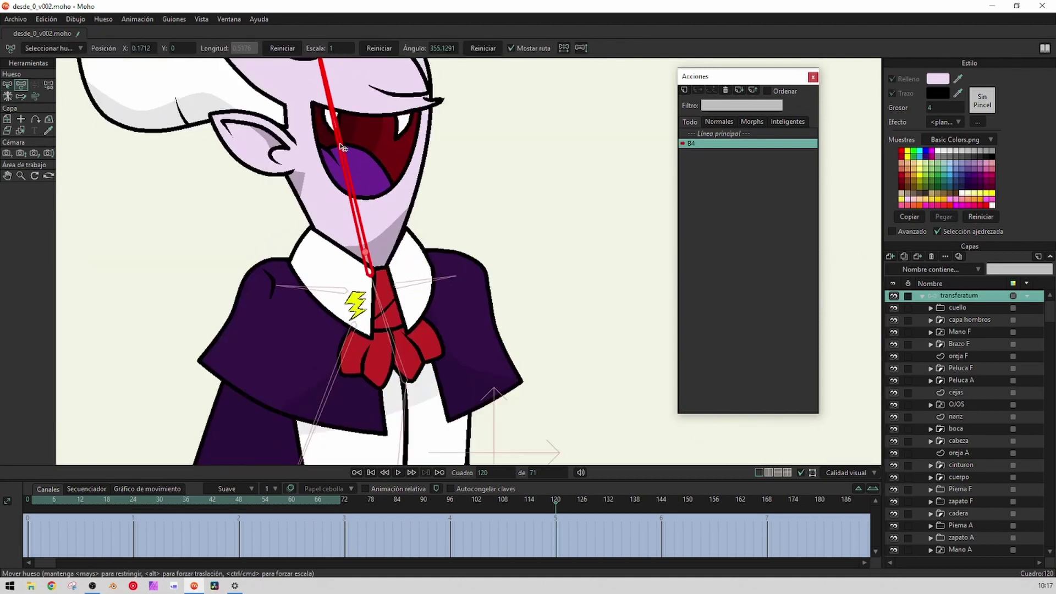
left_click_drag(341, 147, 405, 171)
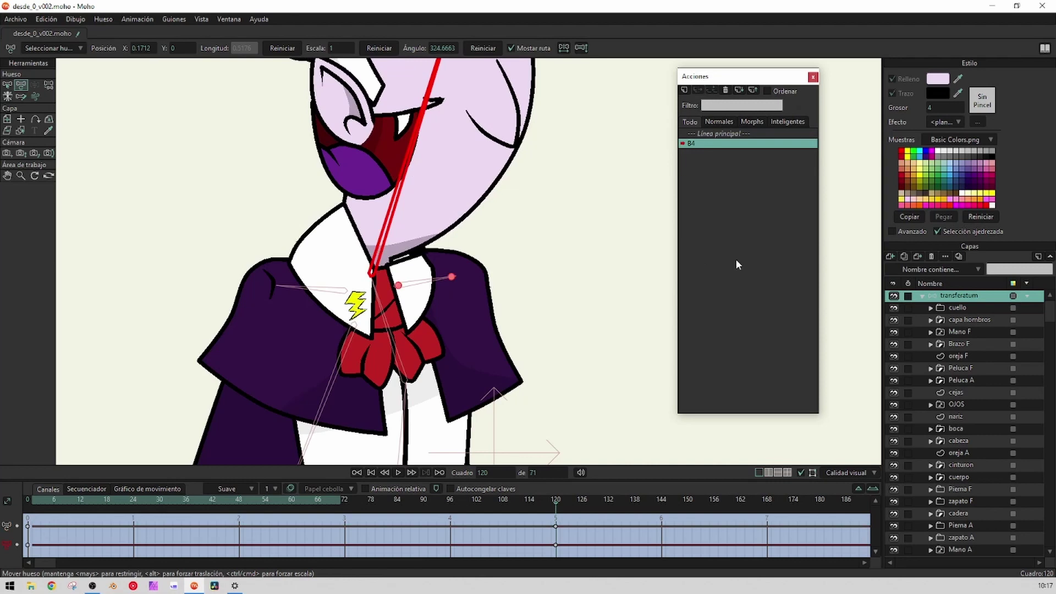
On the base layer in the cuello group, reposition the upper points of the right collar flap at frame 120
left_click(930, 308)
left_click(962, 319)
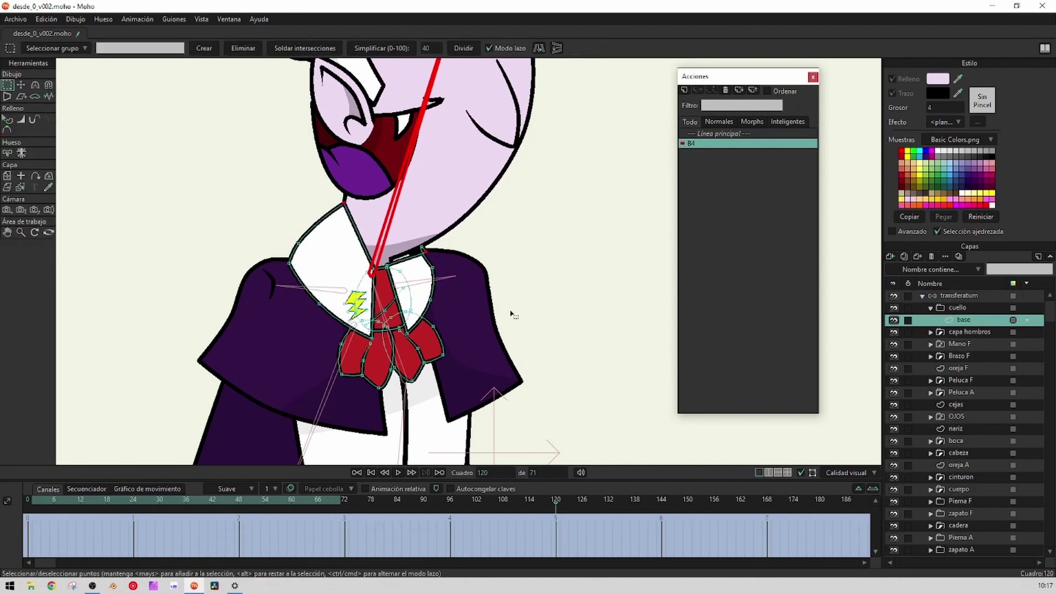
scroll(450, 290, "up", 1)
scroll(408, 266, "up", 1)
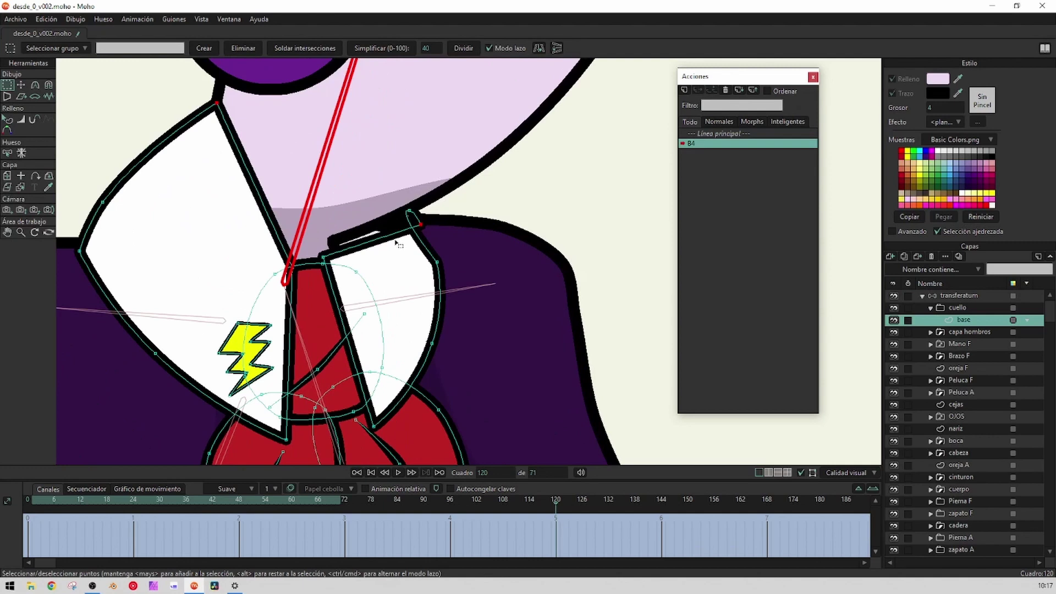
key("t")
mouse_move(421, 226)
left_mouse_down()
mouse_move(406, 216)
mouse_move(420, 215)
left_mouse_up()
left_click(410, 210, "ctrl")
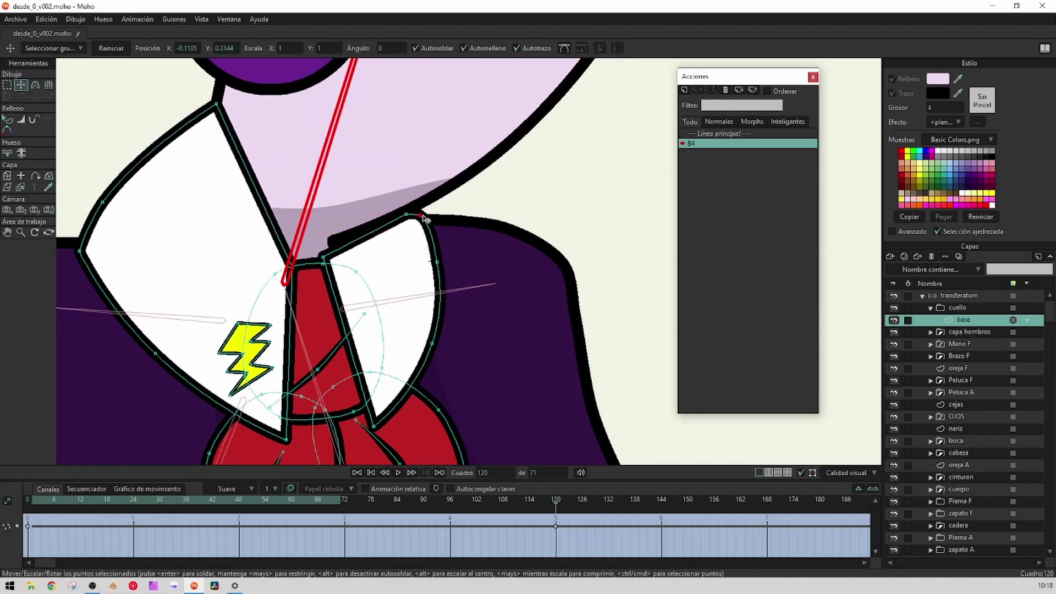
left_click(414, 210)
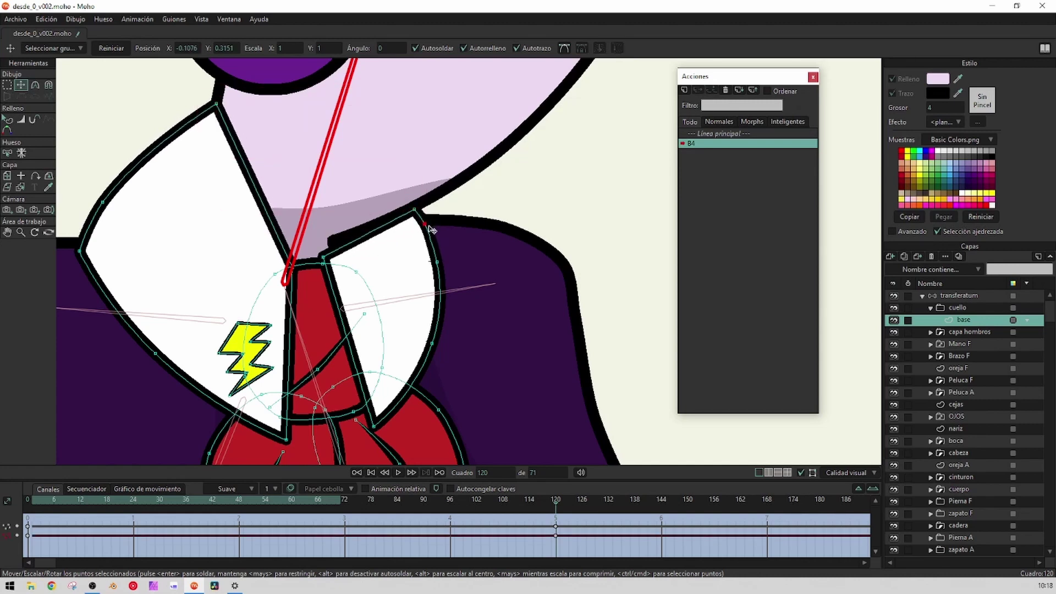
Move the left collar flap's outer-edge point at frame 119 and shift the resulting keyframe to frame 120
left_click(38, 500)
mouse_move(38, 498)
left_mouse_down()
mouse_move(452, 540)
mouse_move(267, 499)
mouse_move(553, 559)
left_mouse_up()
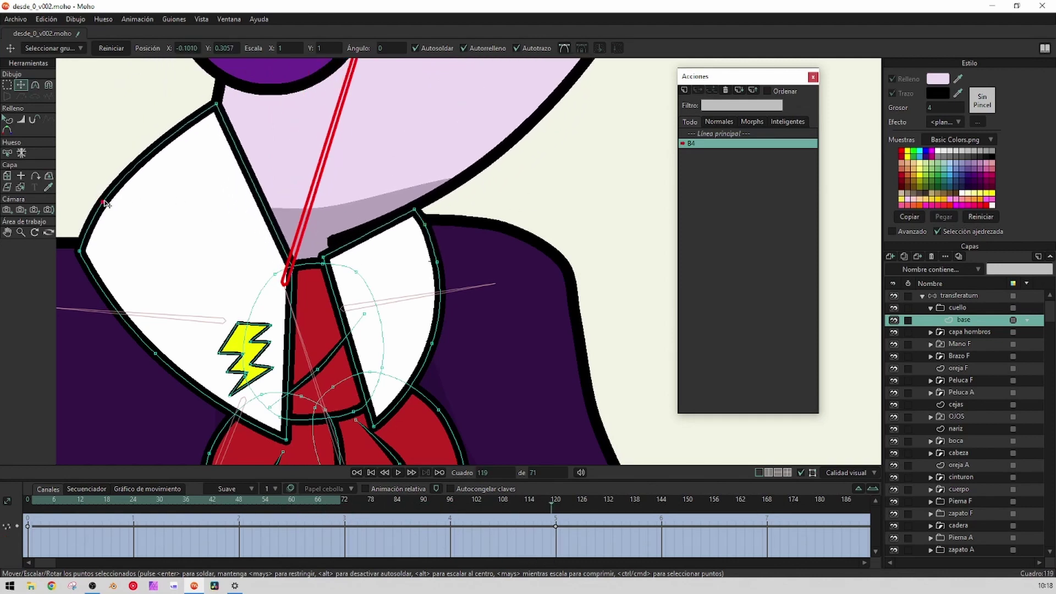
left_click_drag(104, 202, 130, 166)
scroll(136, 174, "down", 4)
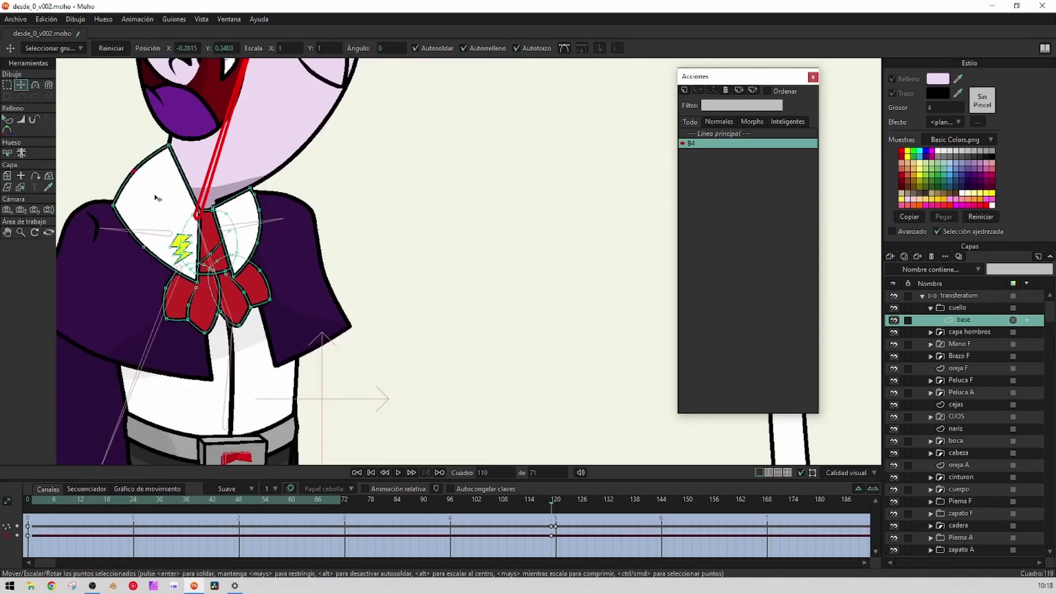
left_click_drag(41, 500, 355, 504)
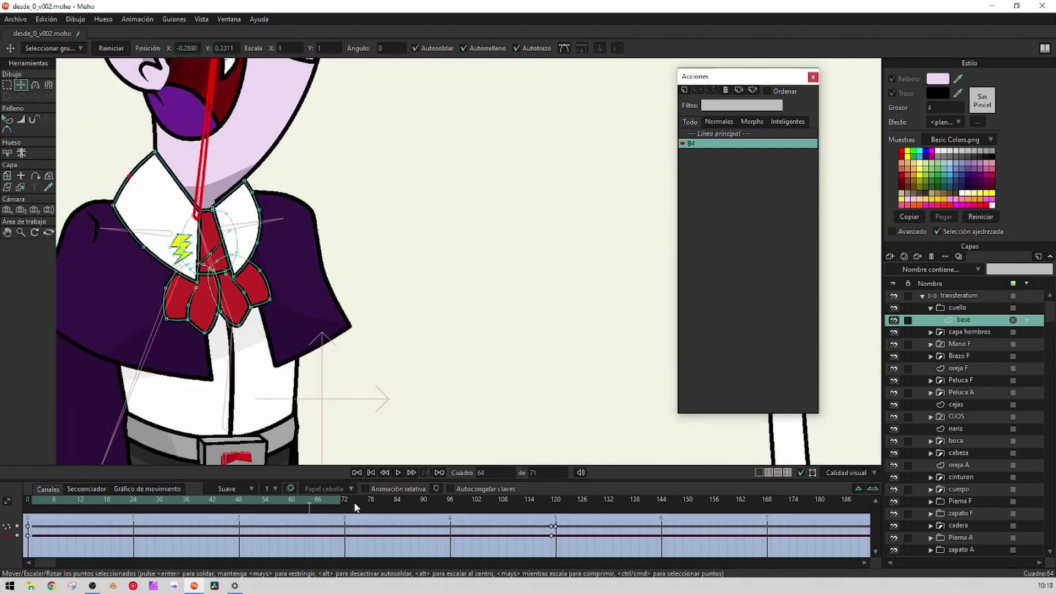
left_click(548, 534)
left_click(556, 538)
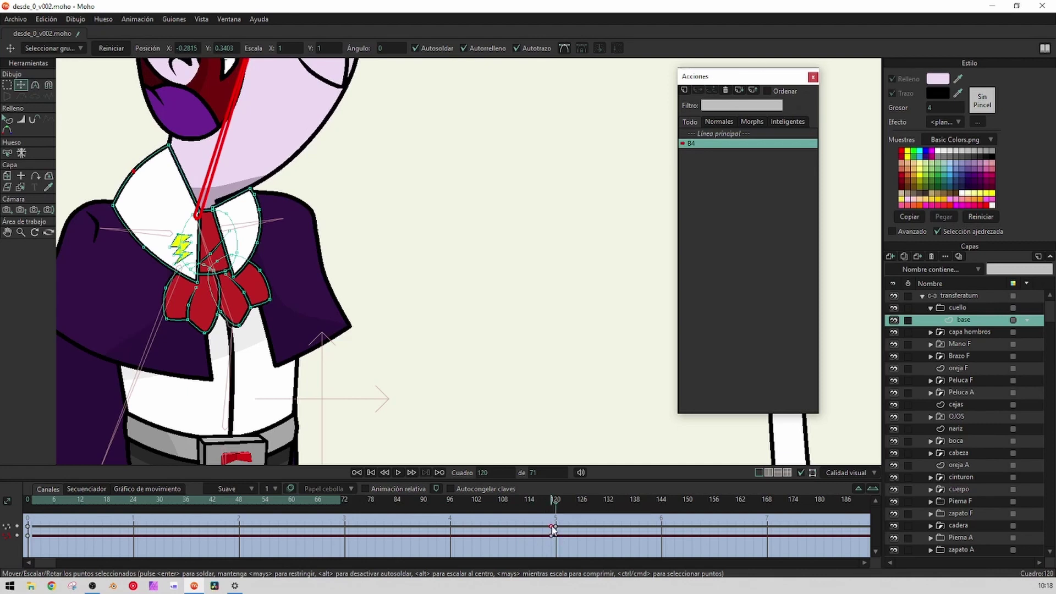
left_click_drag(551, 527, 556, 527)
Reshape the left collar flap at frame 120 by lowering its tip and adjusting its outer-edge point
left_click(554, 503)
scroll(133, 164, "up", 2)
left_click_drag(137, 169, 126, 183)
left_click(182, 140)
left_click_drag(184, 139, 158, 160)
left_click(122, 195)
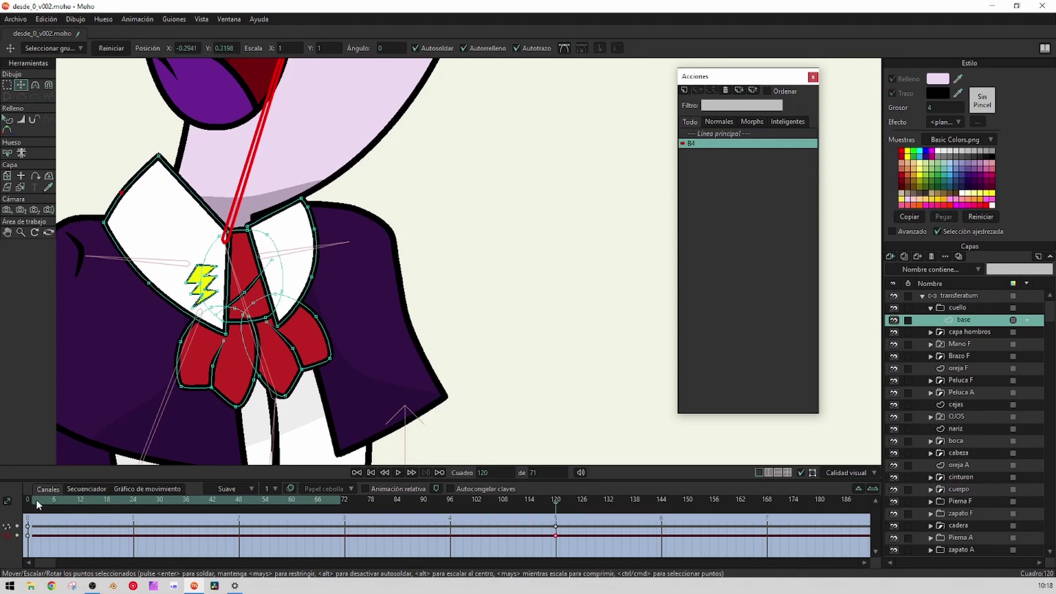
Scrub the B4 action up to frame 120 to check the collar, and return the bone layer to the main timeline
left_click_drag(35, 499, 199, 500)
left_click_drag(296, 532, 556, 548)
scroll(405, 270, "down", 4)
left_click_drag(403, 271, 449, 271)
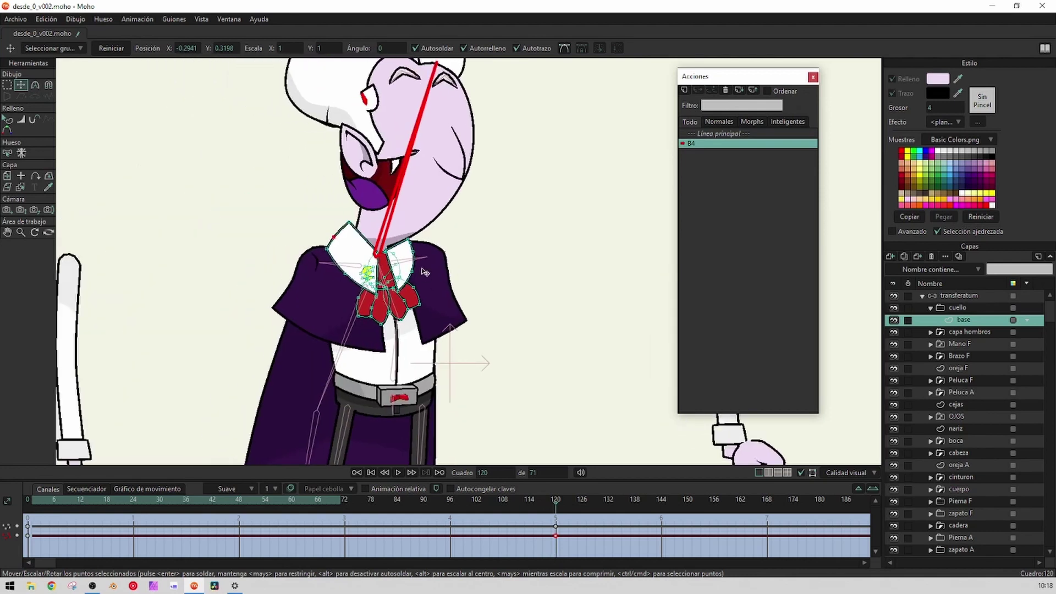
left_click(958, 297)
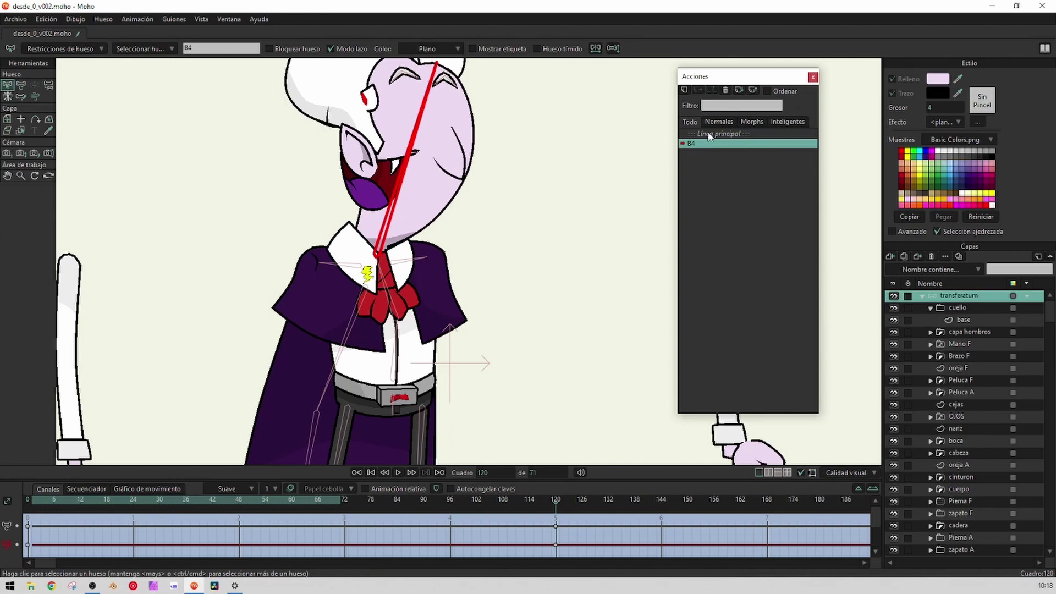
left_click(710, 134)
Test the head bone's movement with the bone manipulation tool and clear the bone selection
key("z")
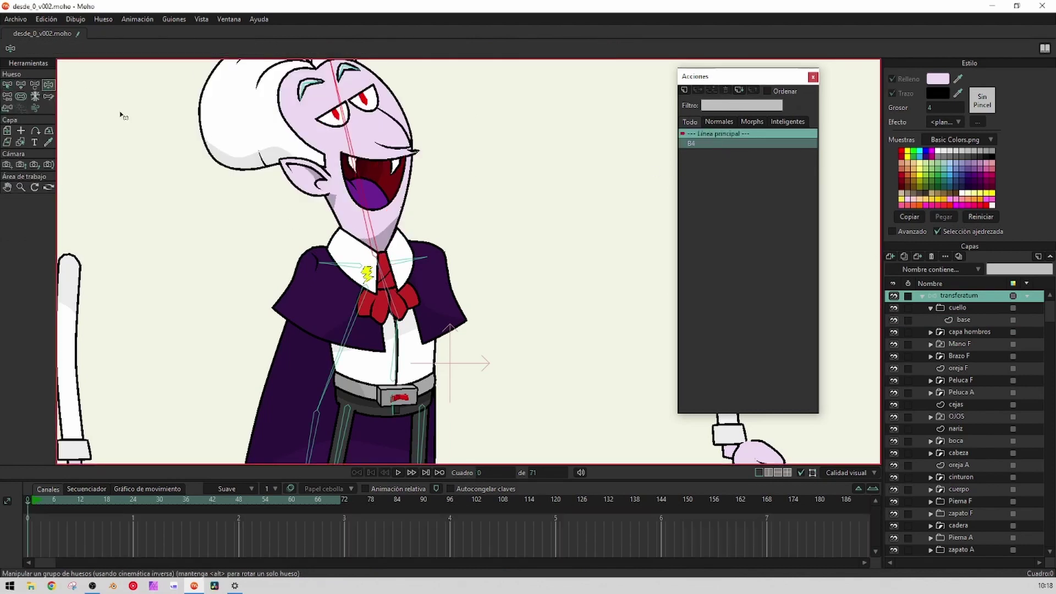
mouse_move(349, 158)
left_mouse_down()
mouse_move(371, 154)
mouse_move(360, 155)
left_mouse_up()
left_click(7, 84)
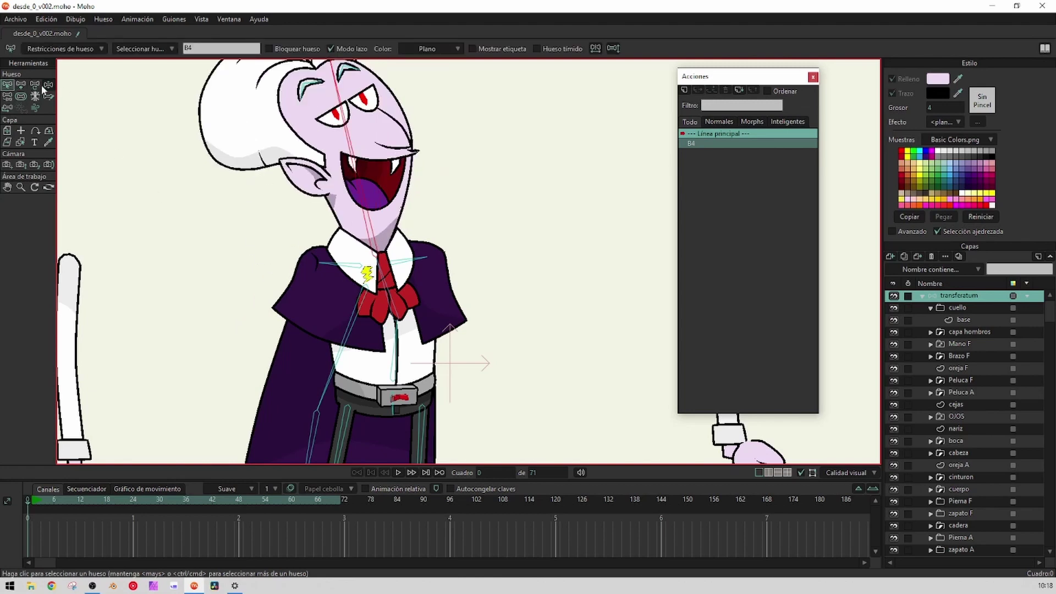
left_click(505, 191)
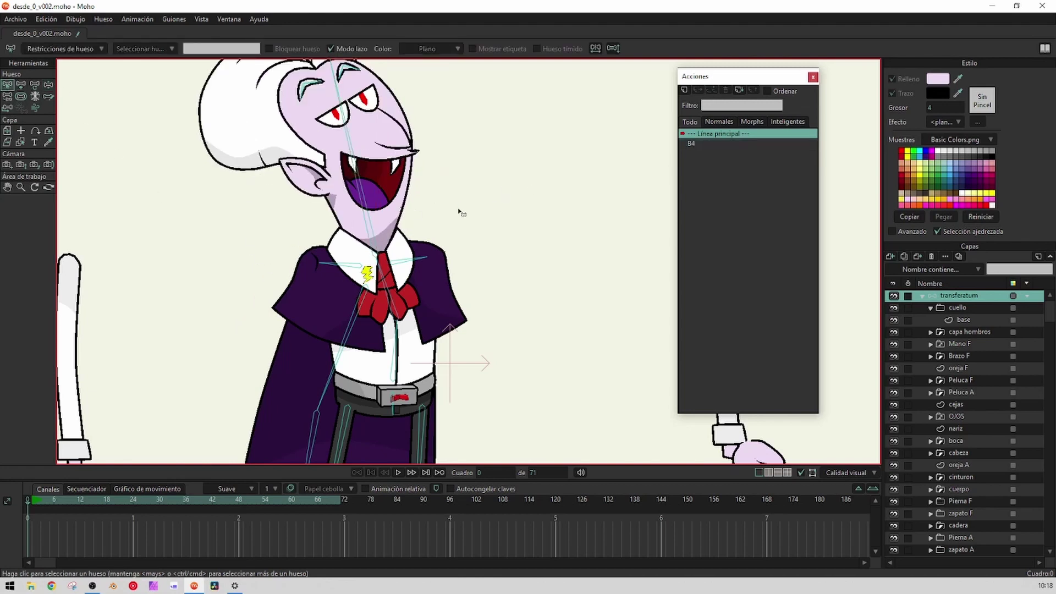
Create the B4 2 action for the head bone and rotate that bone backward to about 377° at frame 120
left_click(346, 132)
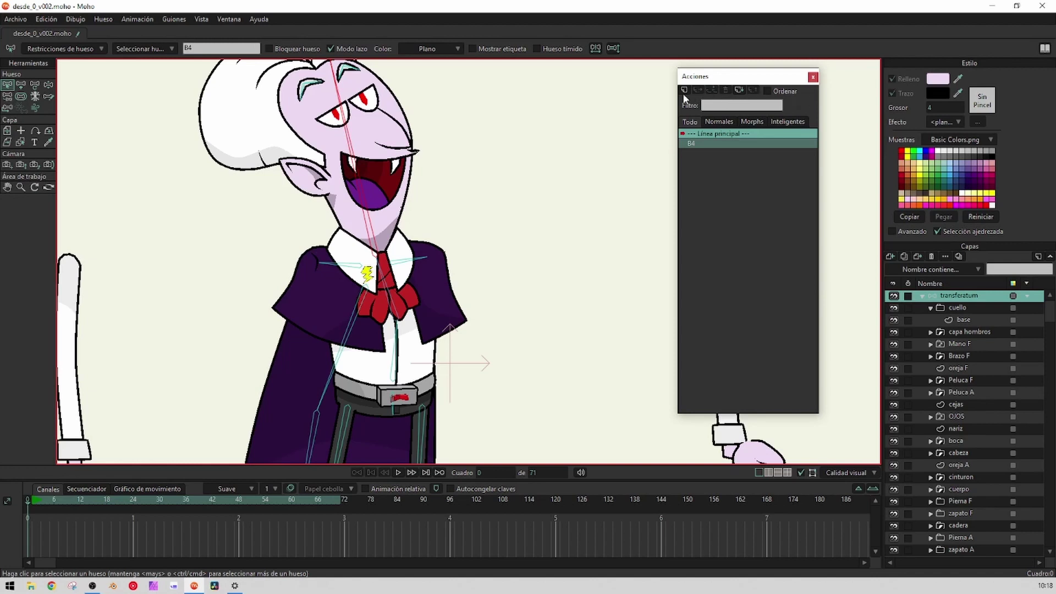
left_click(684, 91)
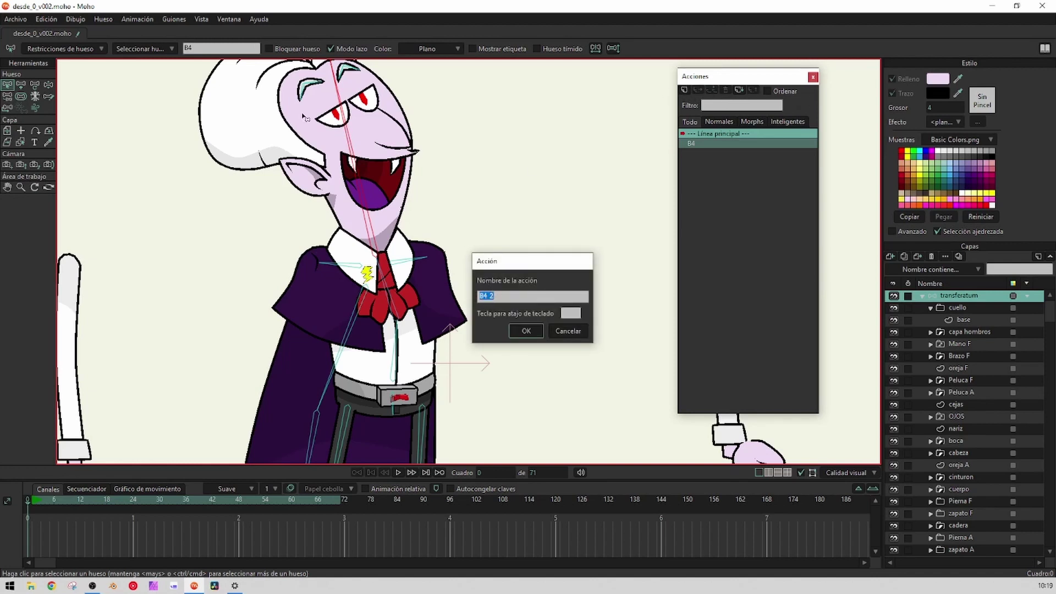
left_click(527, 331)
left_click(556, 501)
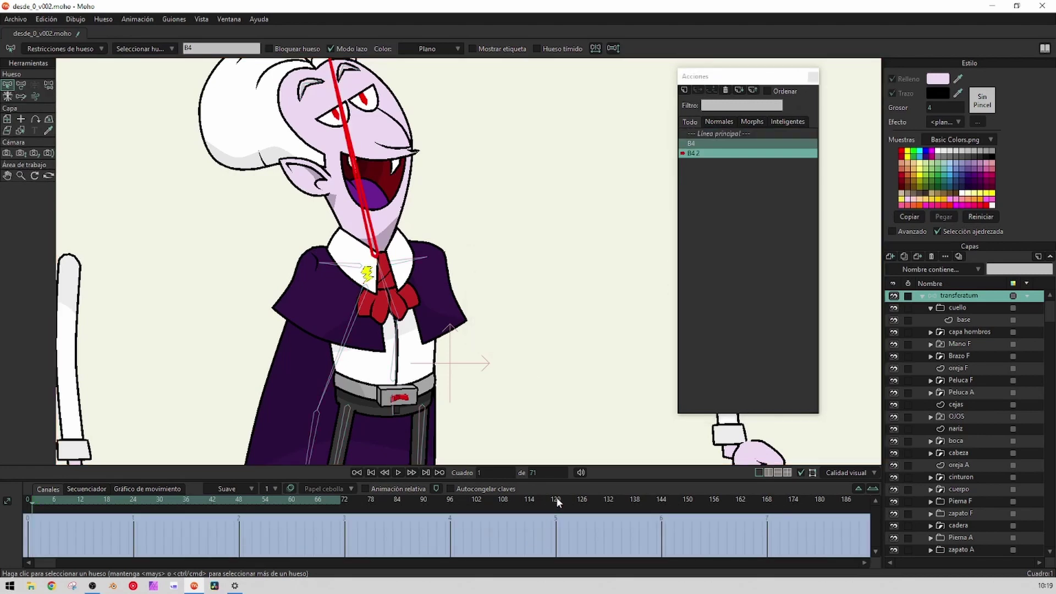
left_click(24, 84)
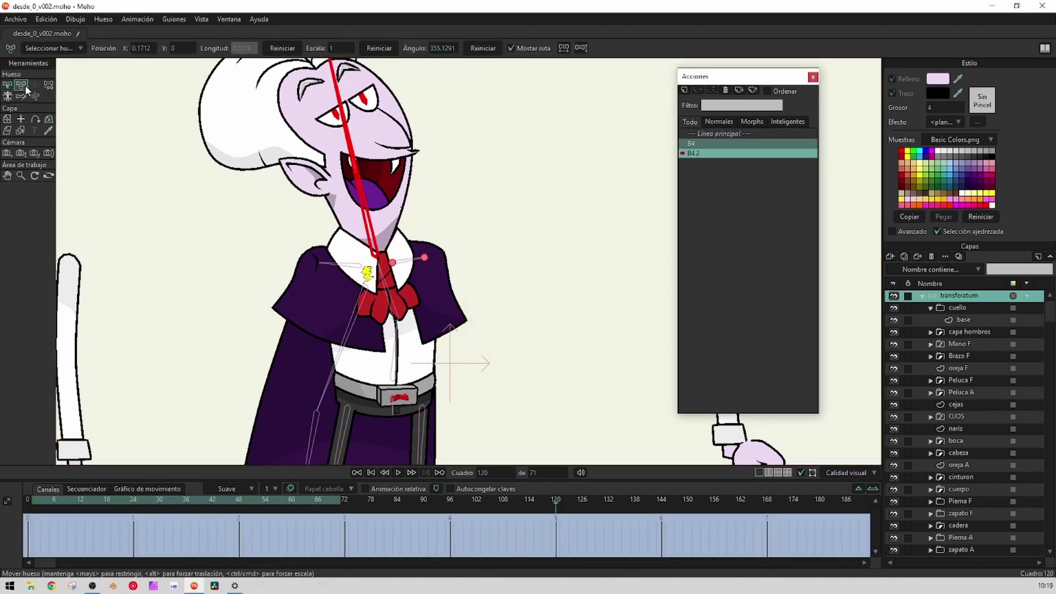
left_click_drag(344, 128, 311, 160)
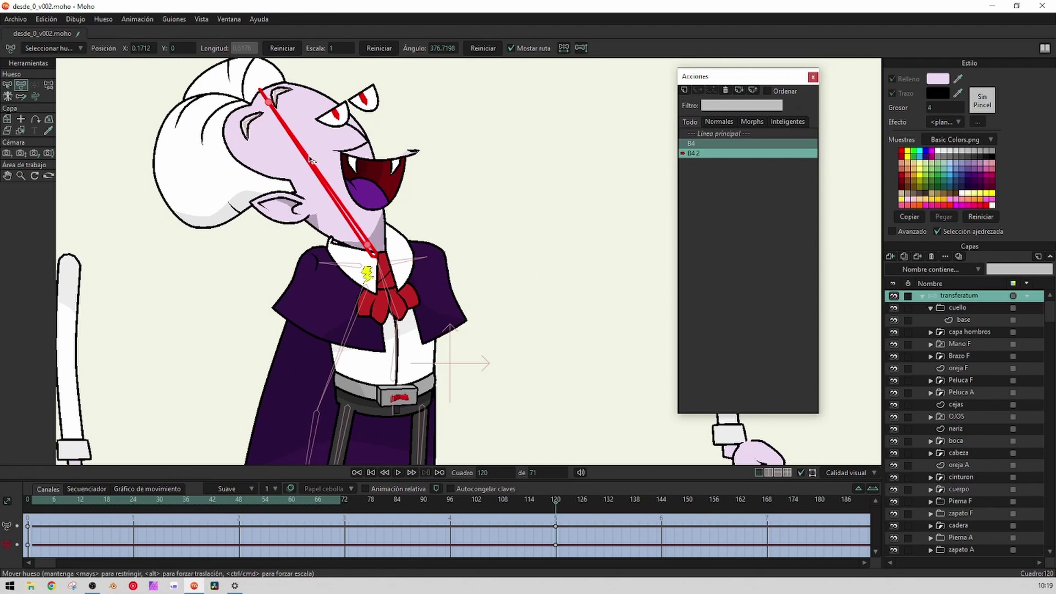
On the collar's base layer, reposition the tip and outer-edge points of the left flap at frame 120
left_click(965, 319)
scroll(322, 254, "up", 6)
scroll(388, 235, "up", 3)
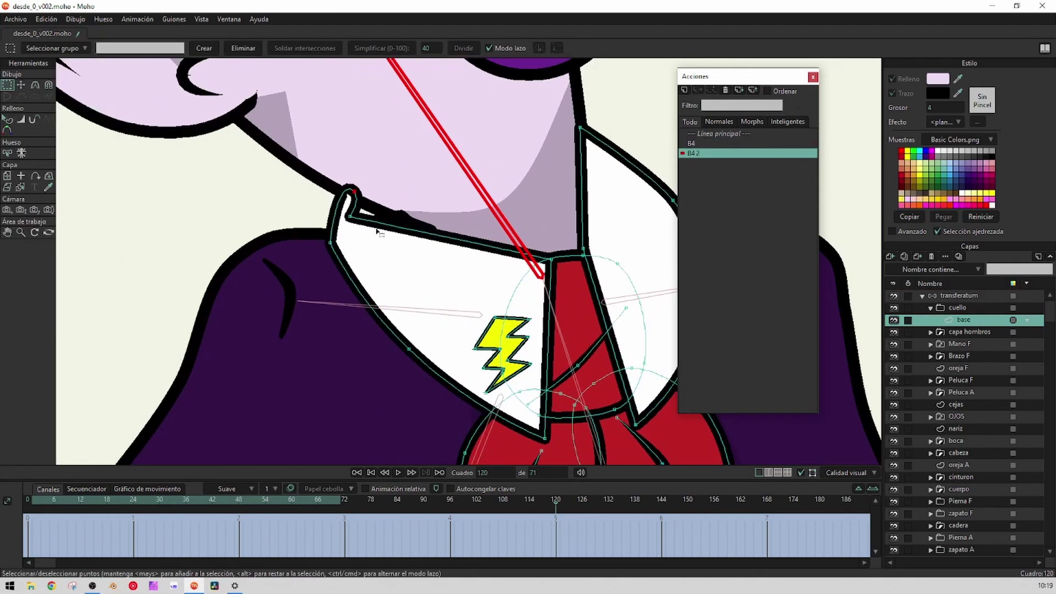
key("t")
left_click(355, 192)
left_click_drag(355, 192, 342, 224)
Reshape the right collar flap at frame 120 by moving its tip outward and adjusting its outer-edge point
left_click_drag(435, 208, 386, 195)
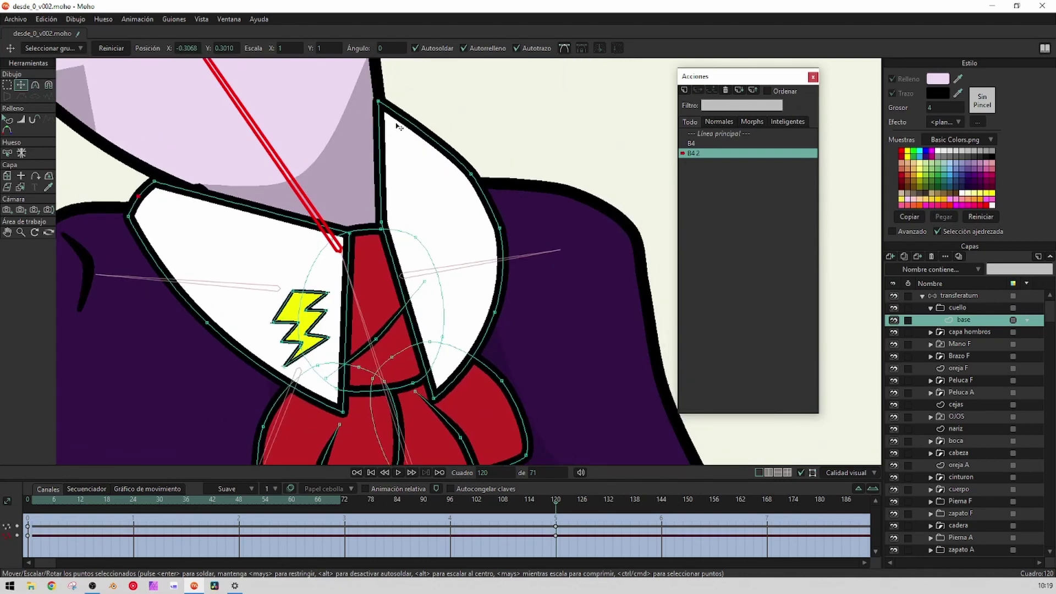
left_click_drag(378, 102, 410, 115)
left_click_drag(471, 174, 474, 177)
Scrub the B4 2 action up to frame 120 and examine how the collar deforms with the head
scroll(470, 179, "down", 4)
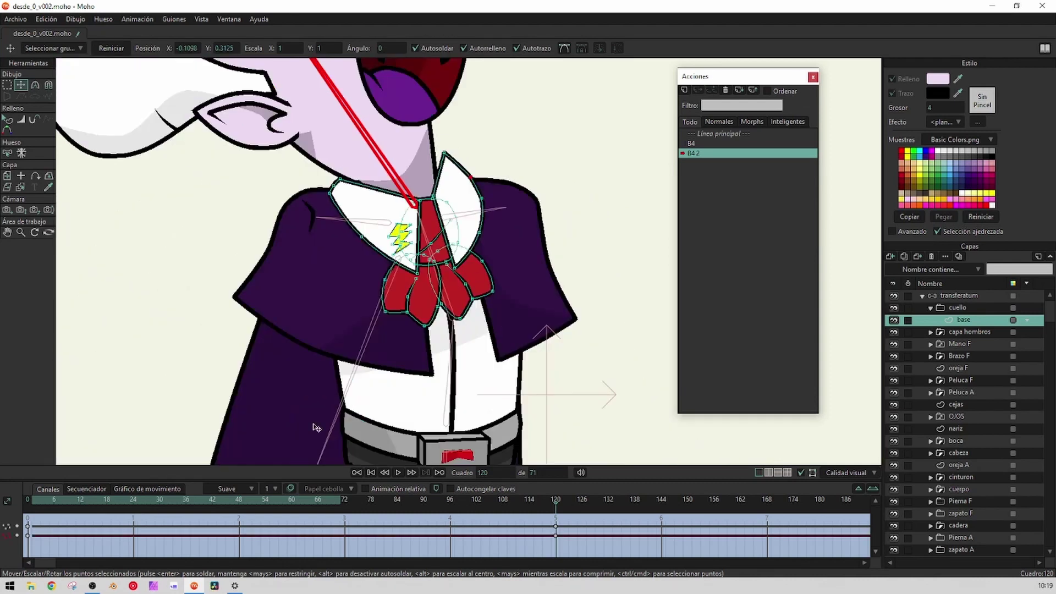
left_click_drag(53, 501, 138, 466)
left_click_drag(122, 501, 556, 547)
scroll(475, 268, "down", 6)
scroll(475, 267, "up", 5)
left_click_drag(440, 247, 394, 255)
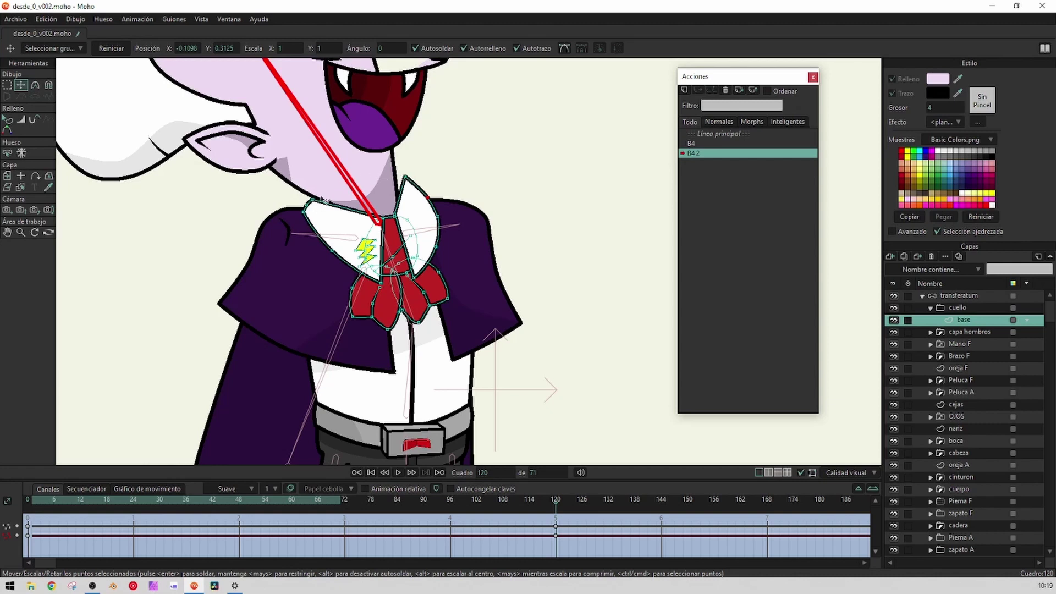
scroll(394, 193, "up", 2)
scroll(411, 169, "down", 5)
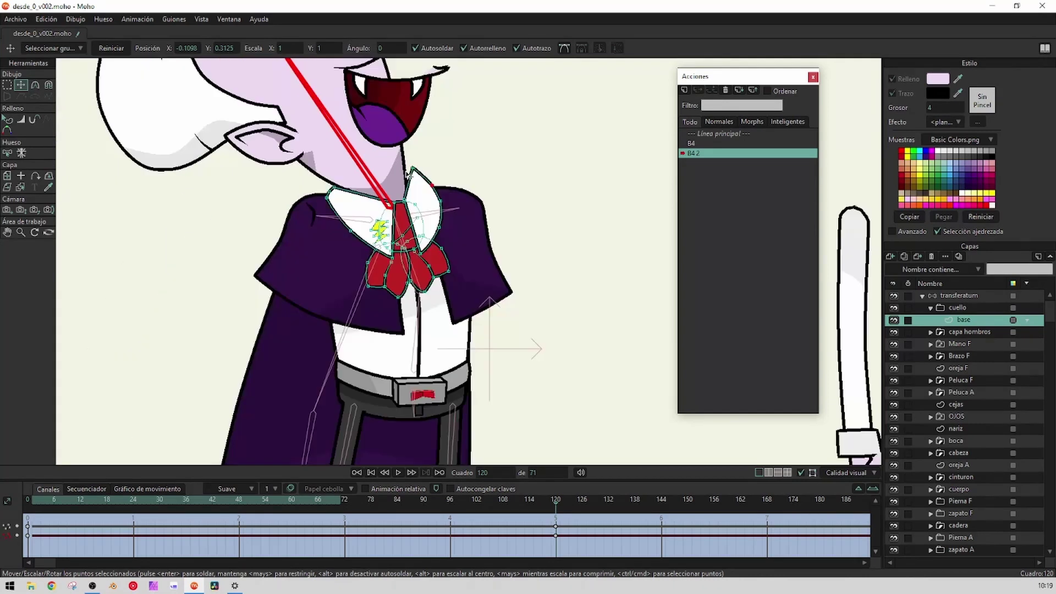
scroll(422, 188, "up", 2)
left_click_drag(77, 494, 557, 579)
Return the bone layer to the main timeline and save the project file
left_click(961, 295)
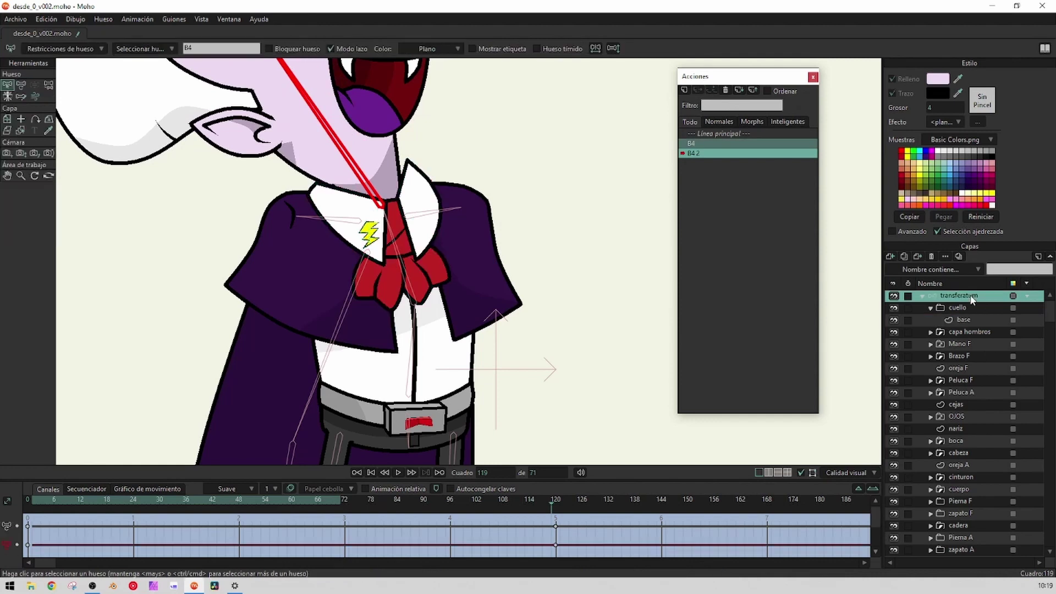
left_click(714, 132)
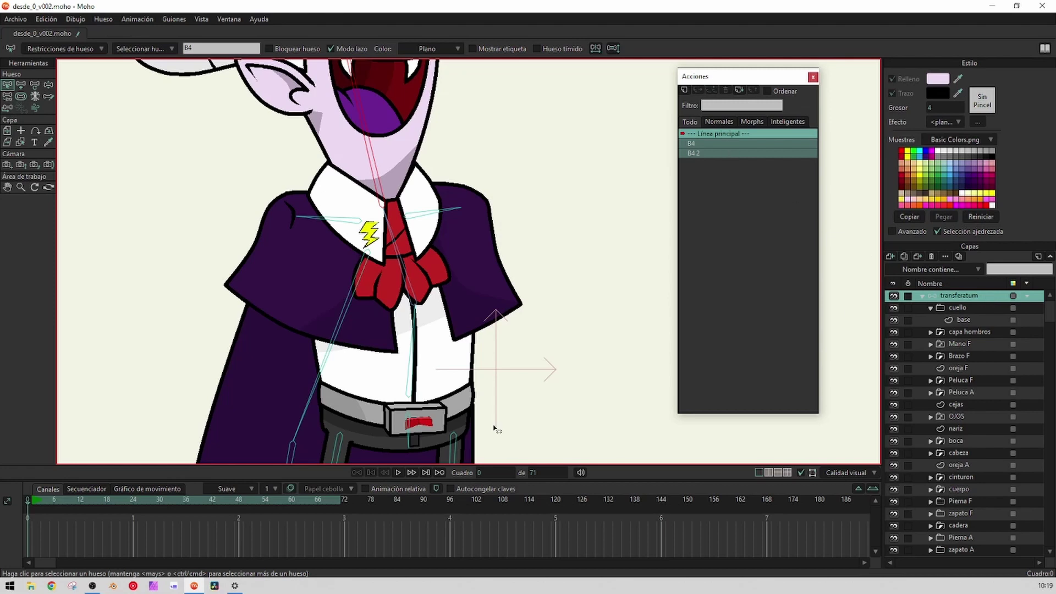
scroll(527, 290, "down", 3)
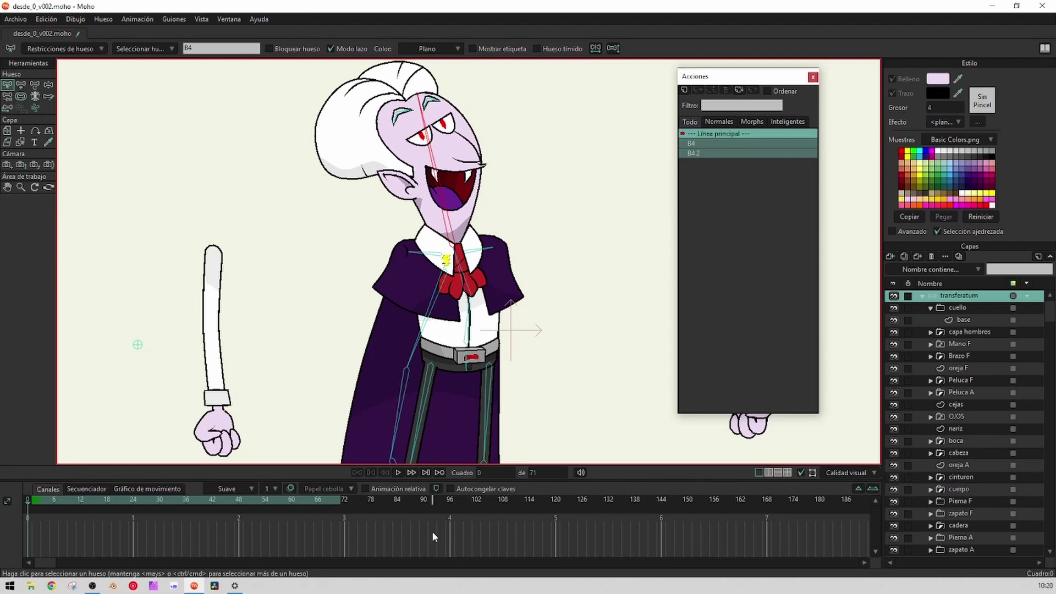
scroll(529, 306, "down", 4)
left_click_drag(530, 308, 438, 274)
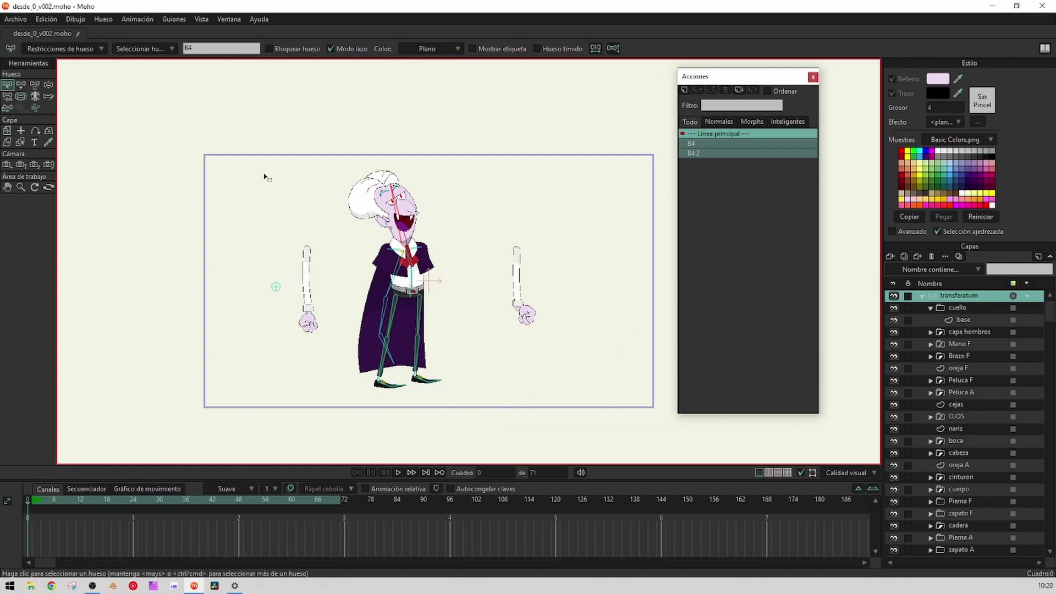
left_click(15, 20)
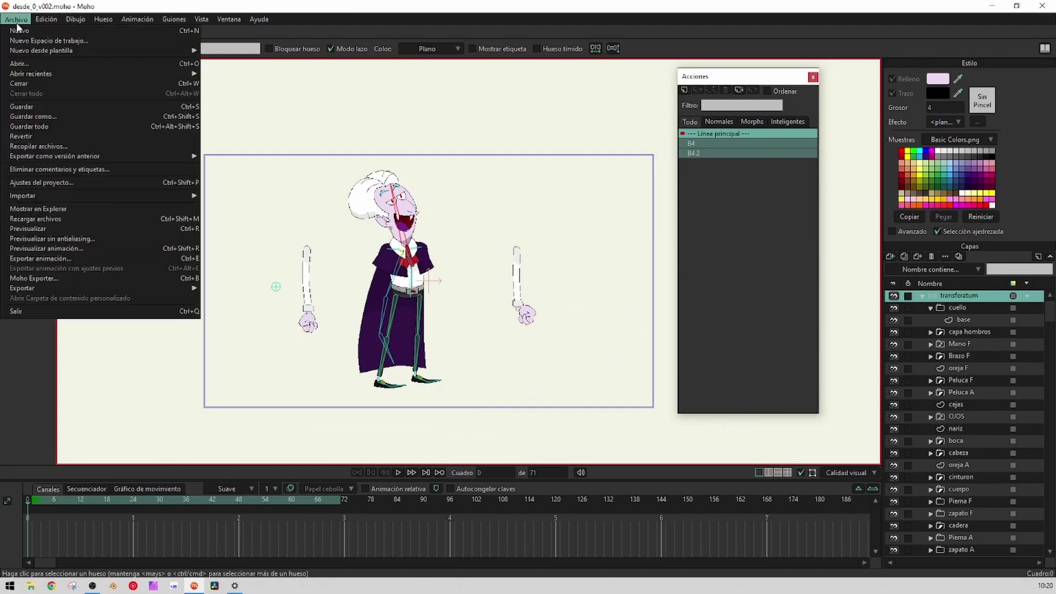
left_click(31, 106)
Collapse the cuello layer group
scroll(414, 275, "up", 3)
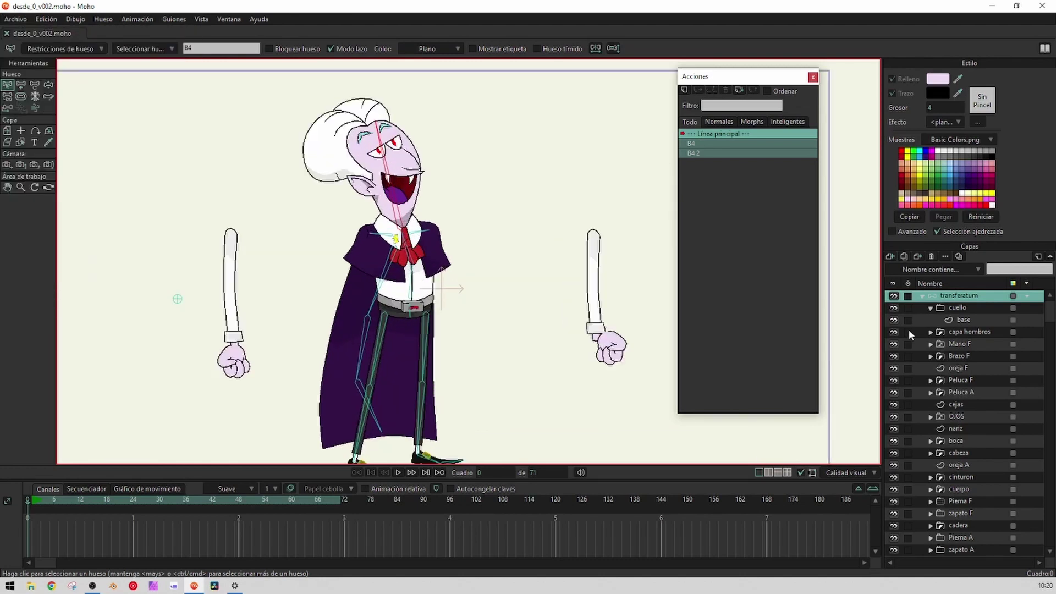
left_click(931, 309)
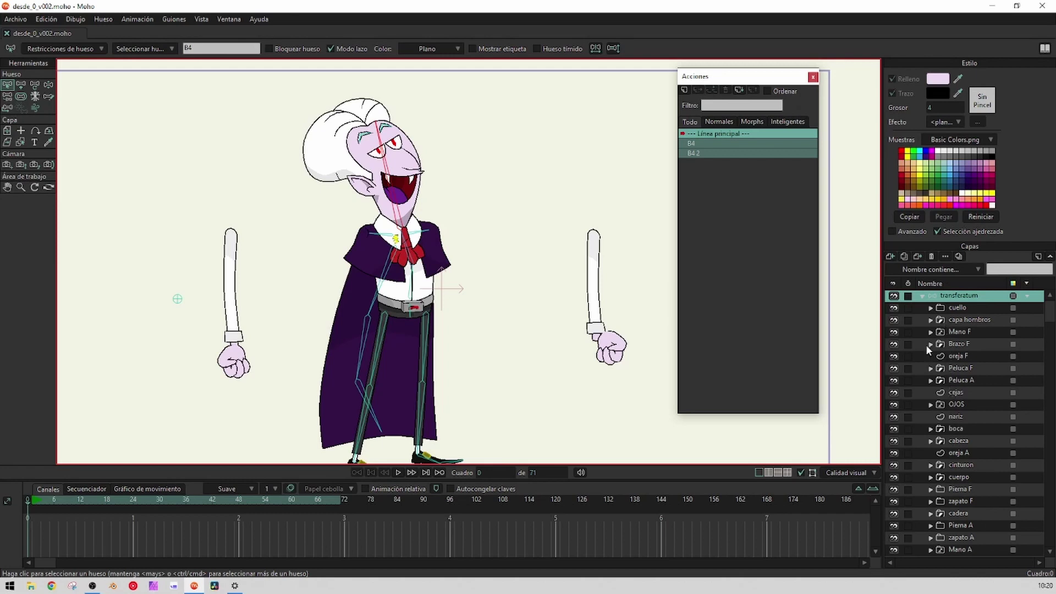
Hide the cabeza layer and examine the open area behind the shirt collar flaps
left_click(895, 320)
left_click(895, 320)
left_click(895, 442)
left_click(894, 442)
left_click(894, 441)
scroll(423, 182, "up", 6)
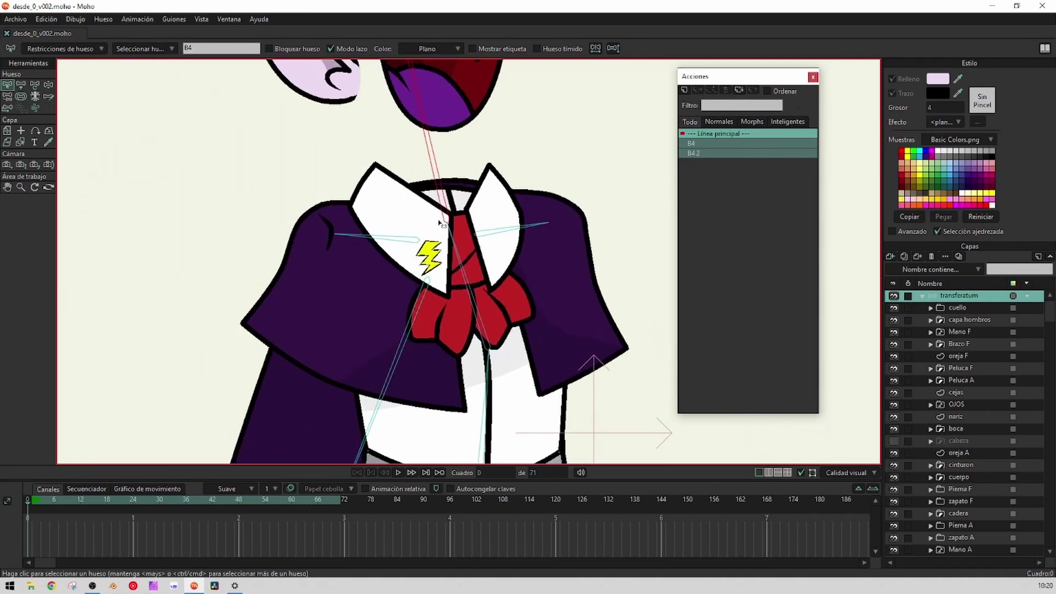
scroll(443, 178, "down", 4)
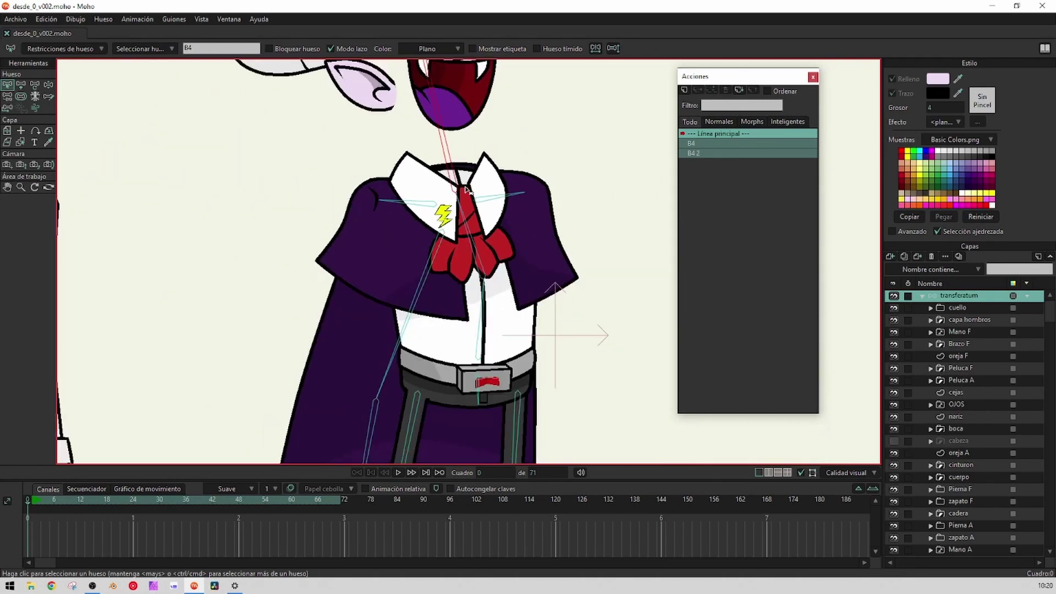
scroll(446, 179, "up", 4)
scroll(458, 176, "down", 2)
scroll(458, 176, "up", 1)
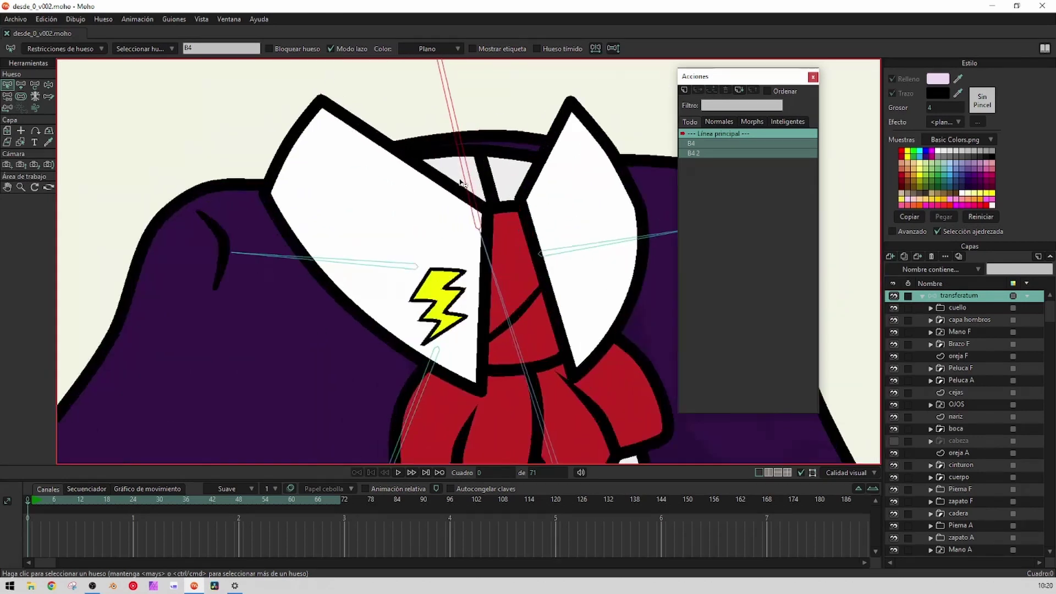
scroll(465, 182, "down", 3)
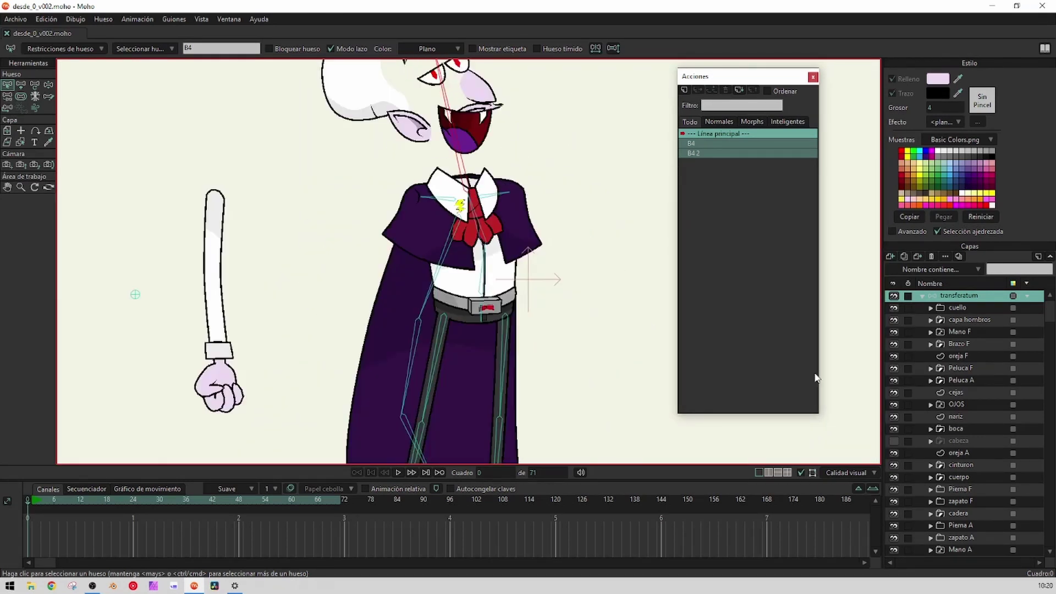
Add a new vector layer directly above cinturon and name it cuello atras
left_click(963, 450)
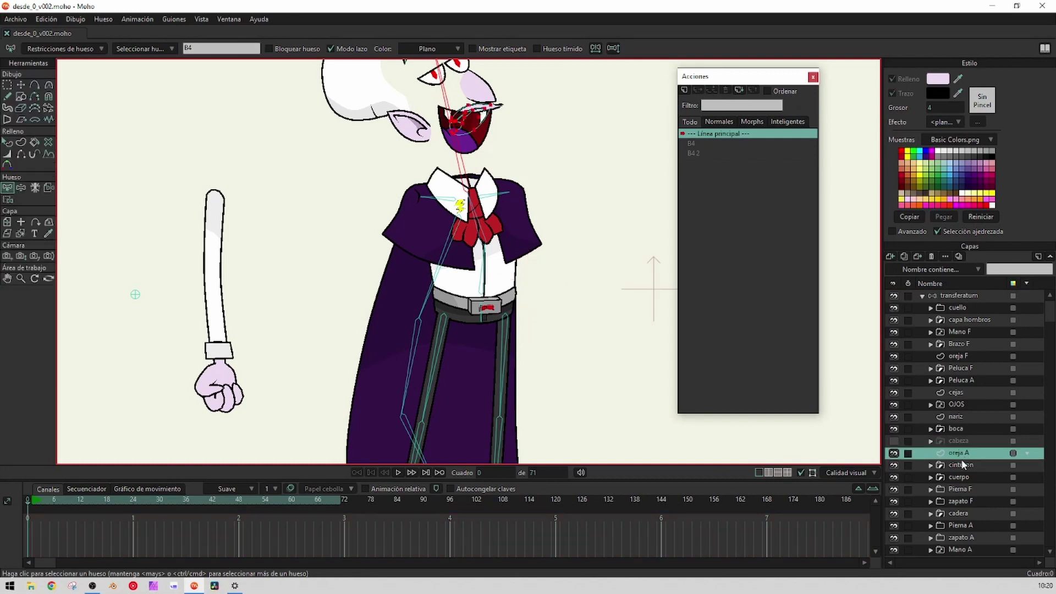
left_click(960, 464)
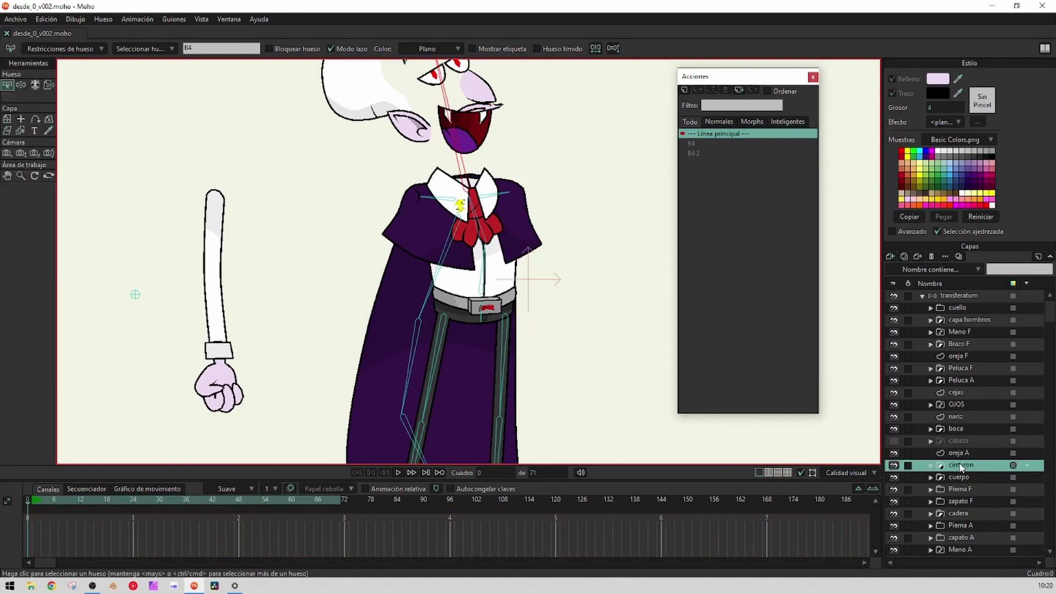
left_click(892, 258)
left_click(924, 266)
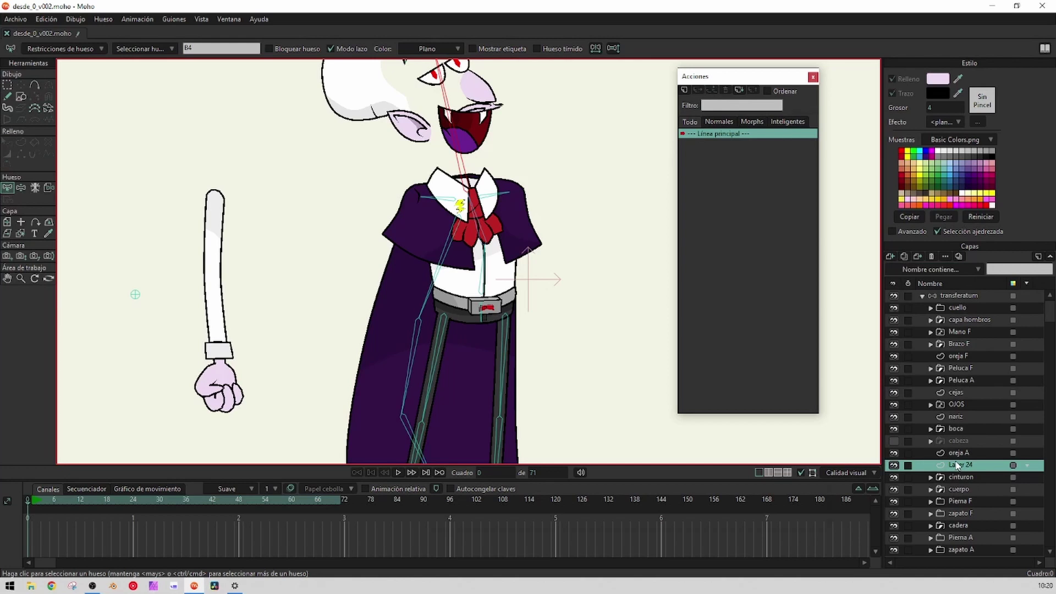
double_click(958, 465)
type("Cu")
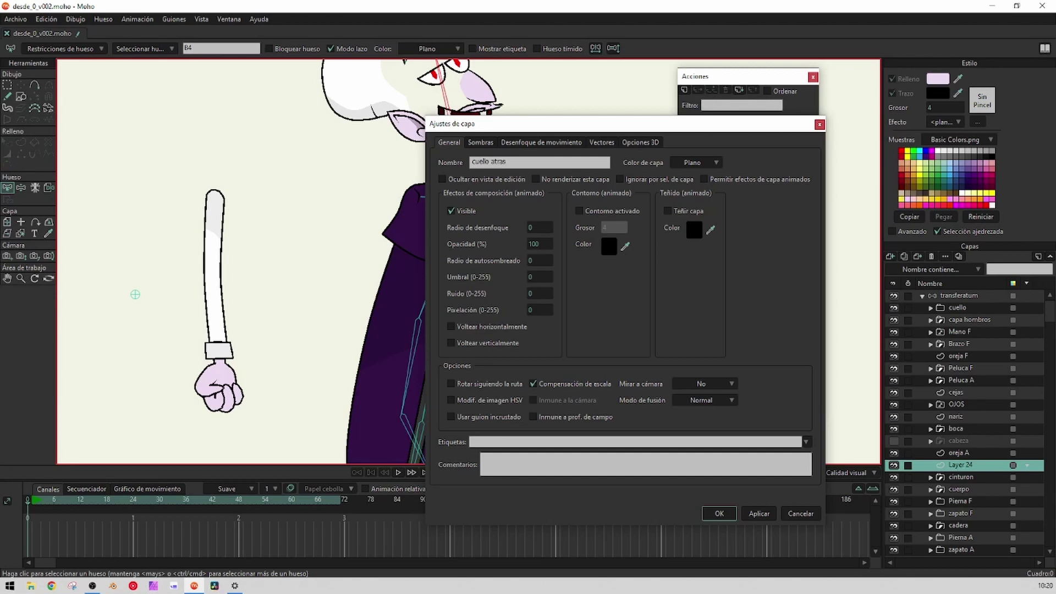
key("Return")
Sample the white collar's style and draw a closed five-point back-collar shape between the two flap tips on cuello atras
scroll(512, 223, "up", 5)
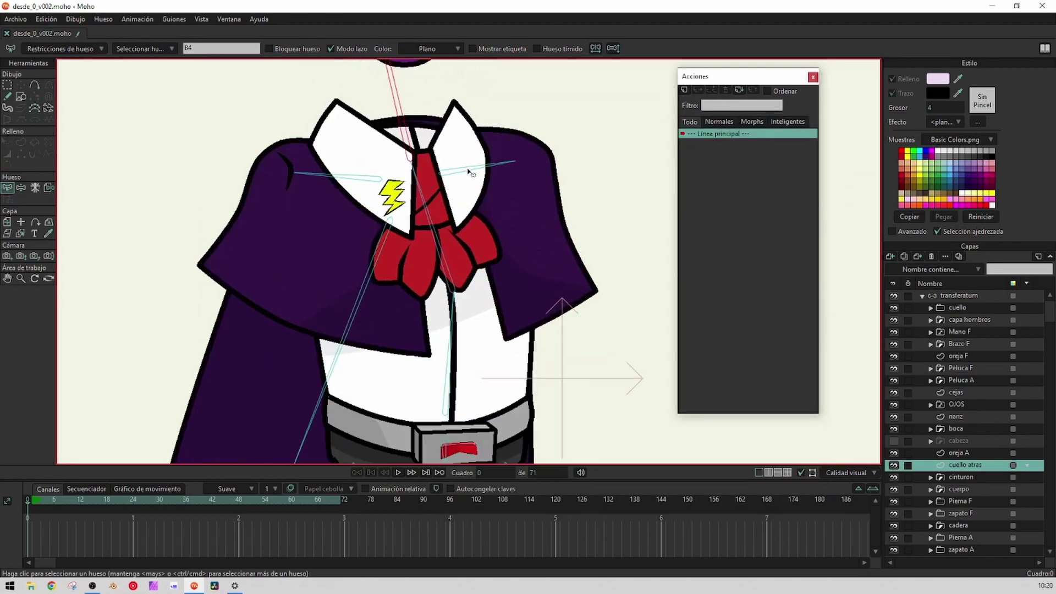
key("d")
left_click(286, 217)
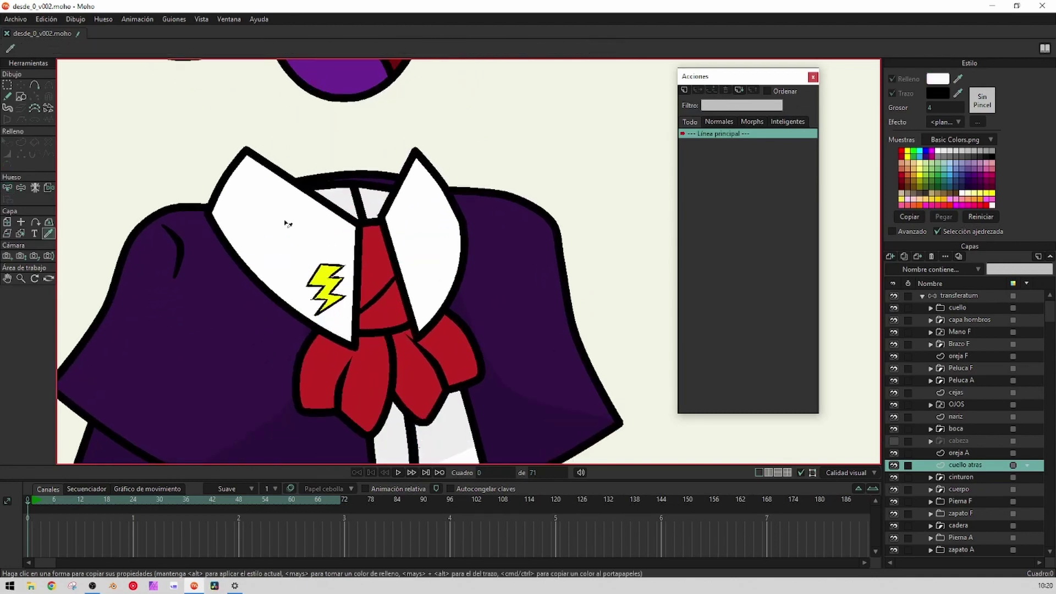
left_click_drag(288, 222, 277, 247)
key("a")
mouse_move(236, 172)
left_mouse_down()
mouse_move(323, 156)
mouse_move(402, 172)
mouse_move(397, 261)
mouse_move(266, 255)
mouse_move(236, 172)
left_mouse_up()
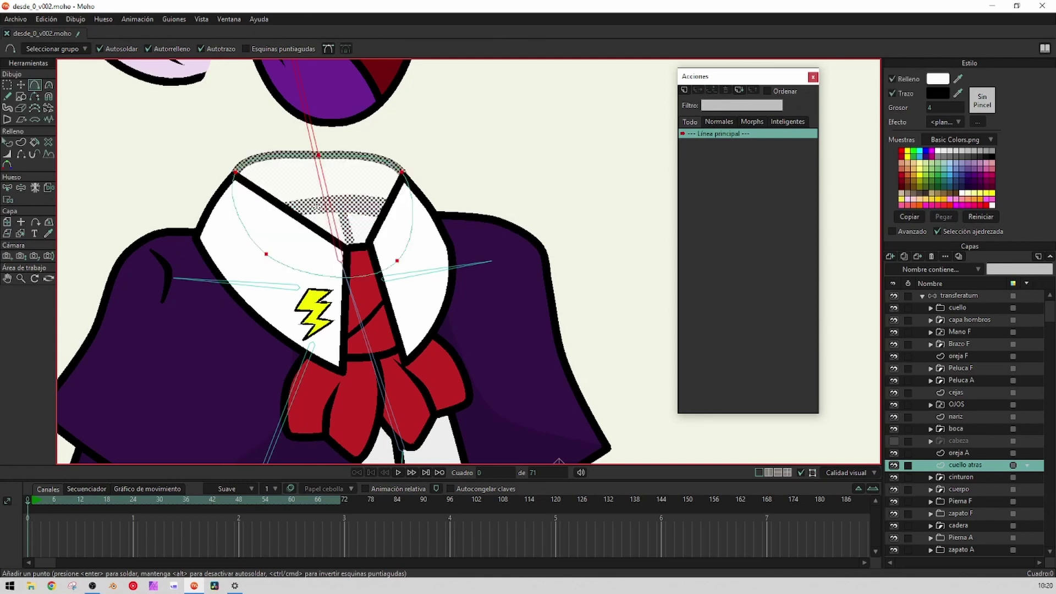
Make all points of the back-collar shape sharp, then round its upper middle point to a curvature of about 0.59
key("c")
left_click_drag(300, 202, 223, 194)
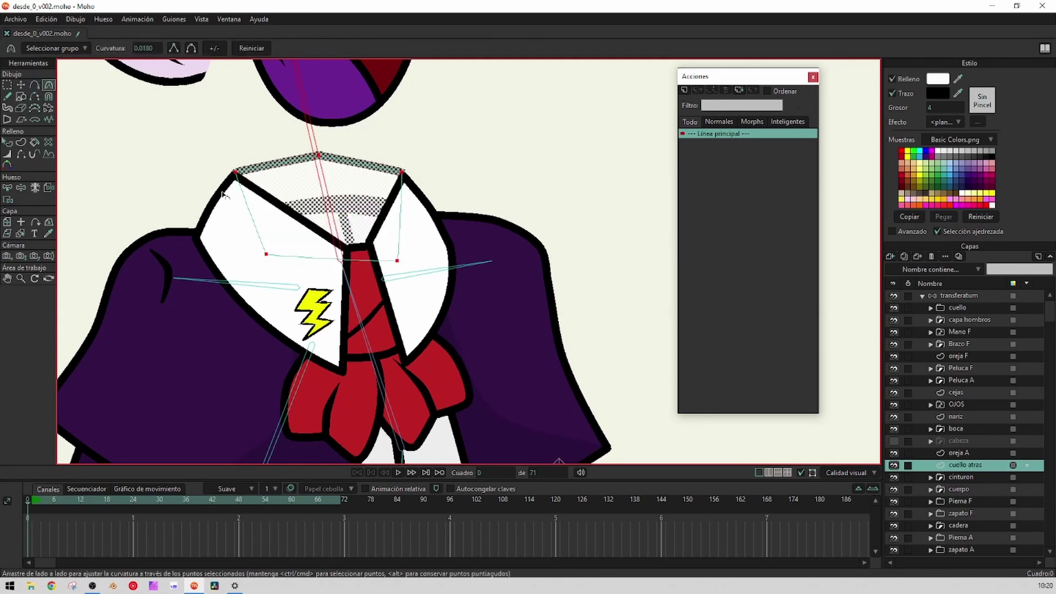
key("t")
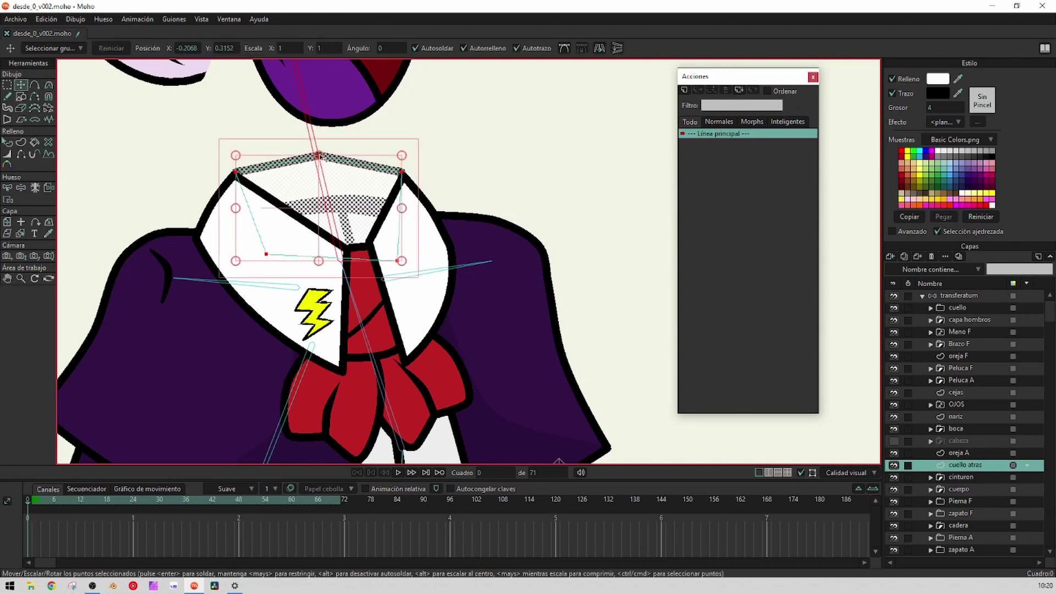
left_click(320, 157)
key("c")
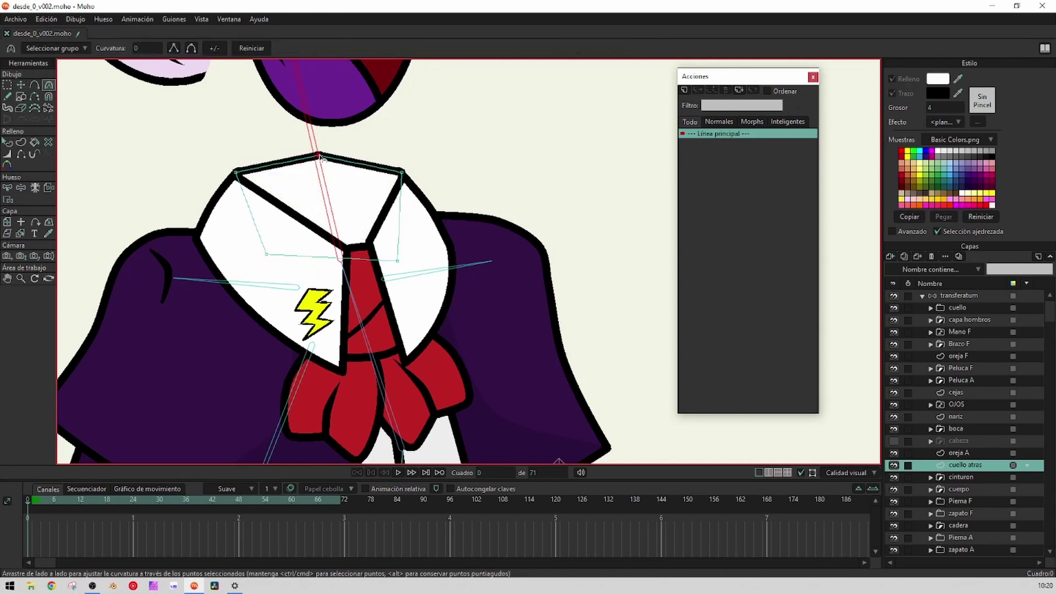
left_click_drag(322, 158, 818, 255)
Align the upper corner points of the back-collar shape with the tips of the collar flaps
scroll(377, 172, "up", 2)
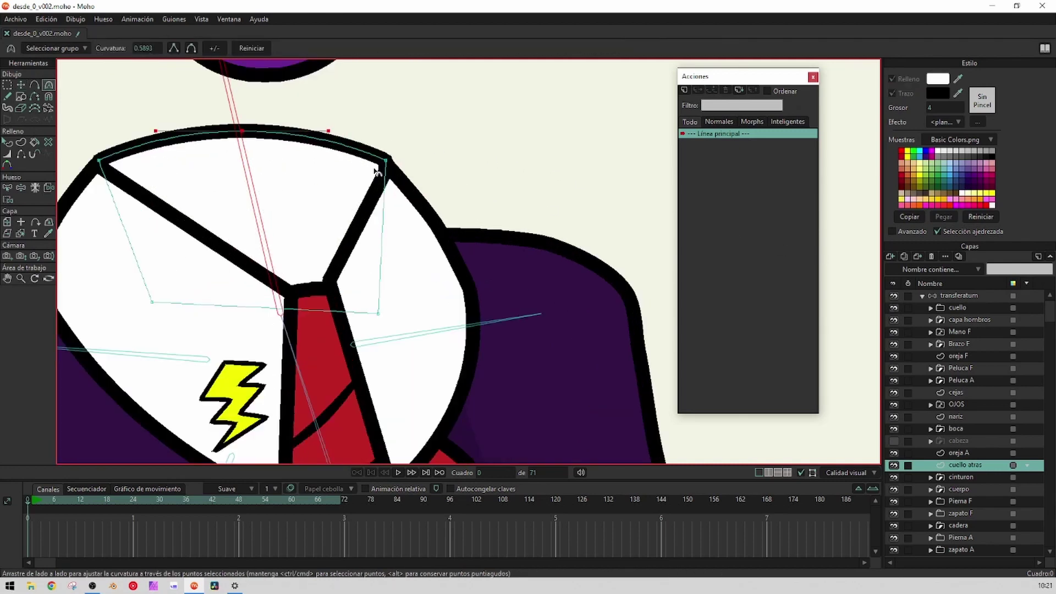
scroll(375, 169, "up", 2)
key("t")
left_click_drag(390, 157, 614, 127)
left_click_drag(197, 117, 194, 126)
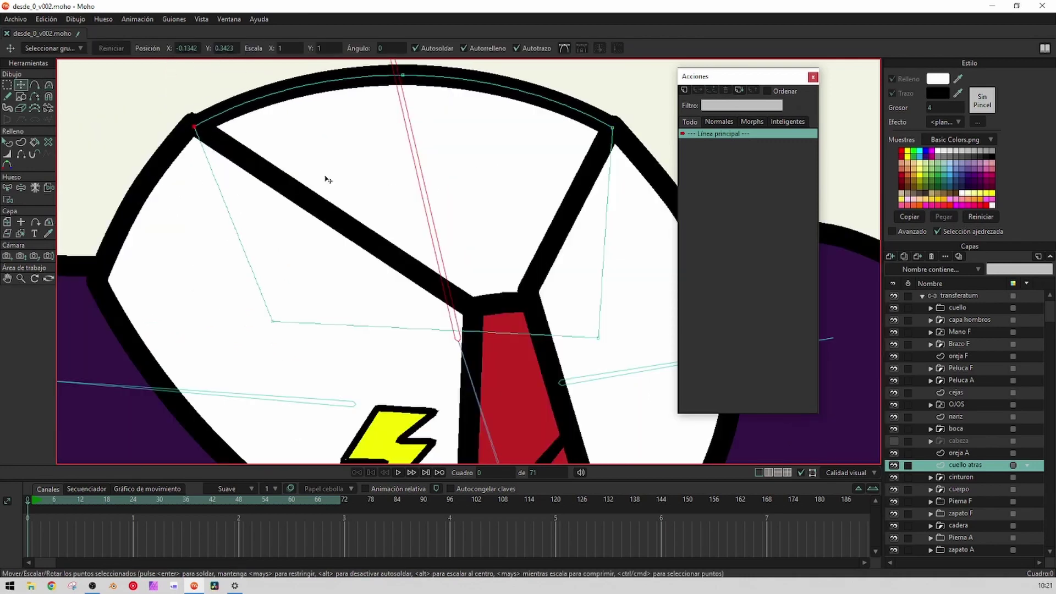
scroll(329, 180, "down", 5)
scroll(298, 165, "up", 2)
left_click_drag(288, 156, 286, 154)
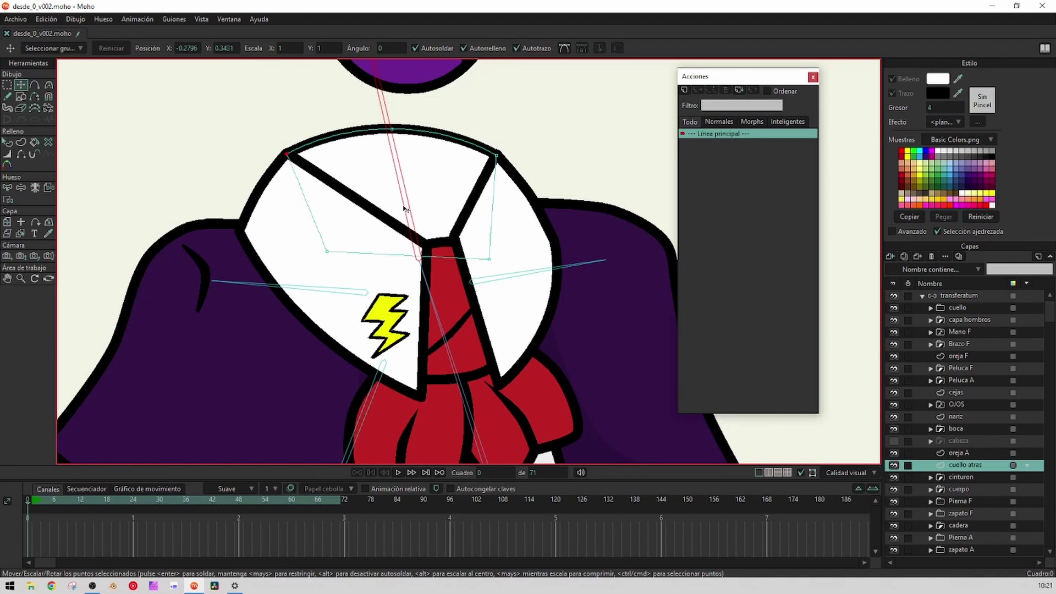
Recolor the back-collar shape's fill to a light grey
key("q")
left_click(379, 189)
left_click(937, 82)
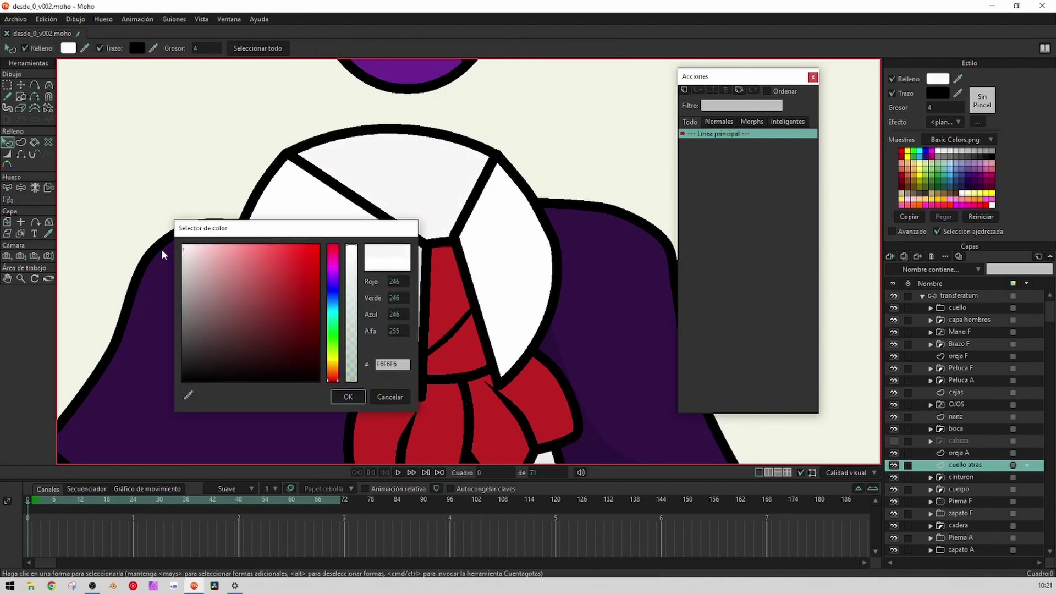
left_click(352, 398)
scroll(366, 383, "down", 5)
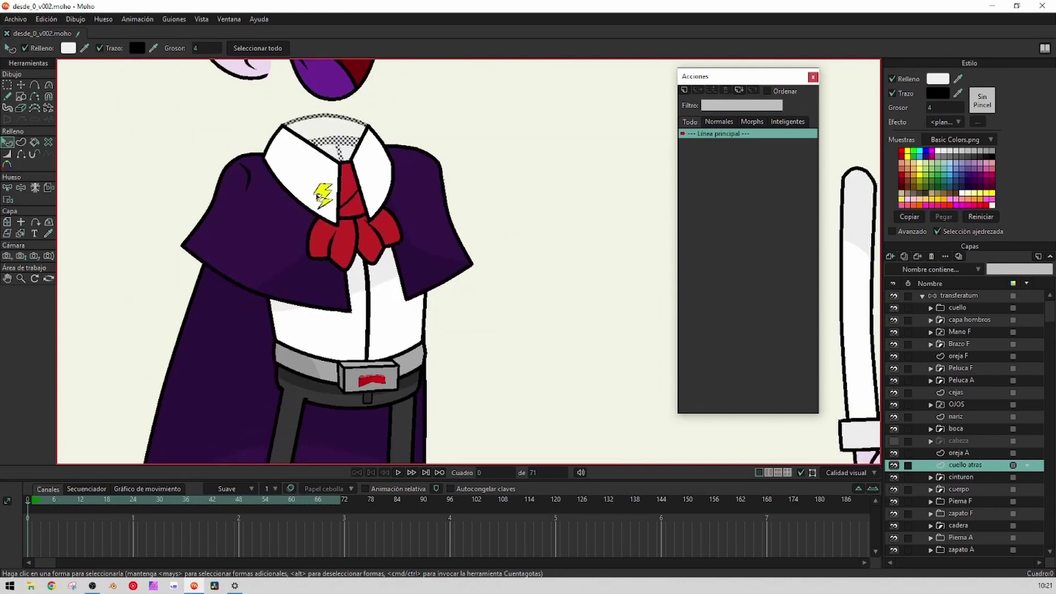
scroll(429, 237, "down", 2)
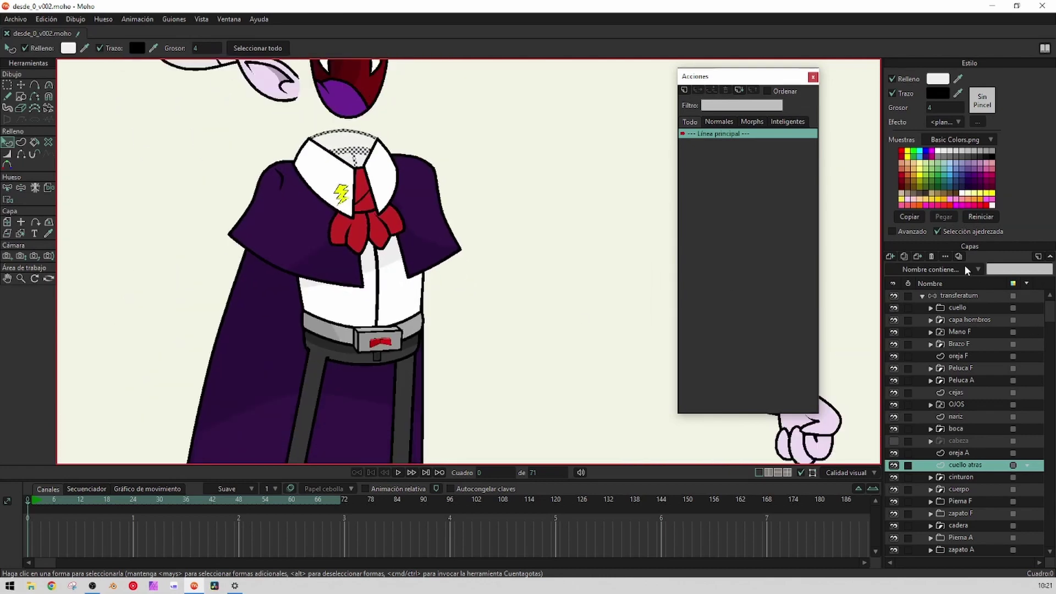
Select bone B3 on the bone layer and bind the points of cuello atras to it
left_click(957, 296)
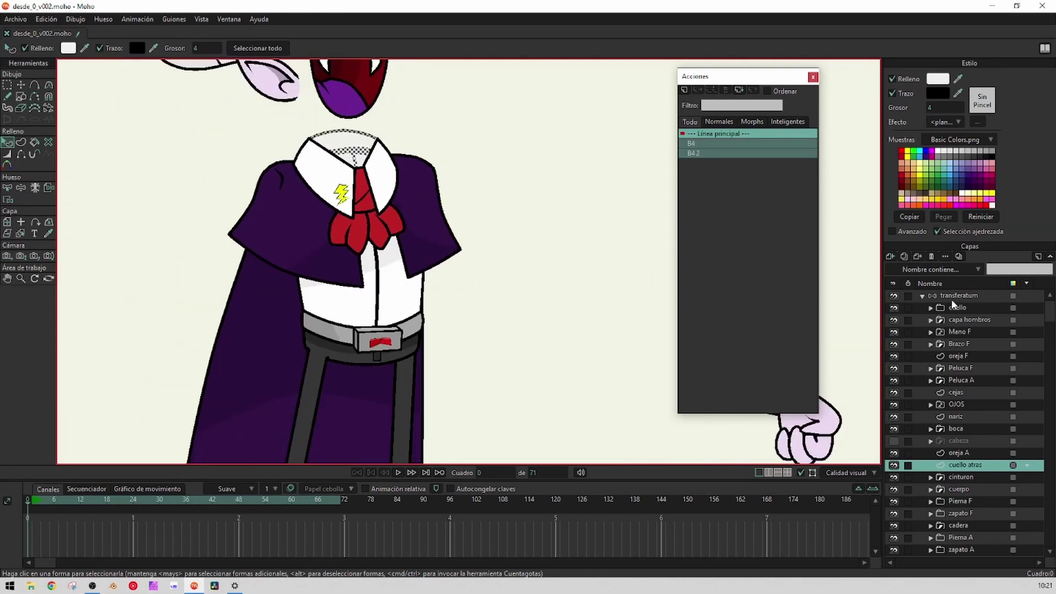
left_click(368, 213)
left_click_drag(381, 215, 392, 229)
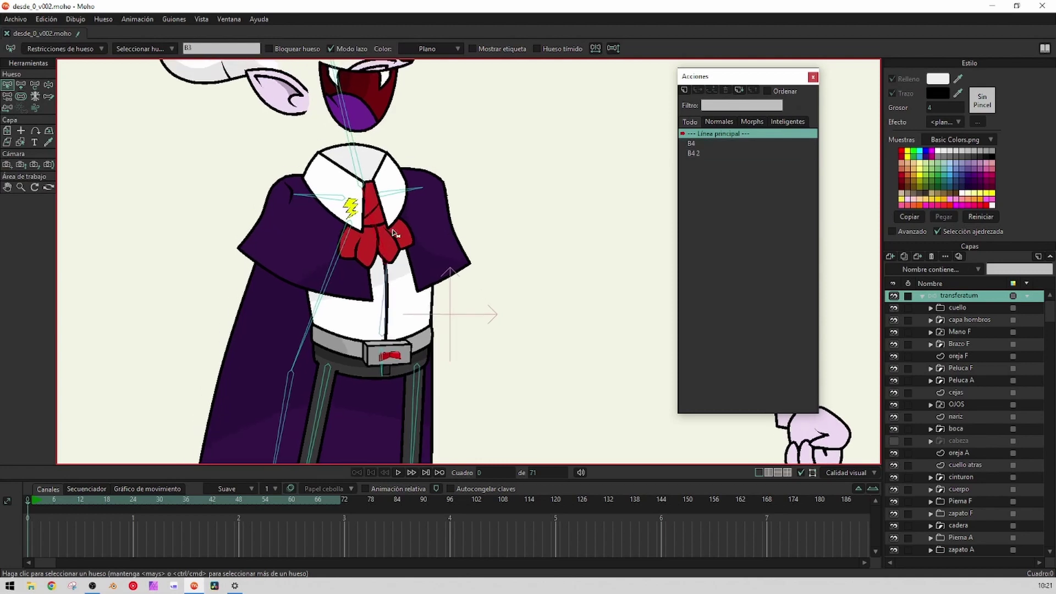
left_click(975, 466)
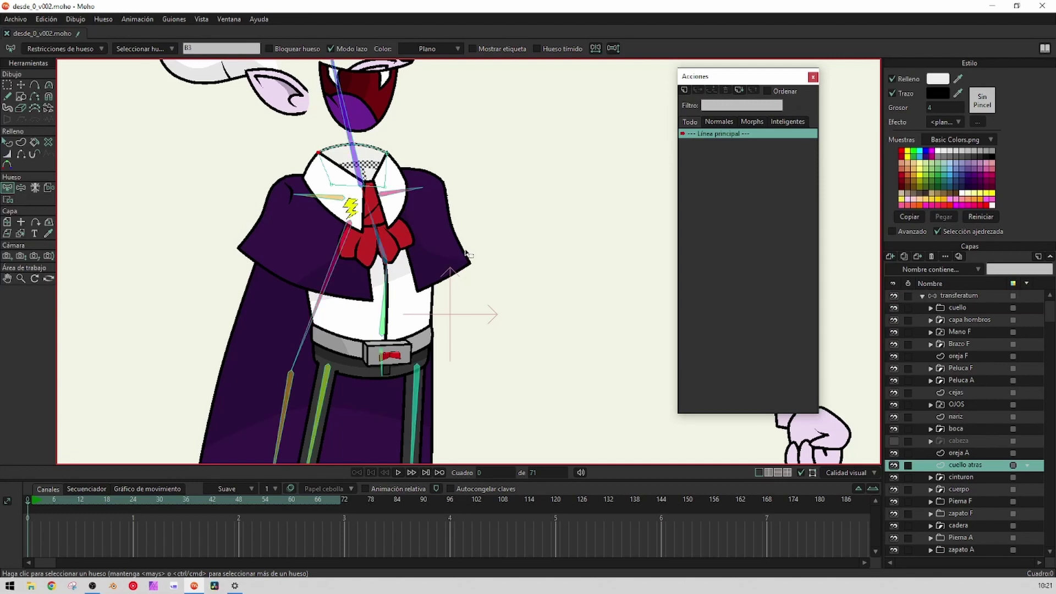
key("i")
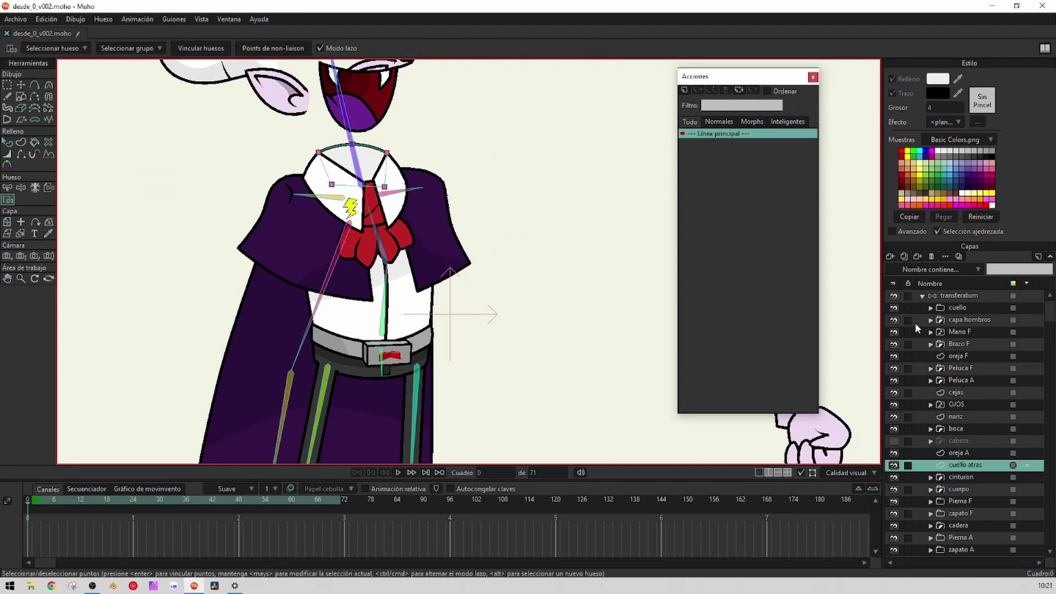
Show the cabeza layer again and rotate the head bone forward and back to test the new back collar
left_click(894, 441)
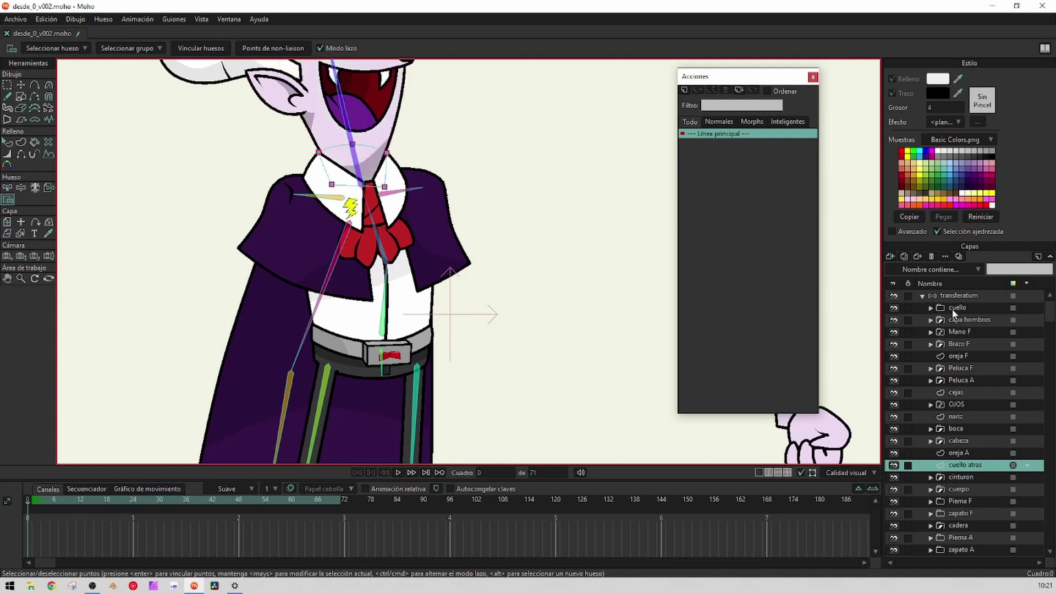
left_click(946, 296)
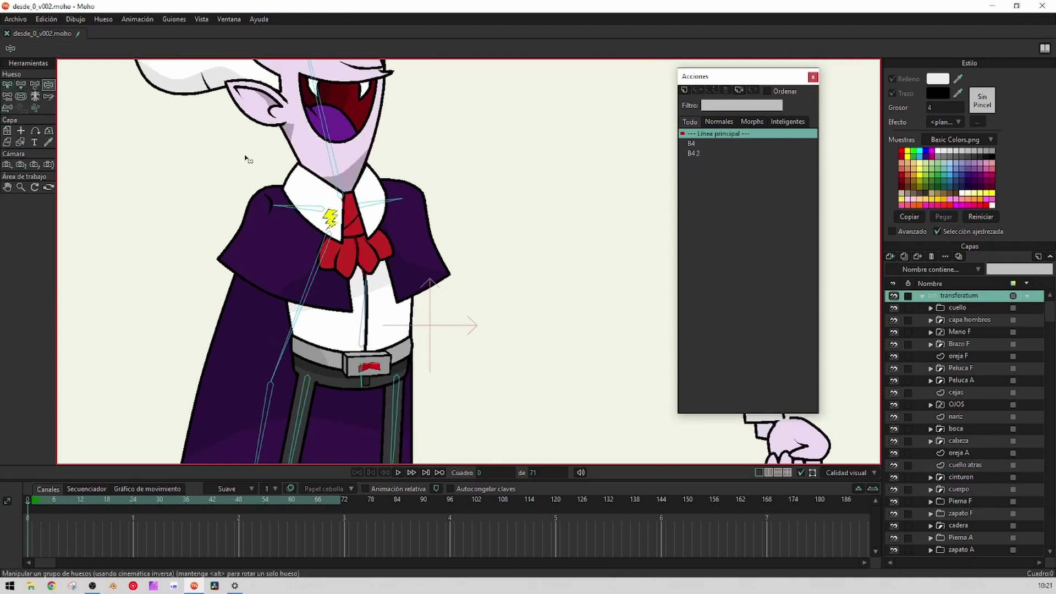
left_click_drag(290, 166, 323, 176)
scroll(270, 194, "up", 3)
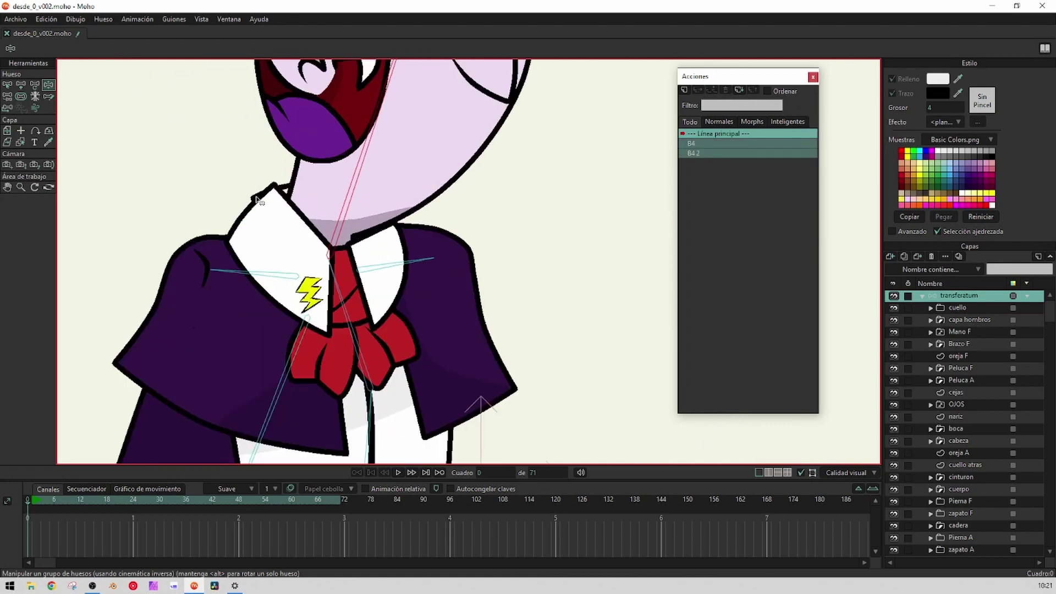
left_click_drag(356, 170, 308, 141)
In the B4 action at frame 120, move the upper corner points of cuello atras onto the tips of the deformed collar flaps
left_click(9, 86)
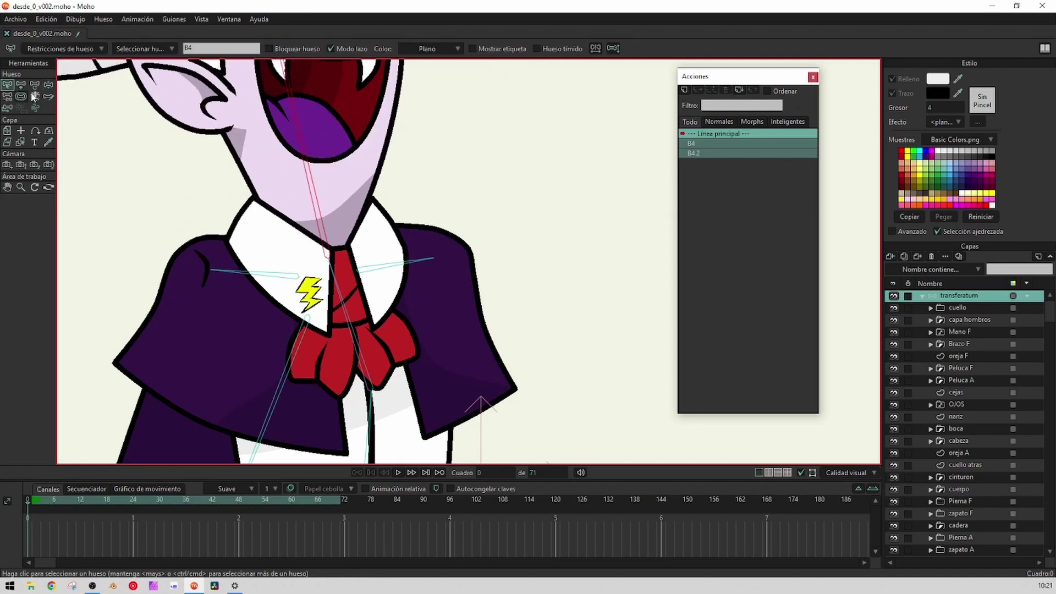
double_click(689, 143)
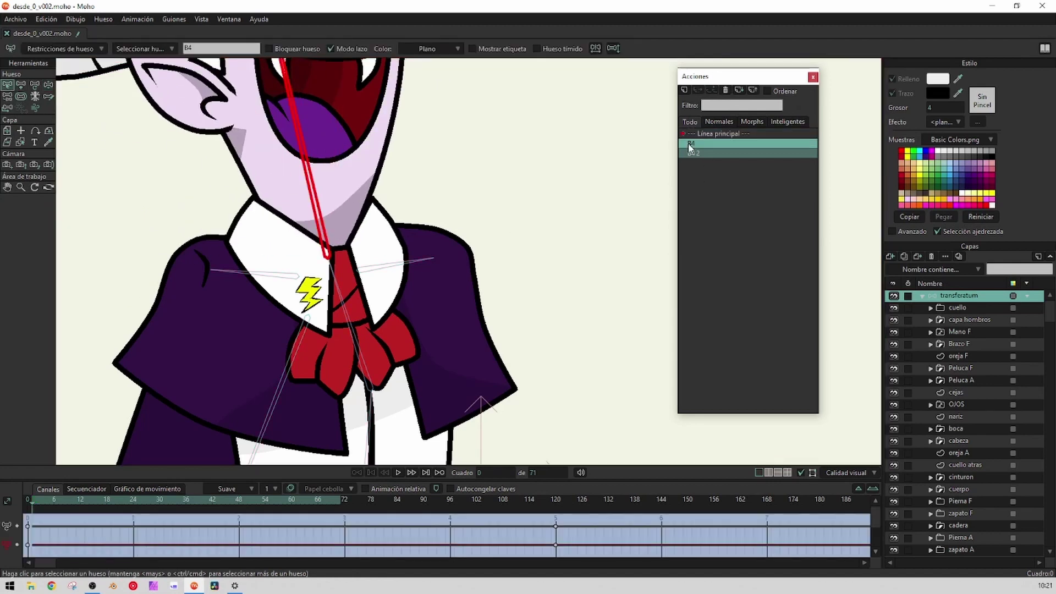
left_click(555, 500)
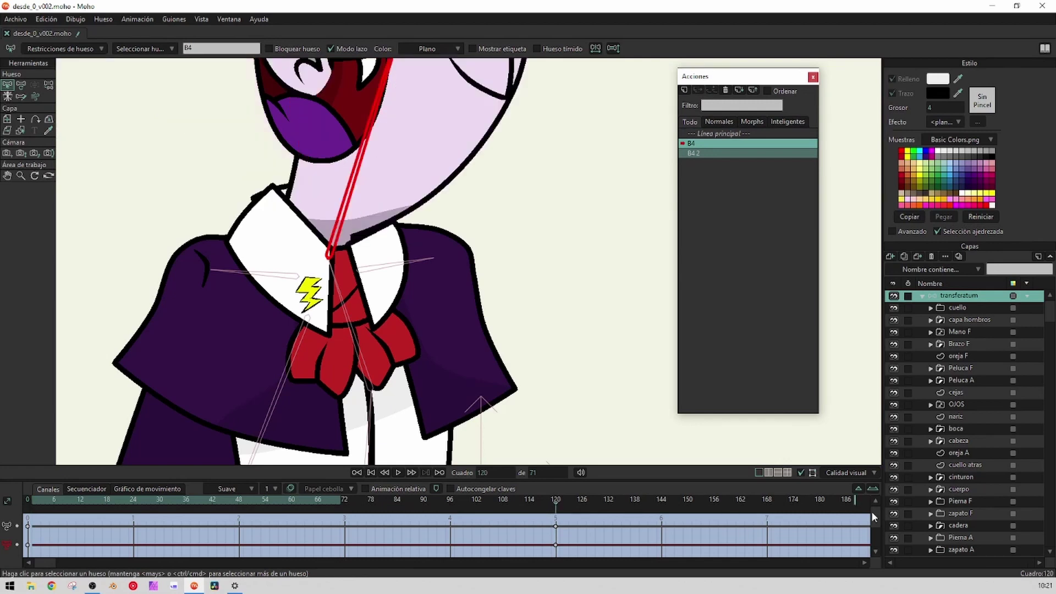
left_click(968, 468)
scroll(302, 221, "up", 5)
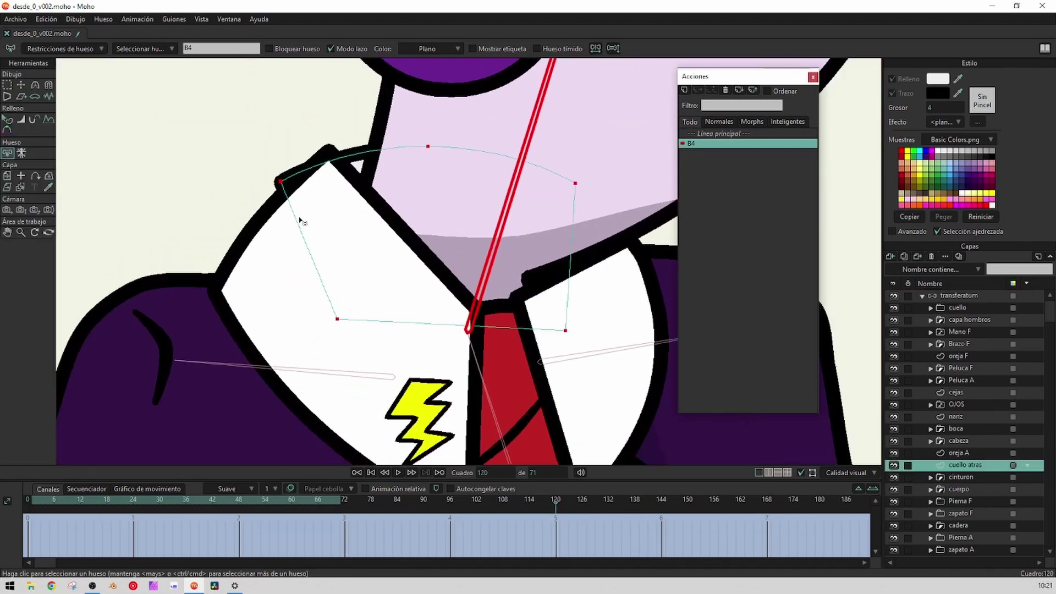
scroll(299, 219, "up", 1)
key("t")
left_click_drag(278, 176, 335, 139)
left_click_drag(547, 235, 338, 177)
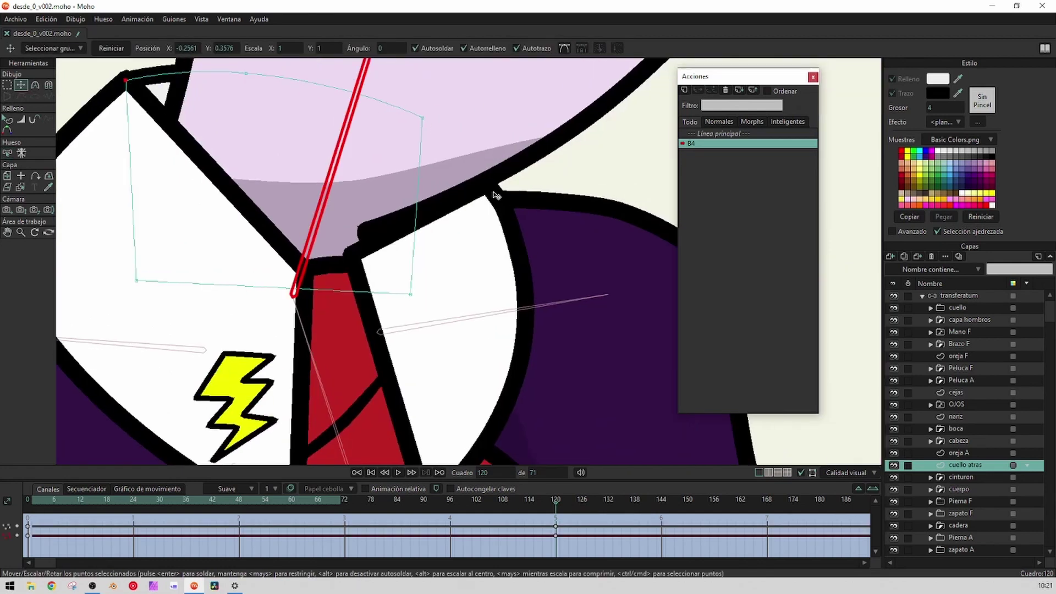
left_click_drag(424, 122, 489, 194)
Scrub the B4 action from frame 3 to frame 94 to examine the back collar's deformation, and reselect the bone layer
left_click(42, 500)
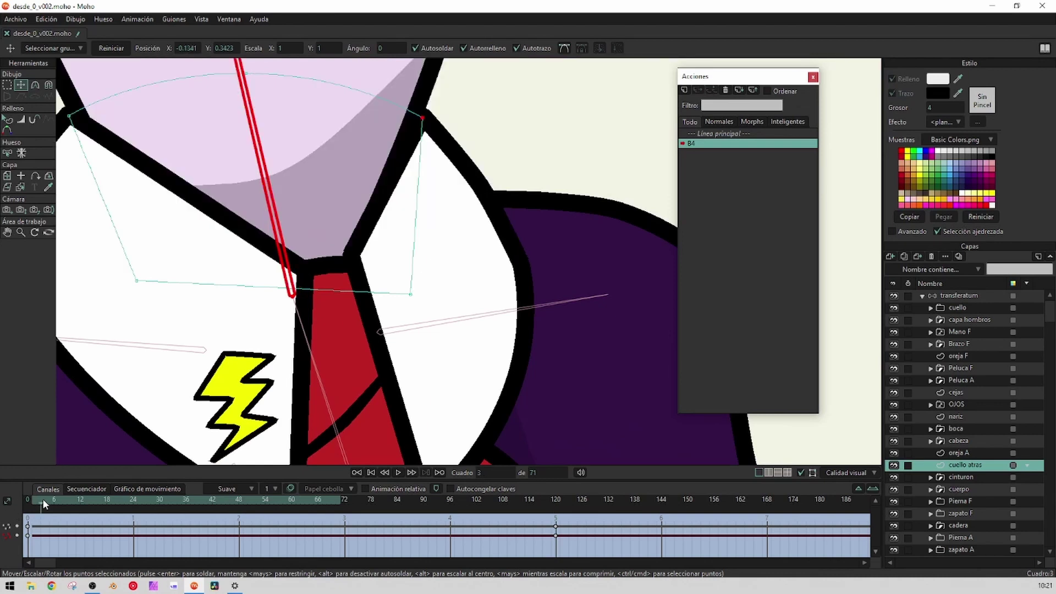
left_click_drag(42, 499, 441, 484)
scroll(458, 329, "down", 5)
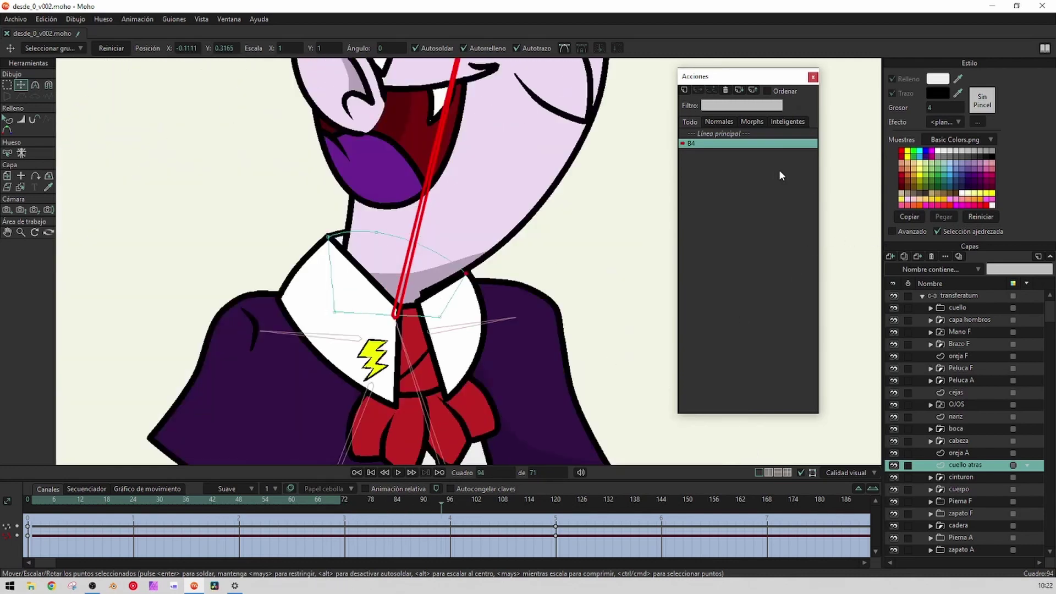
left_click(968, 295)
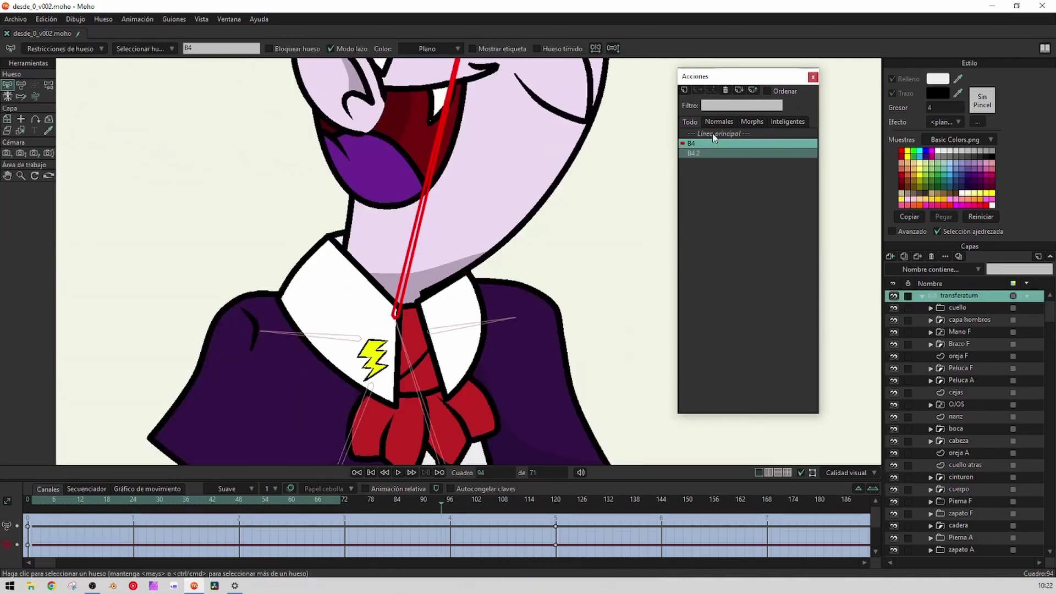
In the B4 2 action at frame 120, move the upper corner and middle points of cuello atras to follow the deformed collar, and scrub the result
double_click(715, 134)
double_click(694, 151)
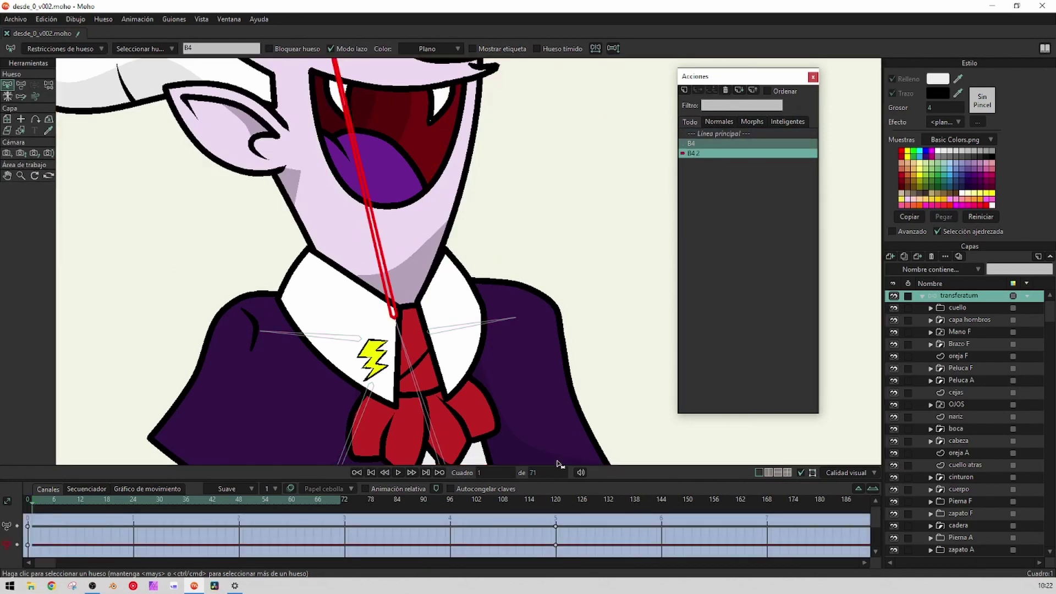
left_click(555, 498)
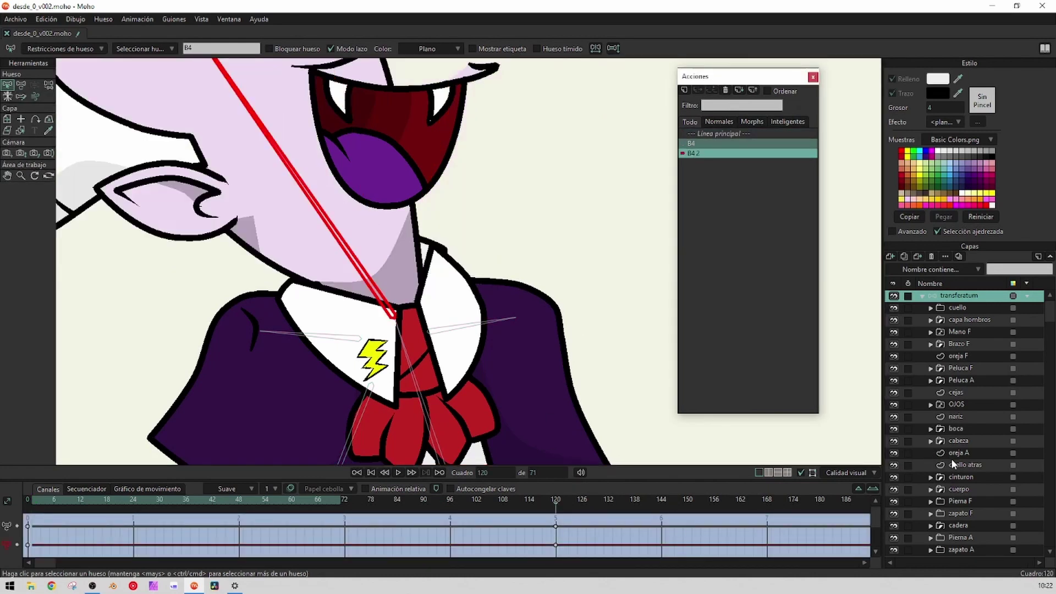
left_click(965, 465)
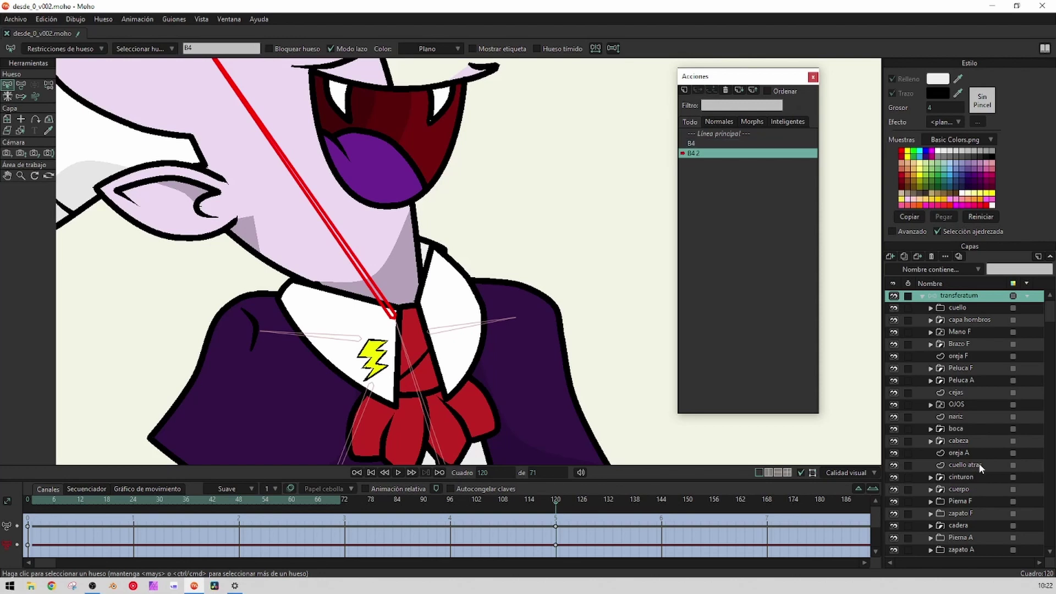
scroll(297, 256, "up", 3)
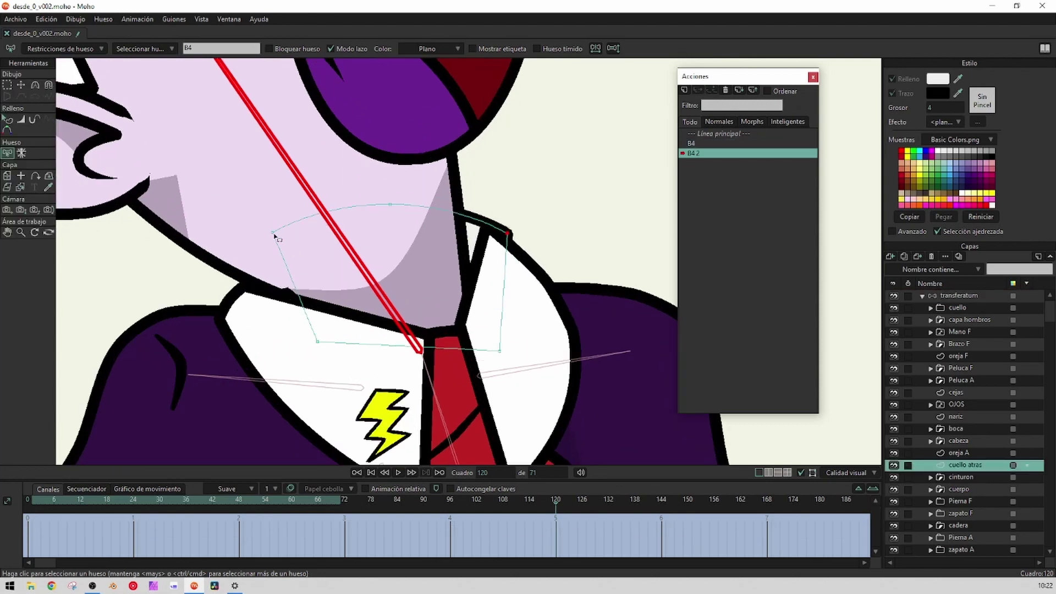
key("t")
left_click_drag(276, 237, 248, 289)
left_click_drag(508, 234, 490, 230)
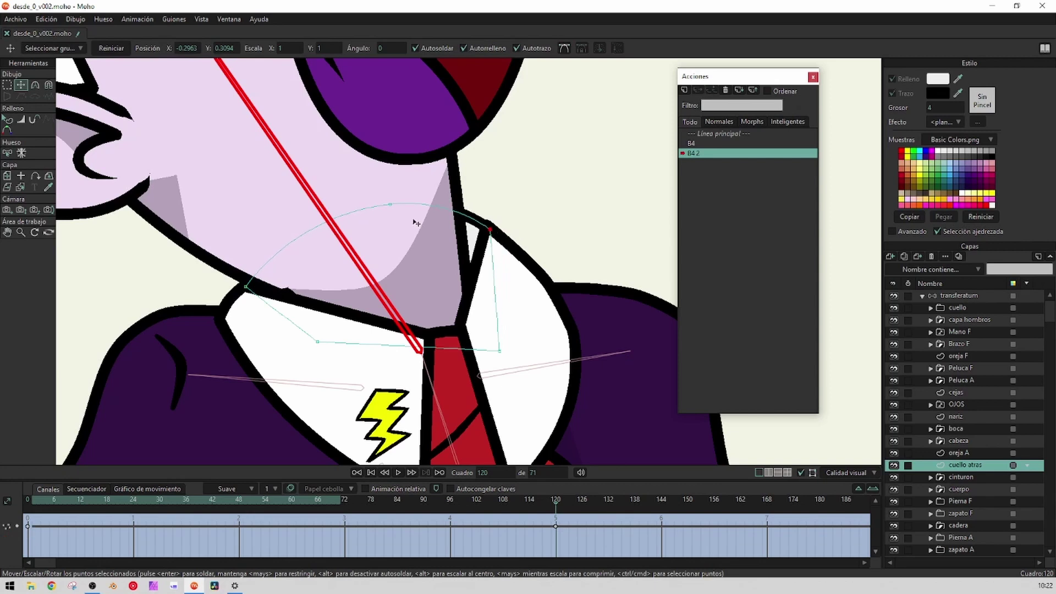
left_click(382, 205)
left_click_drag(381, 206, 337, 212)
left_click_drag(41, 500, 574, 572)
Return from the B4 2 action to the main timeline on the transferatum bone layer and save the project
left_click(967, 298)
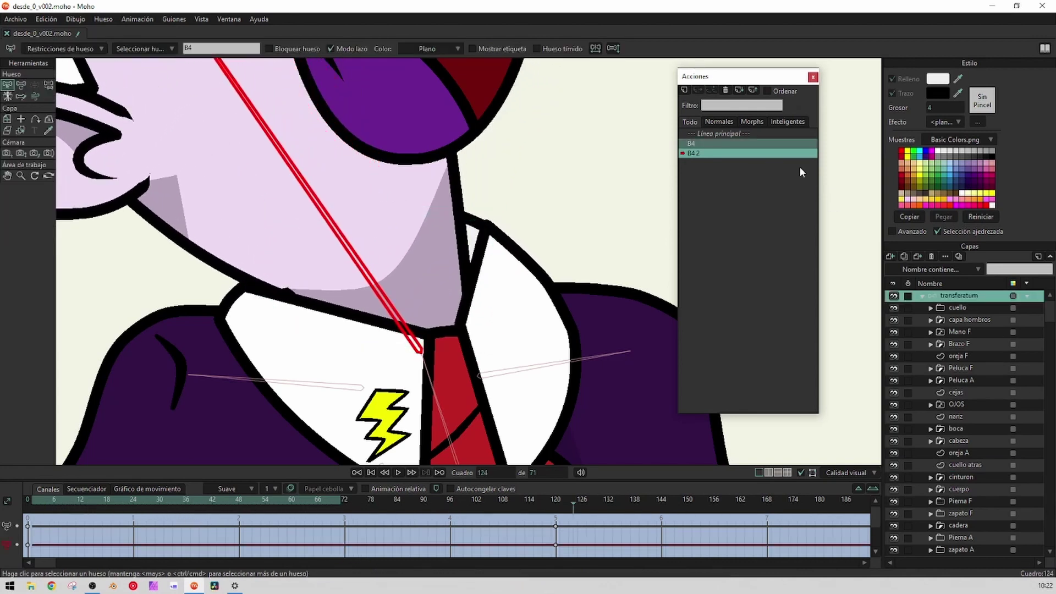
left_click(723, 135)
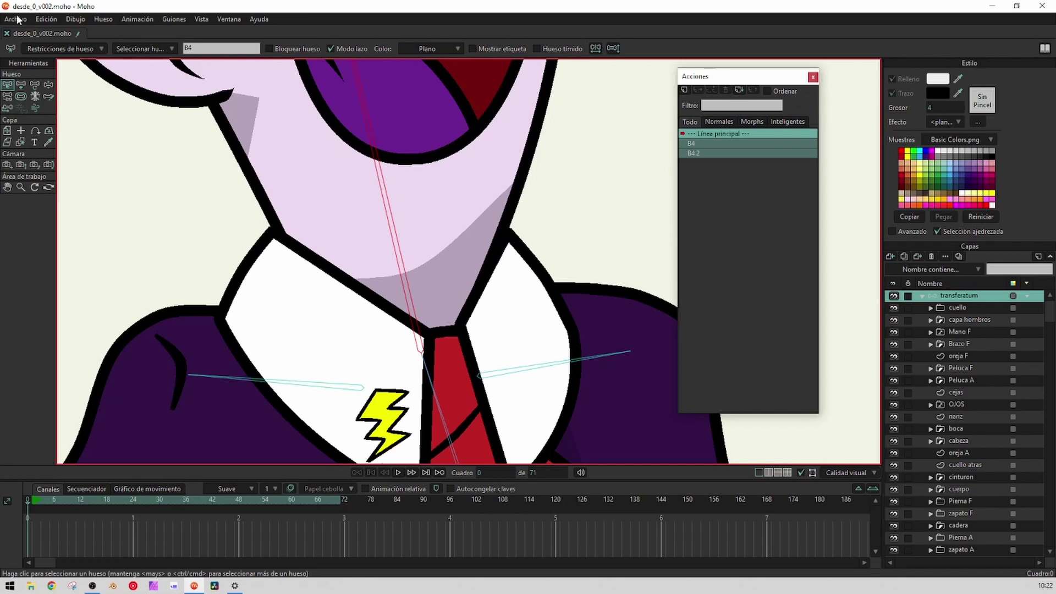
left_click(18, 19)
left_click(23, 110)
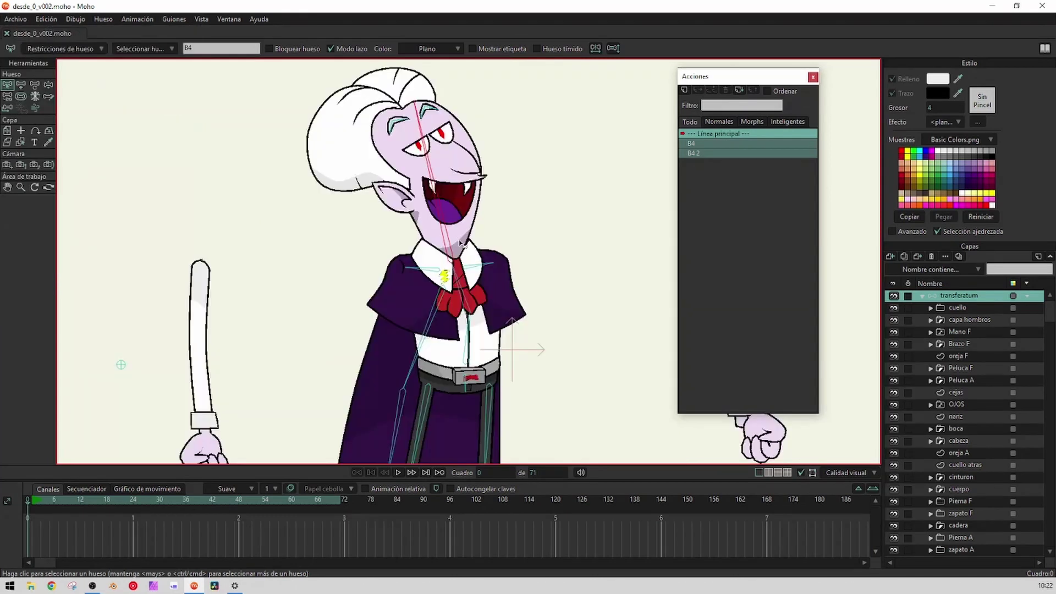
Examine the whole character at rest, checking the cuello atras and cinturon layers
scroll(460, 243, "down", 3)
scroll(463, 226, "up", 5)
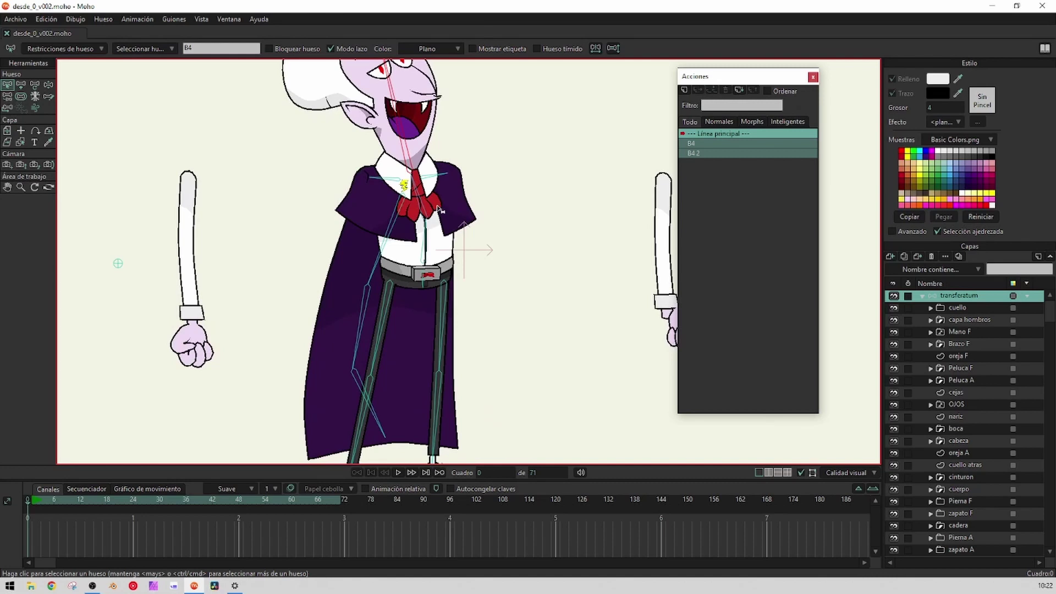
scroll(438, 210, "down", 3)
scroll(574, 269, "up", 3)
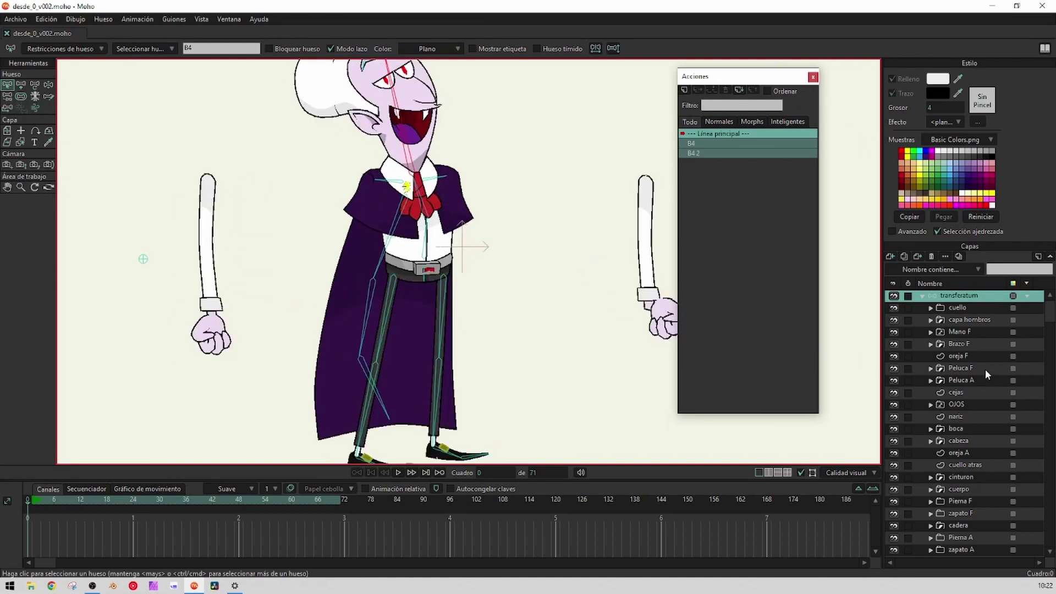
scroll(529, 252, "up", 3)
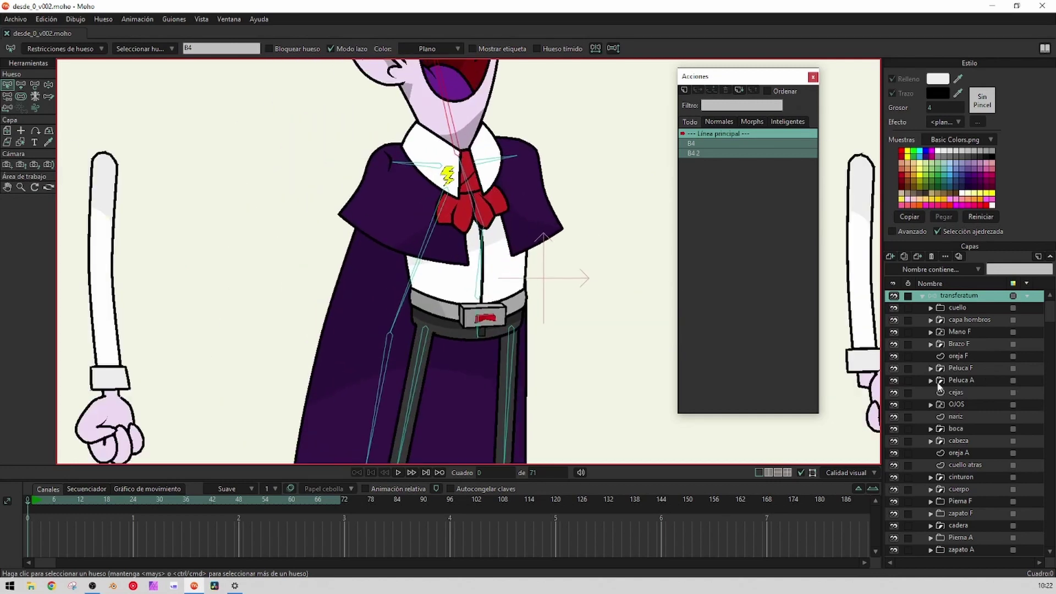
left_click(967, 465)
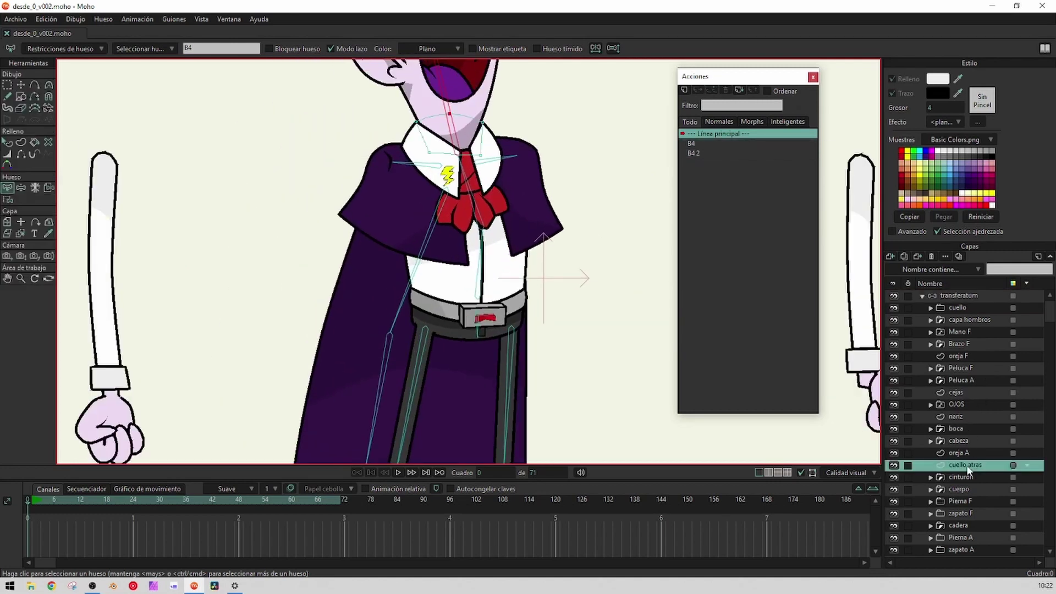
left_click(967, 476)
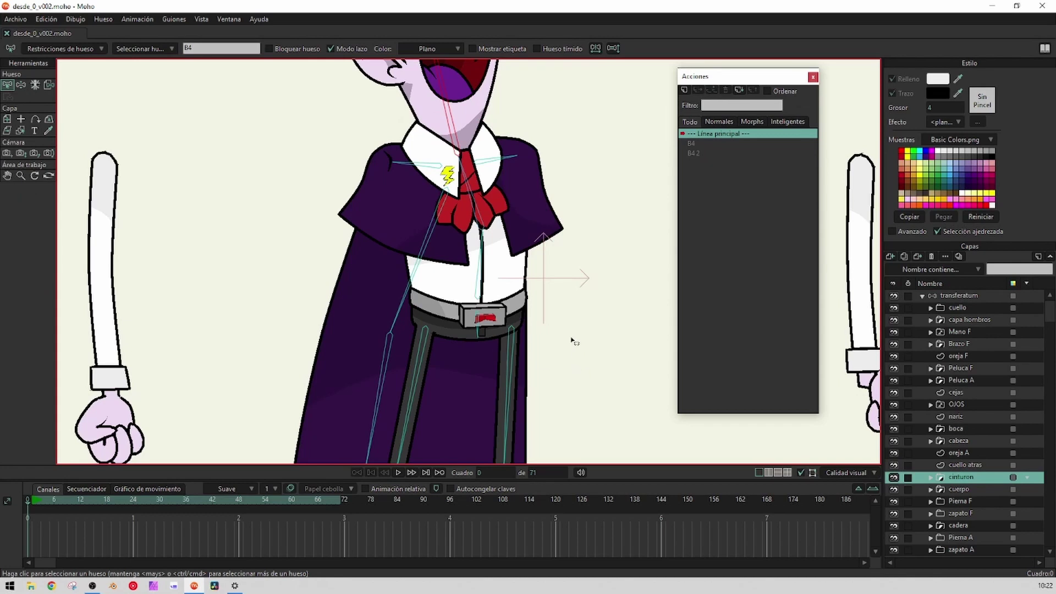
scroll(566, 330, "down", 2)
left_click_drag(559, 318, 533, 323)
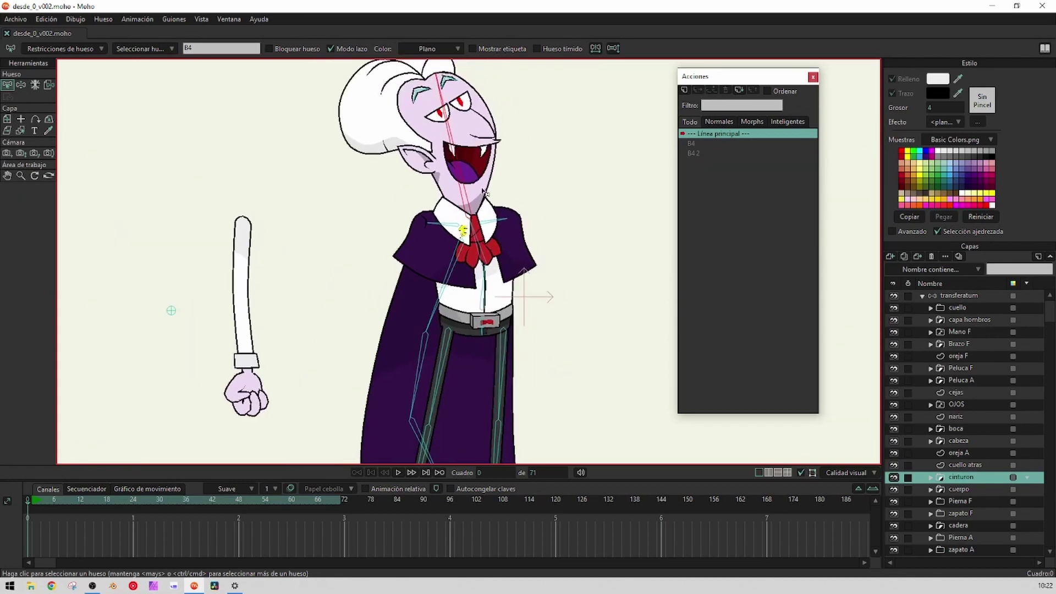
scroll(483, 192, "down", 1)
scroll(471, 220, "down", 3)
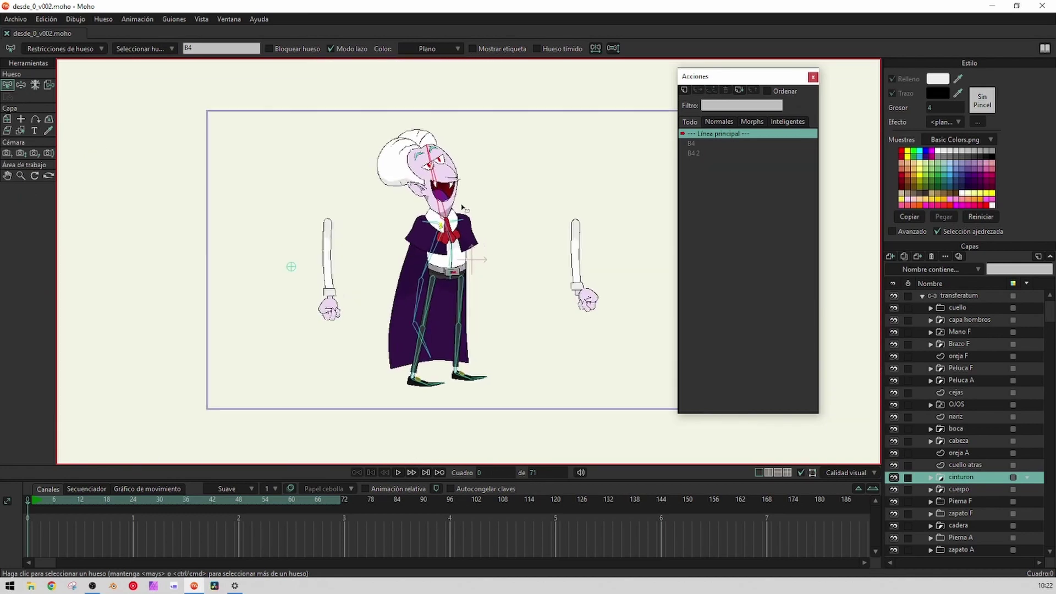
scroll(462, 207, "up", 2)
scroll(418, 203, "down", 2)
scroll(432, 250, "up", 3)
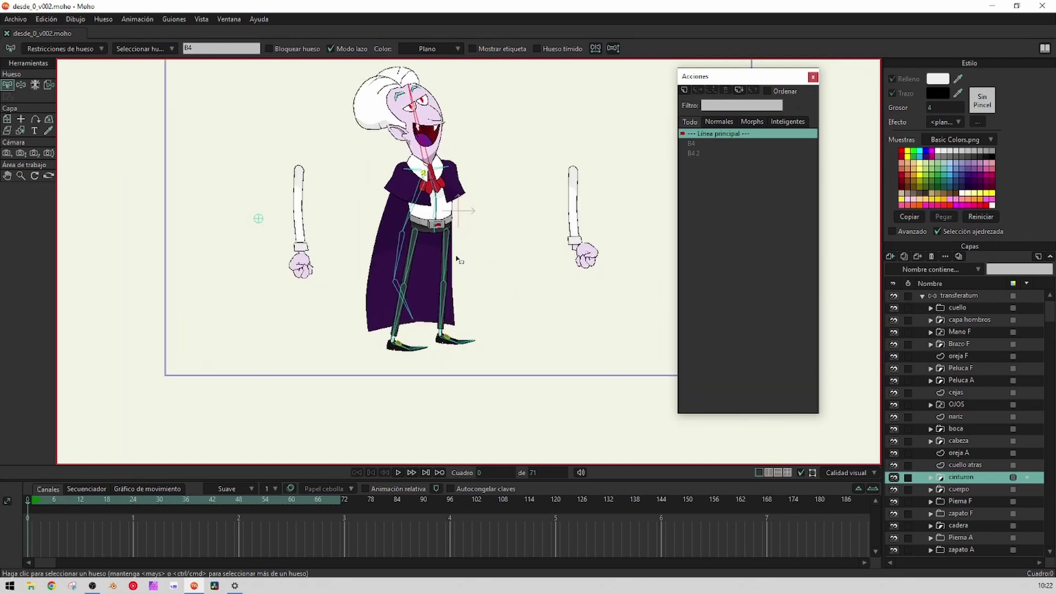
Swing the leg bones of the transferatum layer with Manipulate Bones to examine how the thighs join the hip
left_click(434, 257)
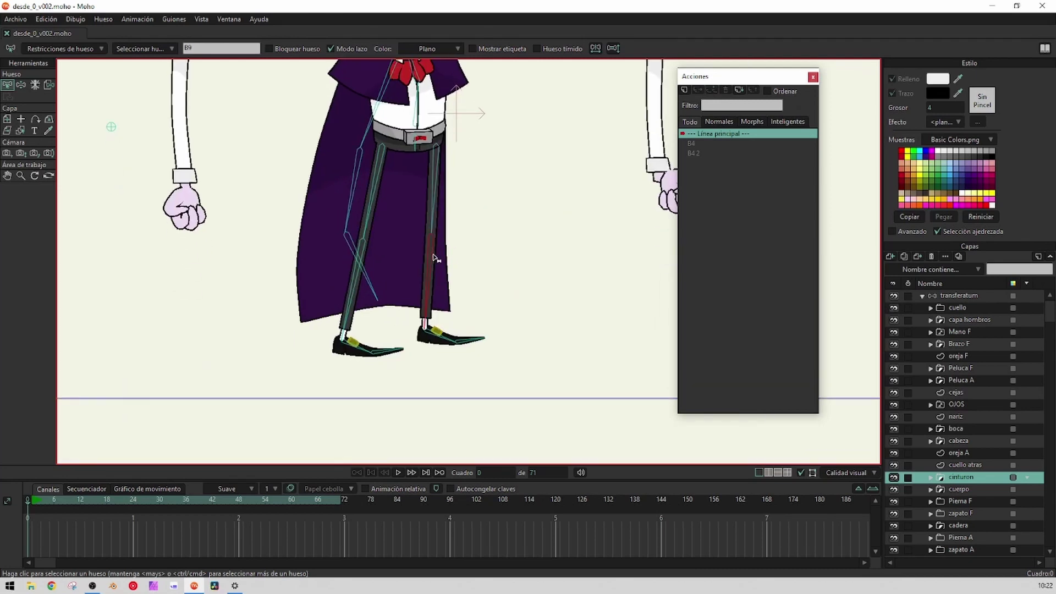
left_click(435, 174)
left_click(965, 295)
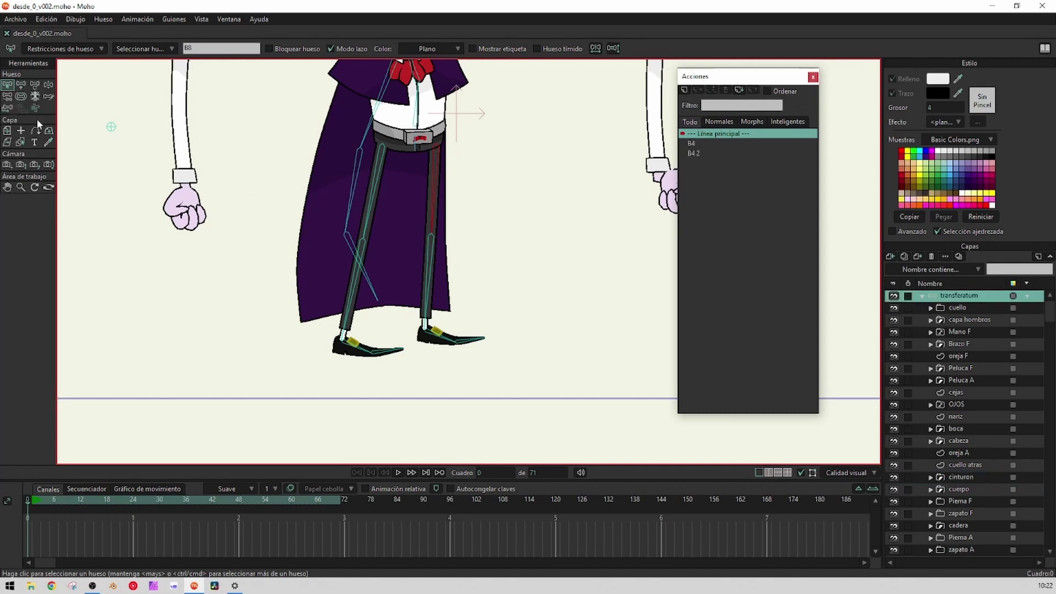
left_click(49, 85)
scroll(447, 217, "up", 3)
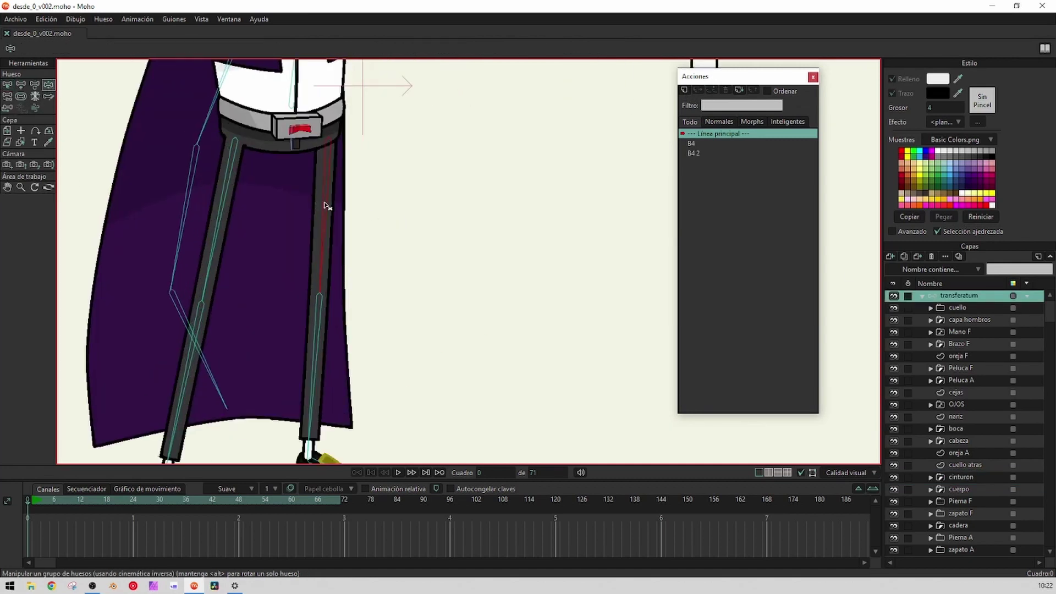
left_click_drag(324, 203, 405, 132)
scroll(316, 158, "up", 3)
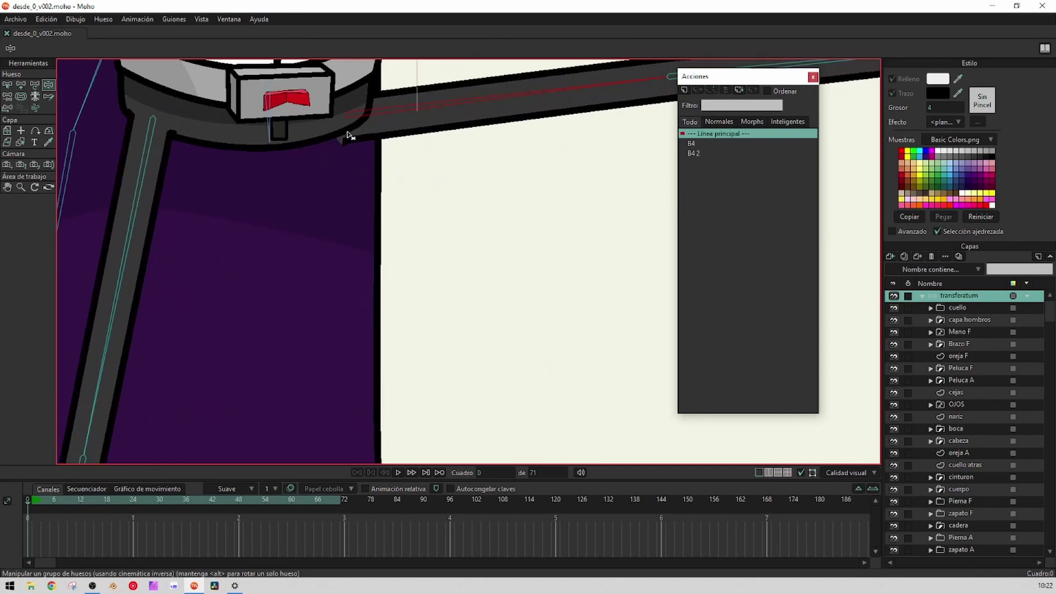
left_click_drag(346, 147, 413, 212)
scroll(345, 117, "down", 3)
left_click_drag(322, 266, 238, 315)
left_click_drag(74, 245, 260, 186)
Create a smart bone action for thigh bone B12 and rotate the bone forward to about 445° at frame 120
left_click(8, 84)
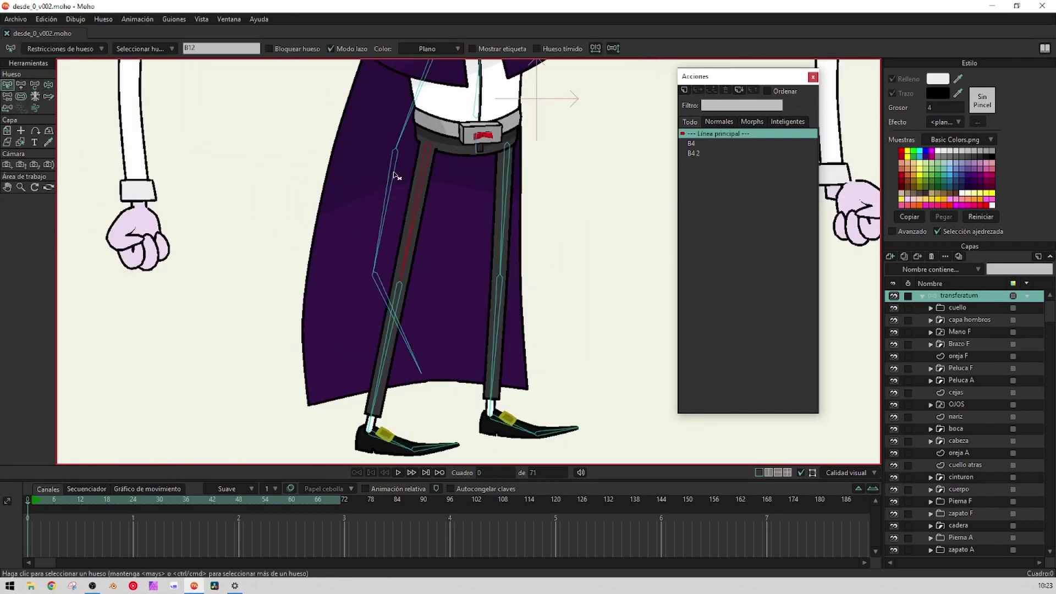
left_click(684, 90)
left_click(532, 334)
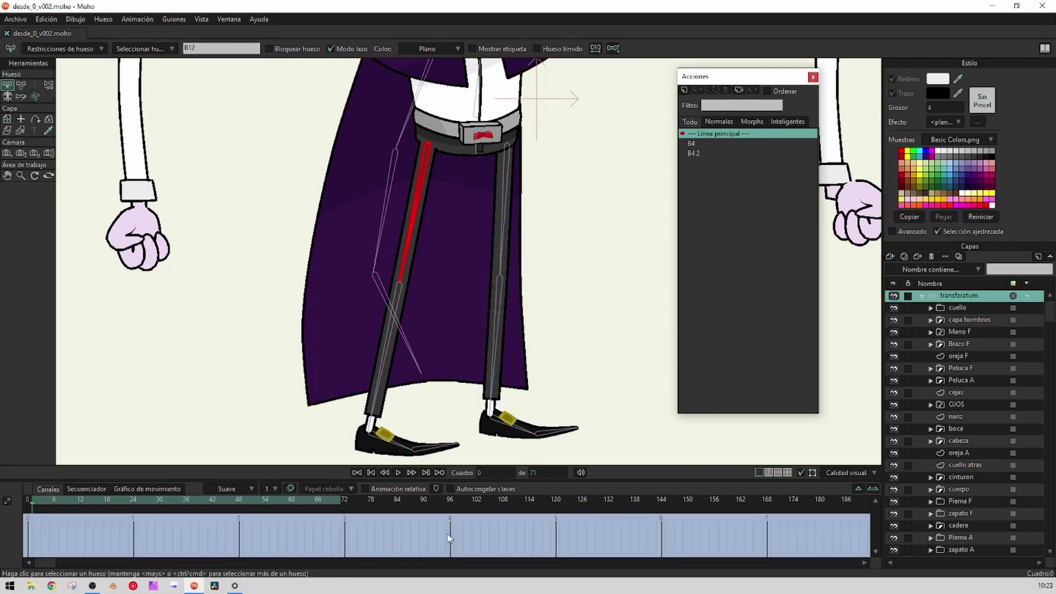
left_click(556, 500)
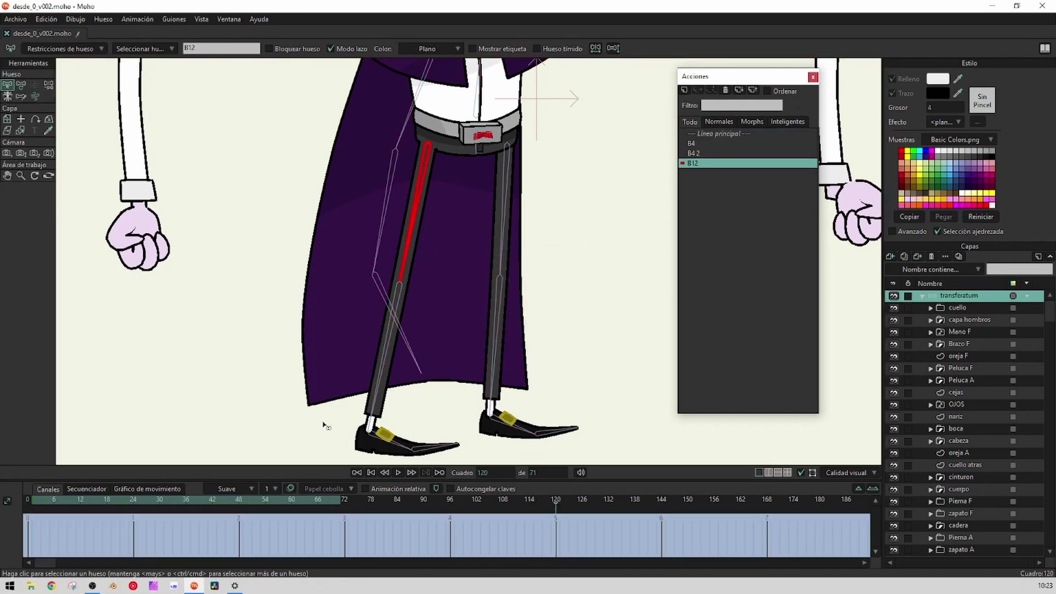
left_click(22, 86)
left_click_drag(225, 95, 142, 158)
left_click_drag(332, 242, 446, 238)
Collapse the cape espalda group and toggle the visibility of Pierna A to check which leg it holds
scroll(335, 226, "up", 5)
scroll(957, 470, "down", 1)
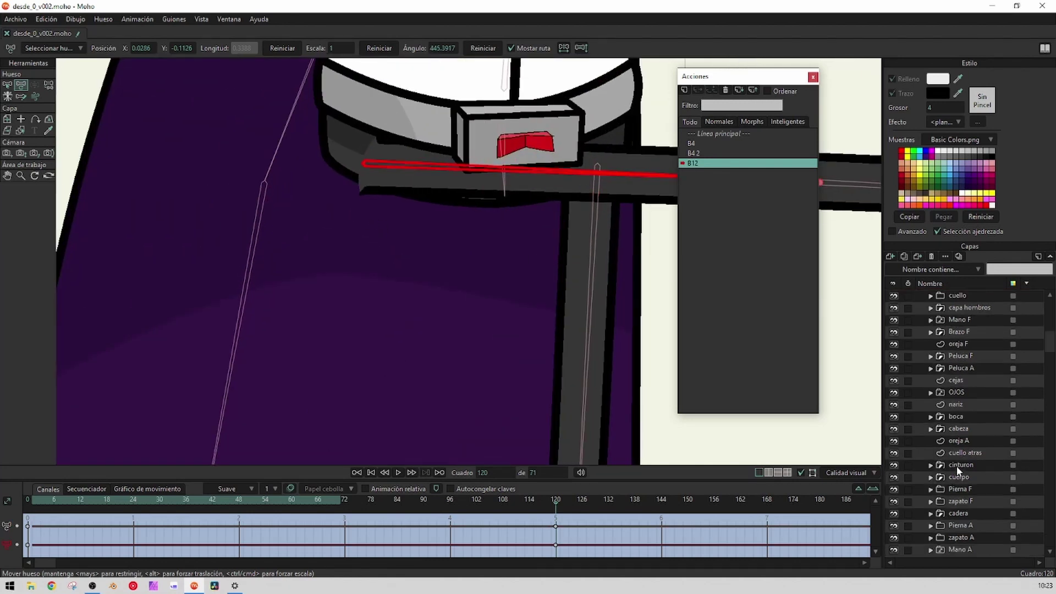
scroll(963, 473, "down", 3)
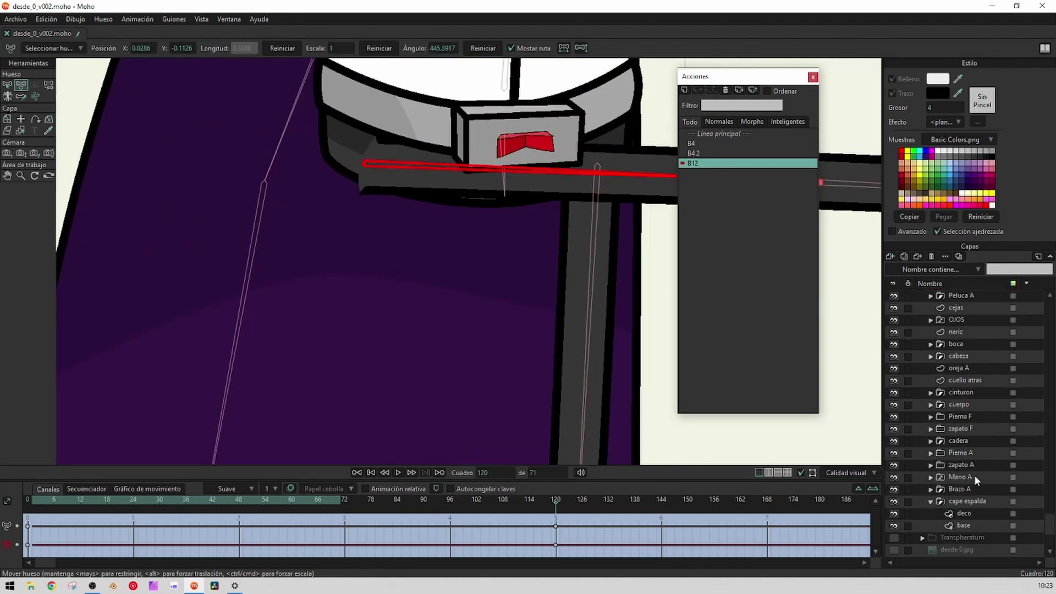
left_click(929, 501)
left_click(894, 472)
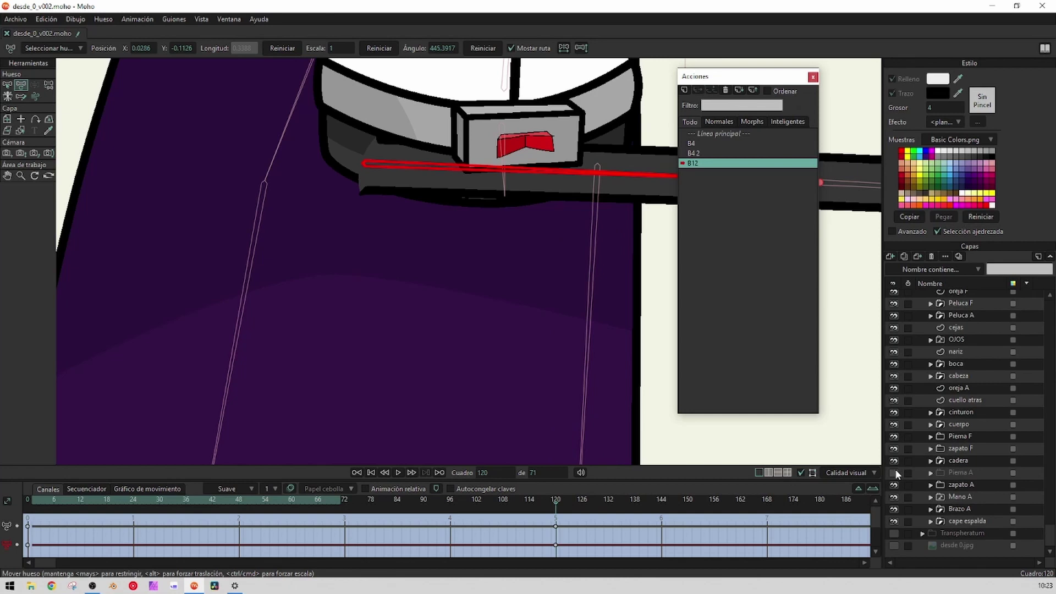
left_click(895, 472)
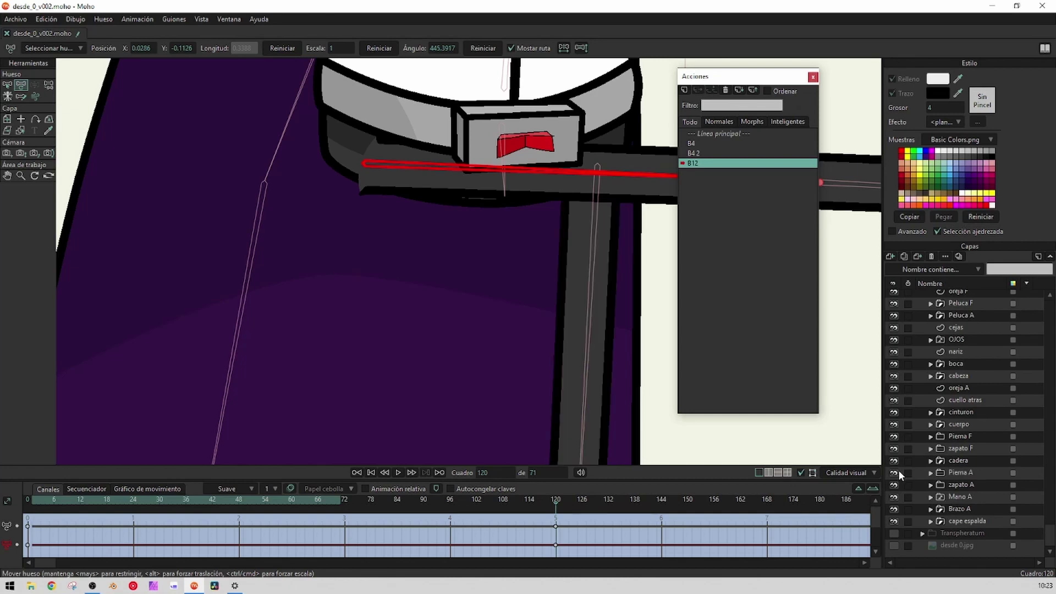
left_click(894, 472)
left_click(894, 472)
left_click(894, 473)
left_click(894, 473)
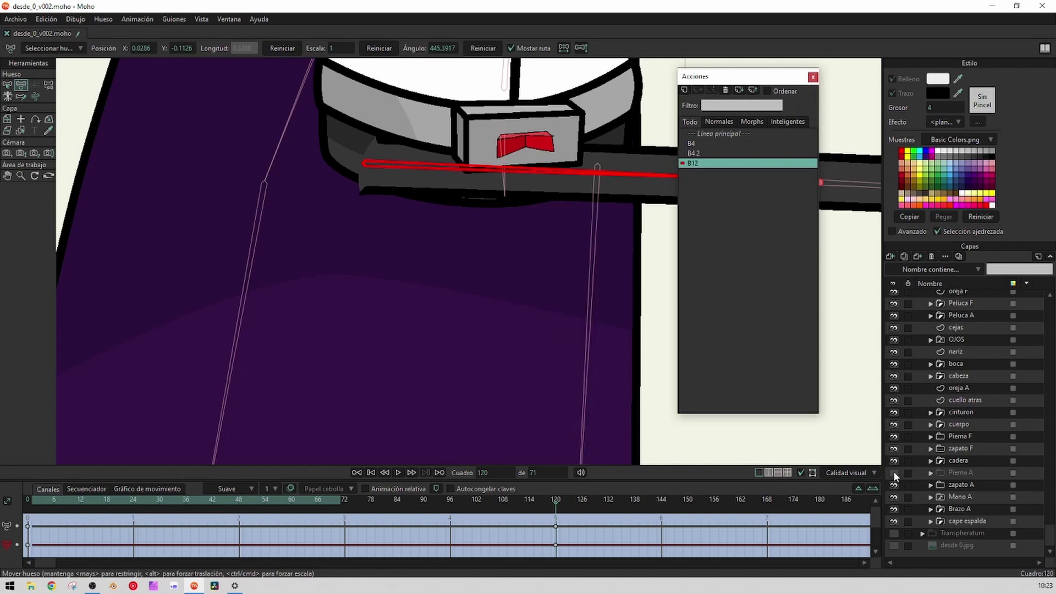
left_click(894, 472)
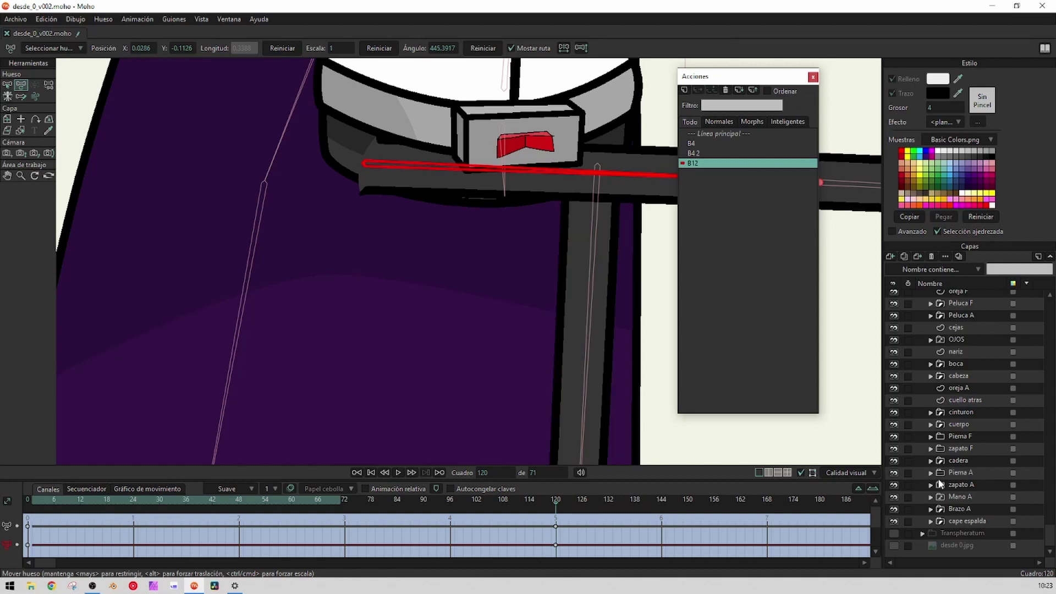
In the B12 action at frame 120, reshape the thigh end of Pierna F's base layer by moving its end points to fit the hip outline
left_click(943, 438)
left_click(931, 437)
left_click(964, 448)
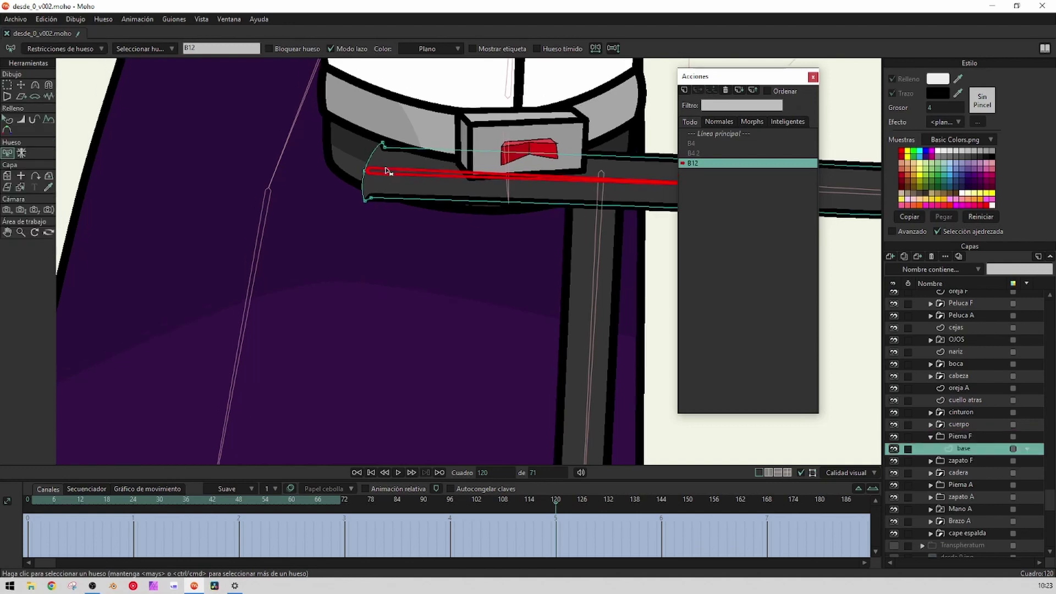
scroll(409, 202, "down", 4)
scroll(317, 183, "up", 2)
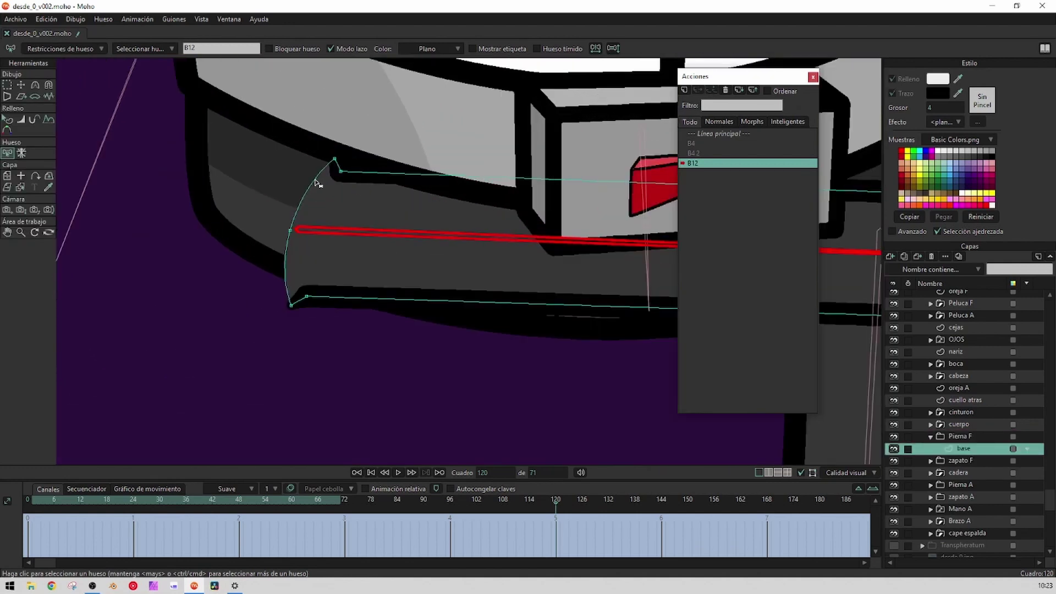
scroll(320, 280, "up", 2)
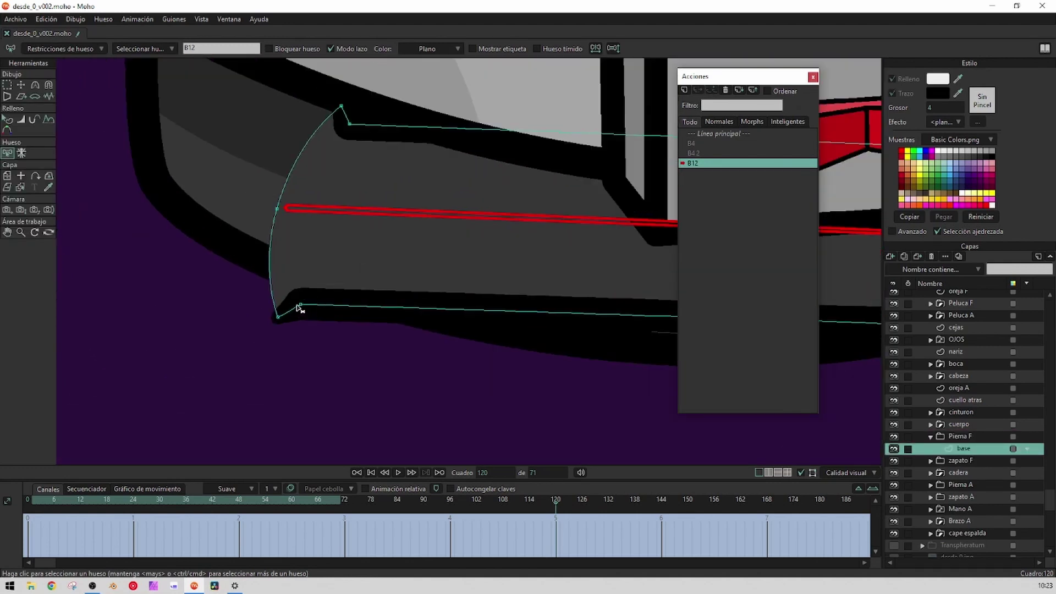
key("t")
left_click_drag(303, 307, 283, 254)
left_click_drag(277, 209, 281, 207)
left_click_drag(345, 150, 309, 156)
left_click_drag(330, 163, 318, 161)
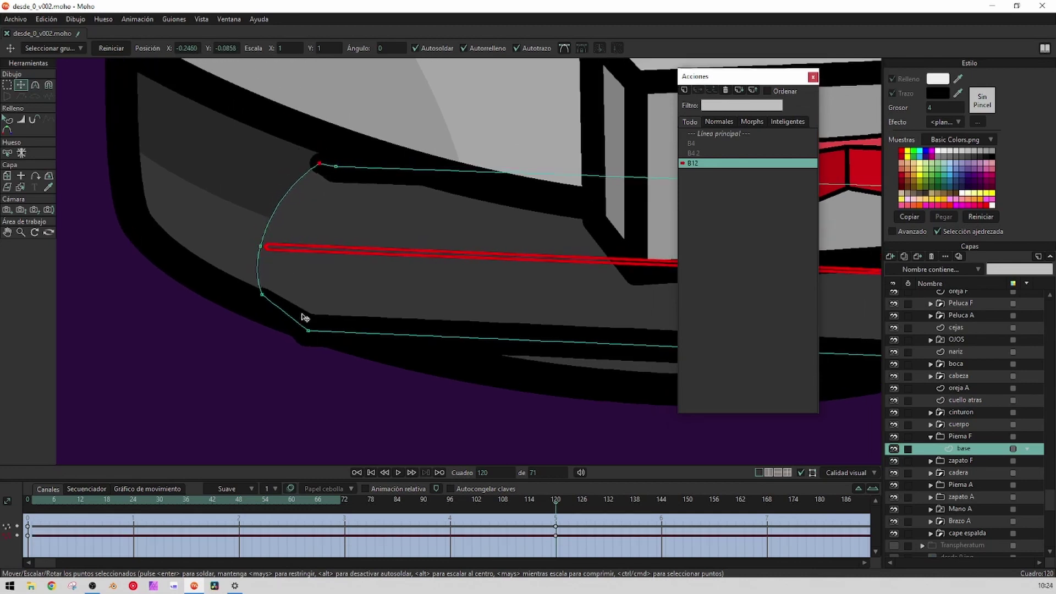
left_click_drag(308, 330, 312, 321)
scroll(313, 322, "down", 3)
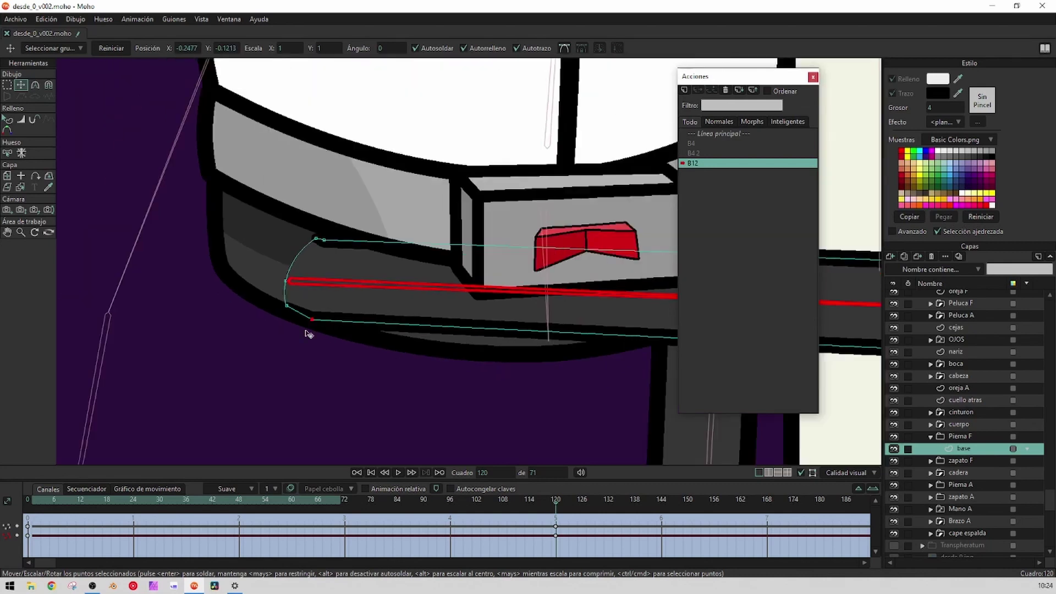
In the B12 action at frame 48, move Pierna F's outer thigh points onto the hip outline
left_click_drag(41, 497, 239, 528)
scroll(292, 330, "up", 3)
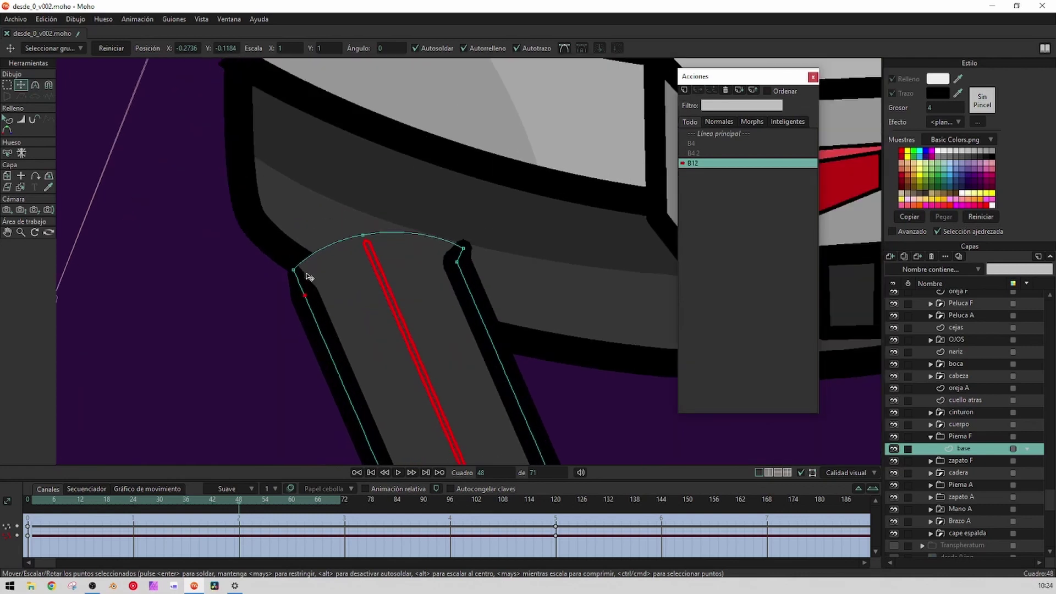
left_click_drag(295, 270, 292, 243)
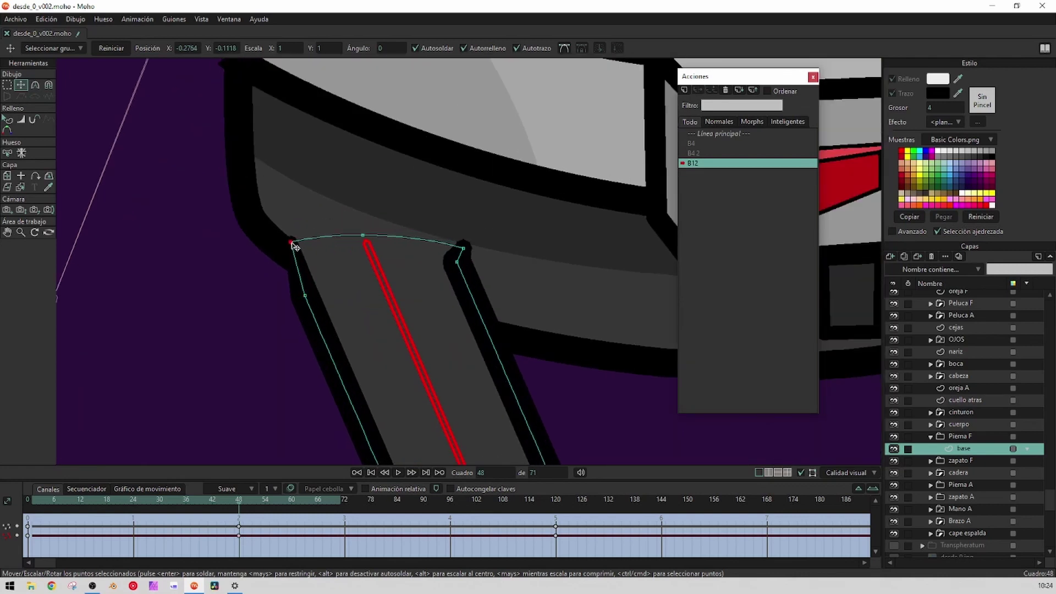
left_click_drag(305, 296, 282, 242)
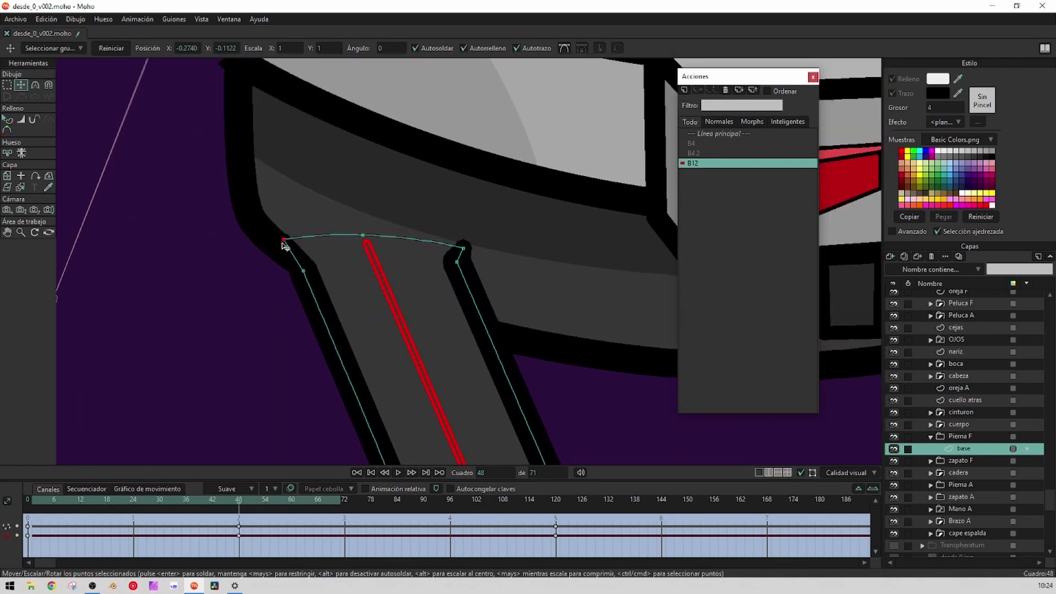
At frame 72 of the B12 action, adjust the same outer thigh points to follow the hip outline
left_click(44, 500)
left_click_drag(44, 501, 345, 556)
left_click_drag(339, 306, 348, 299)
left_click_drag(310, 276, 318, 265)
left_click_drag(346, 298, 353, 296)
At frame 96 of the B12 action, fit the thigh's outer points to the hip outline and check the joint near frame 117
left_click_drag(346, 497, 450, 514)
scroll(325, 318, "up", 3)
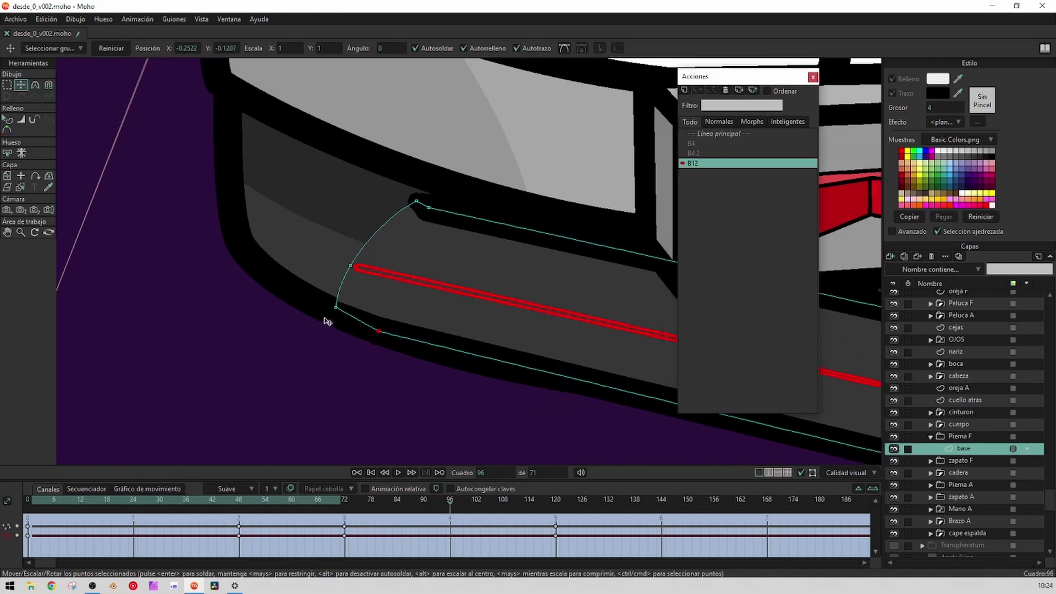
left_click_drag(342, 297, 343, 295)
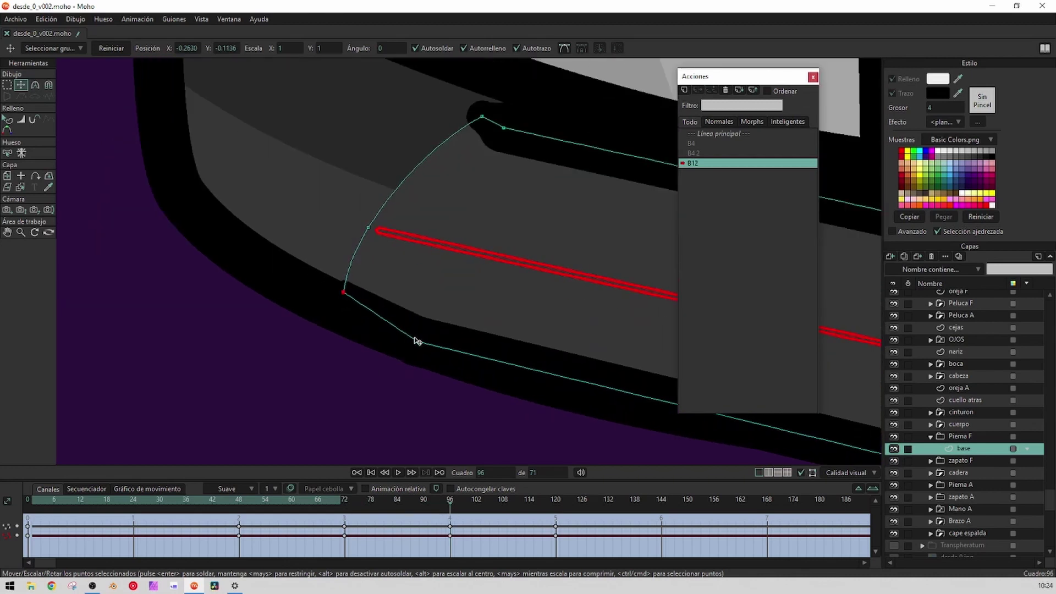
left_click_drag(416, 340, 418, 336)
left_click_drag(464, 500, 543, 498)
scroll(289, 278, "down", 4)
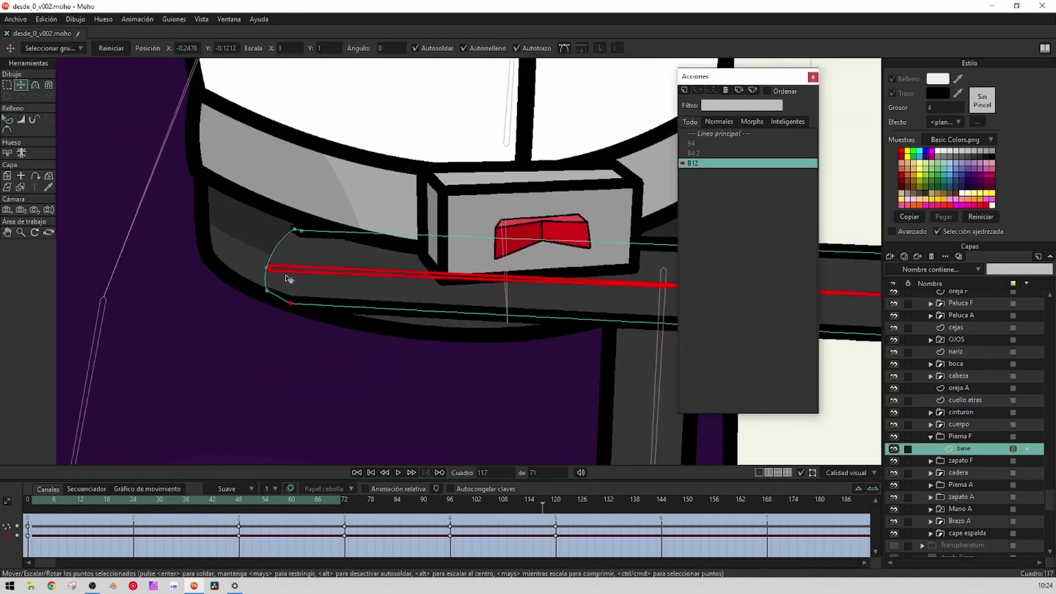
scroll(289, 279, "up", 2)
scroll(277, 224, "down", 4)
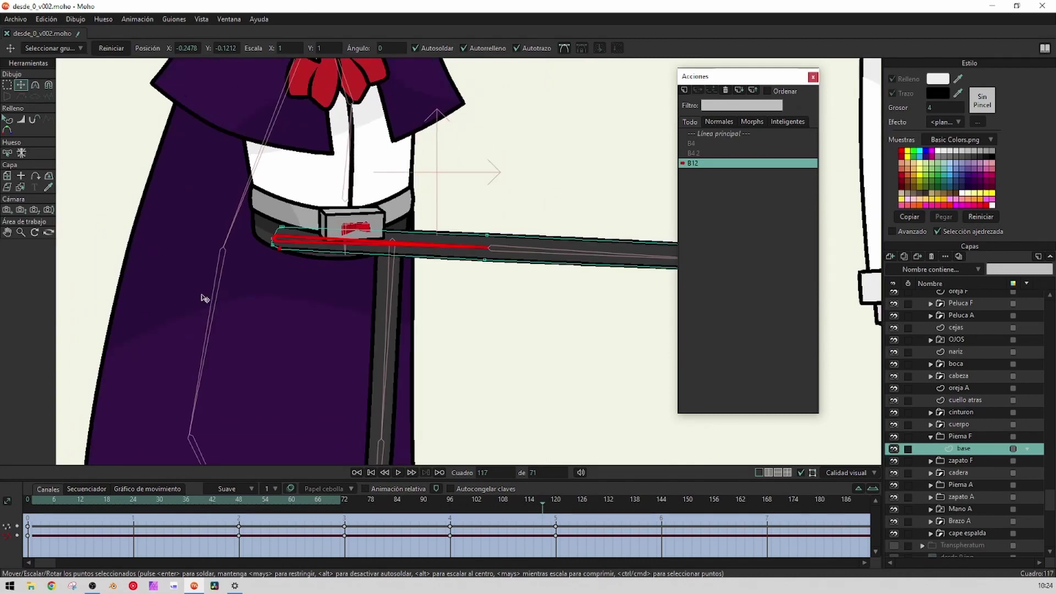
scroll(215, 297, "up", 1)
scroll(347, 267, "up", 2)
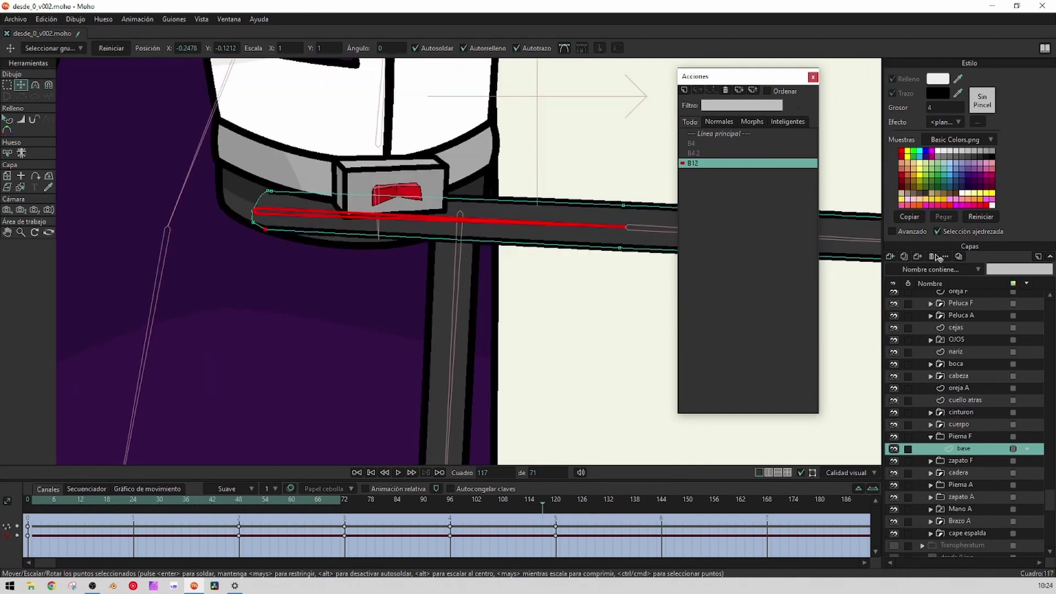
Return to the main timeline on the transferatum layer and create a smart bone action for shin bone B13
scroll(949, 326, "up", 5)
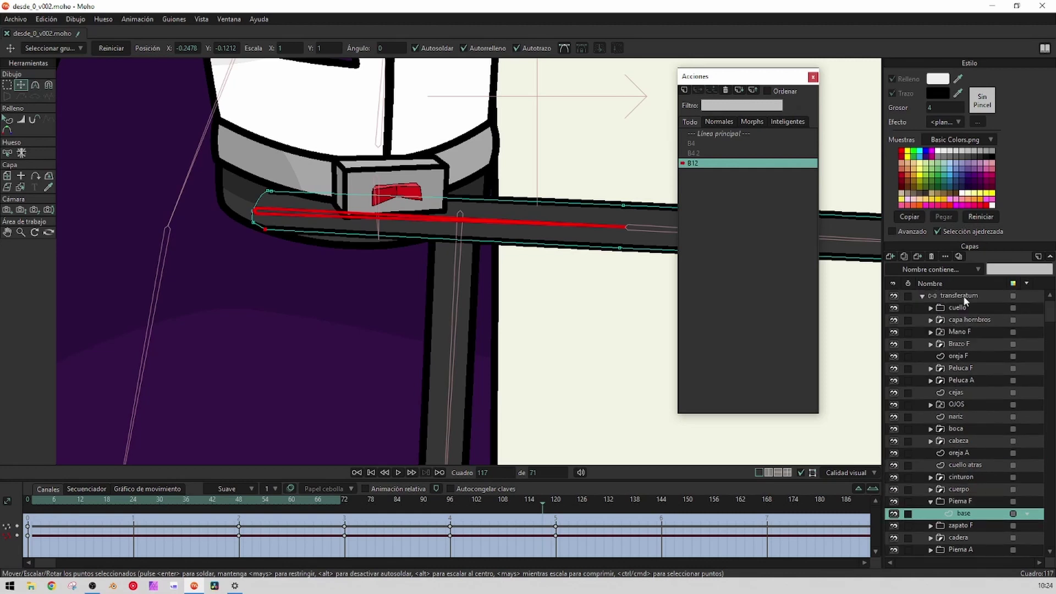
left_click(963, 296)
double_click(719, 134)
scroll(474, 253, "down", 8)
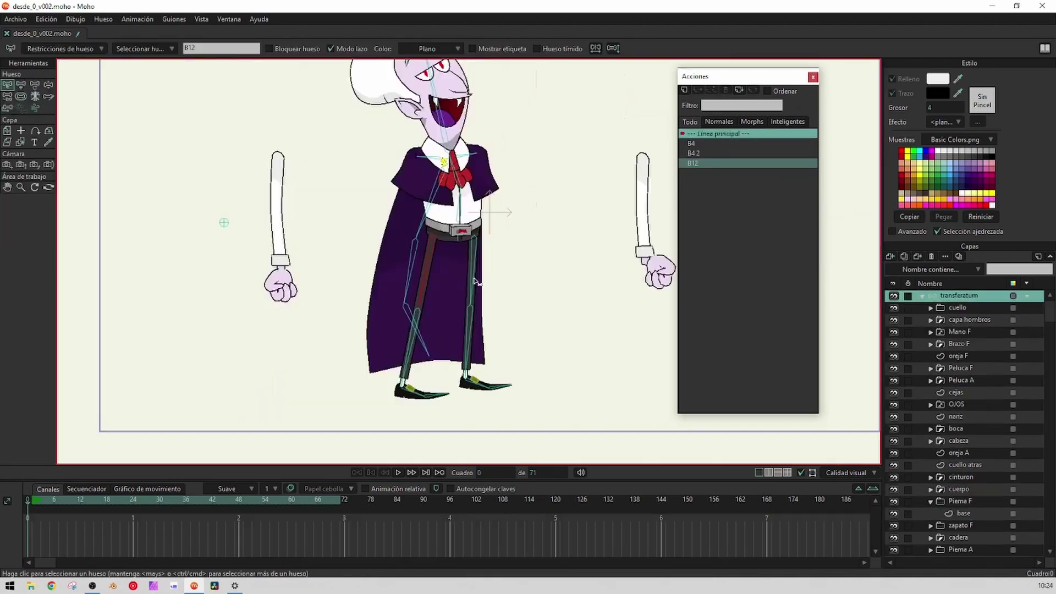
left_click_drag(414, 302, 449, 251)
scroll(448, 252, "up", 3)
left_click(459, 285)
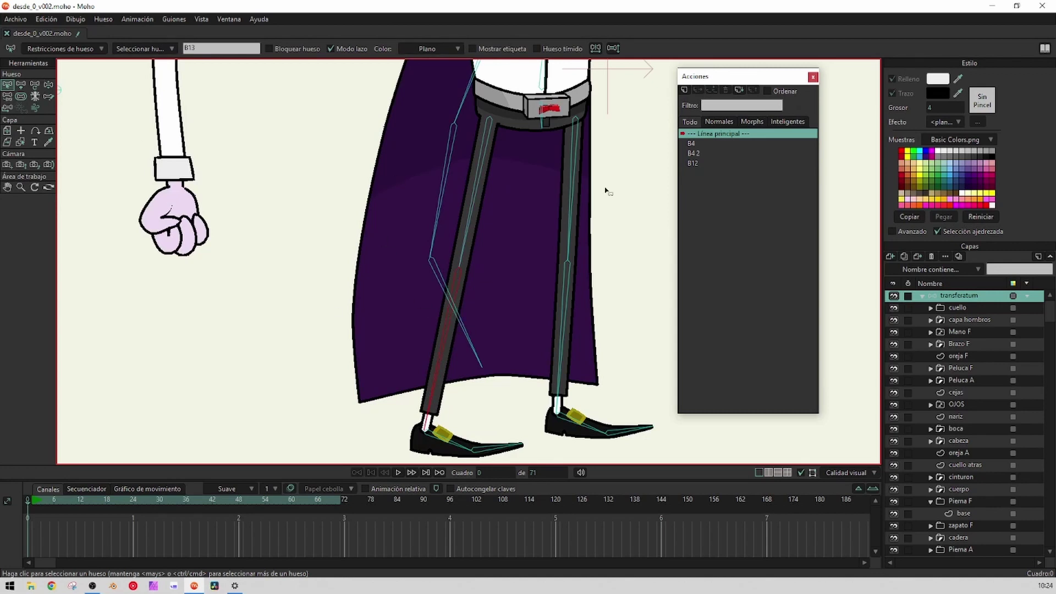
left_click(685, 89)
left_click(525, 330)
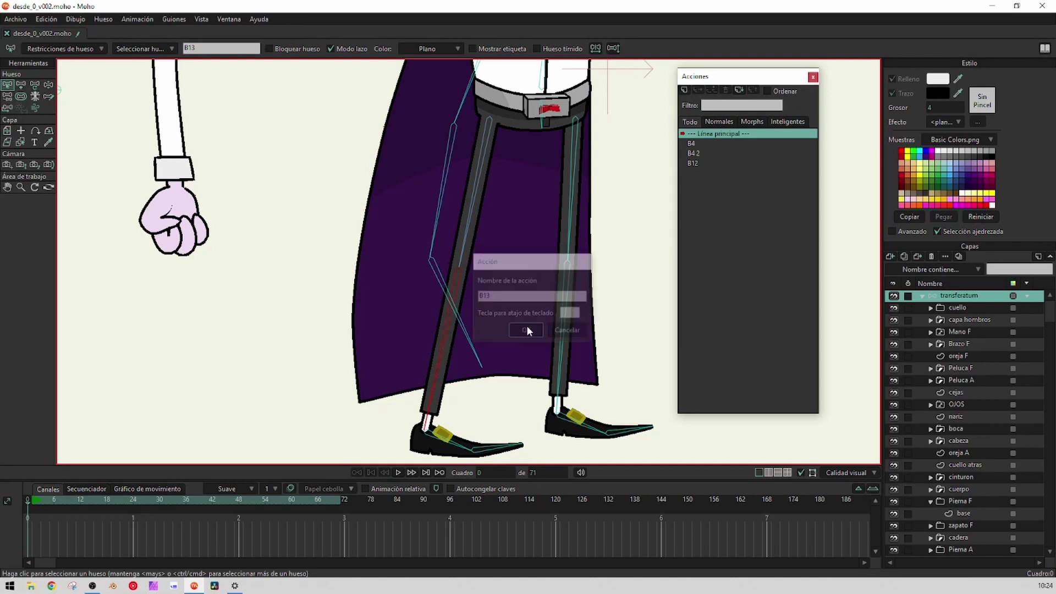
At frame 120 of the B13 action, bend the shin backward by rotating its bone to about 207°
left_click(555, 498)
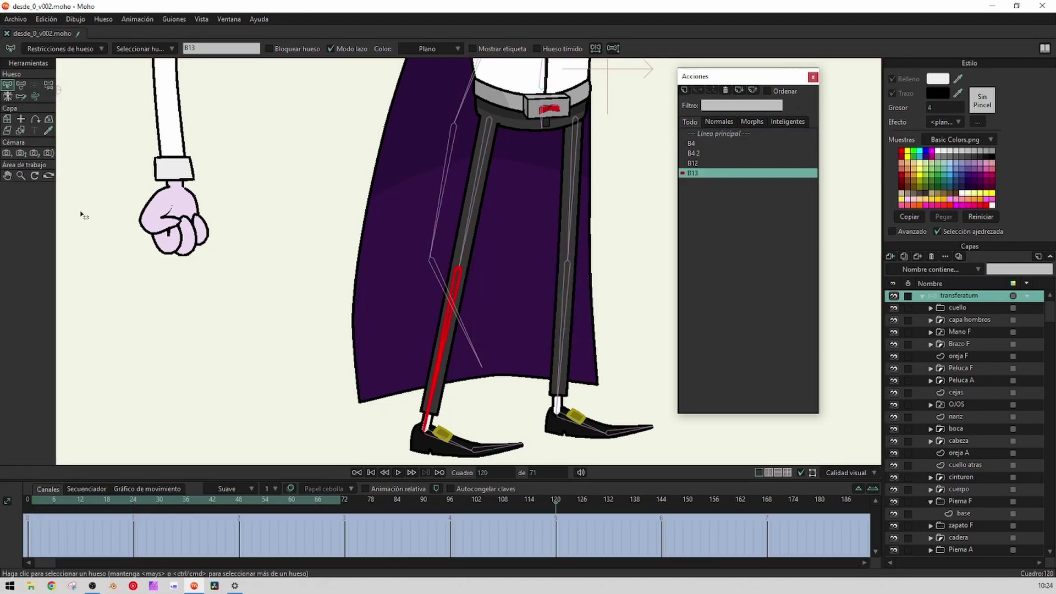
left_click(21, 85)
left_click_drag(433, 265, 418, 112)
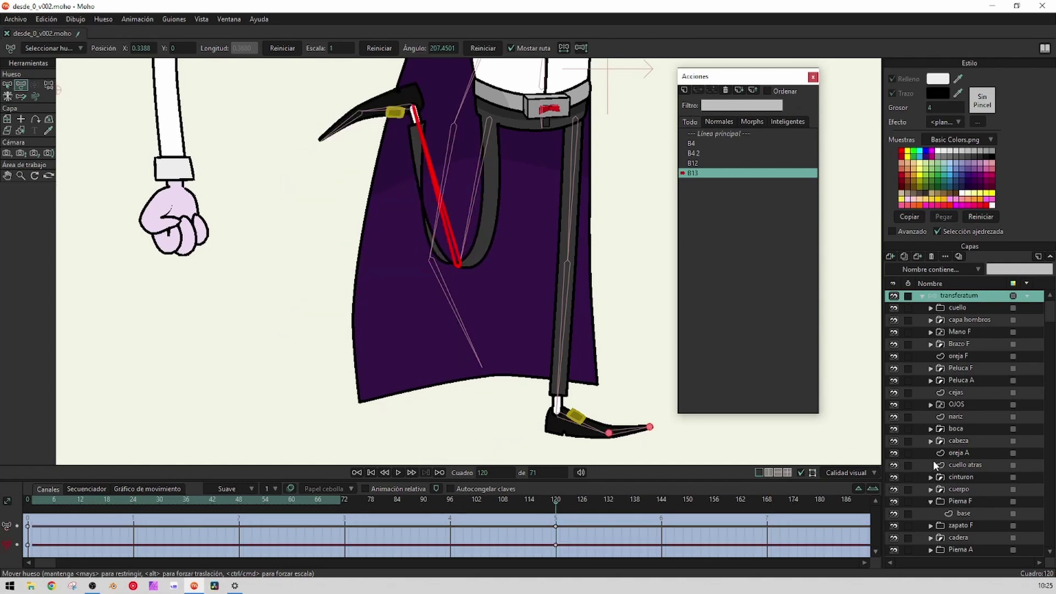
In Pierna F's base layer at frame 120, move the knee points to restore the bent leg's thickness
left_click(964, 514)
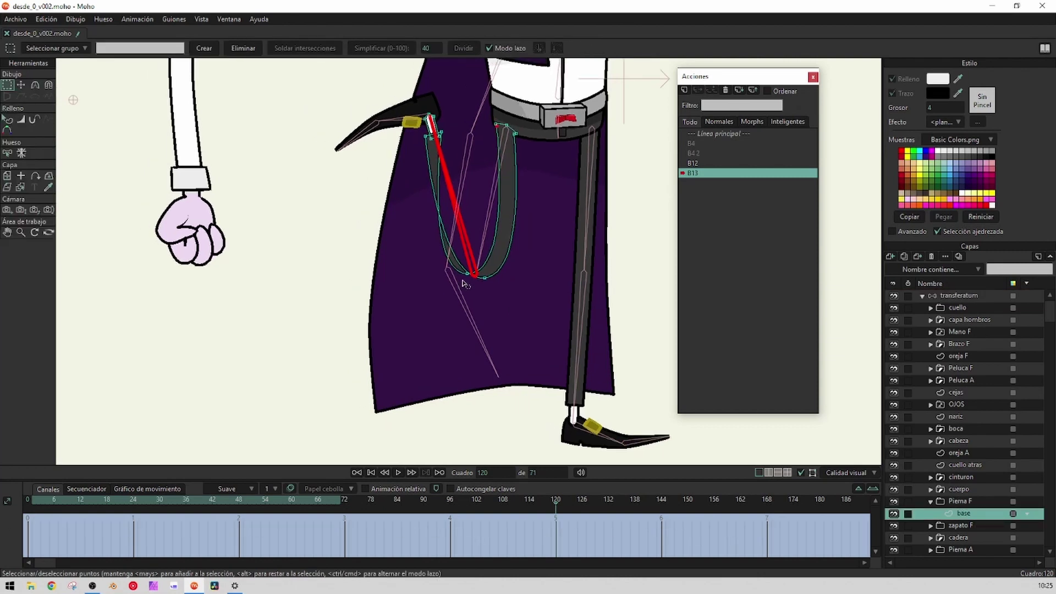
scroll(465, 279, "up", 3)
scroll(465, 283, "down", 2)
scroll(465, 283, "up", 3)
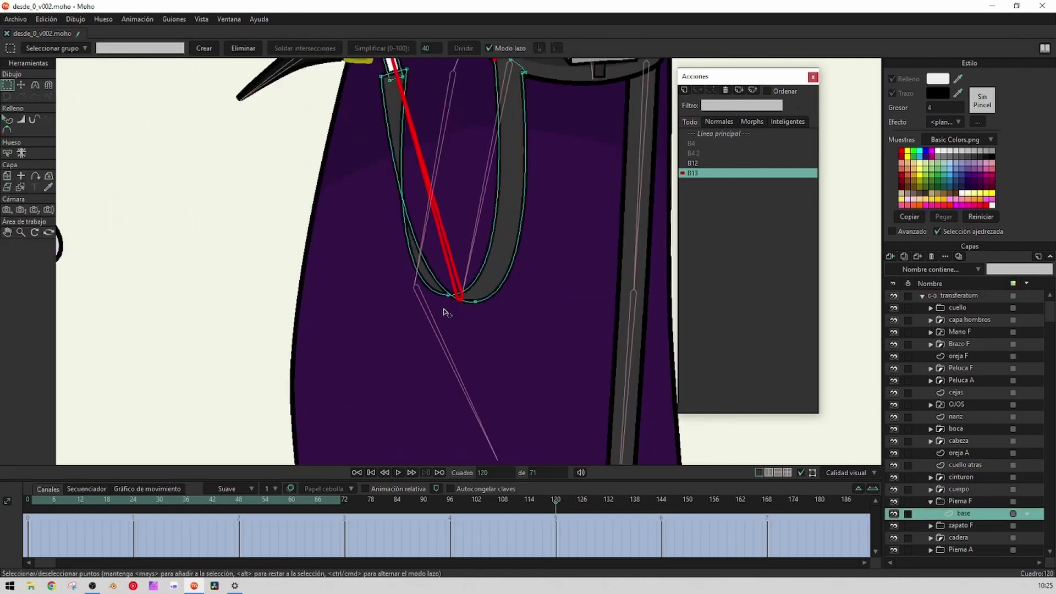
key("t")
left_click_drag(450, 296, 467, 278)
Adjust the curvature of the inner and outer knee points to round the backward bend
scroll(477, 283, "down", 4)
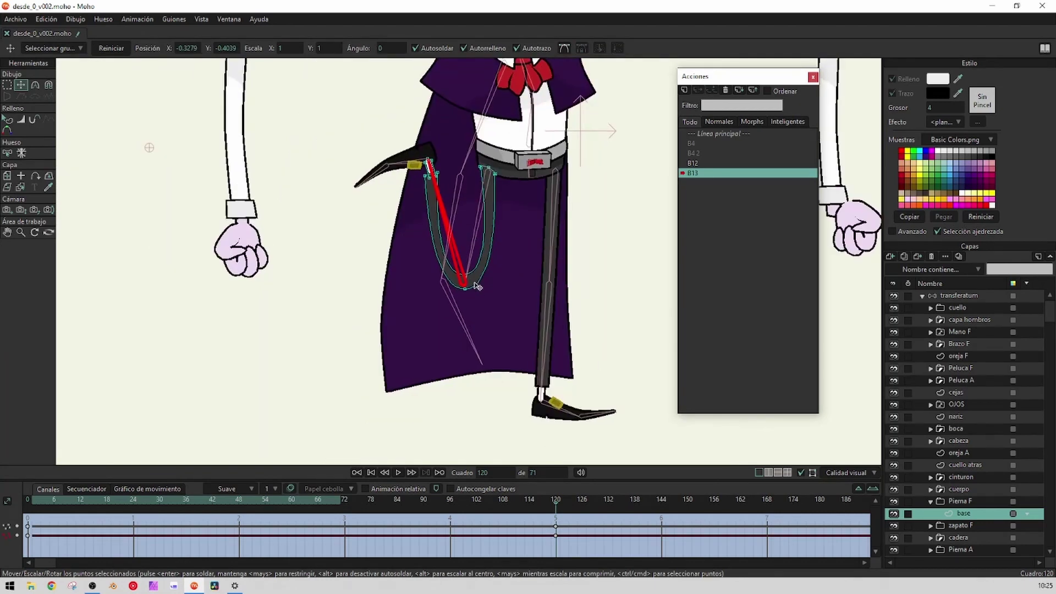
scroll(484, 288, "up", 2)
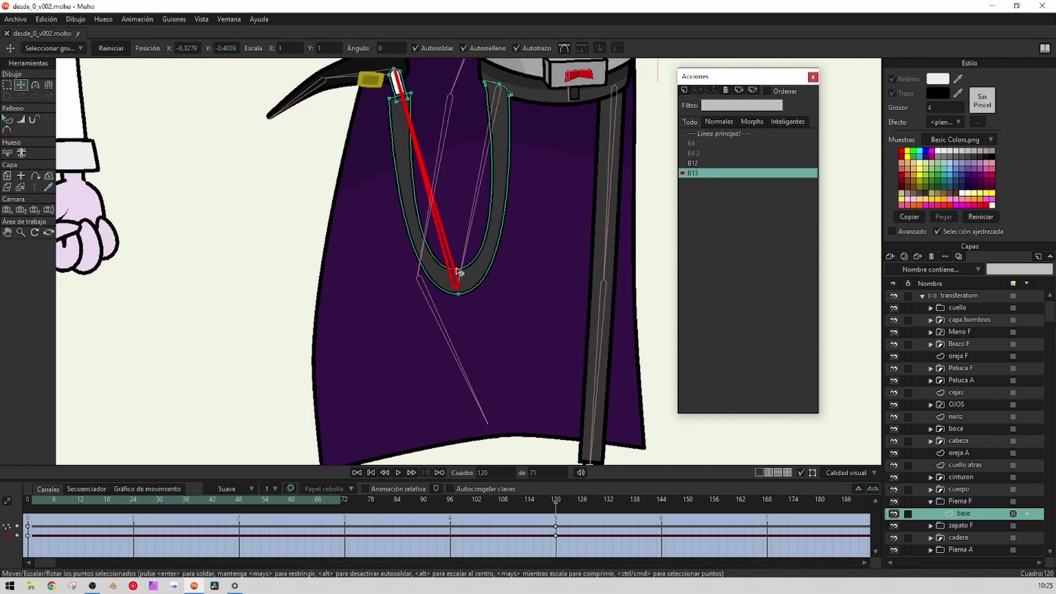
key("c")
left_click_drag(460, 278, 330, 260)
left_click_drag(458, 296, 447, 270)
Return to the transferatum layer's main timeline and bend the shin backward with Manipulate Bones to test the knee
scroll(445, 269, "down", 5)
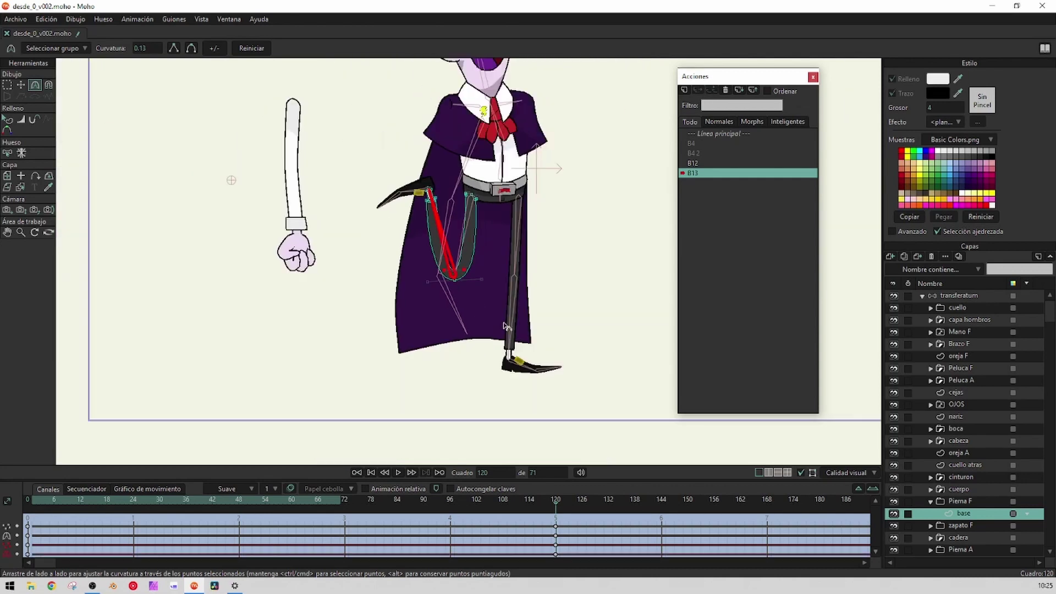
left_click_drag(521, 320, 464, 322)
scroll(463, 322, "up", 3)
left_click(717, 134)
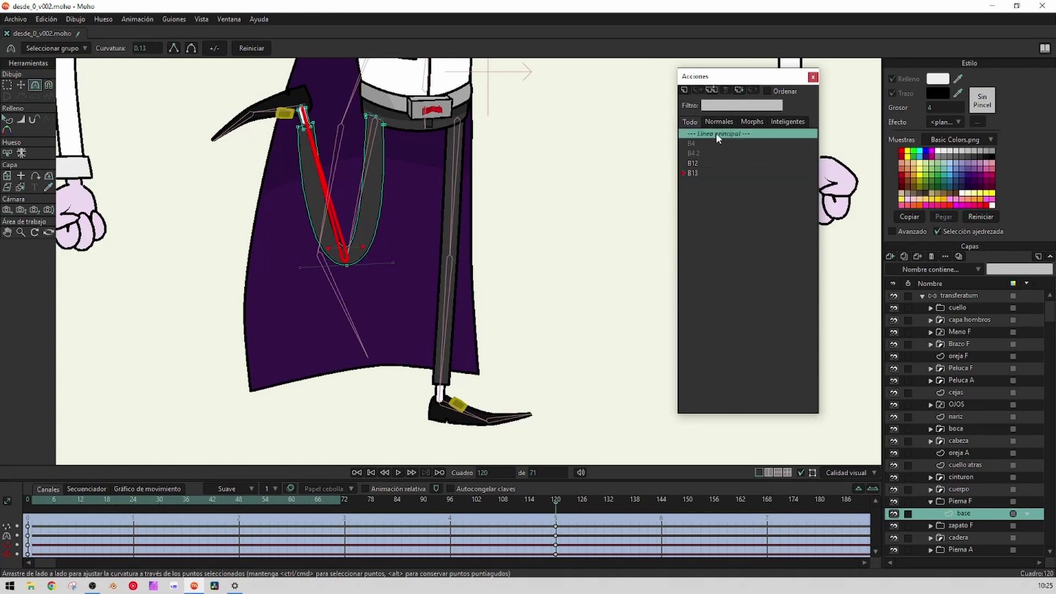
left_click(966, 294)
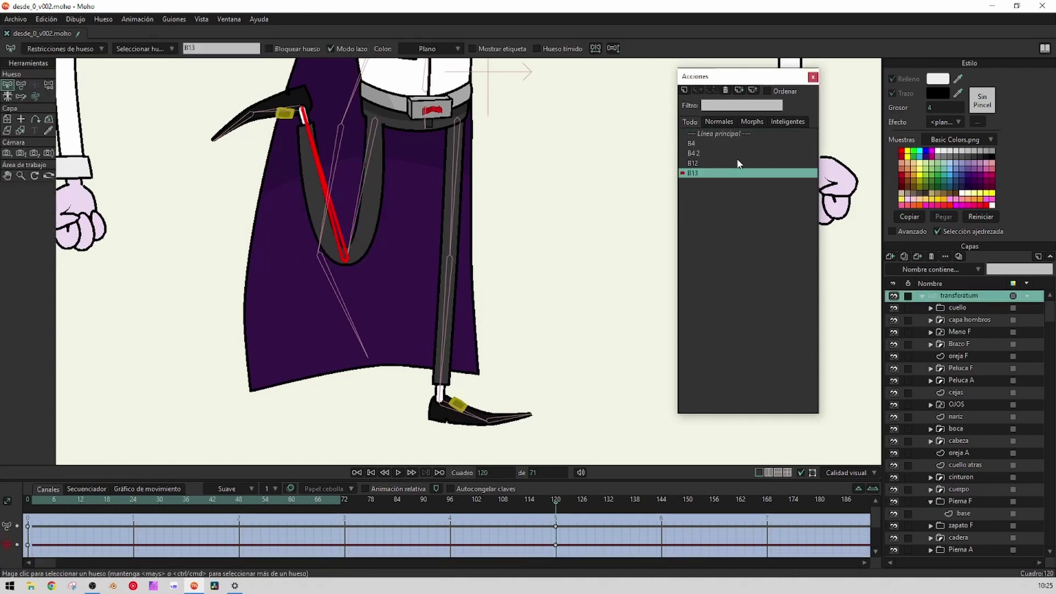
double_click(715, 134)
left_click(48, 85)
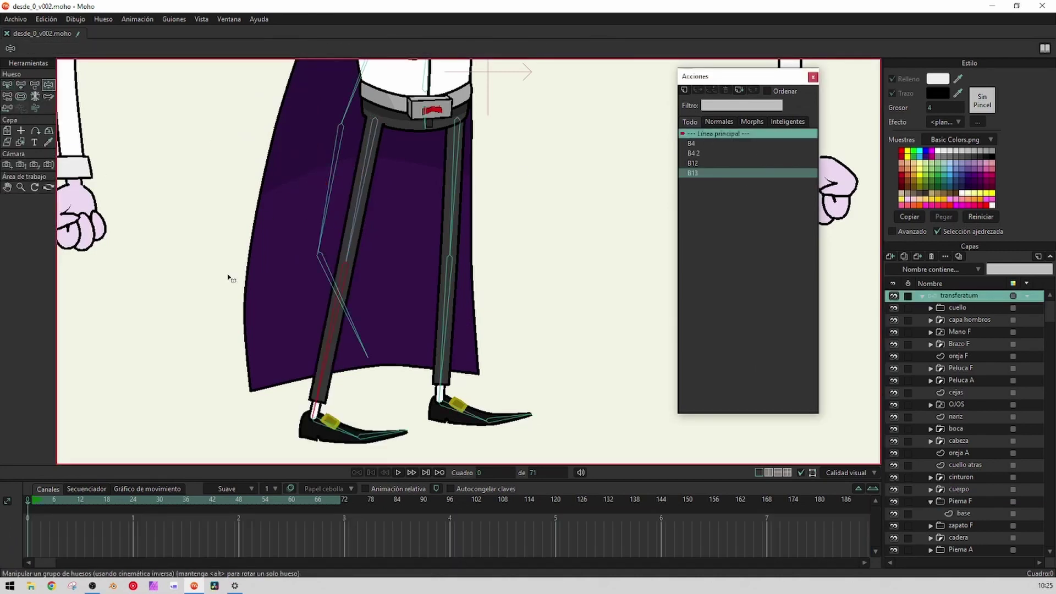
left_click_drag(293, 337, 252, 164)
Create a second smart bone action for B13 and rotate the shin forward to about 500° at frame 120
left_click(7, 84)
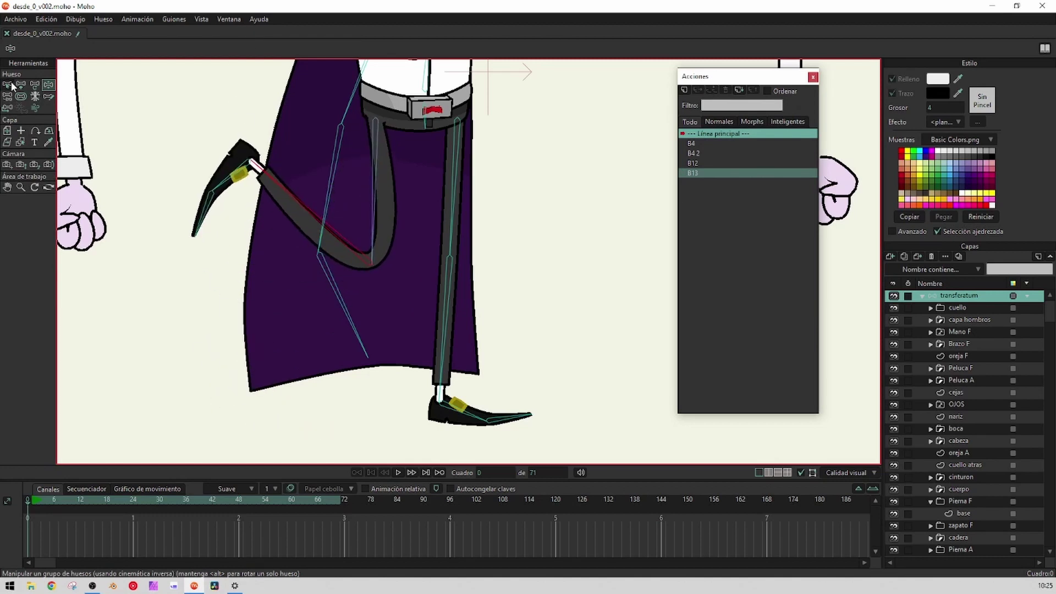
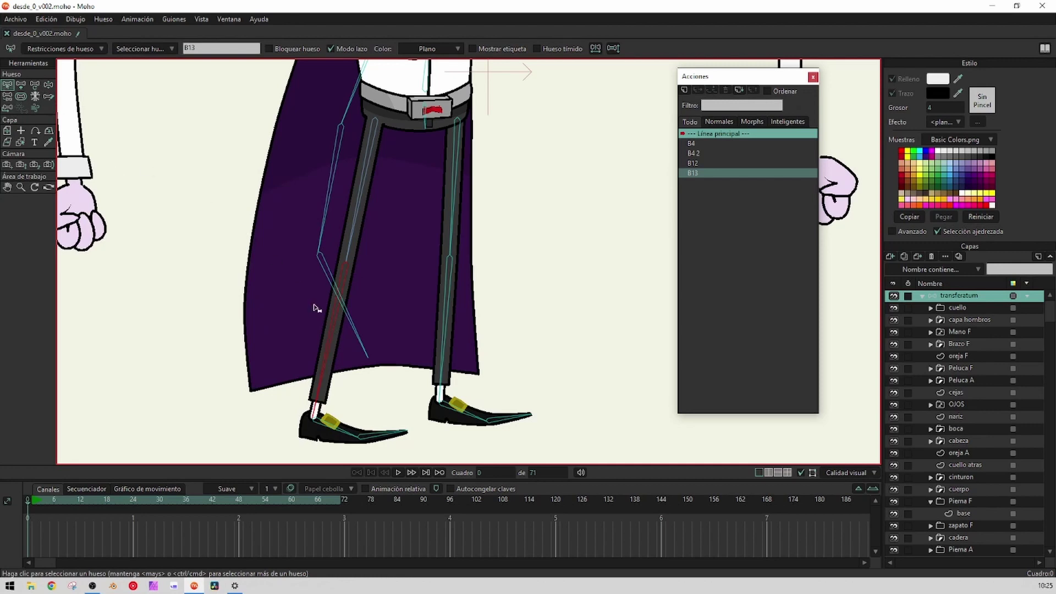
left_click(684, 89)
left_click(530, 330)
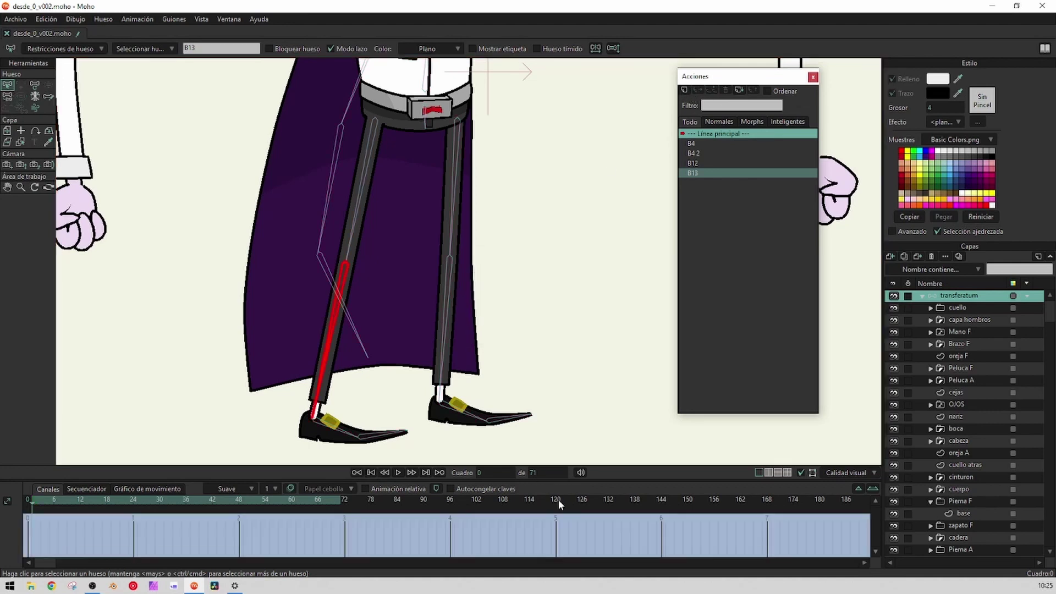
left_click(556, 501)
left_click(21, 85)
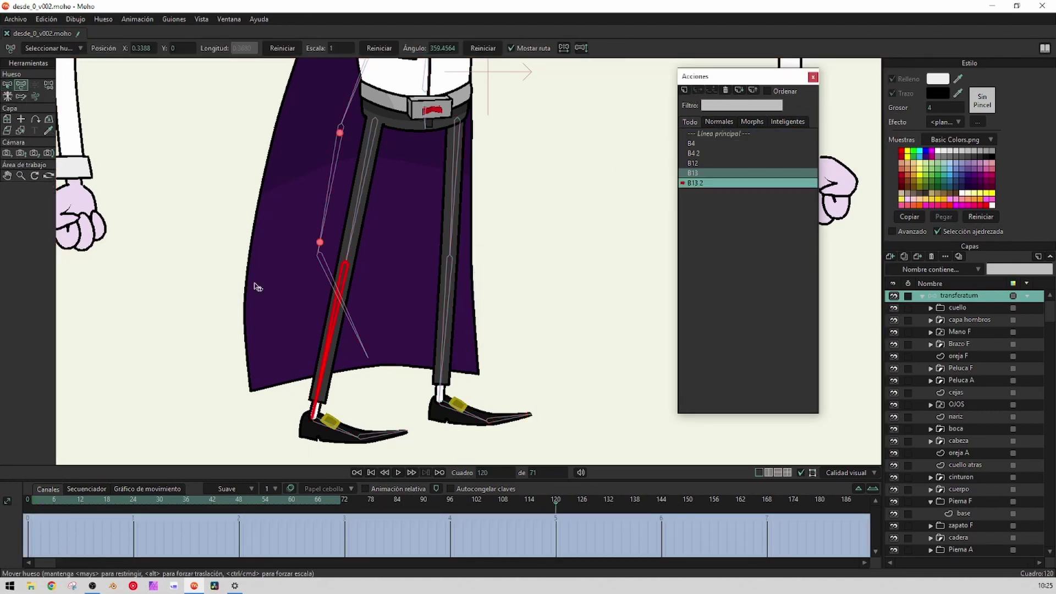
left_click_drag(327, 330, 434, 241)
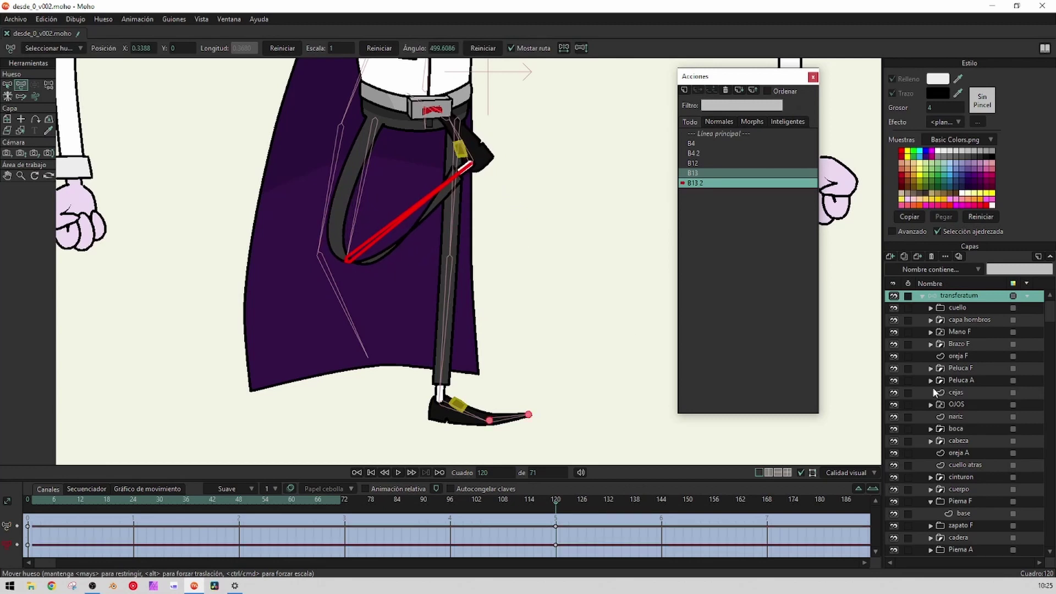
In the B13 2 action, move the knee points of Pierna F's base layer to widen the forward bend
left_click(972, 512)
scroll(401, 325, "up", 6)
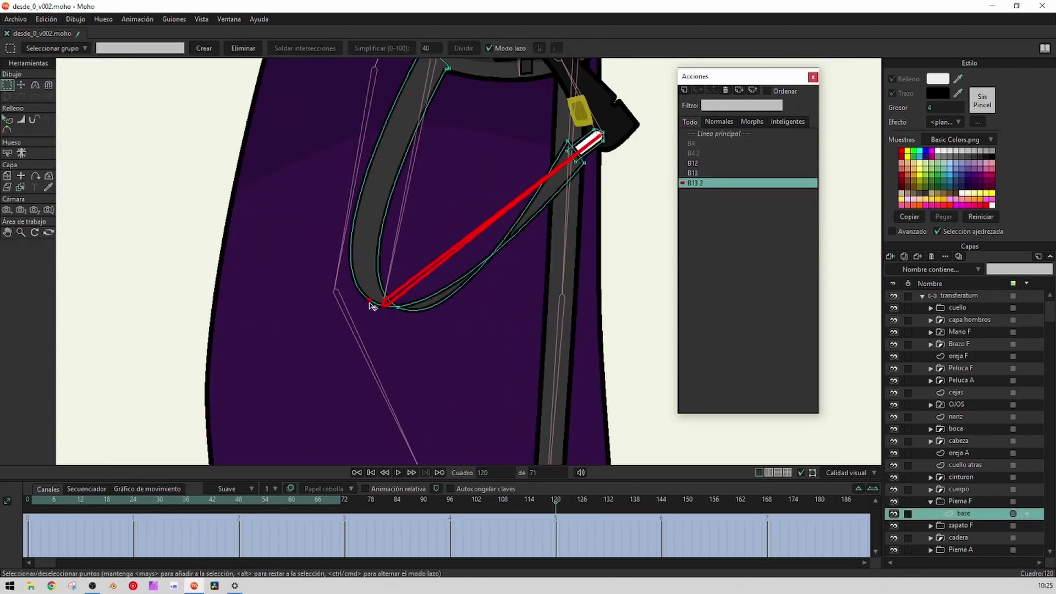
key("t")
mouse_move(371, 302)
left_mouse_down()
mouse_move(405, 317)
mouse_move(396, 297)
mouse_move(312, 320)
mouse_move(401, 321)
mouse_move(365, 313)
mouse_move(378, 315)
left_mouse_up()
Adjust the curvature of the forward-bent knee's points and fine-tune their positions
key("c")
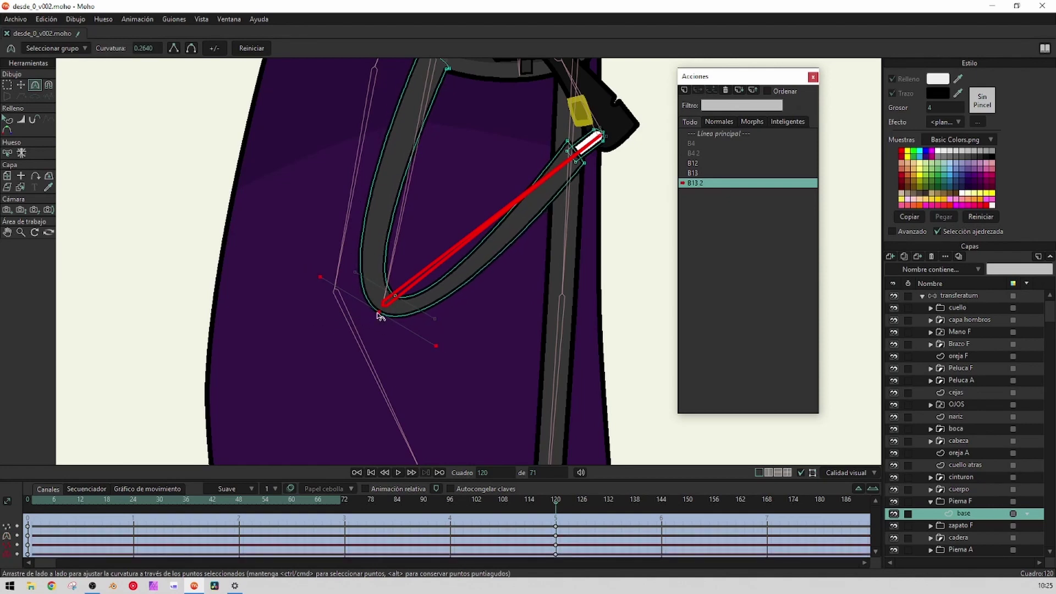
key("t")
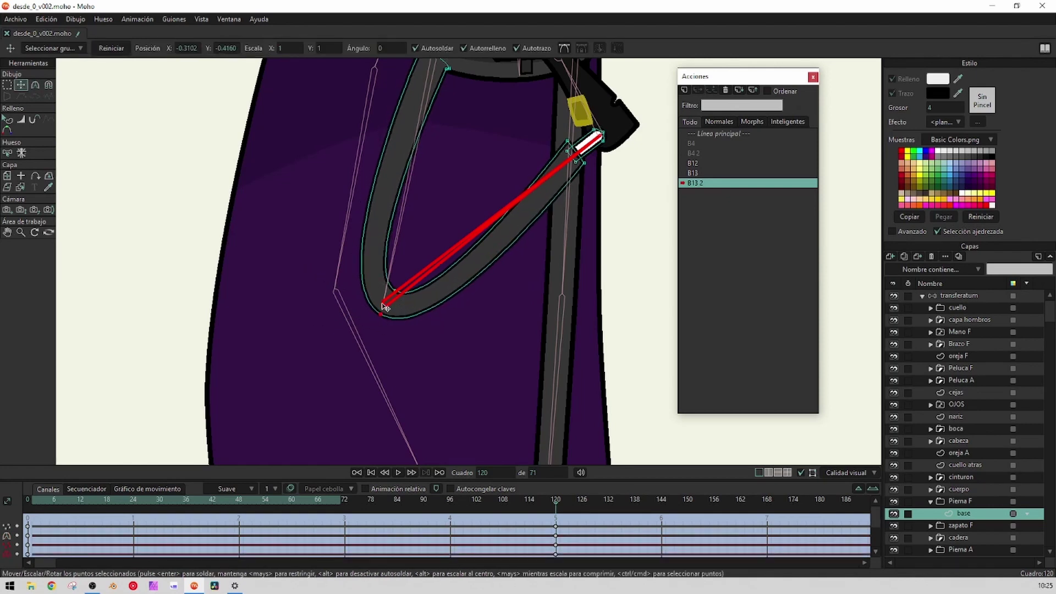
left_click_drag(384, 312, 384, 311)
left_click(396, 292)
scroll(409, 290, "down", 6)
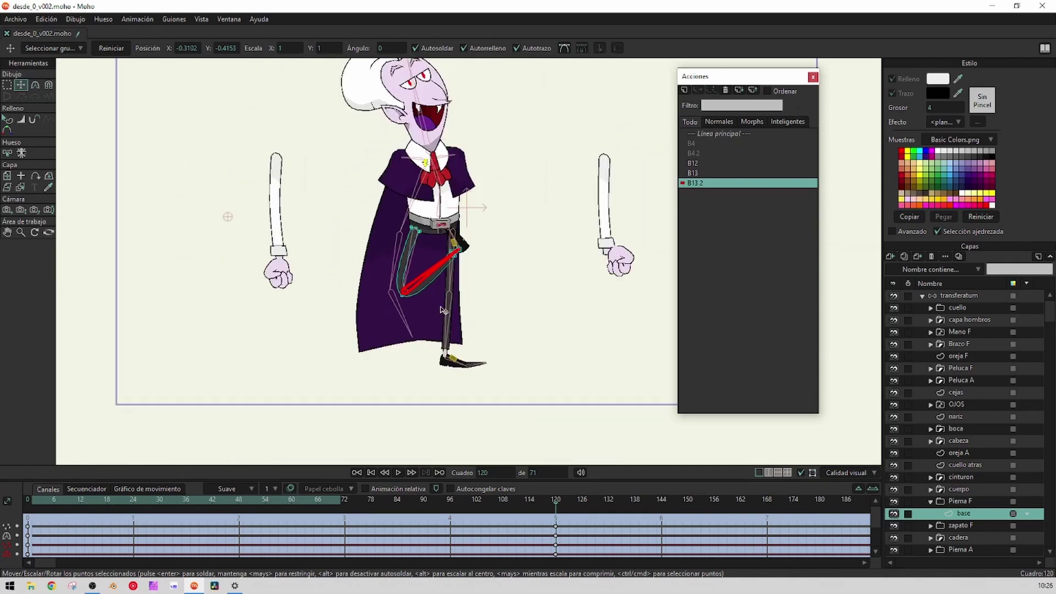
scroll(455, 302, "up", 4)
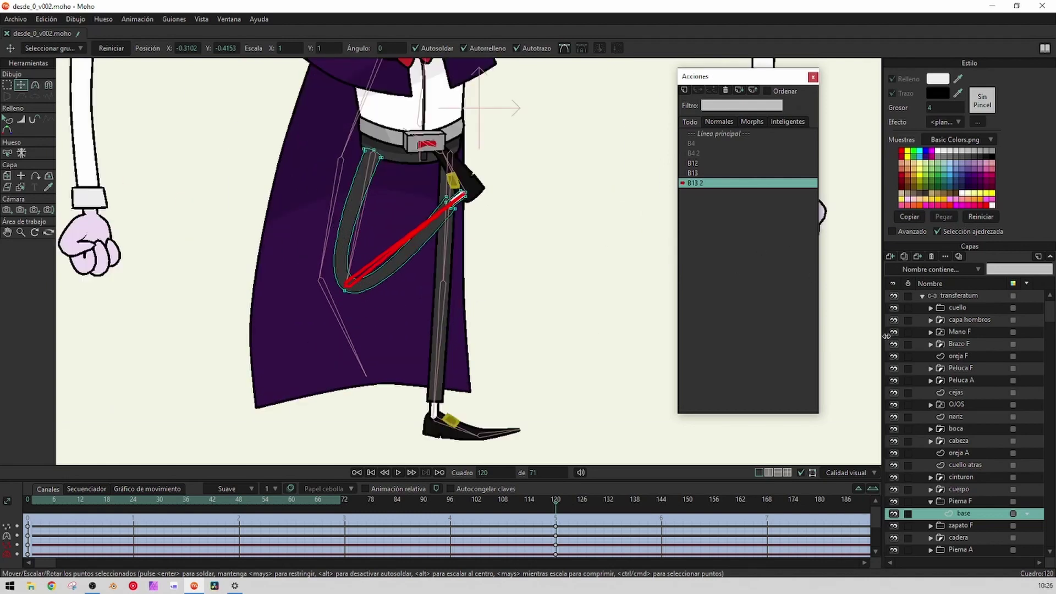
From transferatum's main timeline, create a smart bone action for shin bone B9 and rotate it backward to about 201° at frame 120
left_click(955, 297)
left_click(711, 133)
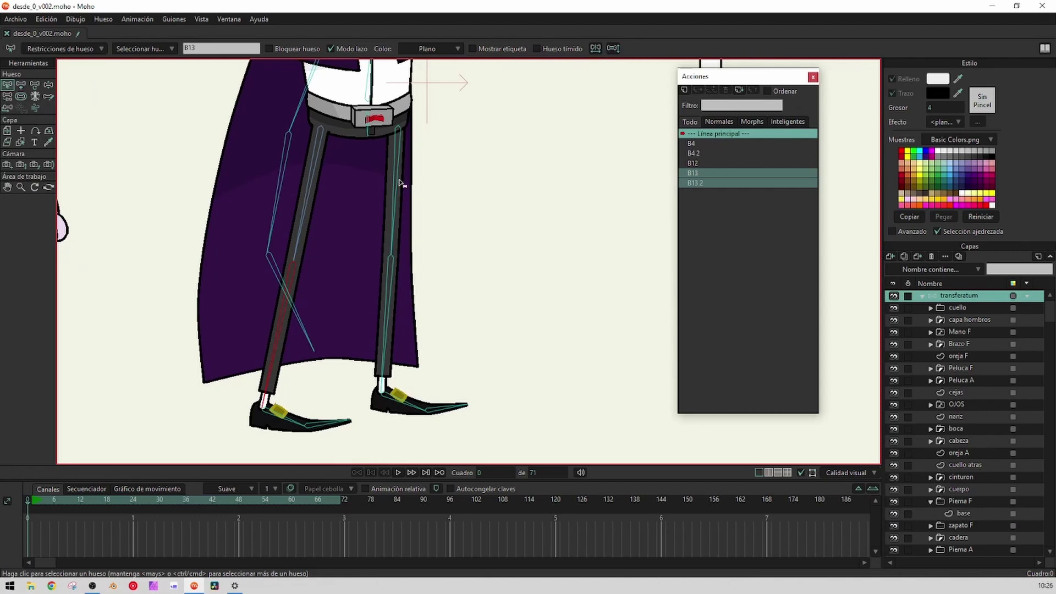
left_click(400, 179)
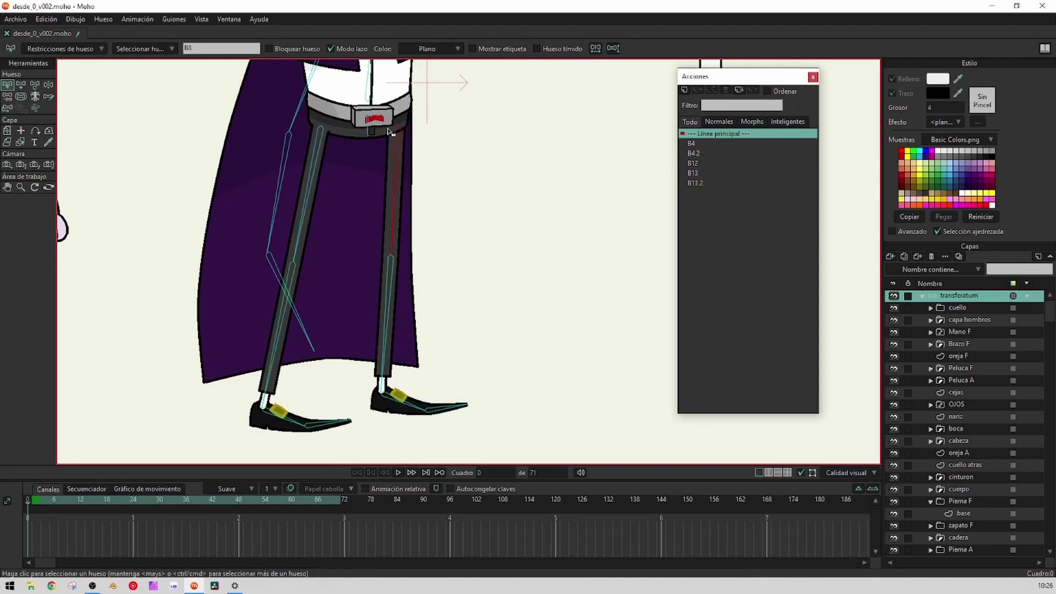
left_click(389, 296)
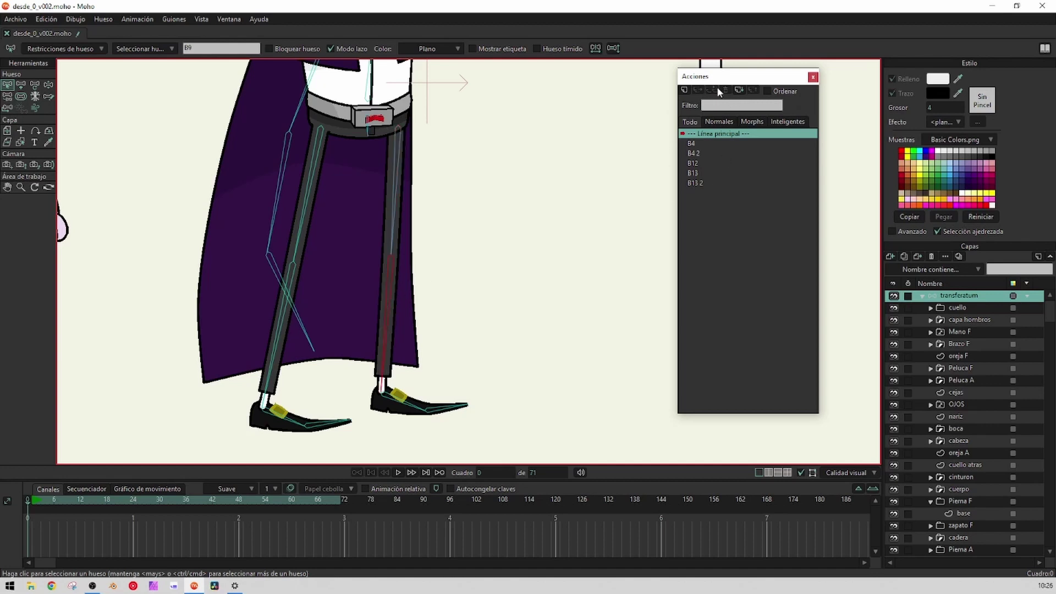
left_click(685, 88)
left_click(527, 333)
left_click(556, 501)
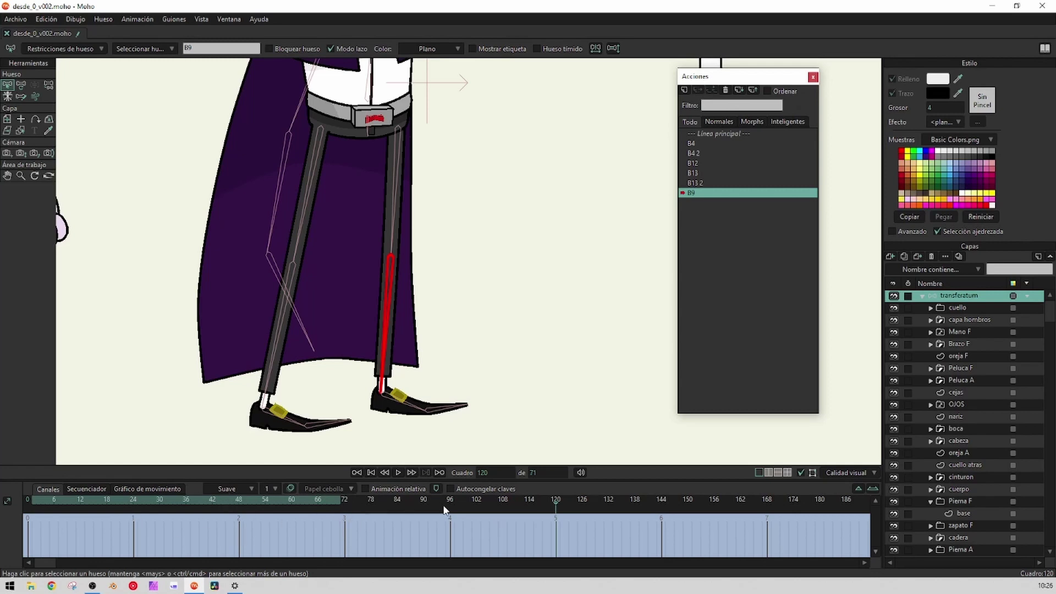
left_click(20, 84)
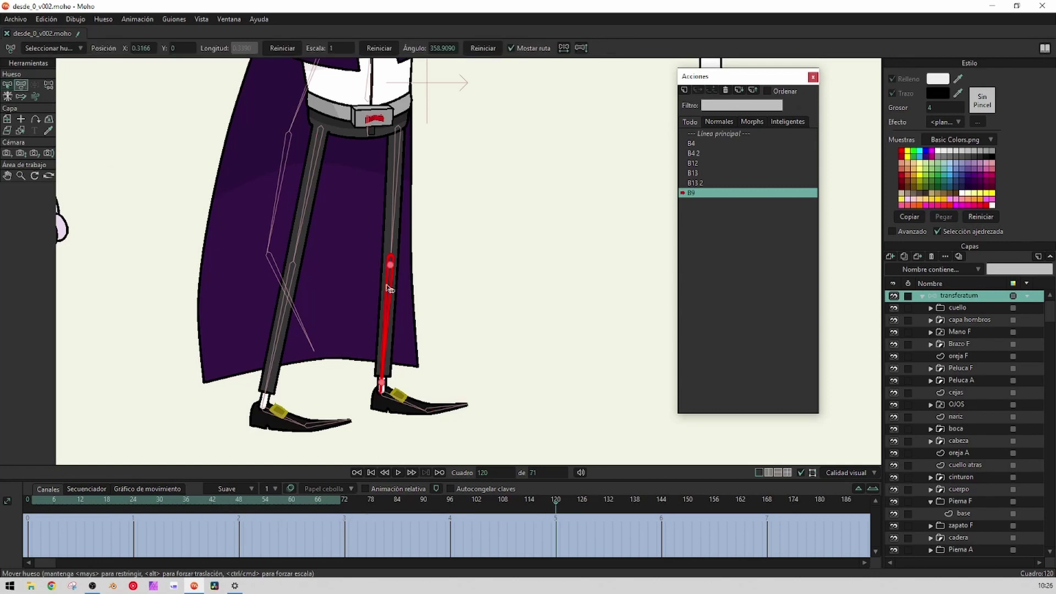
left_click_drag(392, 305, 329, 65)
In the B9 action, move the knee points of Pierna A's base layer downward to shape the backward bend
left_click(931, 502)
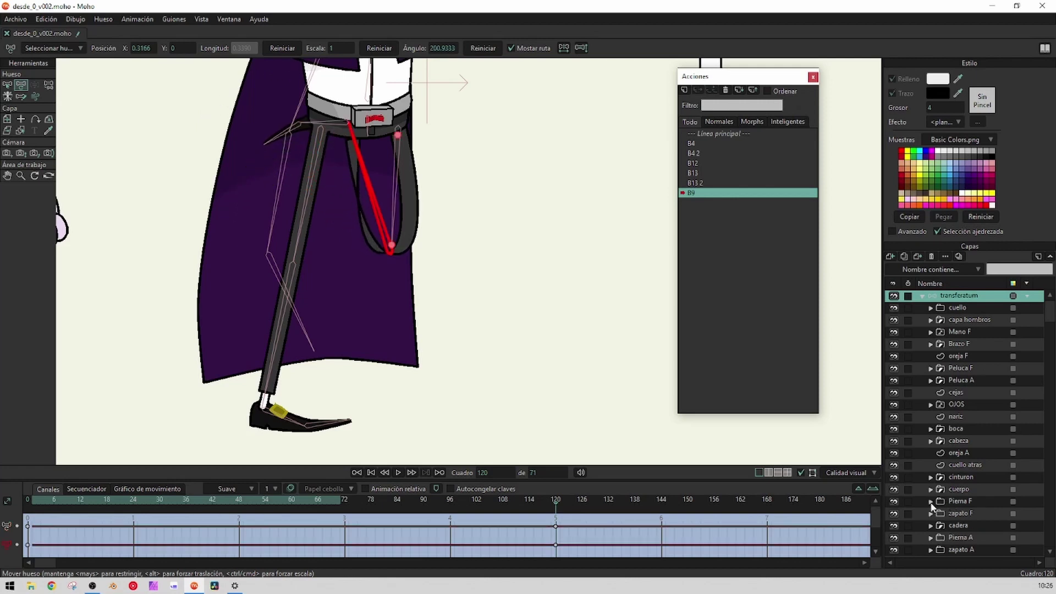
scroll(962, 549, "down", 4)
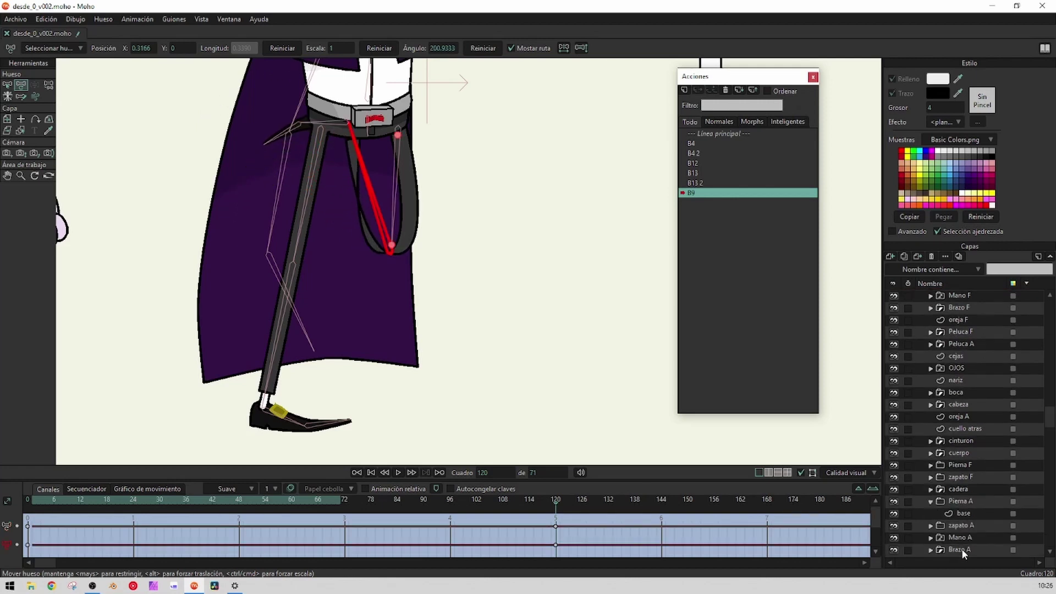
left_click(964, 500)
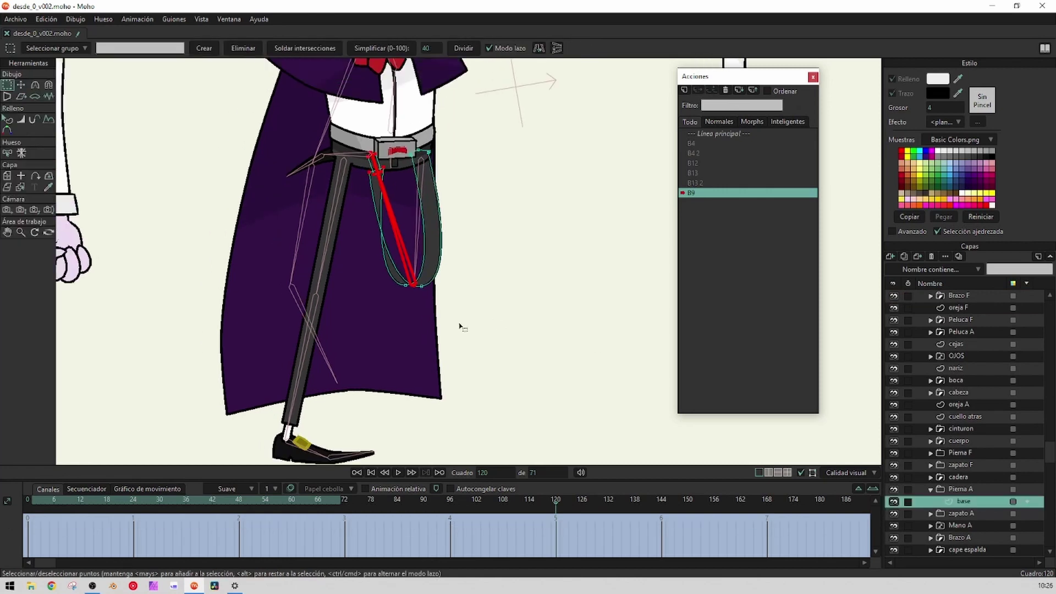
scroll(412, 285, "up", 3)
key("t")
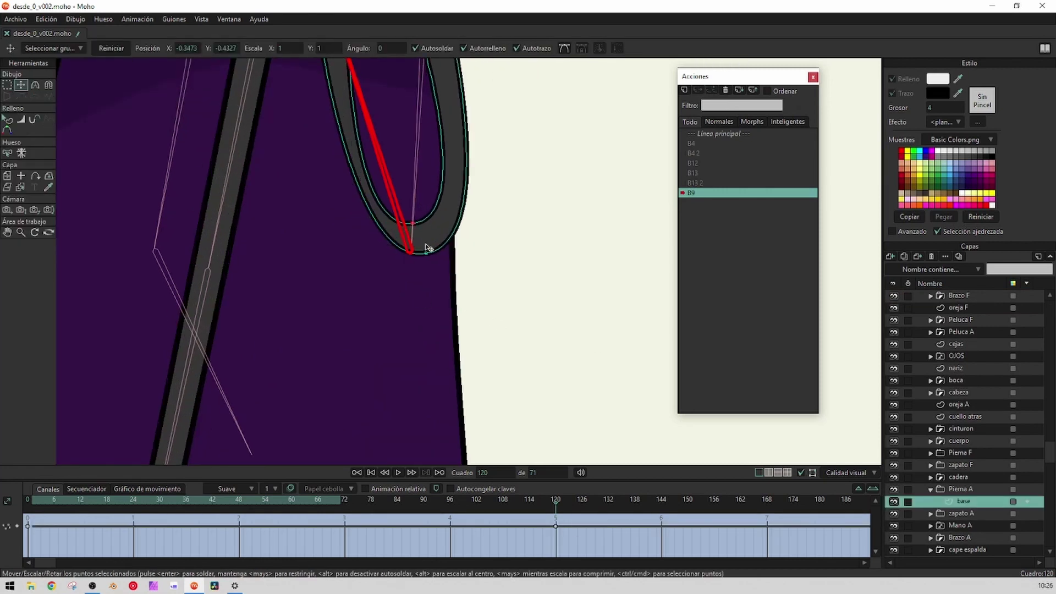
left_click_drag(428, 248, 439, 275)
scroll(394, 229, "down", 1)
scroll(453, 301, "up", 3)
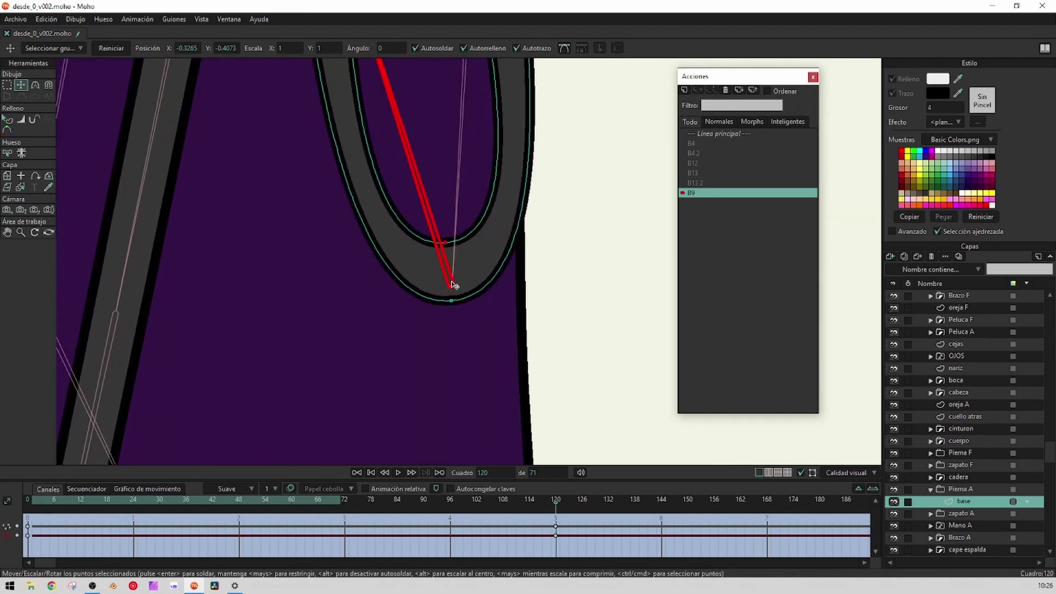
left_click_drag(444, 244, 447, 253)
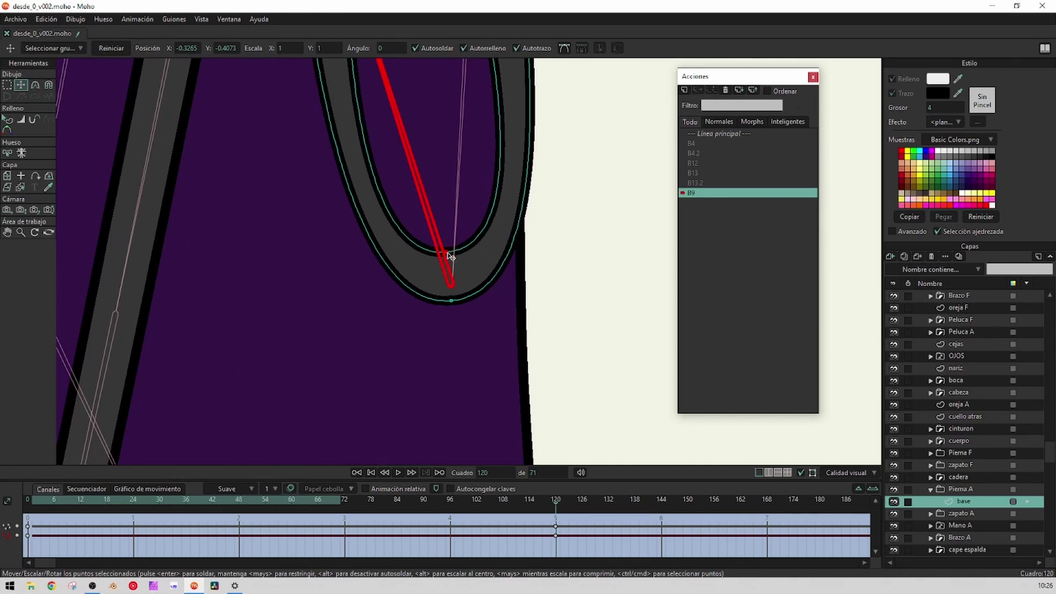
left_click_drag(451, 300, 454, 306)
Adjust the curvature of the backward-bent knee's points to about 0.11 on the inner side and 0.29 on the outer side
left_click_drag(447, 255, 286, 241)
key("c")
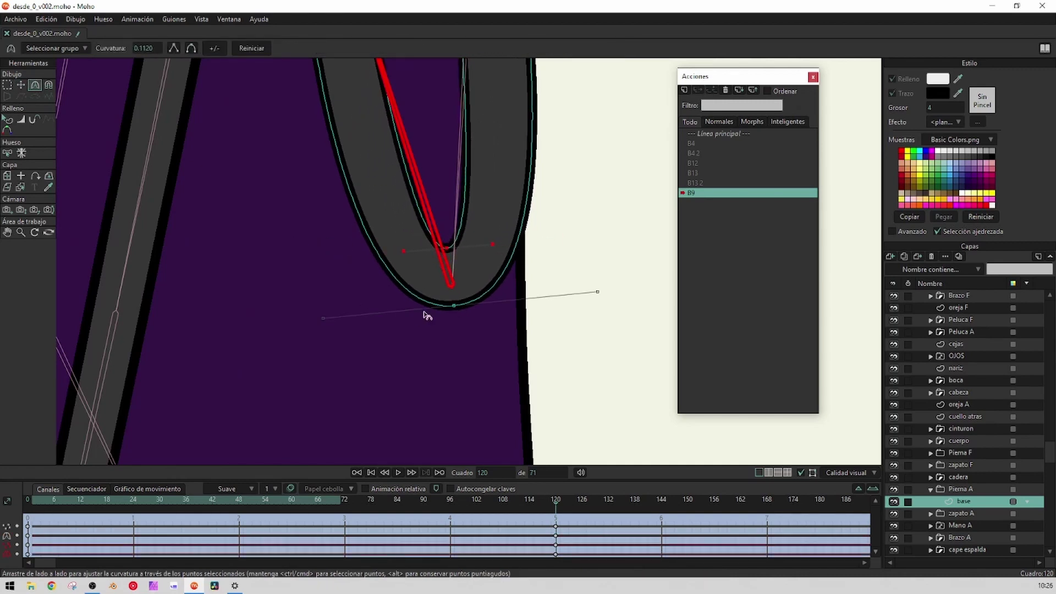
mouse_move(462, 311)
left_mouse_down()
mouse_move(433, 311)
mouse_move(452, 314)
left_mouse_up()
scroll(452, 313, "down", 4)
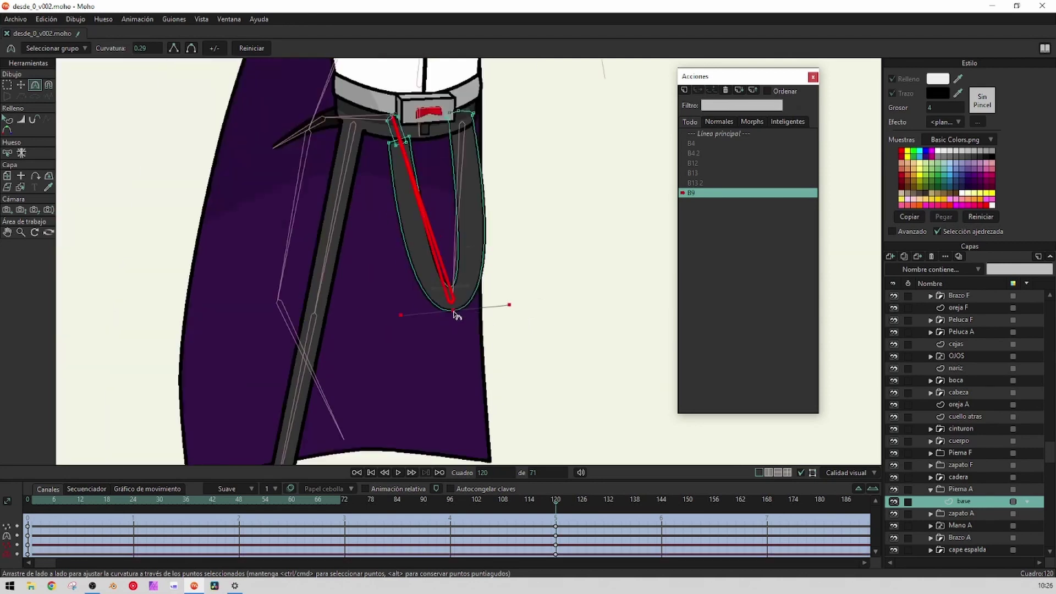
Return to transferatum's main timeline, create the B9 2 smart bone action and rotate the shin forward to about 502° at frame 120
scroll(964, 329, "up", 3)
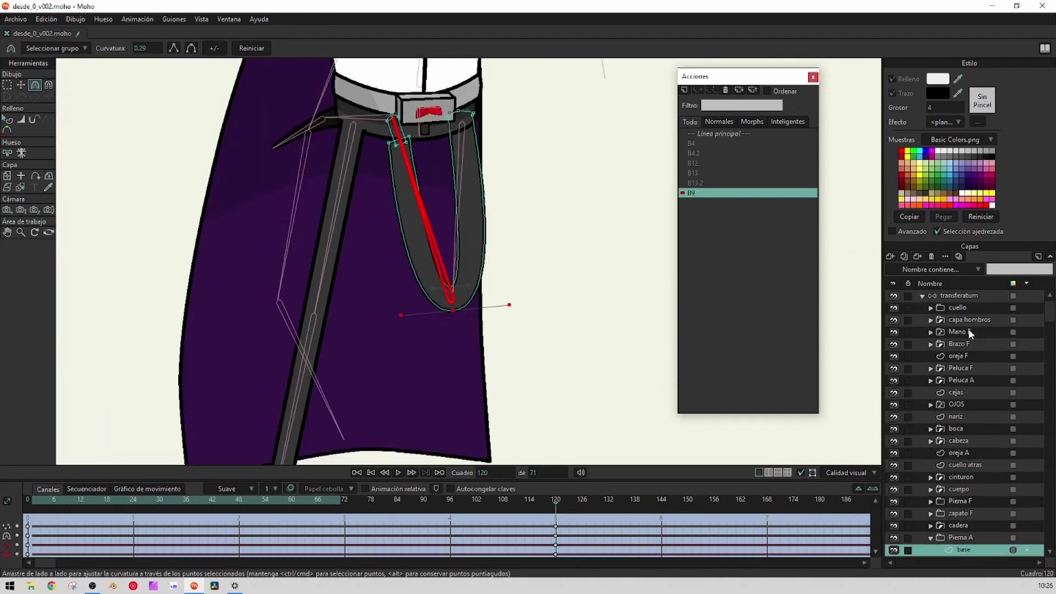
left_click(962, 296)
left_click(717, 134)
double_click(717, 133)
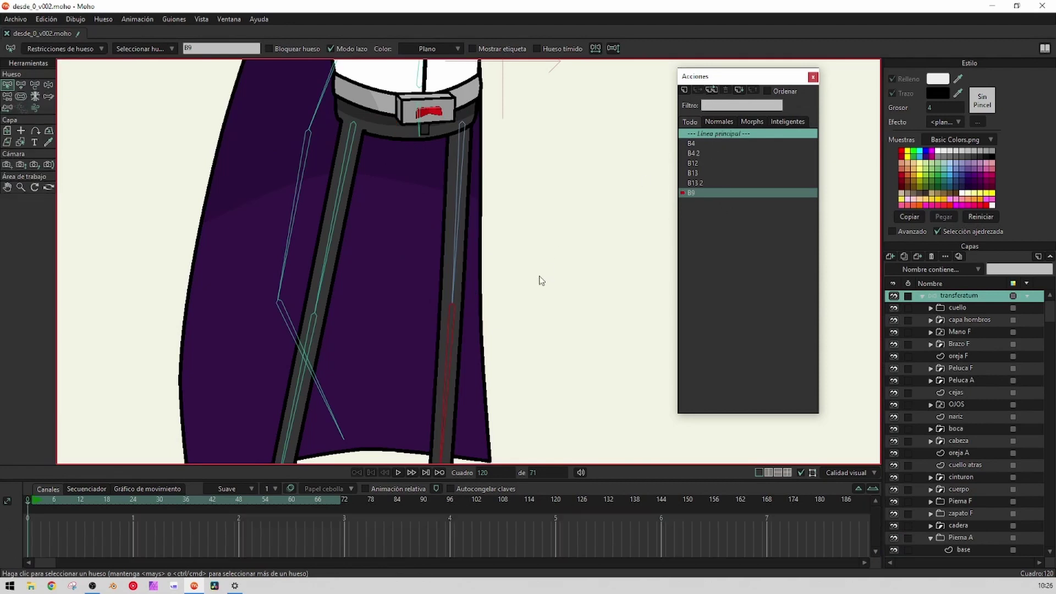
left_click(684, 90)
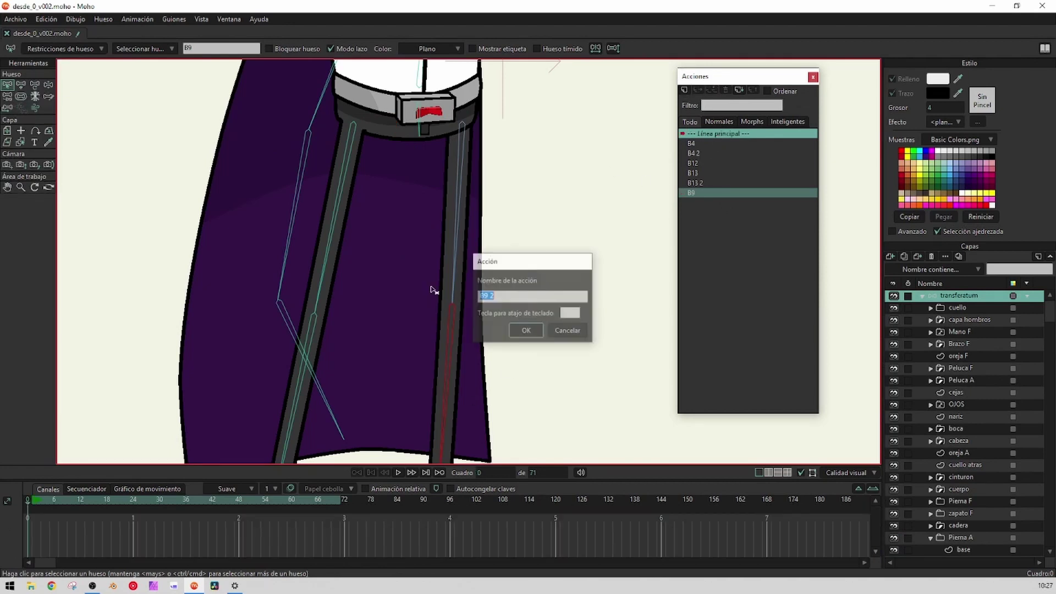
left_click(539, 330)
left_click(557, 500)
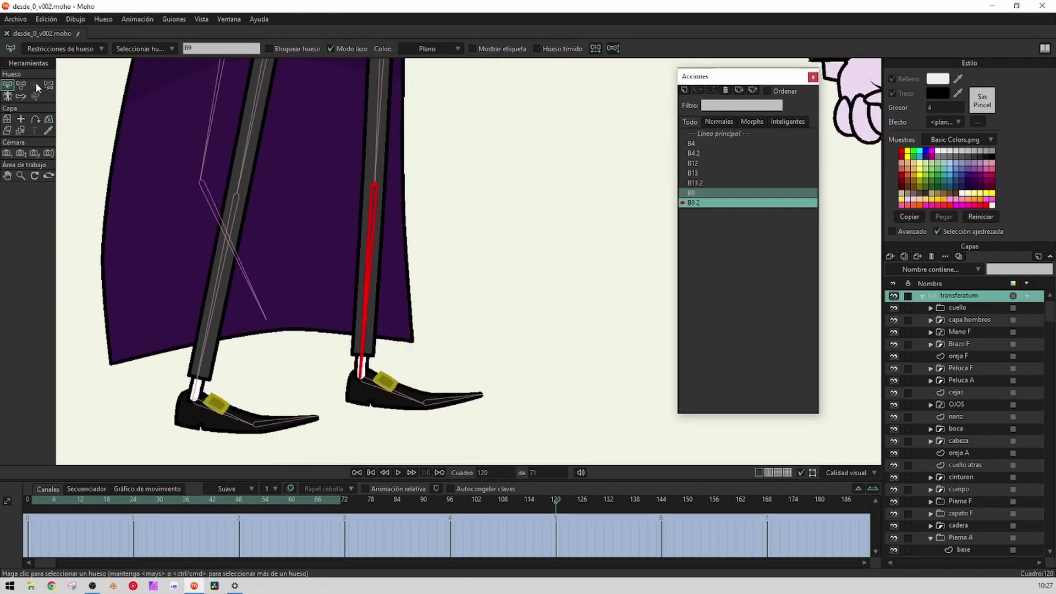
left_click(23, 86)
left_click_drag(309, 249, 538, 160)
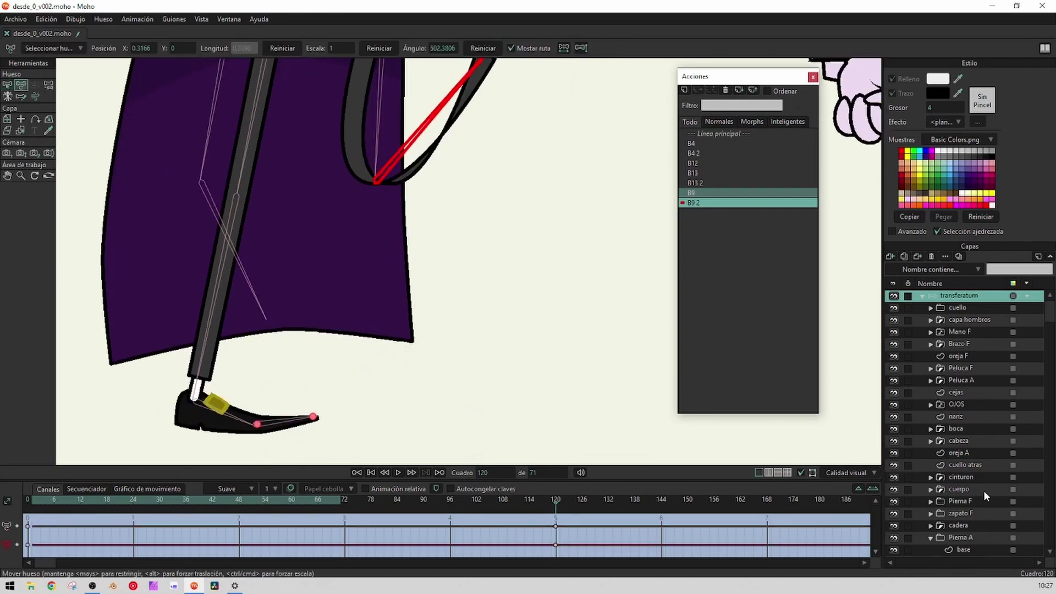
In the B9 2 action, reposition the knee points of Pierna A's base layer and set the outer point's curvature to about 0.27
left_click(963, 550)
scroll(455, 293, "up", 3)
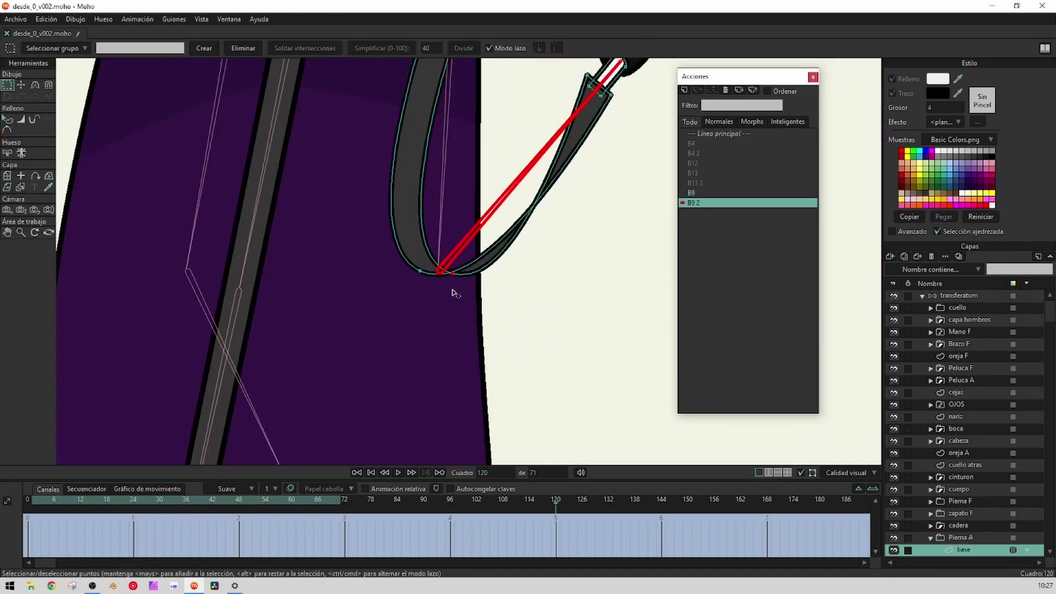
left_click_drag(455, 277, 414, 297)
key("c")
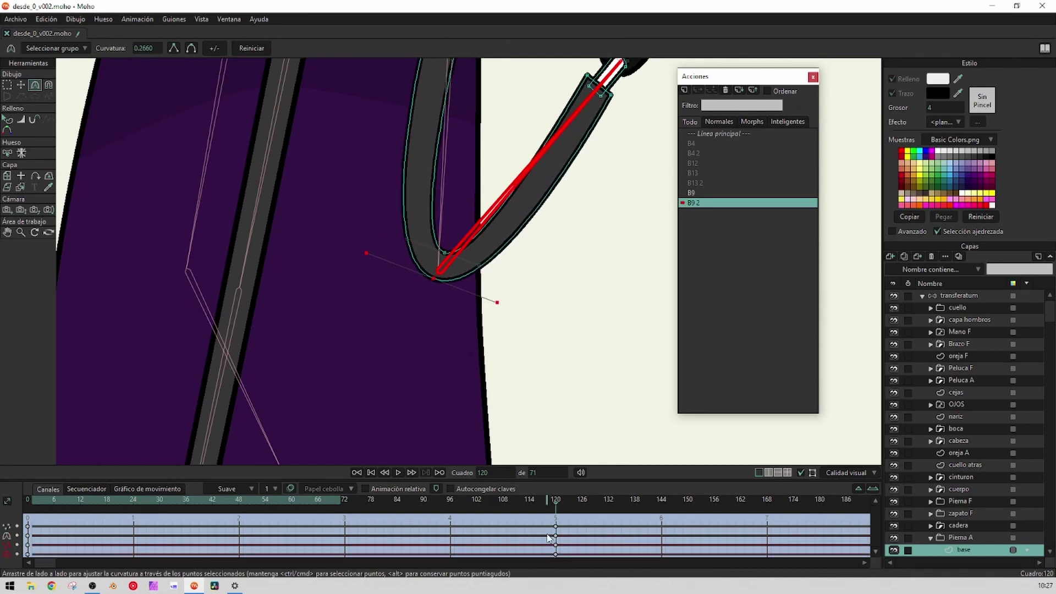
scroll(533, 286, "down", 2)
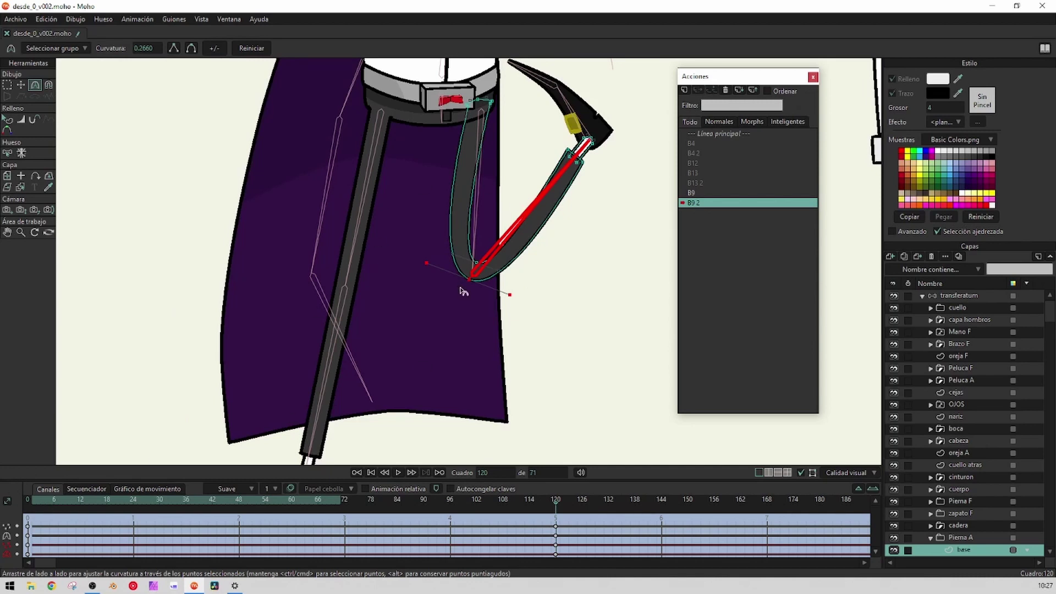
scroll(445, 253, "down", 4)
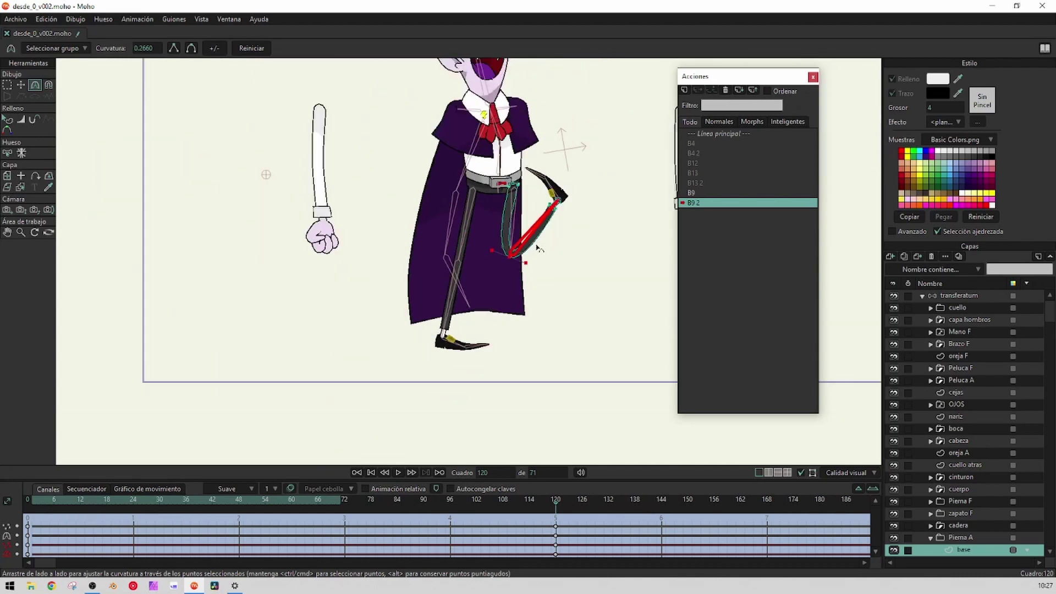
scroll(445, 254, "up", 3)
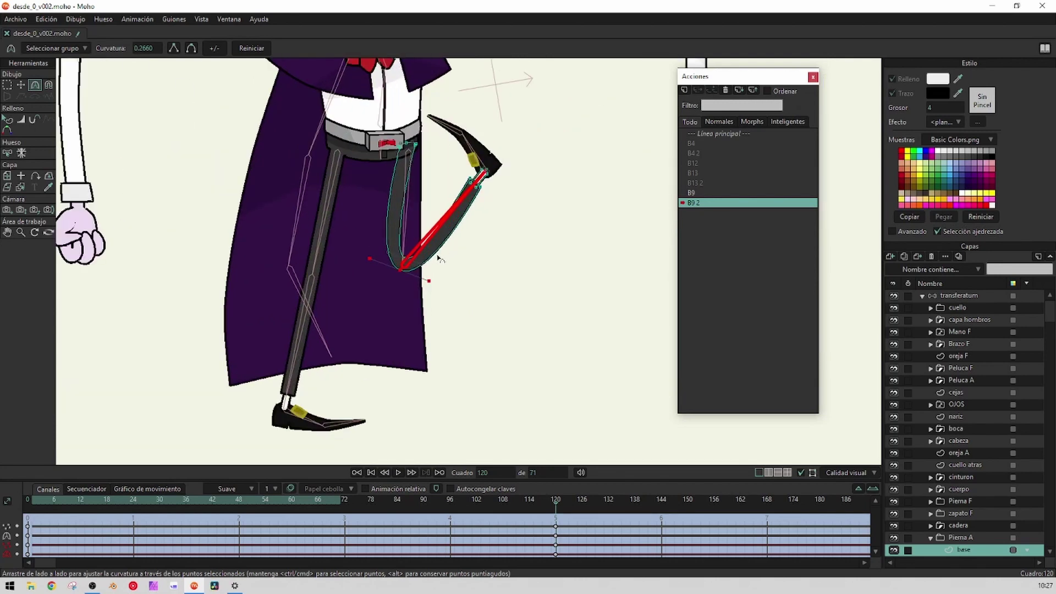
Fine-tune the positions of the forward-bent knee's points with Transform Points
scroll(439, 258, "up", 2)
scroll(435, 308, "up", 2)
key("t")
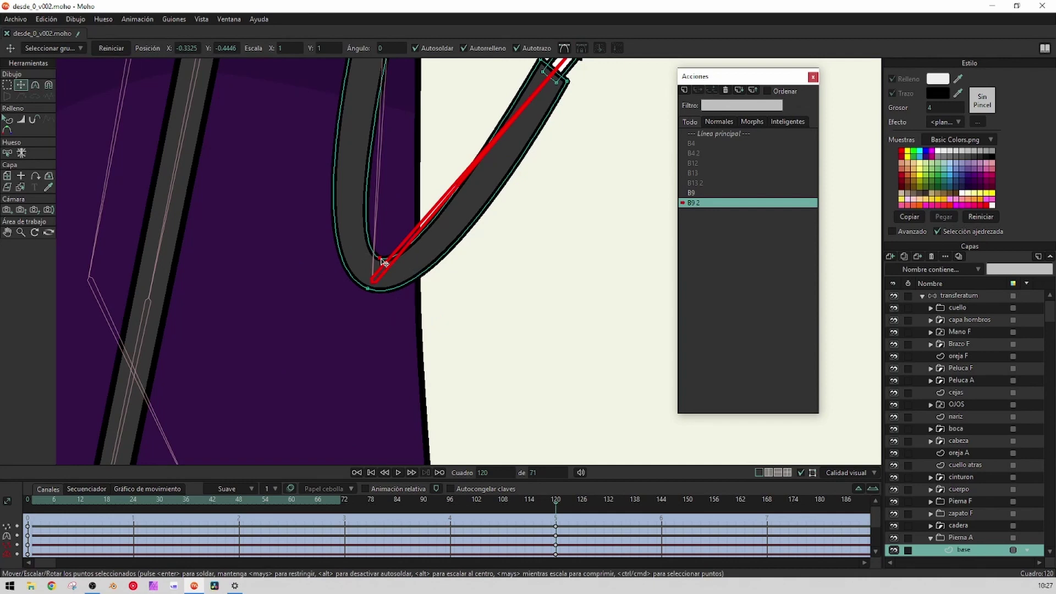
left_click_drag(384, 262, 373, 292)
scroll(519, 333, "down", 3)
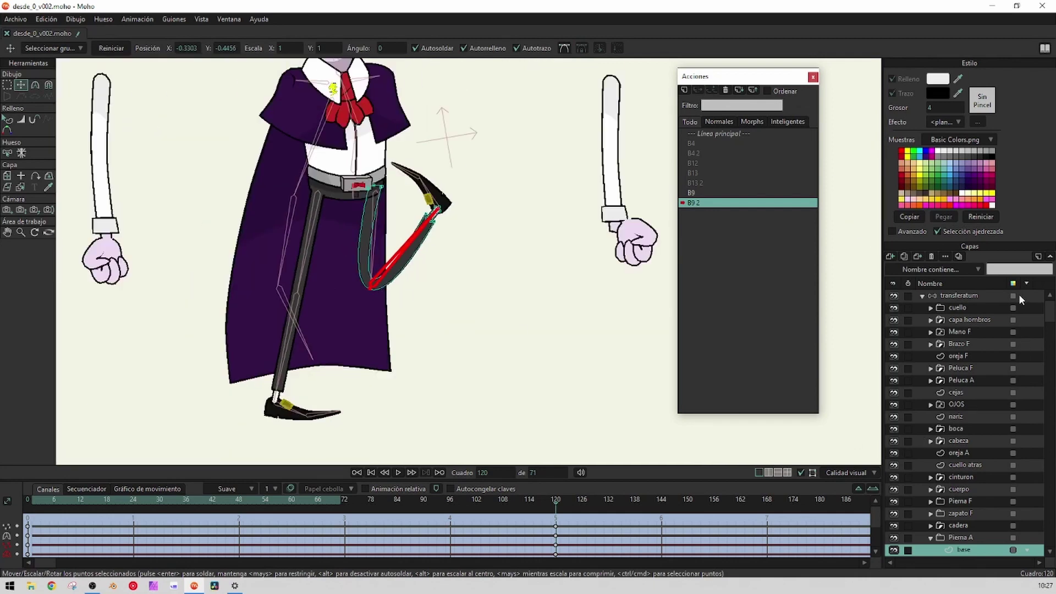
Return to transferatum's main timeline and bend Pierna F's shoe tip upward with Manipulate Bones to test the foot
left_click(959, 296)
left_click(718, 134)
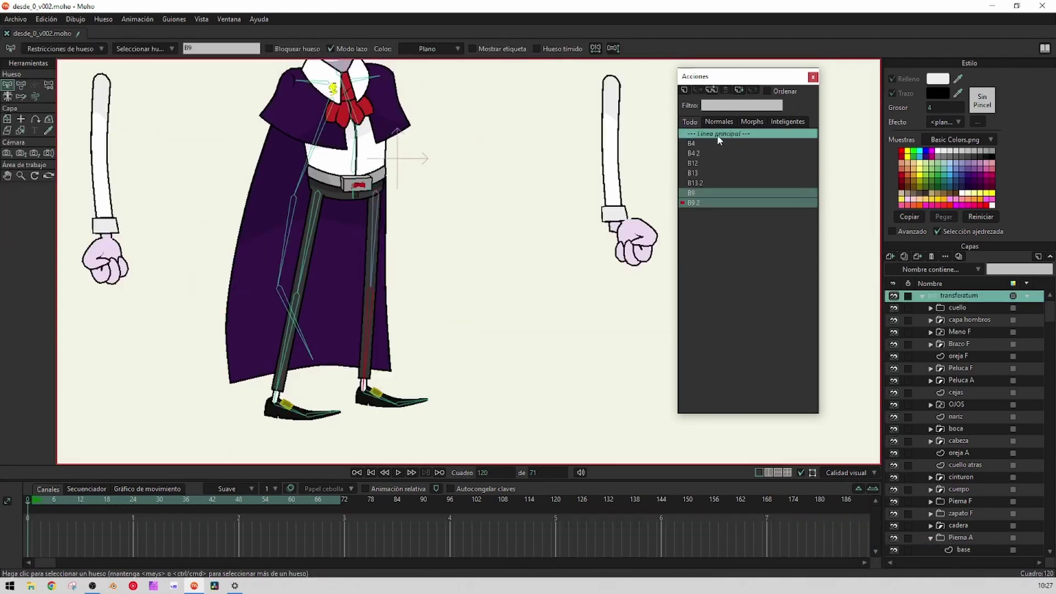
scroll(436, 281, "down", 3)
left_click_drag(436, 282, 465, 269)
scroll(428, 341, "up", 5)
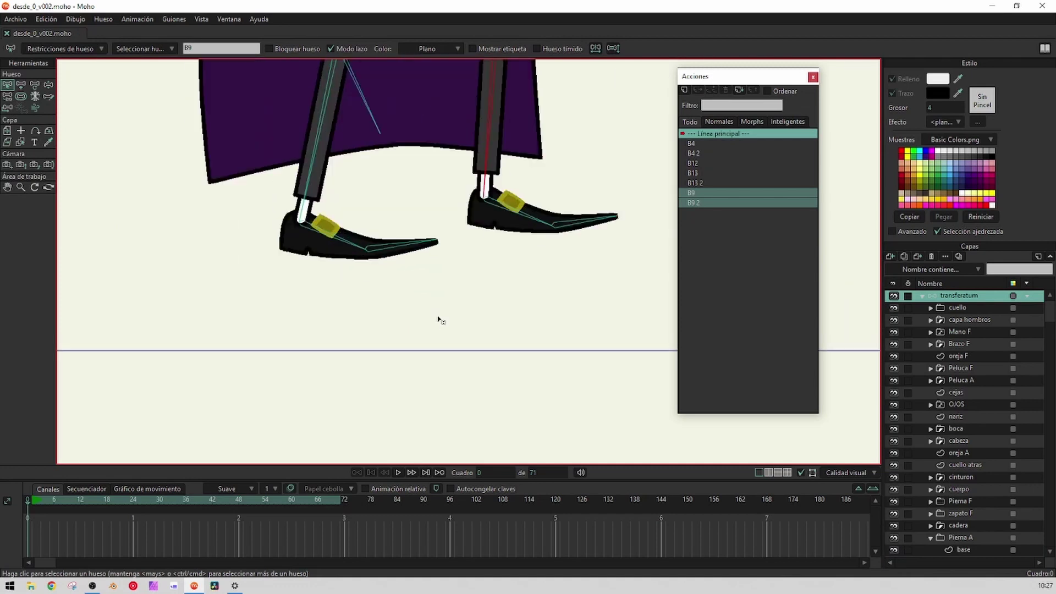
left_click(48, 85)
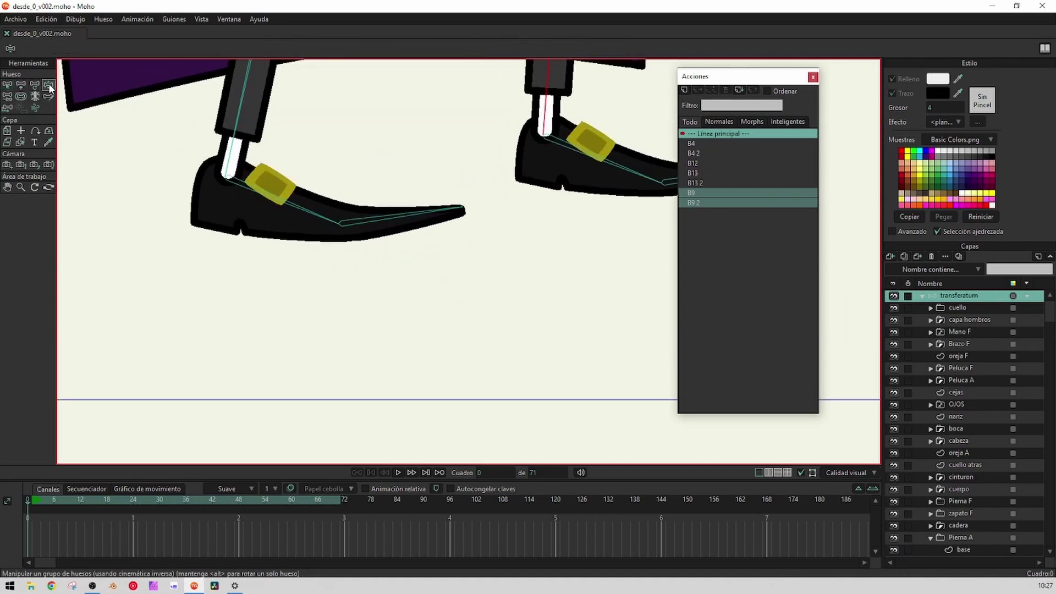
left_click_drag(311, 203, 347, 129)
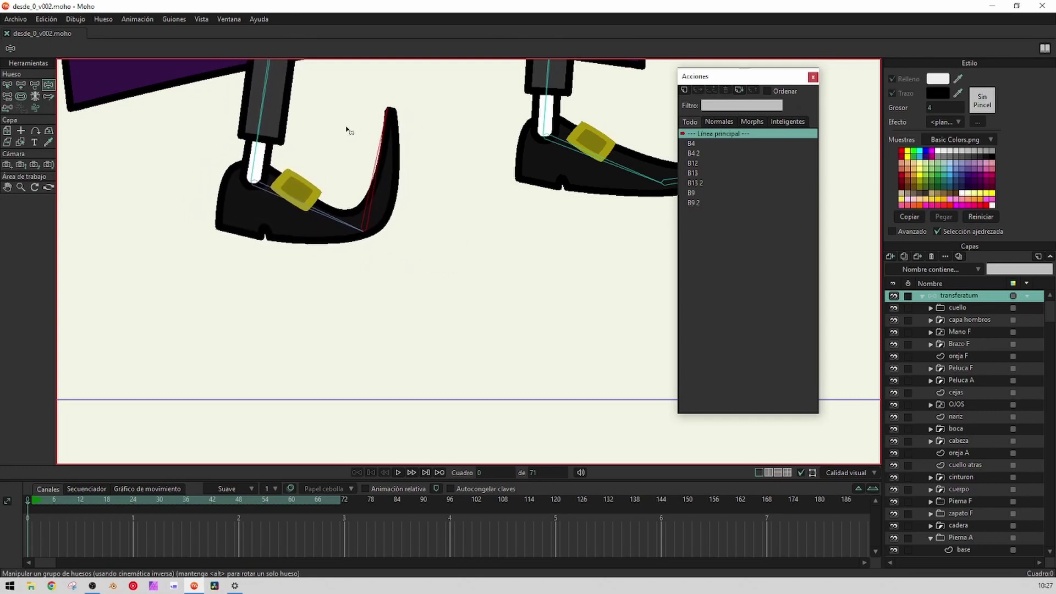
Move the foot bones of both shoes with Manipulate Bones to test how the feet and ankles deform
left_click_drag(620, 192, 661, 336)
scroll(405, 245, "up", 2)
scroll(509, 311, "down", 2)
left_click_drag(516, 300, 564, 318)
left_click_drag(479, 278, 570, 297)
left_click_drag(249, 313, 389, 362)
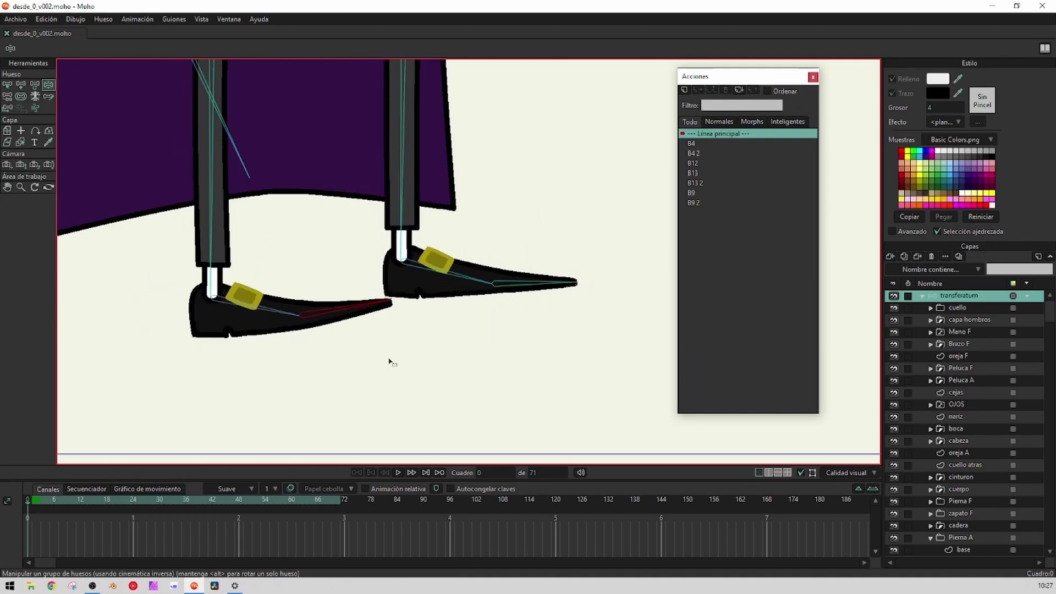
scroll(389, 362, "down", 2)
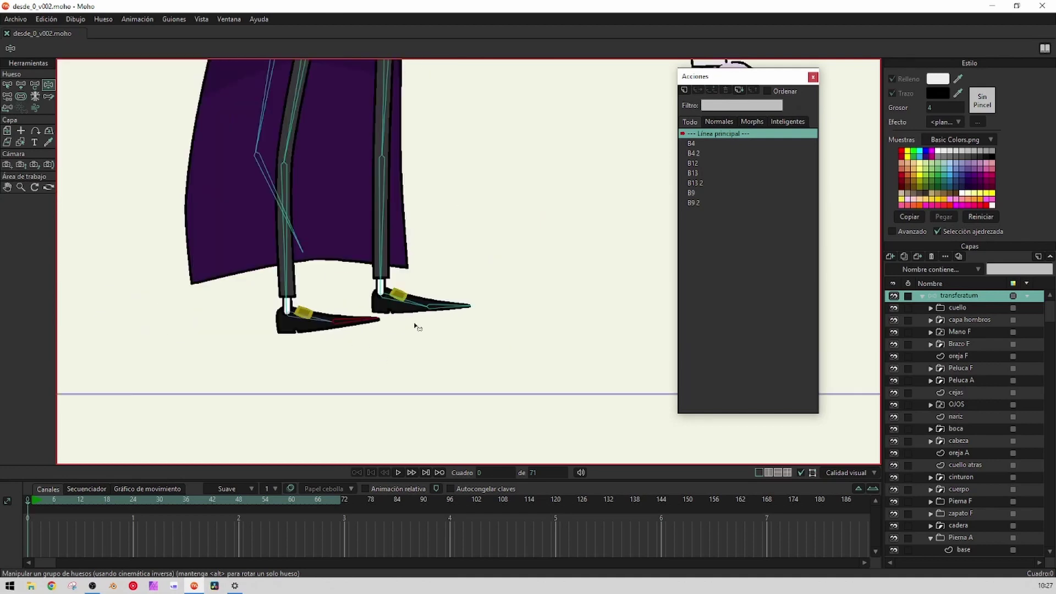
left_click(8, 86)
Swing and bend both legs with Manipulate Bones to test the hips and knees, and reset the pose with Select Bone
scroll(505, 188, "down", 3)
scroll(479, 228, "up", 2)
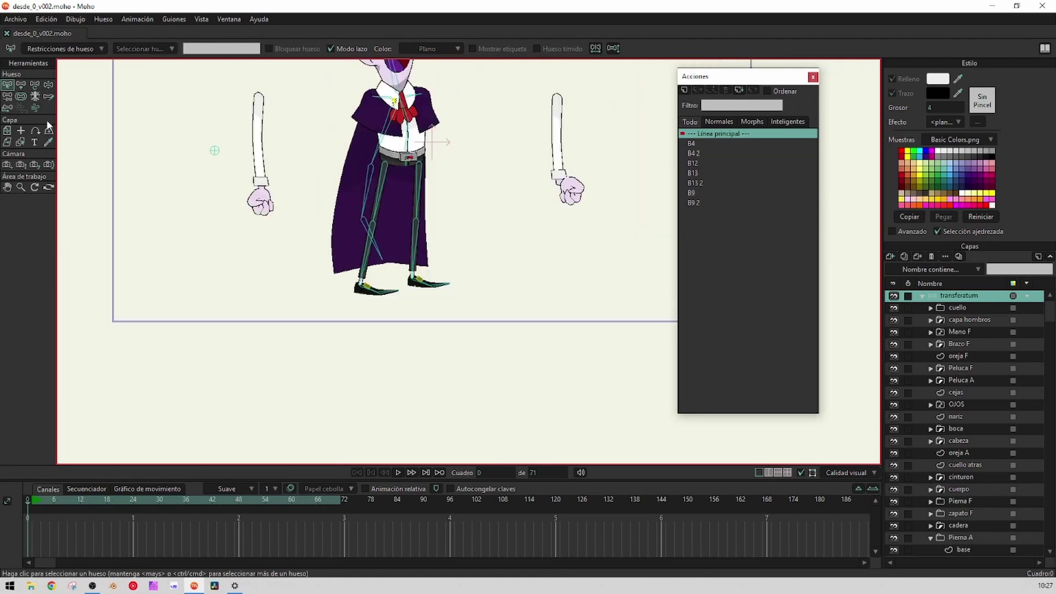
left_click(48, 85)
left_click_drag(457, 256, 452, 231)
left_click_drag(393, 297, 473, 322)
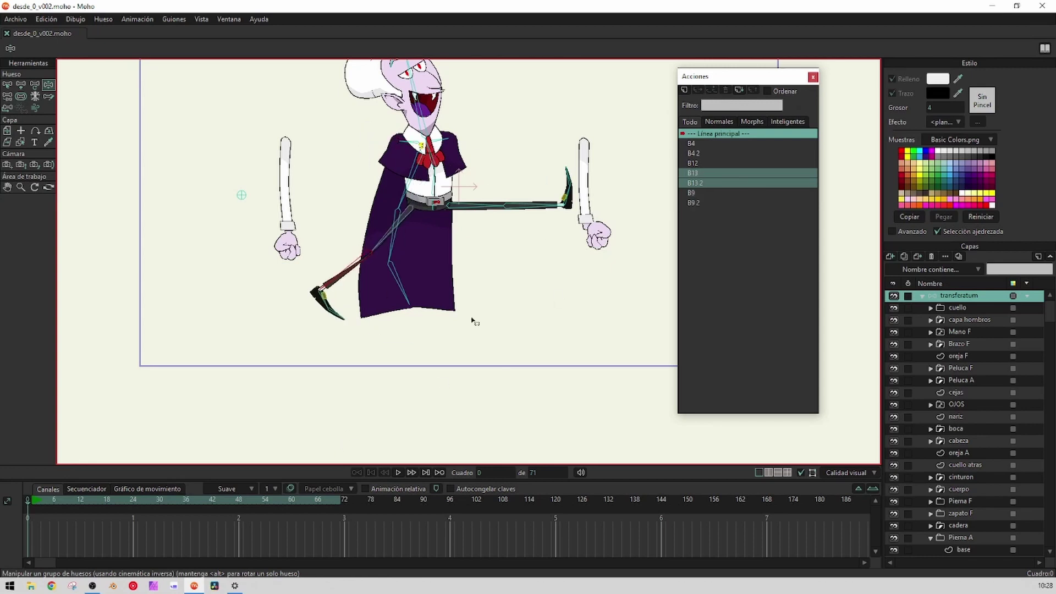
left_click_drag(521, 261, 483, 305)
left_click(8, 84)
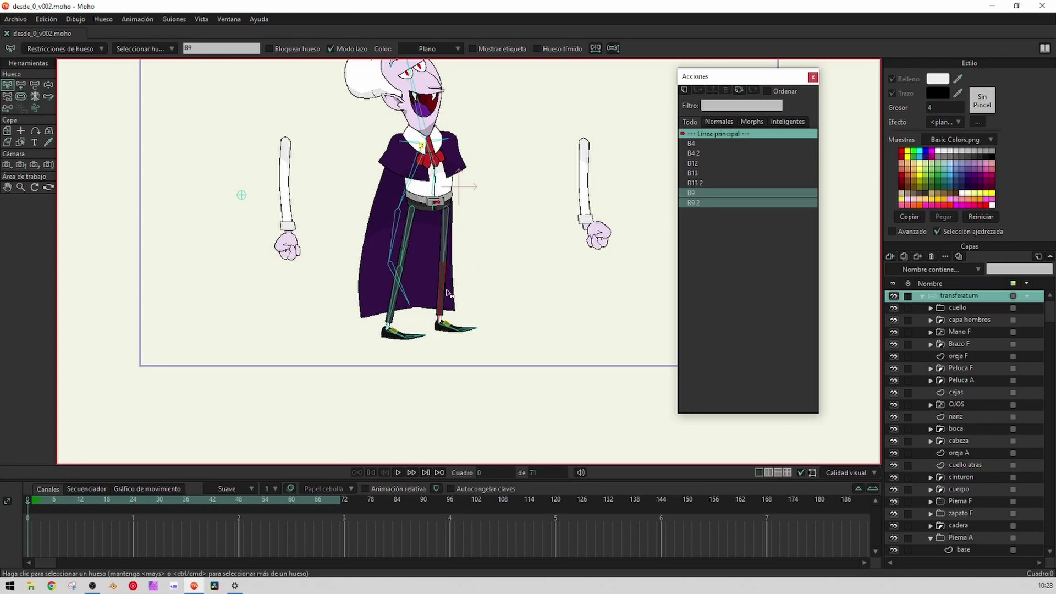
scroll(447, 293, "up", 3)
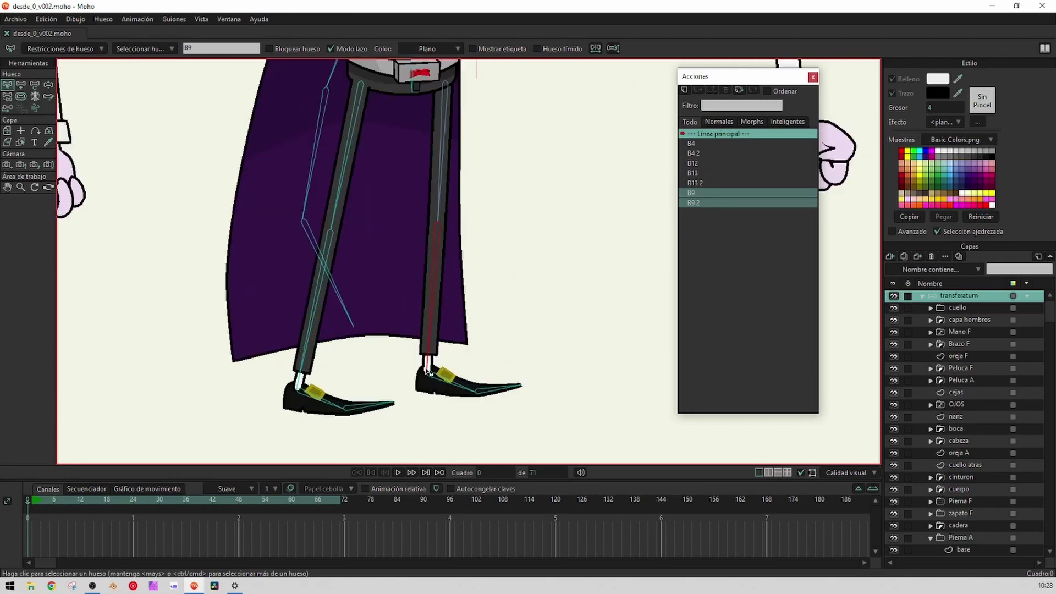
Move the root bone beside the character with Manipulate Bones to test how the whole rig follows
scroll(398, 353, "down", 5)
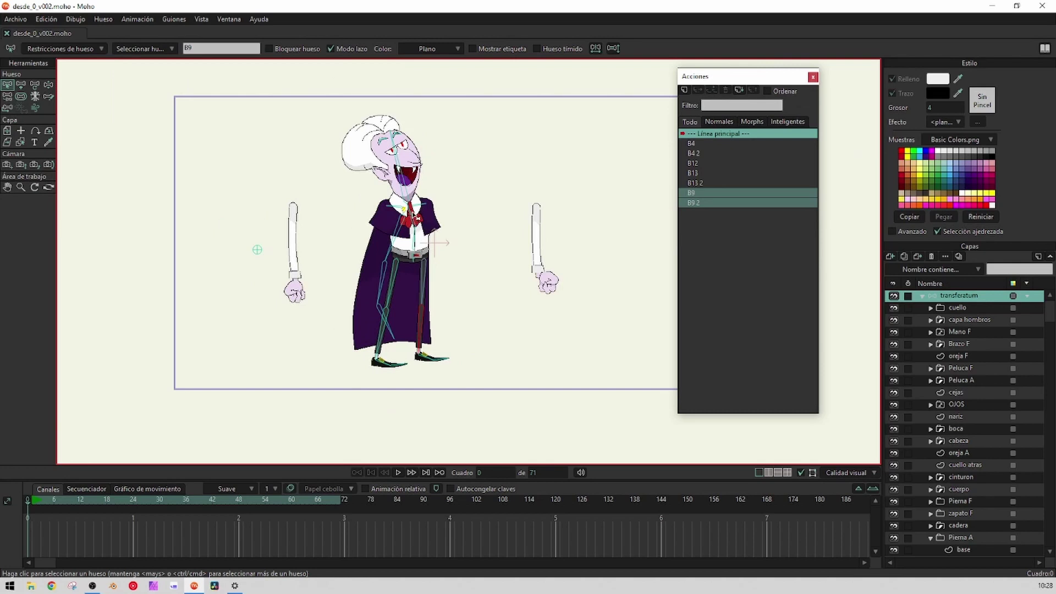
left_click(48, 84)
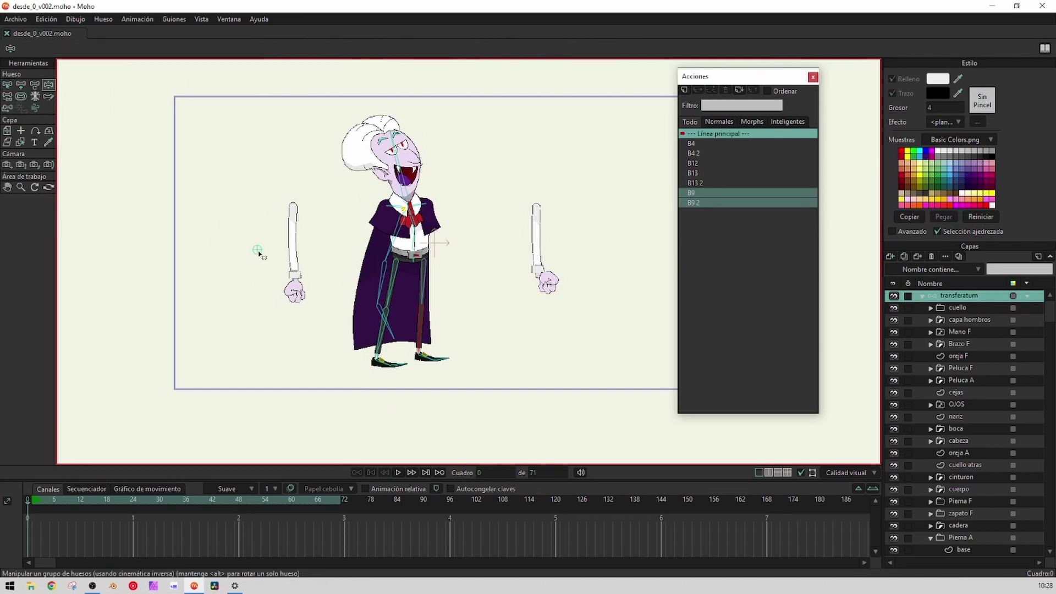
left_click_drag(258, 253, 265, 220)
left_click(7, 84)
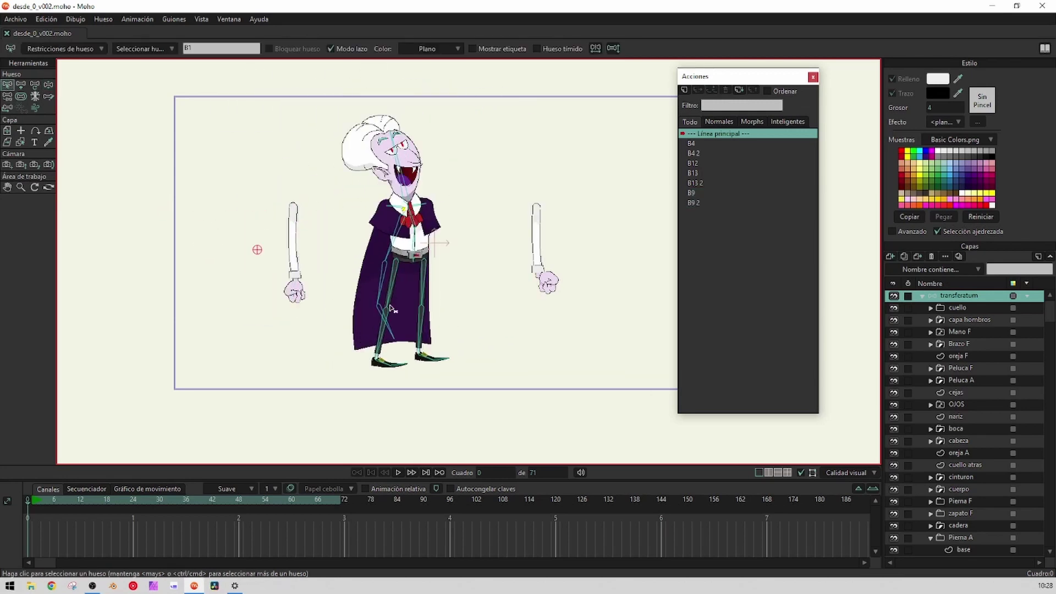
Draw a nearly horizontal, separate bone about 0.30 long behind the left shoe's heel, and check its influence area with Bone Strength
left_click_drag(391, 309, 383, 272)
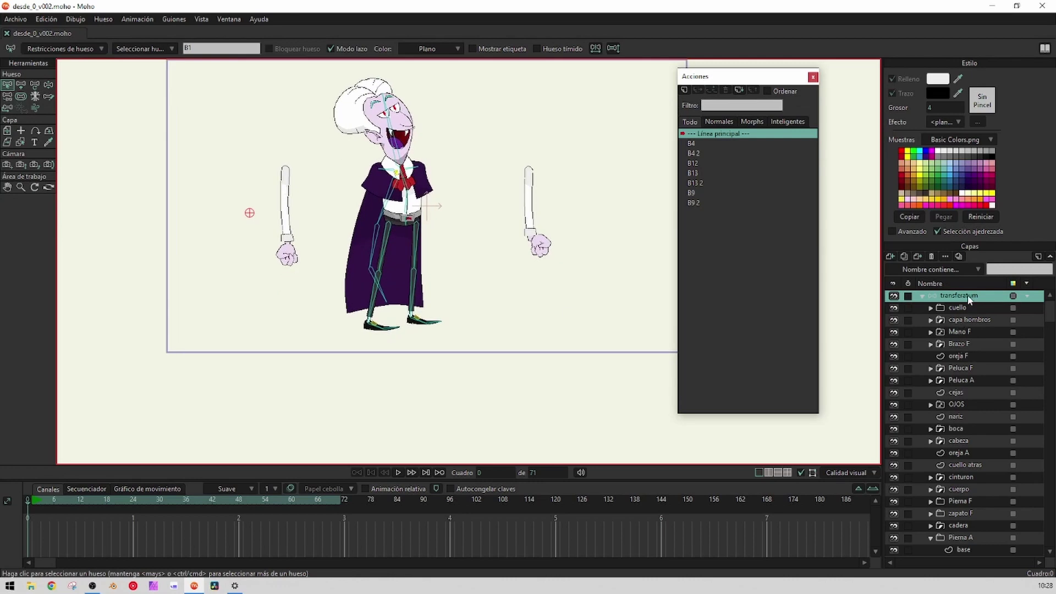
scroll(423, 352, "up", 5)
left_click_drag(337, 261, 502, 325)
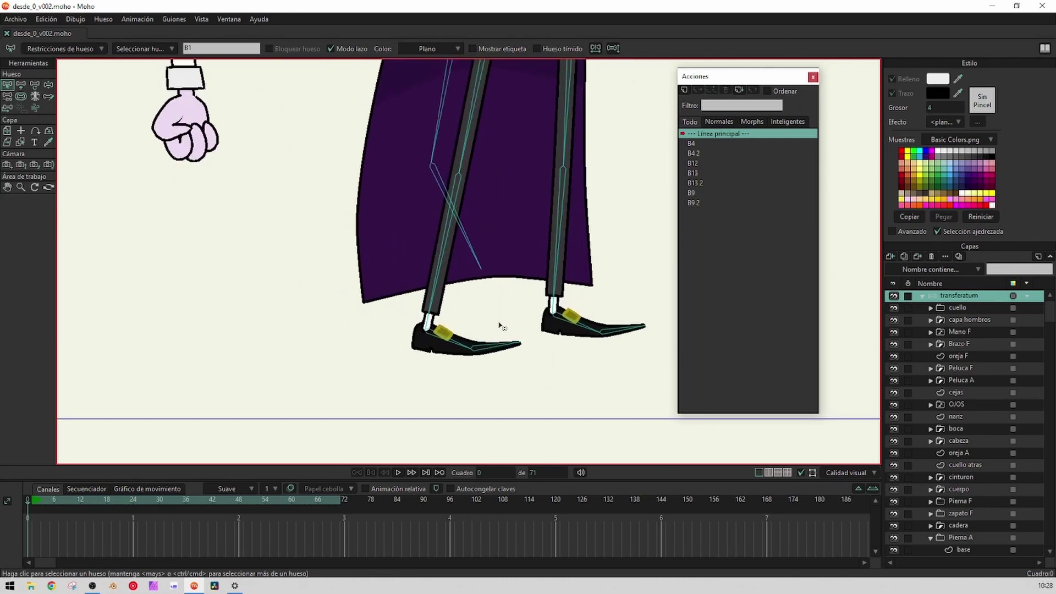
scroll(460, 363, "down", 4)
left_click(21, 84)
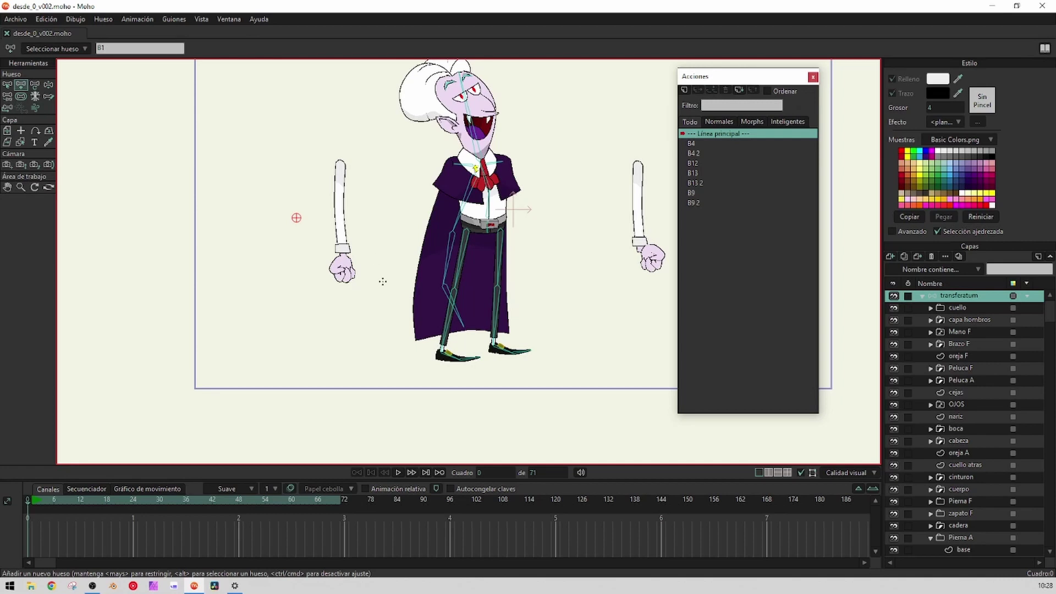
scroll(383, 281, "up", 4)
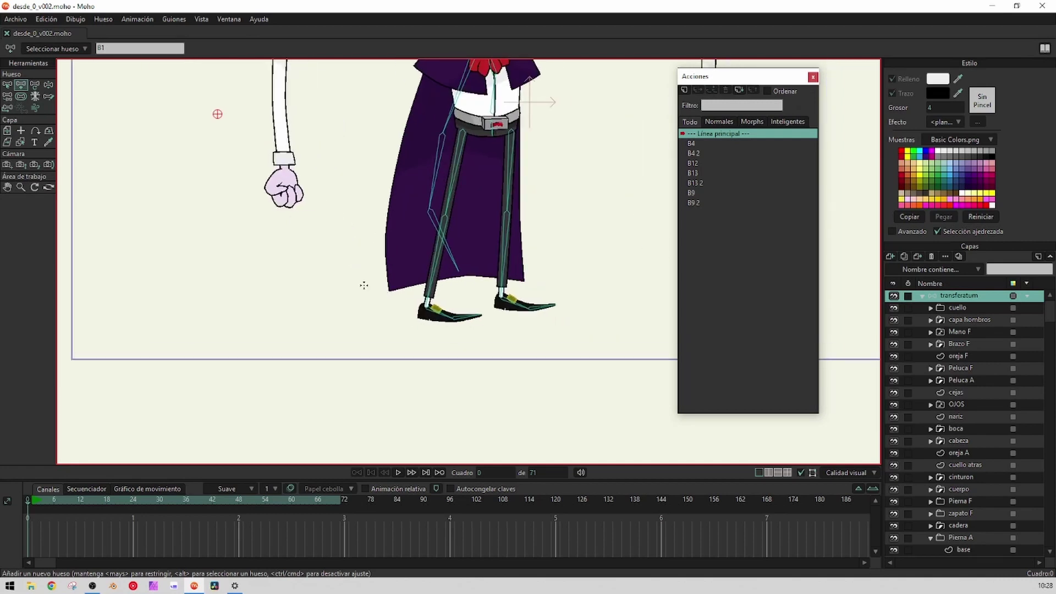
scroll(364, 284, "up", 2)
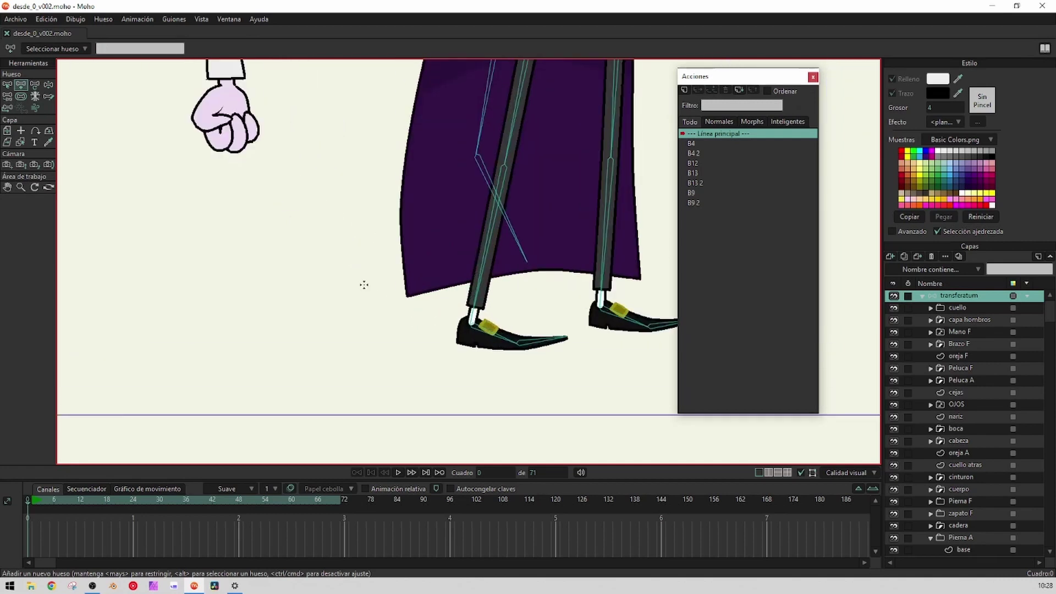
left_click_drag(428, 307, 296, 297)
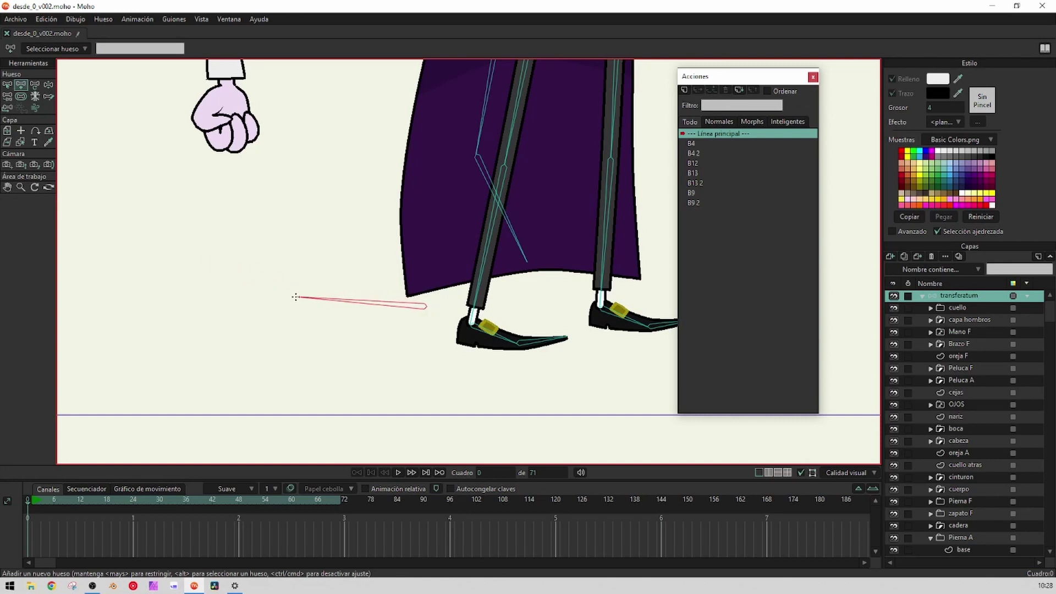
left_click(22, 96)
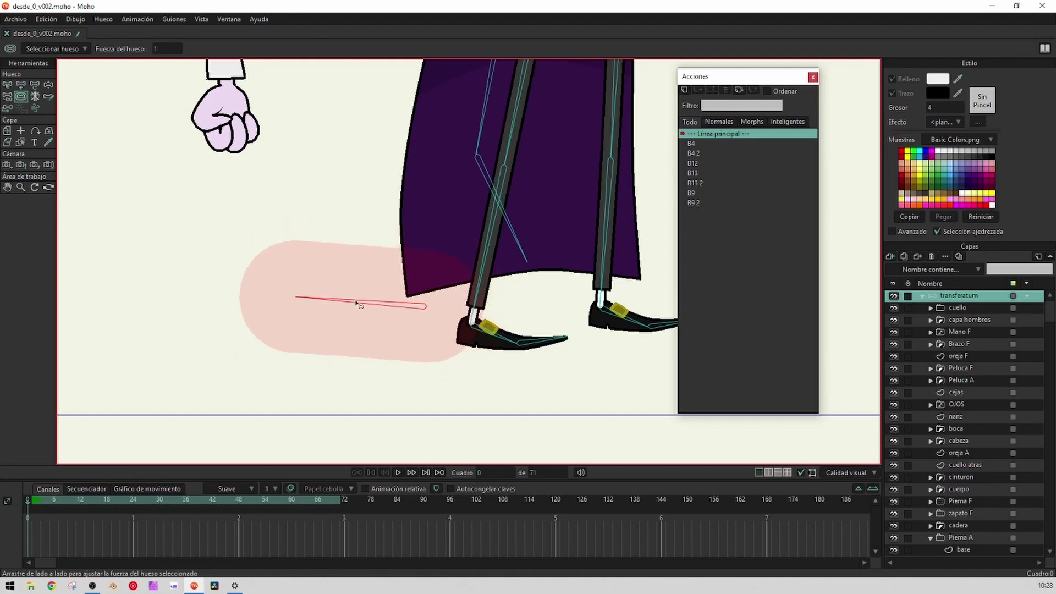
Select the new bone behind the left shoe and rename it T1
left_click(6, 85)
left_click(353, 264)
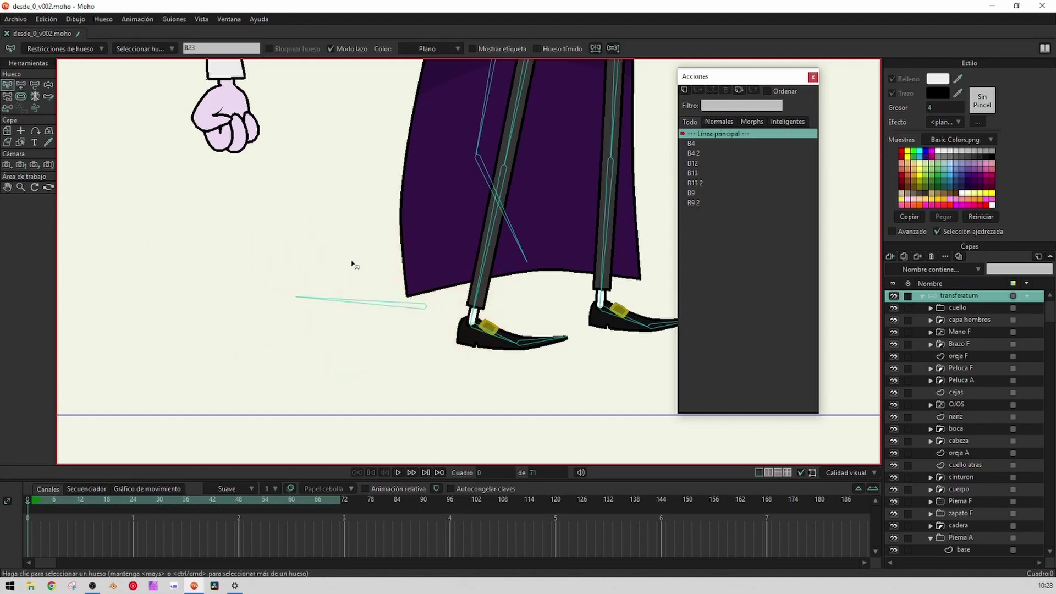
left_click(377, 307)
double_click(197, 48)
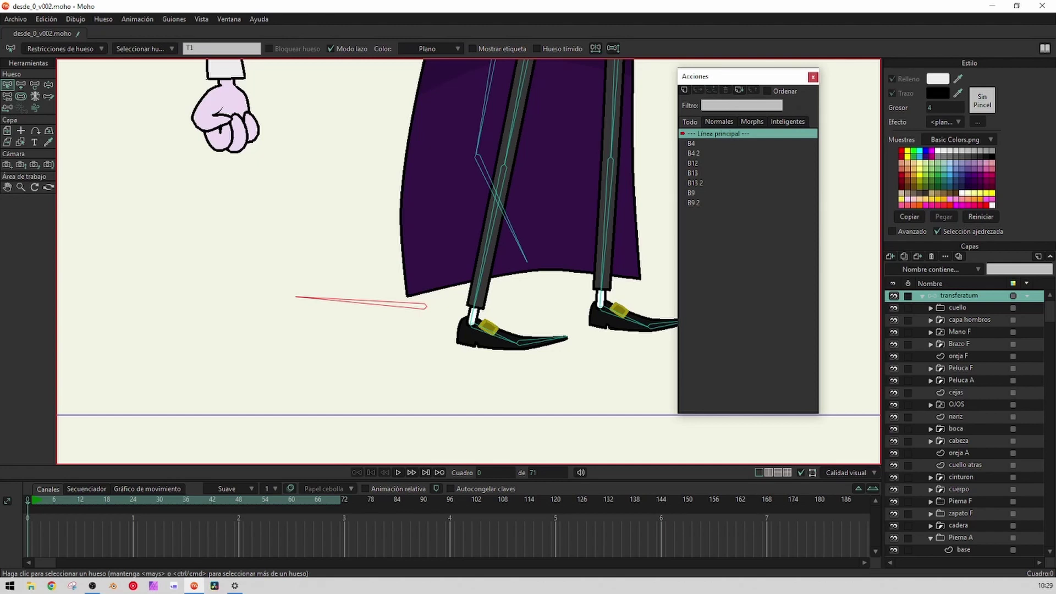
key("Return")
left_click(392, 297)
left_click(392, 309)
Move bone T1 with Transform Bone so its base sits at the left shoe's heel, at about X -0.404, Y -0.796
left_click(34, 84)
scroll(325, 244, "up", 2)
scroll(324, 244, "up", 2)
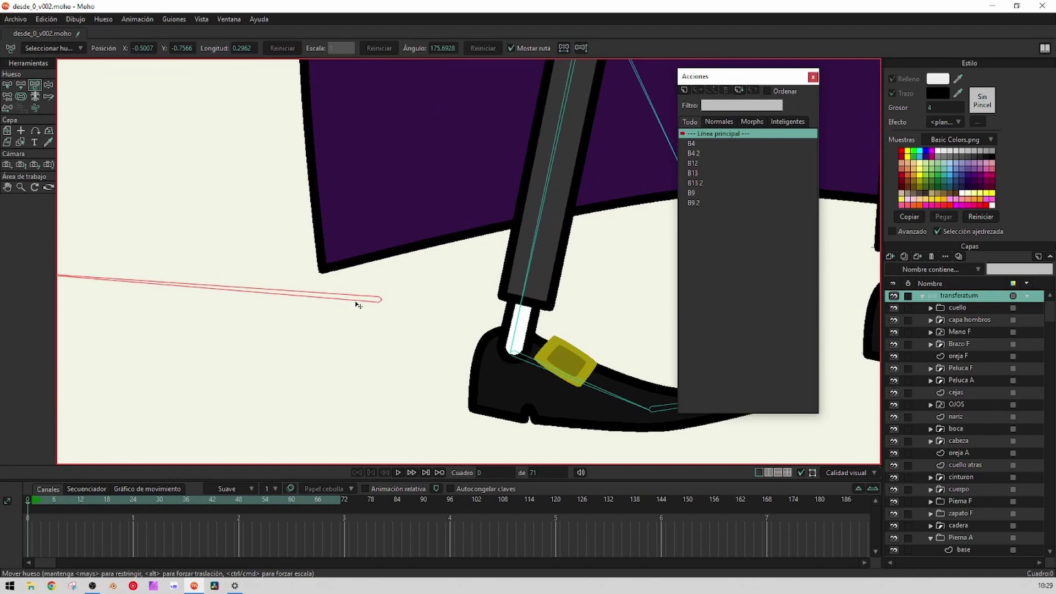
left_click_drag(359, 305, 478, 354)
scroll(387, 334, "down", 8)
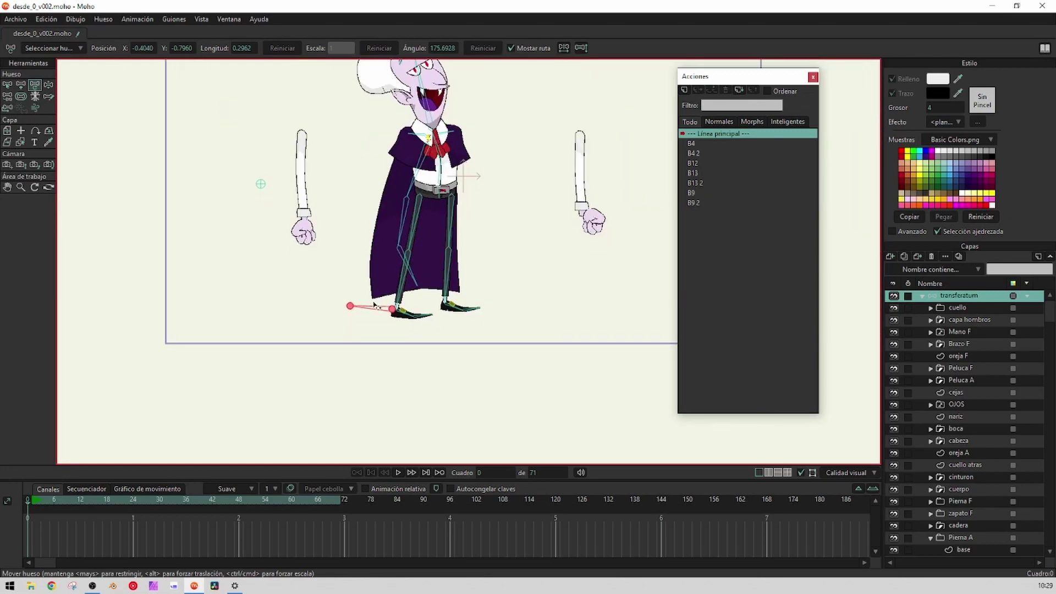
Draw a second separate bone about 0.33 long in the empty area beside the cape, and activate Bone Strength for it
scroll(374, 306, "up", 3)
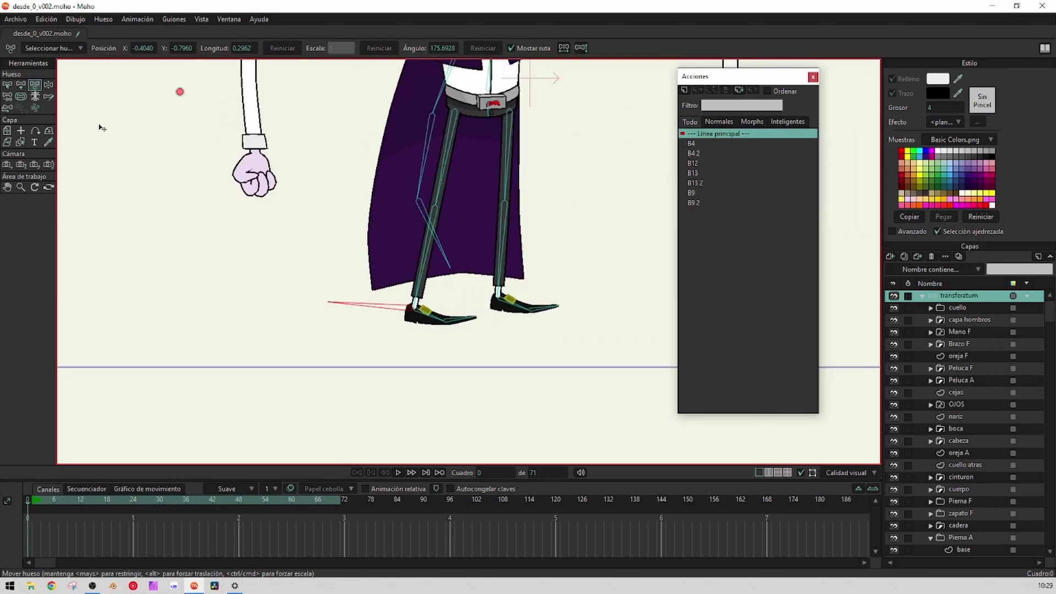
left_click(21, 84)
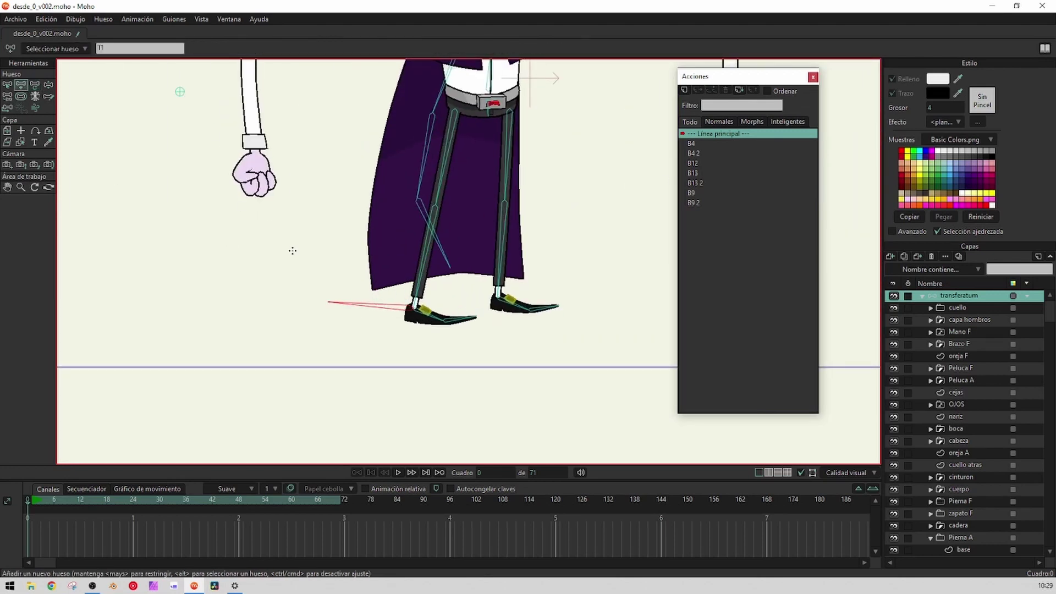
key("Return")
left_click_drag(318, 250, 224, 242)
left_click(21, 96)
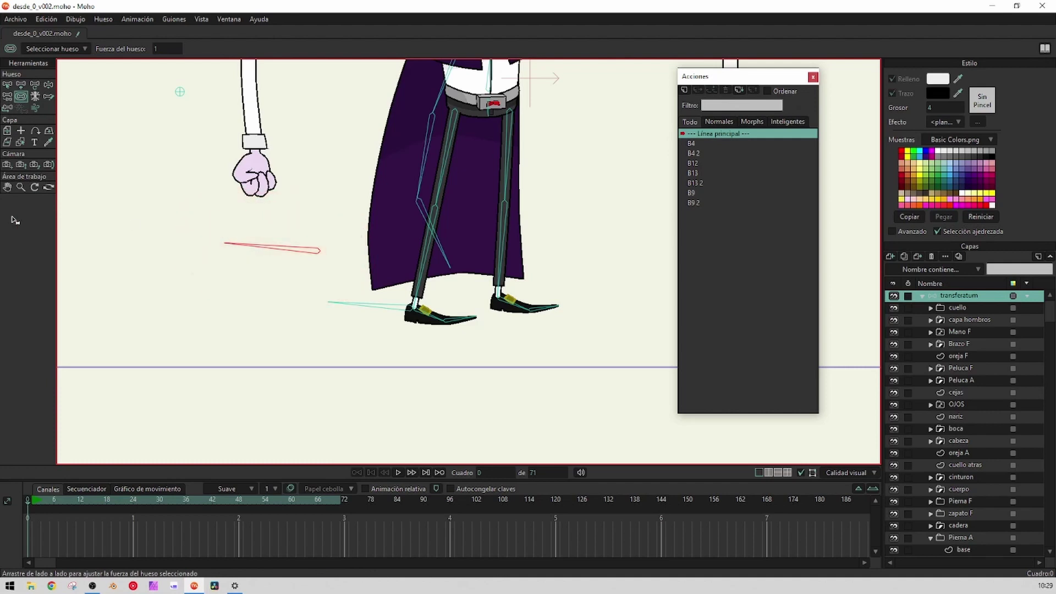
Rename the second new bone as T2
left_click(8, 85)
double_click(206, 48)
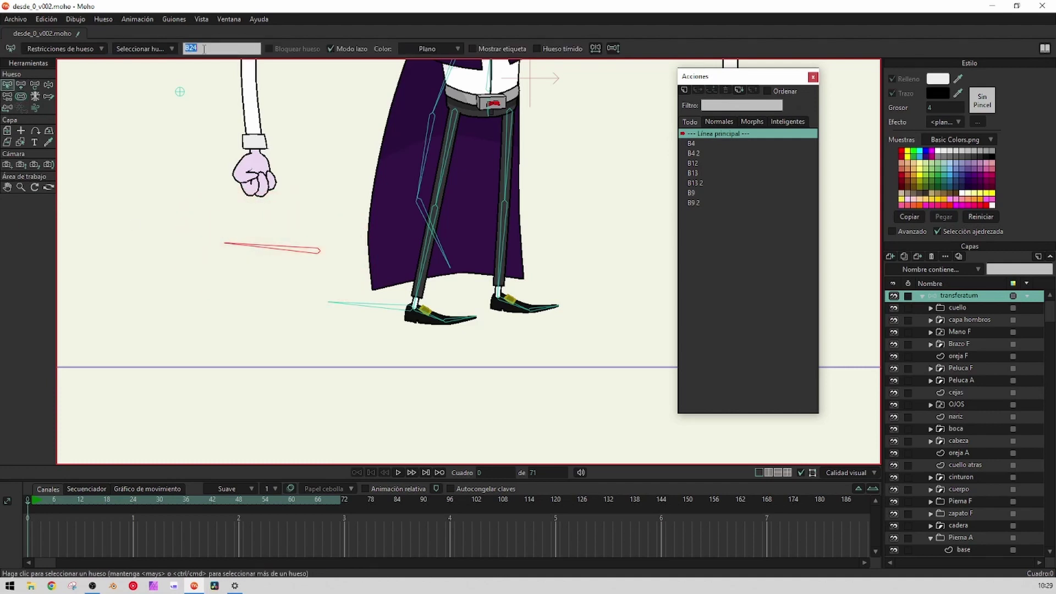
type("T2")
key("Return")
Move T2's base to the right shoe's heel with Transform Bone, and shorten the bone to about 0.21 at an angle of about 160 degrees
left_click(34, 84)
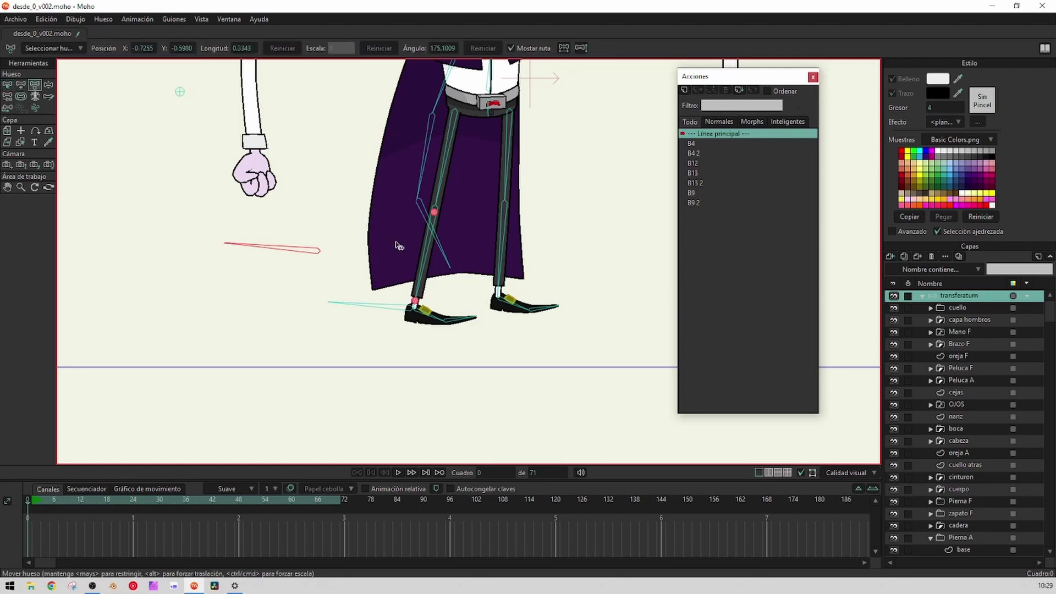
scroll(329, 262, "up", 3)
left_click_drag(299, 234, 421, 300)
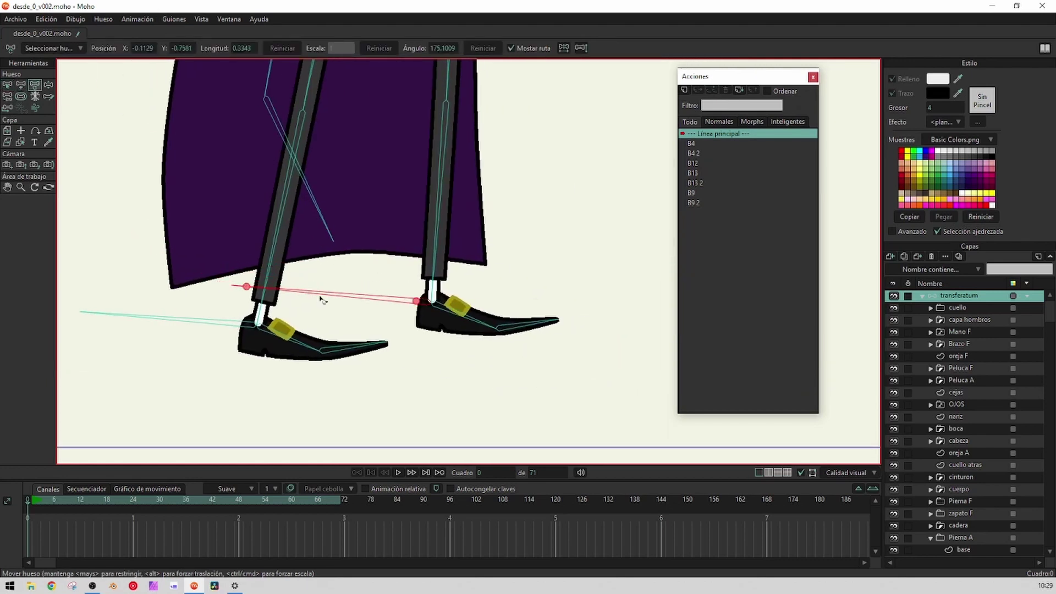
left_click_drag(247, 286, 366, 279)
scroll(366, 279, "down", 5)
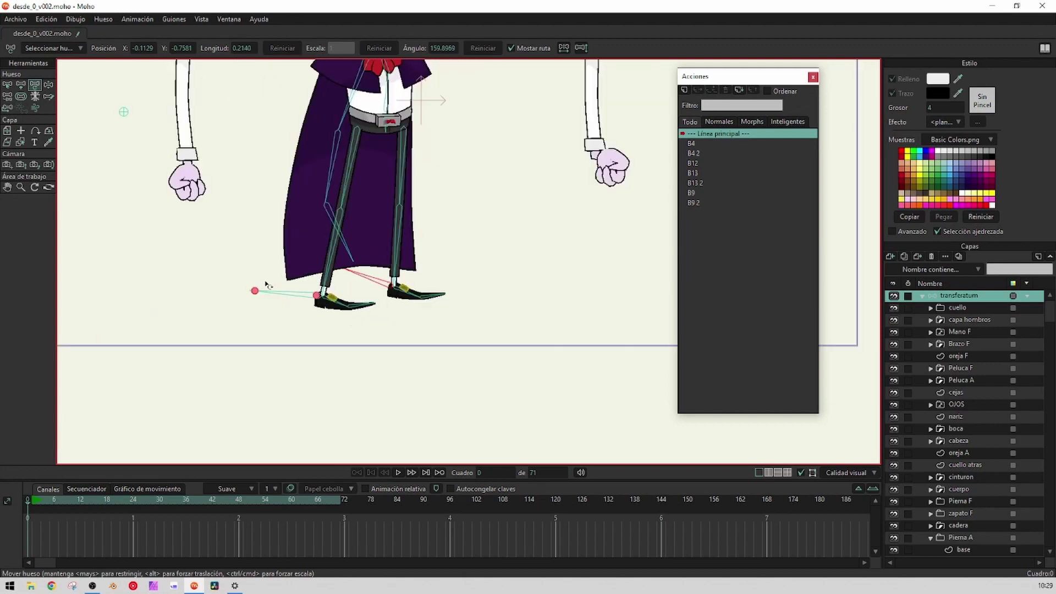
scroll(366, 281, "down", 2)
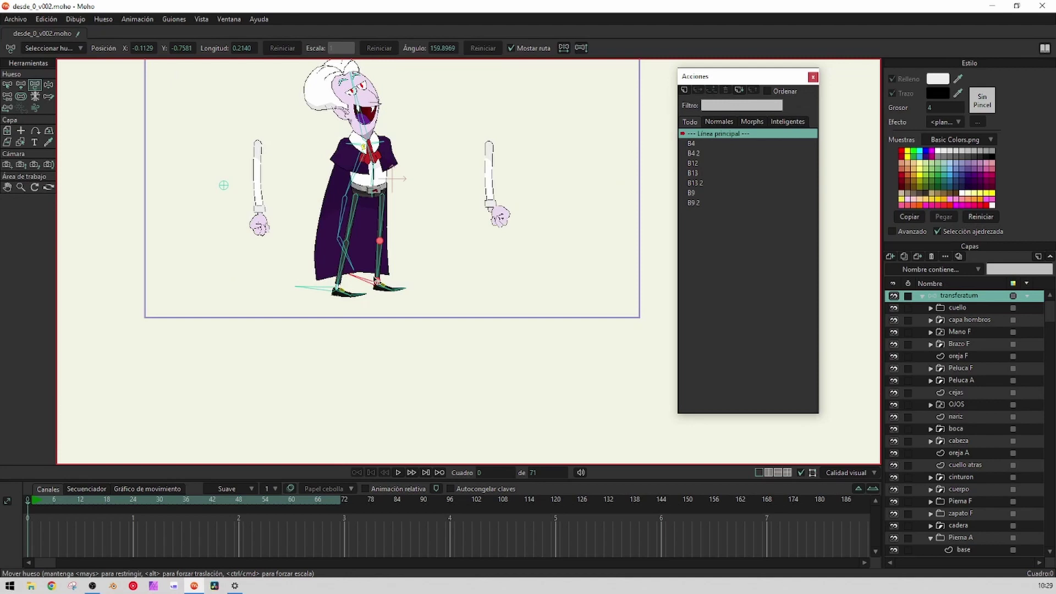
scroll(341, 298, "up", 4)
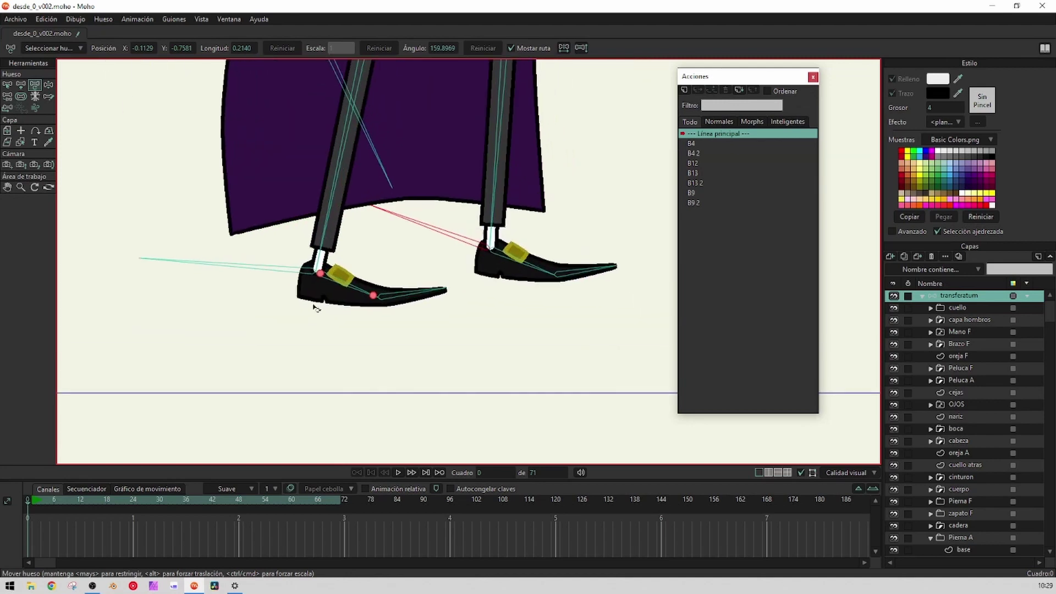
Select the left leg's shin bone B13 and set T1 as its target in the bone constraints
left_click(7, 86)
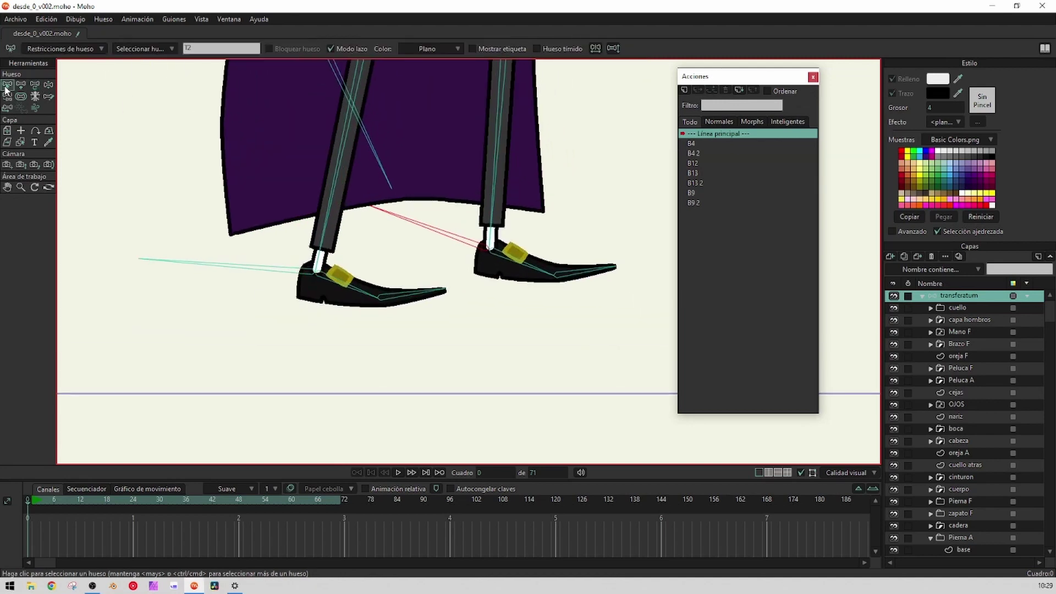
left_click(339, 172)
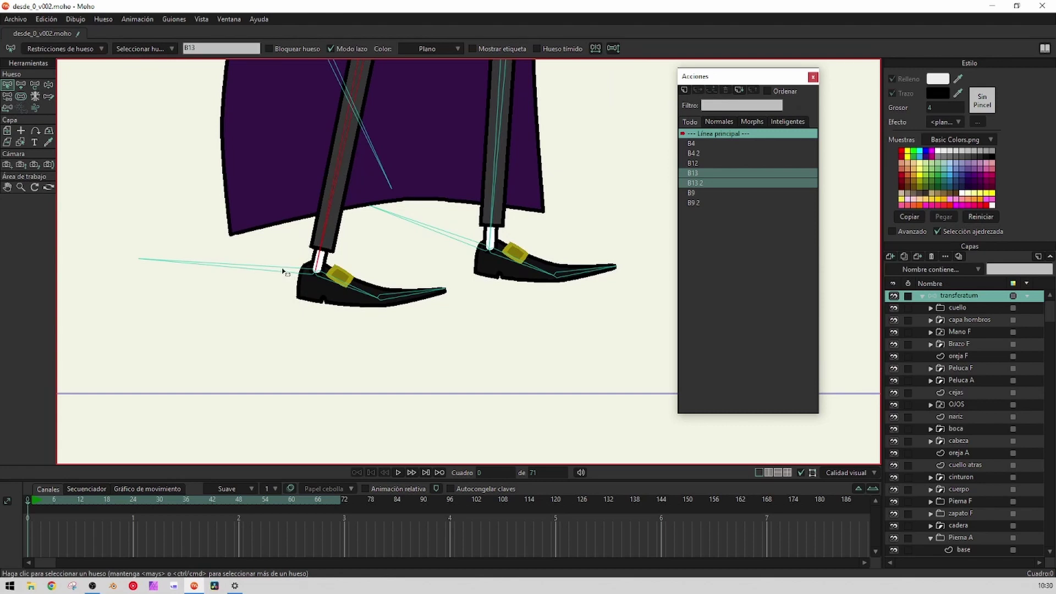
scroll(284, 272, "down", 4)
scroll(329, 285, "up", 4)
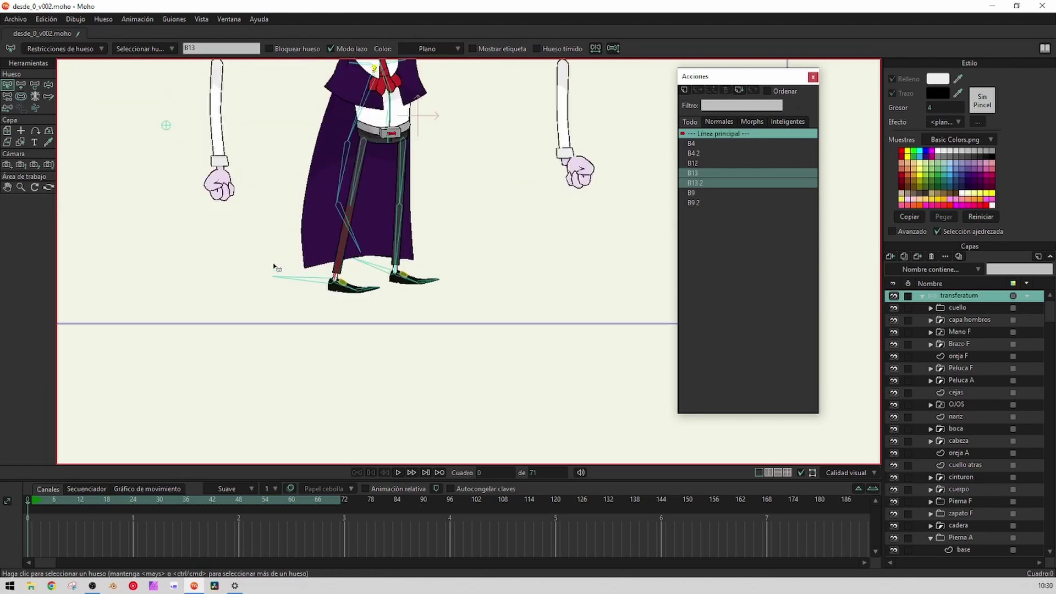
scroll(329, 285, "up", 3)
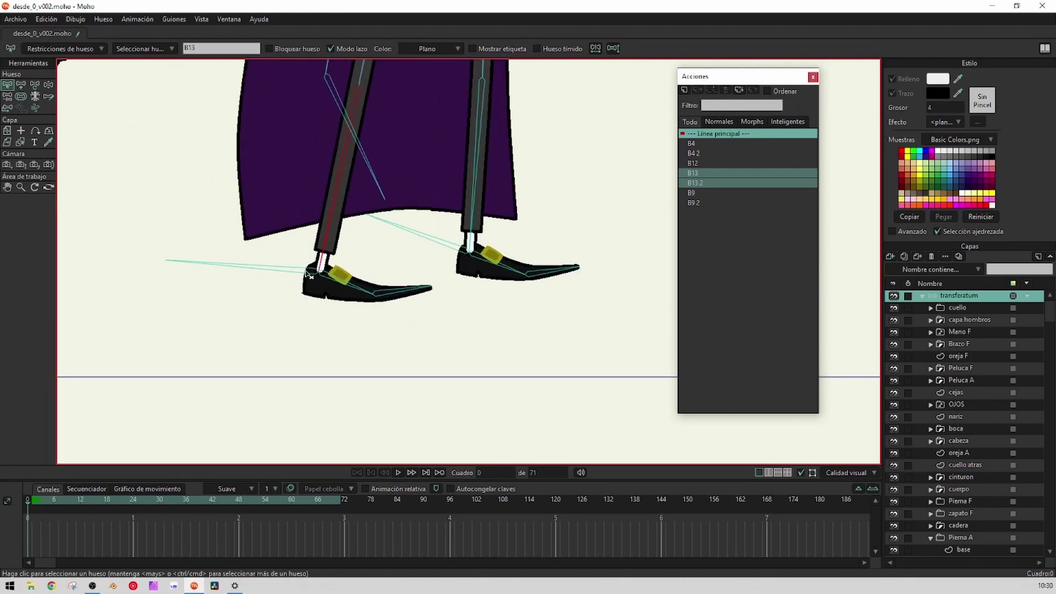
scroll(345, 275, "down", 4)
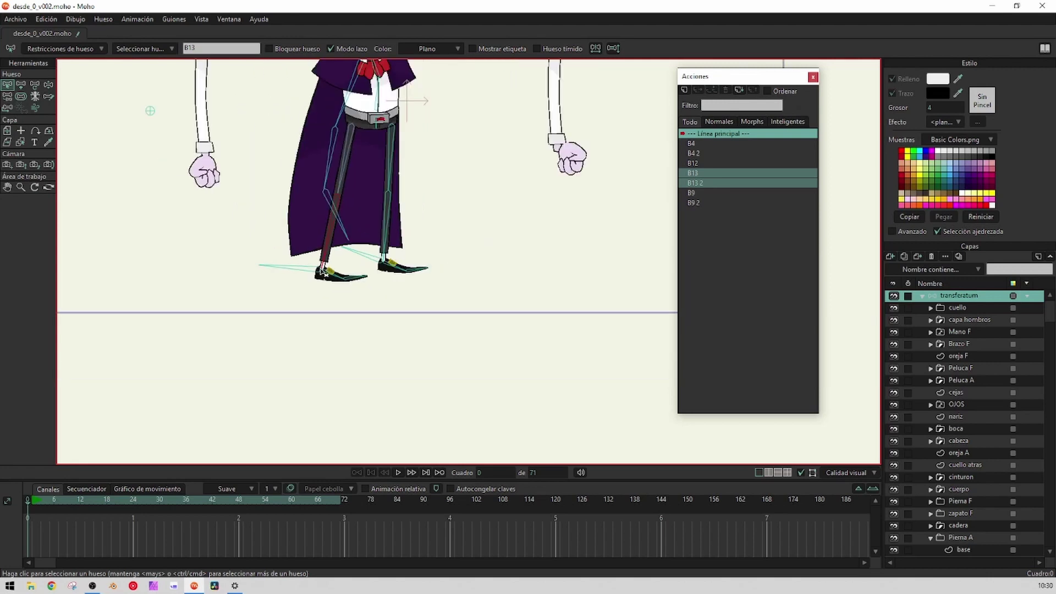
scroll(311, 279, "up", 3)
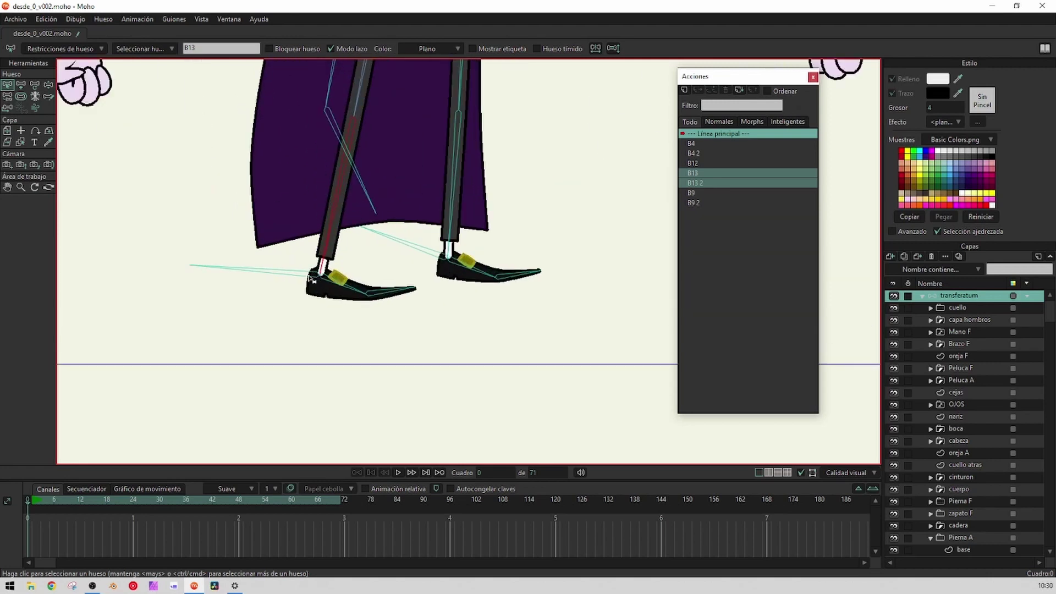
scroll(347, 260, "up", 2)
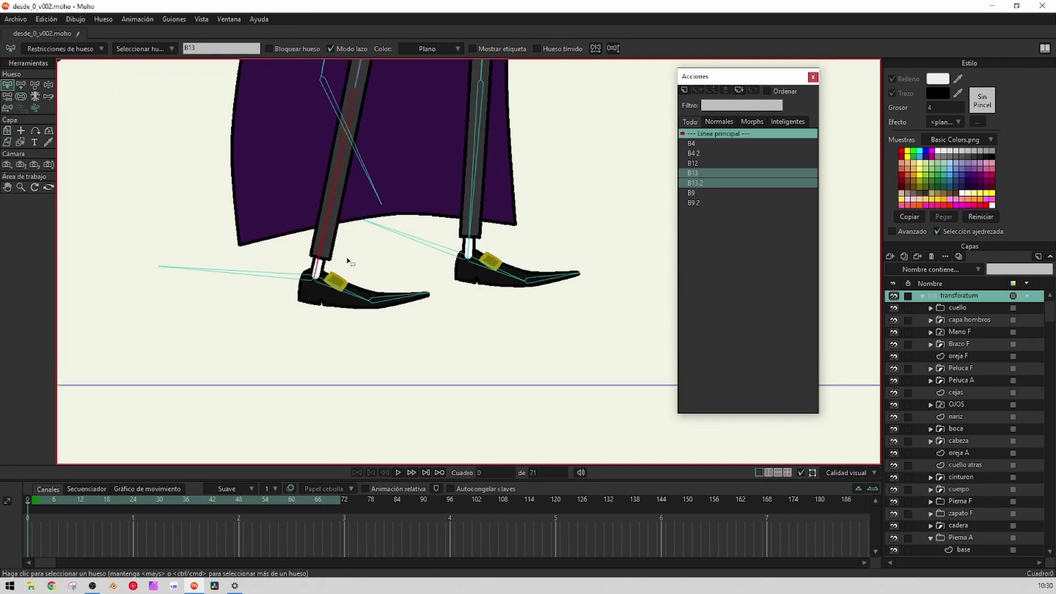
left_click(319, 203)
left_click(318, 200)
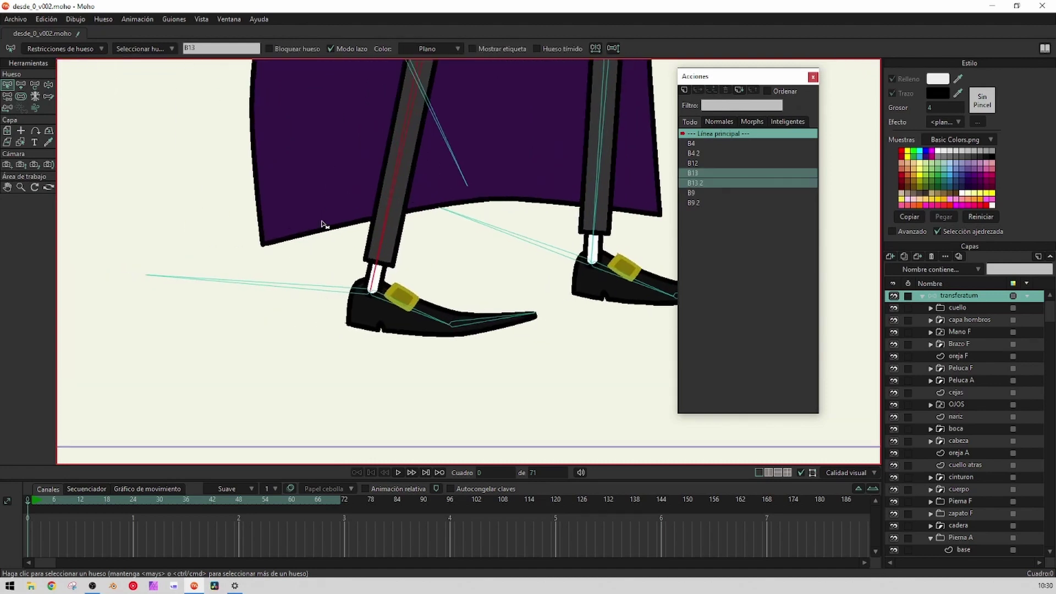
left_click(100, 50)
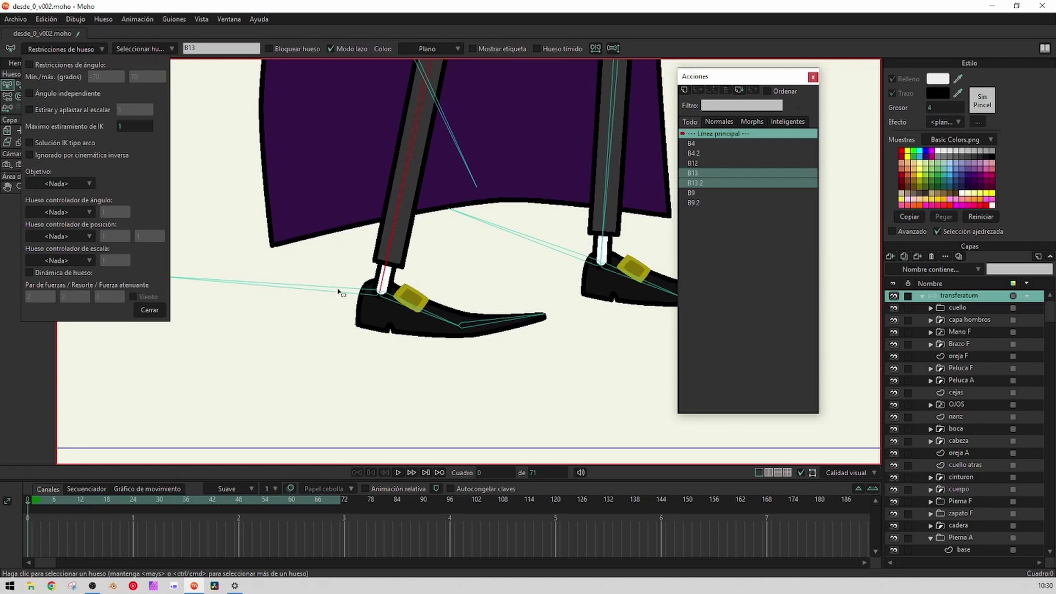
left_click(88, 183)
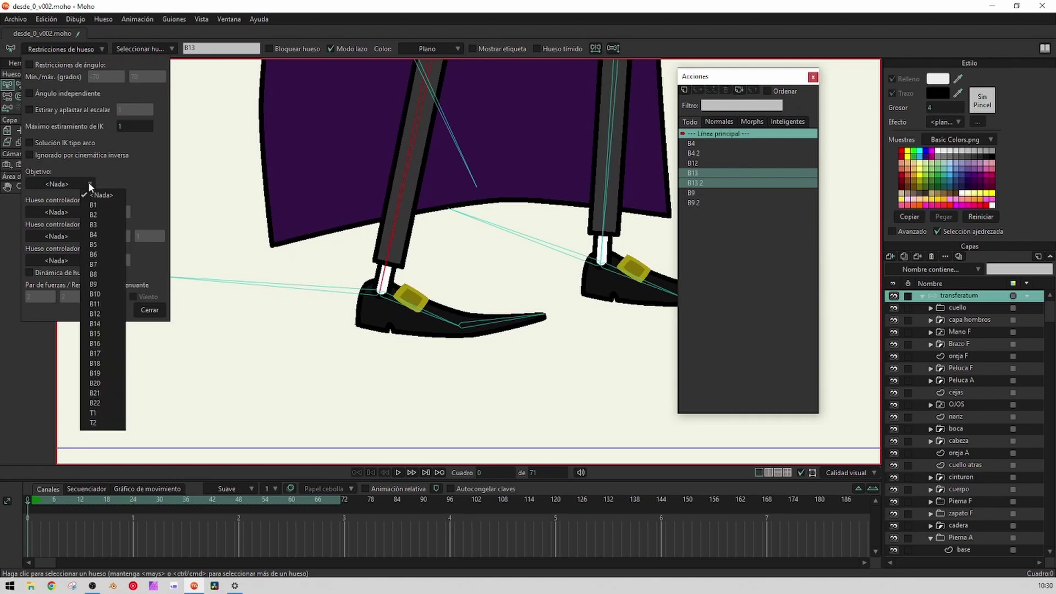
left_click(103, 413)
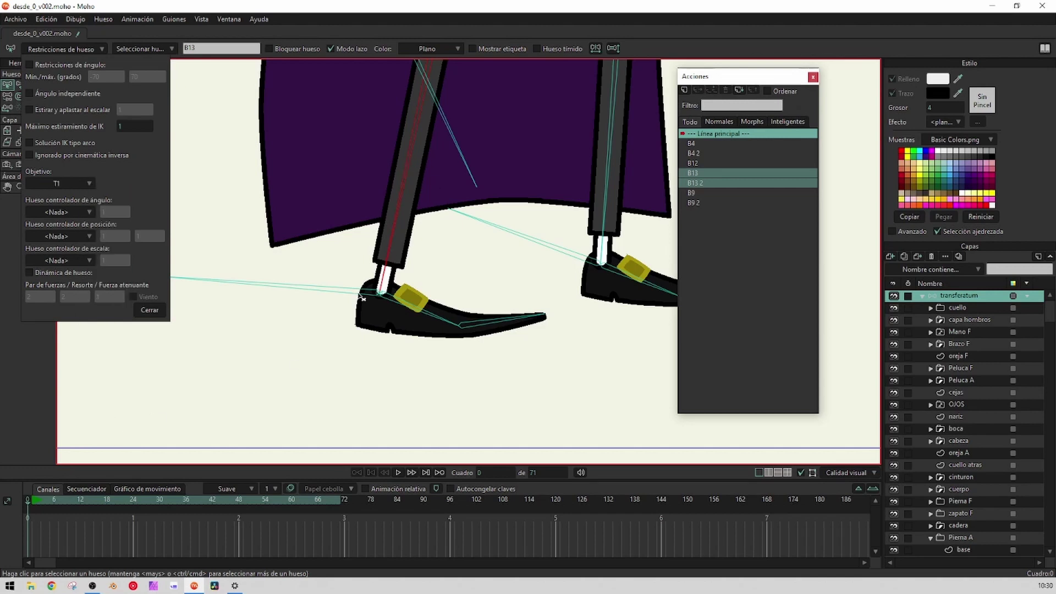
scroll(367, 305, "up", 1)
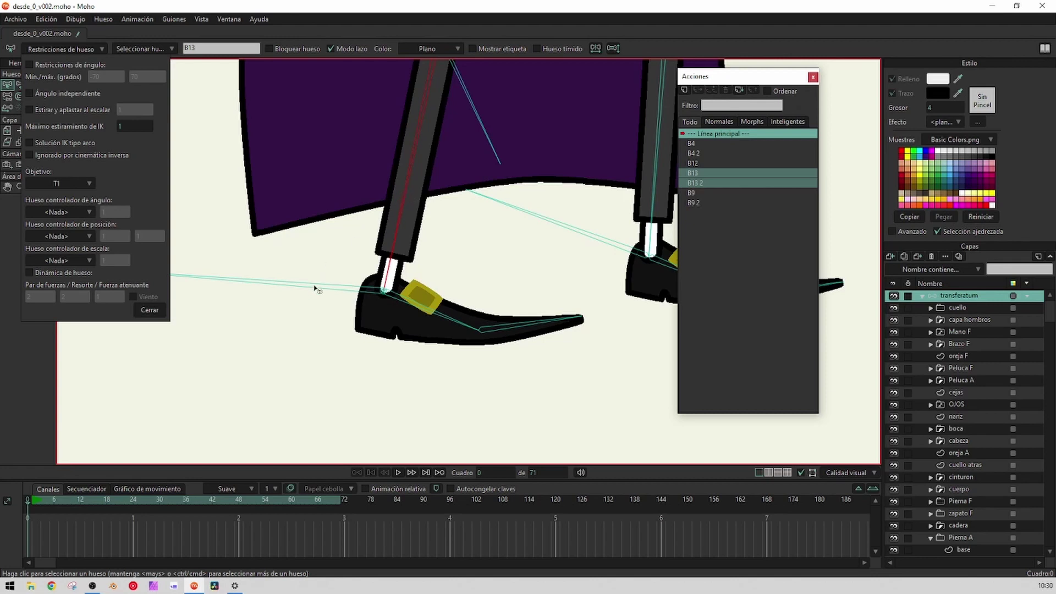
Close the constraints and test the left leg's target by moving bone T1 with Manipulate Bones
scroll(314, 290, "down", 2)
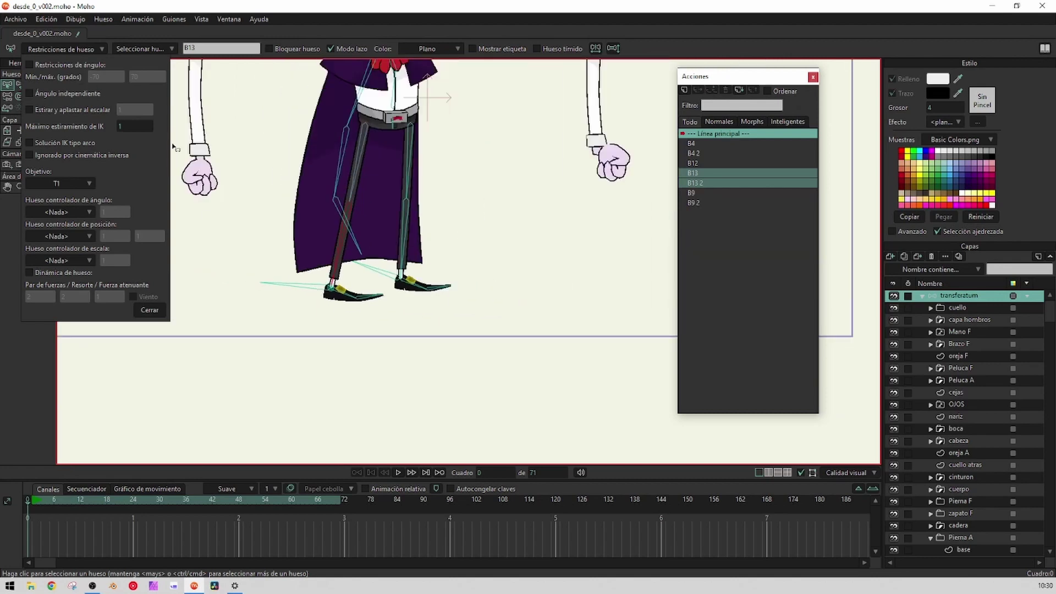
left_click(149, 309)
left_click(48, 85)
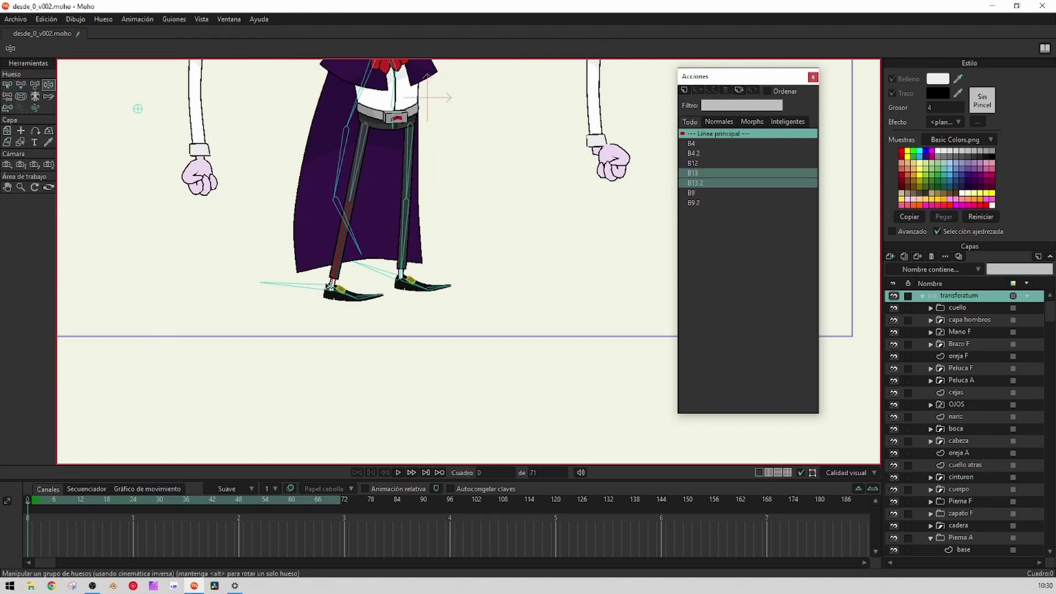
left_click(330, 287)
scroll(331, 288, "up", 3)
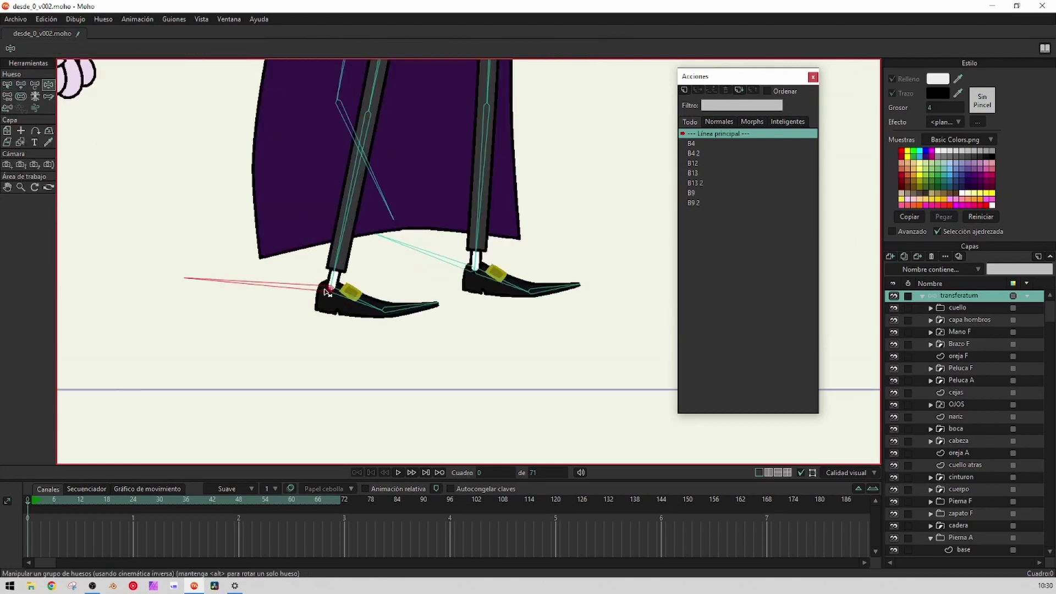
left_click_drag(327, 291, 389, 304)
Test how the left leg bends and its foot turns by lowering and raising the root bone beside the character
scroll(291, 185, "down", 4)
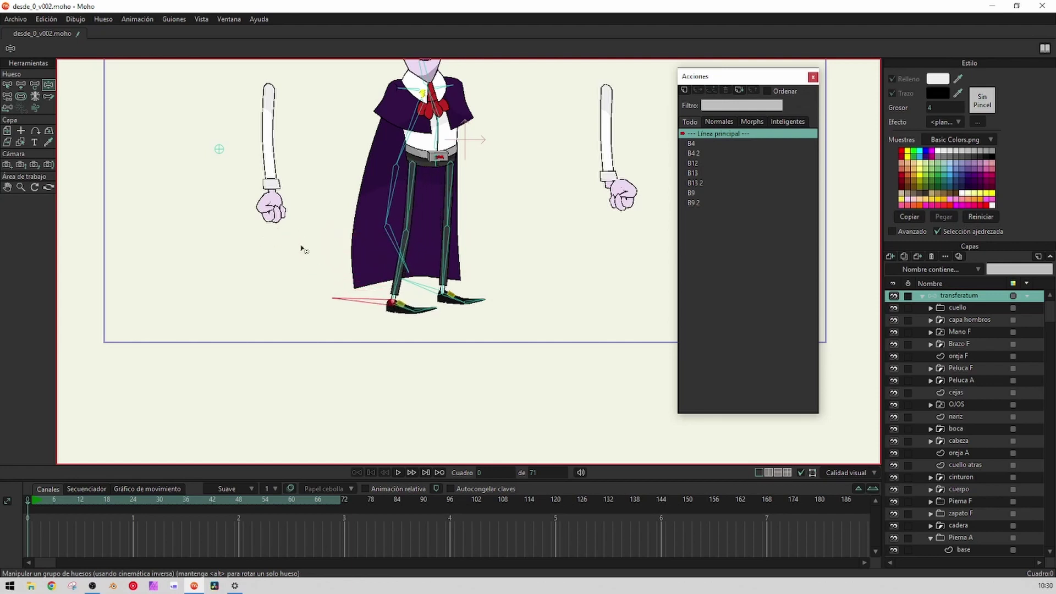
left_click_drag(220, 151, 231, 180)
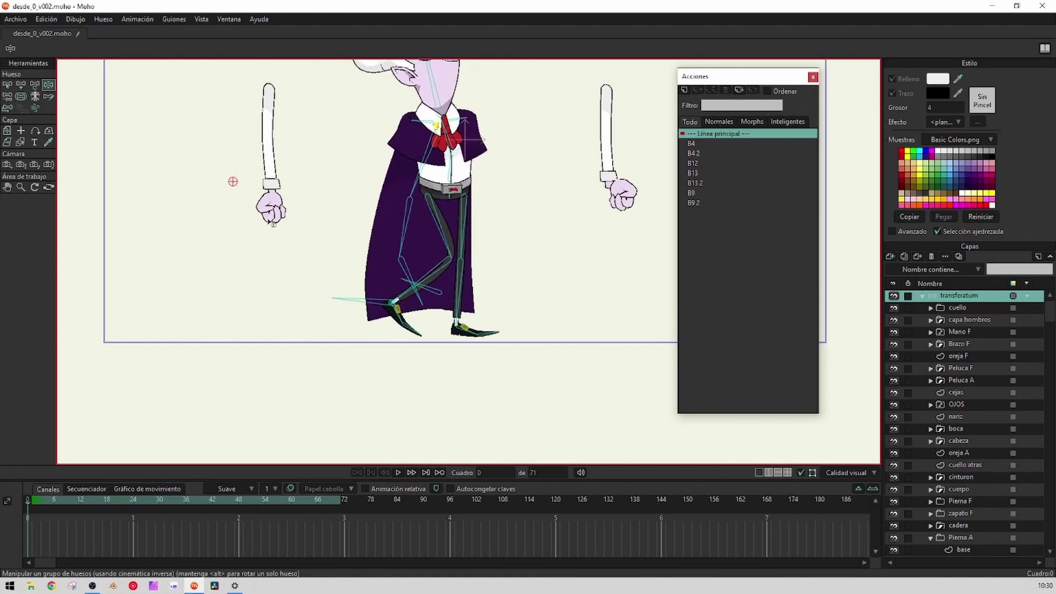
scroll(347, 274, "up", 3)
left_click_drag(468, 376, 323, 252)
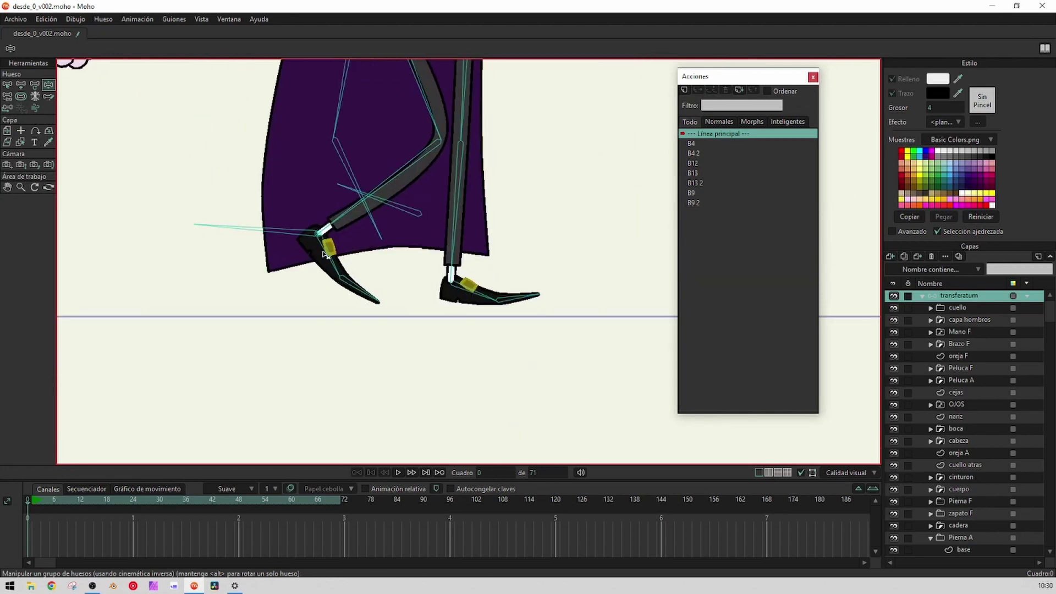
scroll(328, 254, "down", 3)
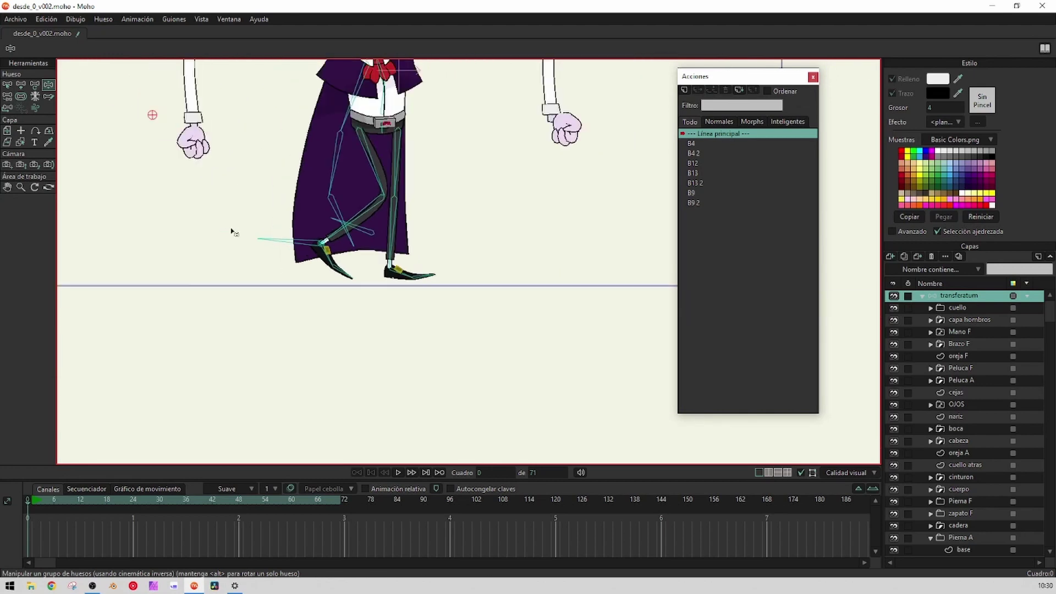
mouse_move(152, 114)
left_mouse_down()
mouse_move(170, 148)
mouse_move(155, 99)
mouse_move(145, 111)
left_mouse_up()
Select the left leg's foot bone B14 and review its independent angle option in the bone constraints
key("b")
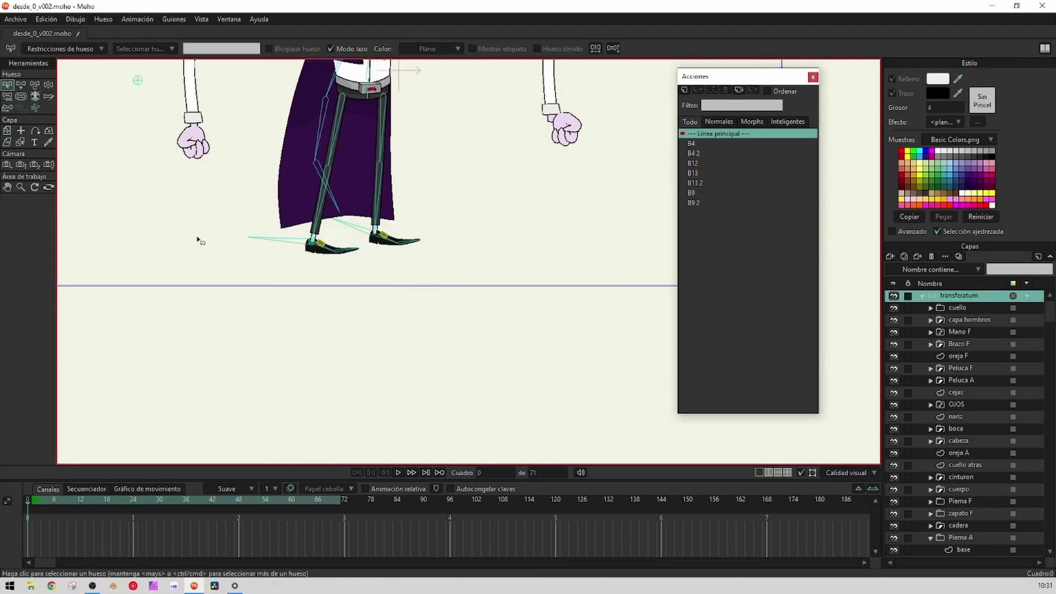
scroll(236, 244, "up", 5)
left_click(329, 210)
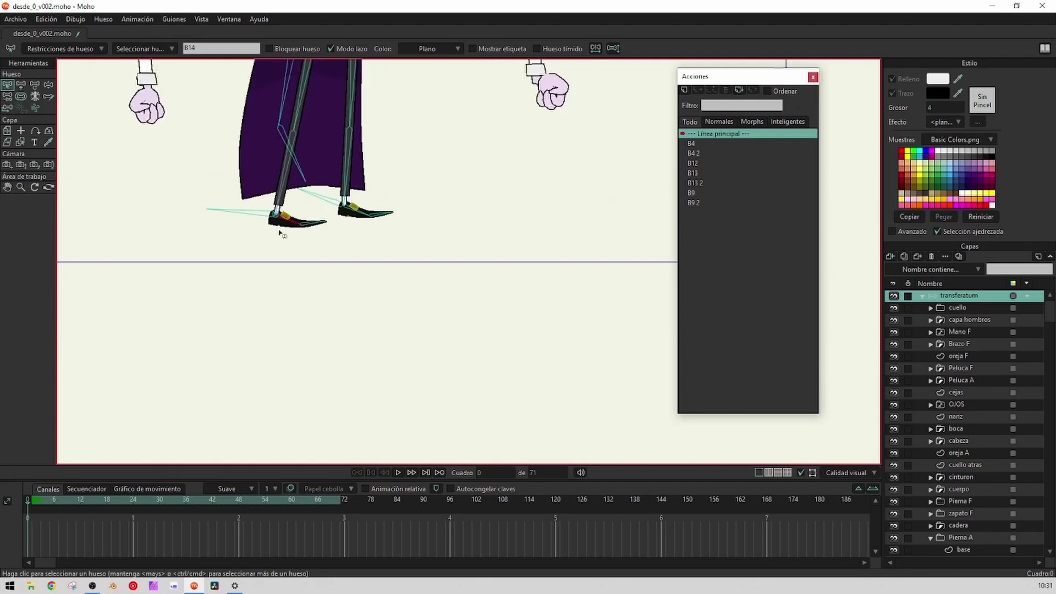
scroll(286, 231, "down", 5)
scroll(295, 223, "up", 3)
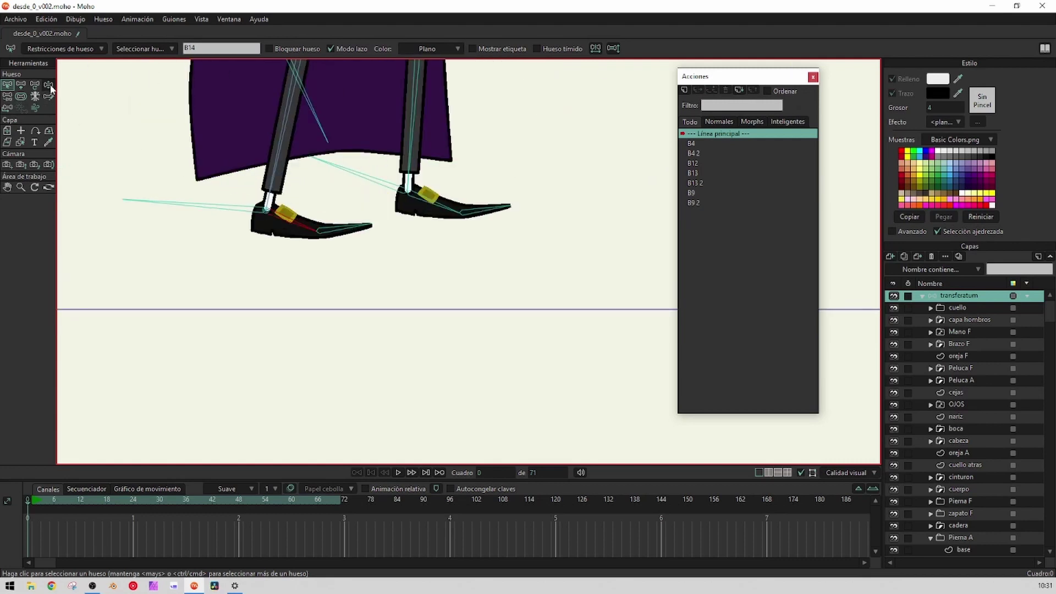
left_click(102, 49)
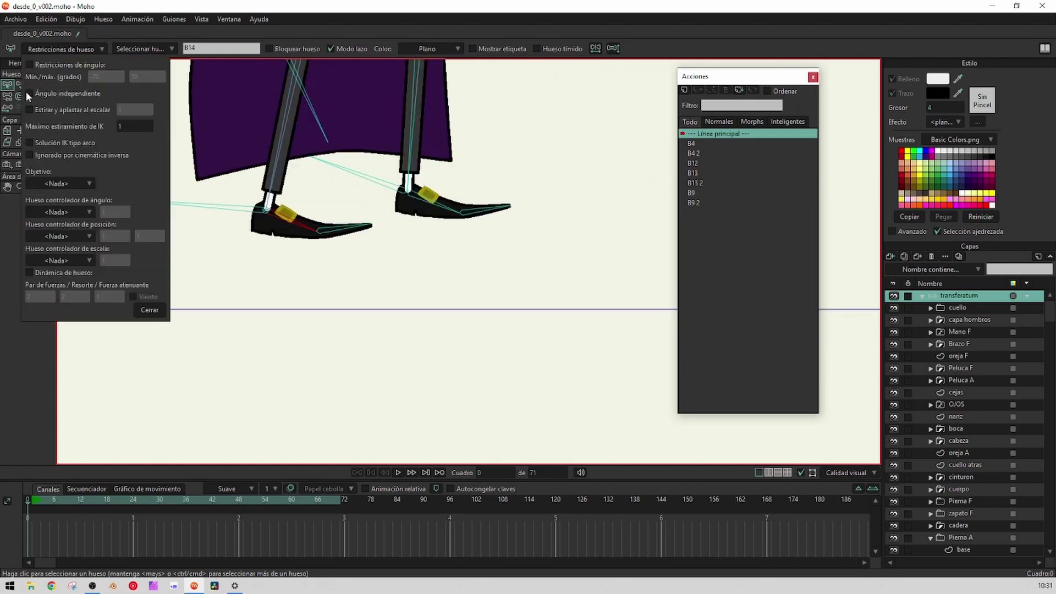
left_click(149, 310)
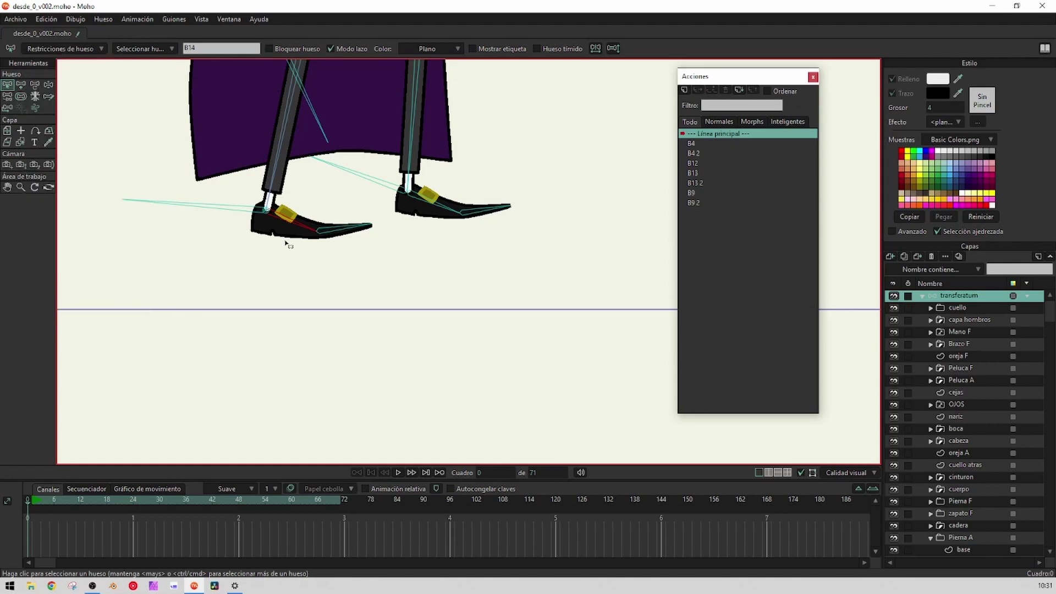
Test the left leg and foot again by moving root bone B1 with Manipulate Bones
scroll(296, 238, "down", 3)
left_click(48, 84)
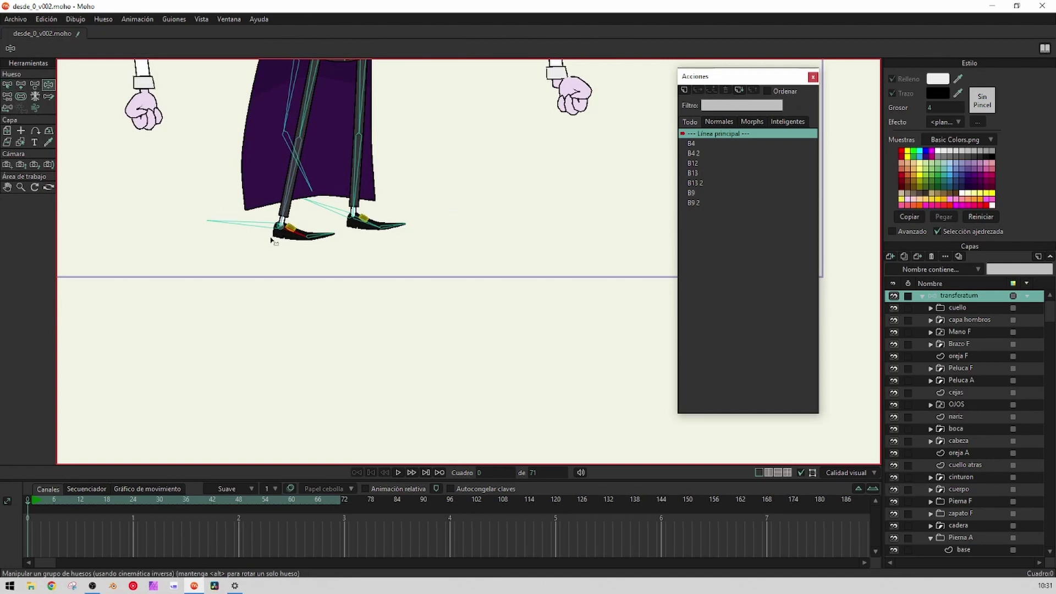
left_click_drag(162, 102, 262, 210)
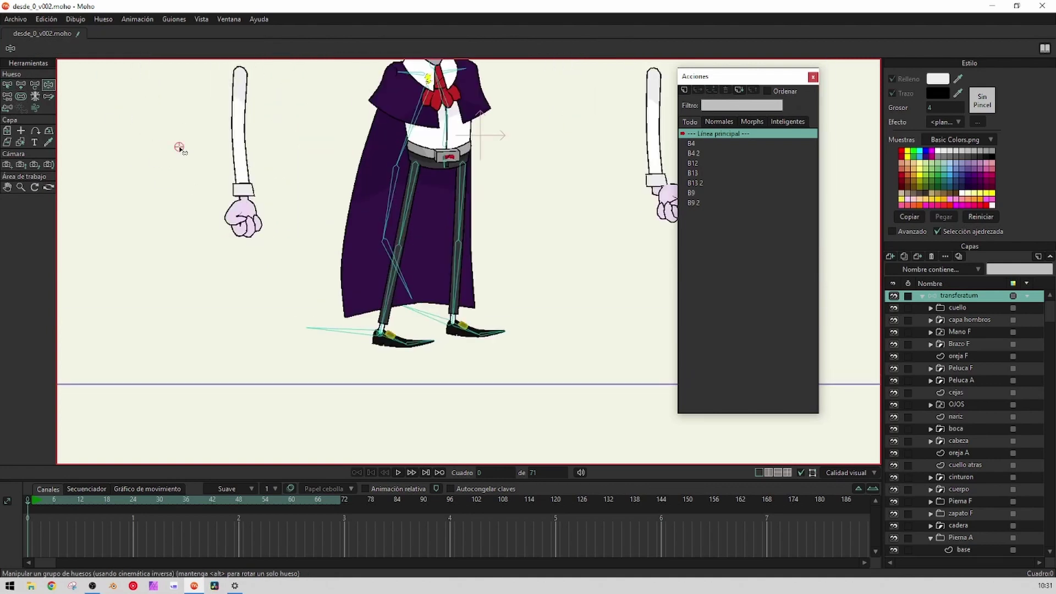
left_click_drag(180, 148, 153, 170)
left_click(7, 86)
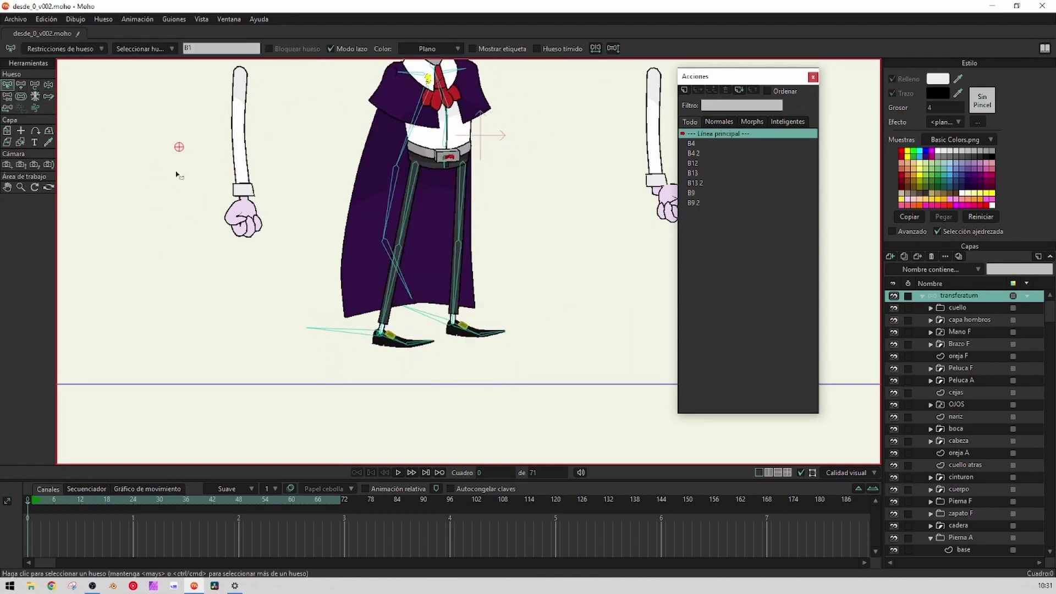
Select the right leg's shin bone B9 and set T2 as its target in the bone constraints
scroll(267, 267, "down", 4)
scroll(245, 242, "up", 4)
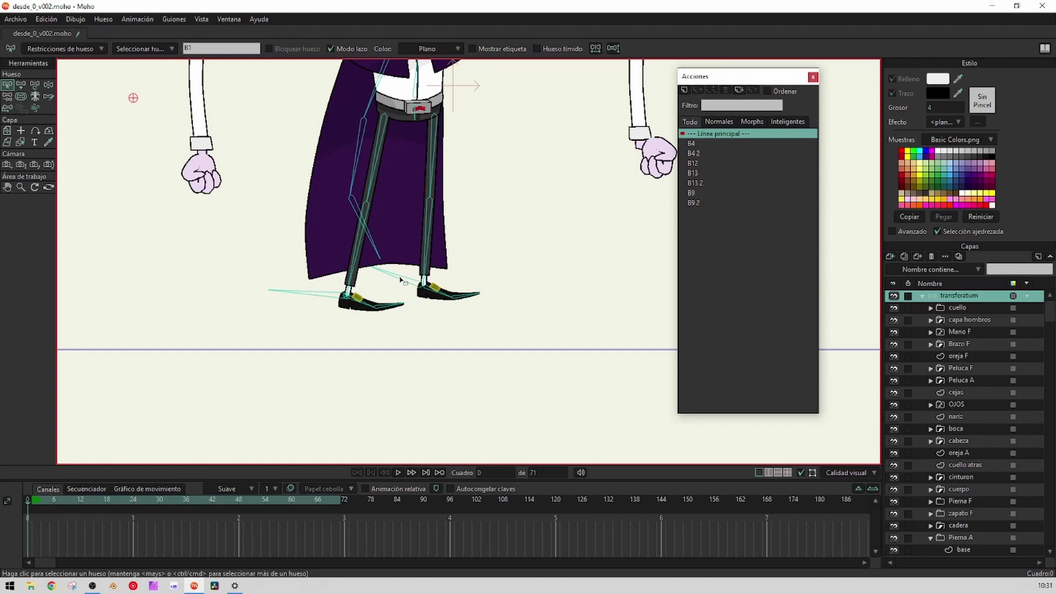
left_click(401, 280)
scroll(479, 264, "up", 2)
left_click(467, 201)
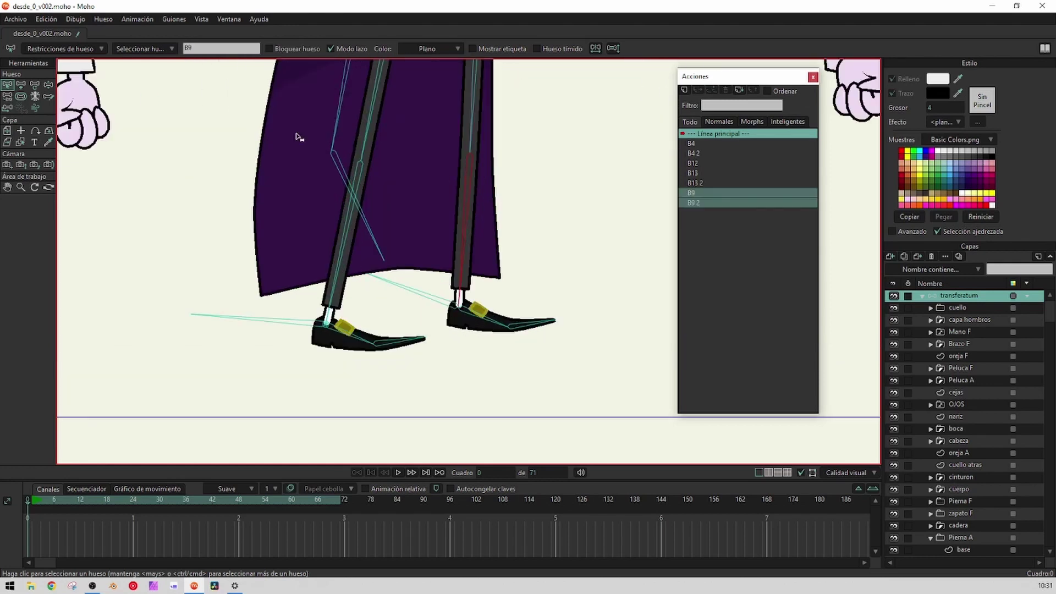
left_click(102, 48)
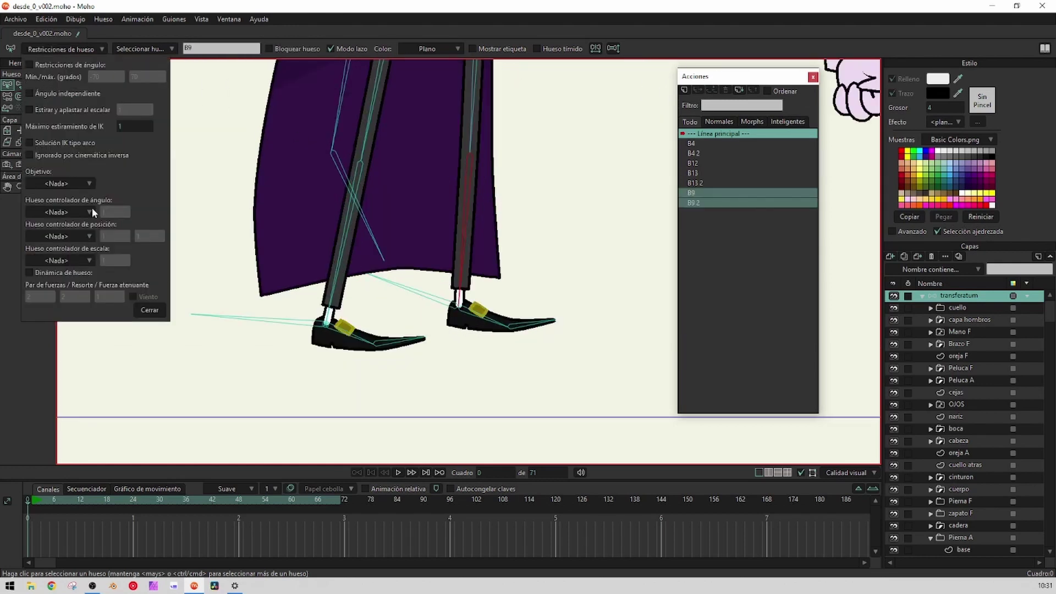
left_click(90, 182)
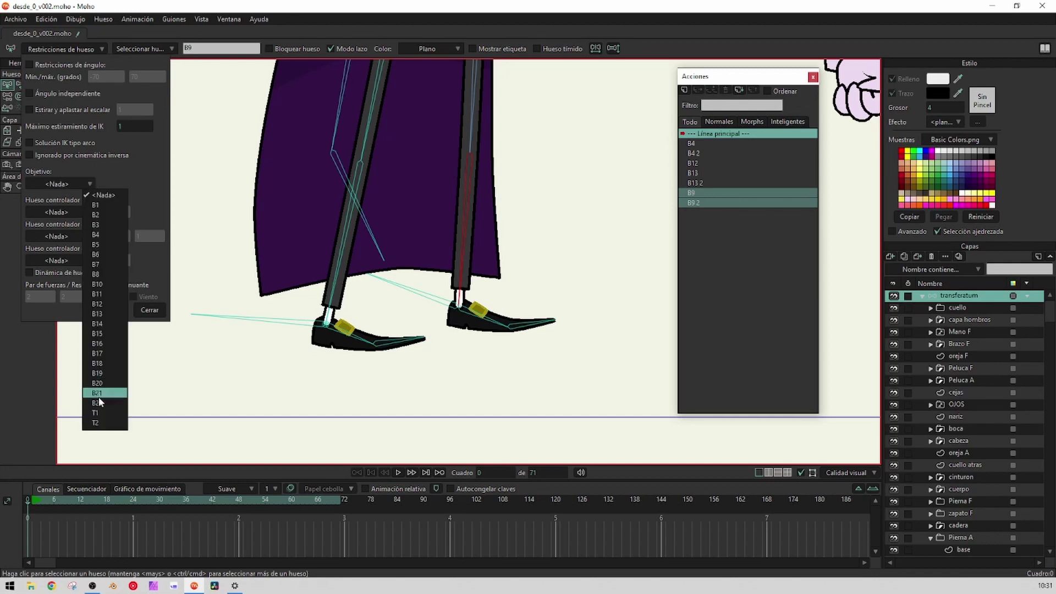
left_click(100, 423)
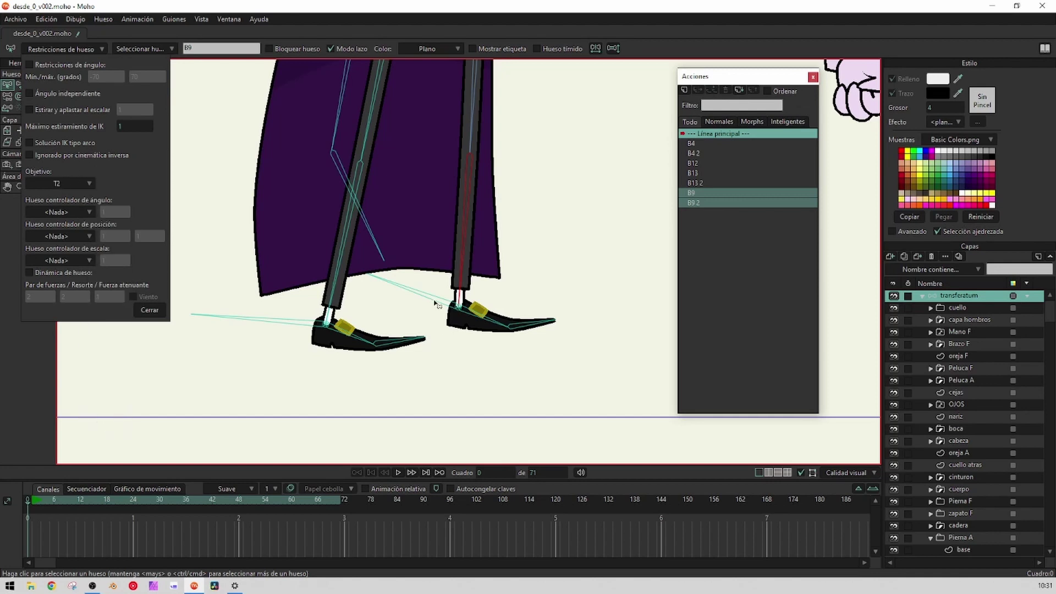
Review the bone constraints of the right foot bone B10 and the thigh bones B12 and B8
left_click(472, 315)
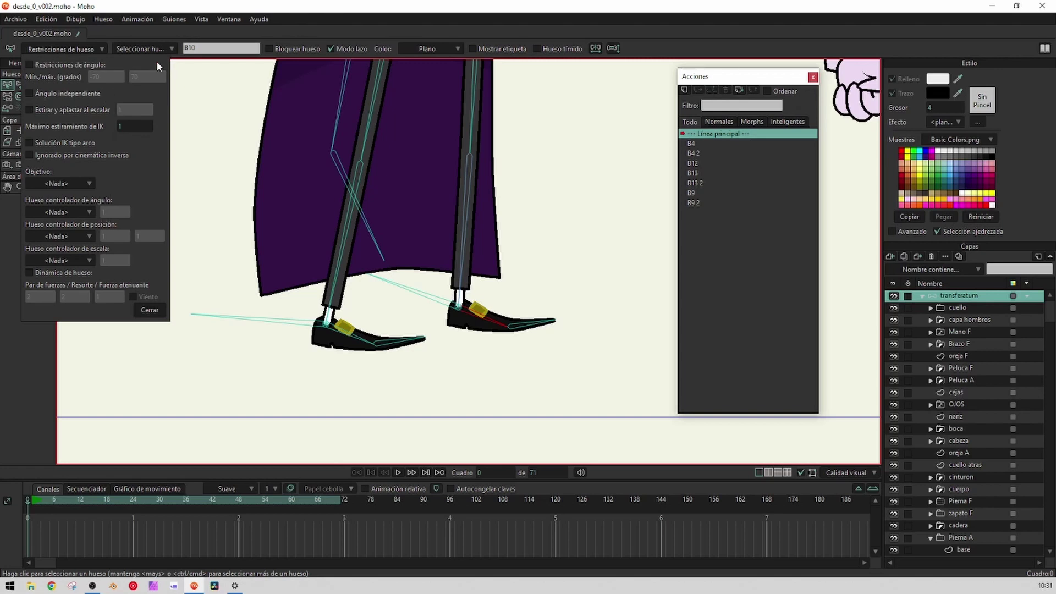
left_click(367, 141)
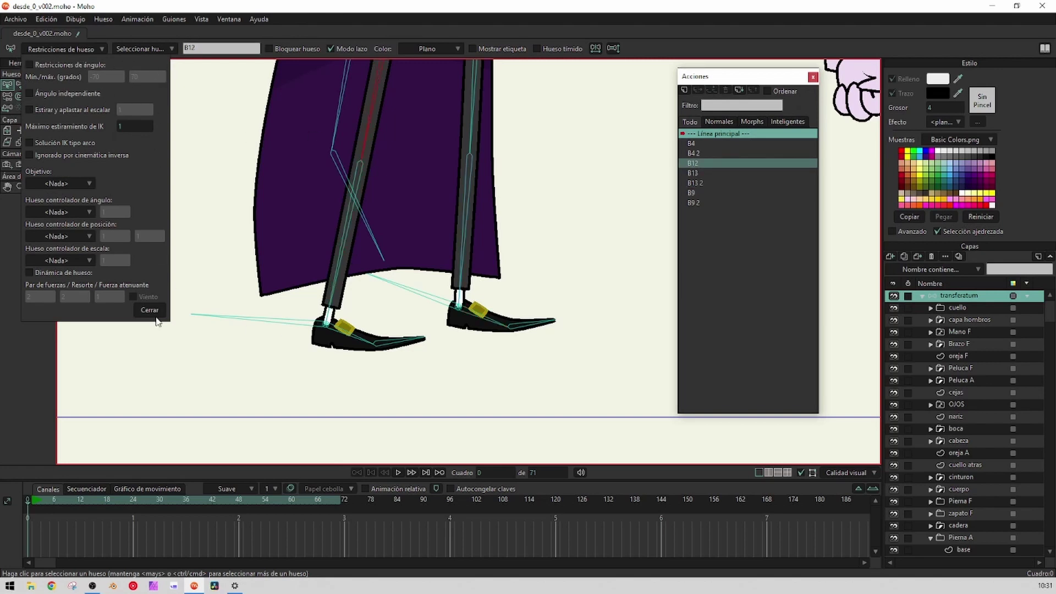
left_click(472, 119)
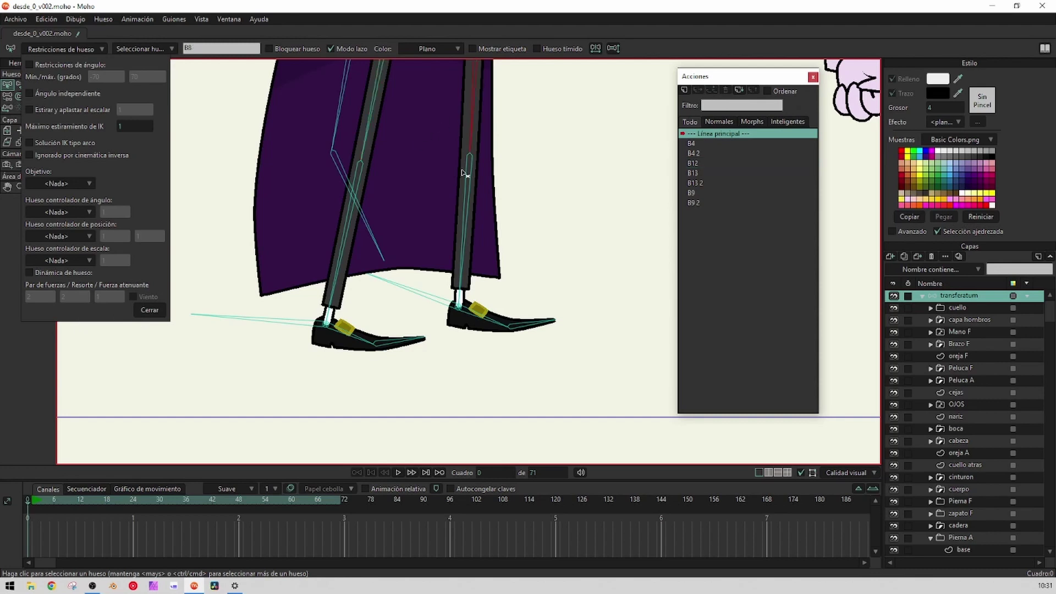
left_click(474, 198)
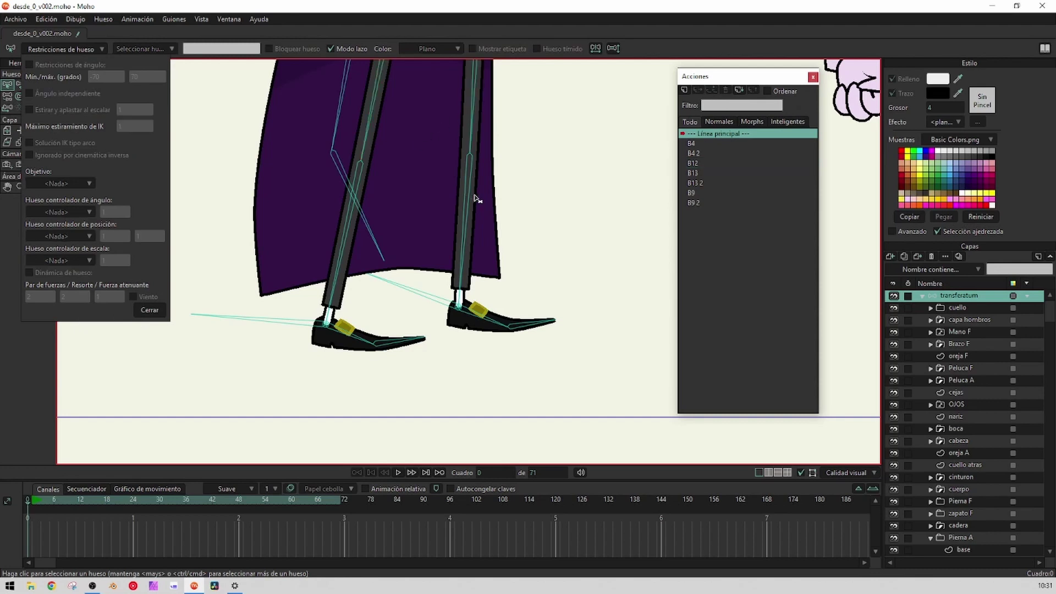
left_click(476, 318)
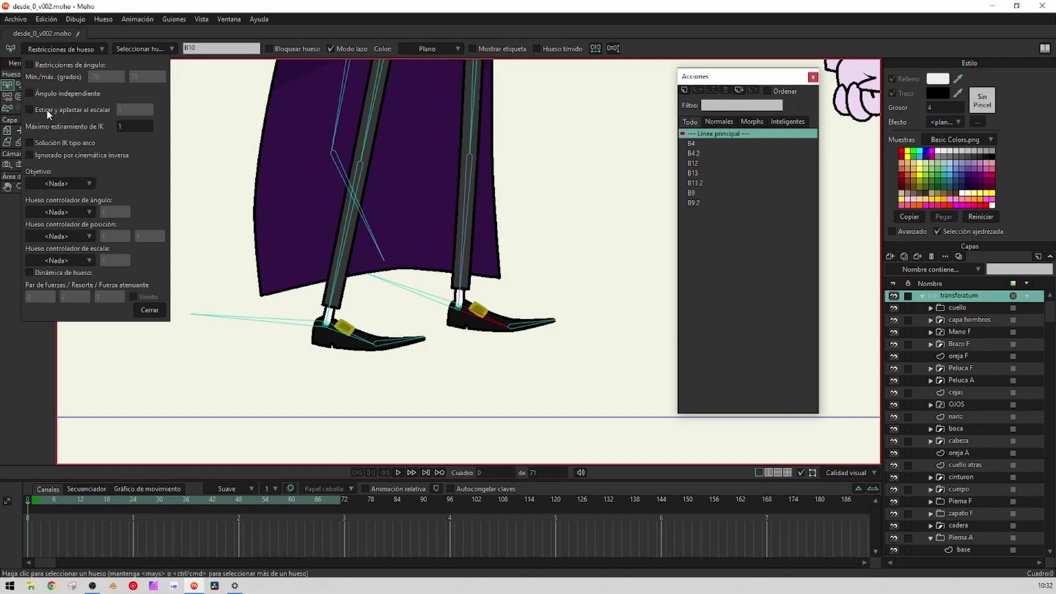
left_click(152, 310)
Test both legs with Manipulate Bones by lowering the root bone and moving the right shoe's target T2
scroll(348, 322, "down", 4)
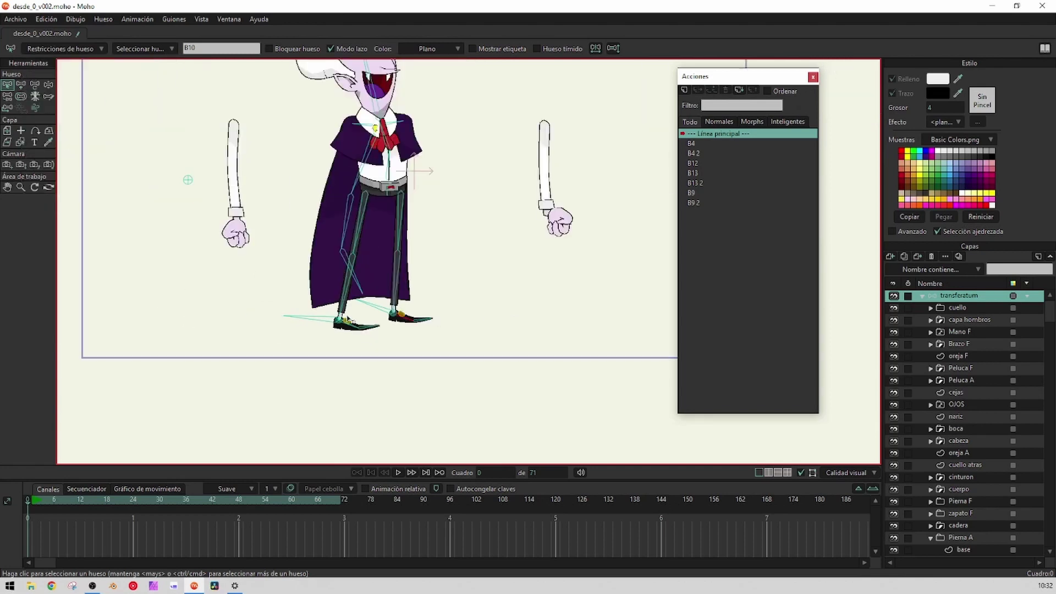
left_click(49, 86)
left_click_drag(187, 180, 194, 201)
left_click_drag(387, 312, 439, 305)
Select the chest bone B3 and create a smart bone action named B3 for it
left_click(7, 84)
scroll(223, 117, "down", 3)
scroll(286, 219, "up", 4)
scroll(286, 218, "down", 3)
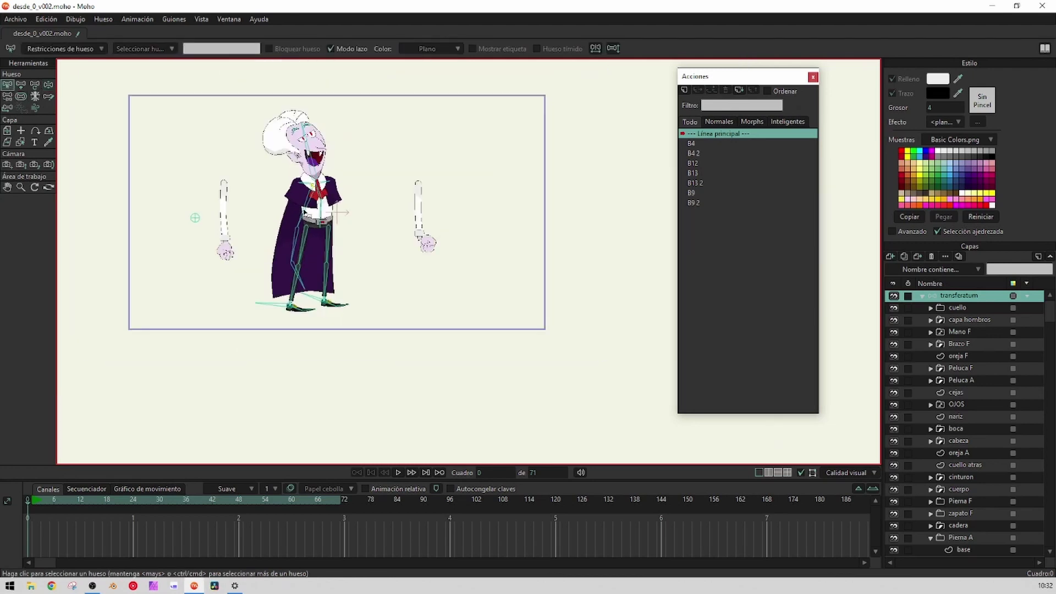
scroll(304, 212, "up", 5)
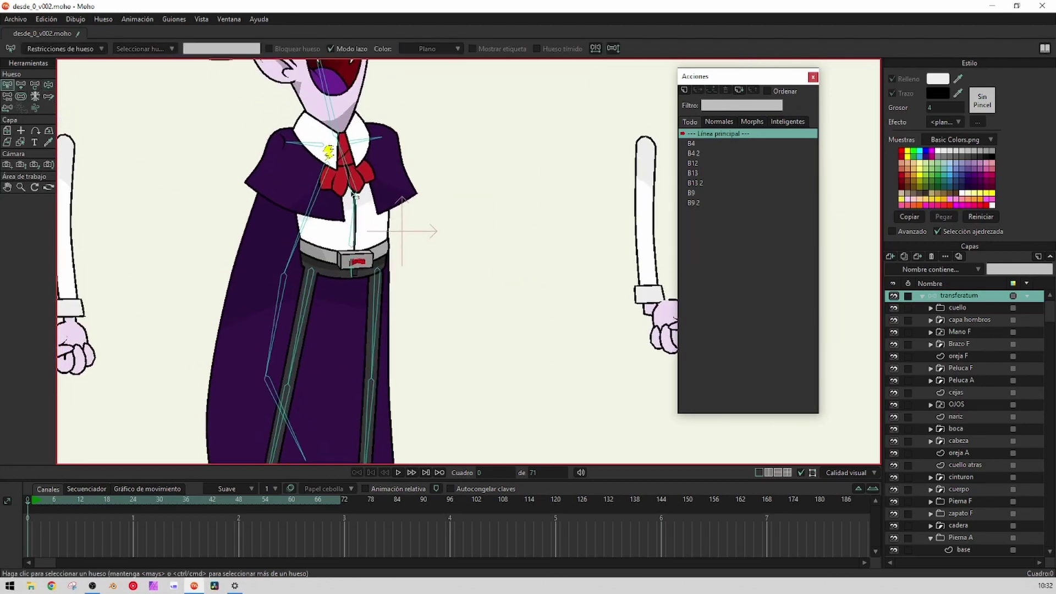
left_click(347, 167)
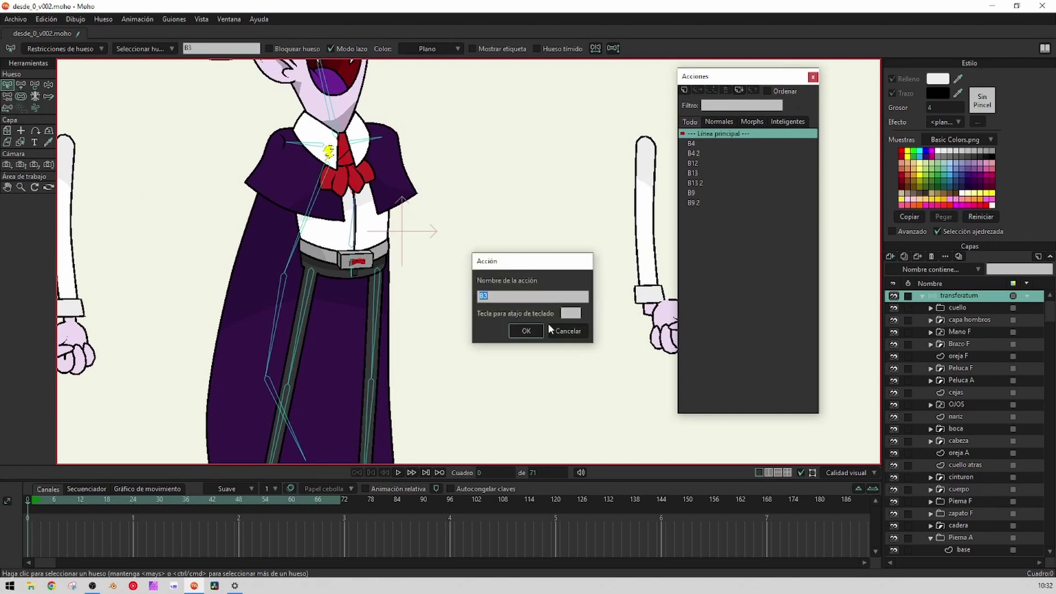
left_click(528, 328)
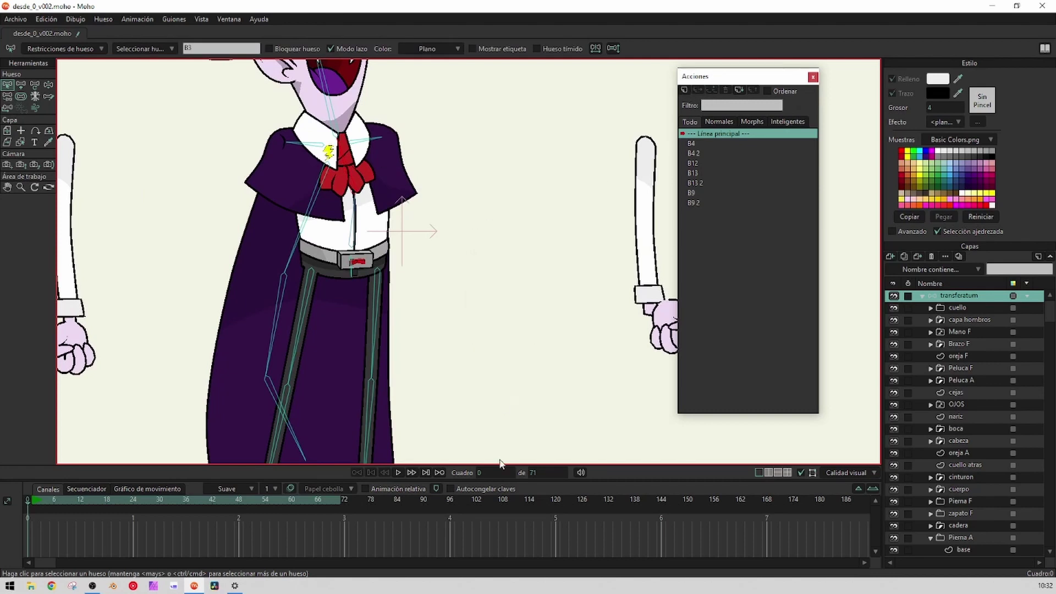
At frame 120 of the B3 action, rotate the chest bone forward to an angle of about -51 degrees with Transform Bone
left_click(556, 499)
left_click(22, 88)
scroll(345, 186, "up", 3)
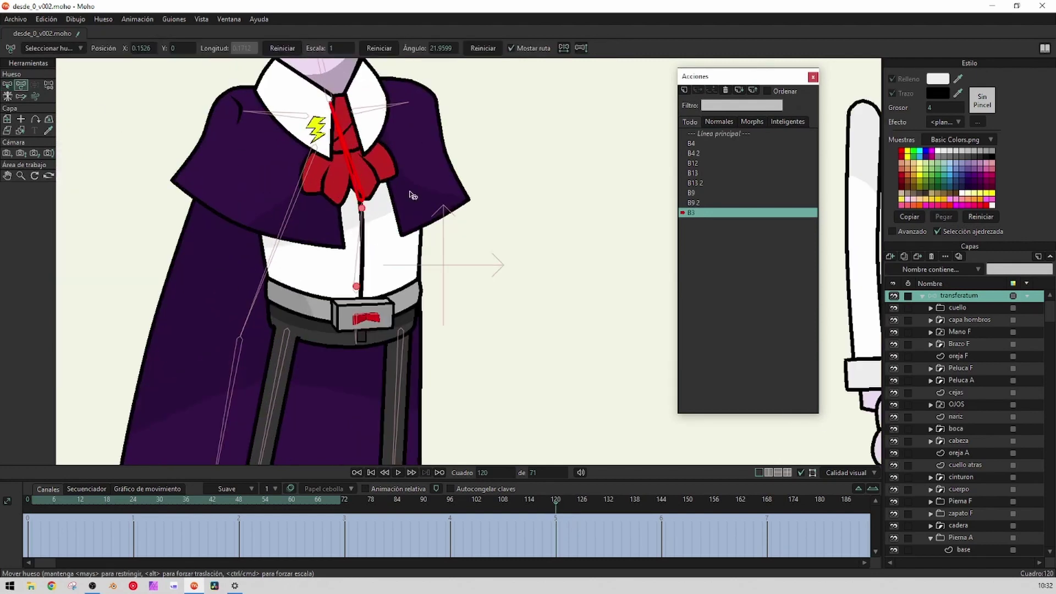
left_click_drag(344, 156, 403, 196)
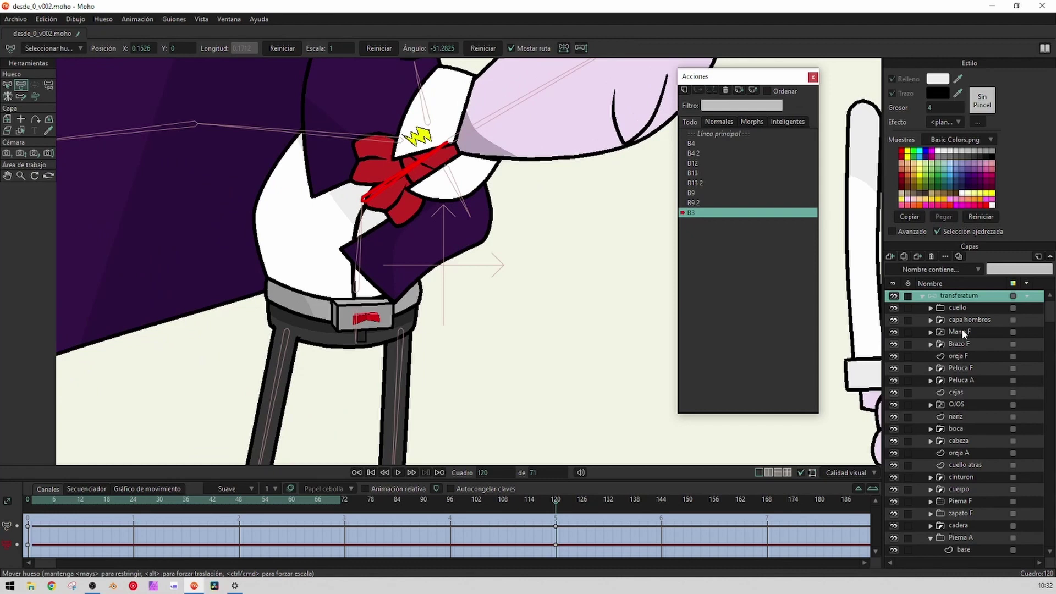
Hide the capa hombros layer and, at frame 120 of the B3 action, lower the front waist point of the cuerpo base shape to open the fold
left_click(895, 320)
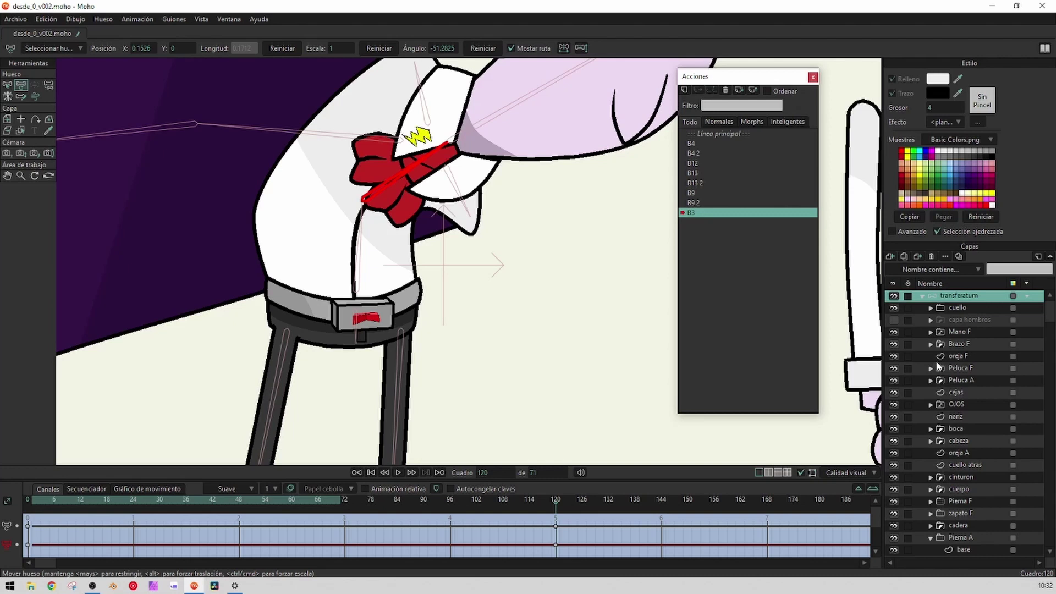
left_click(931, 489)
left_click(964, 514)
key("t")
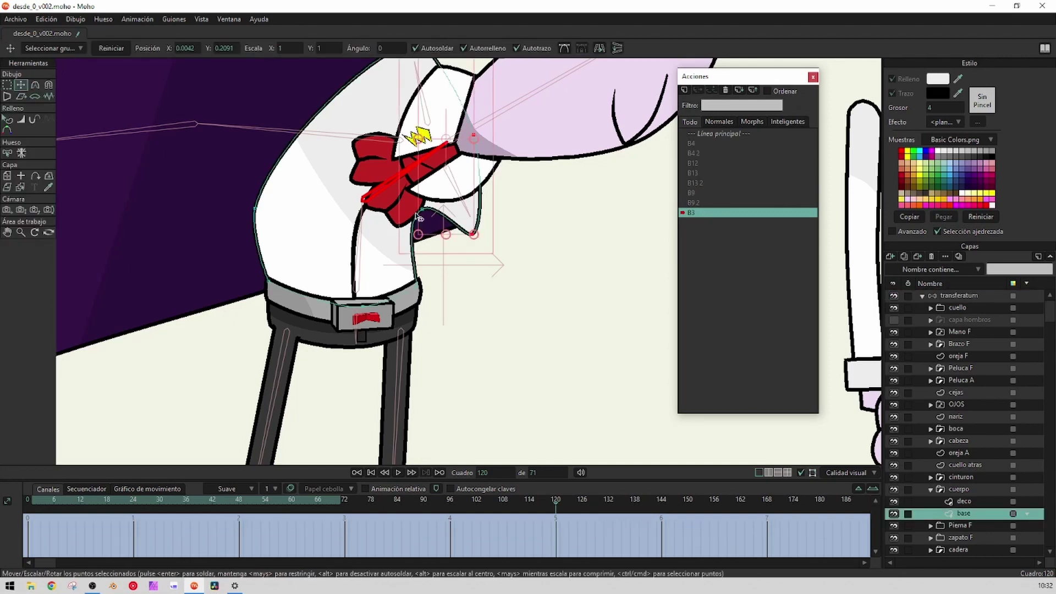
left_click_drag(427, 215, 431, 244)
scroll(419, 263, "down", 5)
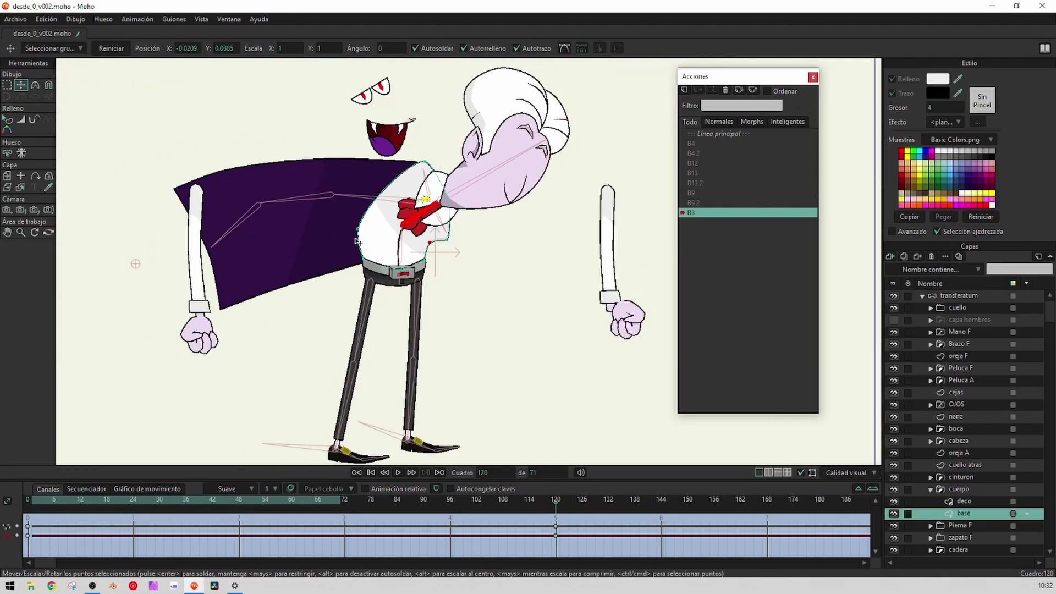
Reposition the back contour points of the torso base shape, adjust their curvature to about 0.30, and scrub the action through frame 120
scroll(362, 233, "up", 3)
left_click_drag(366, 230, 384, 191)
key("c")
left_click_drag(398, 155, 408, 126)
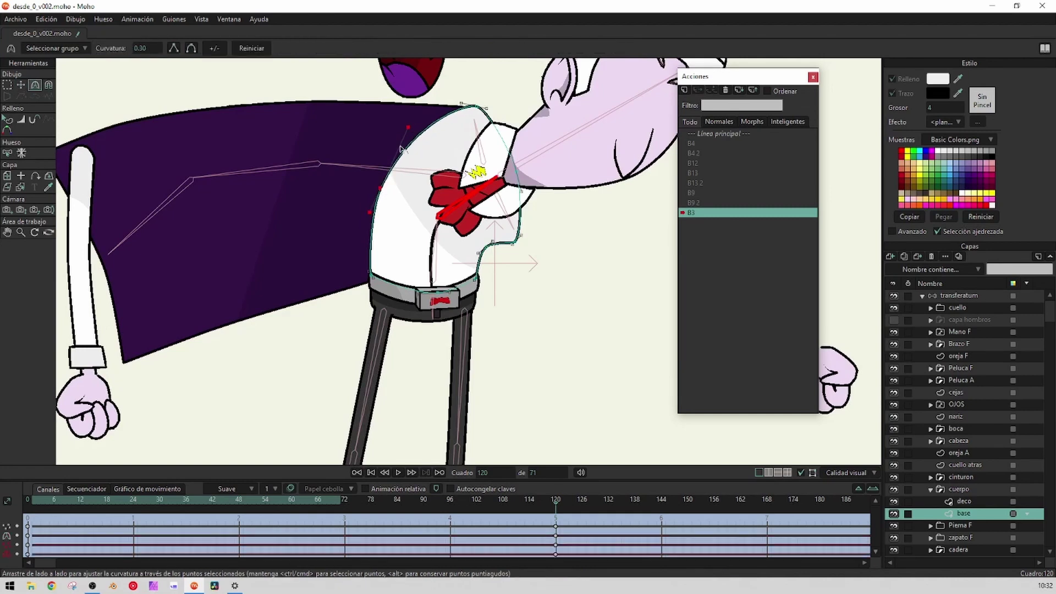
scroll(397, 187, "down", 5)
left_click_drag(35, 507, 556, 564)
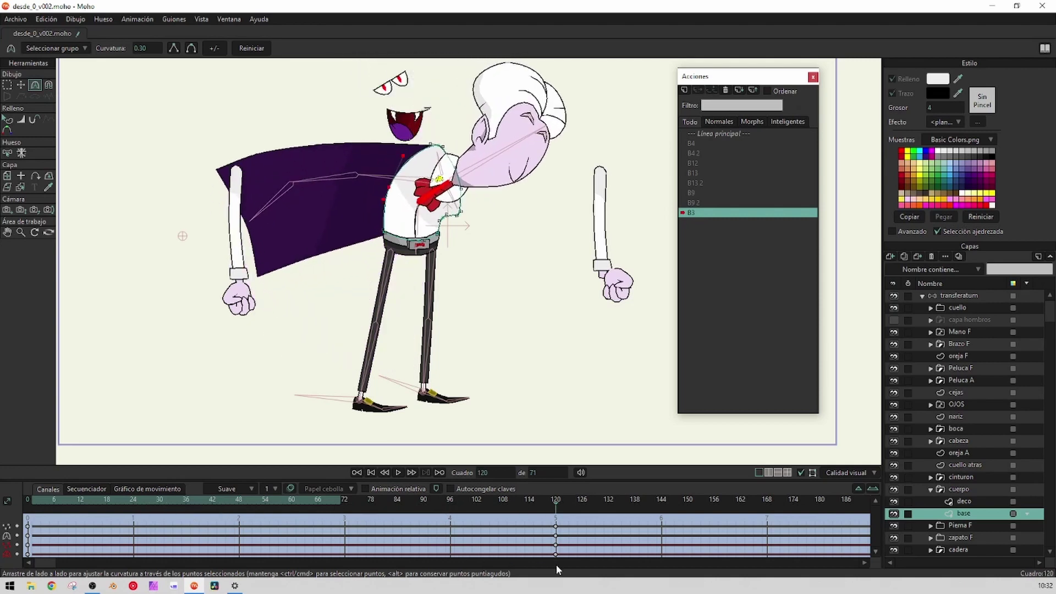
Return the character's bone layer to the main timeline and create a second smart bone action, B3 2, for the chest bone
left_click(962, 297)
left_click(722, 135)
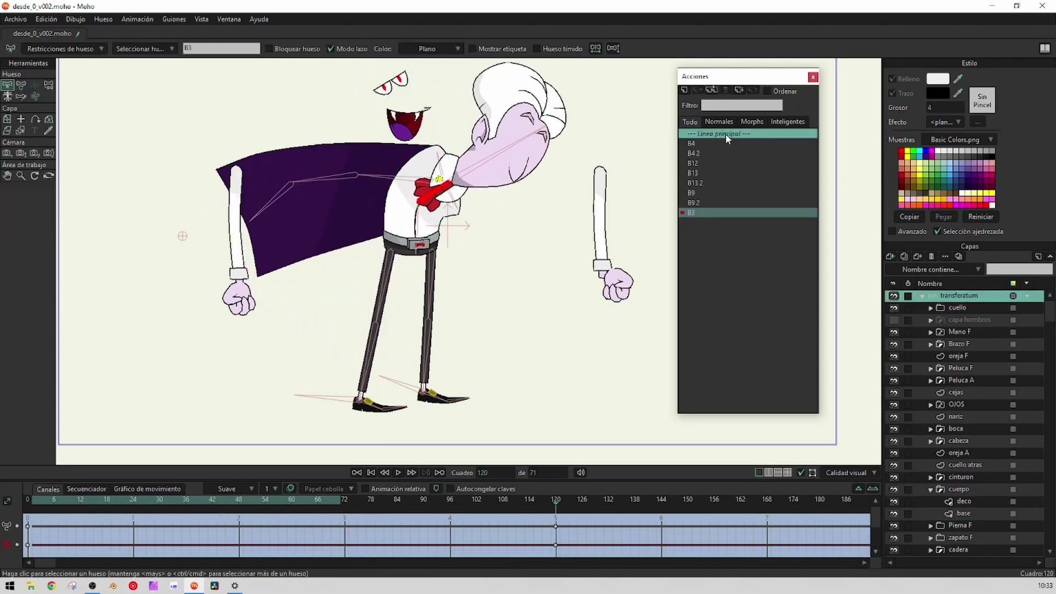
double_click(725, 134)
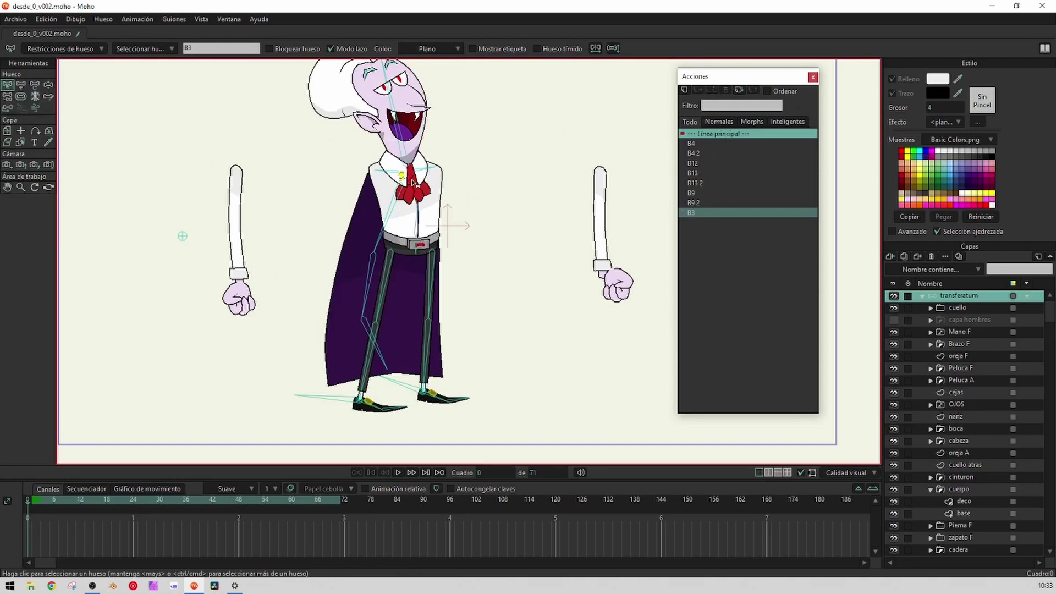
left_click(684, 91)
left_click(525, 331)
At frame 120 of the B3 2 action, rotate the chest bone backward in the opposite direction with Transform Bone
left_click(557, 500)
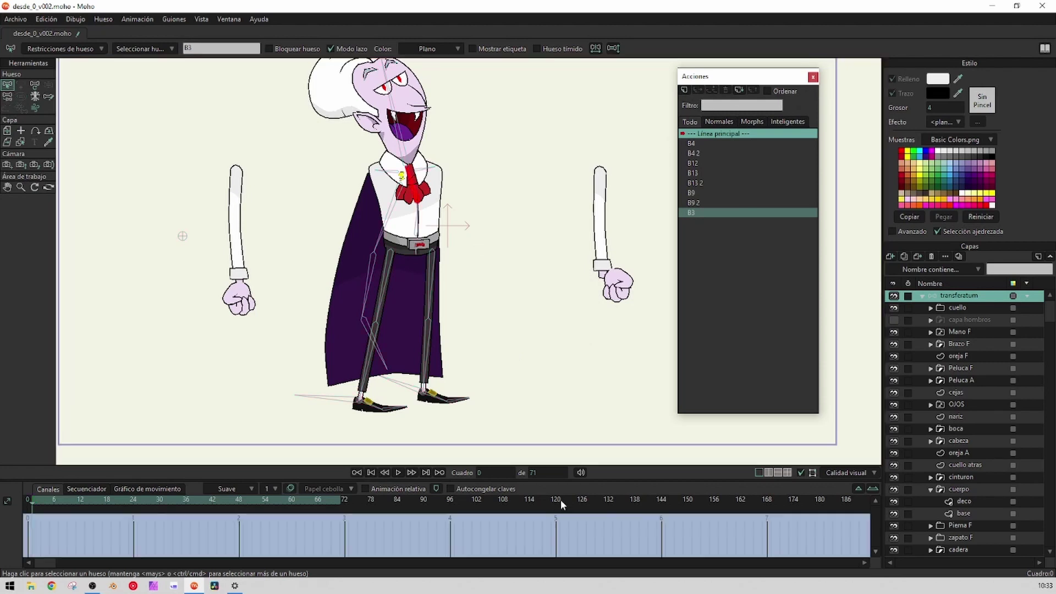
left_click(20, 85)
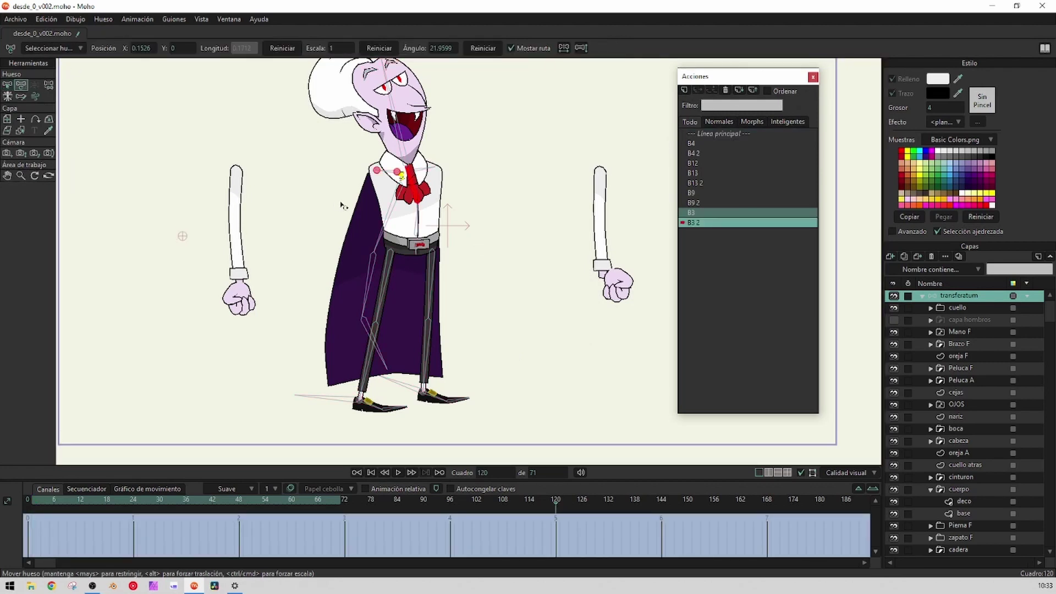
scroll(341, 202, "up", 3)
left_click_drag(467, 172, 404, 225)
Move the contour points on both sides of the cuerpo base shape to correct the torso bend at frame 120 of B3 2
left_click(964, 513)
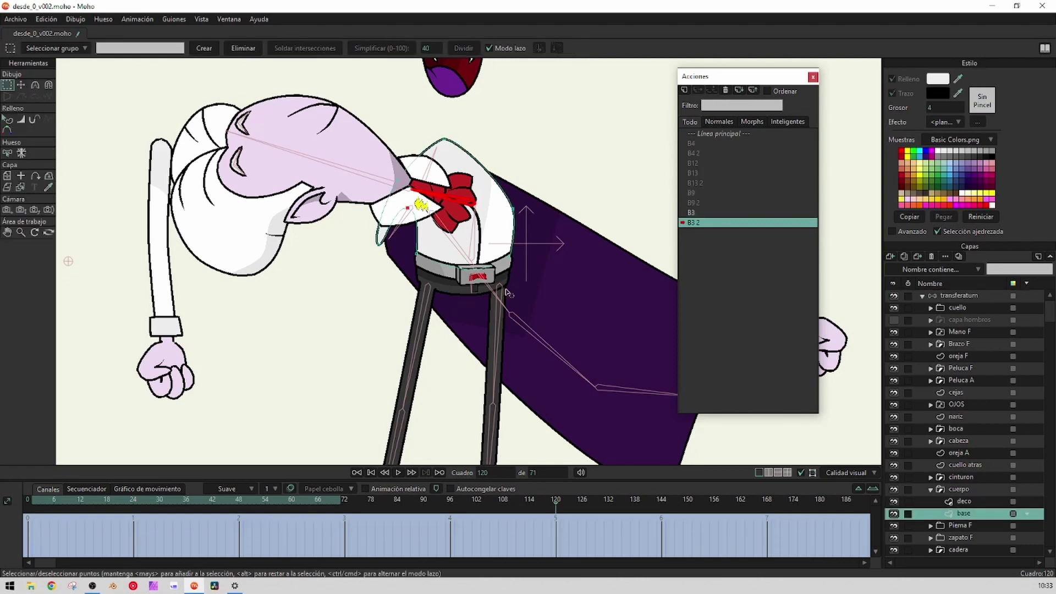
scroll(441, 251, "up", 3)
left_click_drag(388, 181, 391, 240)
left_click_drag(567, 181, 556, 143)
scroll(480, 198, "down", 4)
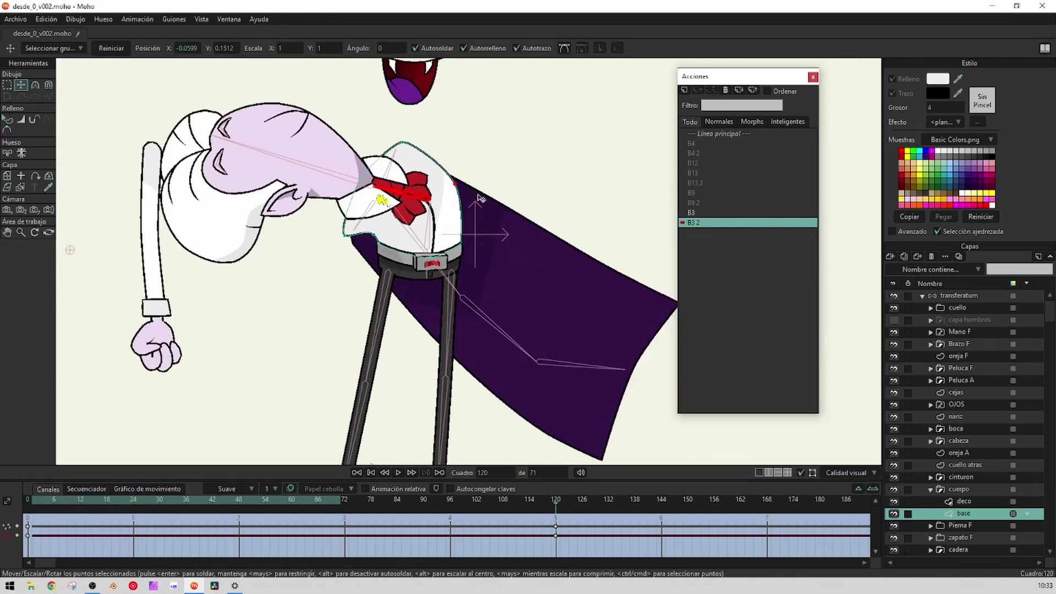
Return to the main timeline and test the torso bend by swinging the chest bone with Manipulate Bones
left_click(956, 296)
left_click(717, 134)
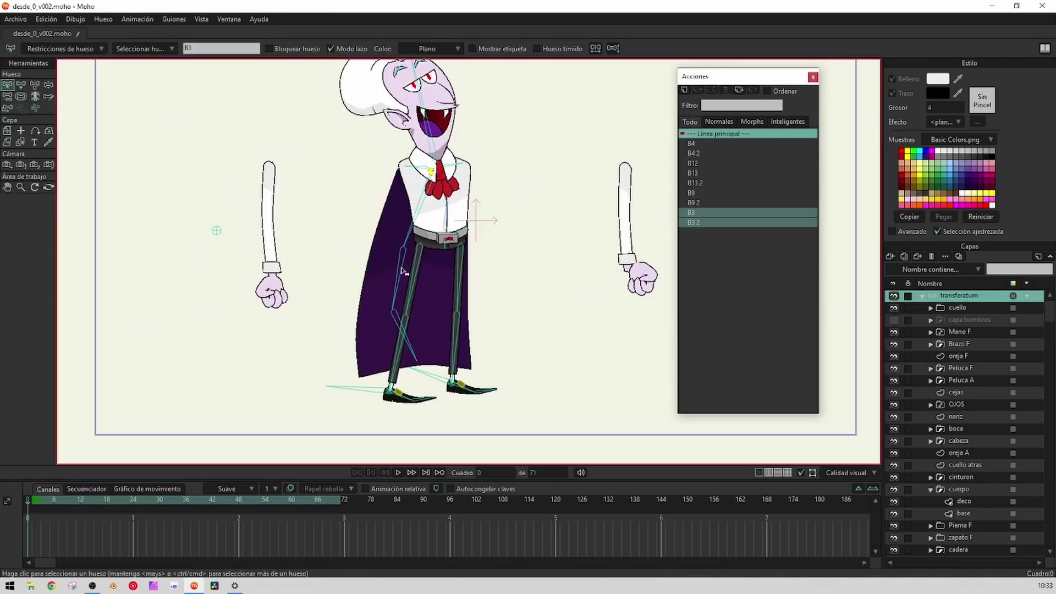
left_click(49, 84)
scroll(471, 181, "up", 2)
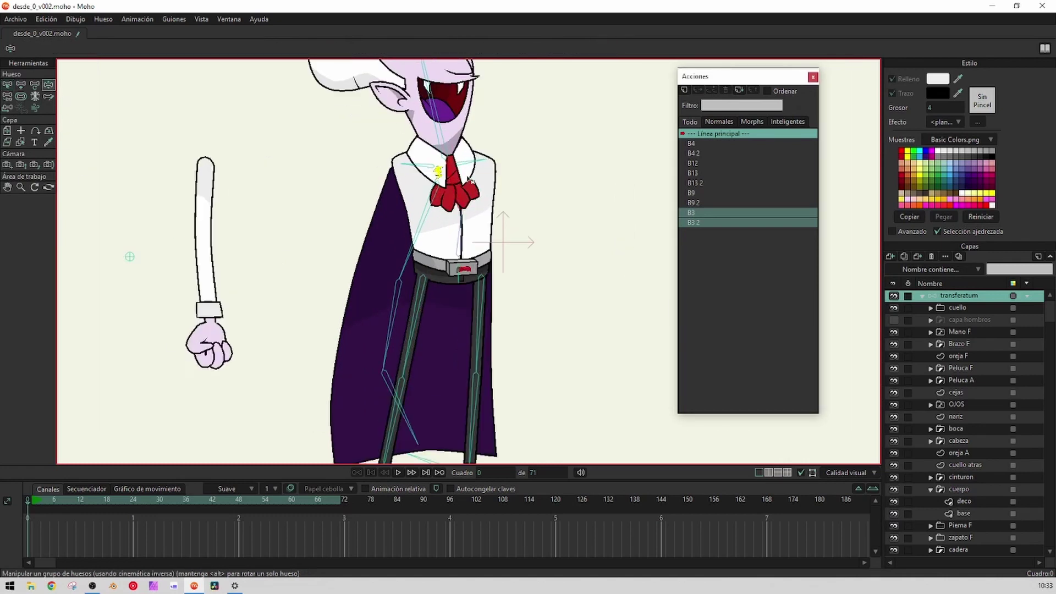
left_click_drag(452, 180, 424, 187)
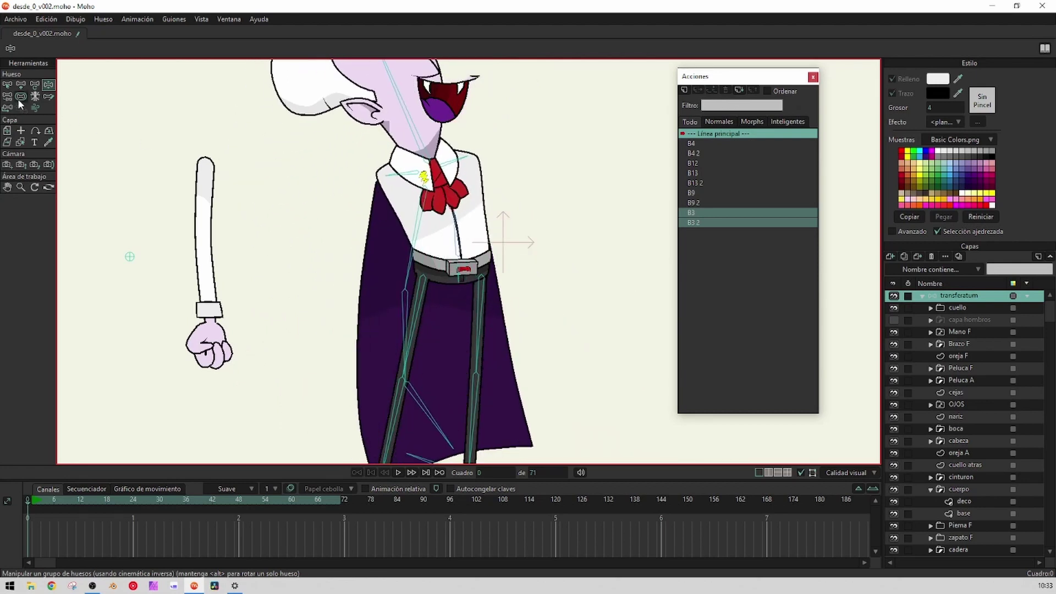
Open the B3 action at frame 120 and select the deco layer inside cuerpo for editing
left_click(7, 85)
left_click(978, 501)
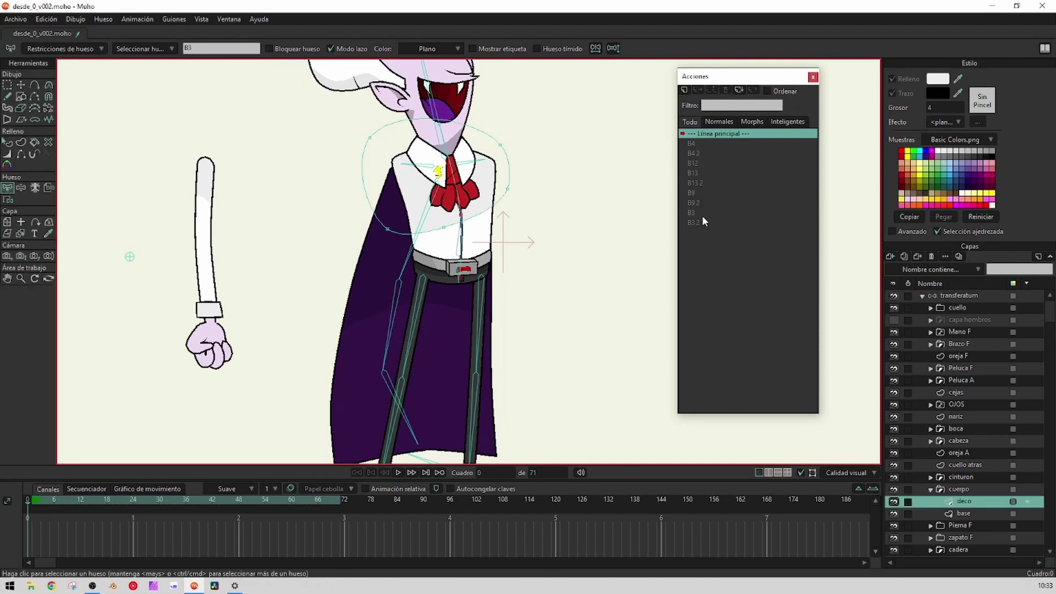
left_click(960, 296)
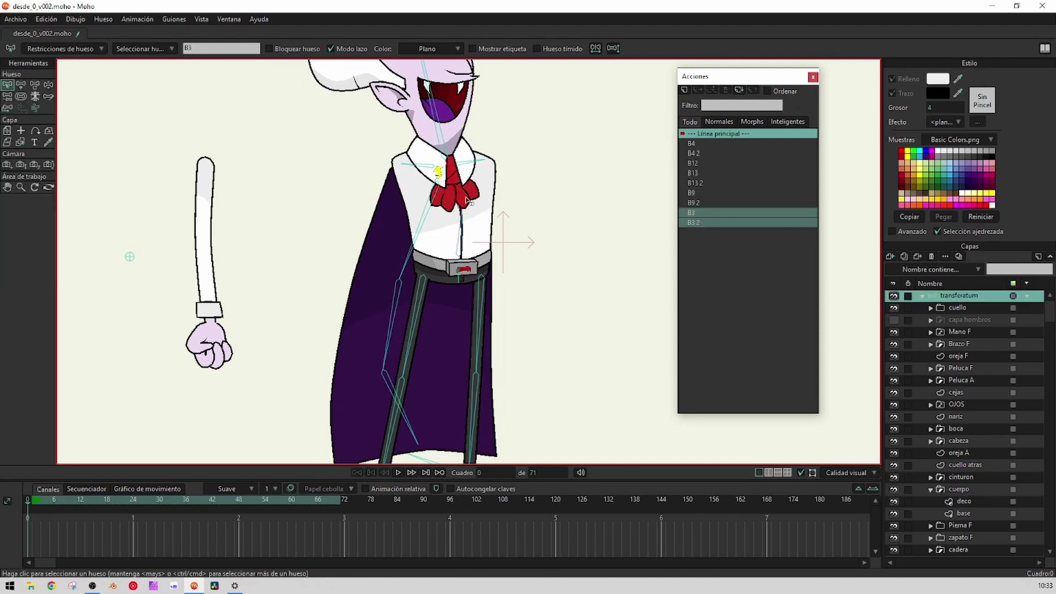
double_click(700, 212)
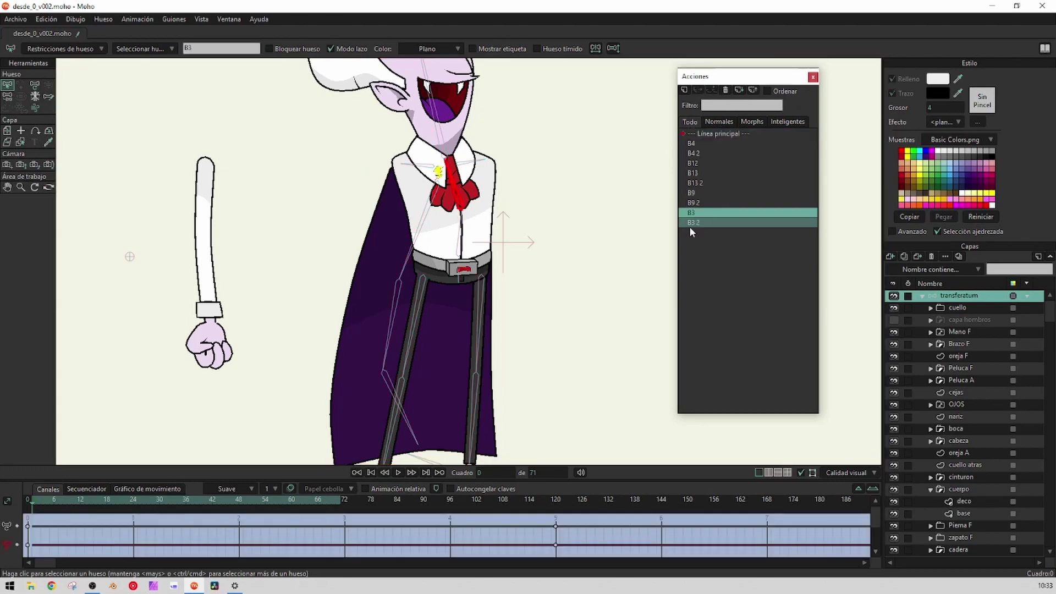
left_click(555, 500)
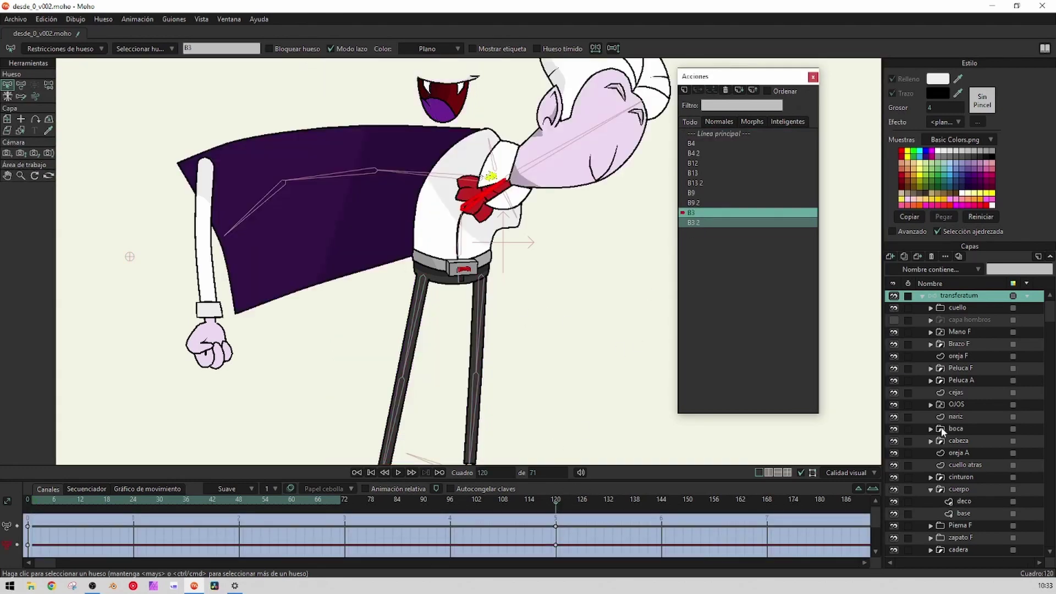
left_click(973, 497)
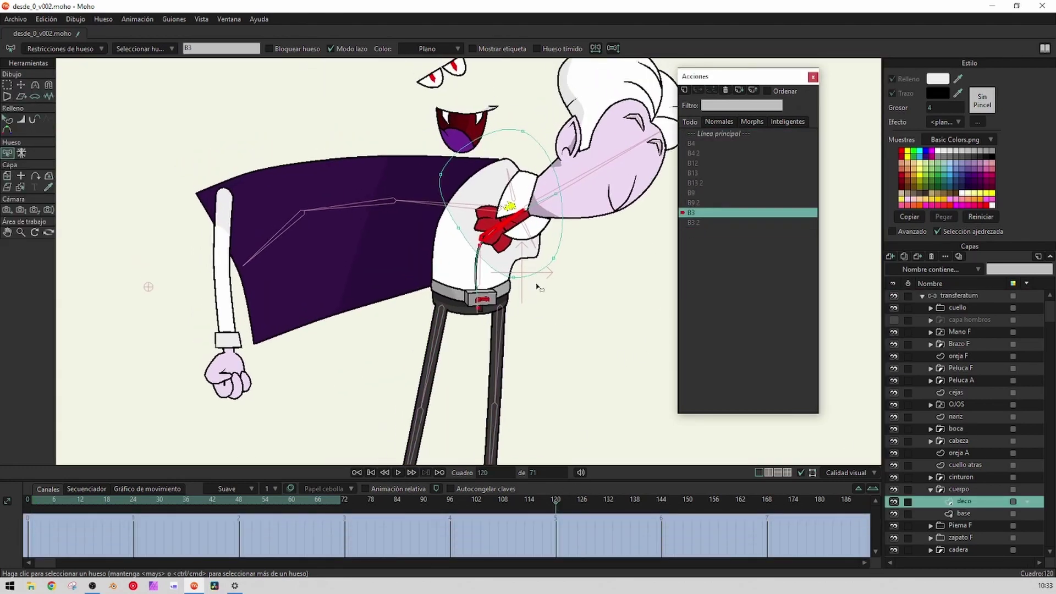
Try to move the lower shading points of the deco layer together at frame 120 of the B3 action
key("g")
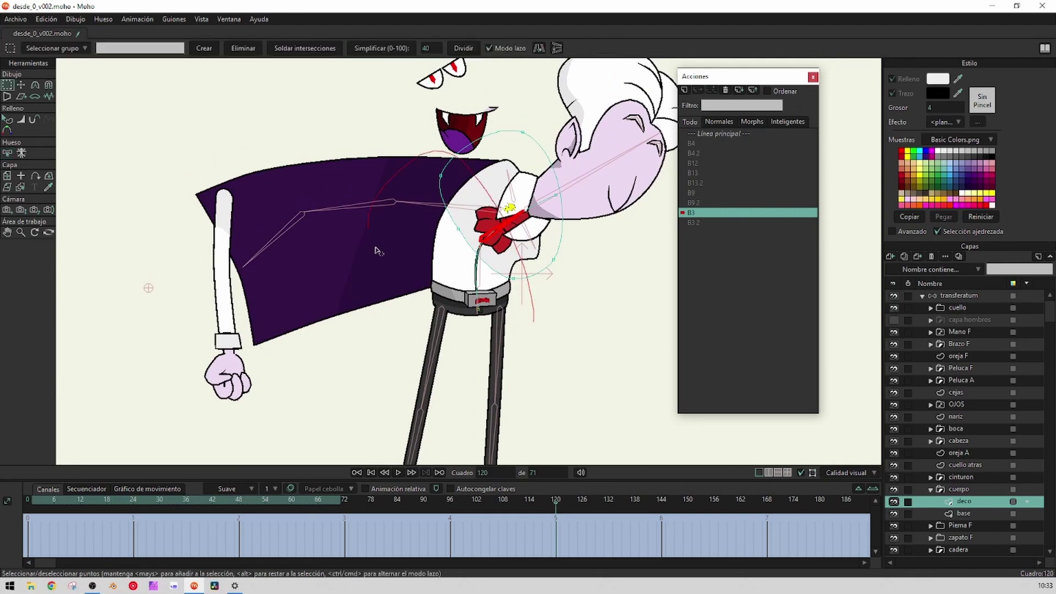
scroll(519, 318, "up", 2)
left_click_drag(28, 500, 556, 591)
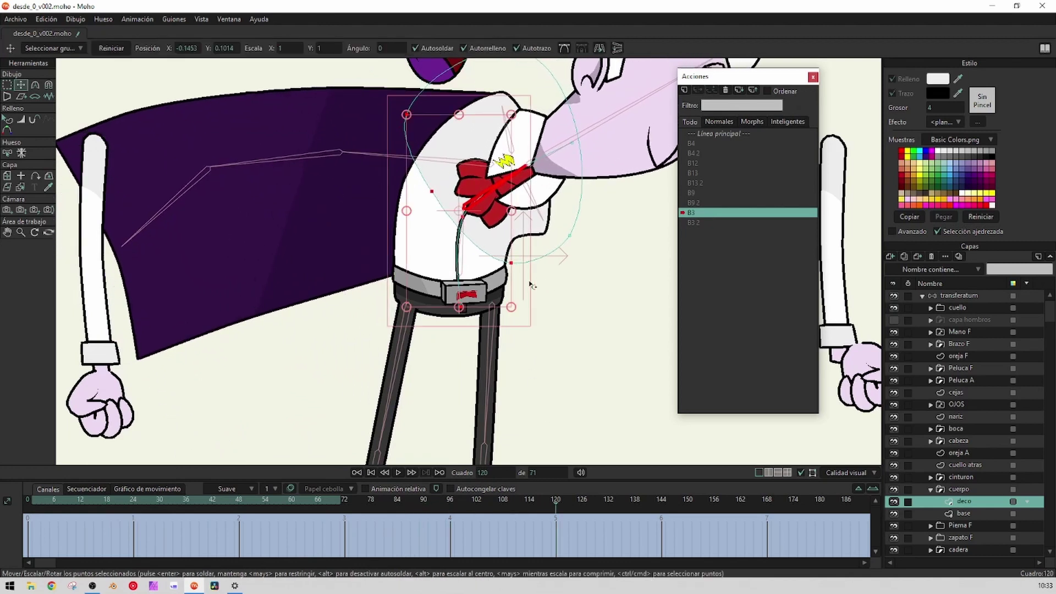
key("t")
key("ctrl+a")
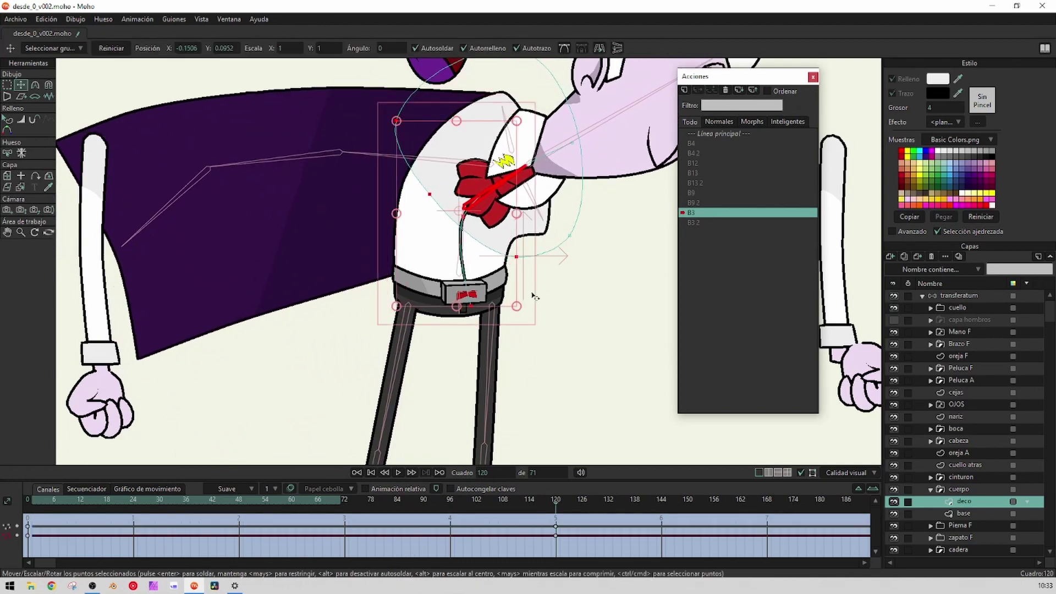
left_click_drag(532, 296, 493, 259)
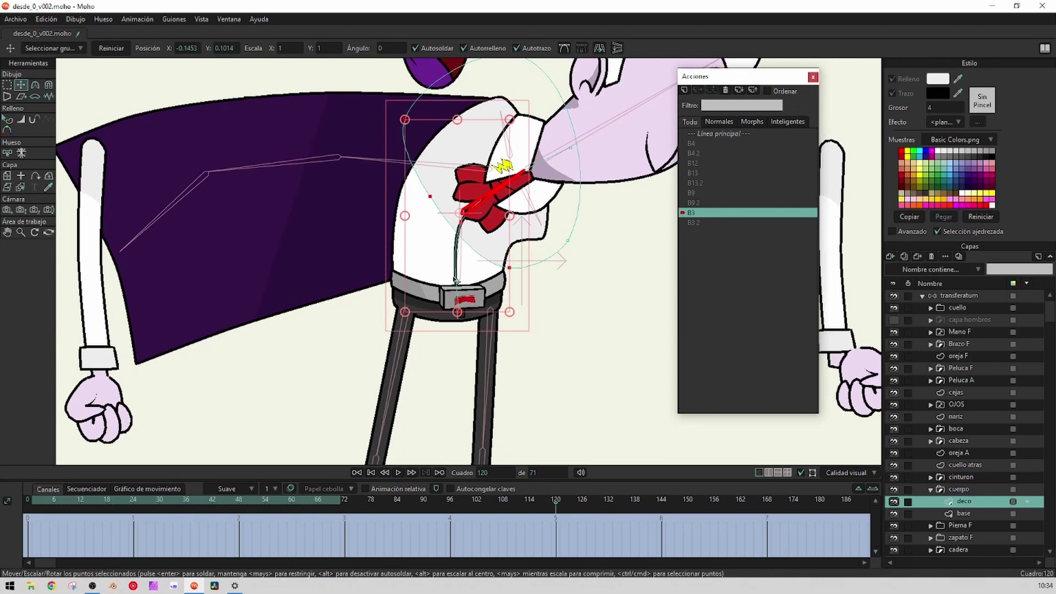
Move the lower points of the deco shading and the shirt line's upper point individually to follow the forward bend, then scrub the B3 action
scroll(456, 281, "up", 3)
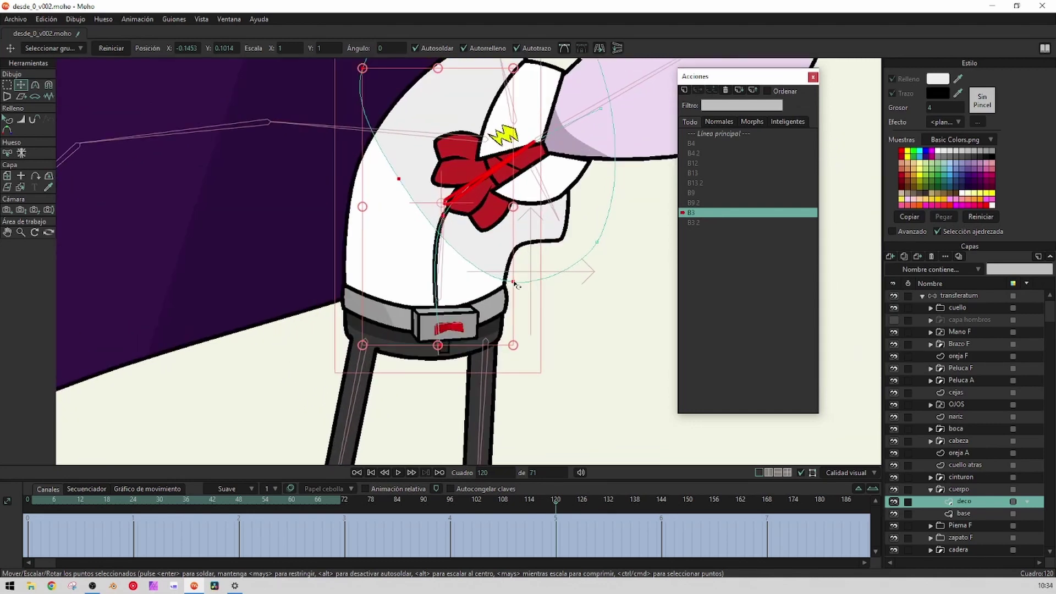
left_click_drag(514, 283, 544, 264)
left_click_drag(407, 180, 424, 191)
left_click_drag(545, 269, 563, 254)
scroll(458, 231, "up", 2)
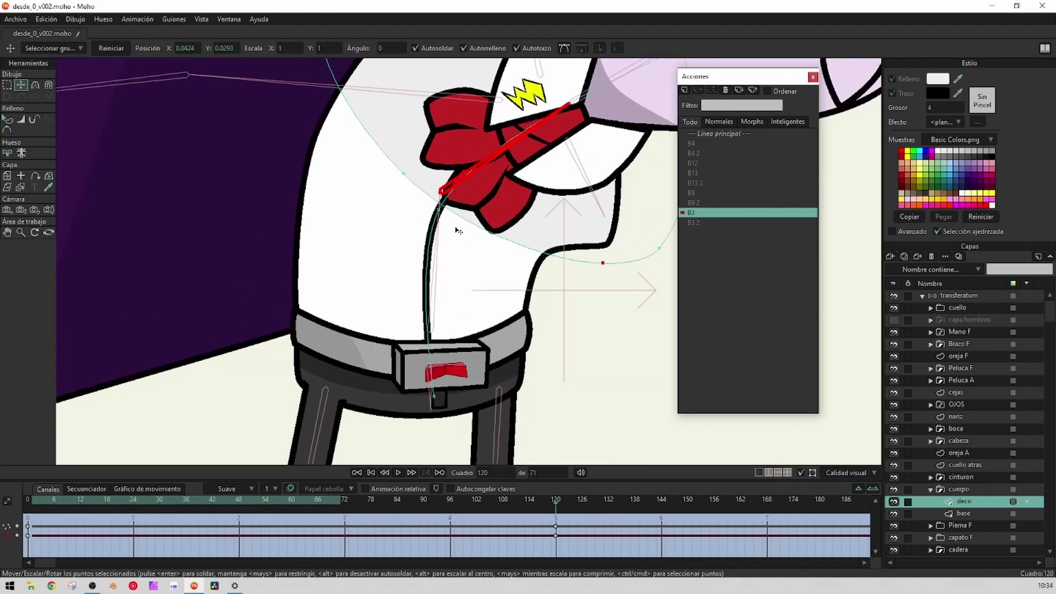
left_click_drag(440, 210, 447, 211)
scroll(450, 213, "down", 5)
left_click_drag(36, 499, 559, 573)
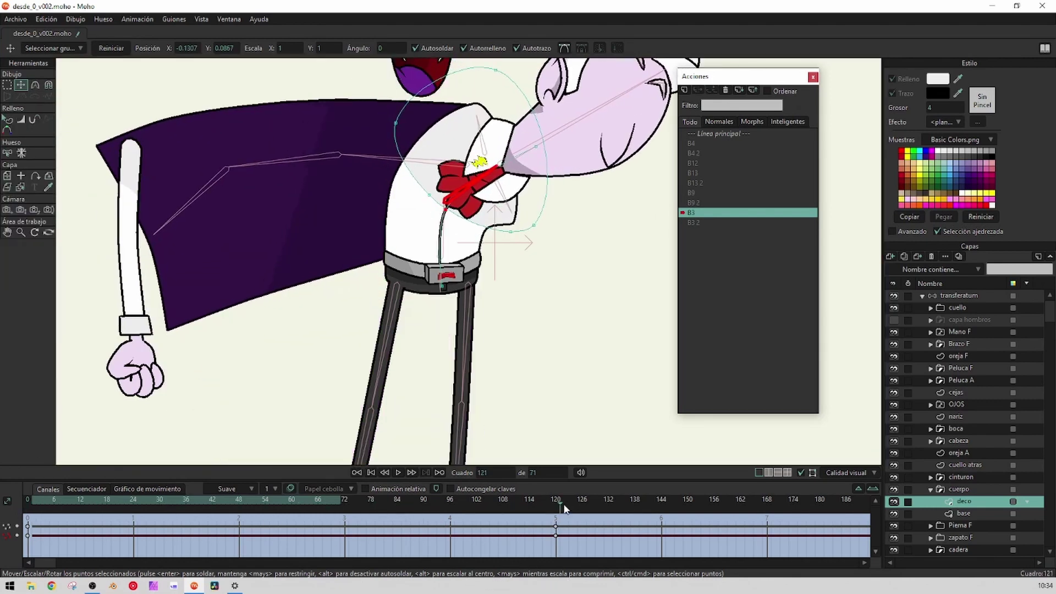
At frame 120 of the B3 2 action, move the deco shading's lower points to follow the backward bend and scrub the action
left_click(699, 221)
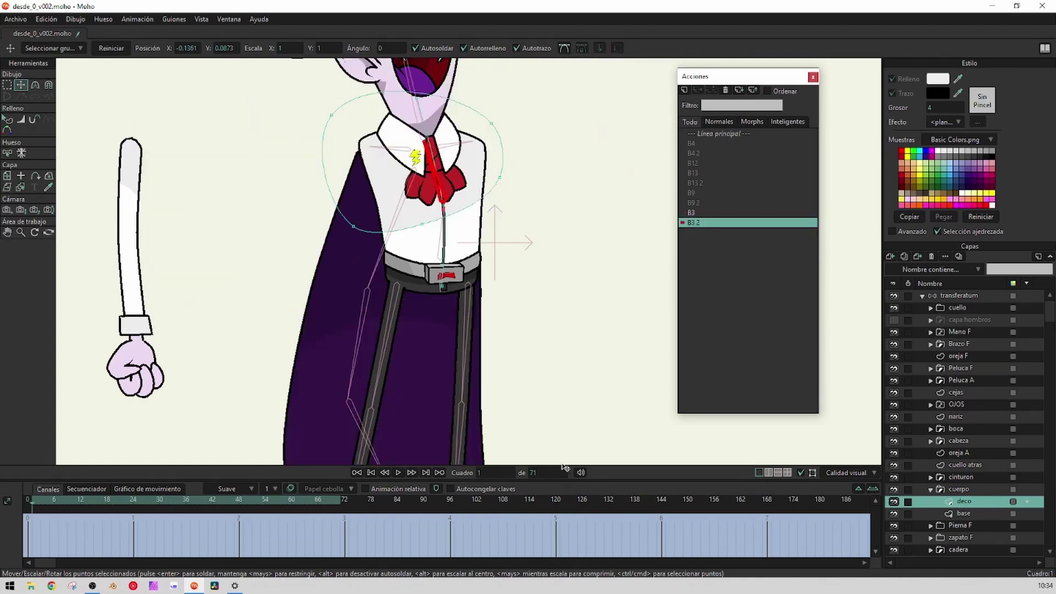
left_click(556, 502)
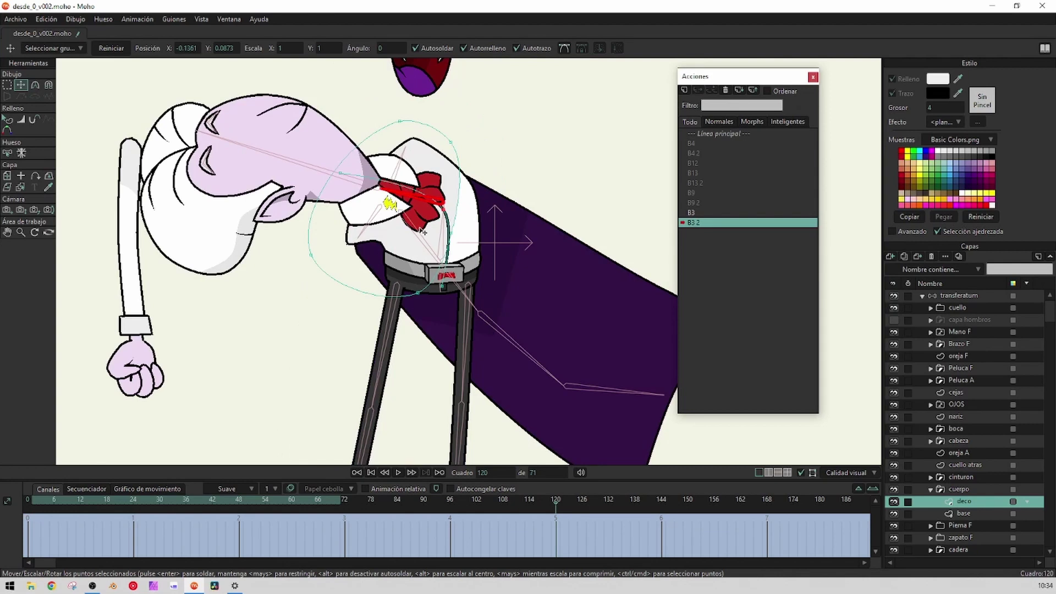
scroll(427, 336, "up", 2)
left_click_drag(417, 322, 341, 268)
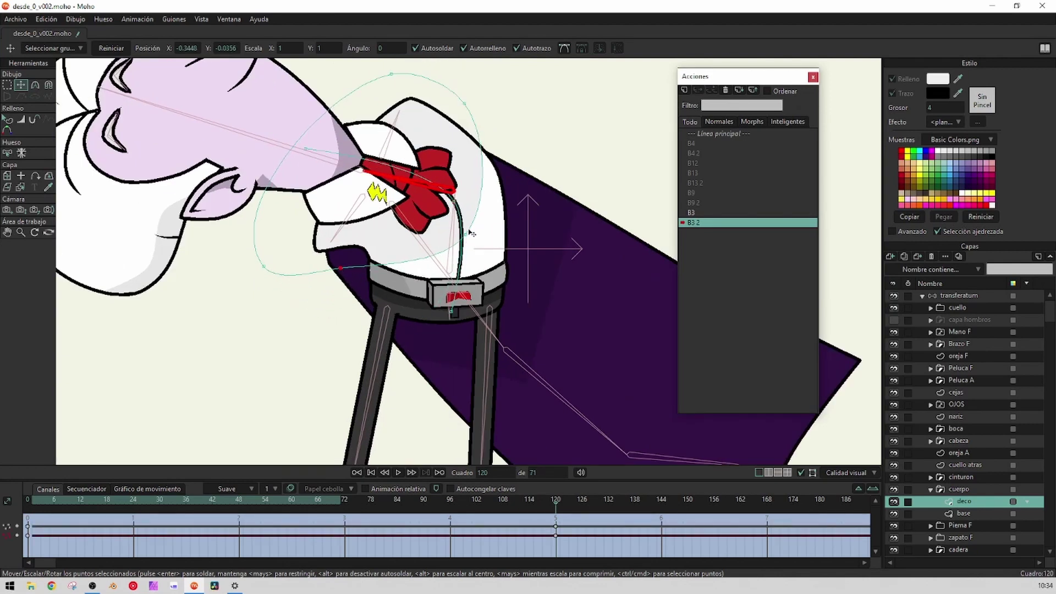
left_click_drag(472, 233, 461, 221)
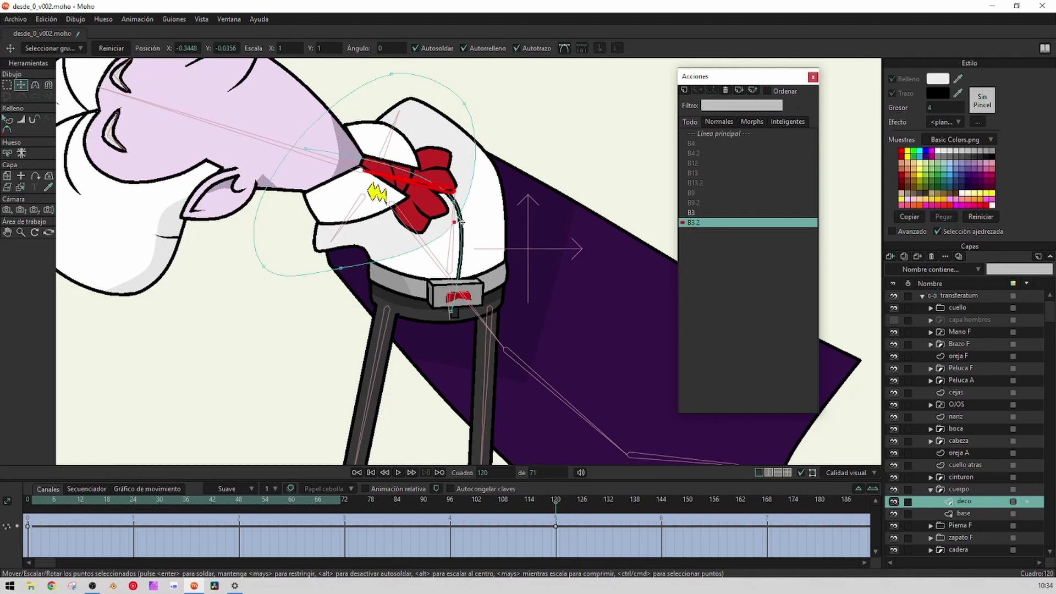
left_click_drag(48, 499, 553, 556)
Return the character's bone layer to the main timeline, save the project, and look over the whole vampire
left_click(951, 295)
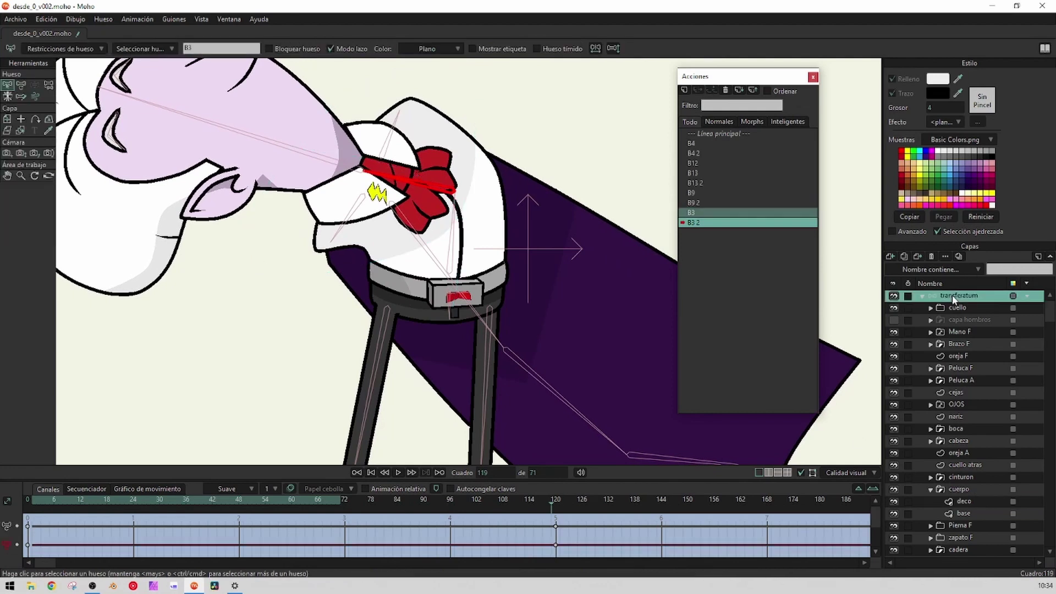
left_click(718, 133)
left_click_drag(530, 182, 522, 184)
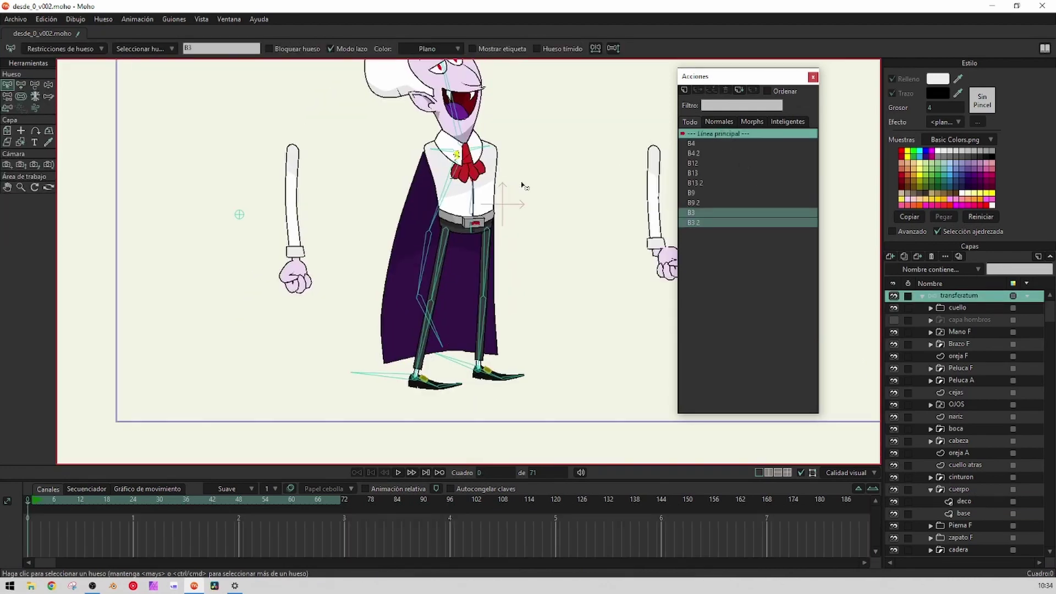
scroll(520, 187, "down", 2)
scroll(517, 190, "up", 8)
scroll(500, 236, "down", 9)
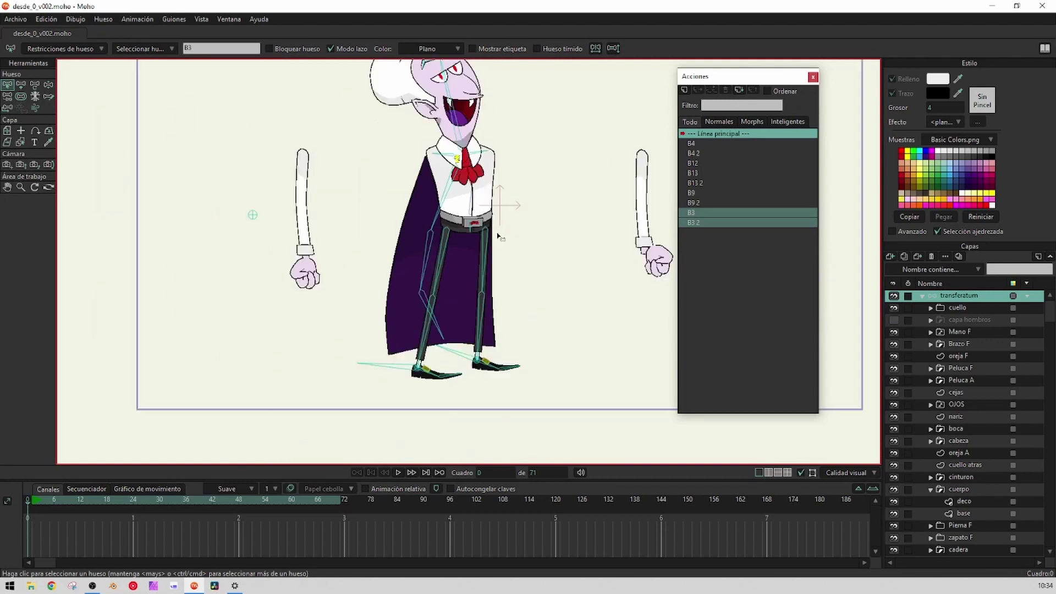
scroll(498, 240, "up", 2)
scroll(504, 236, "down", 4)
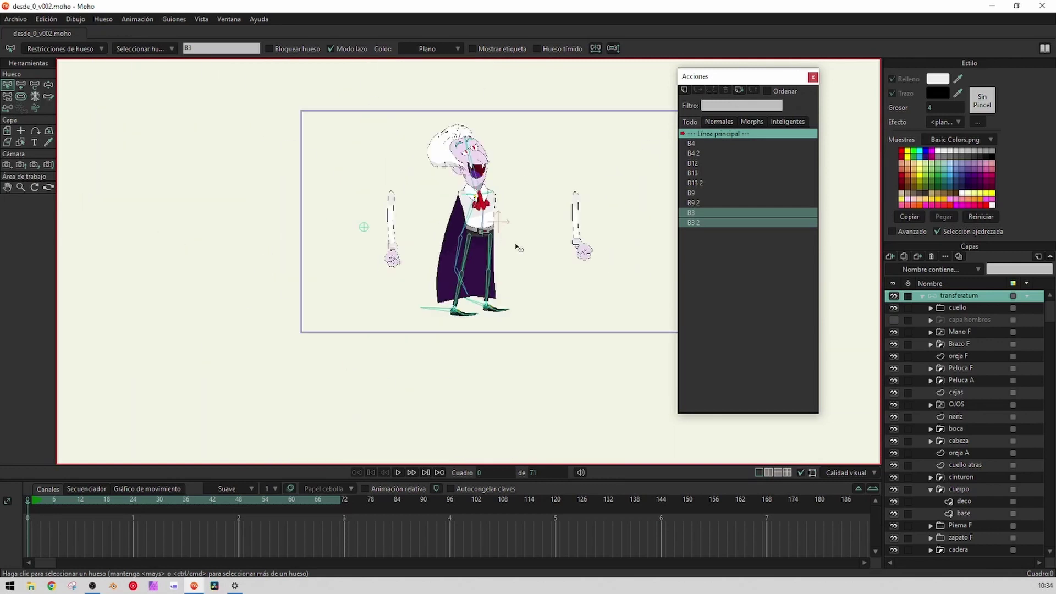
scroll(387, 225, "up", 4)
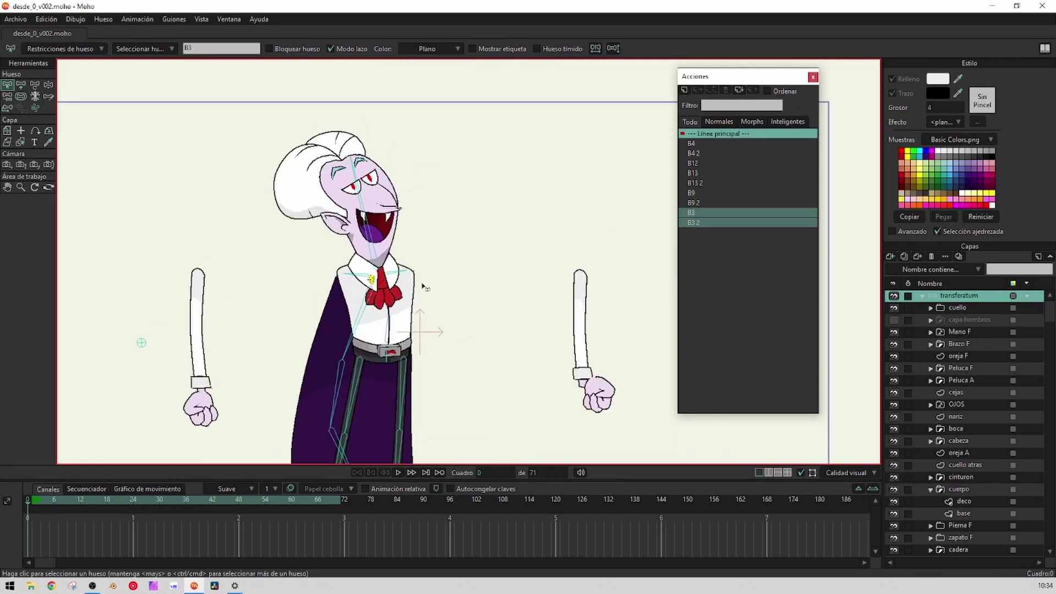
Collapse the character's bone layer and test the rig by pulling the torso, foot and cape bones
scroll(386, 224, "down", 2)
scroll(387, 224, "up", 3)
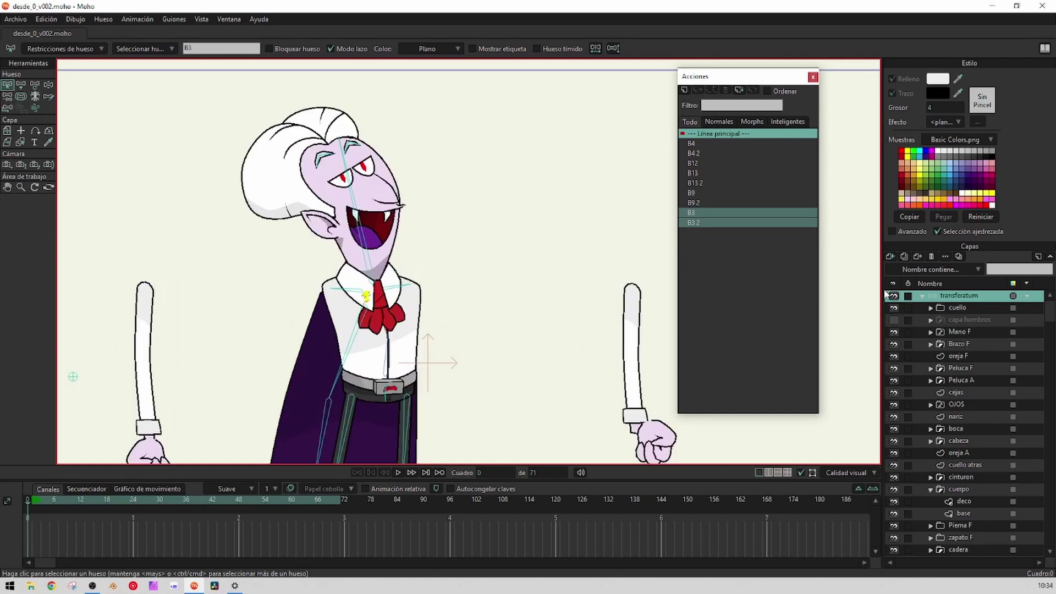
left_click(925, 296)
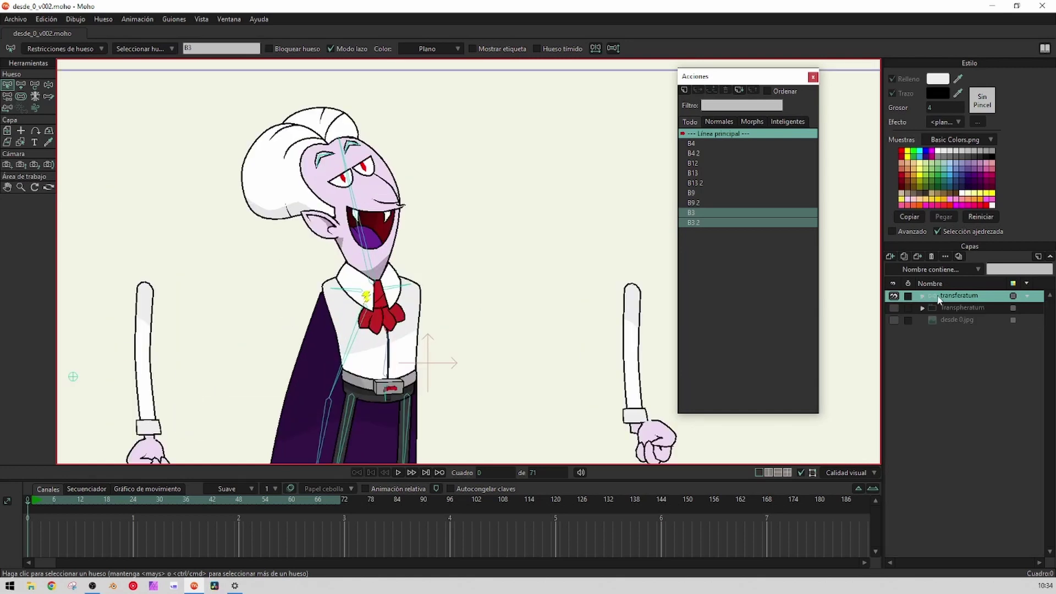
scroll(514, 206, "down", 3)
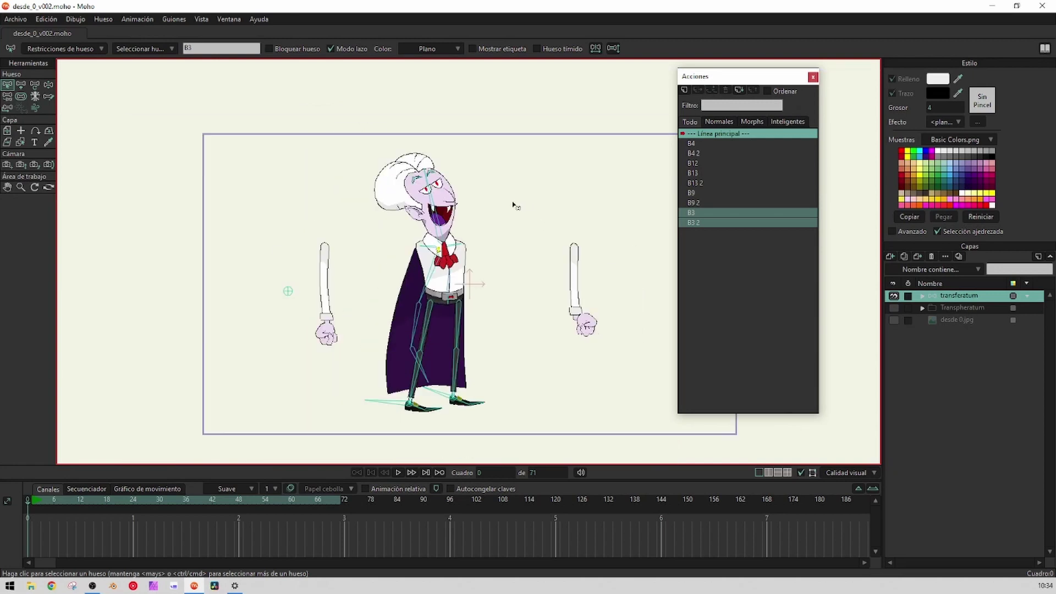
left_click(48, 85)
scroll(345, 214, "up", 3)
left_click_drag(505, 224, 525, 211)
left_click_drag(541, 304, 429, 239)
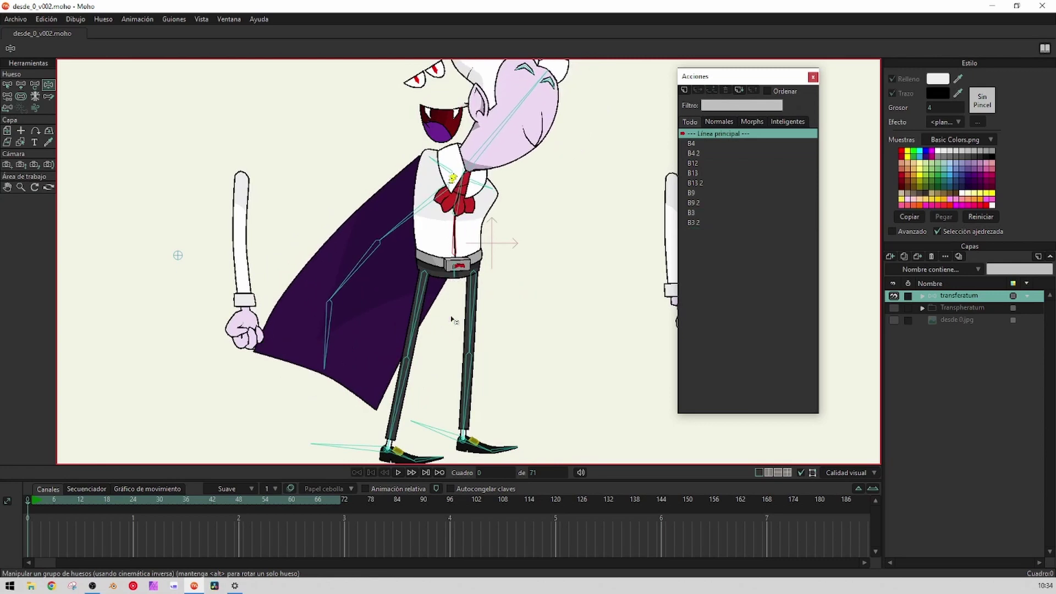
left_click_drag(456, 435, 454, 370)
left_click_drag(379, 433, 381, 384)
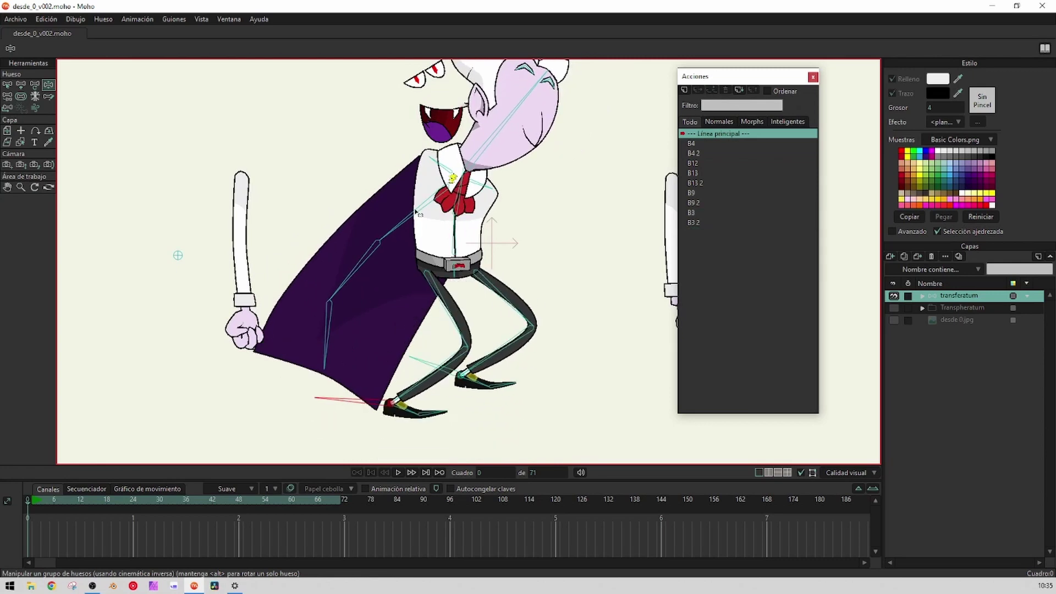
left_click_drag(415, 211, 237, 215)
left_click_drag(396, 219, 358, 188)
left_click(6, 86)
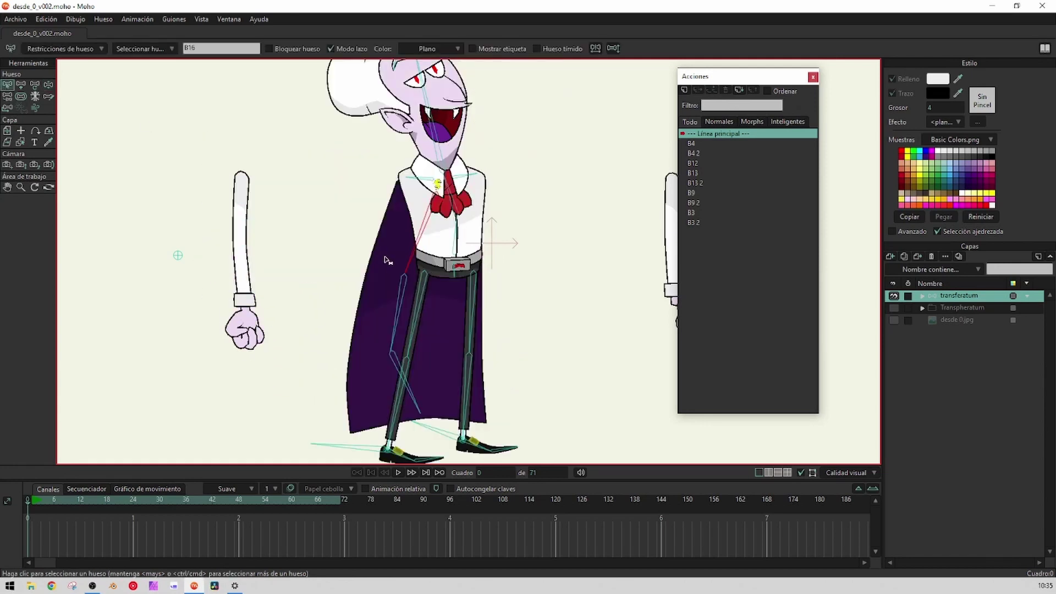
Collapse the cuerpo and Pierna A groups, expand cape espalda and select its base layer to inspect the cape's points
left_click(924, 297)
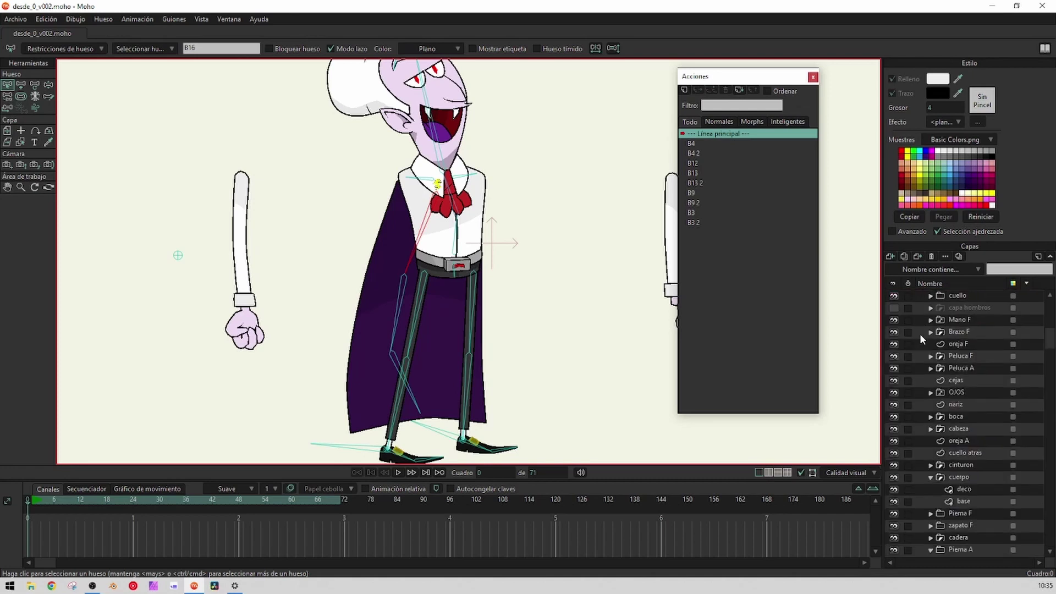
scroll(920, 334, "down", 1)
scroll(941, 407, "down", 3)
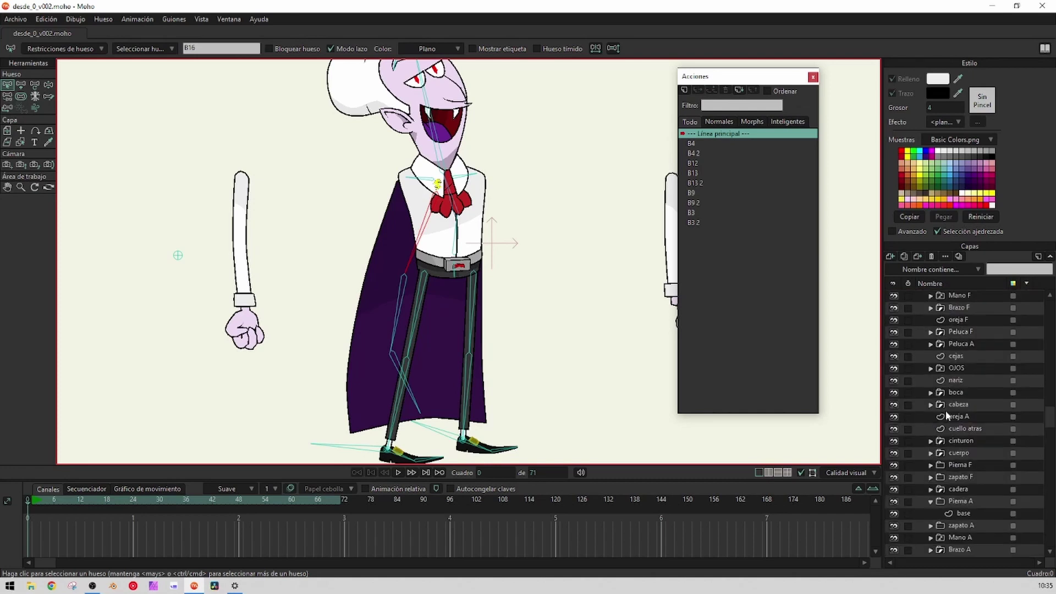
left_click(931, 477)
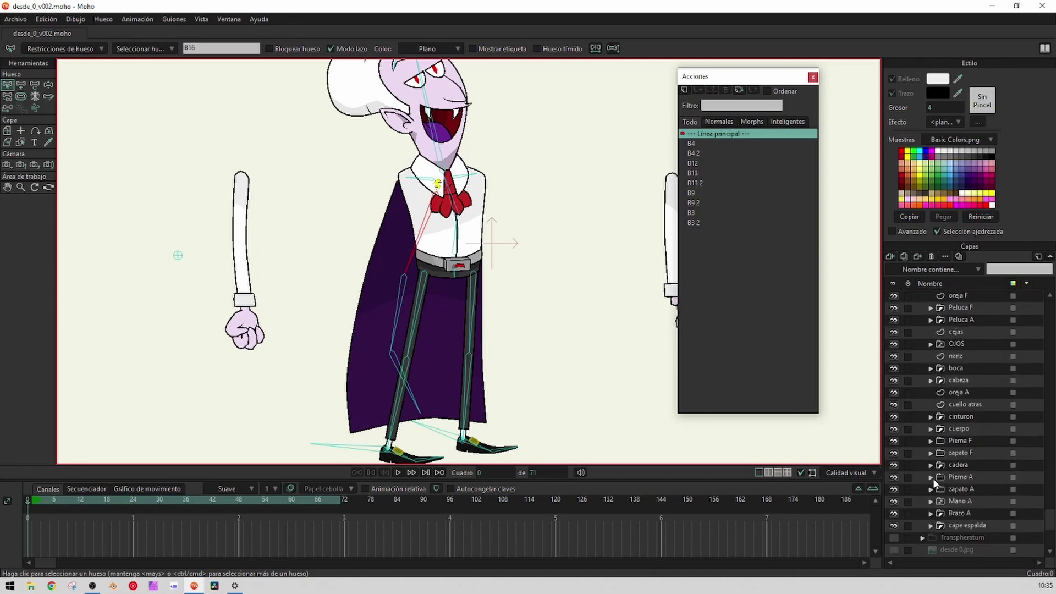
left_click(931, 526)
scroll(946, 522, "down", 2)
left_click(964, 519)
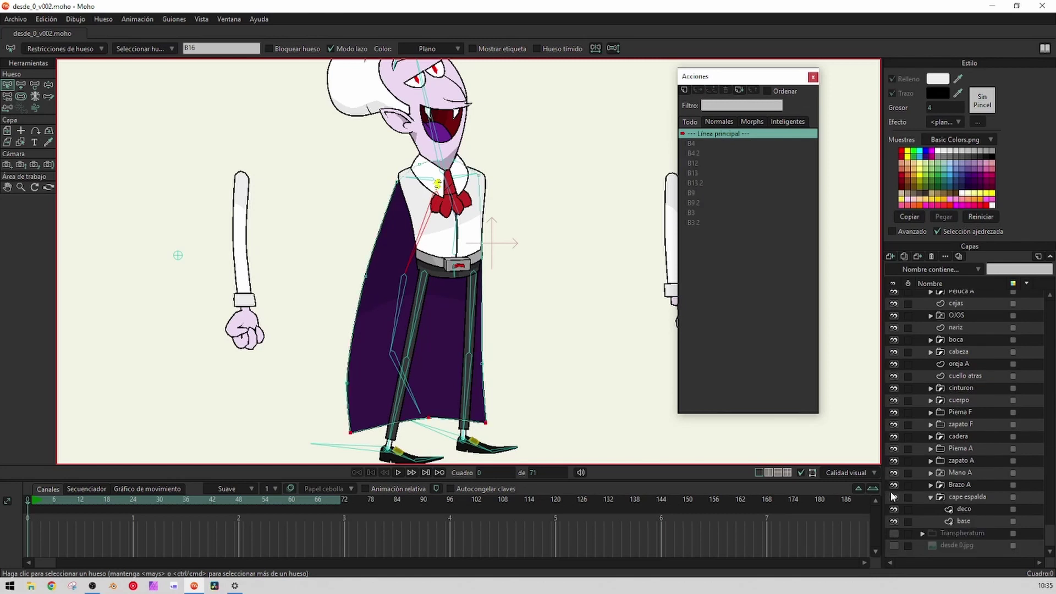
left_click_drag(500, 362, 481, 321)
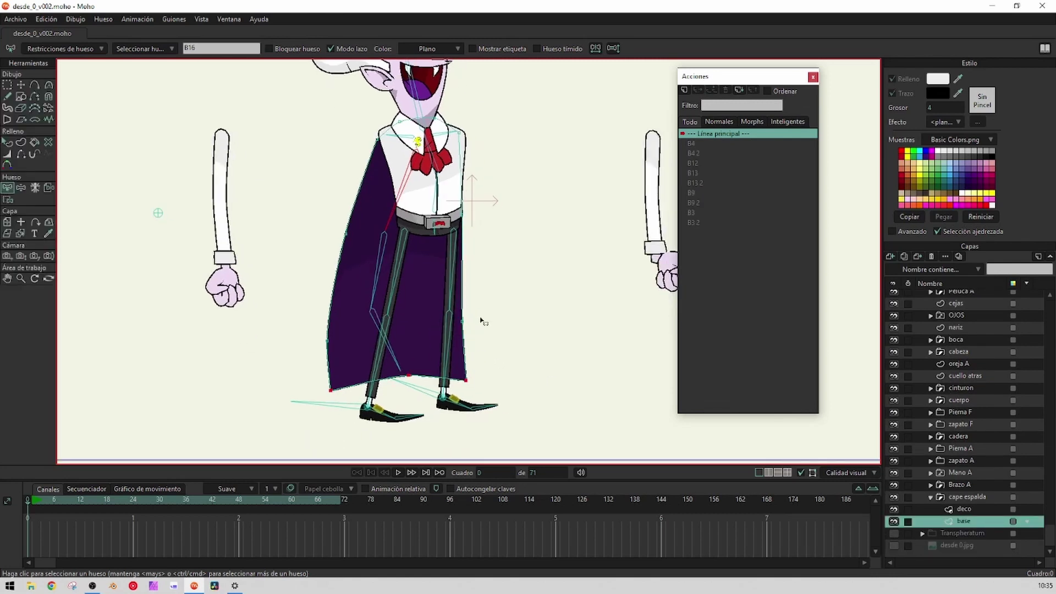
On the cape's deco layer, bind the shading shape's two upper points to the cape's uppermost bone, B16
left_click(950, 509)
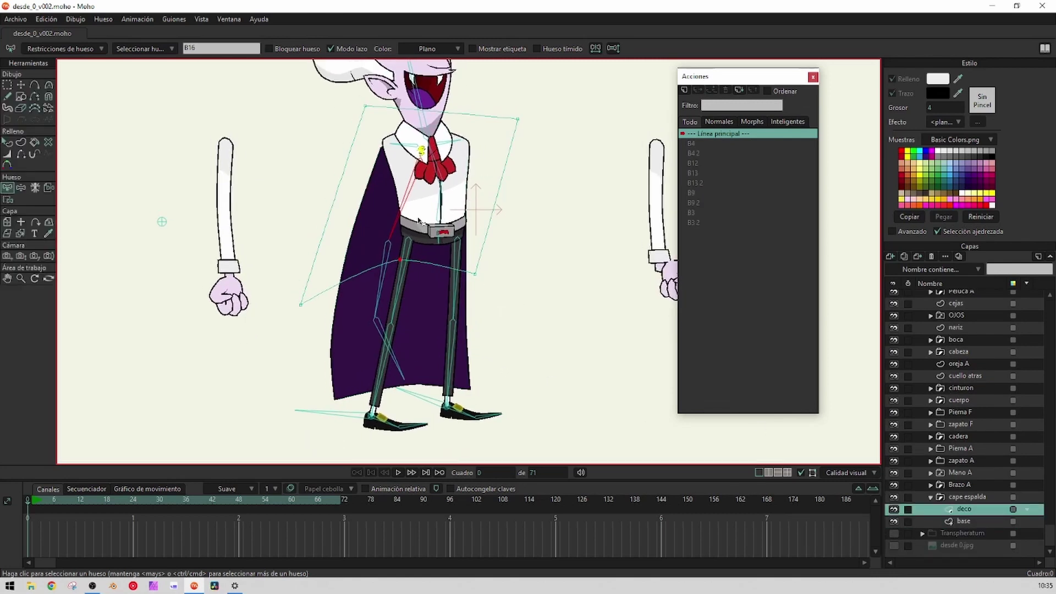
left_click_drag(419, 221, 427, 230)
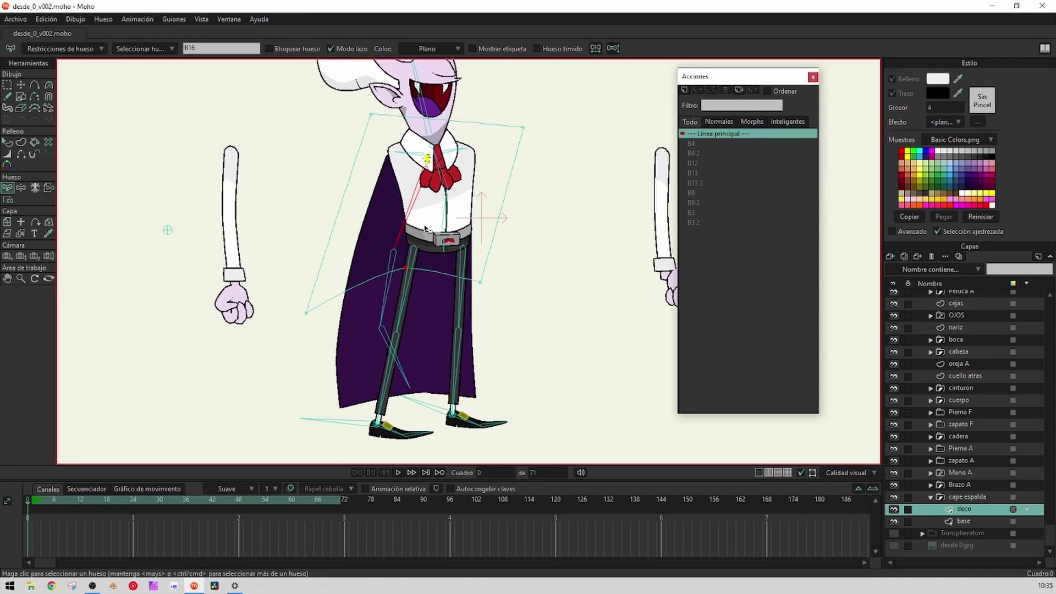
left_click(445, 177)
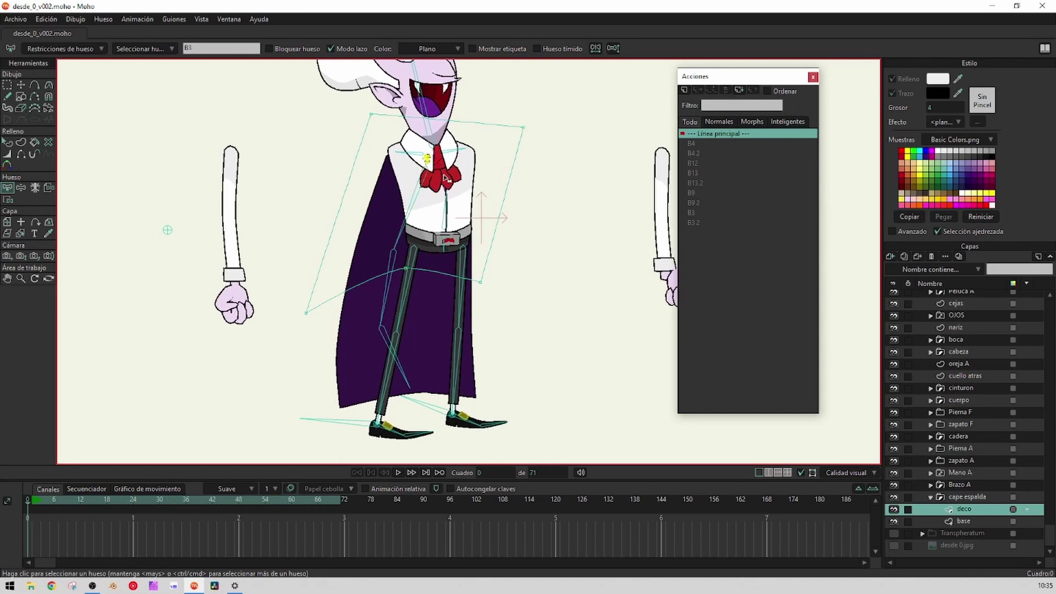
left_click(419, 198)
key("i")
mouse_move(603, 216)
left_mouse_down()
mouse_move(589, 159)
mouse_move(586, 212)
mouse_move(567, 215)
left_mouse_up()
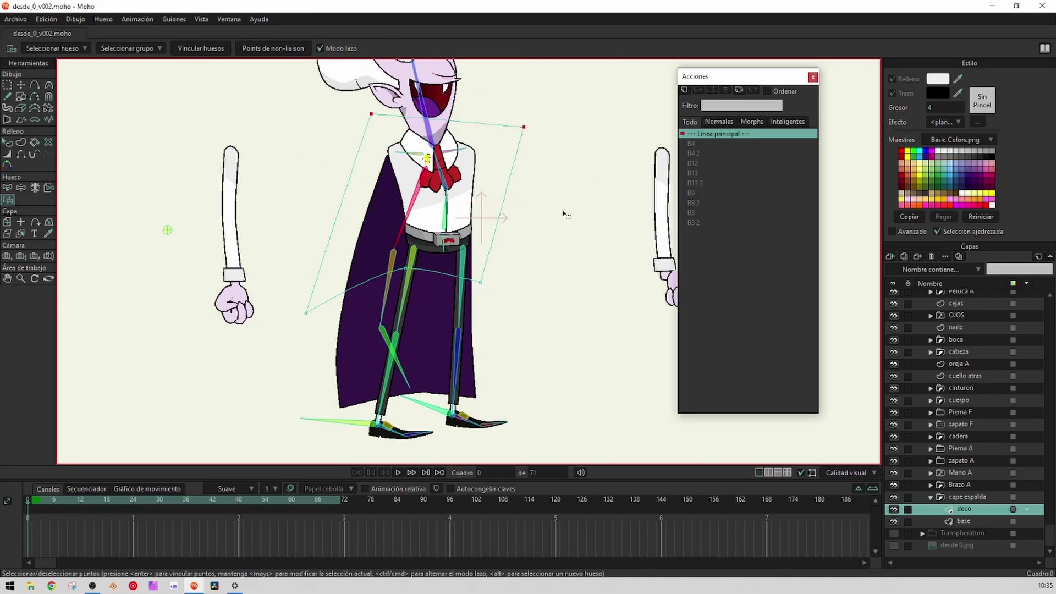
Bind the lower points of the cape's deco shading to the middle cape bone, B17
key("b")
left_click(389, 291)
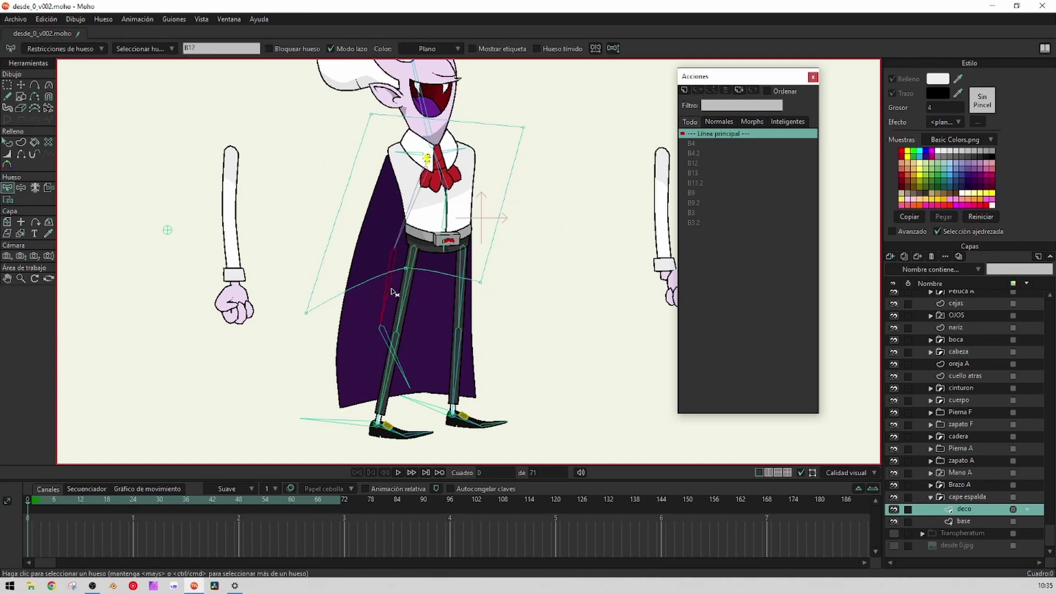
key("i")
mouse_move(478, 329)
left_mouse_down()
mouse_move(428, 241)
mouse_move(389, 359)
left_mouse_up()
key("Return")
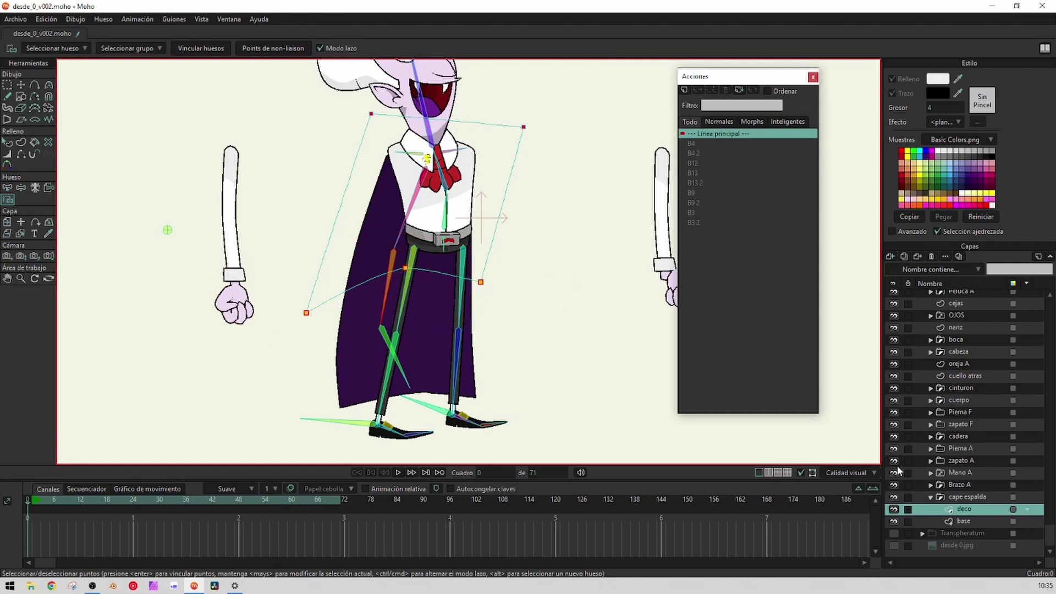
Collapse the cape group and the character's bone layer, reselect that bone layer and save the project
left_click(933, 499)
scroll(916, 319, "up", 4)
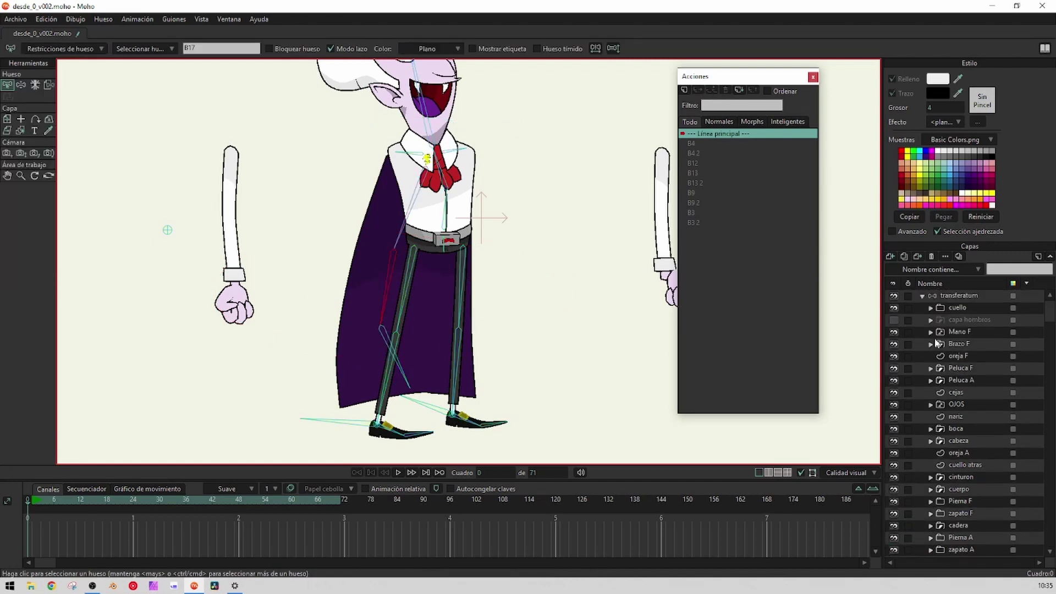
scroll(926, 318, "up", 1)
left_click(922, 296)
left_click(940, 297)
left_click(15, 19)
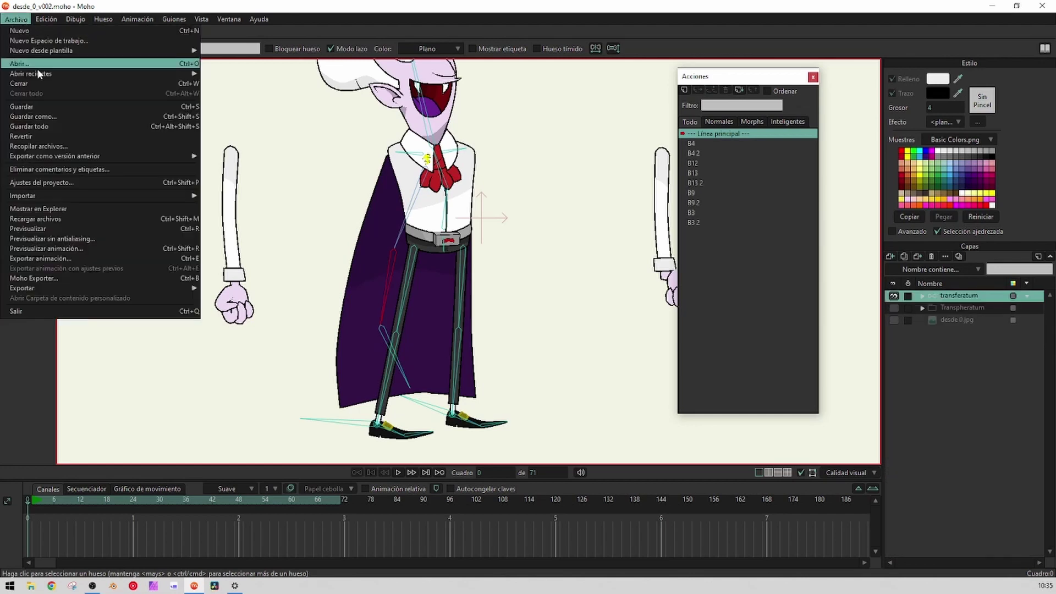
left_click(280, 189)
Add a short upright bone without a parent in the empty space in front of the vampire's head
scroll(310, 205, "up", 3)
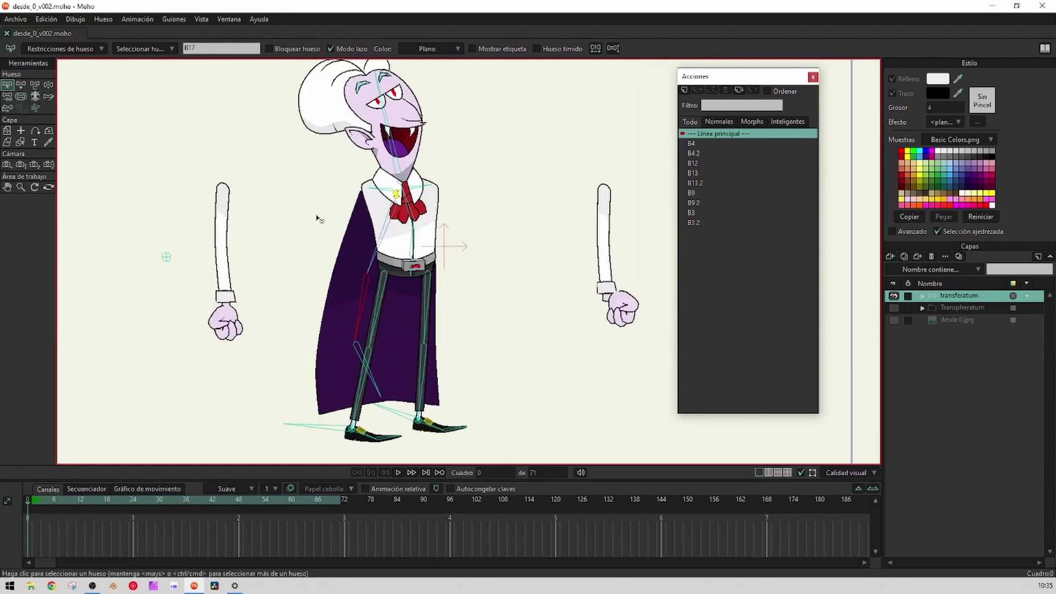
scroll(317, 219, "down", 3)
scroll(316, 223, "up", 5)
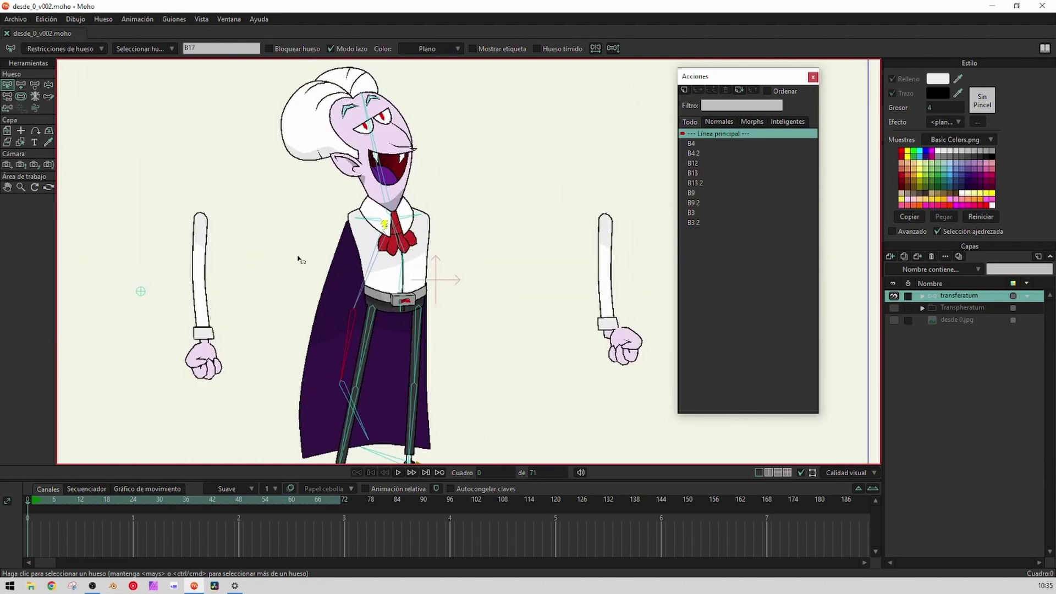
scroll(301, 259, "down", 4)
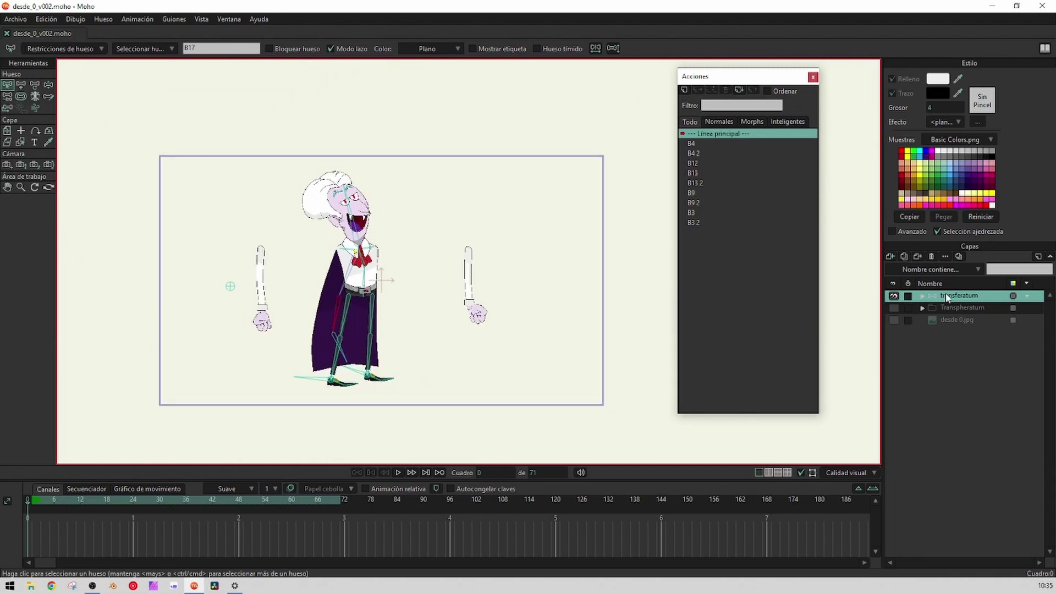
scroll(403, 225, "up", 4)
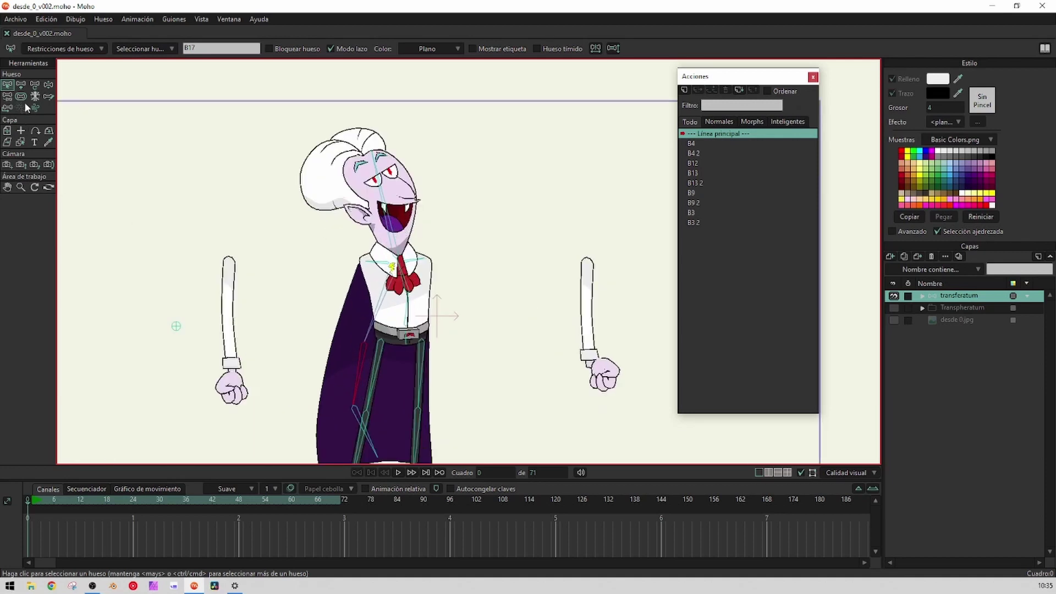
left_click(21, 85)
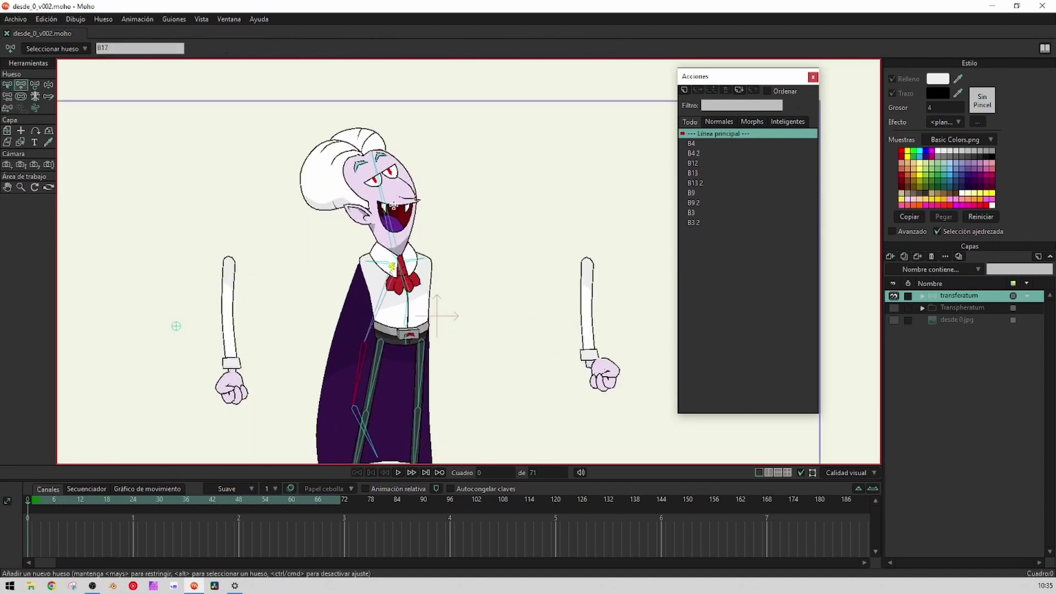
key("Return")
left_click_drag(459, 199, 405, 168)
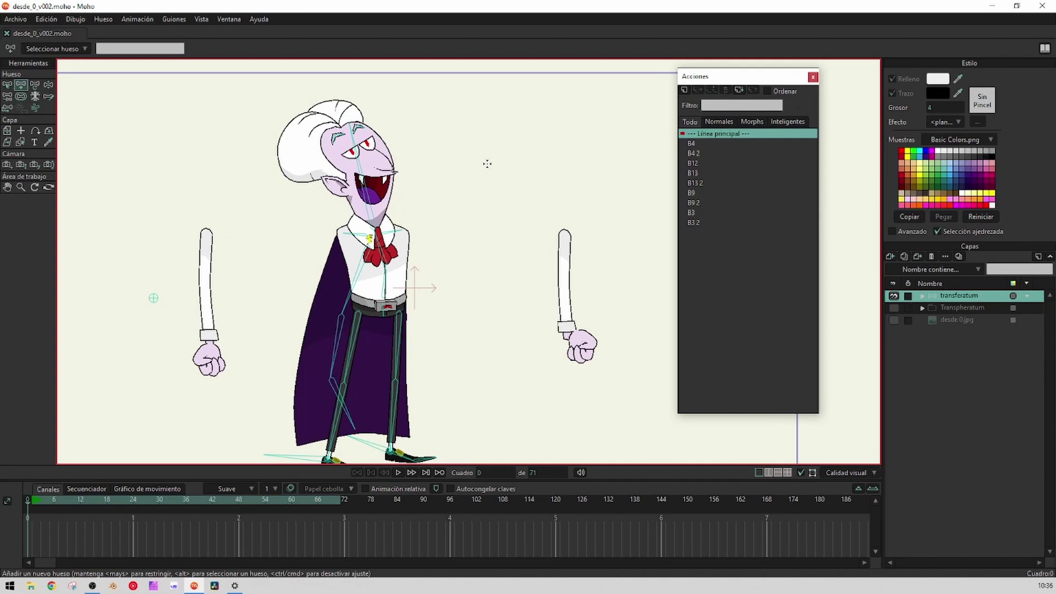
left_click_drag(486, 163, 487, 105)
Enable angle constraints on the new upright bone and widen its minimum and maximum limits to a half turn each way
left_click(21, 97)
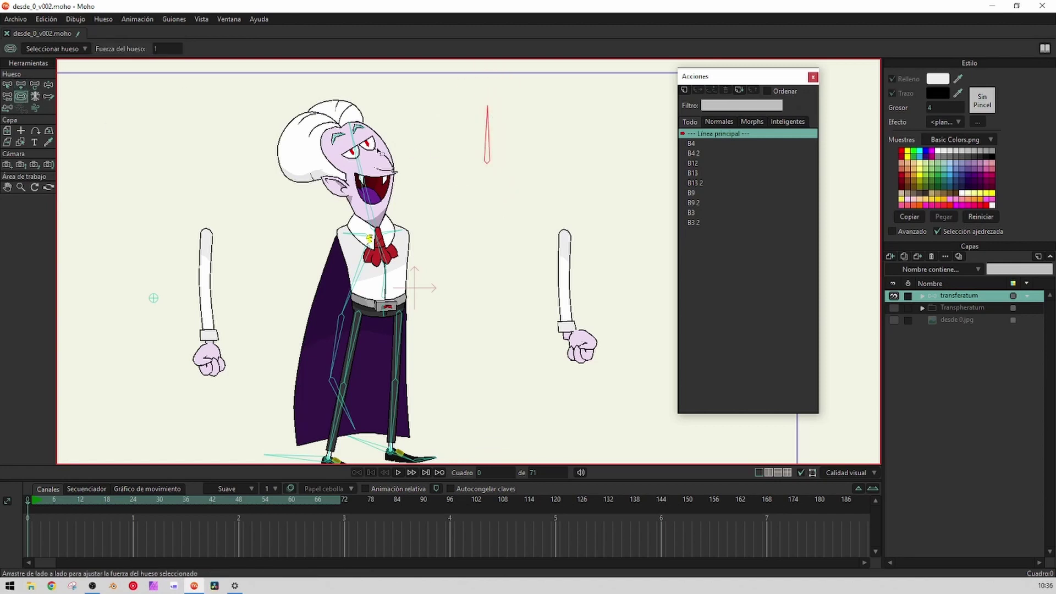
left_click(8, 86)
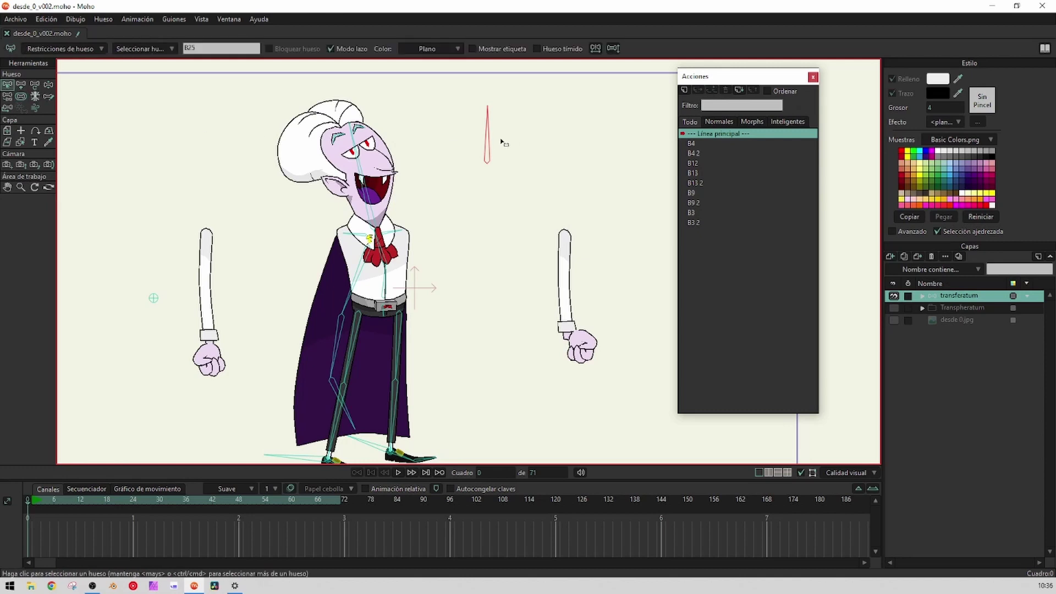
left_click(101, 49)
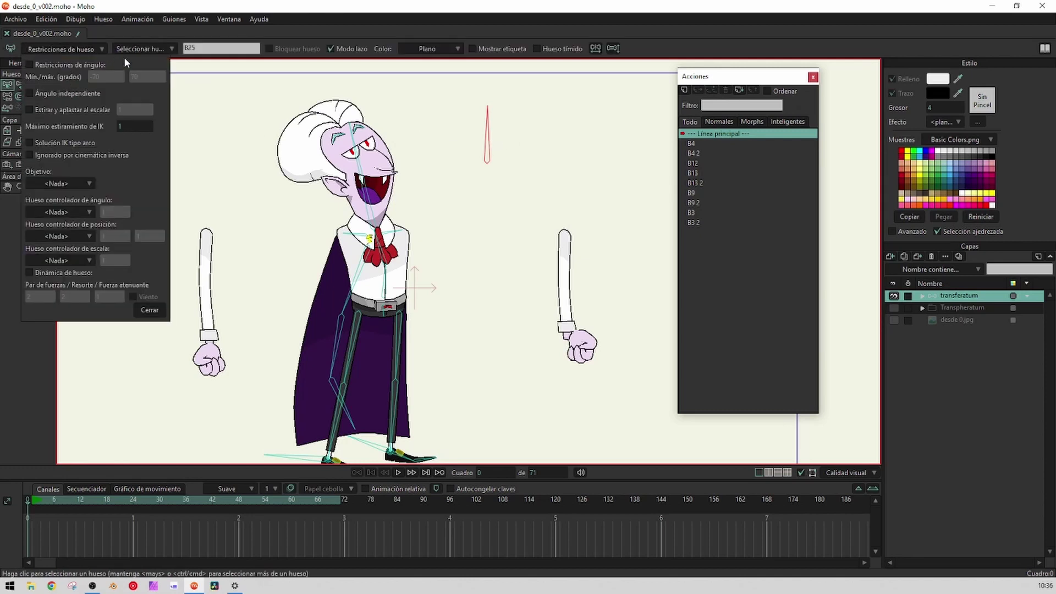
left_click(29, 63)
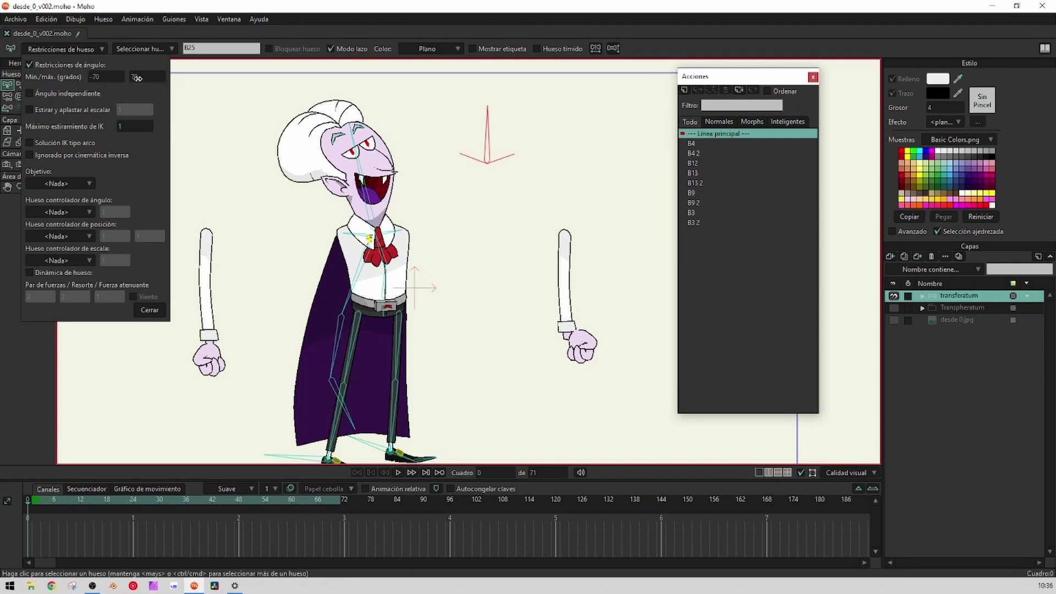
left_click_drag(135, 78, 231, 88)
left_click_drag(96, 77, 161, 93)
left_click(150, 310)
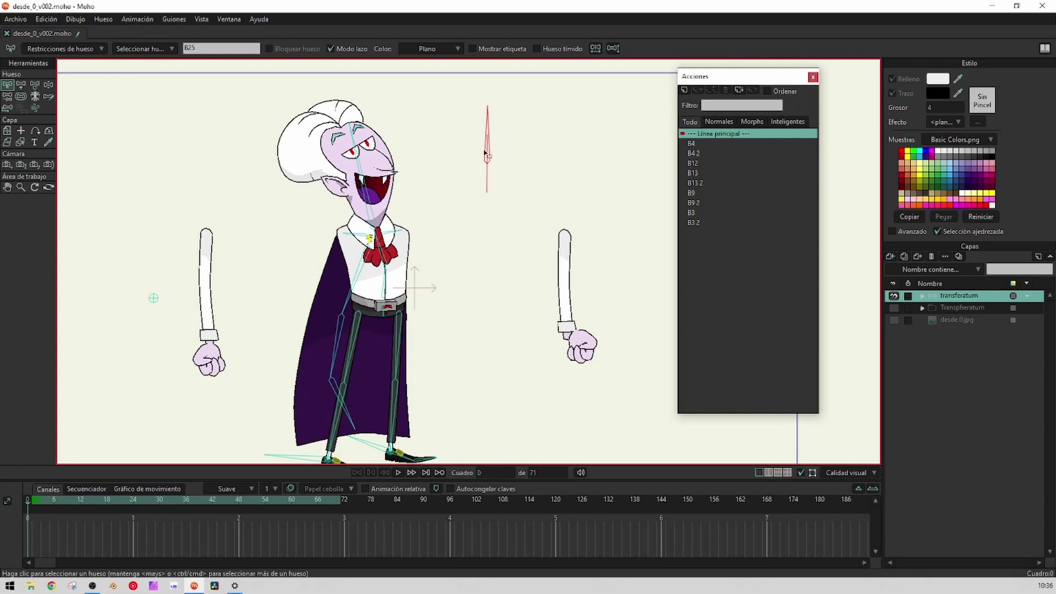
Reselect the new control bone and examine its placement relative to the whole vampire
scroll(480, 234, "down", 1)
scroll(480, 235, "down", 1)
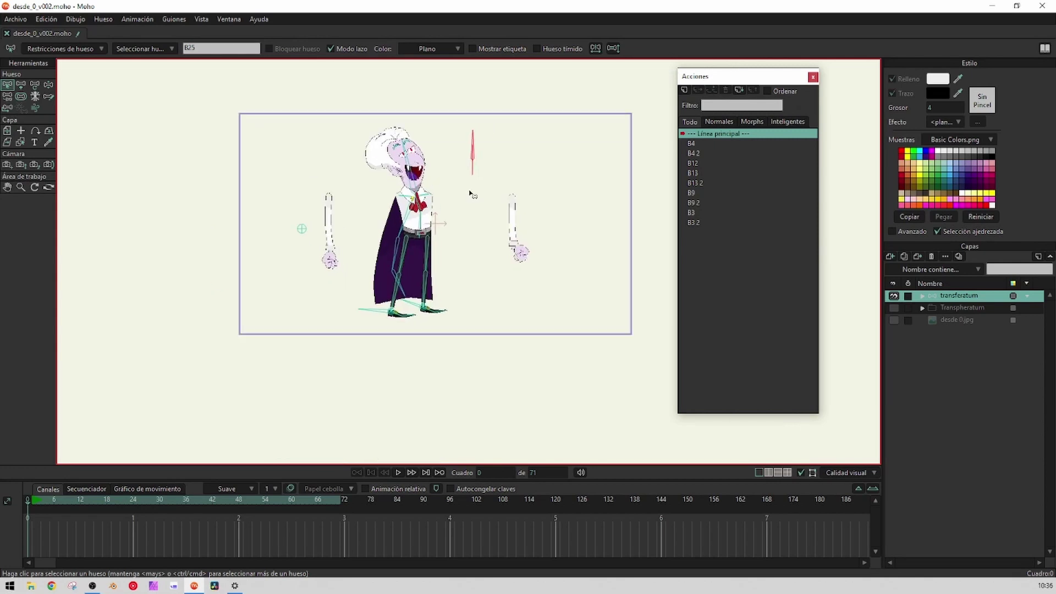
scroll(467, 154, "up", 2)
left_click(497, 136)
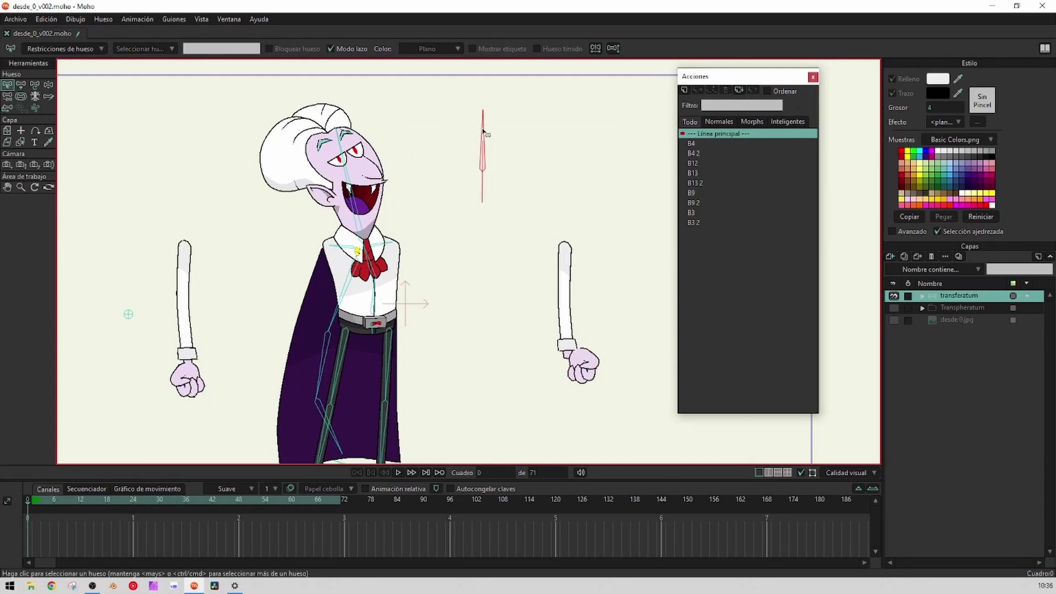
left_click(484, 132)
scroll(411, 253, "down", 2)
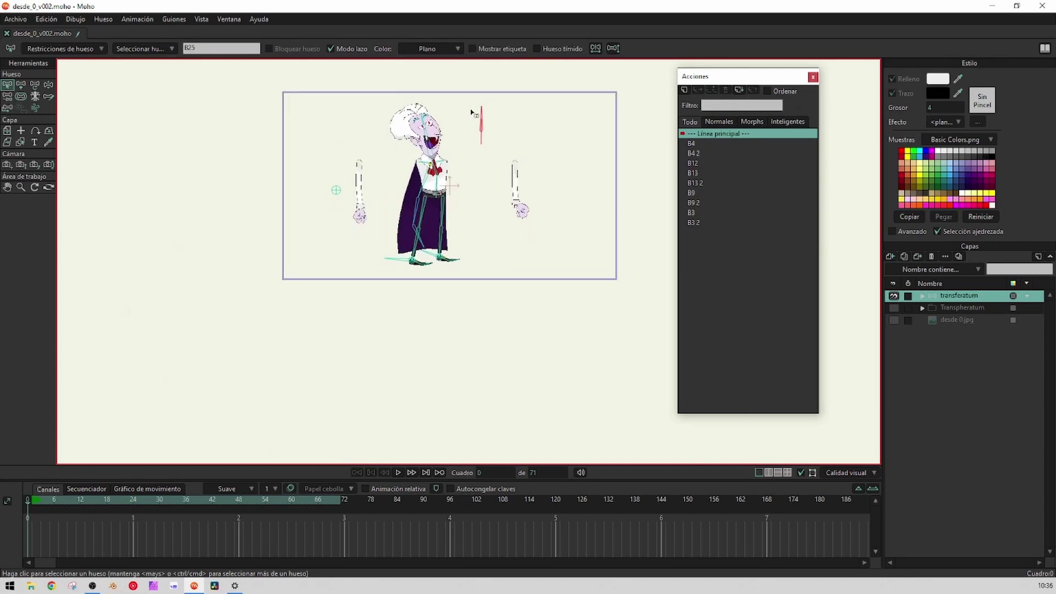
scroll(411, 253, "up", 1)
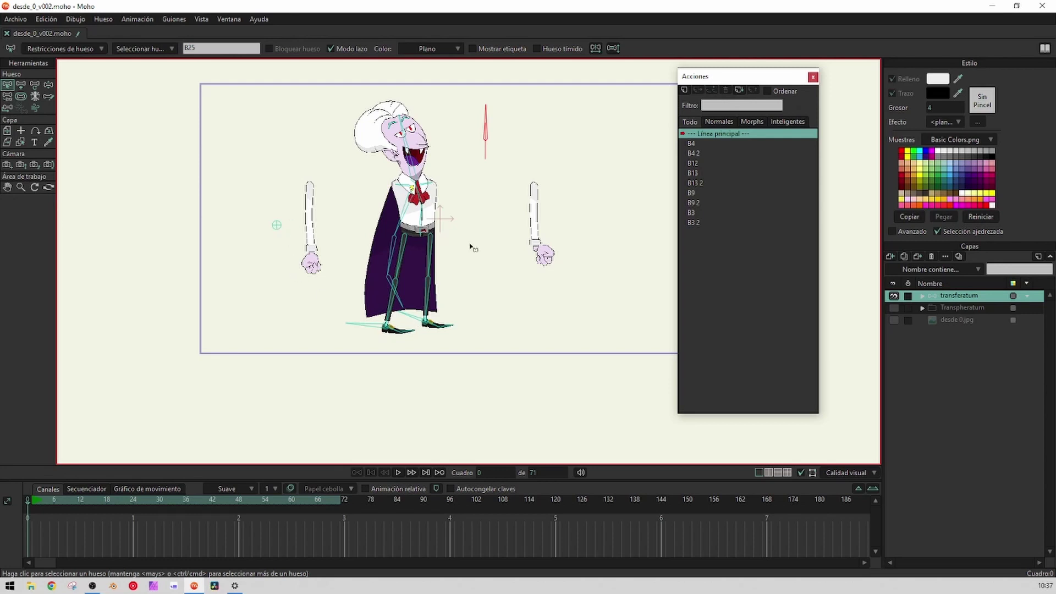
scroll(482, 240, "down", 1)
scroll(485, 231, "up", 2)
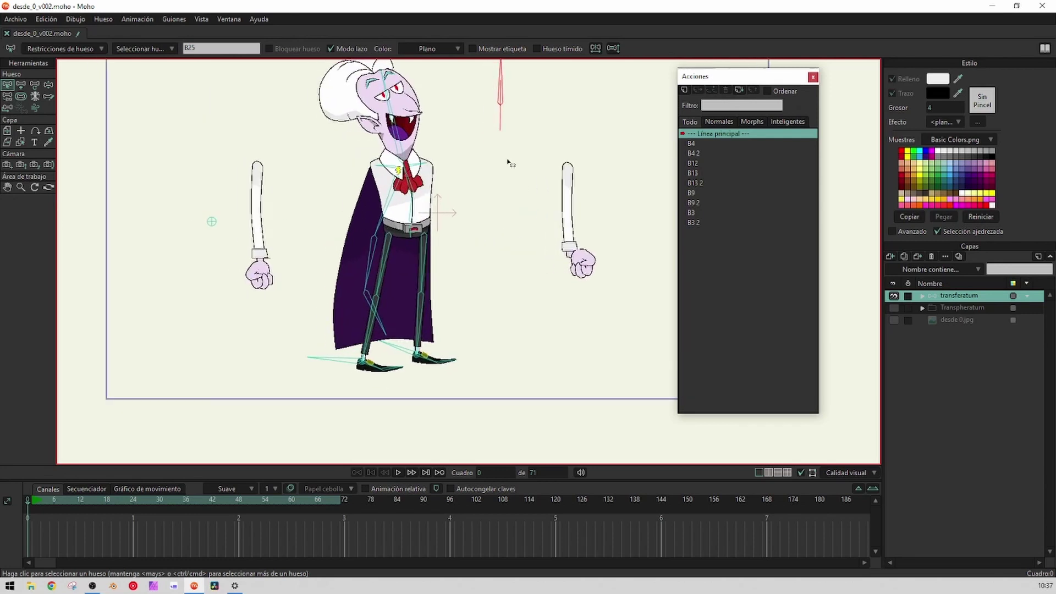
Create a smart bone action for the new control bone and rotate the bone half a turn to point downward at frame 120
scroll(512, 181, "up", 1)
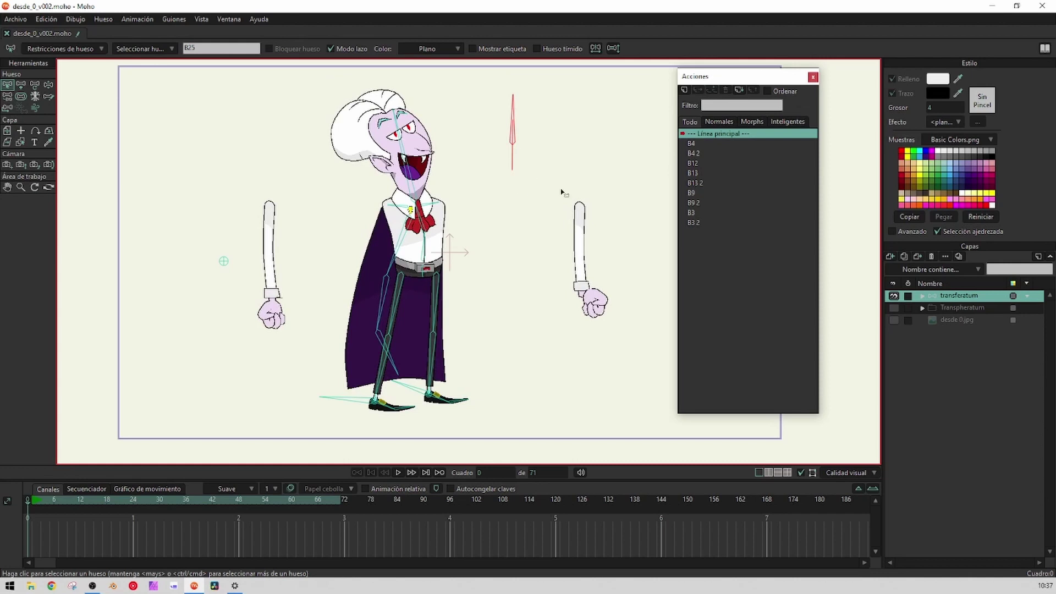
left_click(684, 90)
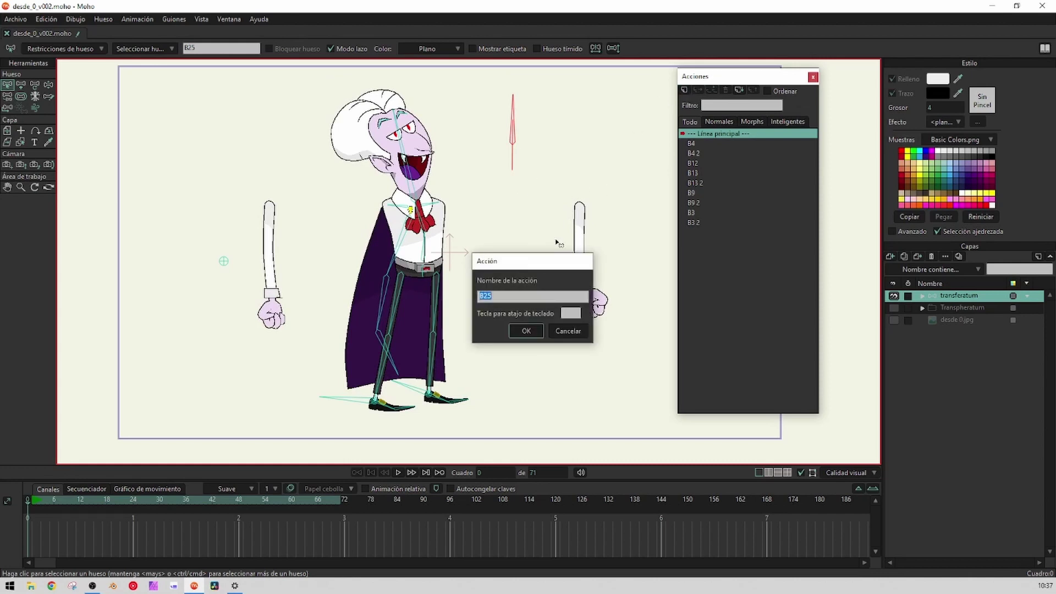
left_click(533, 330)
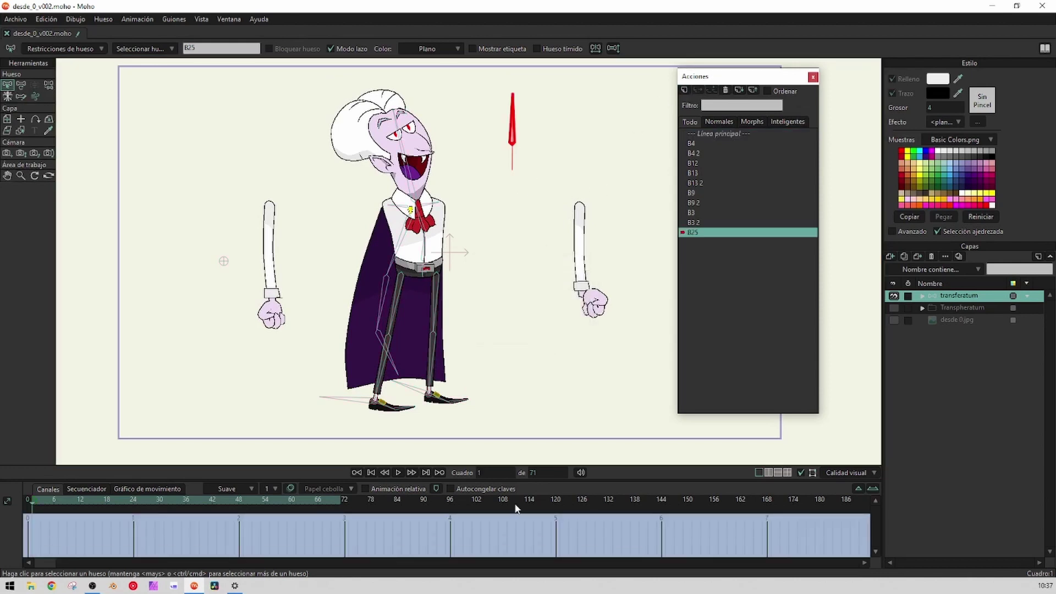
left_click(556, 499)
left_click(21, 85)
left_click_drag(524, 106, 512, 198)
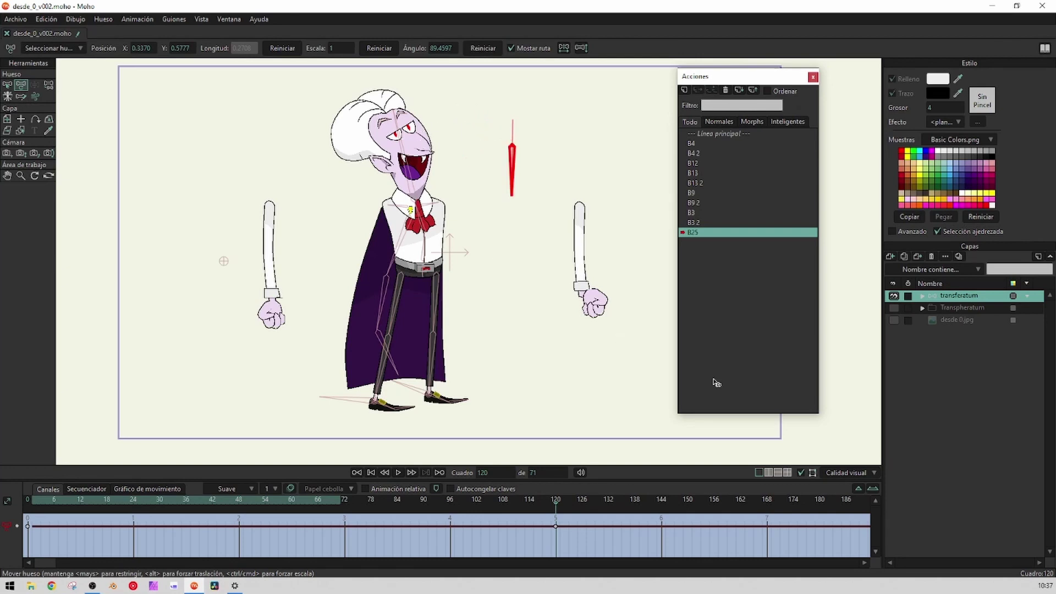
Expand the character's bone layer to show its body part layers while keeping the control bone's action active
left_click_drag(717, 379, 748, 377)
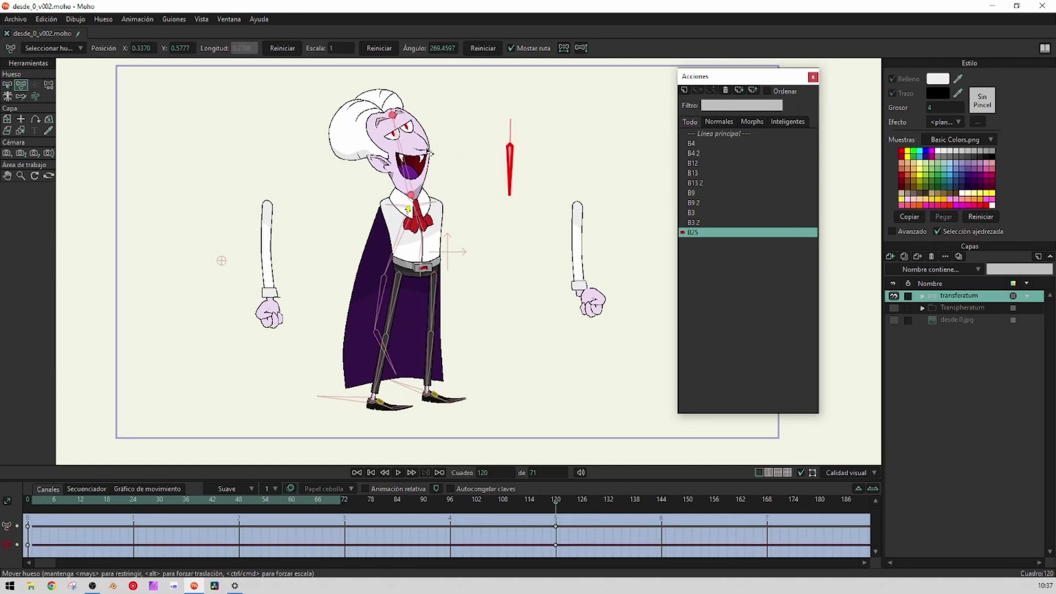
scroll(429, 144, "up", 3)
left_click_drag(430, 146, 456, 158)
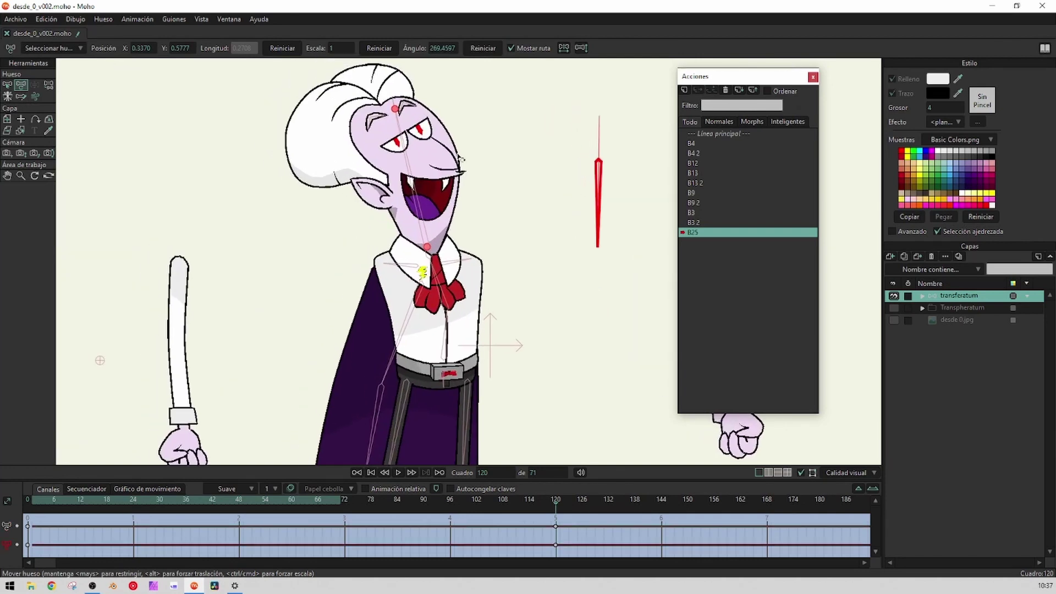
left_click(923, 297)
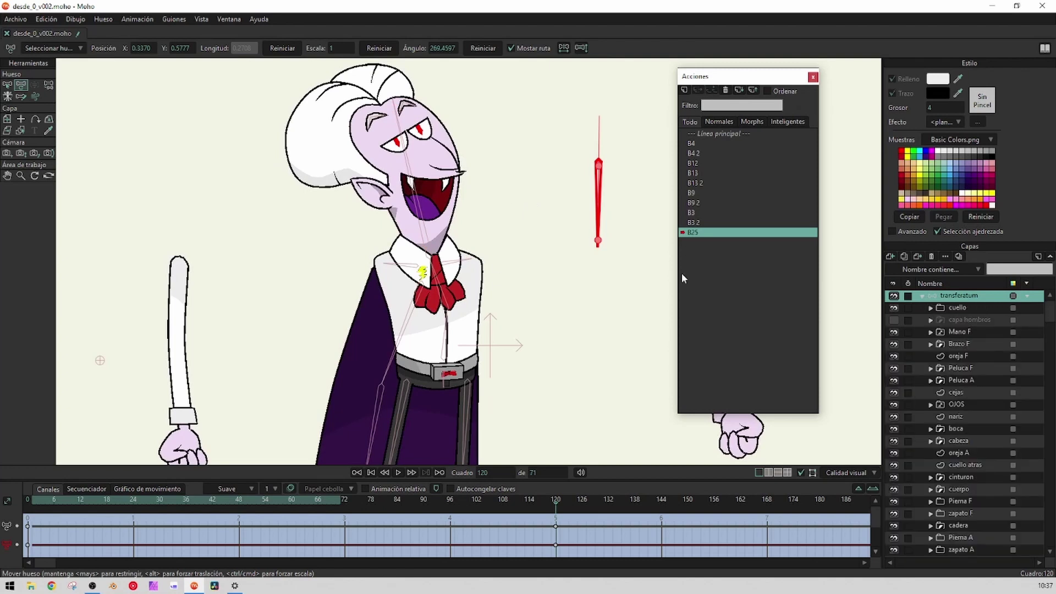